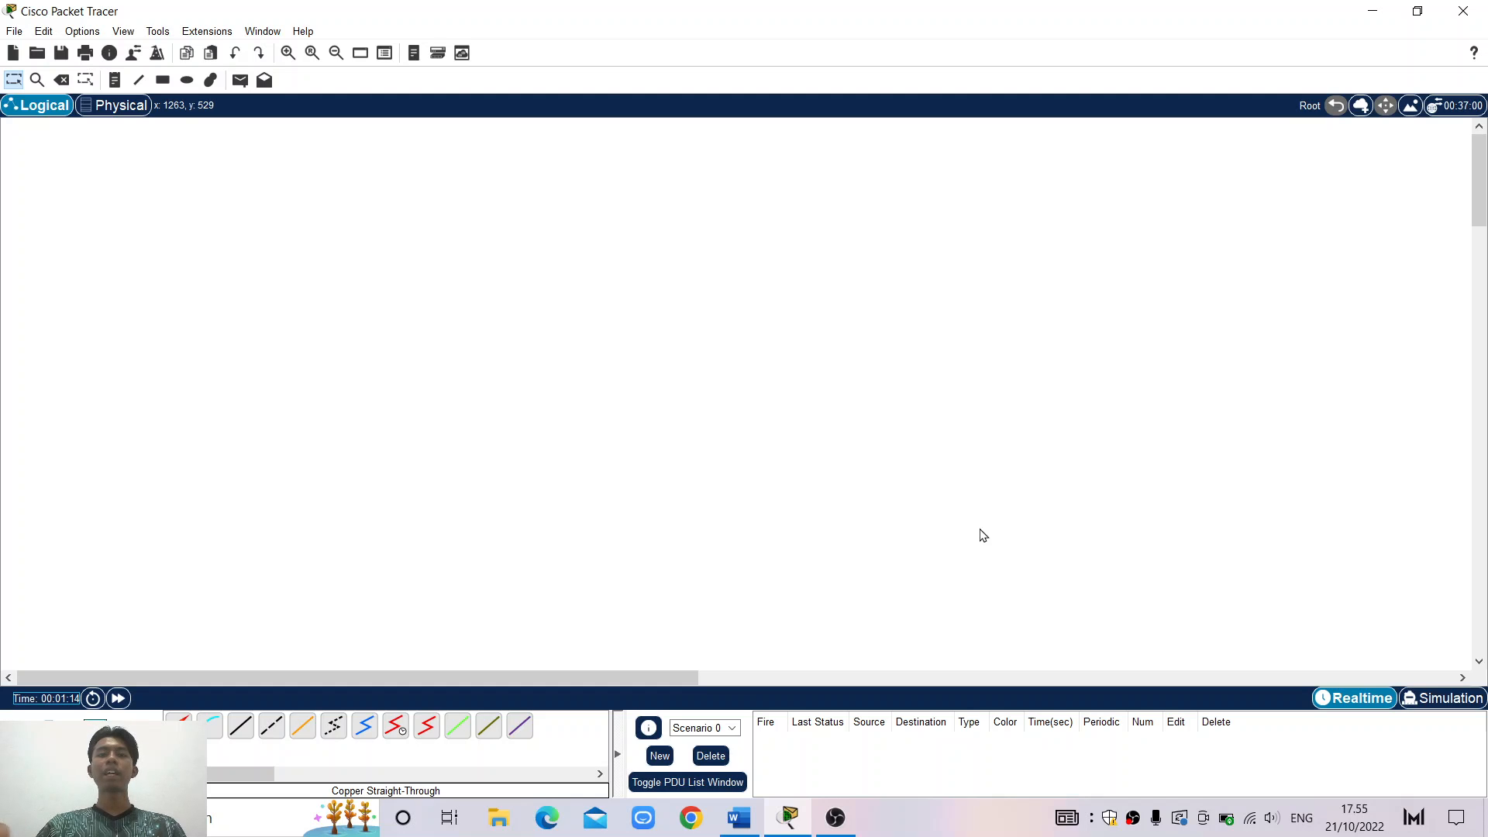
Check the assignment, then place two generic PCs, PC0 and PC1, side by side
{"action": "left_click", "coordinate": [738, 818]}
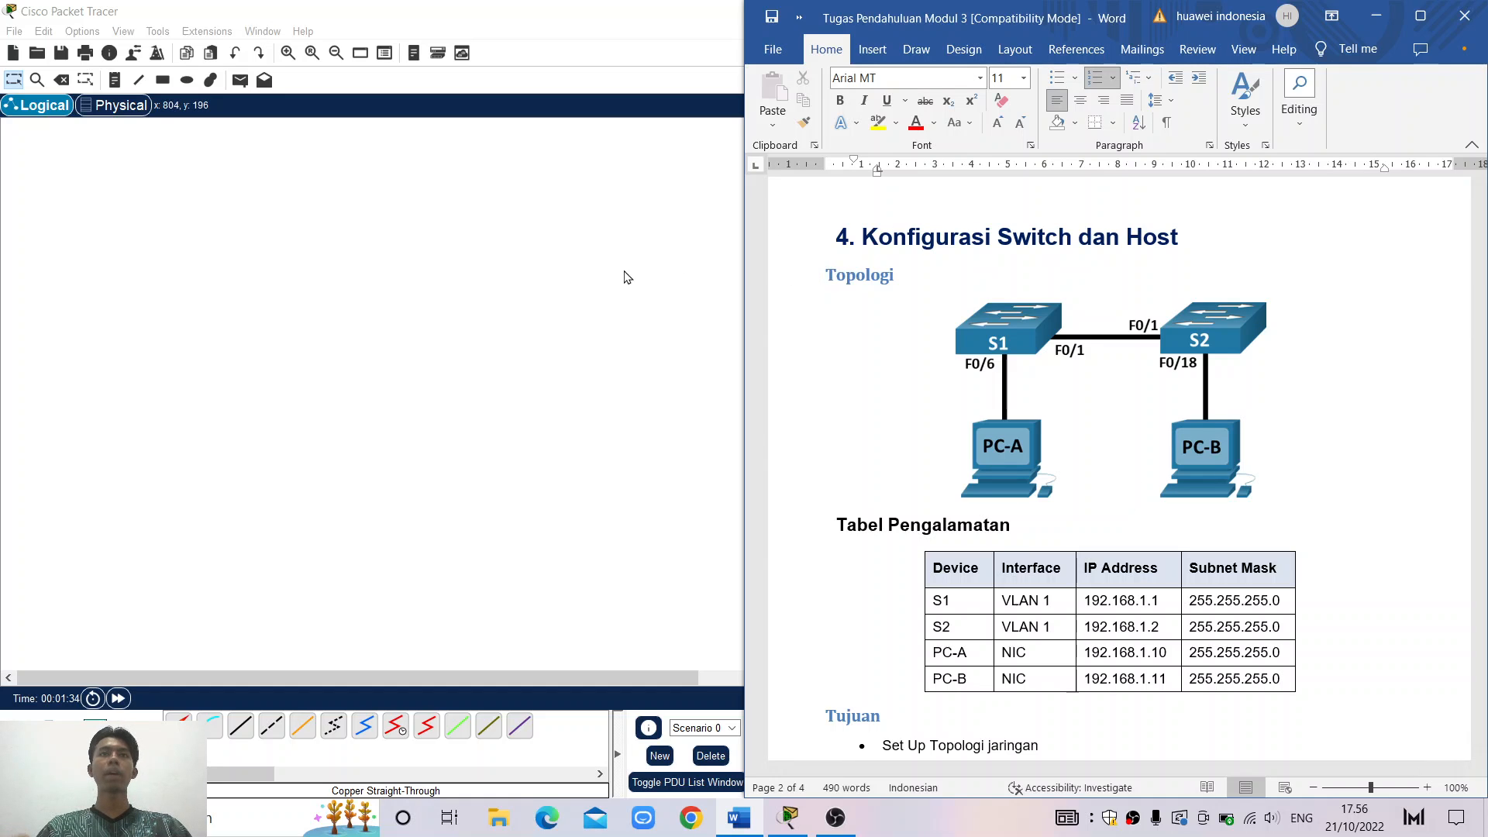
{"action": "key", "text": "super+Up"}
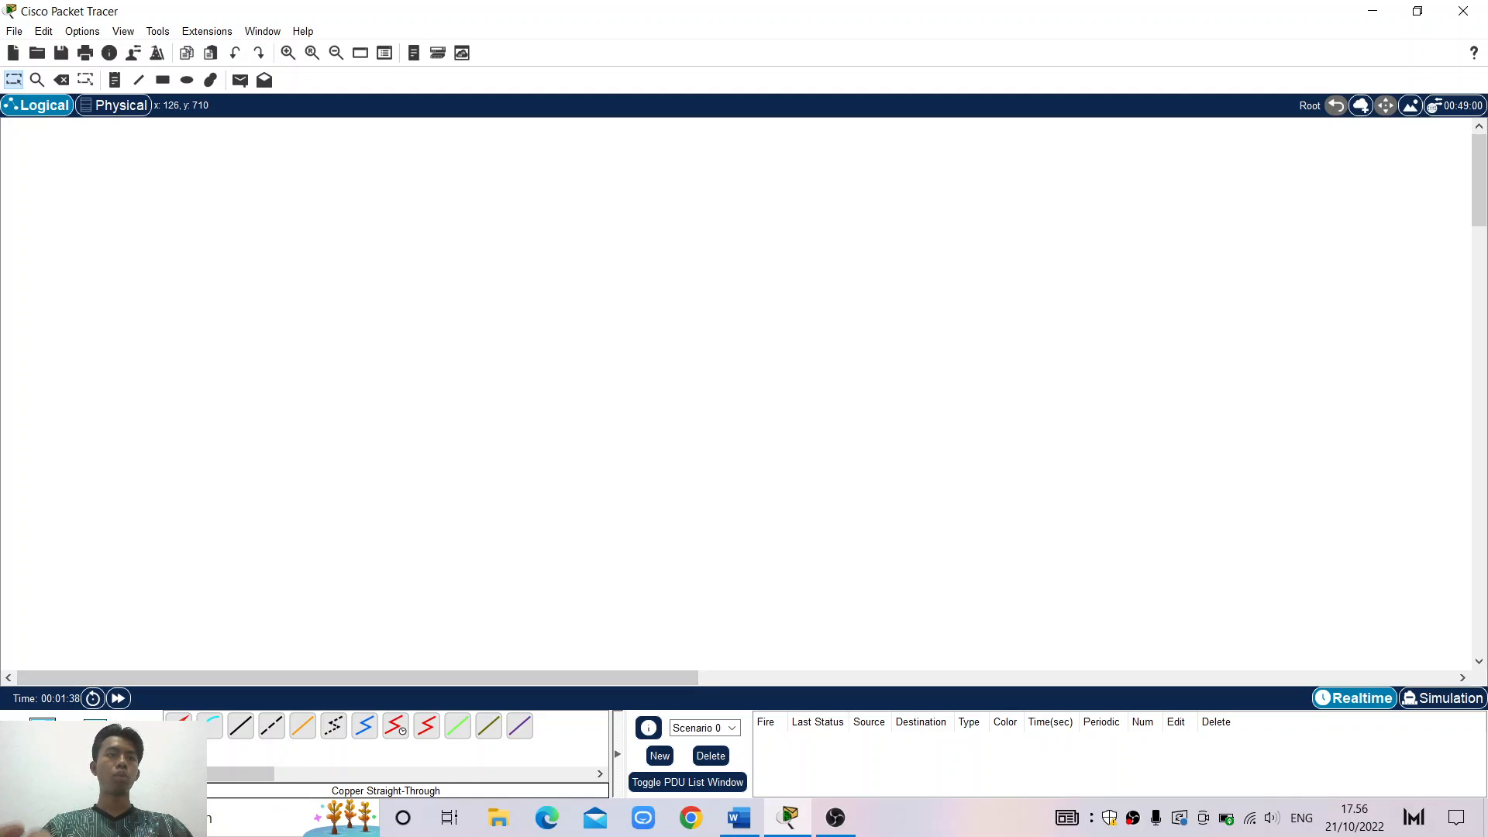
{"action": "left_click", "coordinate": [43, 732]}
{"action": "left_click", "coordinate": [178, 726]}
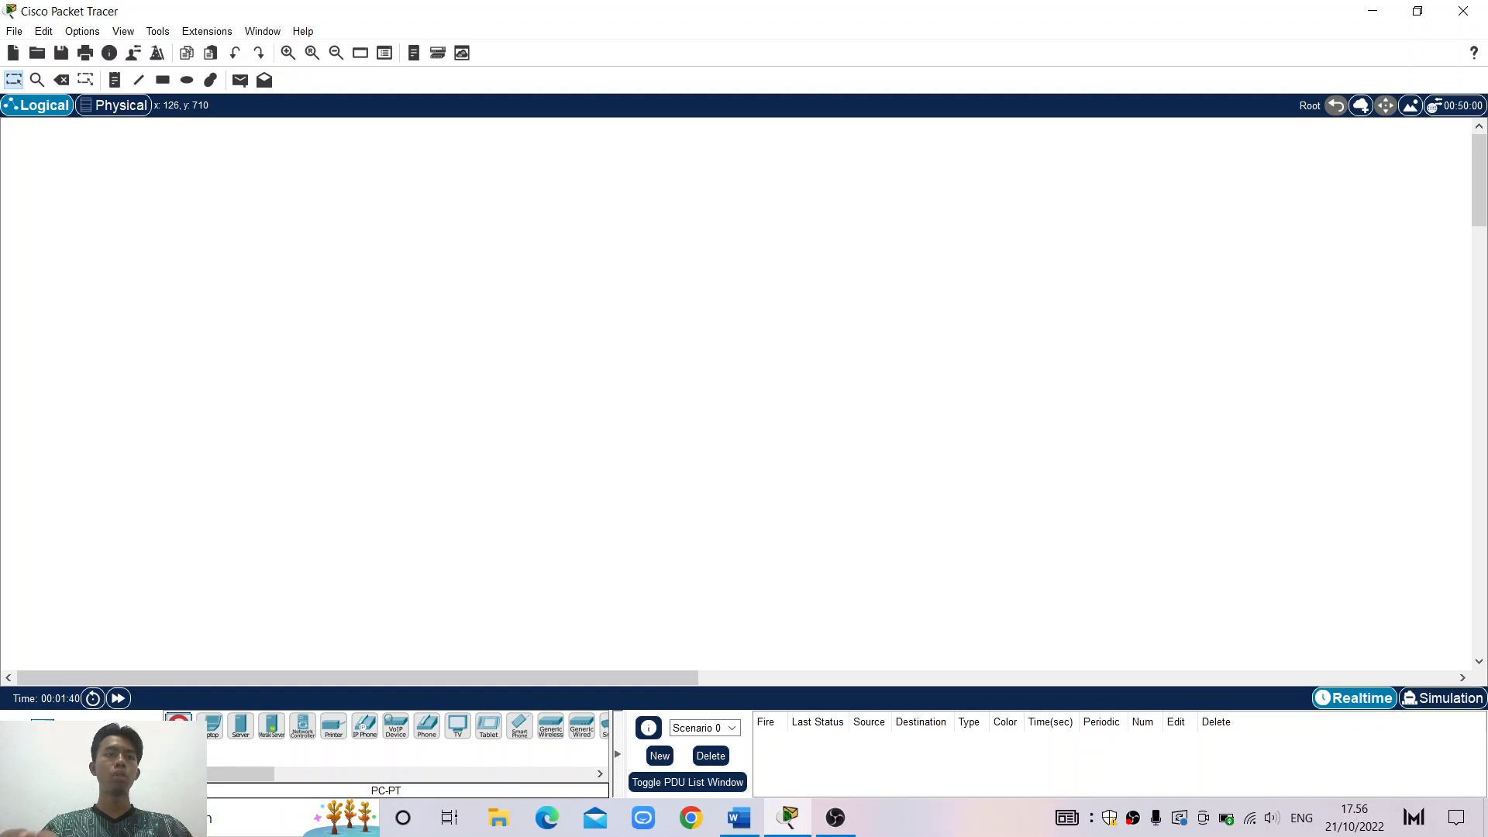
{"action": "left_click", "coordinate": [422, 482]}
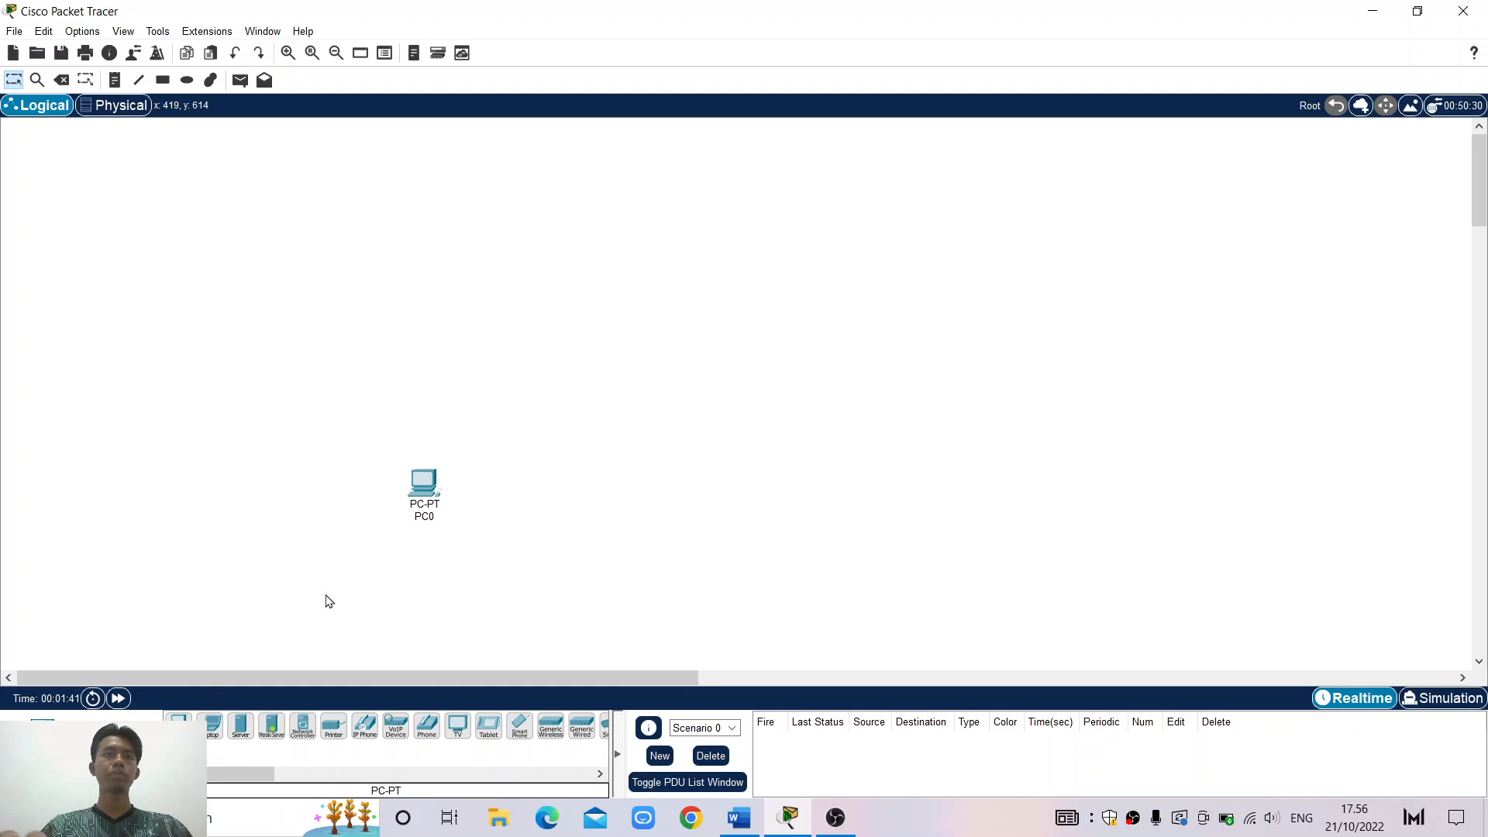
{"action": "left_click", "coordinate": [179, 726]}
{"action": "left_click", "coordinate": [610, 498]}
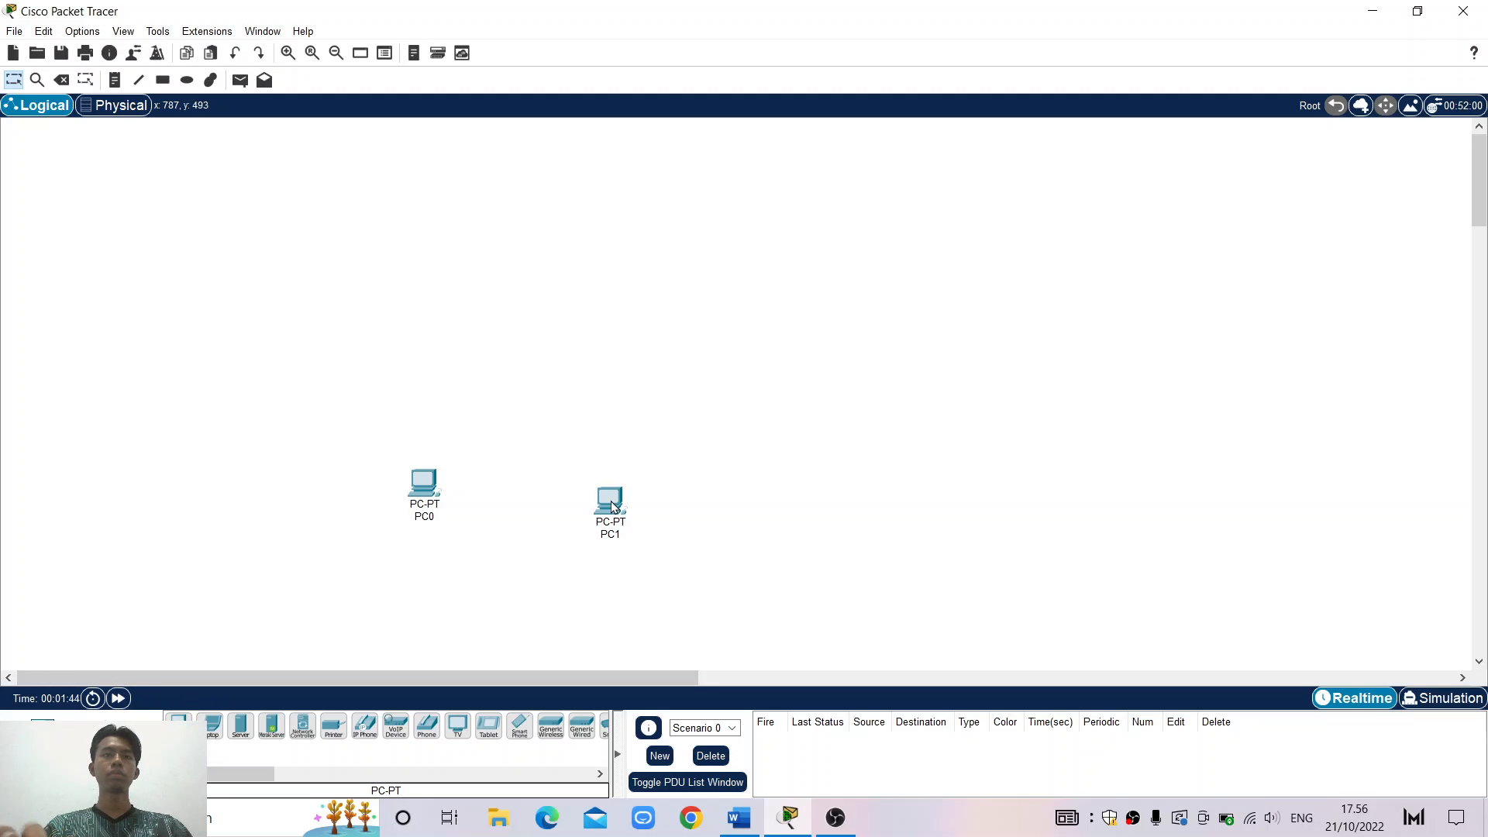
Place two 2960 switches above PC0 and PC1, with the assignment document brought back
{"action": "left_click", "coordinate": [16, 730]}
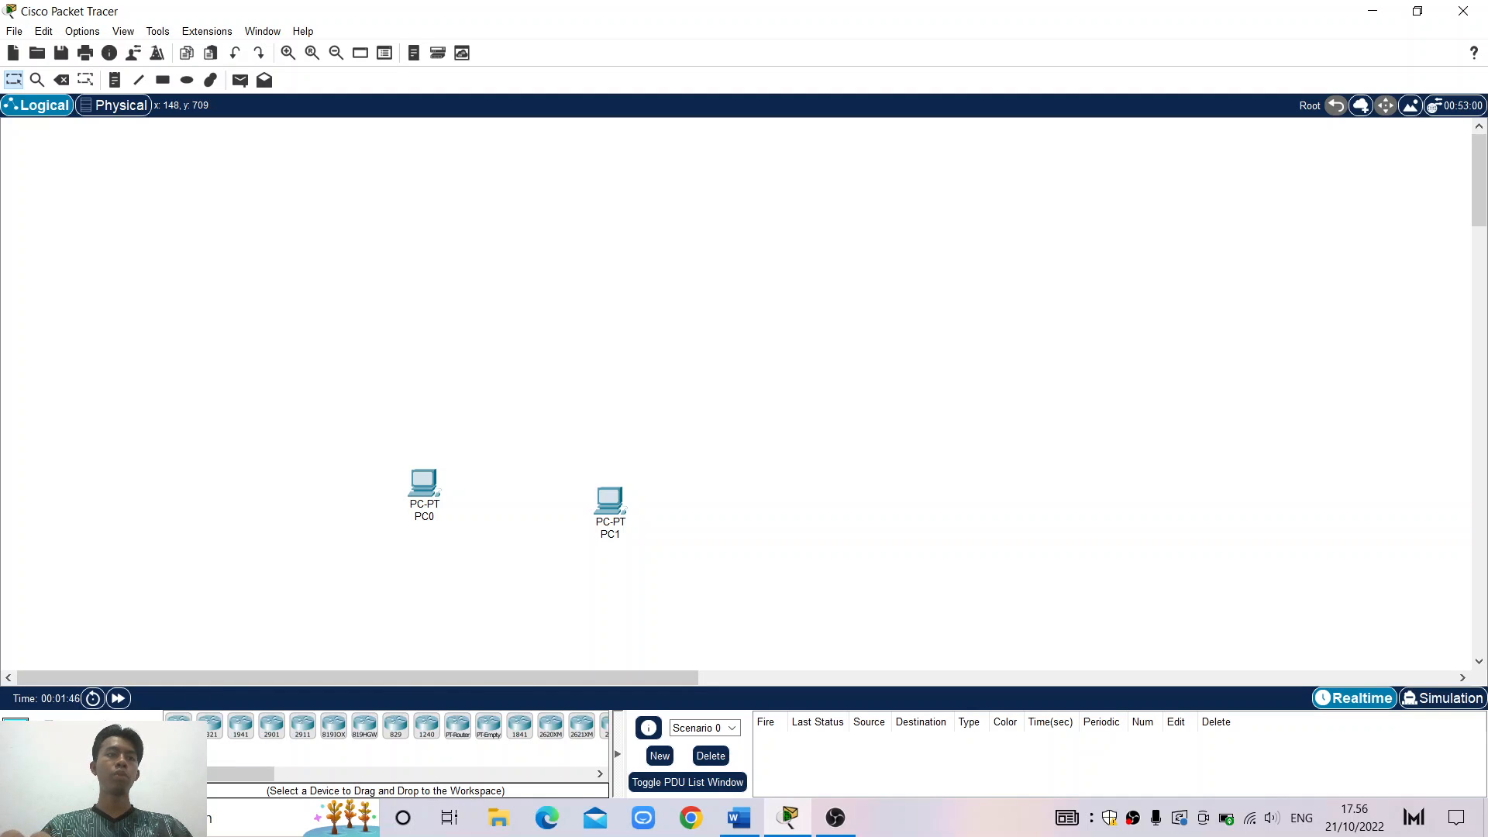
{"action": "left_click", "coordinate": [48, 769]}
{"action": "left_click", "coordinate": [178, 726]}
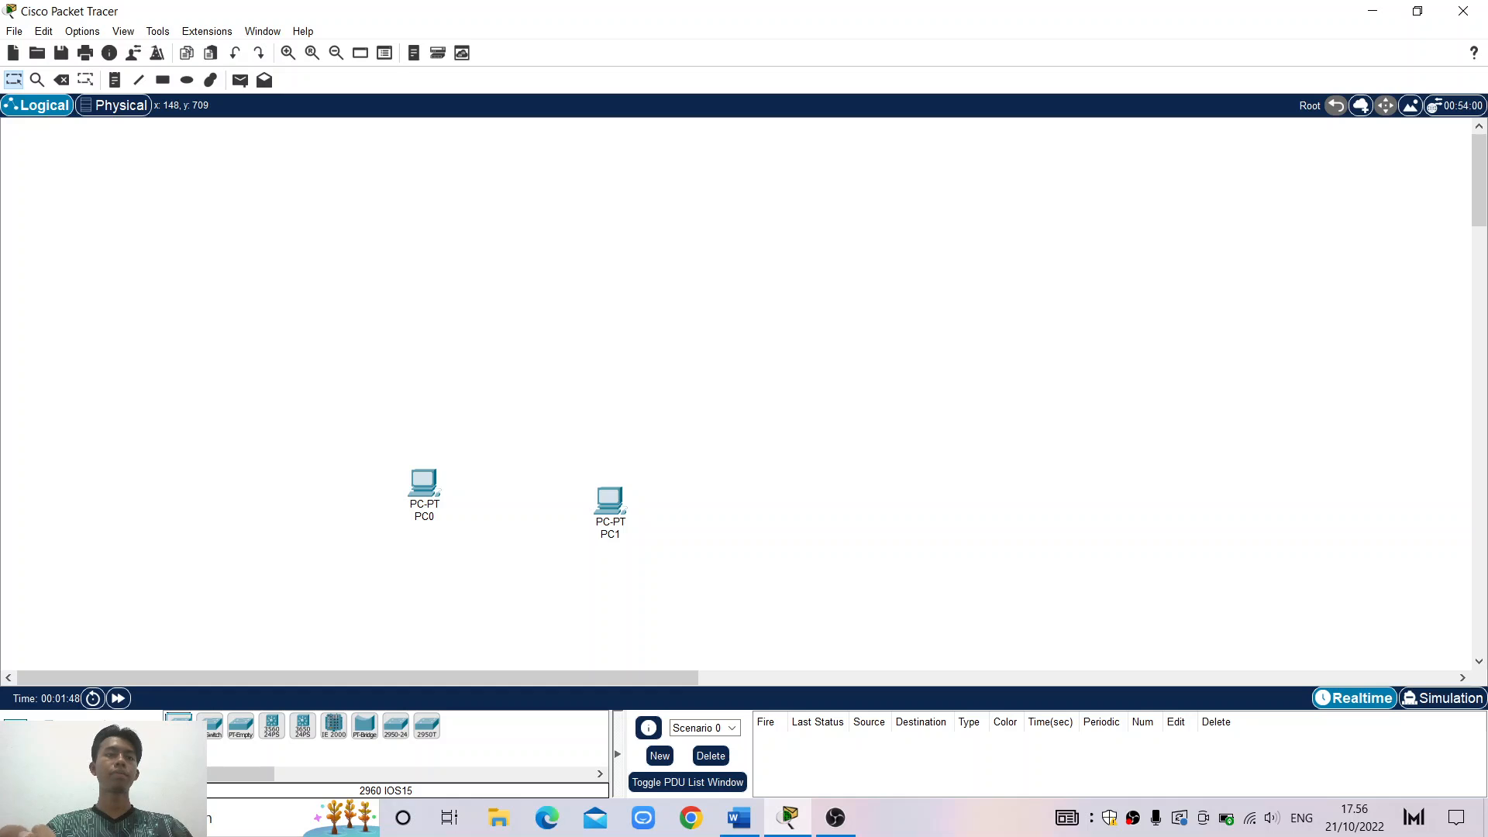
{"action": "left_click", "coordinate": [448, 369]}
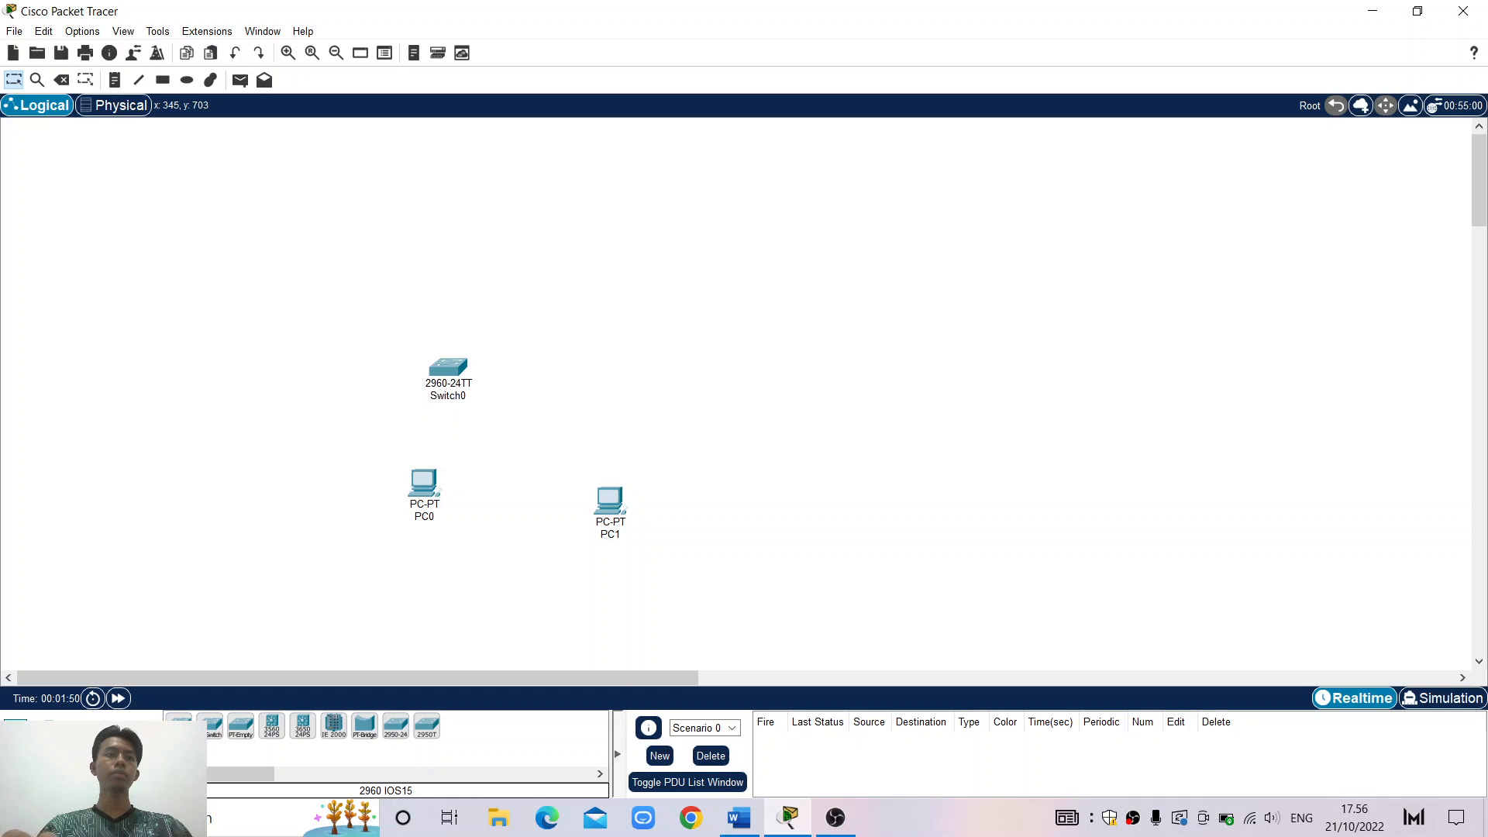
{"action": "left_click", "coordinate": [178, 727]}
{"action": "left_click", "coordinate": [610, 368]}
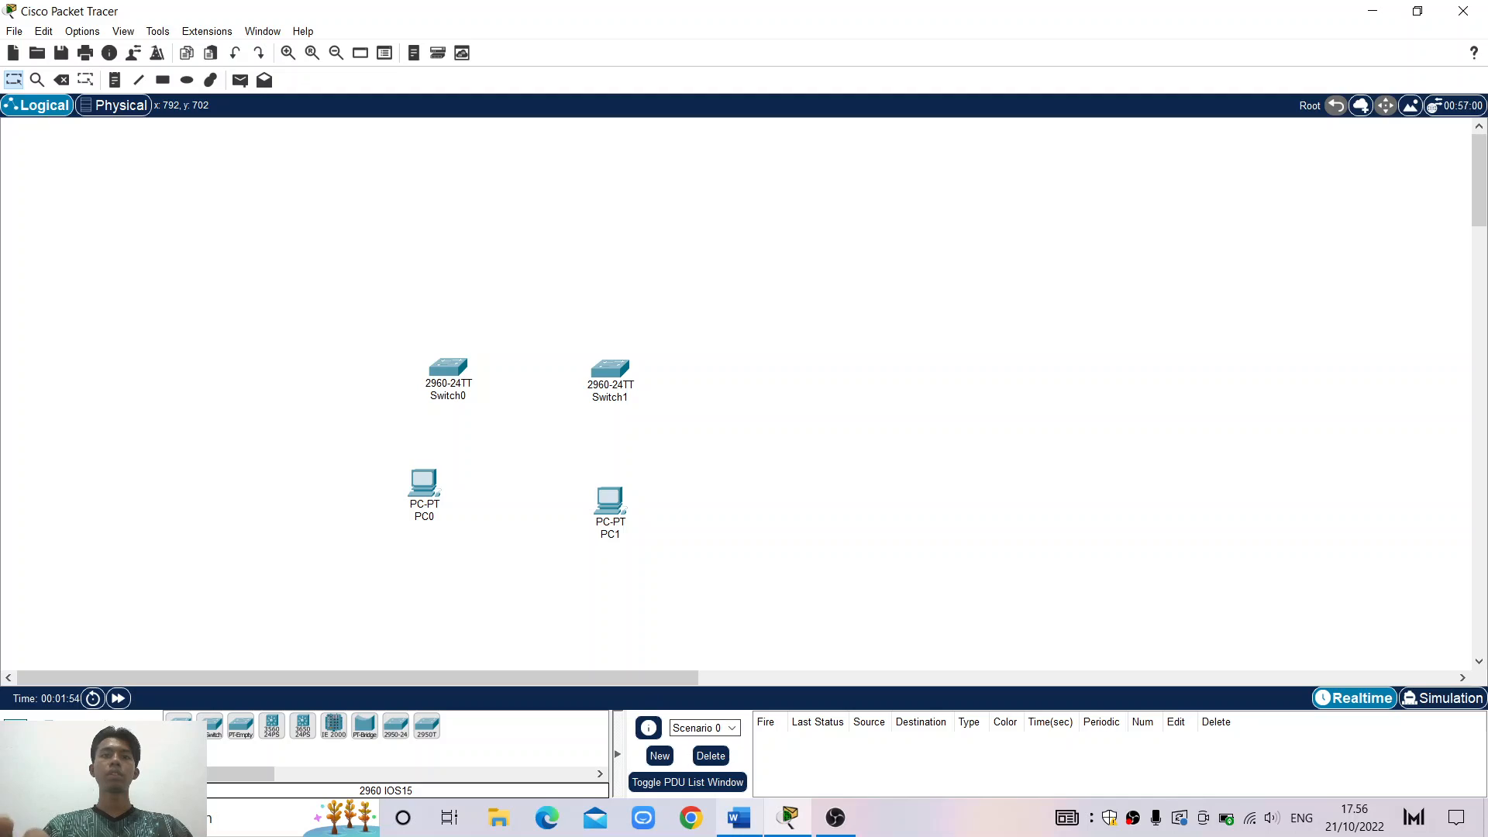
{"action": "left_click", "coordinate": [738, 818]}
Scroll the document to page 3's Langkah 1–3 cabling and configuration steps
{"action": "scroll", "coordinate": [1230, 440], "scroll_direction": "down", "scroll_amount": 20}
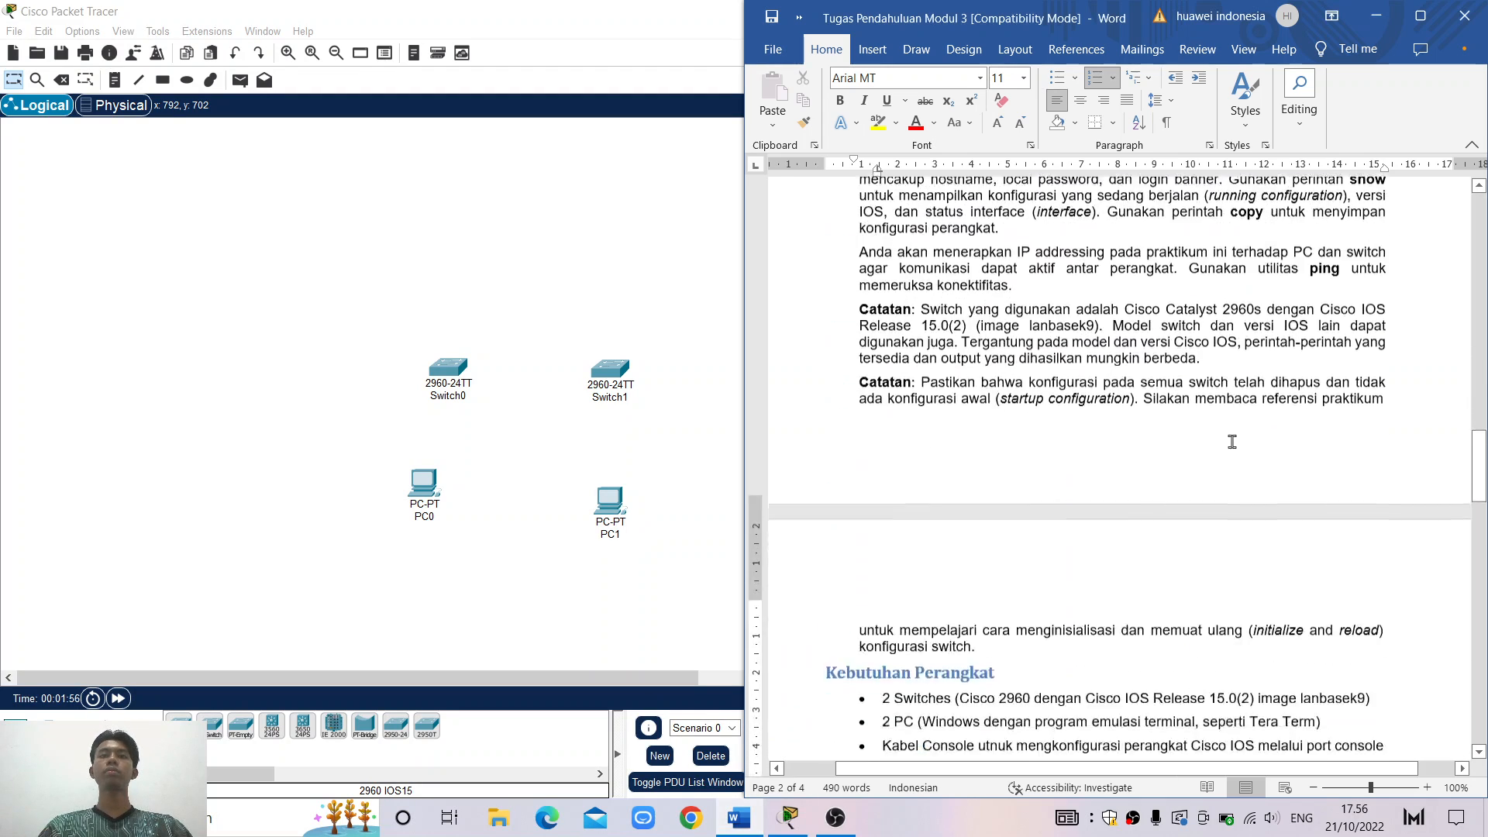
{"action": "scroll", "coordinate": [1231, 441], "scroll_direction": "up", "scroll_amount": 3}
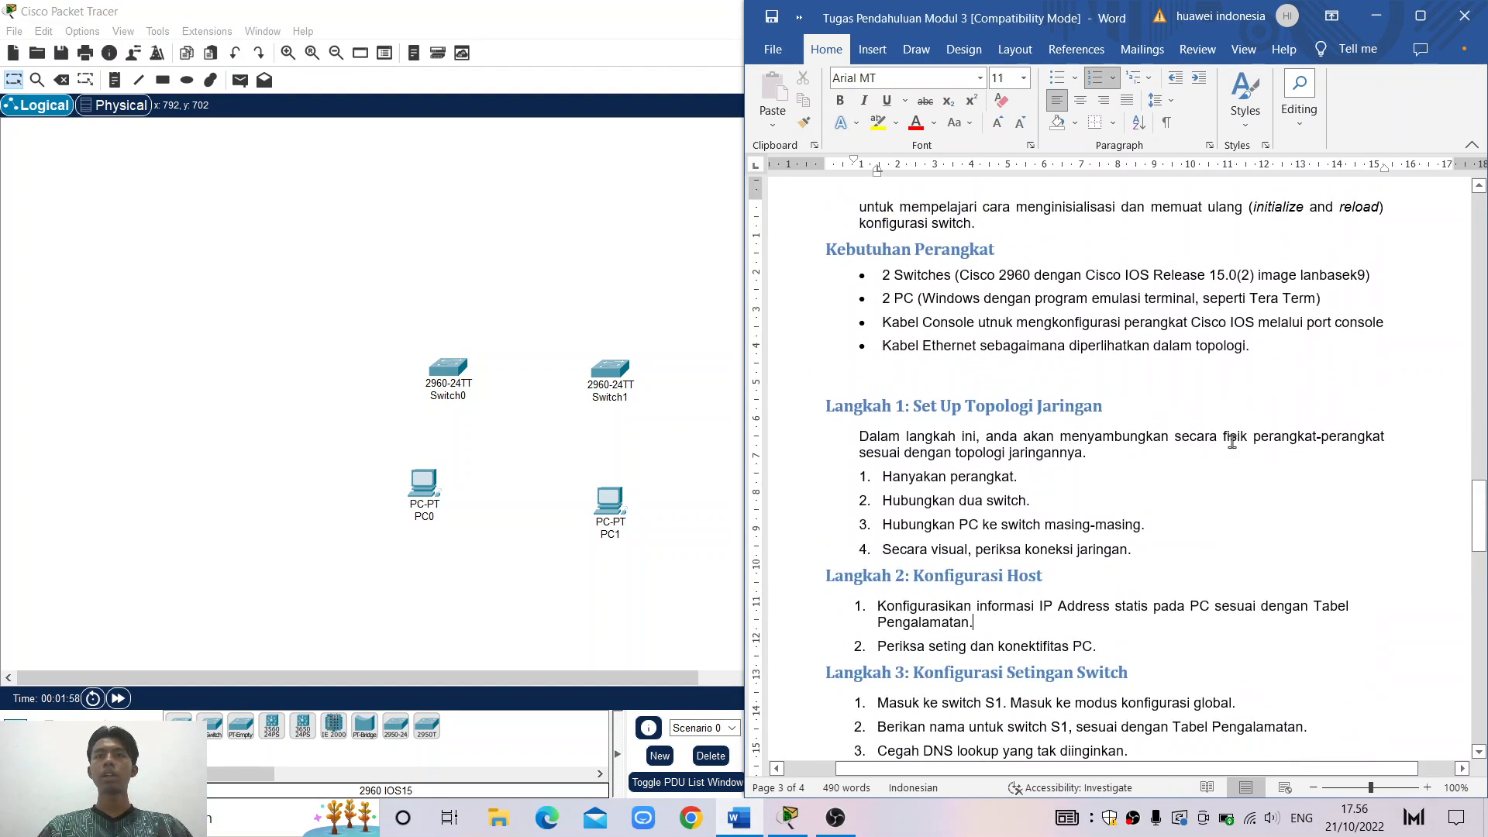
{"action": "scroll", "coordinate": [1232, 441], "scroll_direction": "down", "scroll_amount": 2}
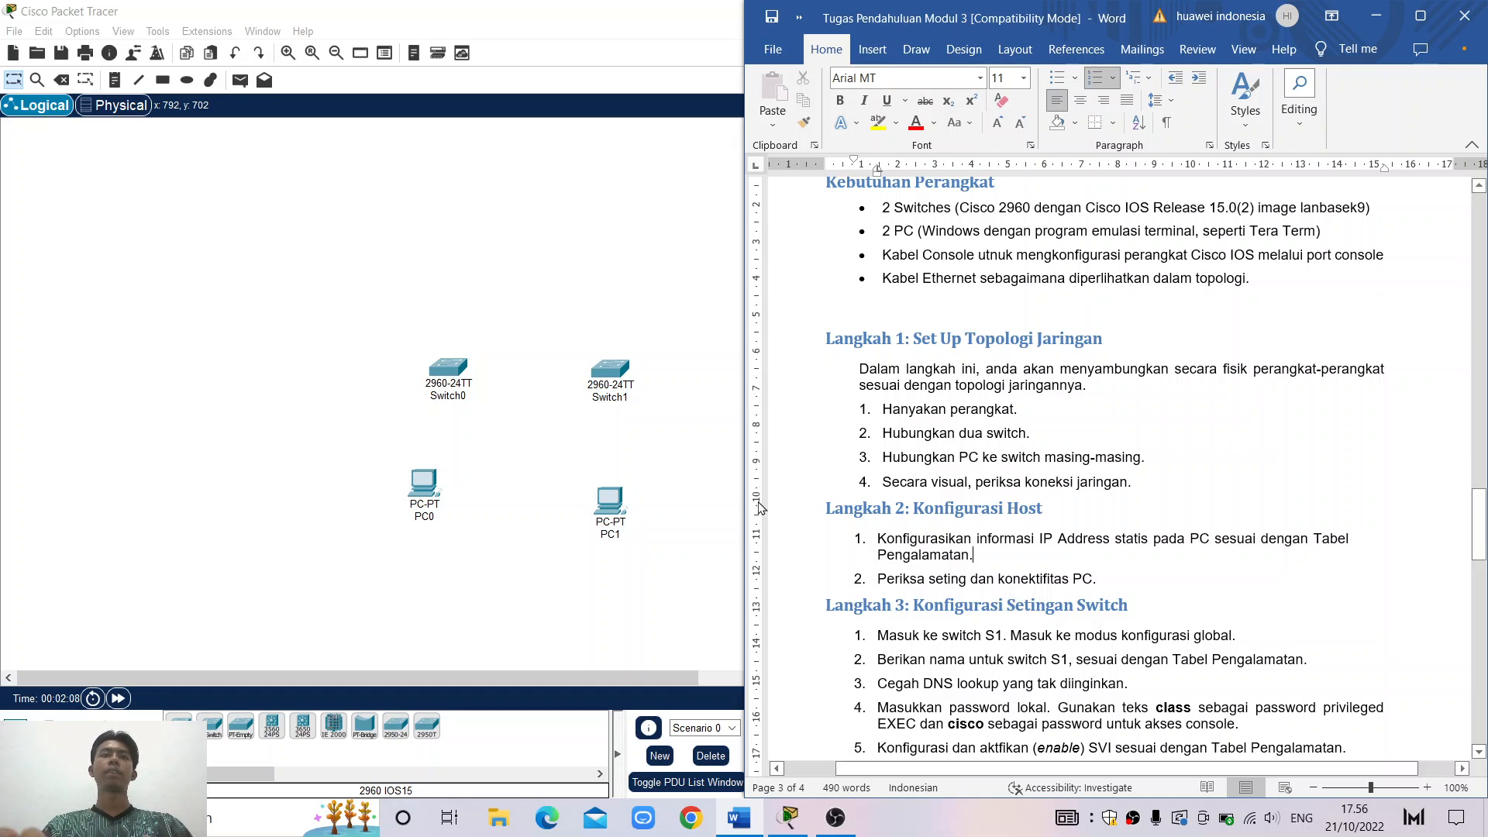
Line up Switch0 and Switch1 side by side in the full-screen workspace
{"action": "left_click", "coordinate": [682, 459]}
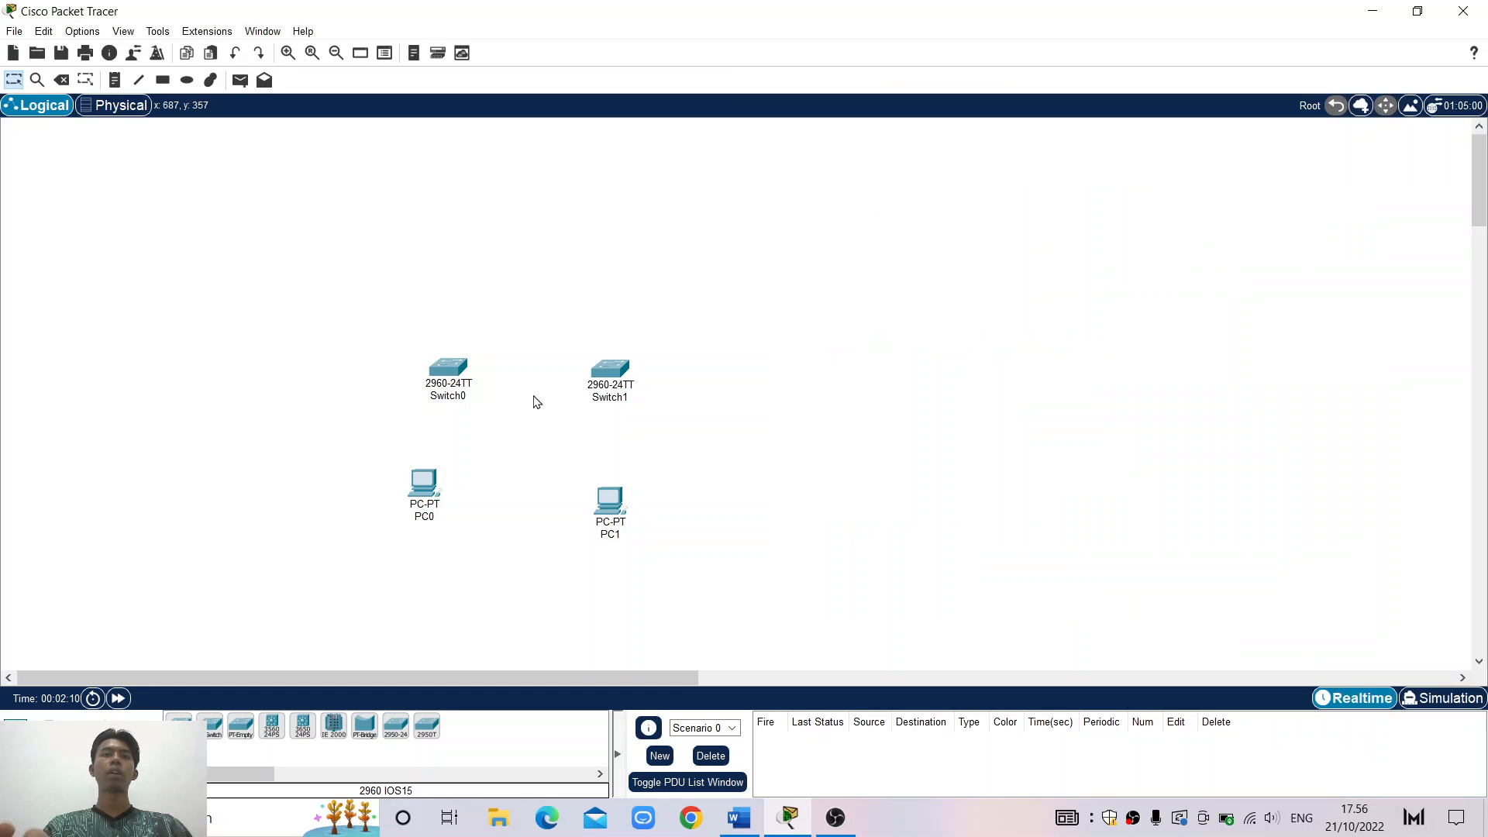
{"action": "left_click", "coordinate": [456, 371]}
{"action": "left_click_drag", "start_coordinate": [456, 371], "coordinate": [440, 369]}
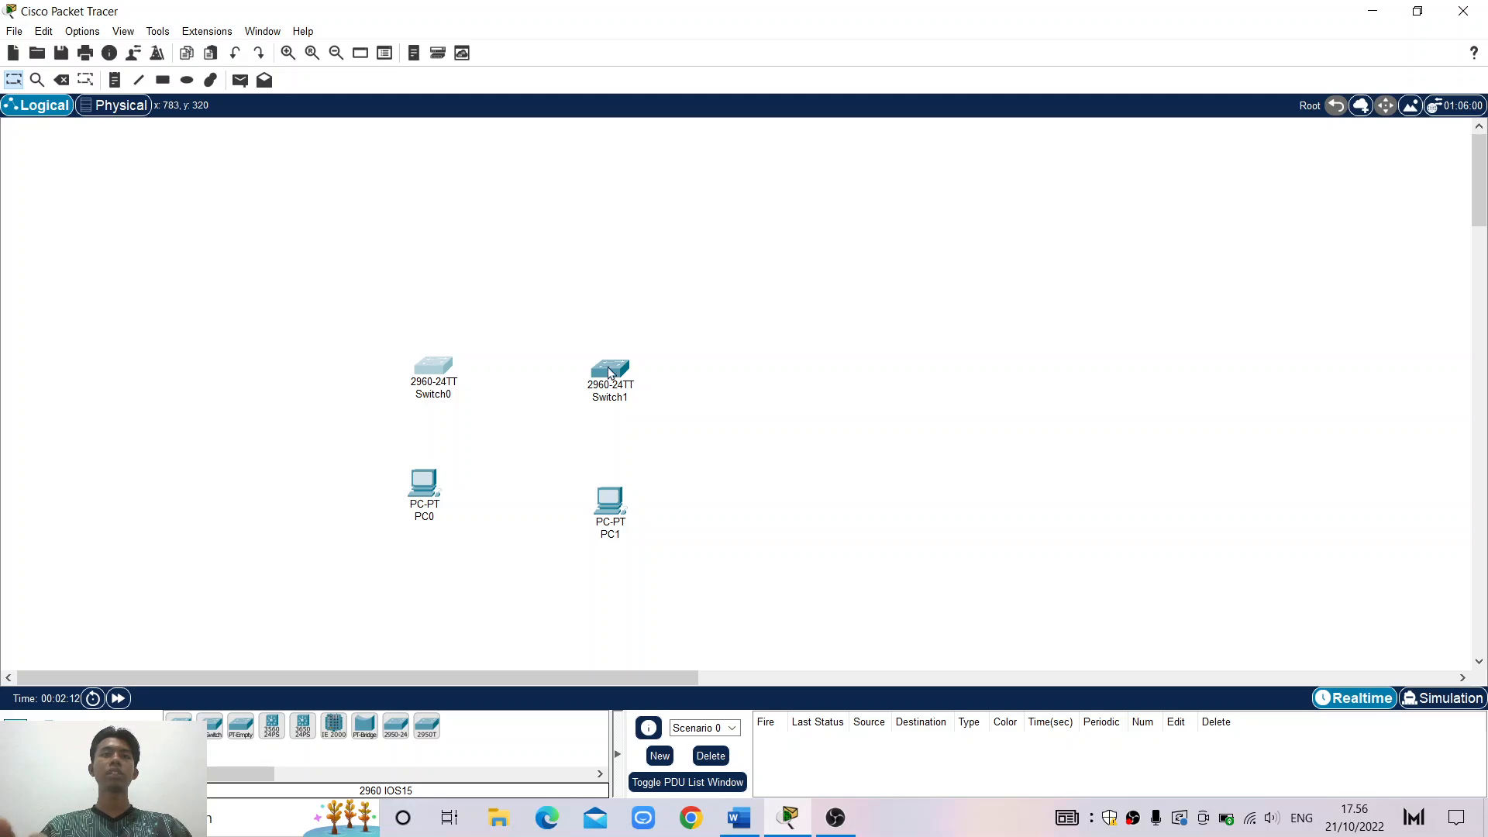
{"action": "left_click_drag", "start_coordinate": [618, 378], "coordinate": [591, 373]}
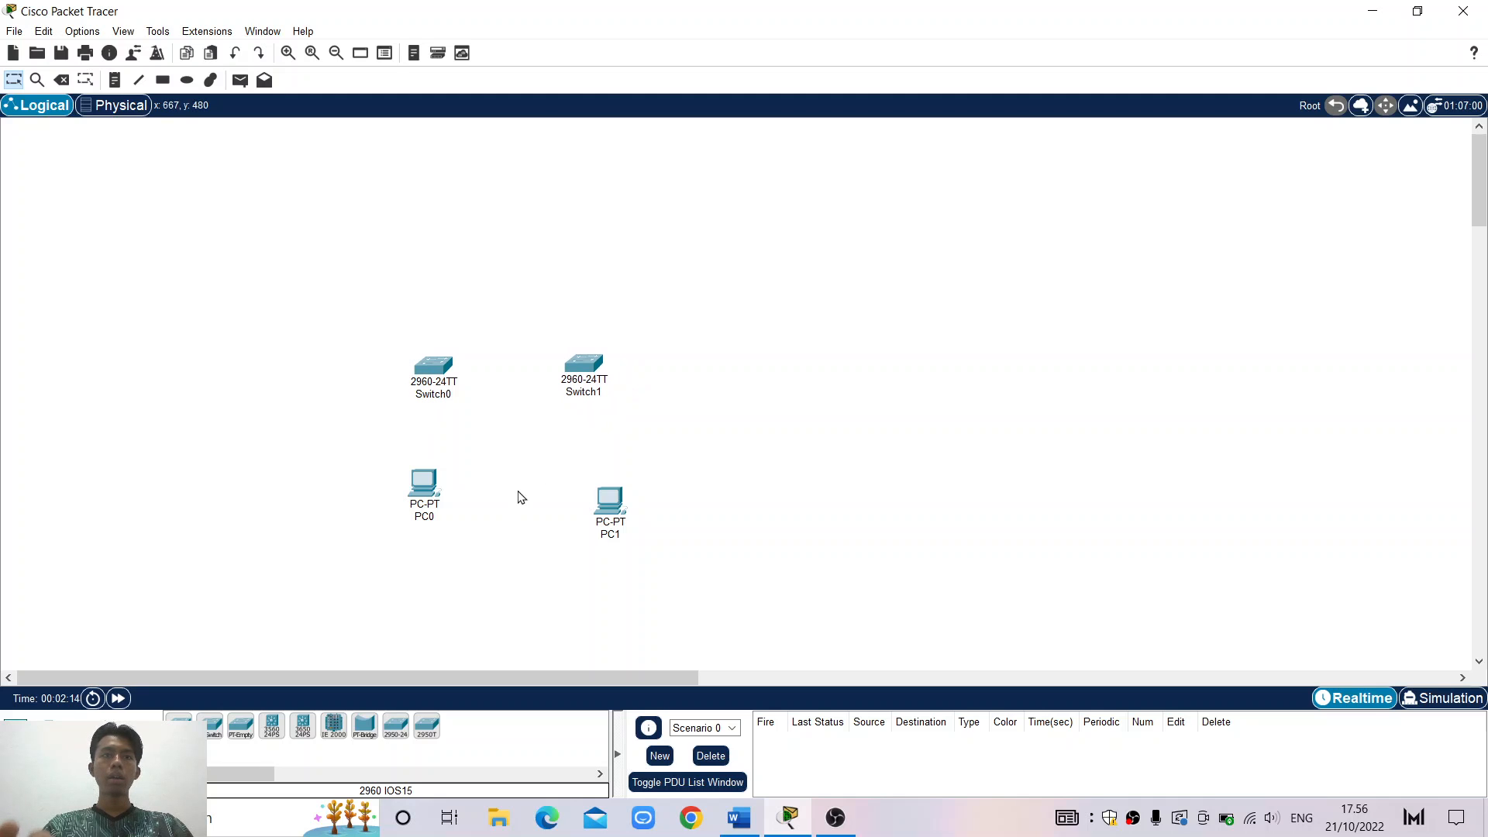
Align PC0 and PC1 beneath the switches and open PC0's device window
{"action": "left_click", "coordinate": [432, 495]}
{"action": "left_click_drag", "start_coordinate": [431, 495], "coordinate": [435, 509]}
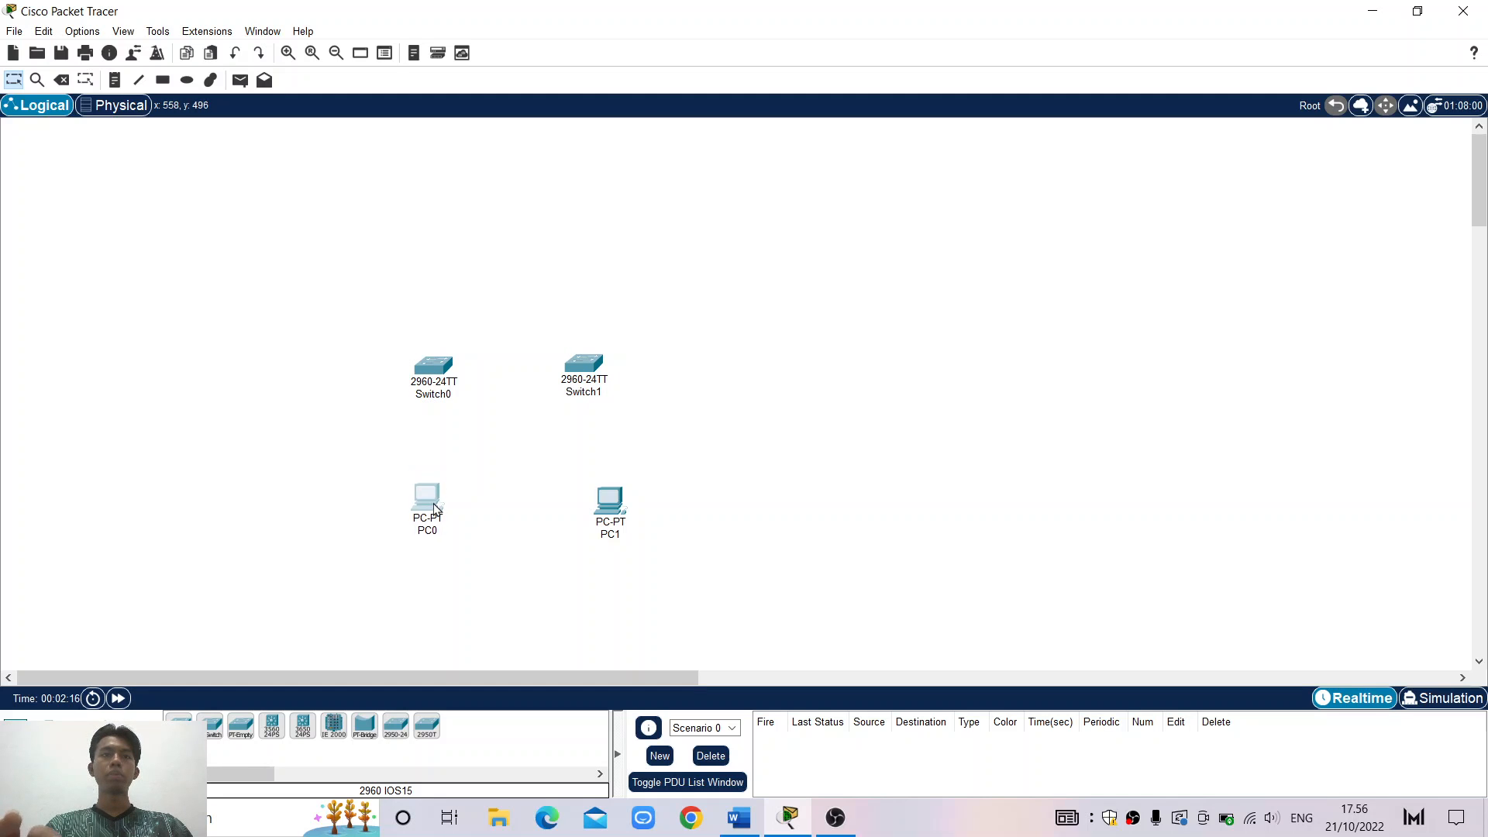
{"action": "left_click_drag", "start_coordinate": [619, 511], "coordinate": [588, 506]}
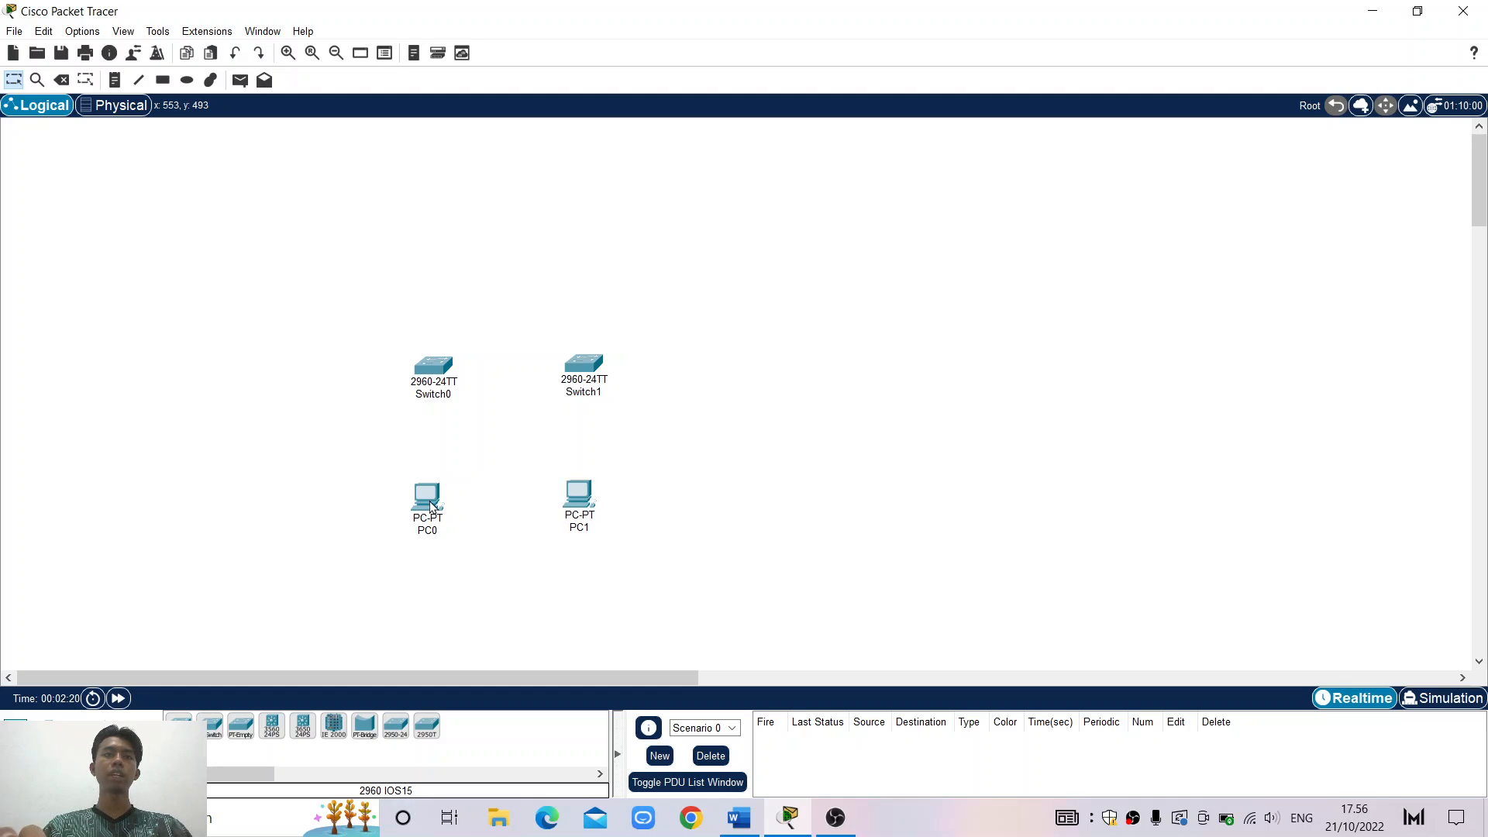
{"action": "left_click_drag", "start_coordinate": [431, 506], "coordinate": [431, 506]}
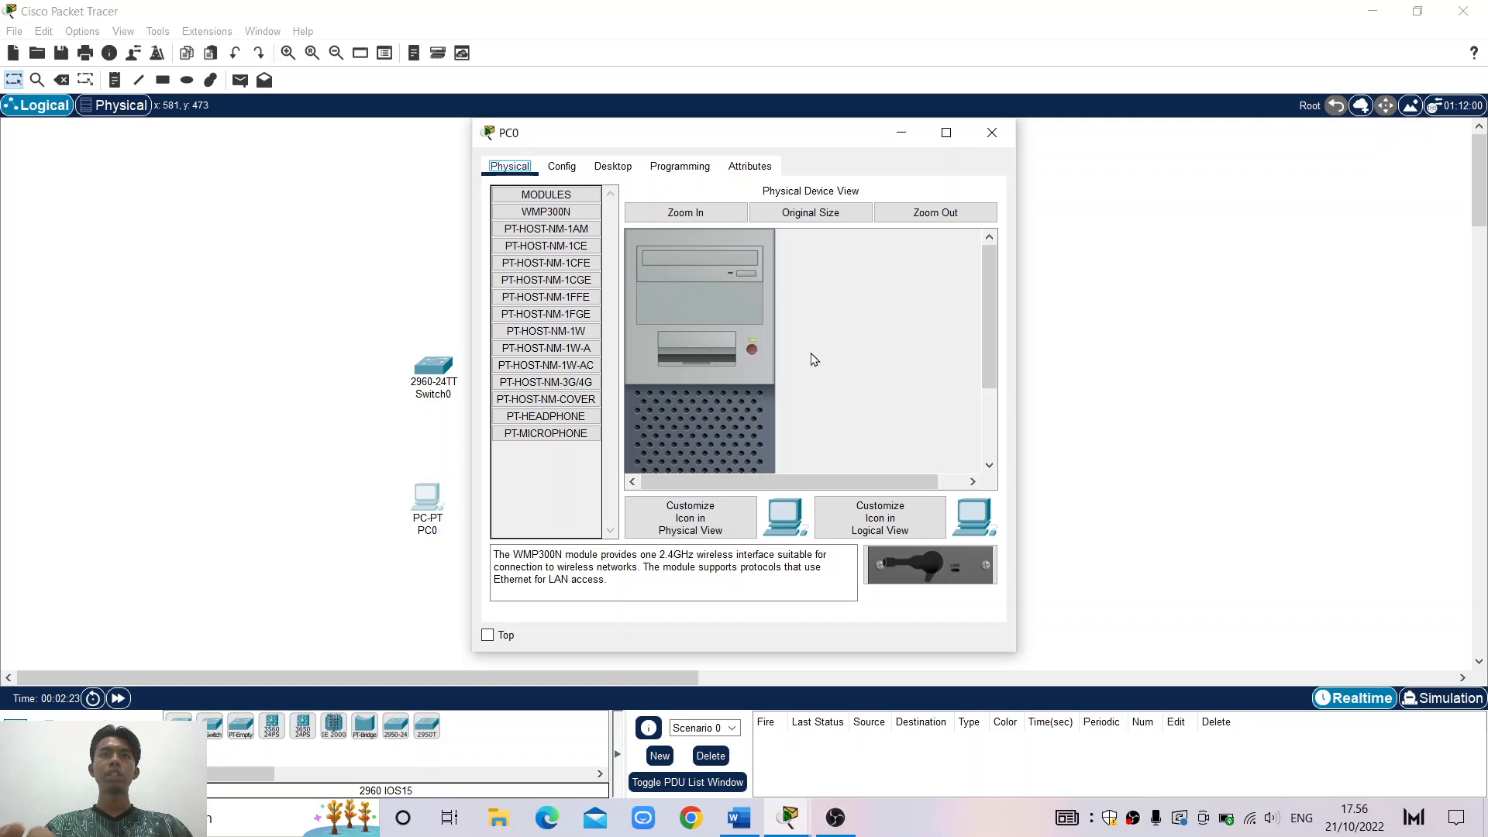
Zoom in on PC0's hardware, switch its power off, and close the window
{"action": "left_click", "coordinate": [701, 214]}
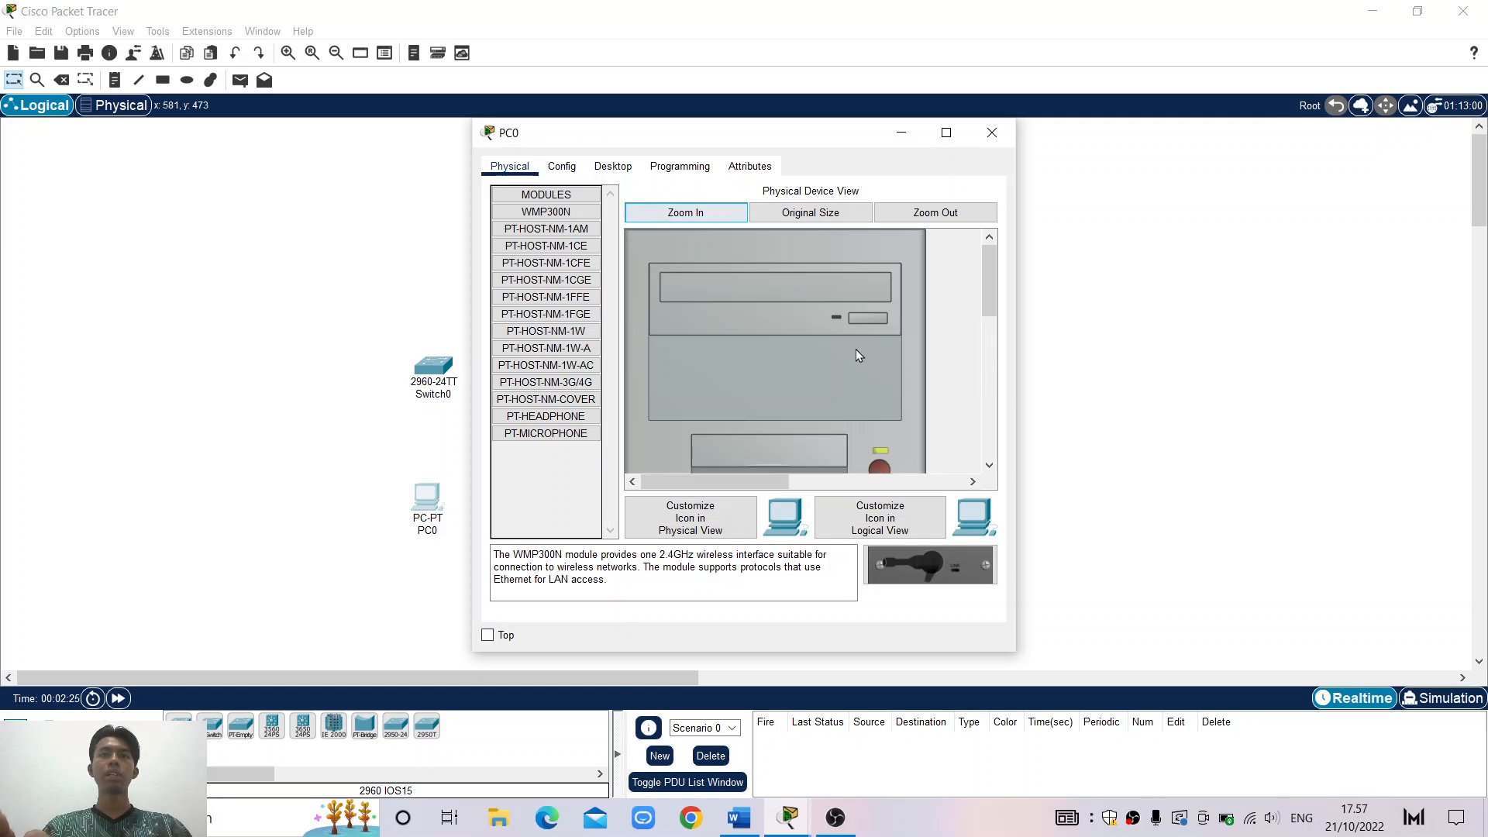
{"action": "scroll", "coordinate": [866, 356], "scroll_direction": "down", "scroll_amount": 1}
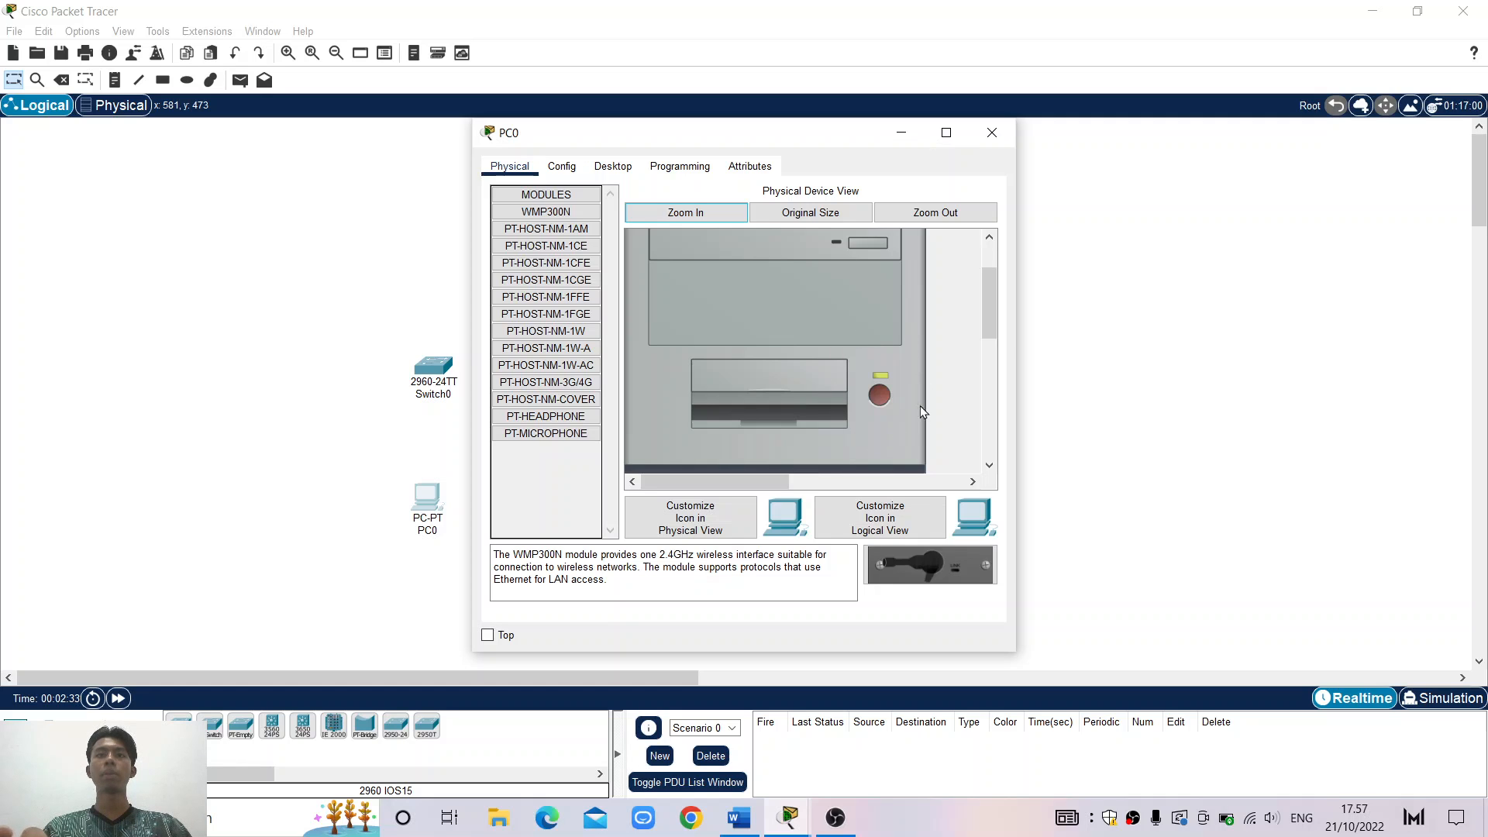
{"action": "left_click", "coordinate": [879, 396]}
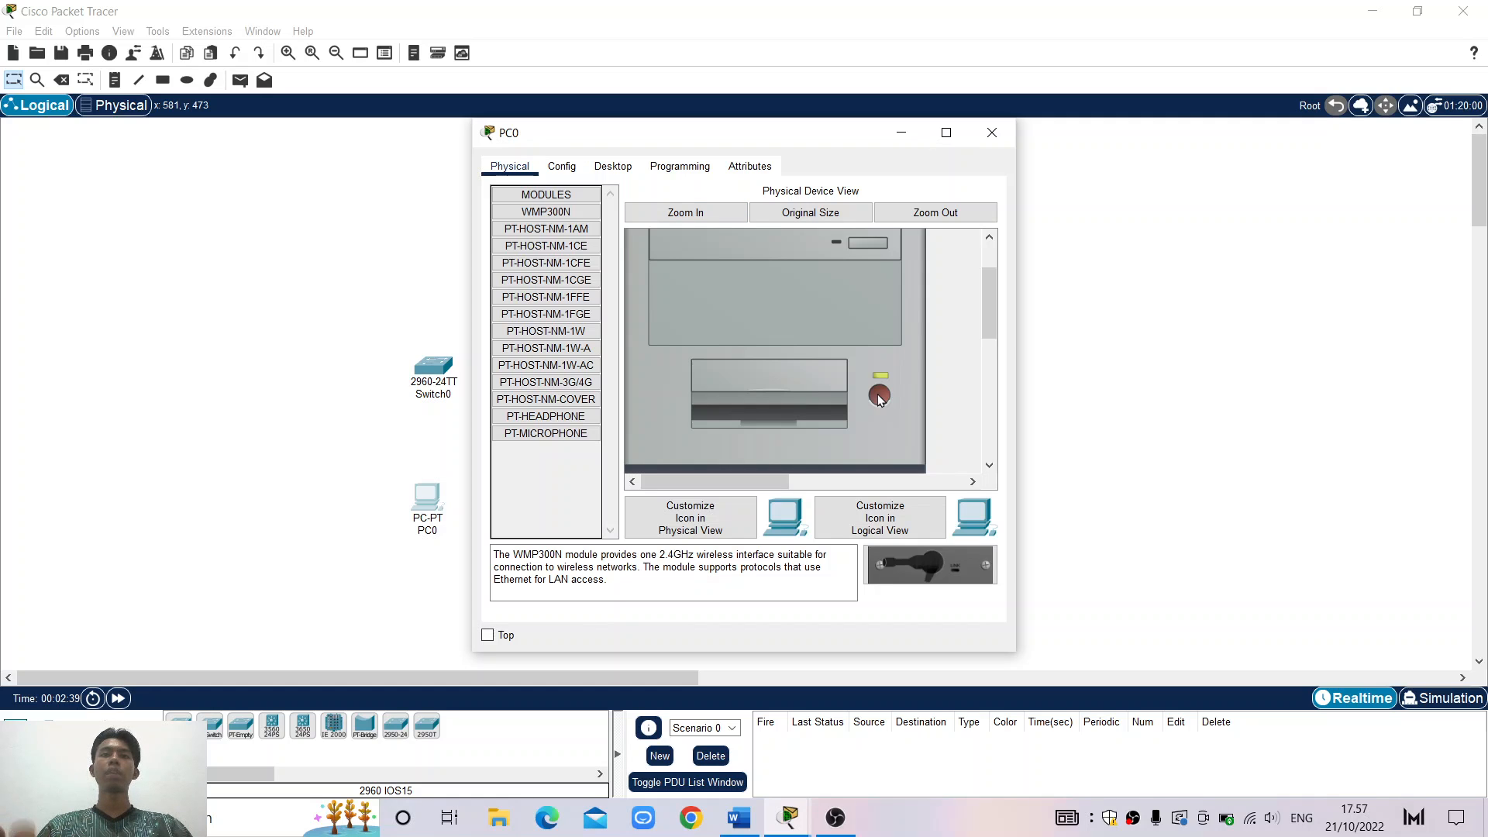
{"action": "left_click", "coordinate": [992, 133]}
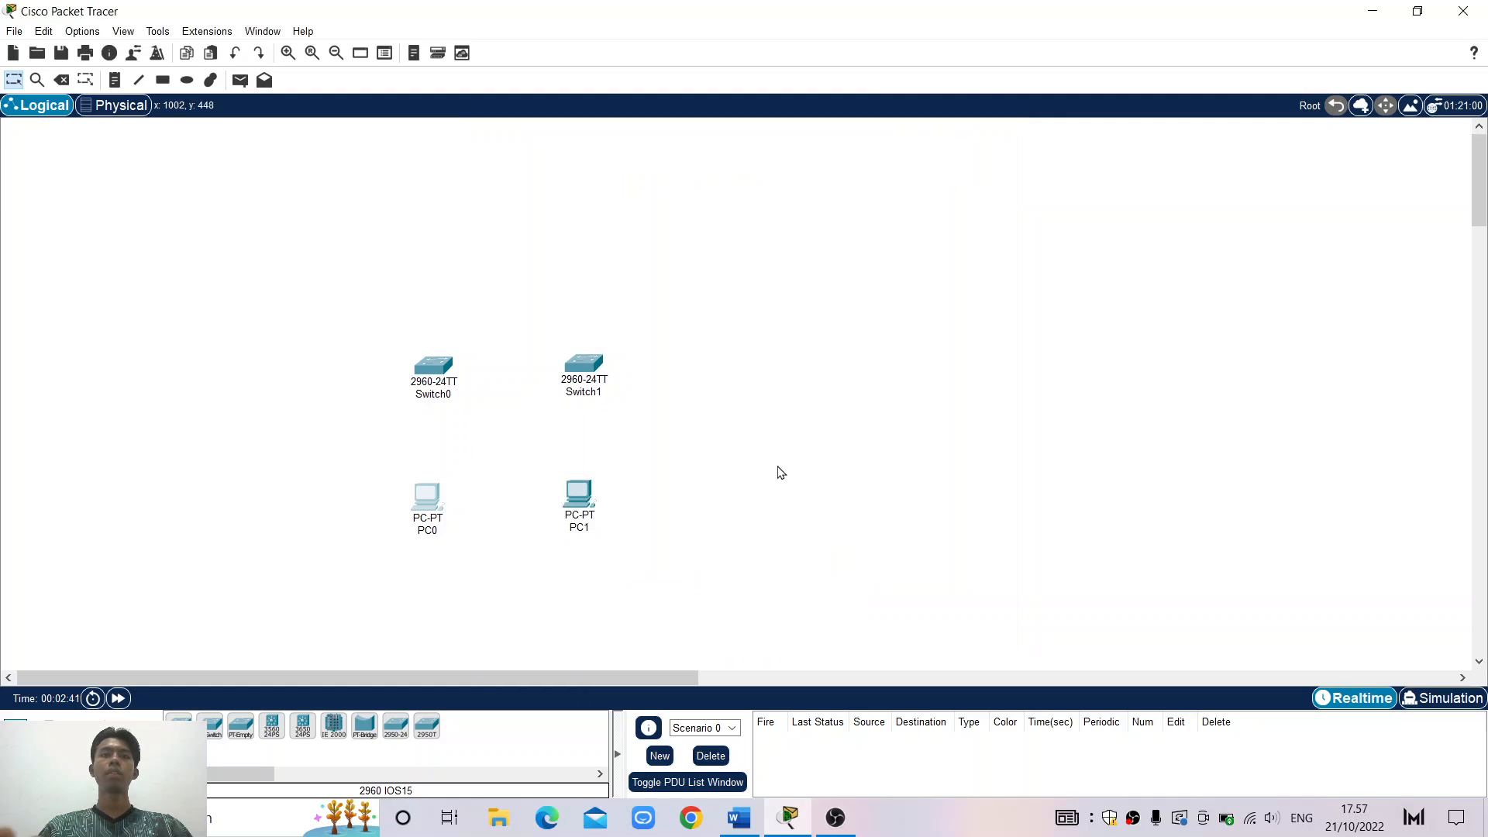
Look over PC1's and Switch0's hardware views, closing each window afterwards
{"action": "left_click", "coordinate": [586, 498]}
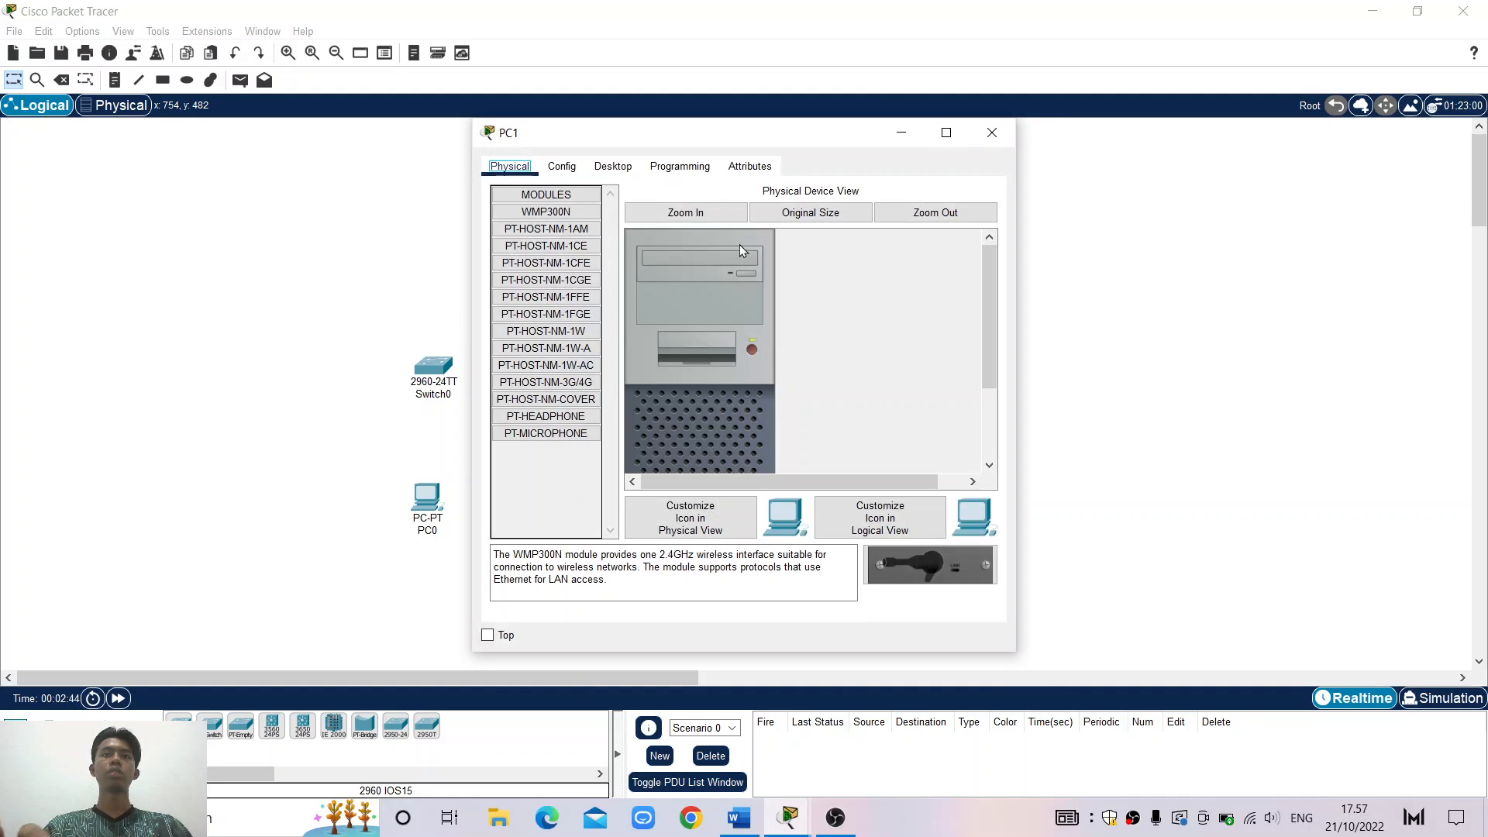
{"action": "left_click", "coordinate": [725, 214]}
{"action": "scroll", "coordinate": [879, 361], "scroll_direction": "down", "scroll_amount": 2}
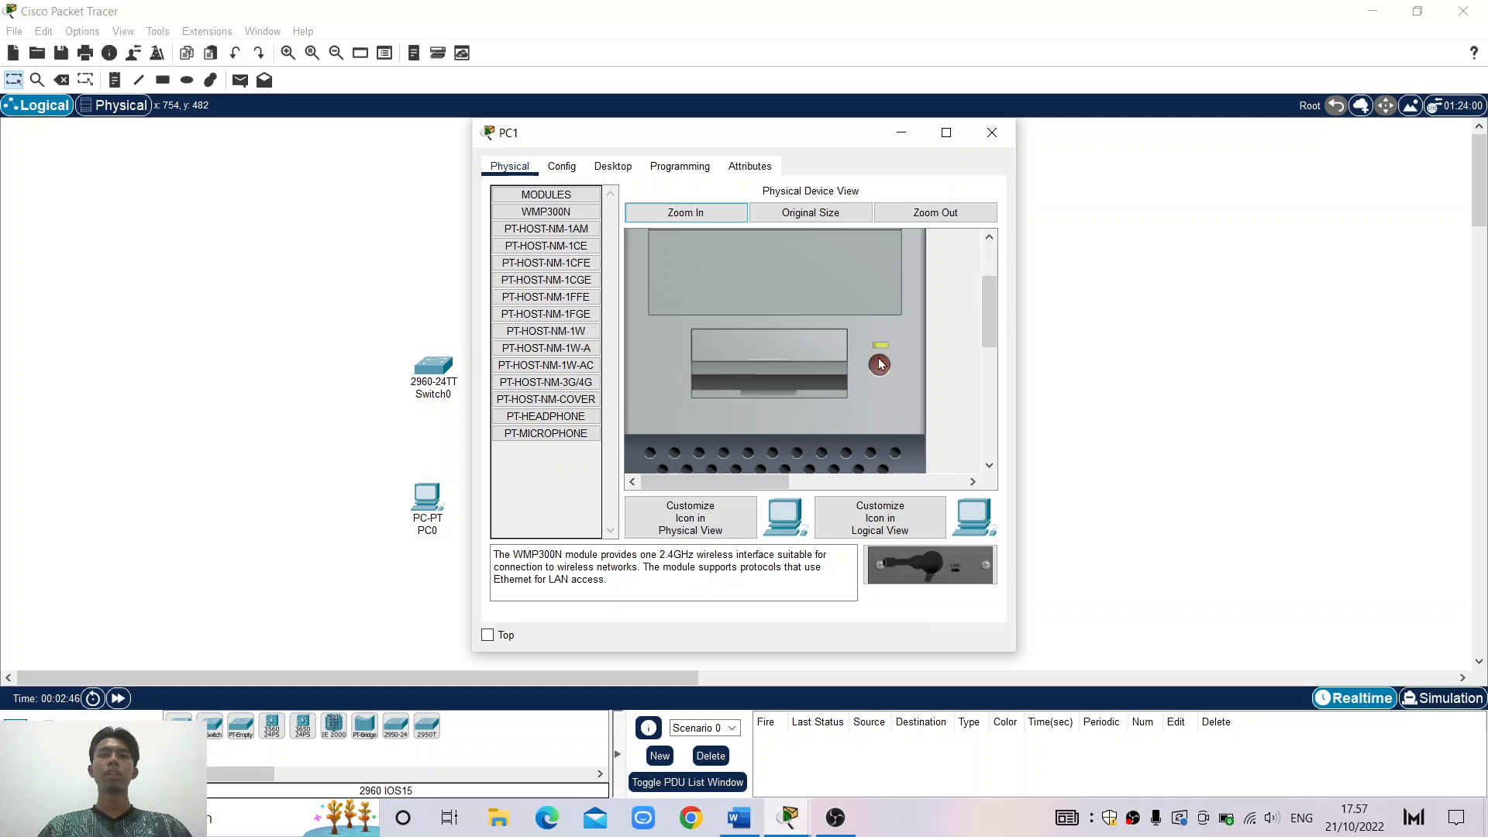
{"action": "left_click", "coordinate": [994, 123]}
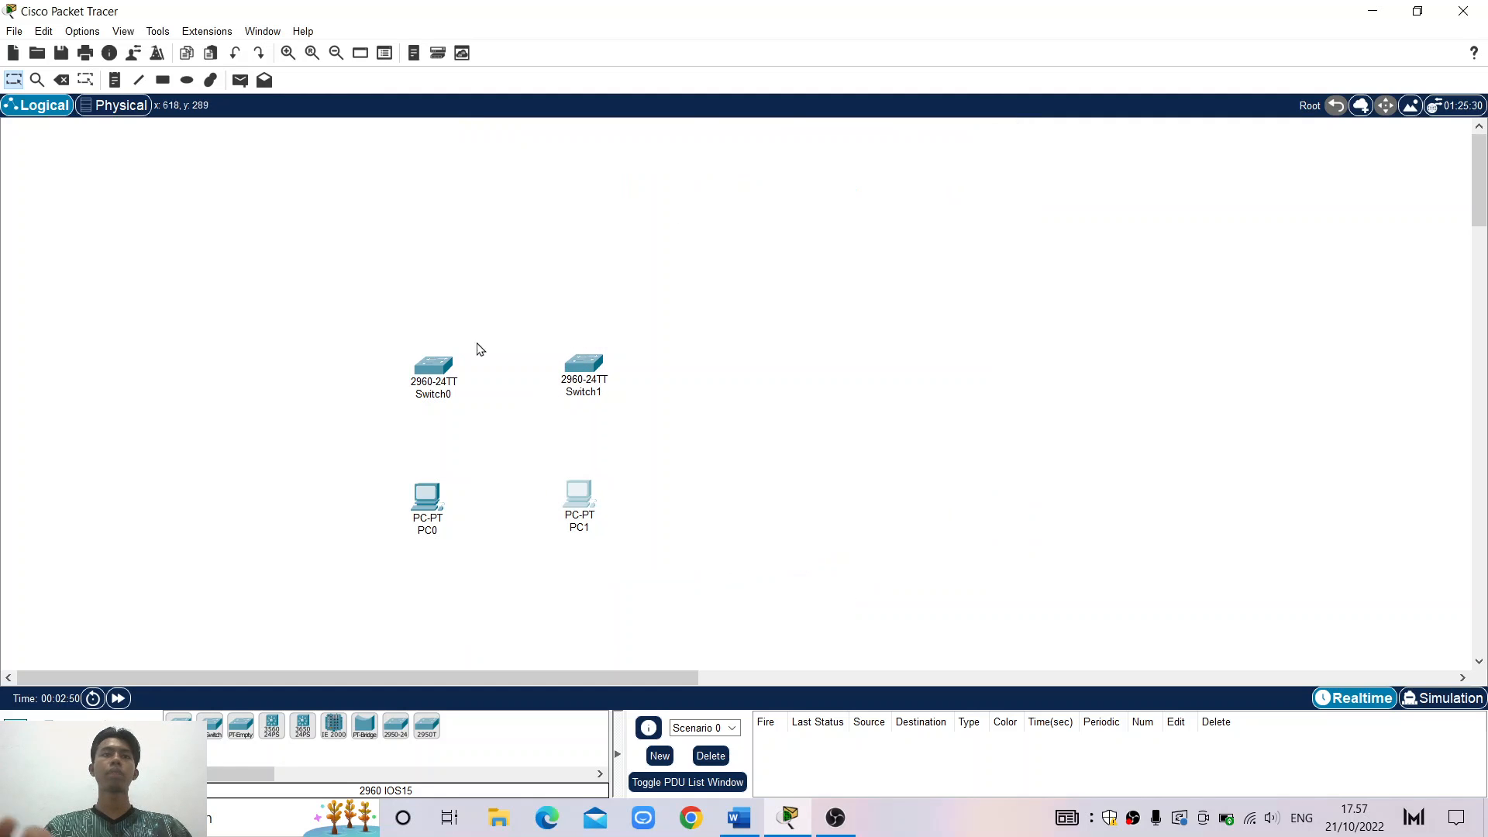
{"action": "left_click", "coordinate": [441, 374]}
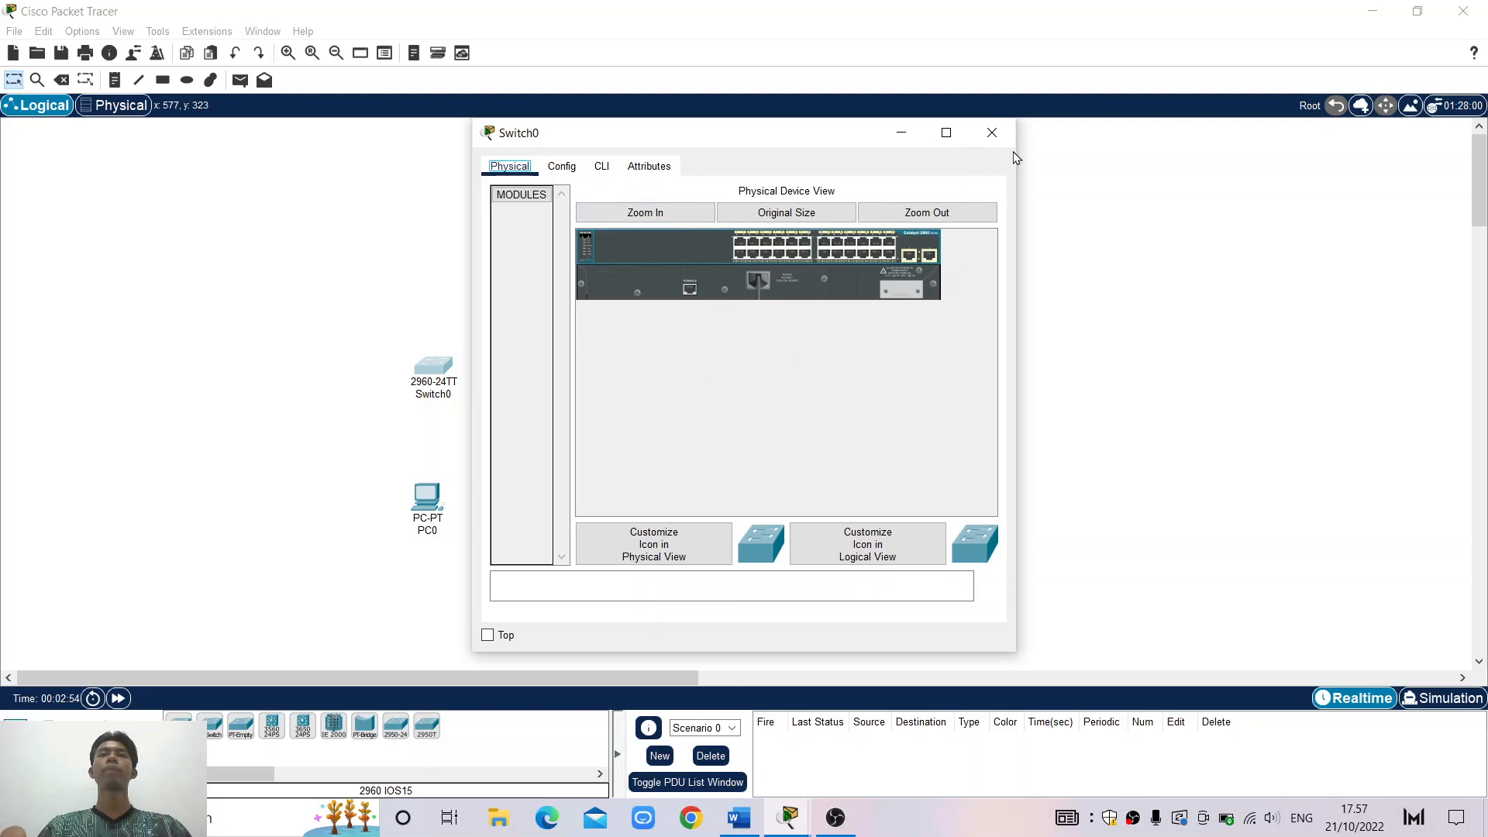
{"action": "left_click", "coordinate": [992, 133]}
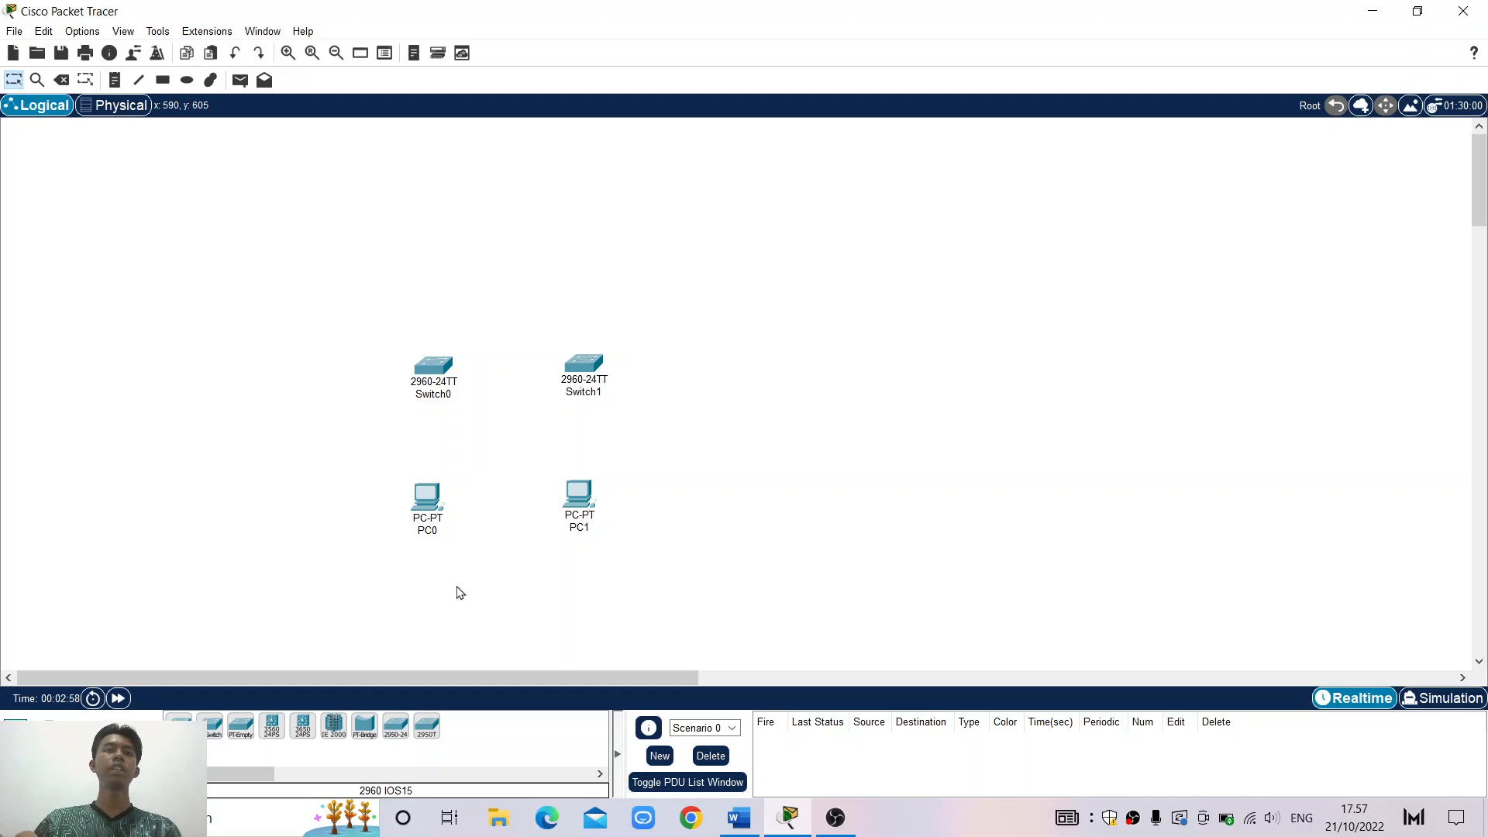
Rename PC0 to PC-A and PC1 to PC-B
{"action": "left_click", "coordinate": [438, 534]}
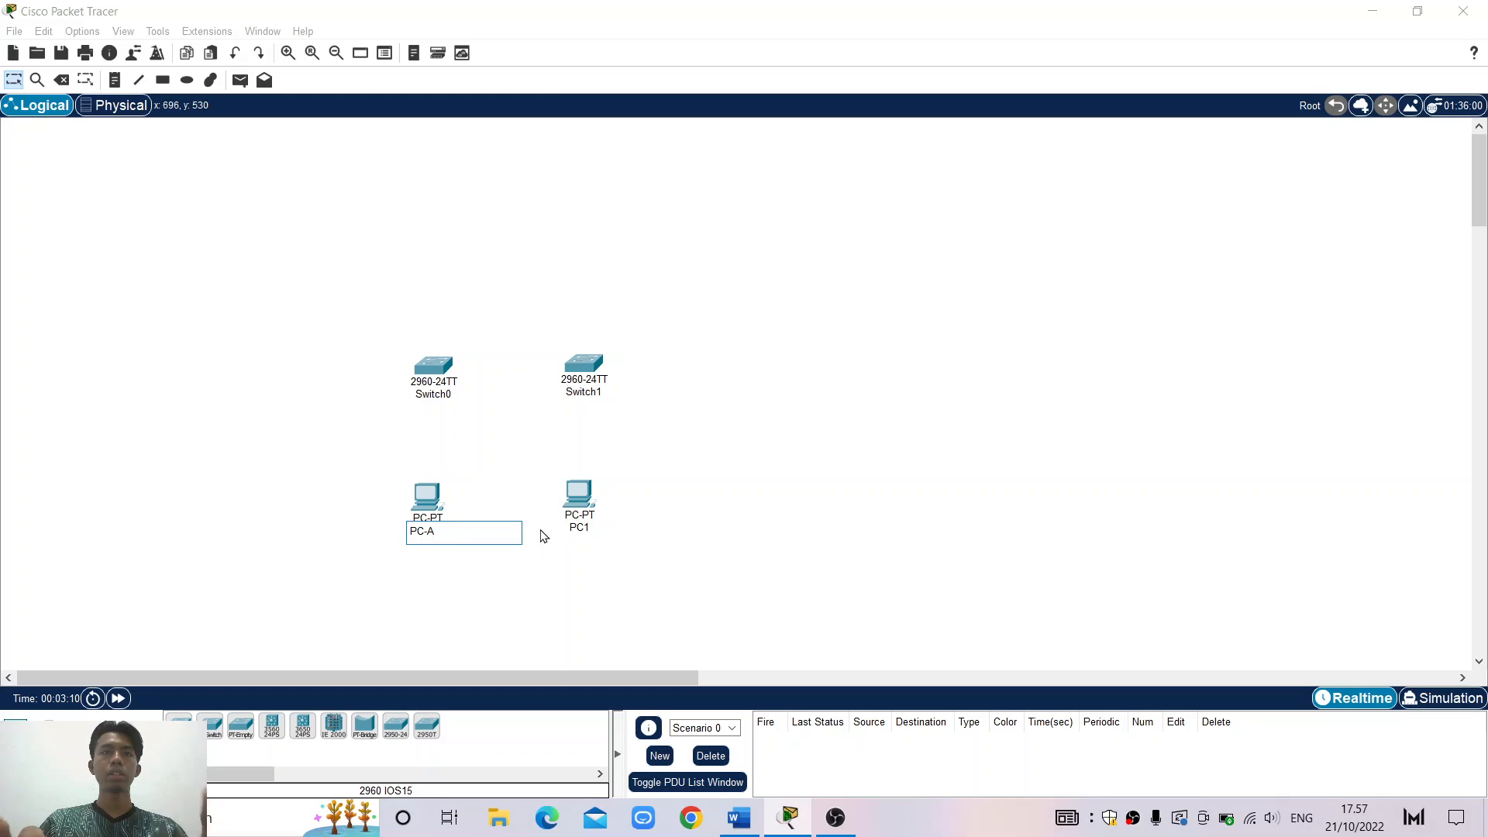
{"action": "left_click", "coordinate": [588, 540]}
{"action": "left_click", "coordinate": [581, 530]}
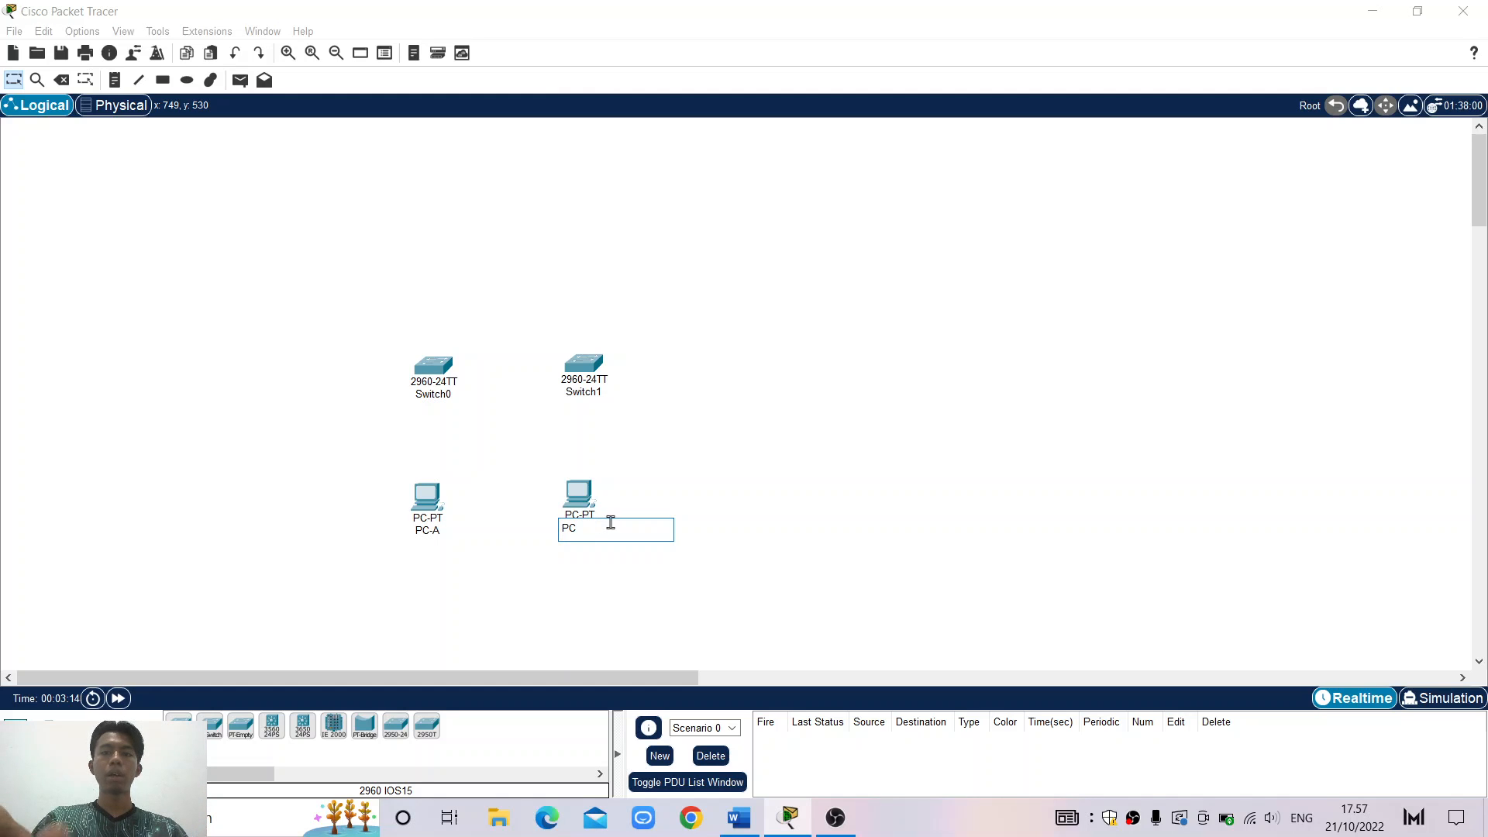
{"action": "left_click", "coordinate": [424, 393]}
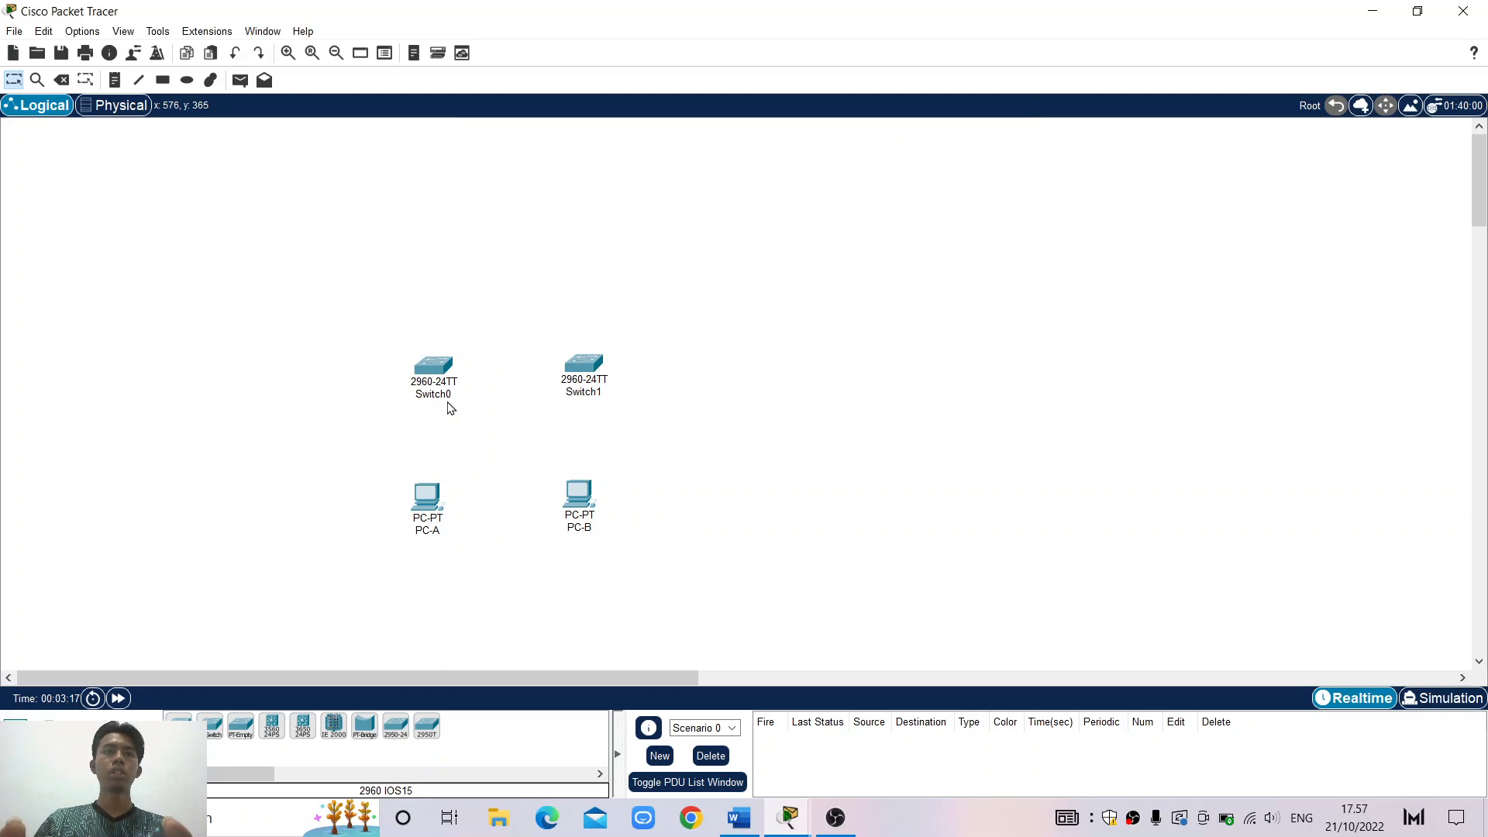
Rename Switch0 to S1 and the second switch to S2
{"action": "left_click", "coordinate": [443, 395]}
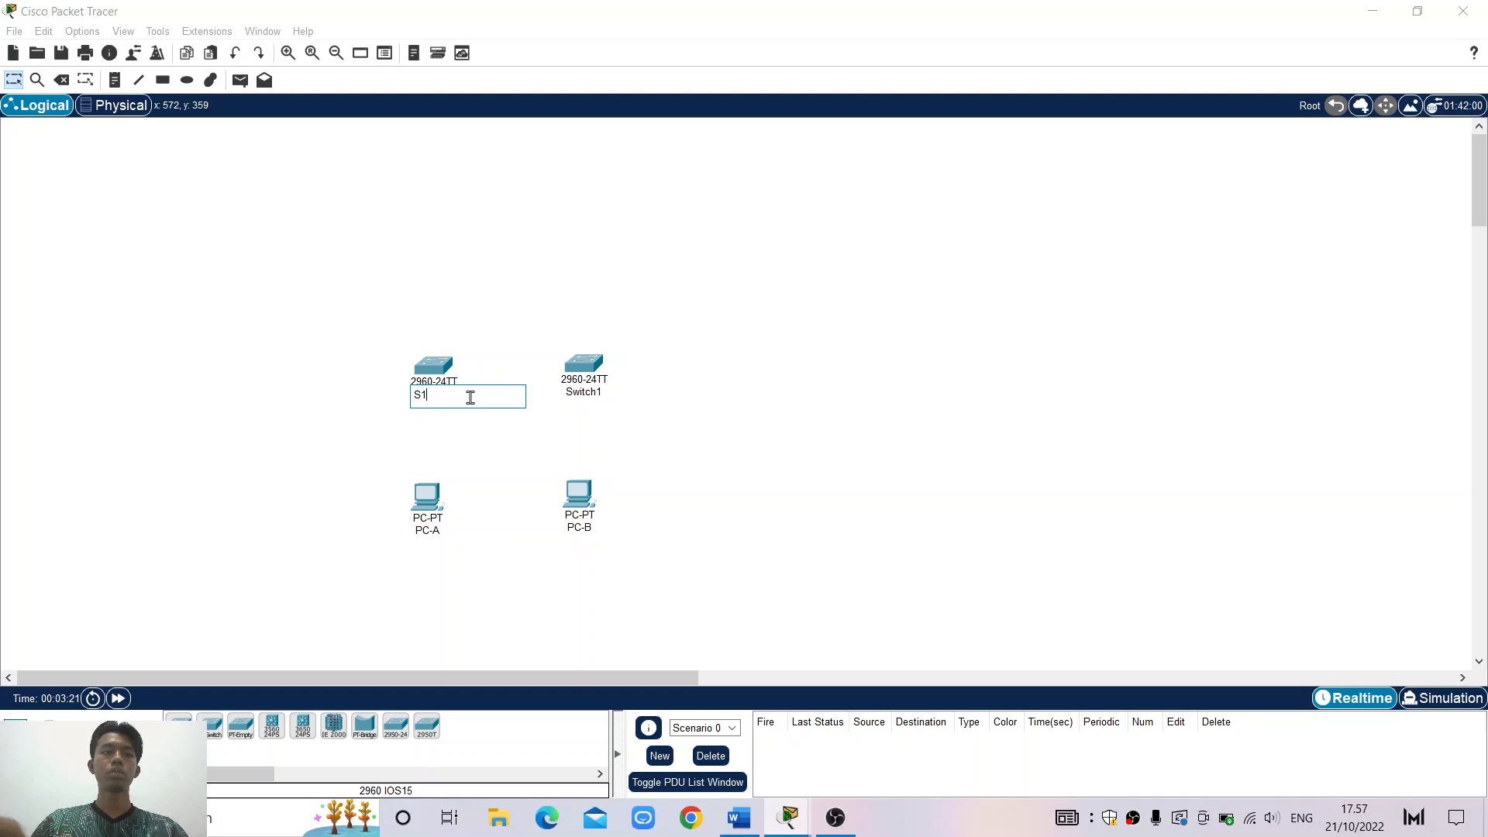
{"action": "type", "text": "S1"}
{"action": "double_click", "coordinate": [446, 379]}
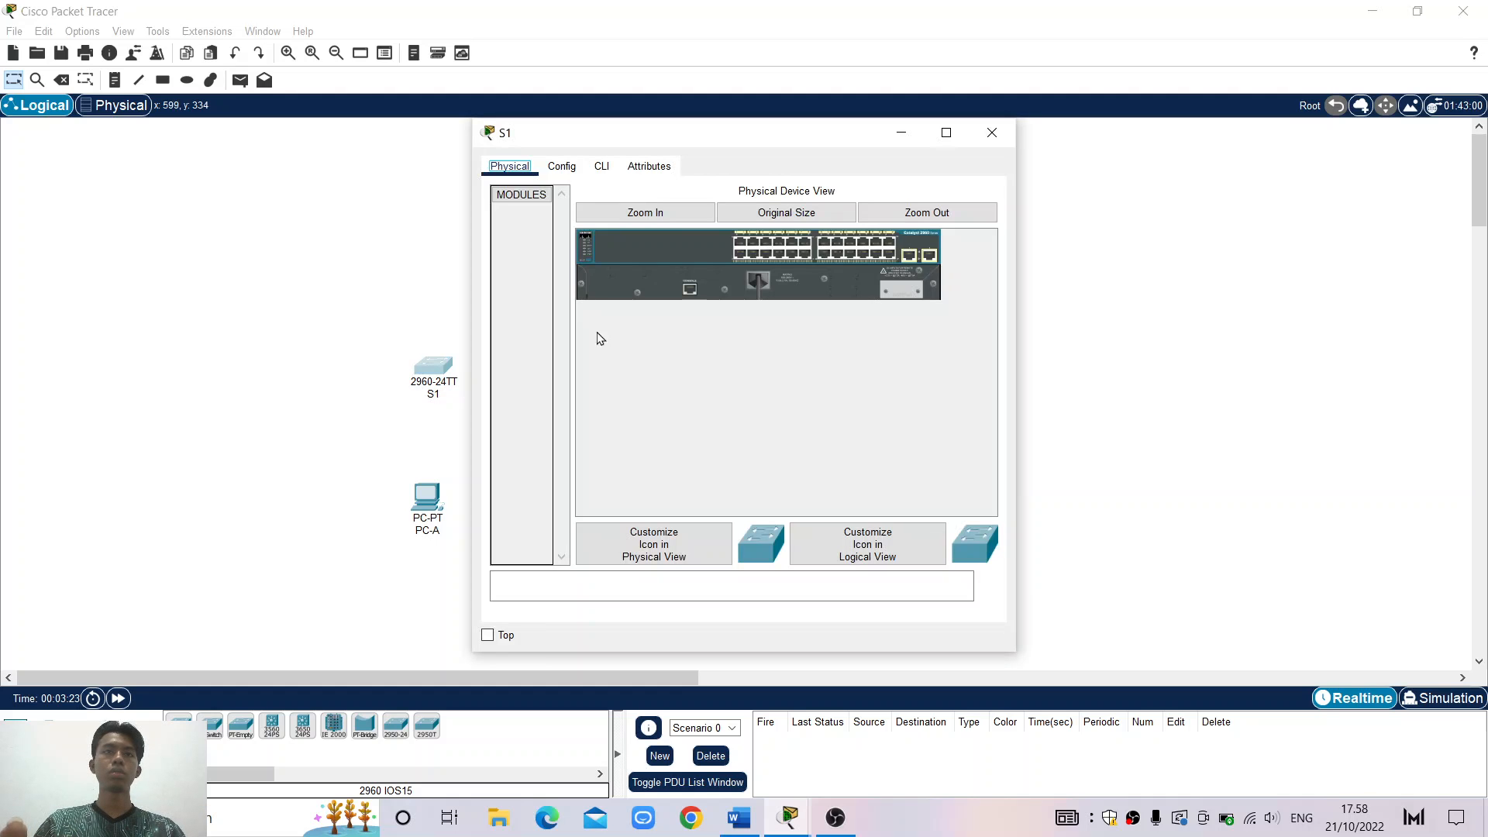
{"action": "left_click", "coordinate": [992, 133]}
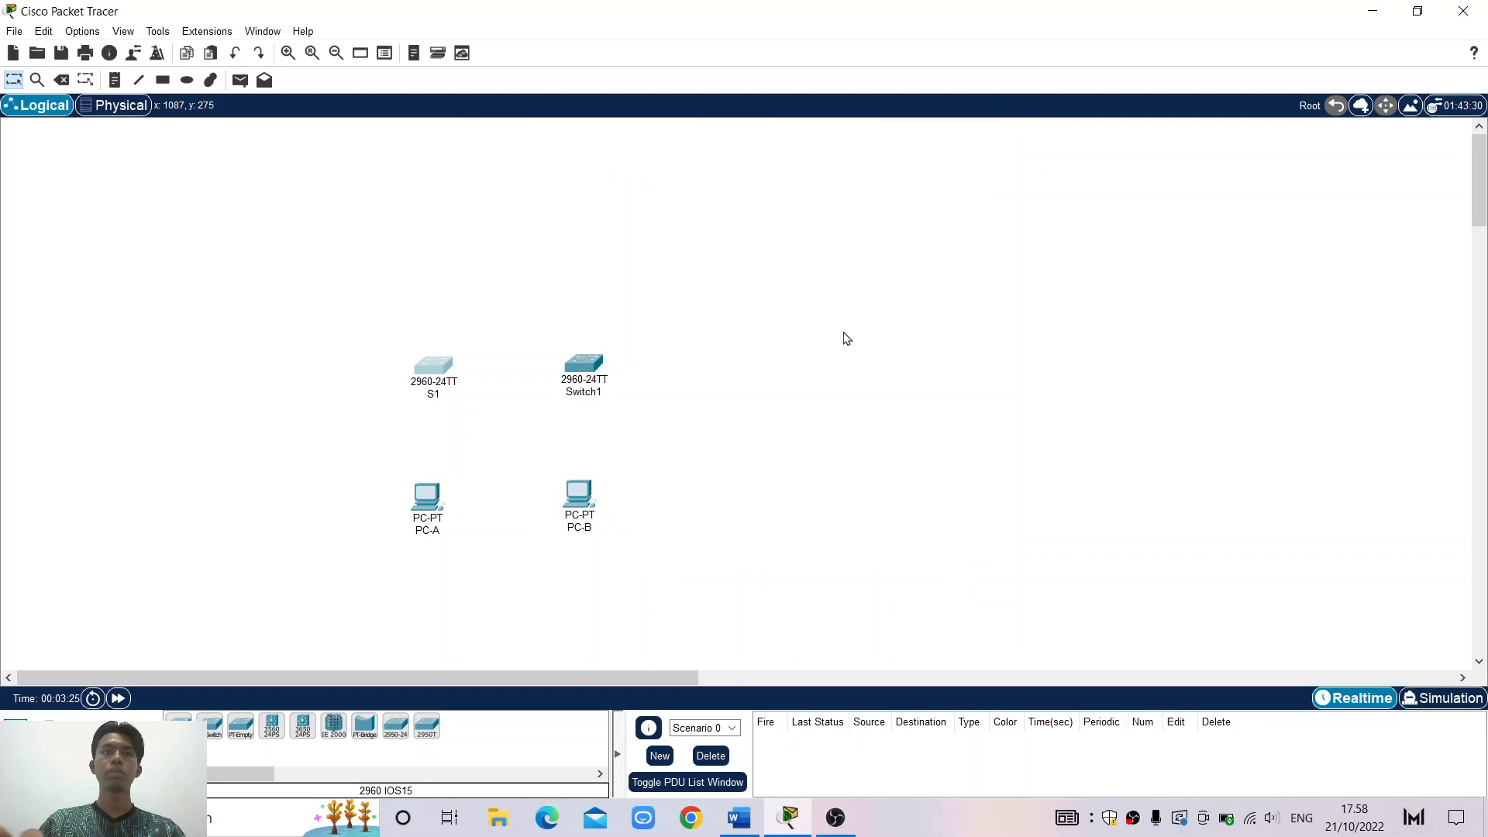
{"action": "left_click", "coordinate": [603, 392]}
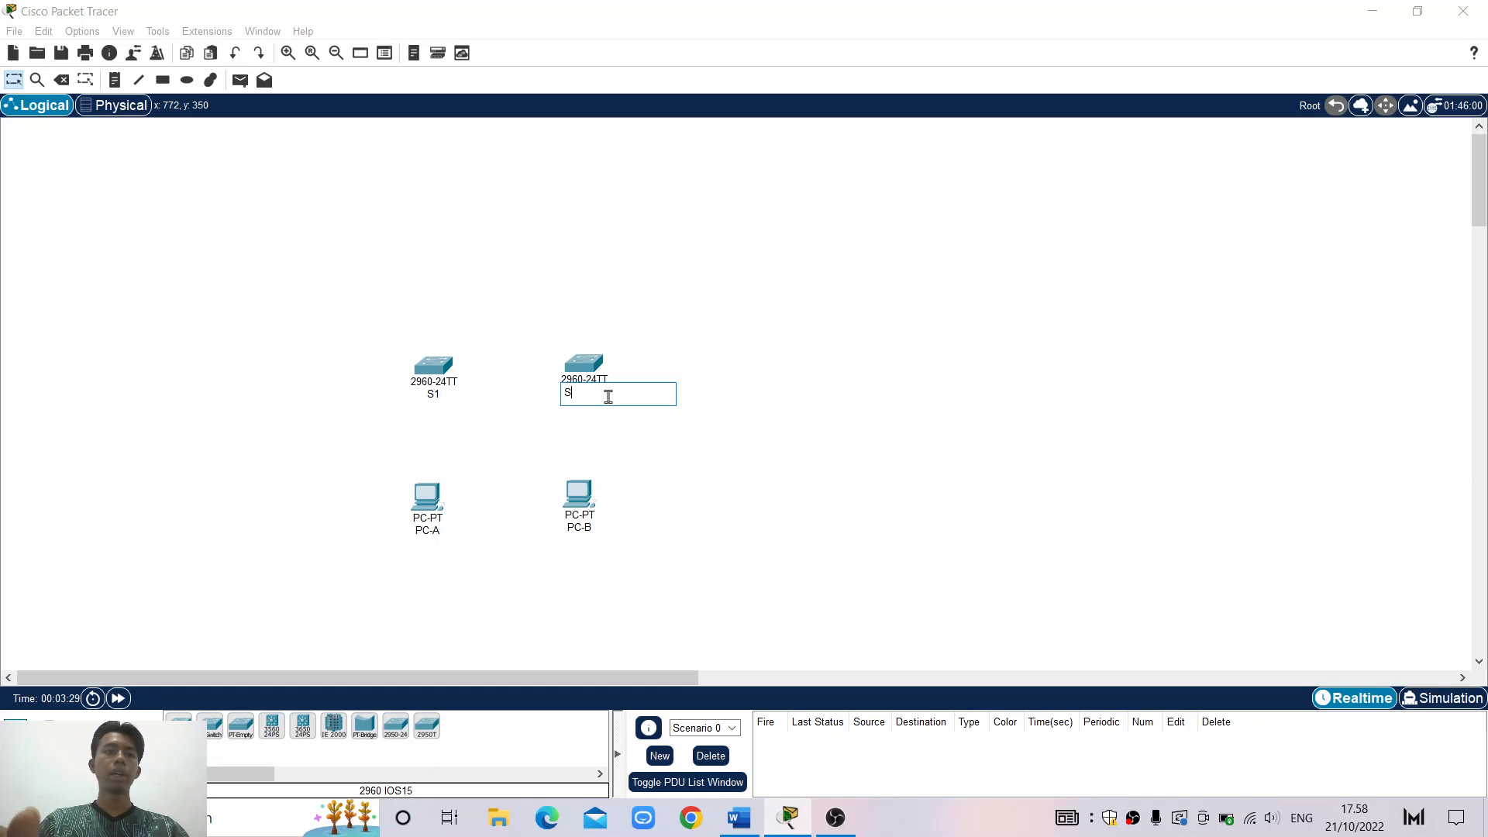
{"action": "key", "text": "Return"}
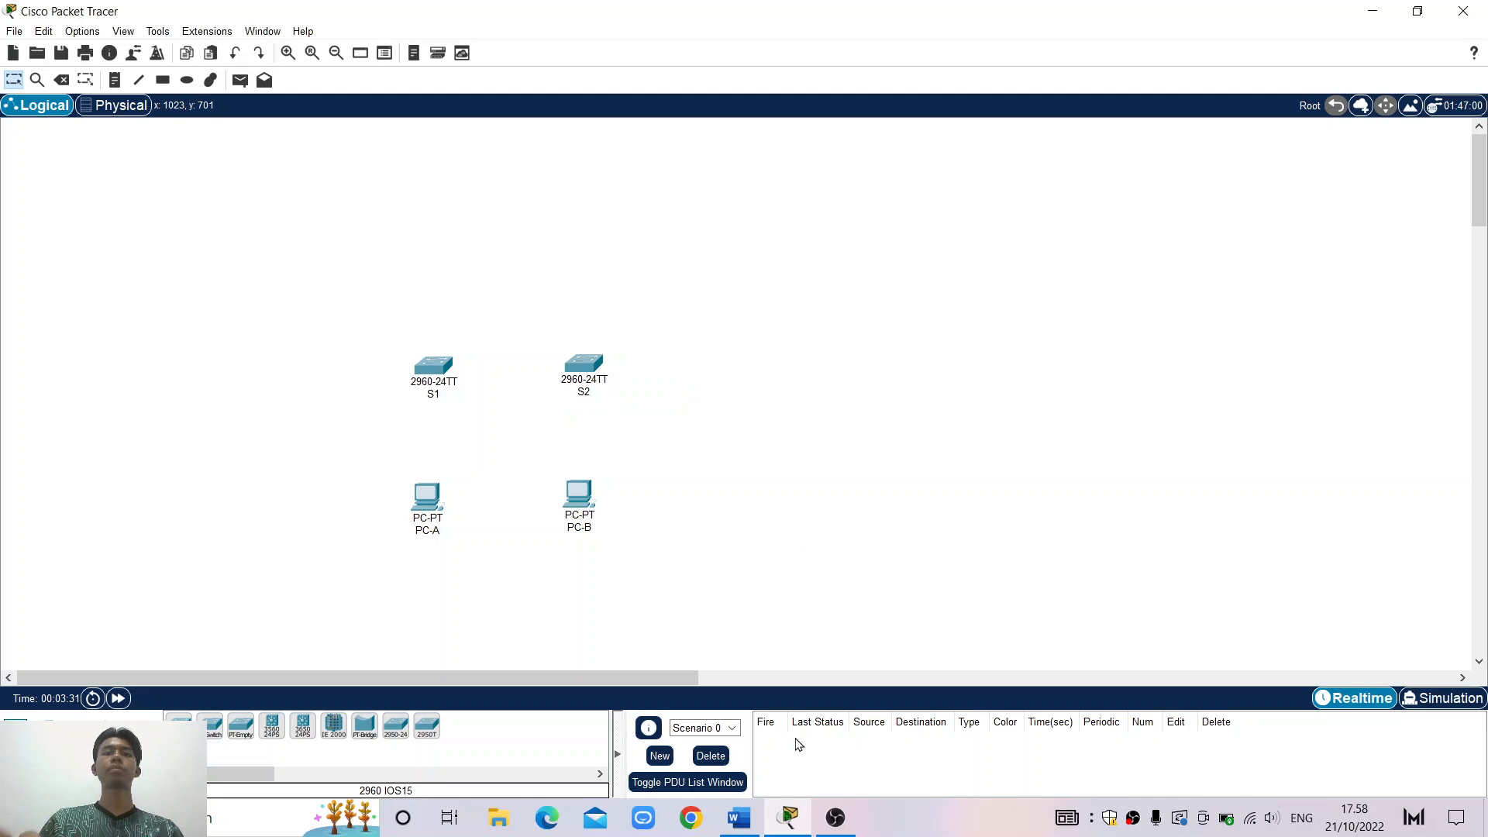
{"action": "left_click", "coordinate": [739, 817]}
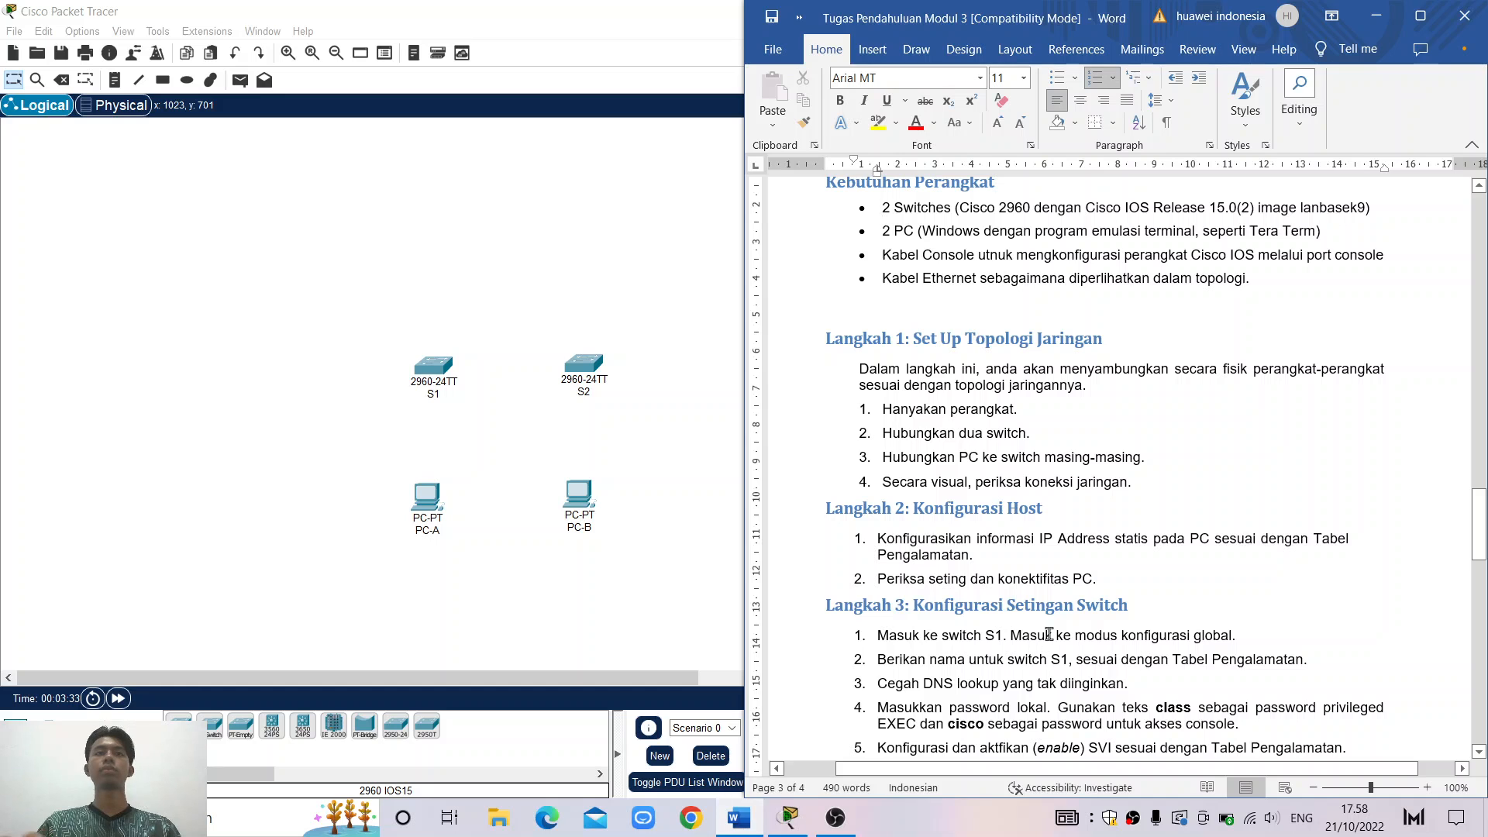
{"action": "scroll", "coordinate": [1048, 634], "scroll_direction": "down", "scroll_amount": 1}
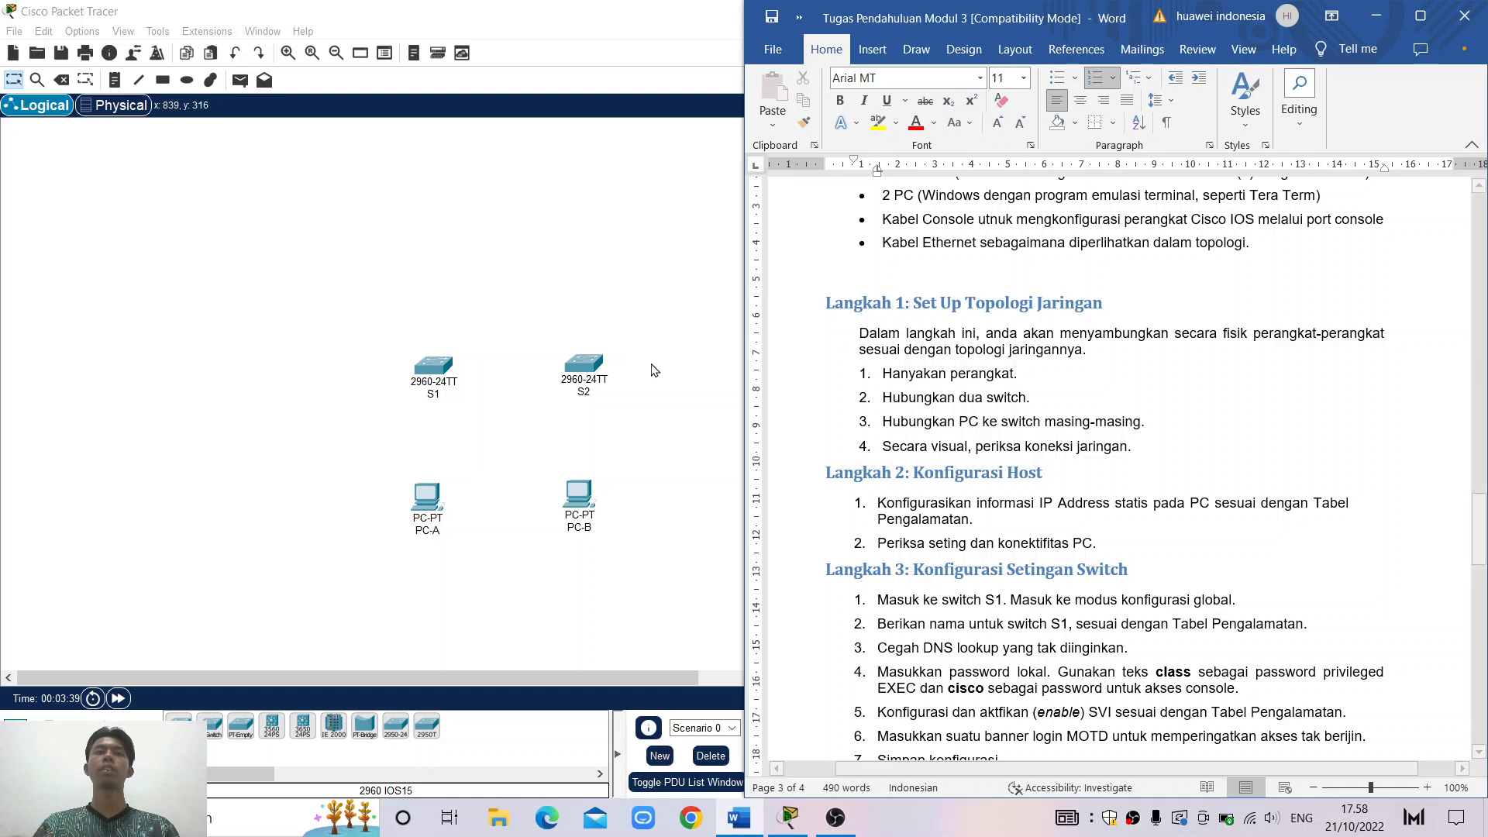
{"action": "left_click", "coordinate": [592, 280]}
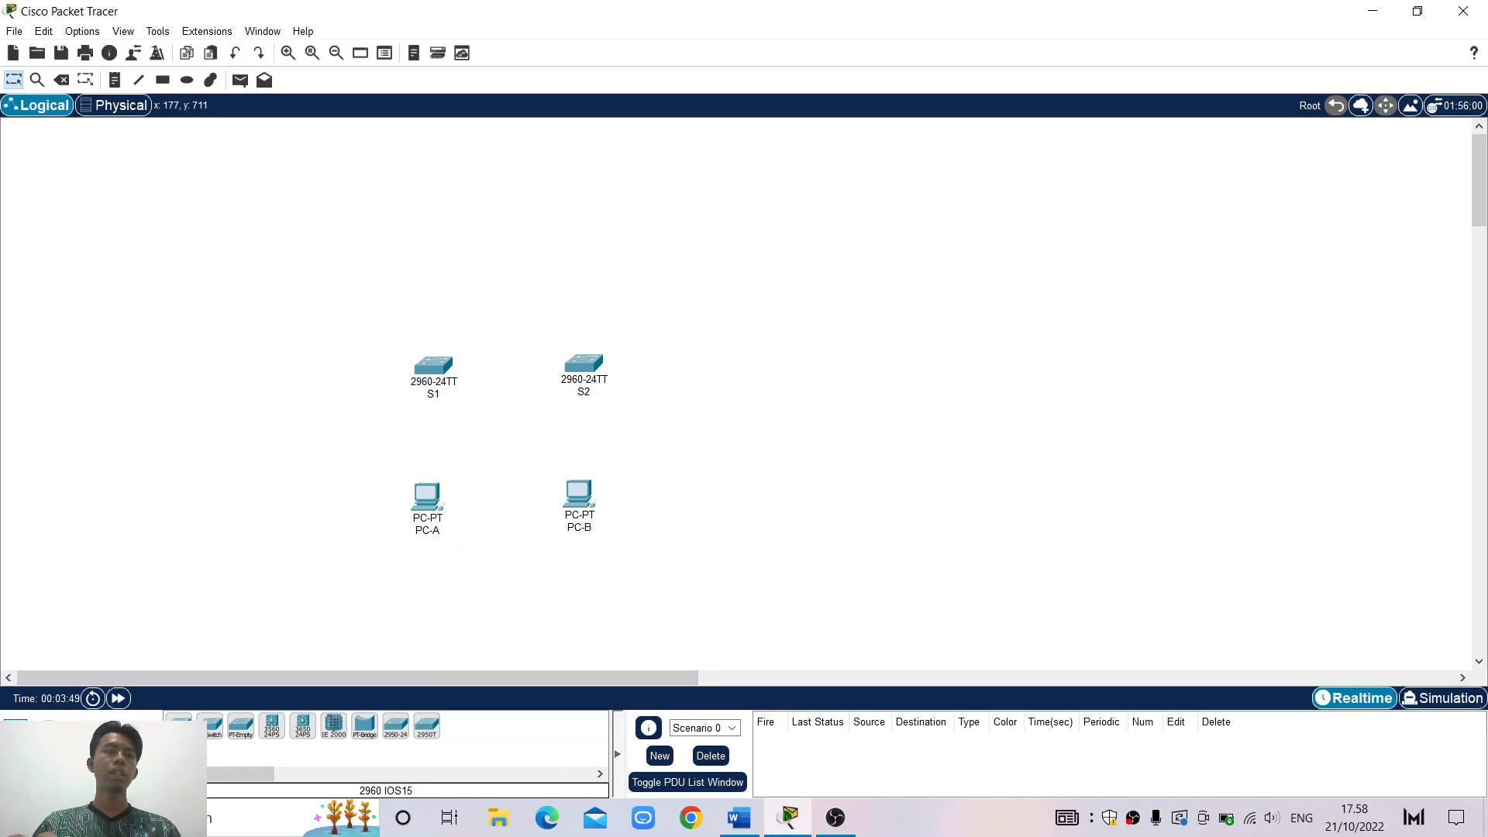
Join S1 FastEthernet0/1 to S2 FastEthernet0/1 with a copper straight-through cable
{"action": "left_click", "coordinate": [94, 730]}
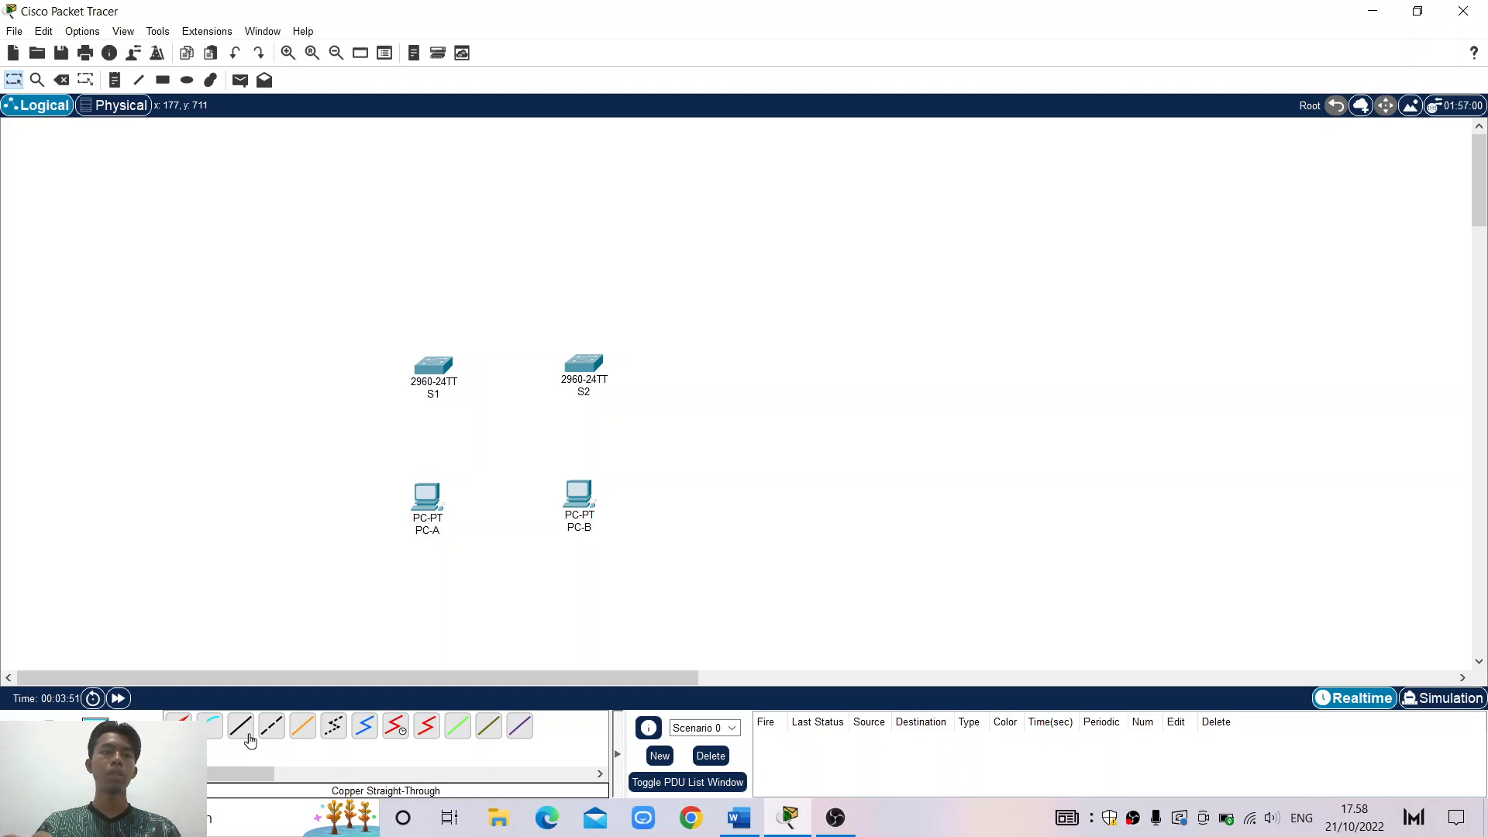
{"action": "left_click", "coordinate": [240, 728]}
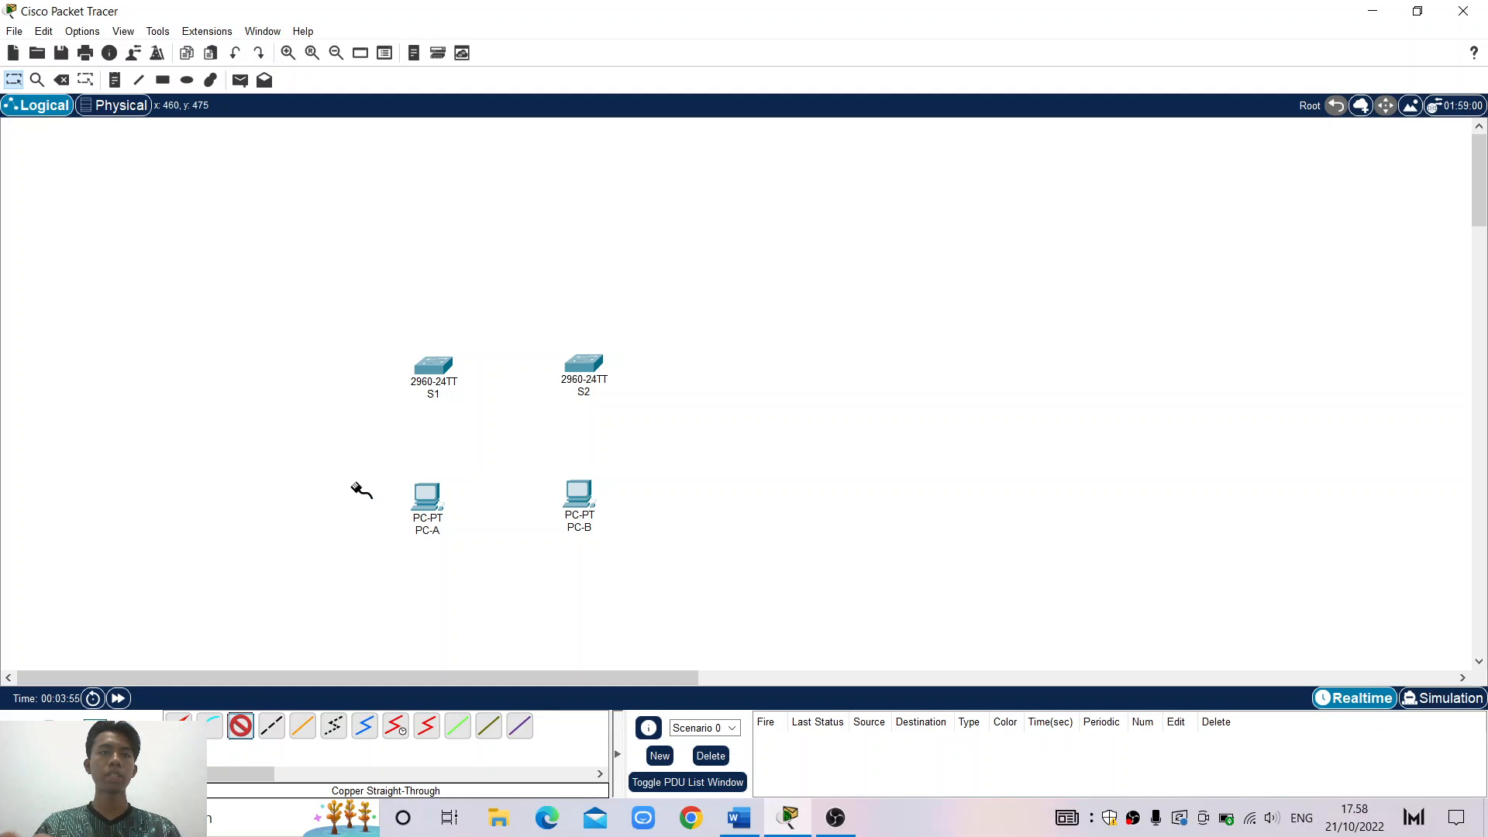
{"action": "left_click", "coordinate": [430, 371]}
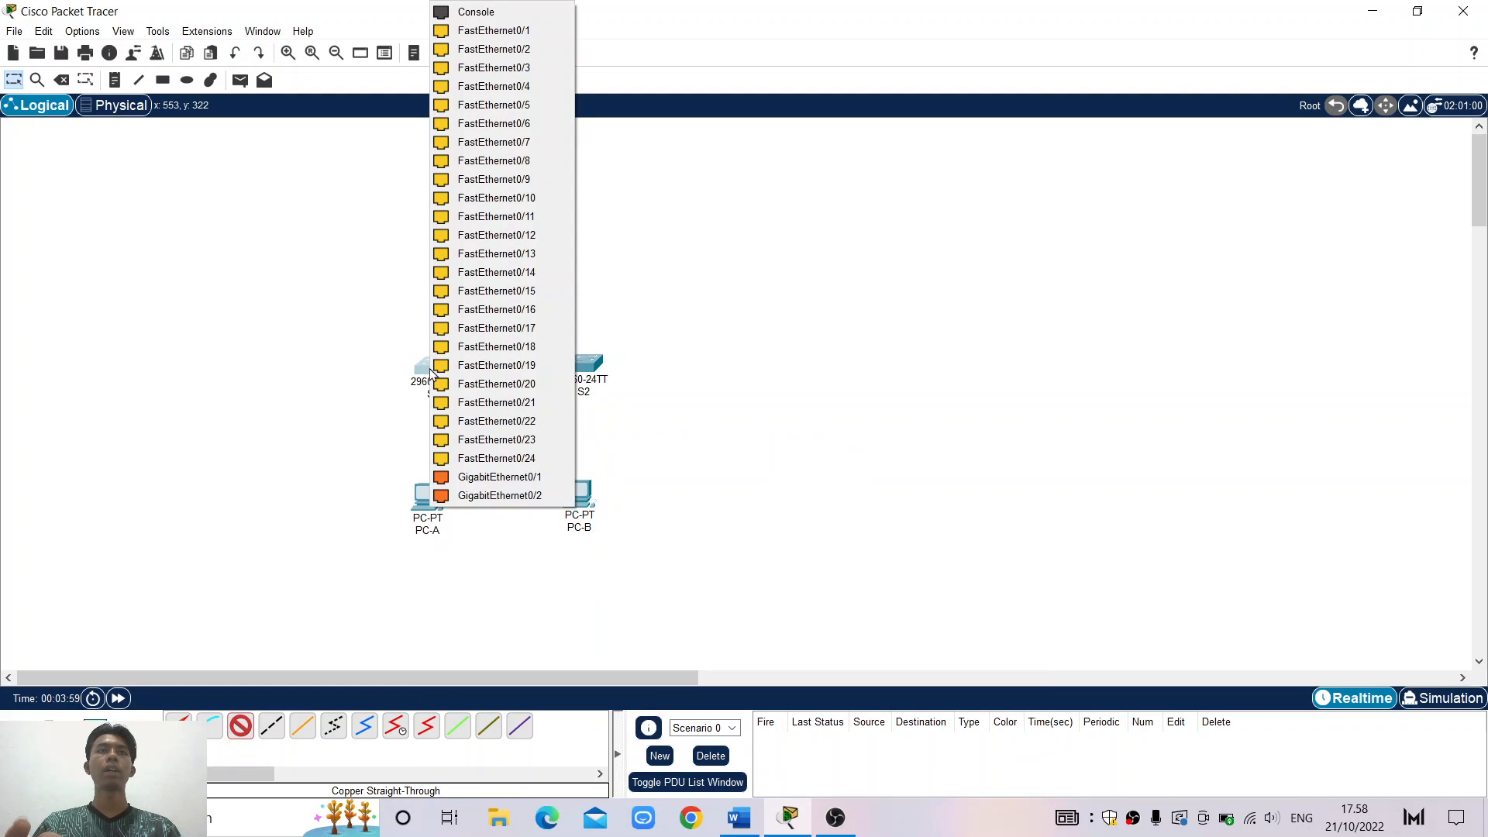
{"action": "left_click", "coordinate": [525, 30]}
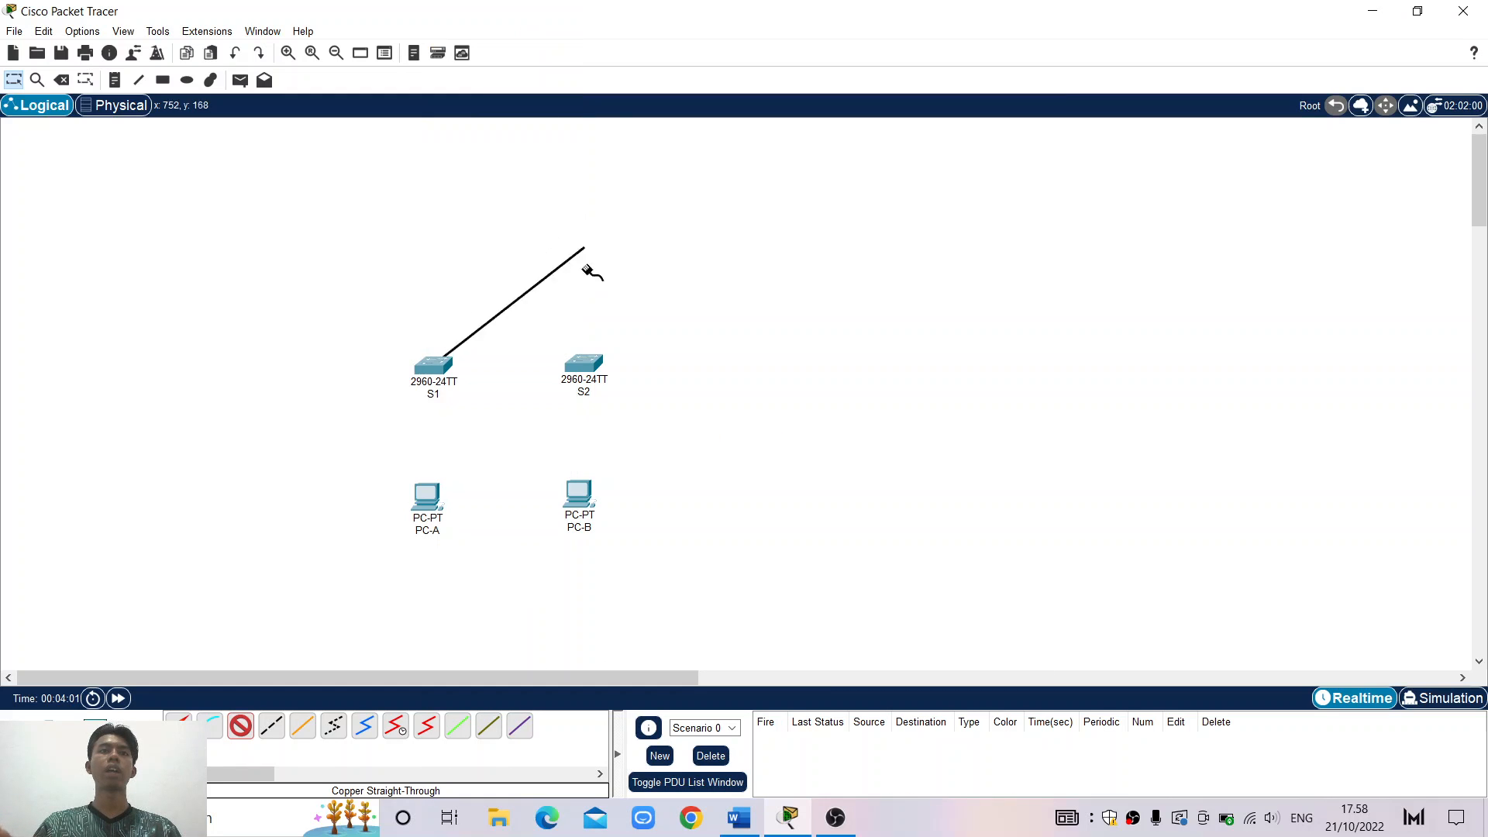
{"action": "left_click", "coordinate": [593, 365]}
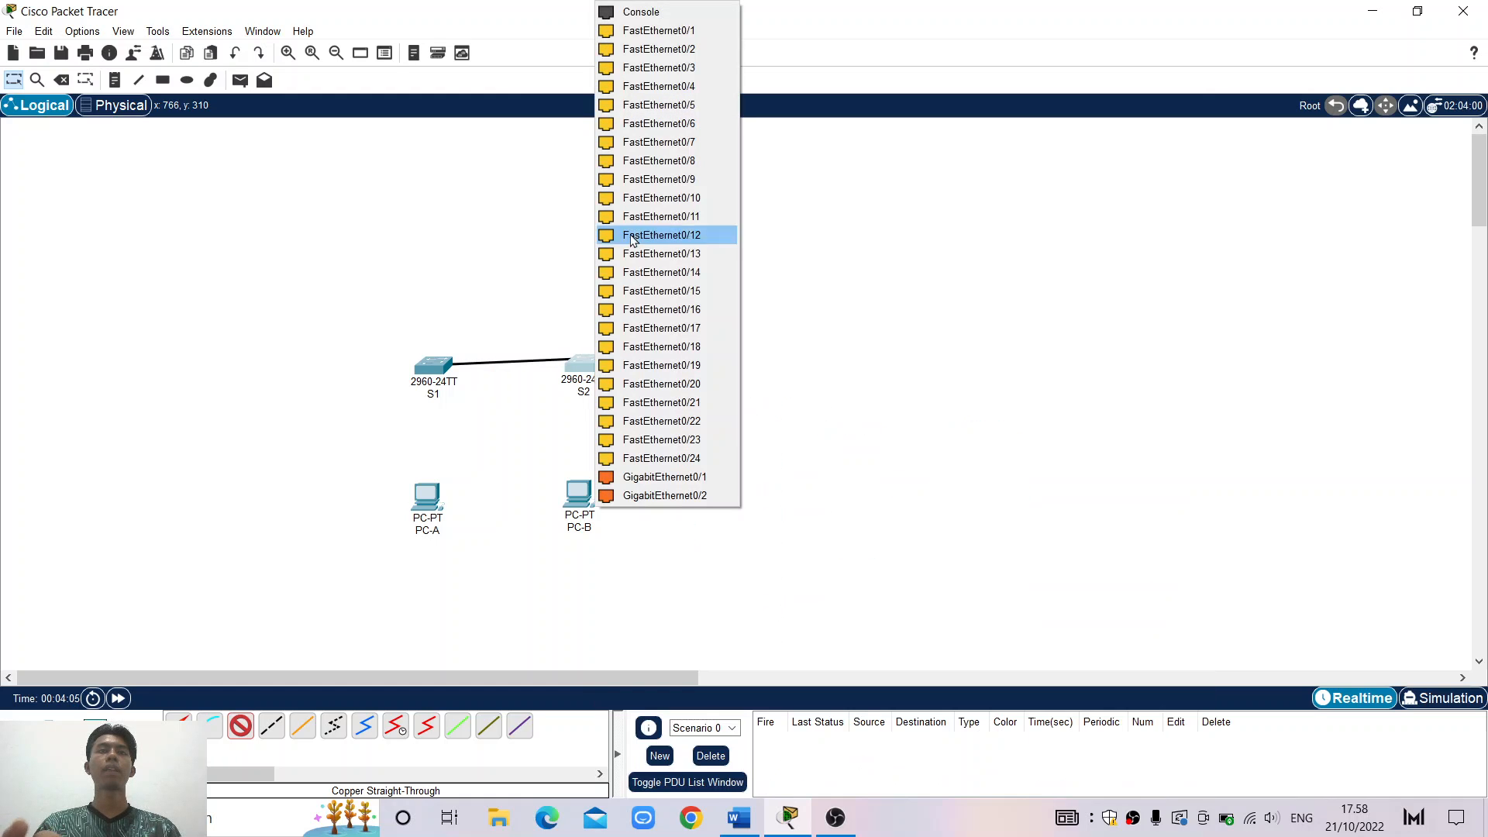
{"action": "left_click", "coordinate": [692, 29]}
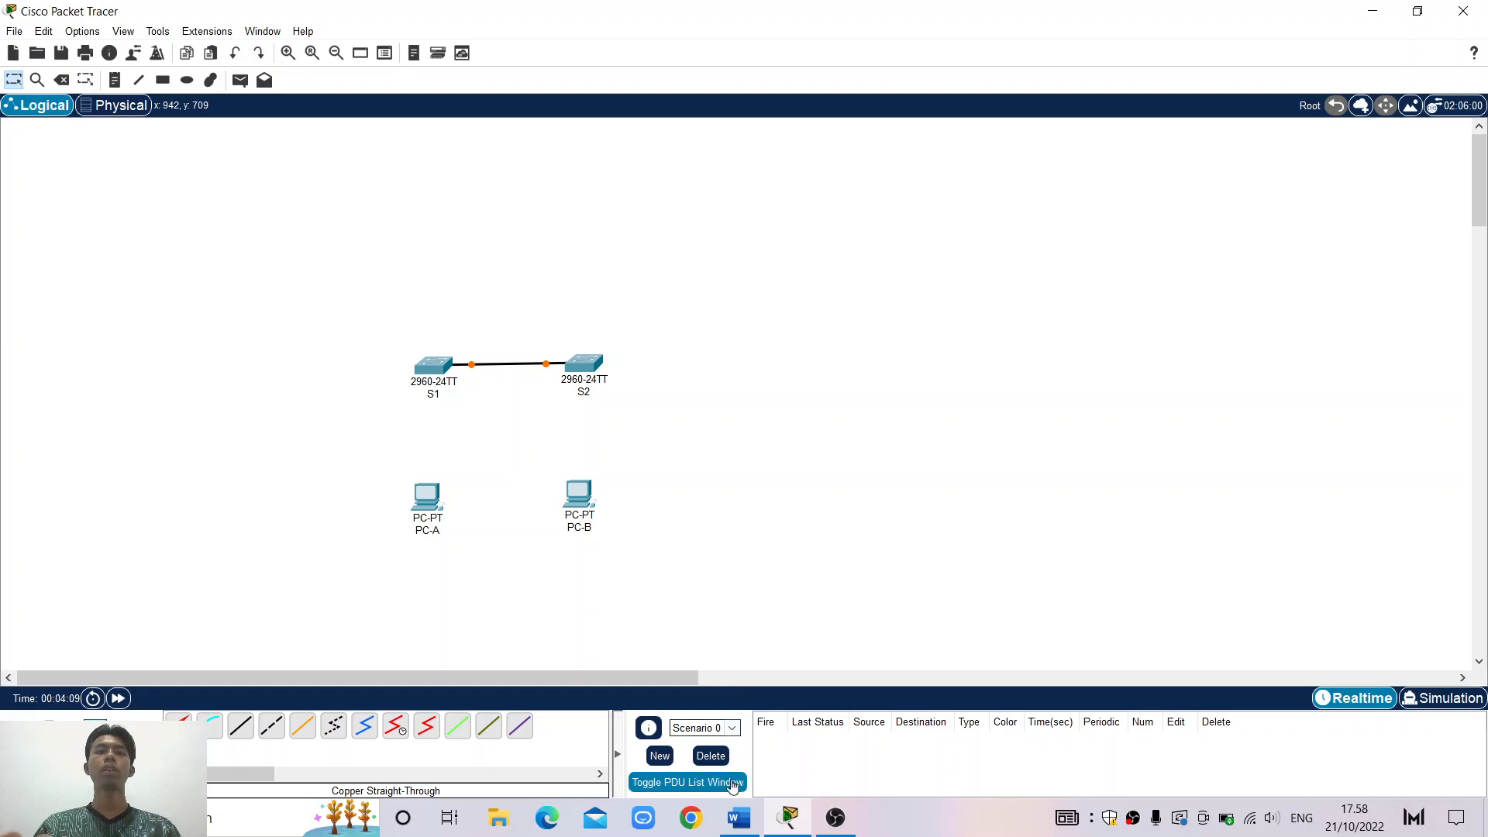
{"action": "left_click", "coordinate": [738, 829]}
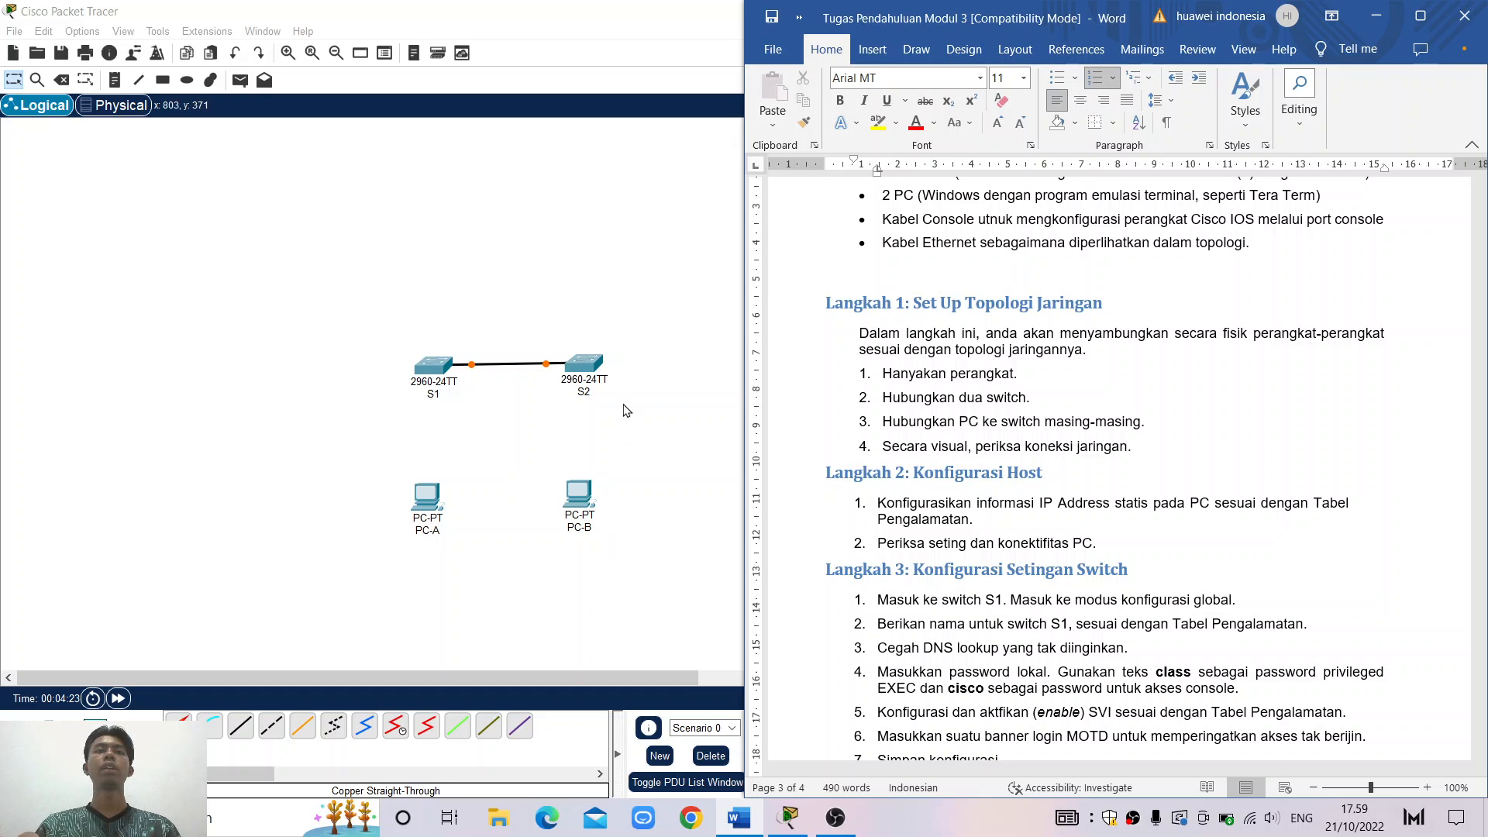
Bring the Packet Tracer topology back to full screen after reading the Word steps
{"action": "left_click", "coordinate": [627, 450]}
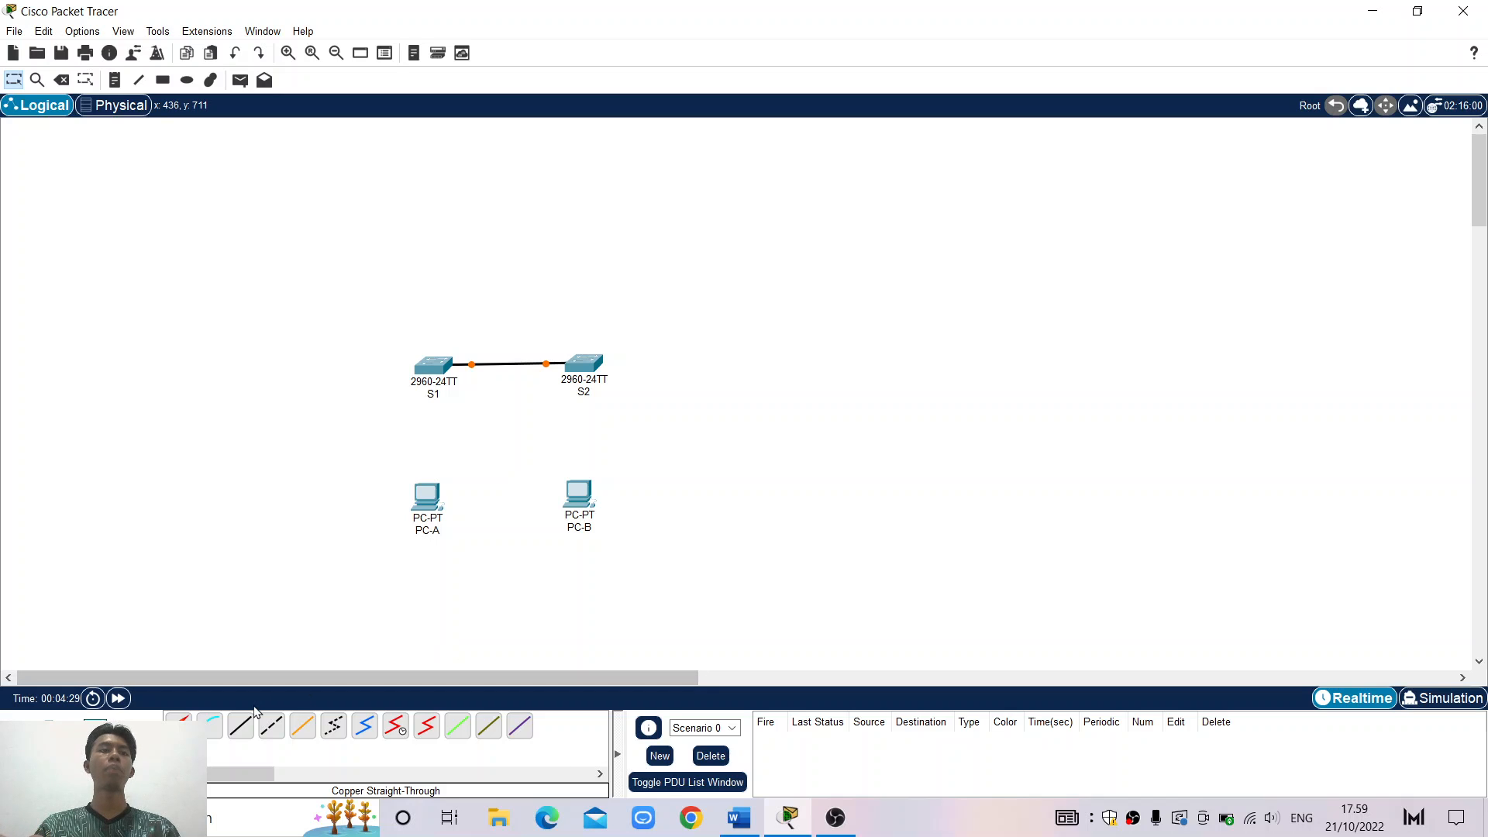
Cable PC-A's FastEthernet0 to a free port on S1 with copper straight-through
{"action": "left_click", "coordinate": [237, 732]}
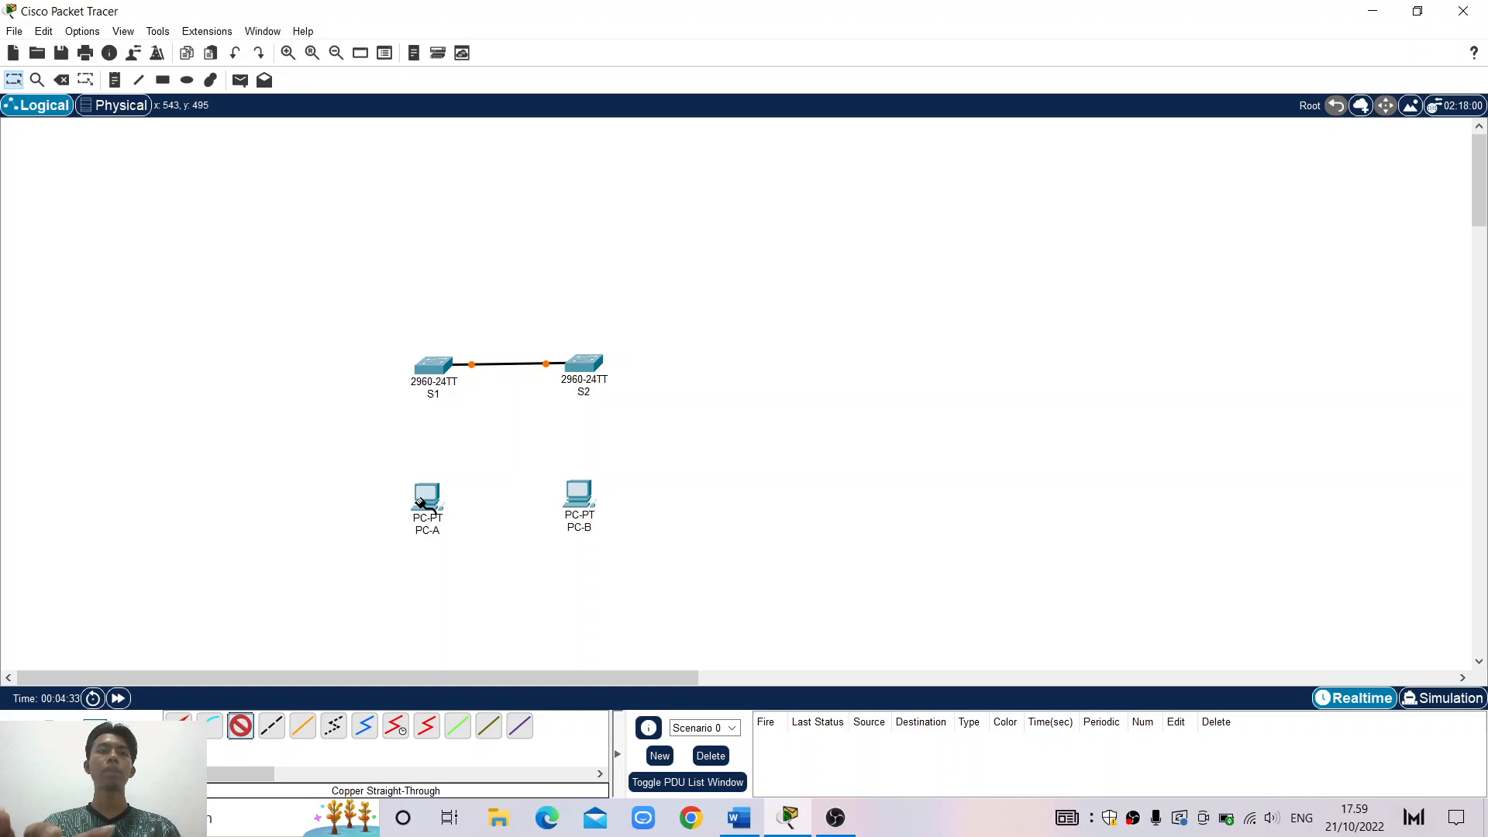
{"action": "left_click", "coordinate": [423, 506]}
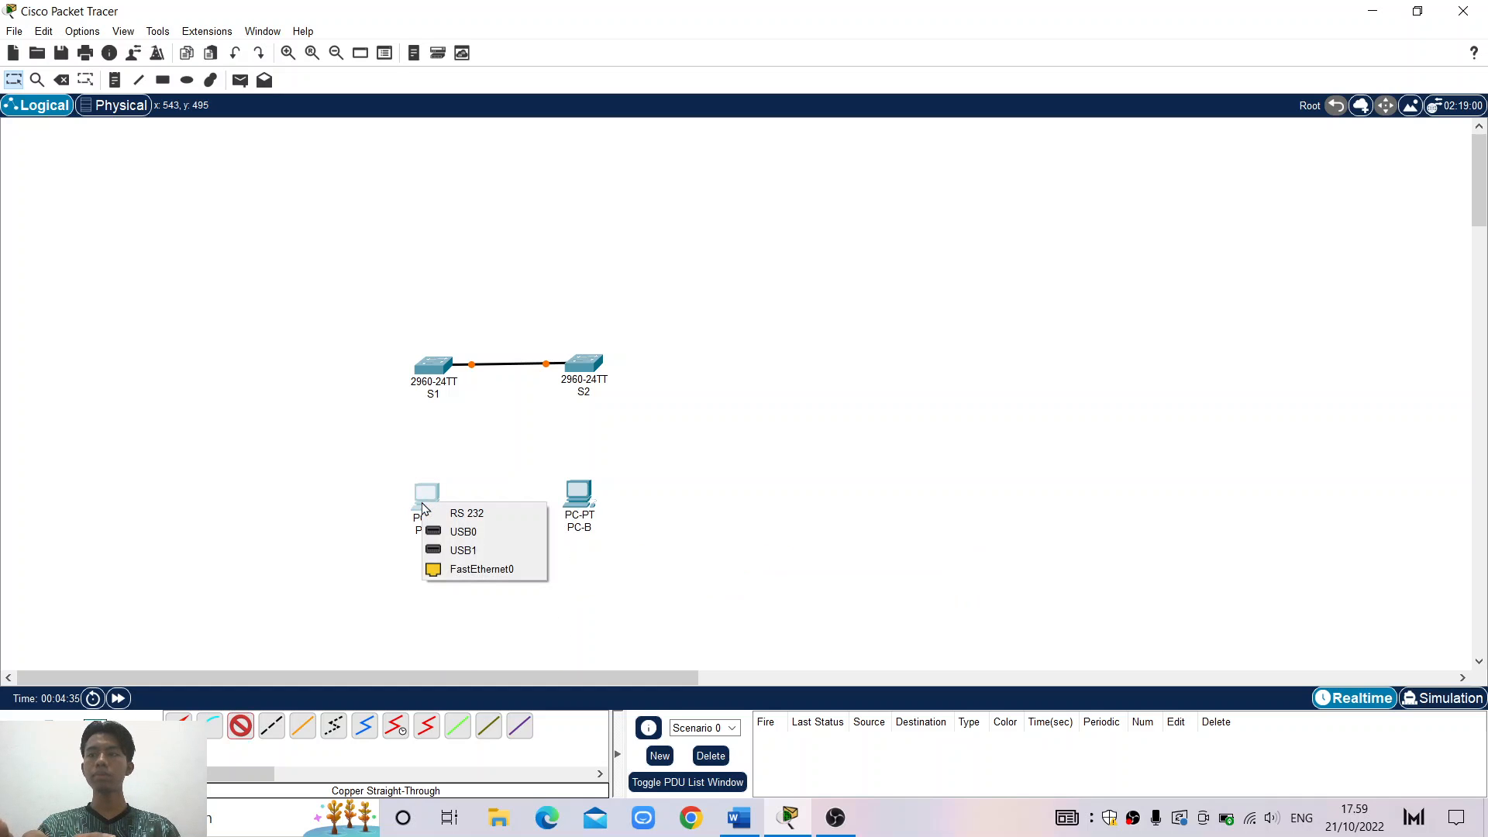
{"action": "left_click", "coordinate": [460, 569]}
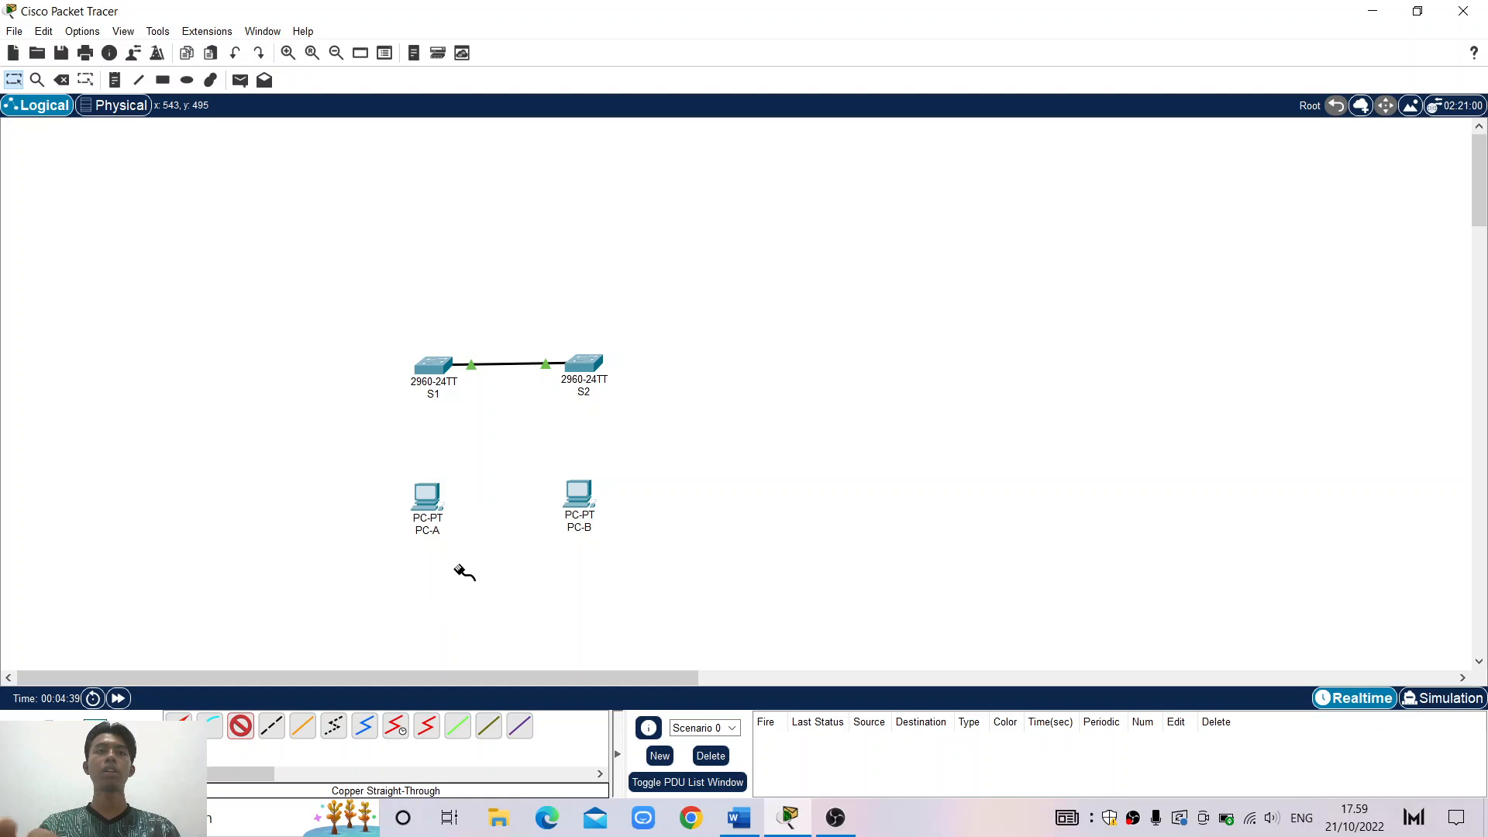
{"action": "left_click", "coordinate": [434, 372]}
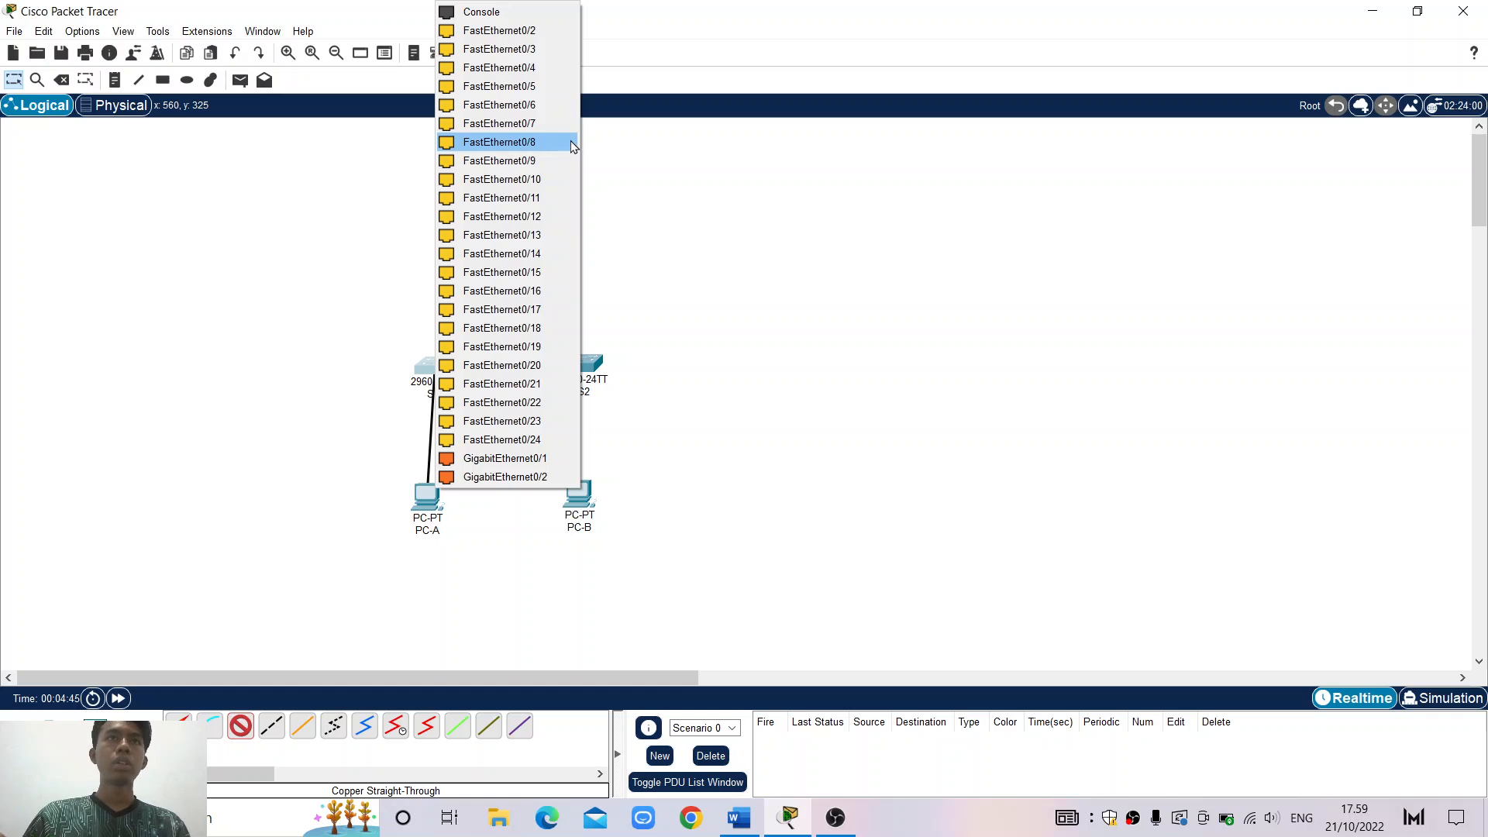
{"action": "left_click", "coordinate": [537, 108]}
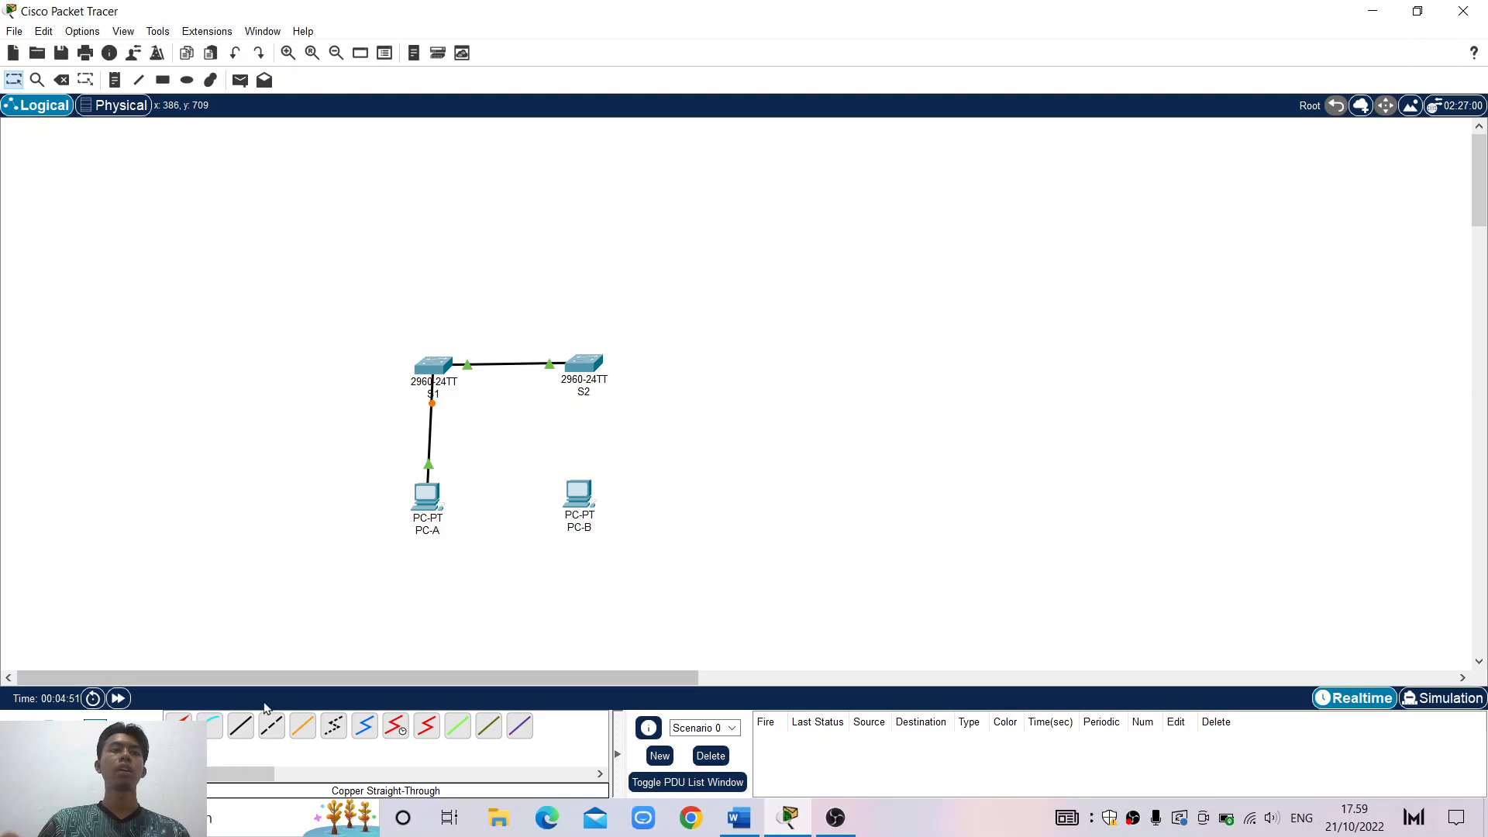
Cable PC-B's FastEthernet0 to S2's FastEthernet0/18 with copper straight-through
{"action": "left_click", "coordinate": [240, 725]}
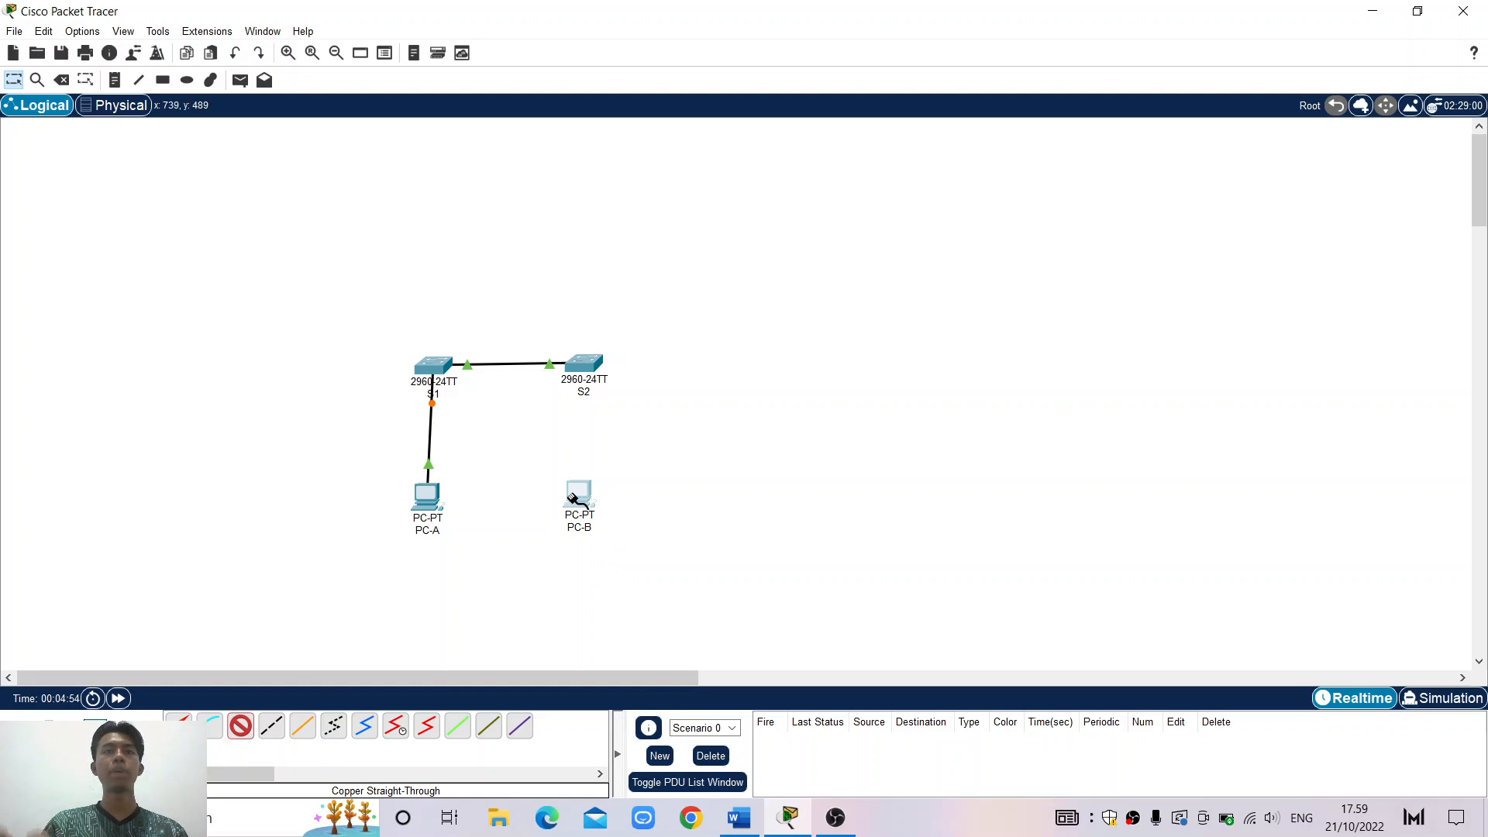
{"action": "left_click", "coordinate": [573, 497]}
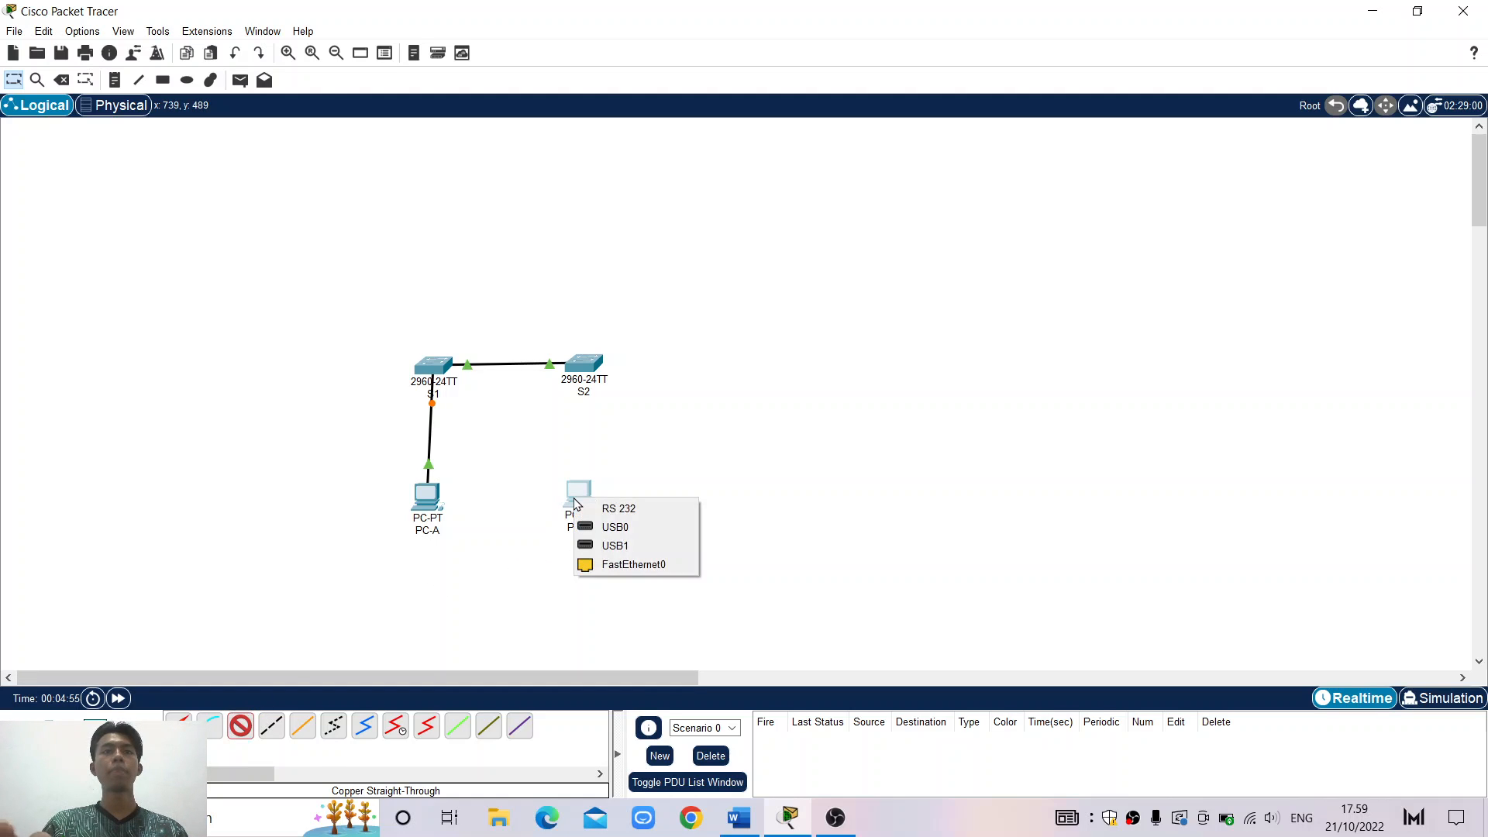
{"action": "left_click", "coordinate": [629, 565]}
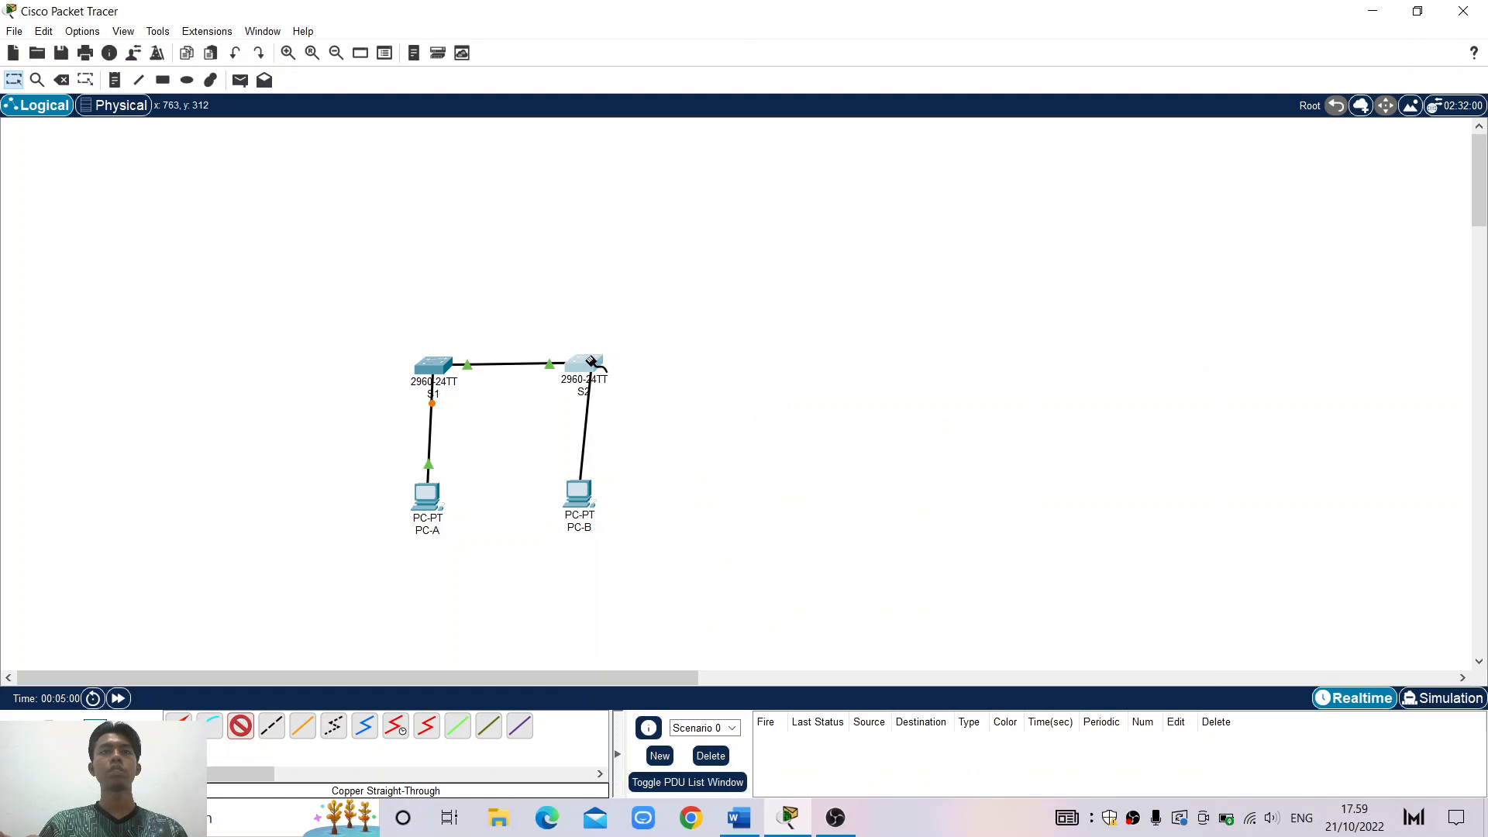
{"action": "left_click", "coordinate": [592, 363]}
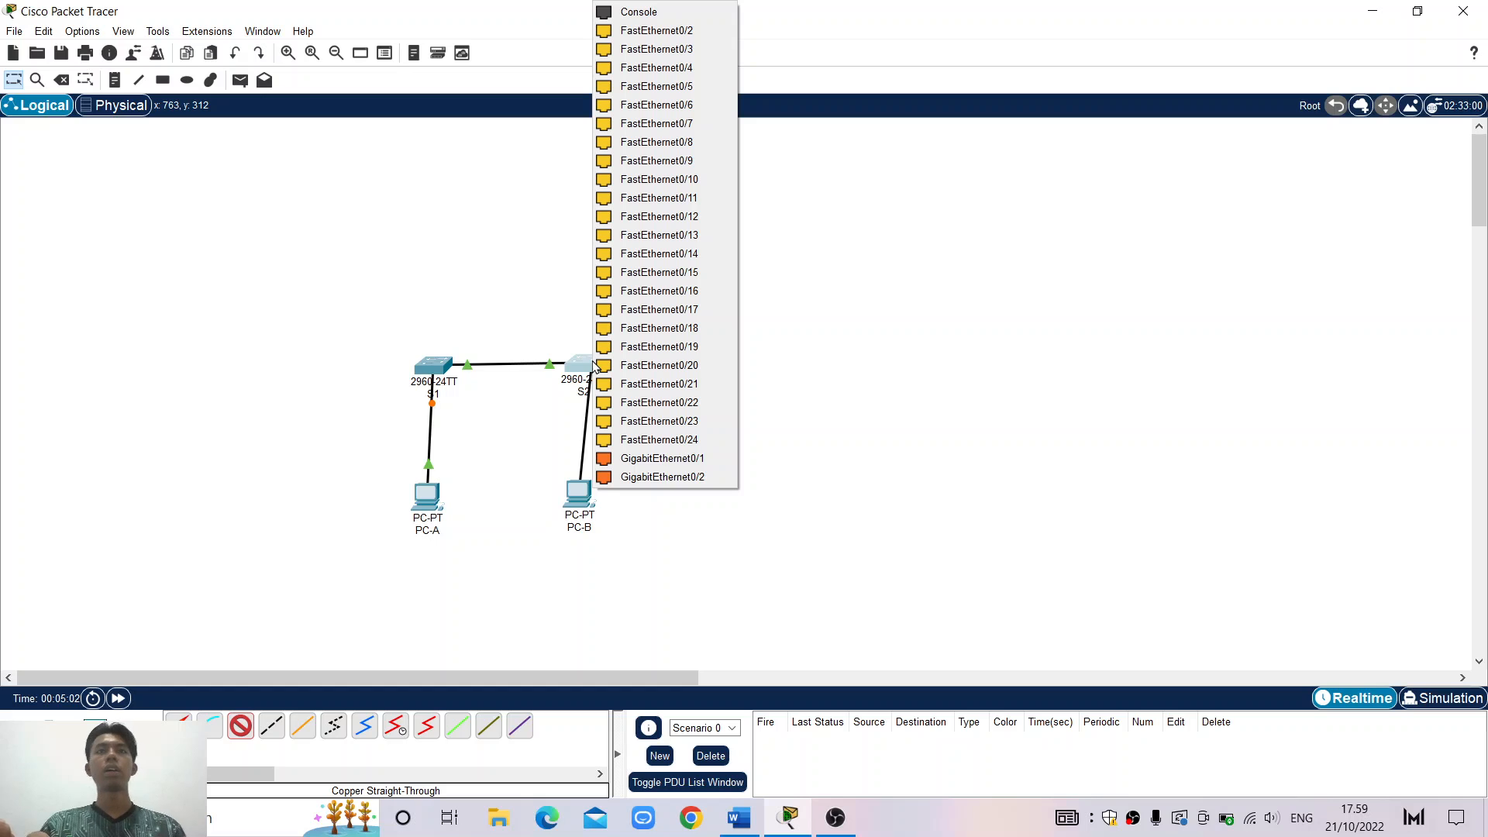
{"action": "left_click", "coordinate": [713, 332]}
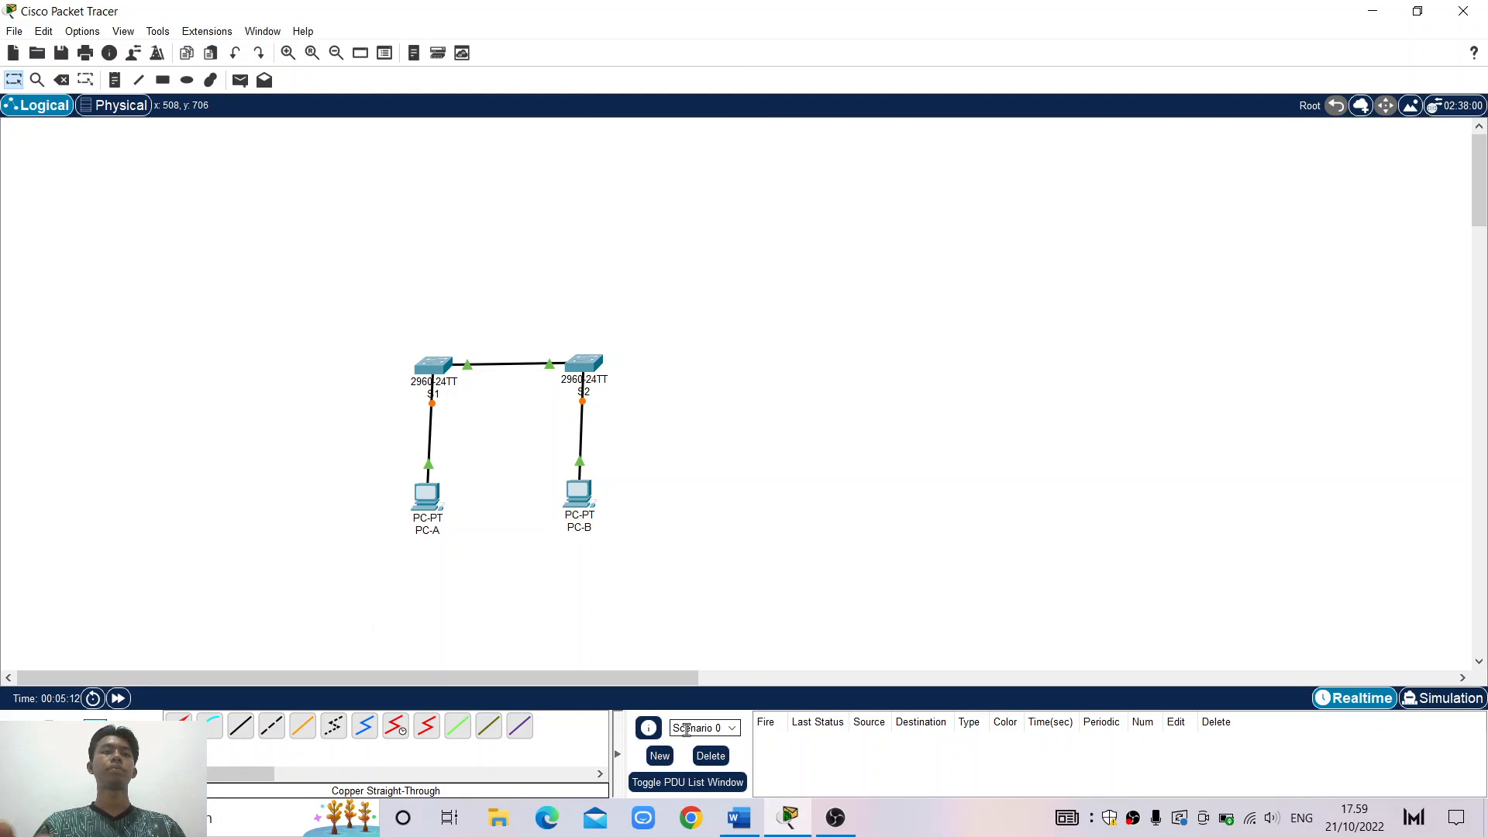
{"action": "left_click", "coordinate": [739, 817]}
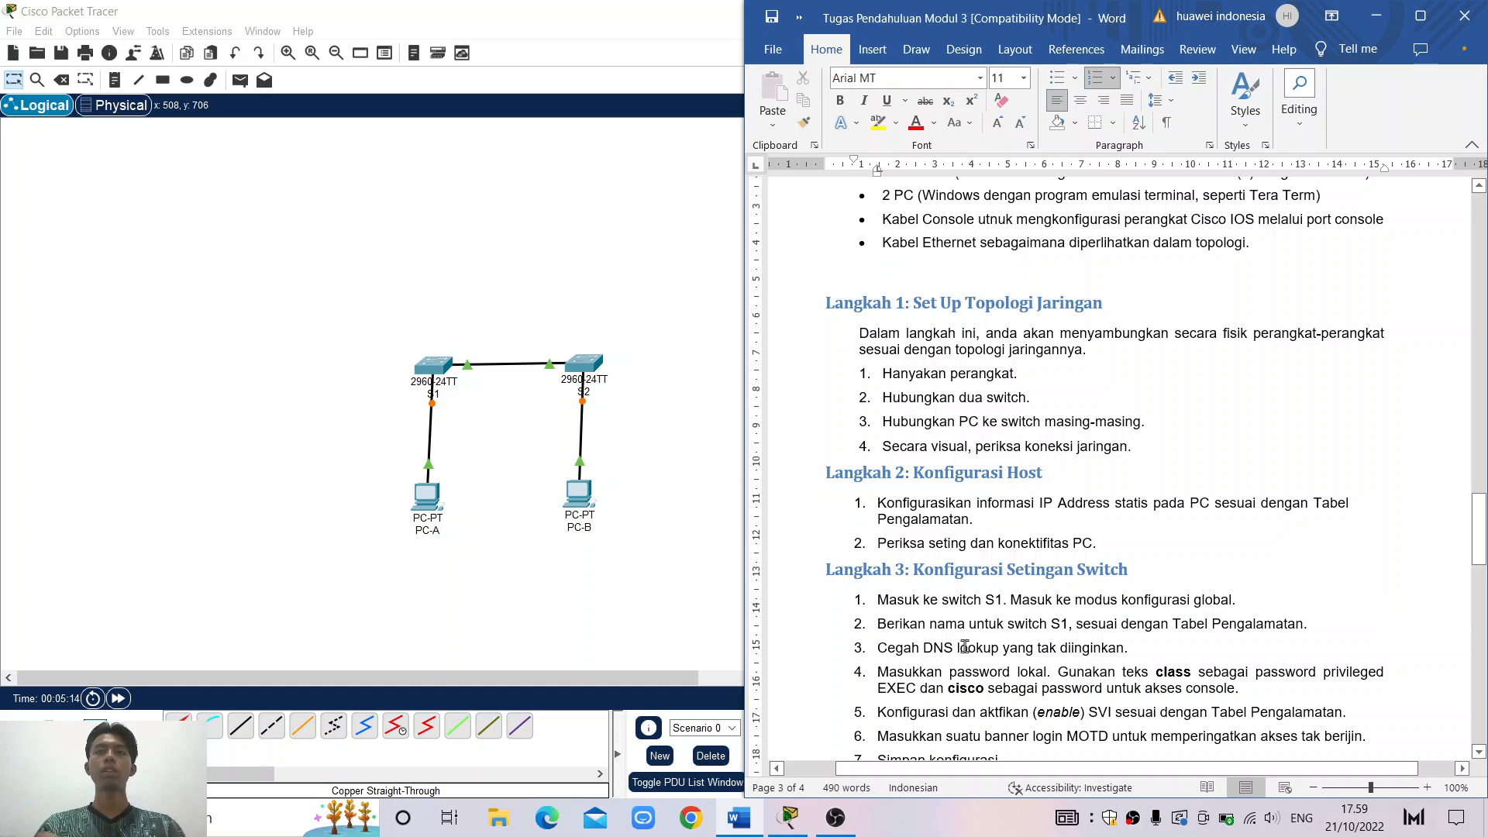
{"action": "scroll", "coordinate": [965, 644], "scroll_direction": "down", "scroll_amount": 1}
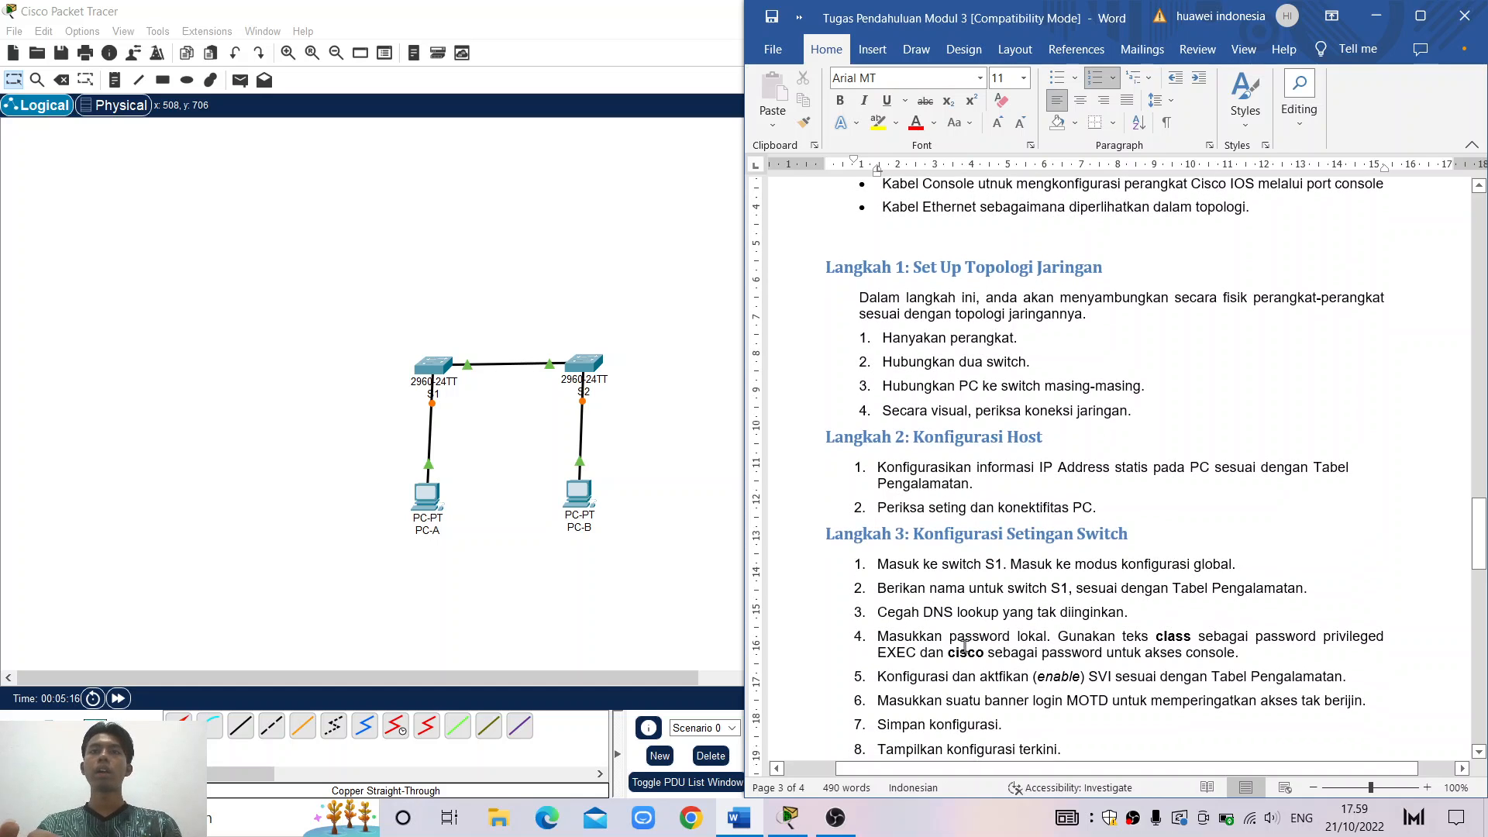
{"action": "left_click", "coordinate": [1144, 421]}
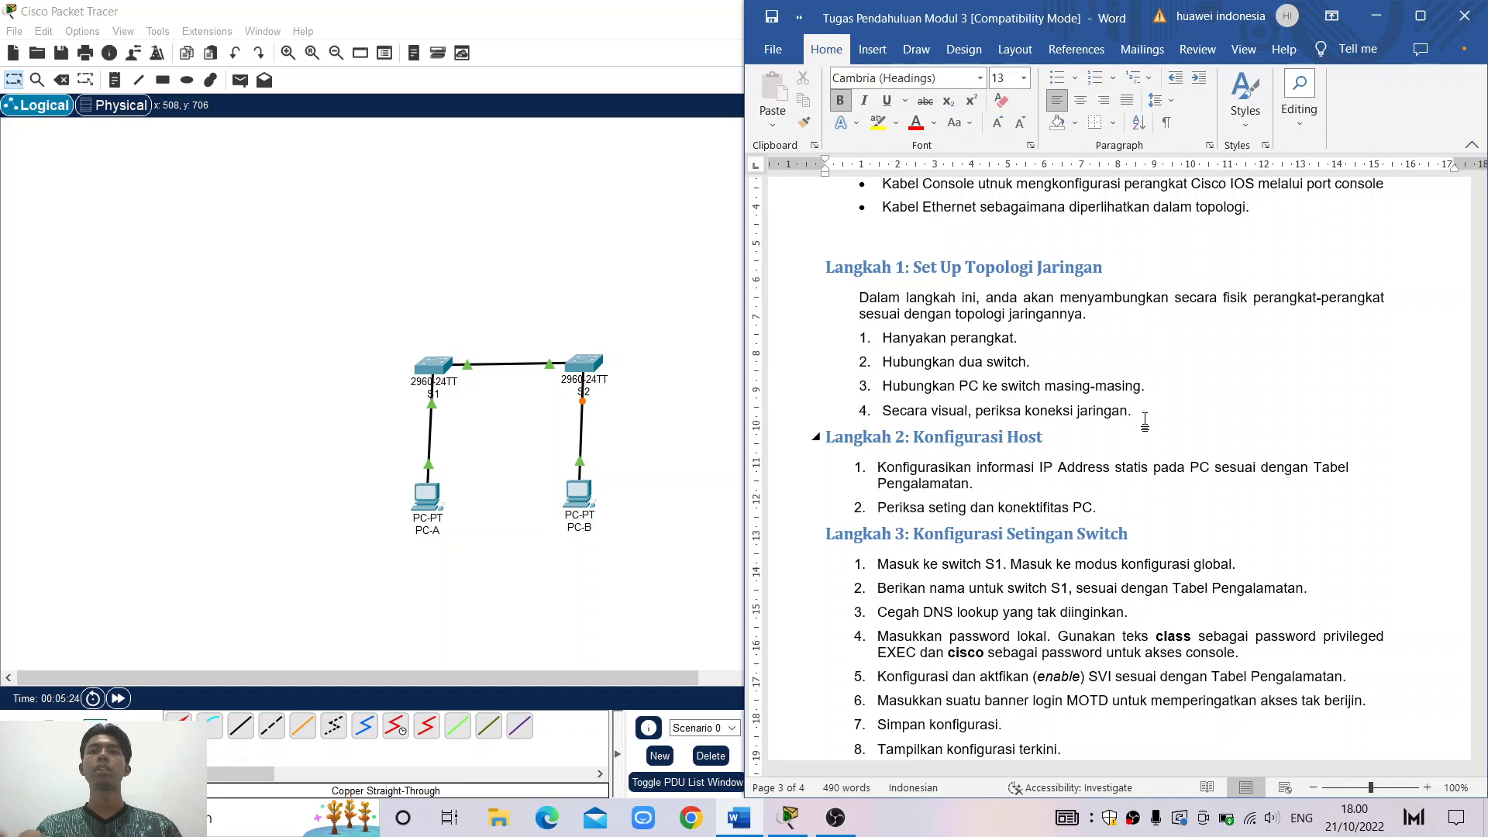
{"action": "left_click", "coordinate": [674, 279]}
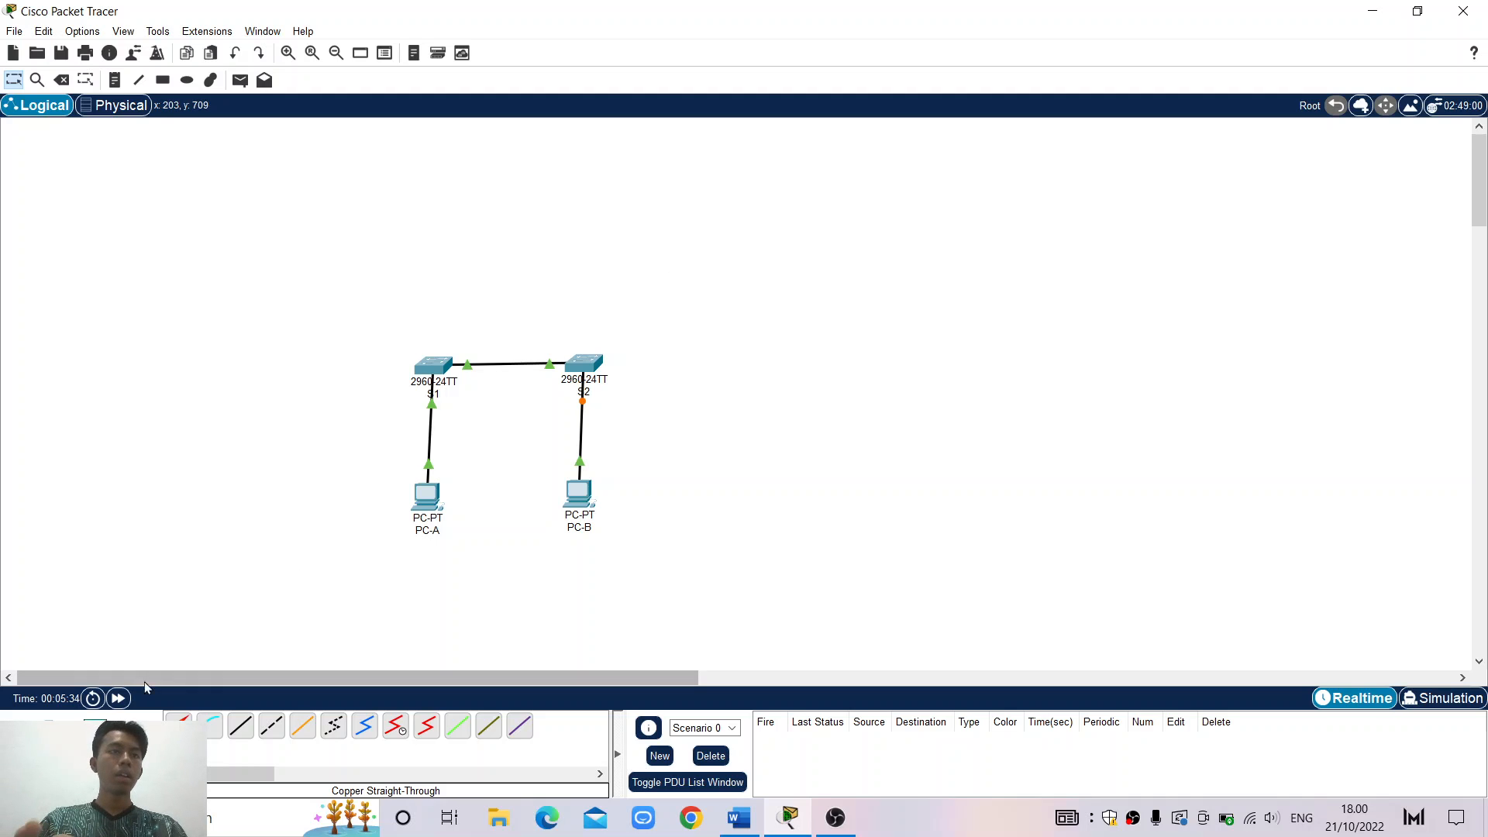
Fast-forward simulation time until all links turn green, then reopen the lab document
{"action": "left_click", "coordinate": [120, 697]}
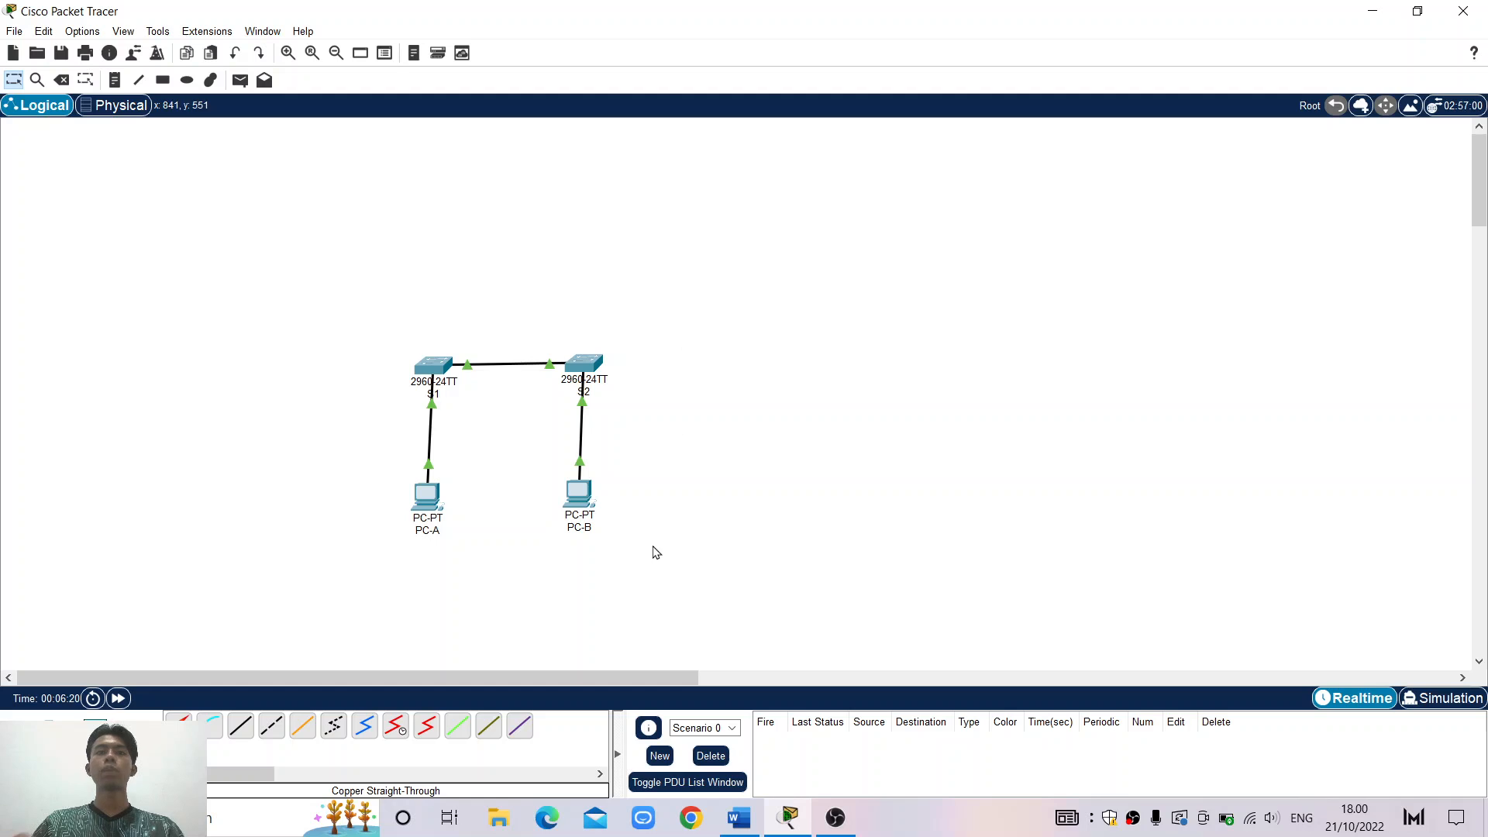
{"action": "left_click", "coordinate": [733, 822]}
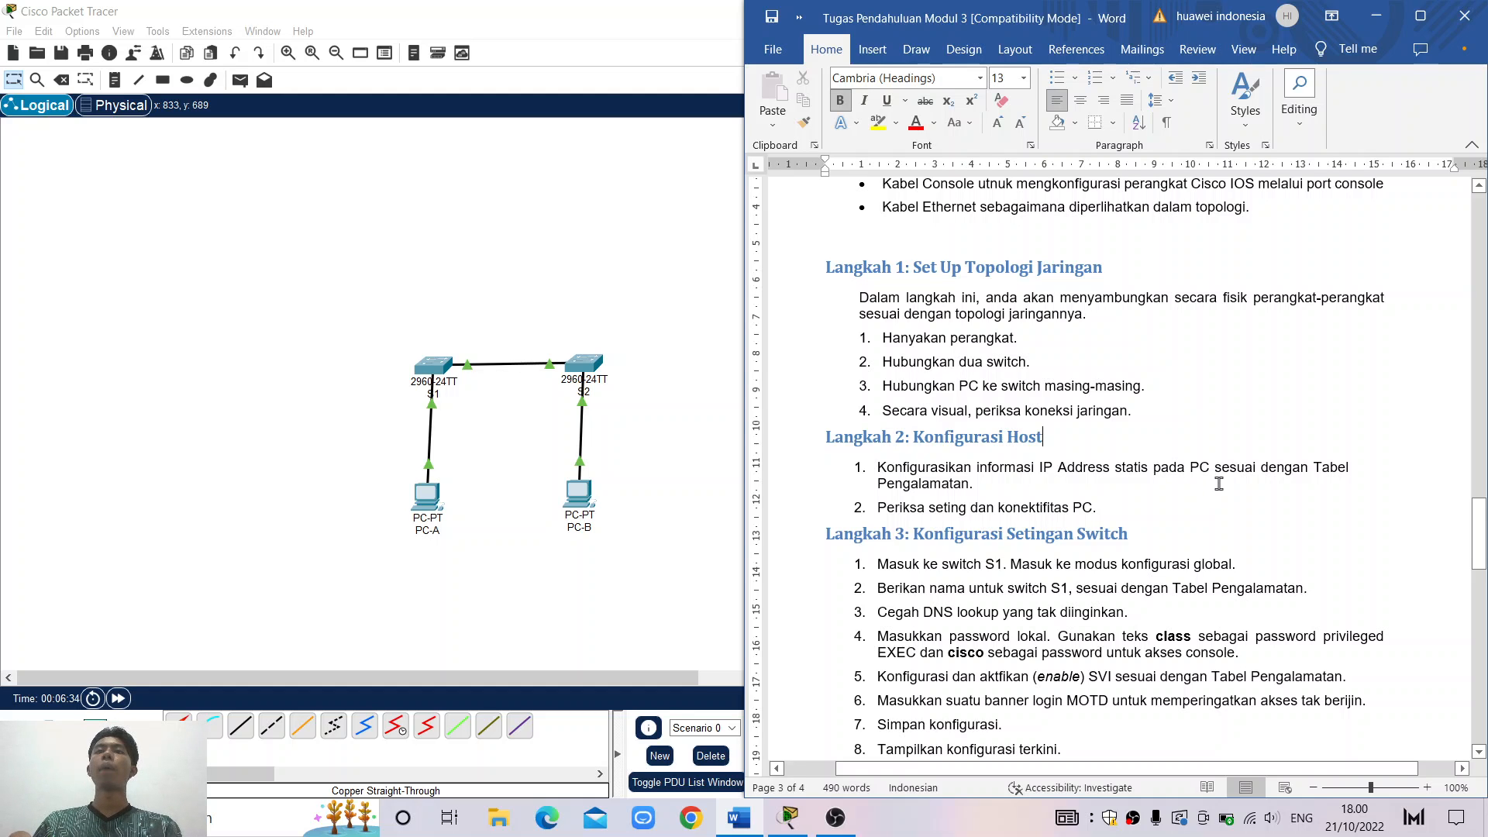
Find PC-A's 192.168.1.10 and PC-B's 192.168.1.11 in Tabel Pengalamatan, then return to Packet Tracer
{"action": "left_click", "coordinate": [1186, 483]}
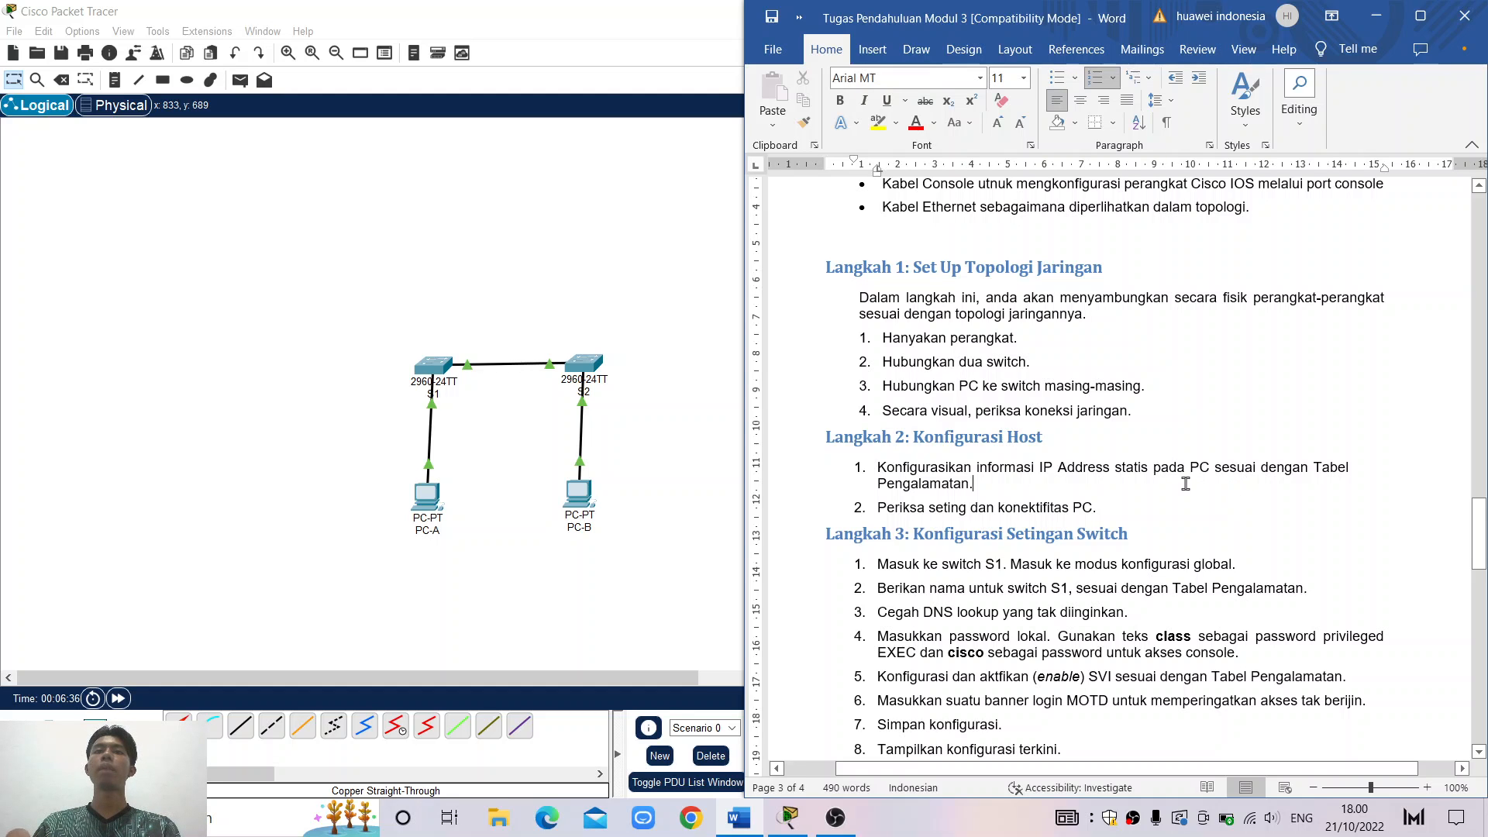
{"action": "scroll", "coordinate": [1185, 483], "scroll_direction": "up", "scroll_amount": 15}
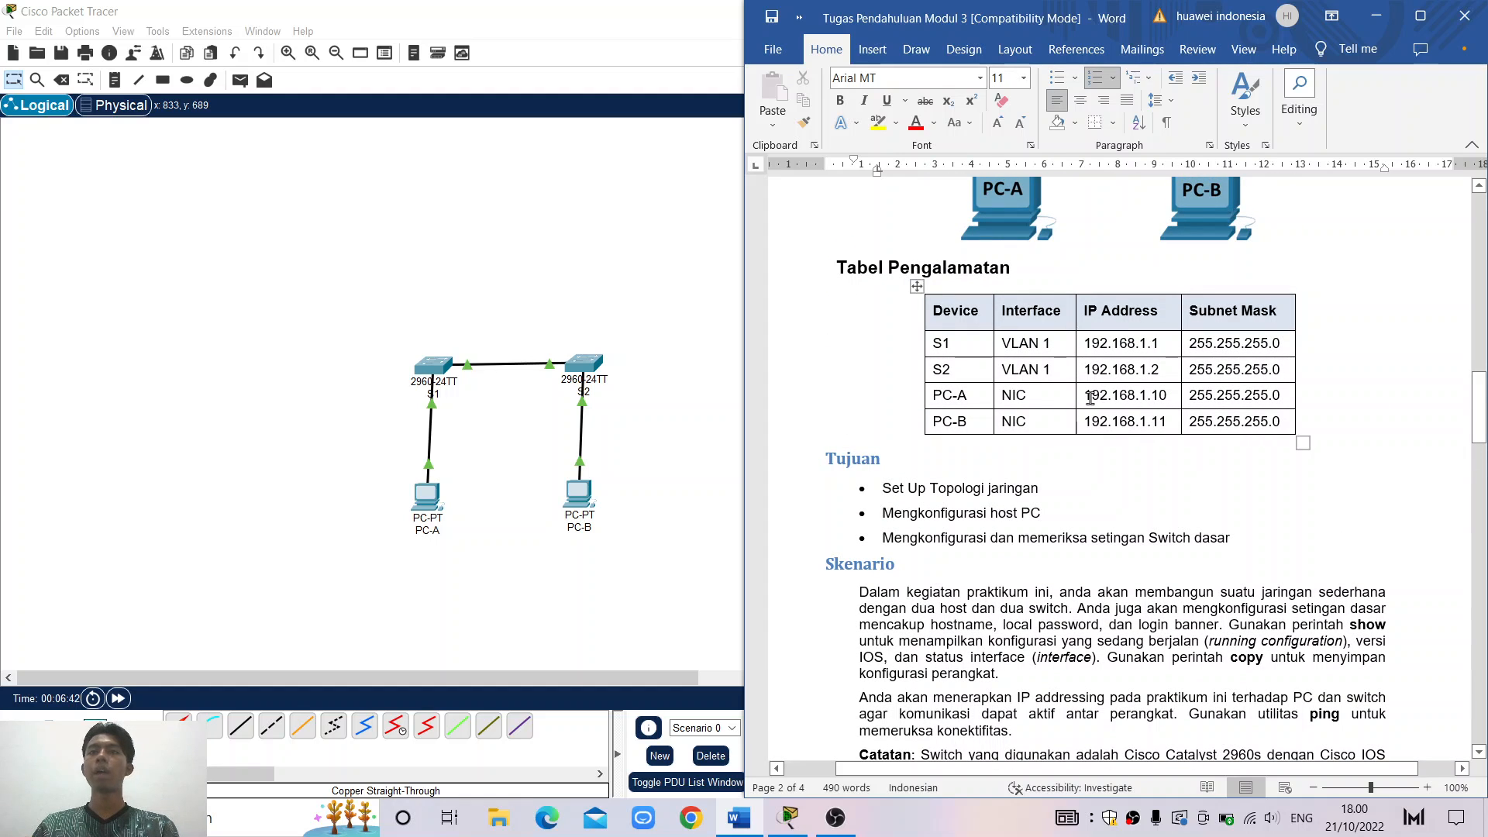
{"action": "left_click_drag", "start_coordinate": [1090, 398], "coordinate": [1172, 397]}
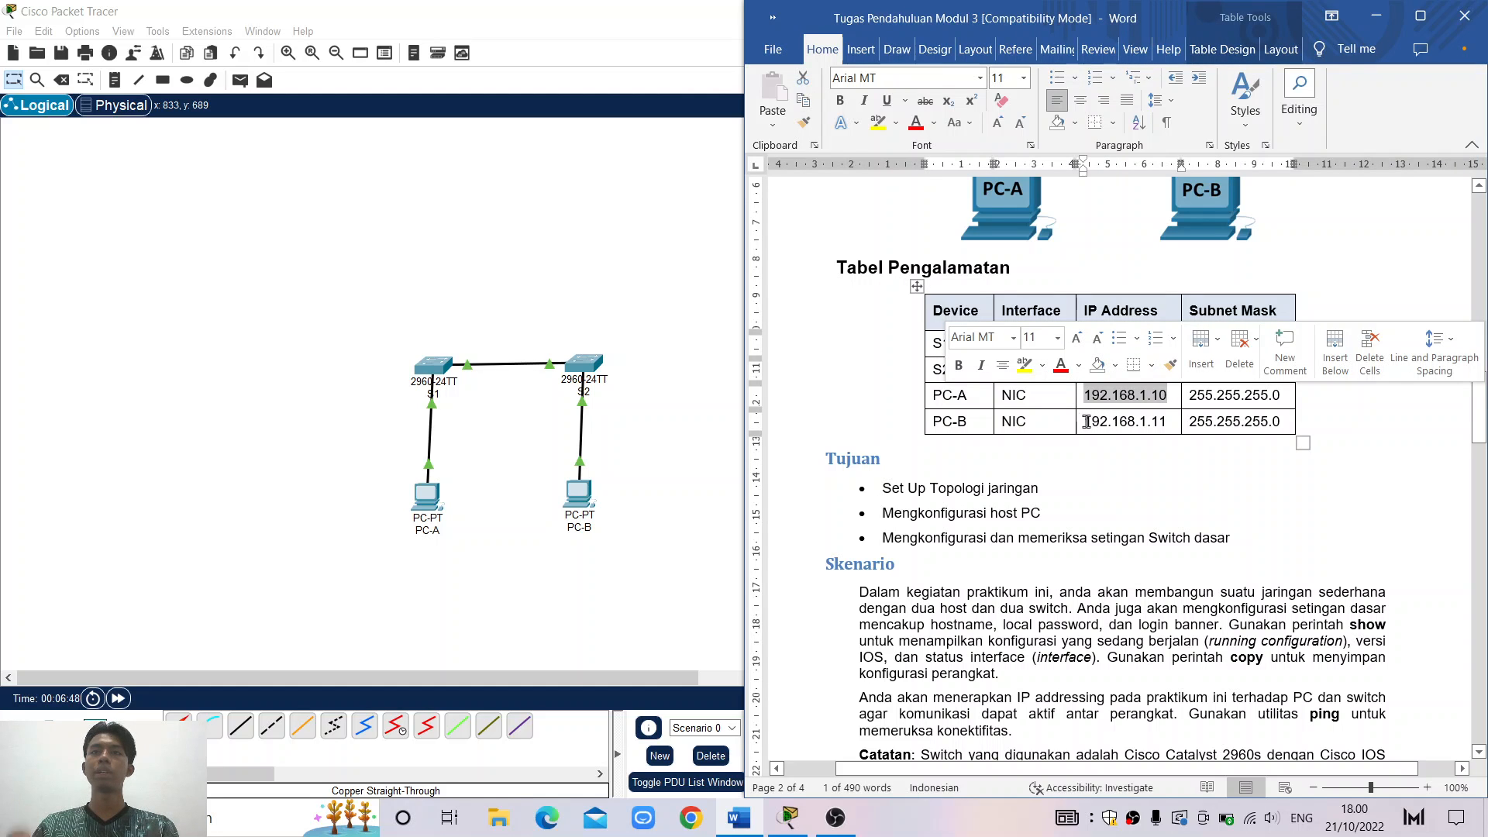
{"action": "left_click_drag", "start_coordinate": [1079, 421], "coordinate": [1160, 421]}
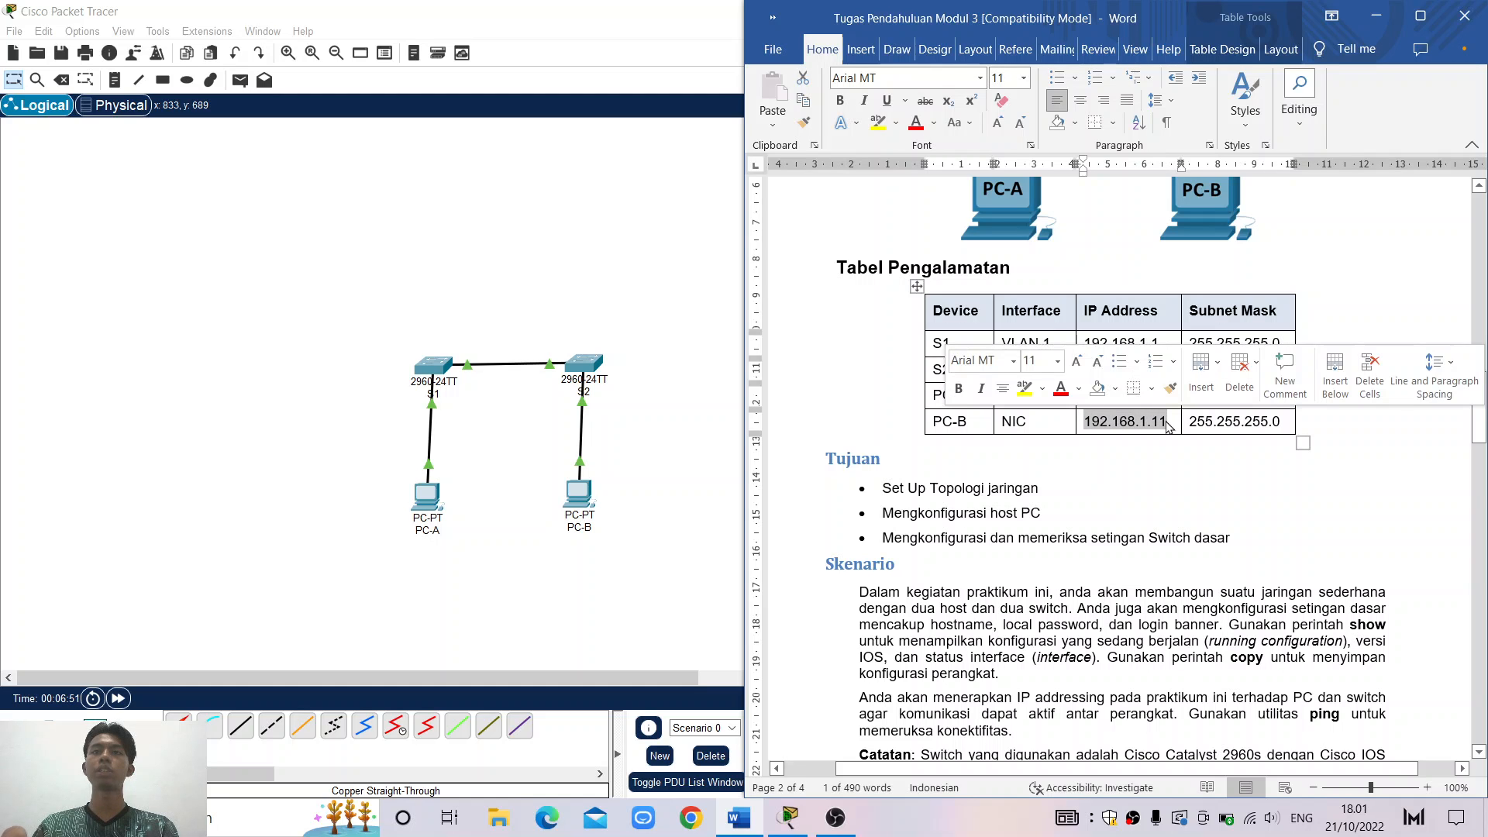
{"action": "left_click", "coordinate": [1166, 453]}
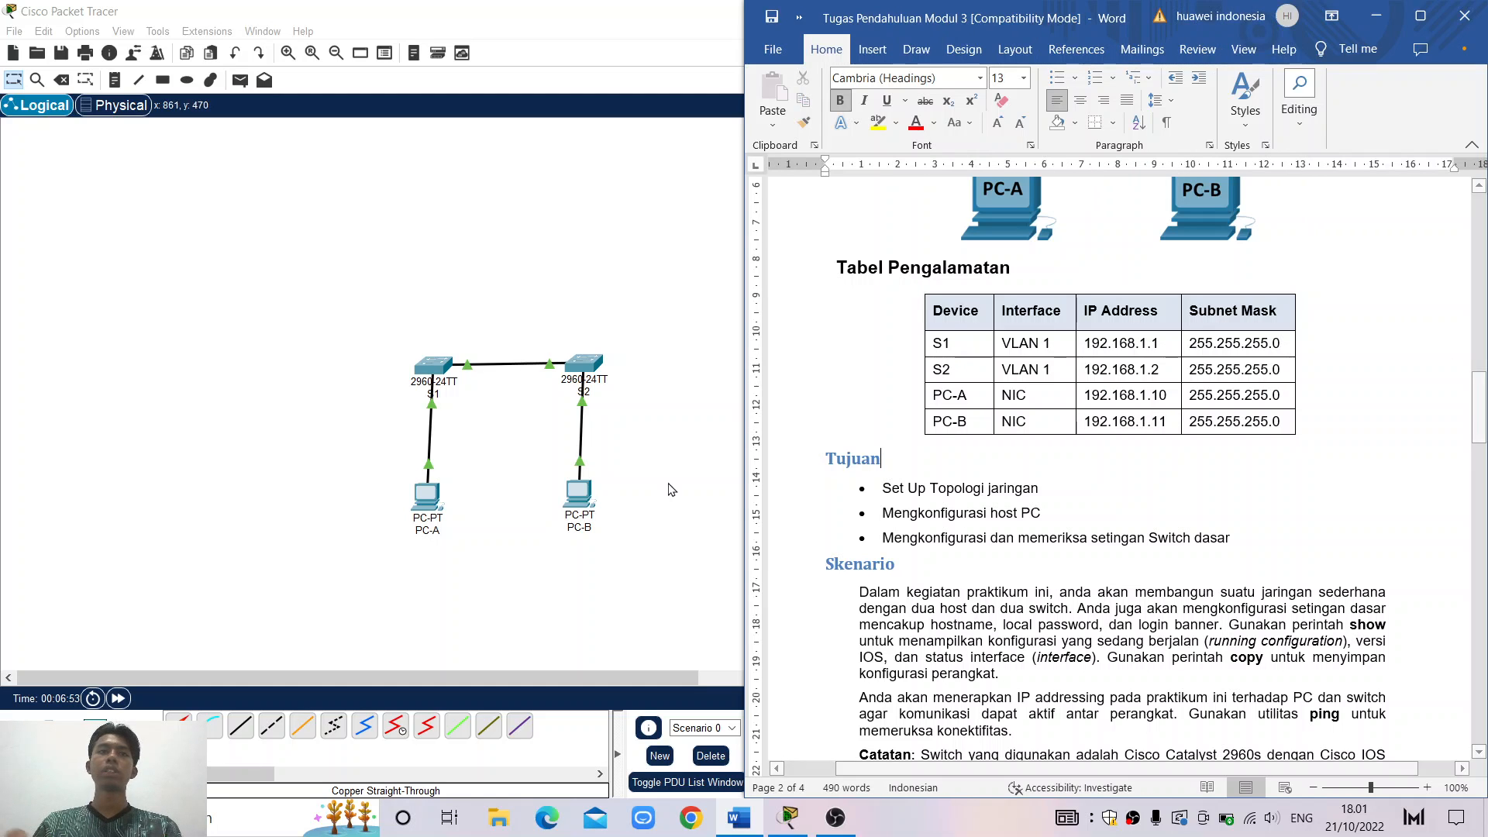
{"action": "scroll", "coordinate": [1136, 583], "scroll_direction": "down", "scroll_amount": 2}
{"action": "scroll", "coordinate": [1136, 583], "scroll_direction": "down", "scroll_amount": 20}
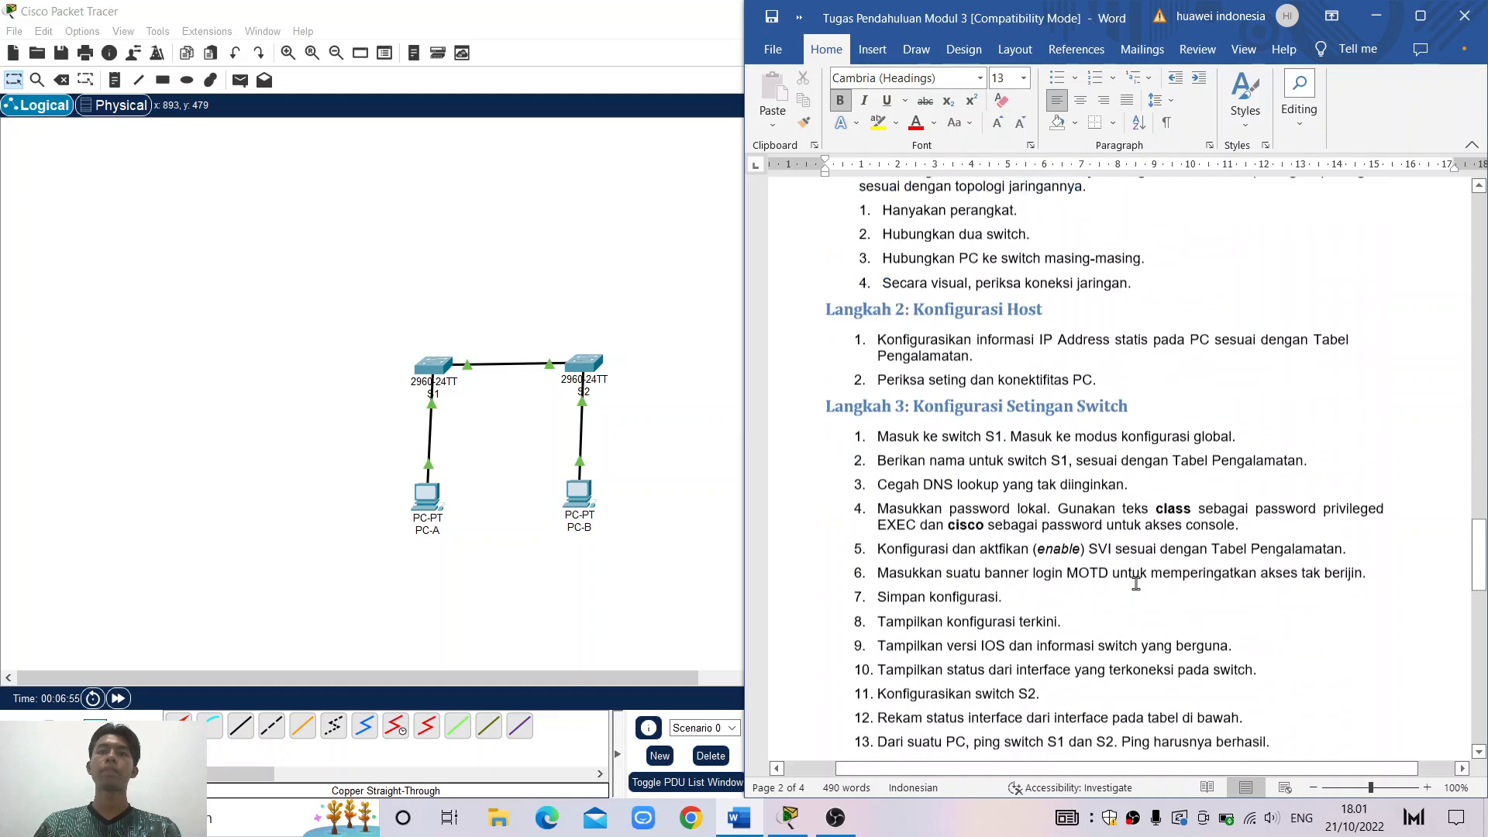
{"action": "scroll", "coordinate": [1136, 583], "scroll_direction": "up", "scroll_amount": 3}
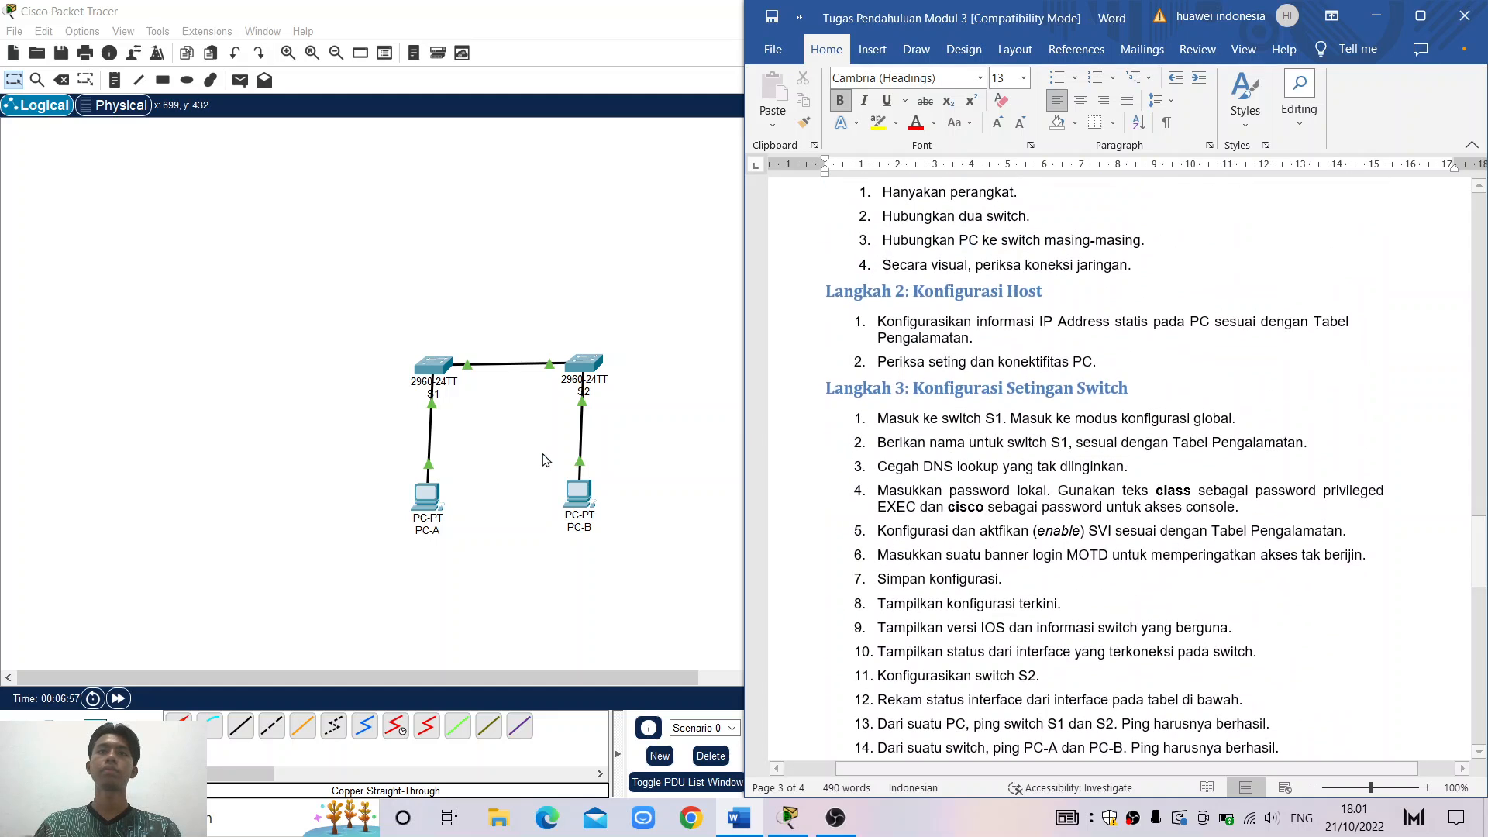
{"action": "left_click", "coordinate": [542, 459]}
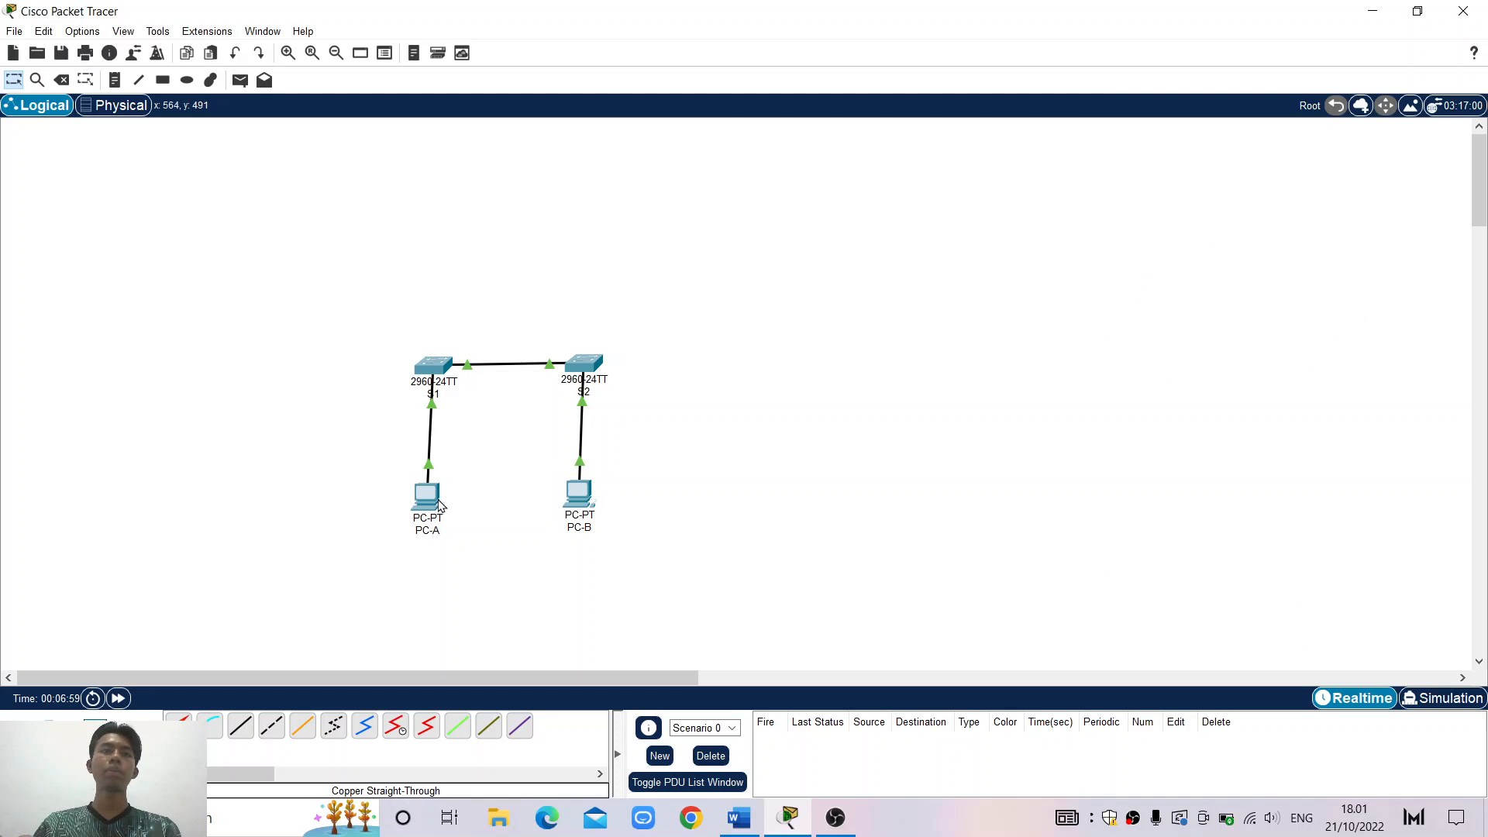
Assign PC-A the static IP 192.168.1.10 with the default mask 255.255.255.0
{"action": "left_click", "coordinate": [438, 504]}
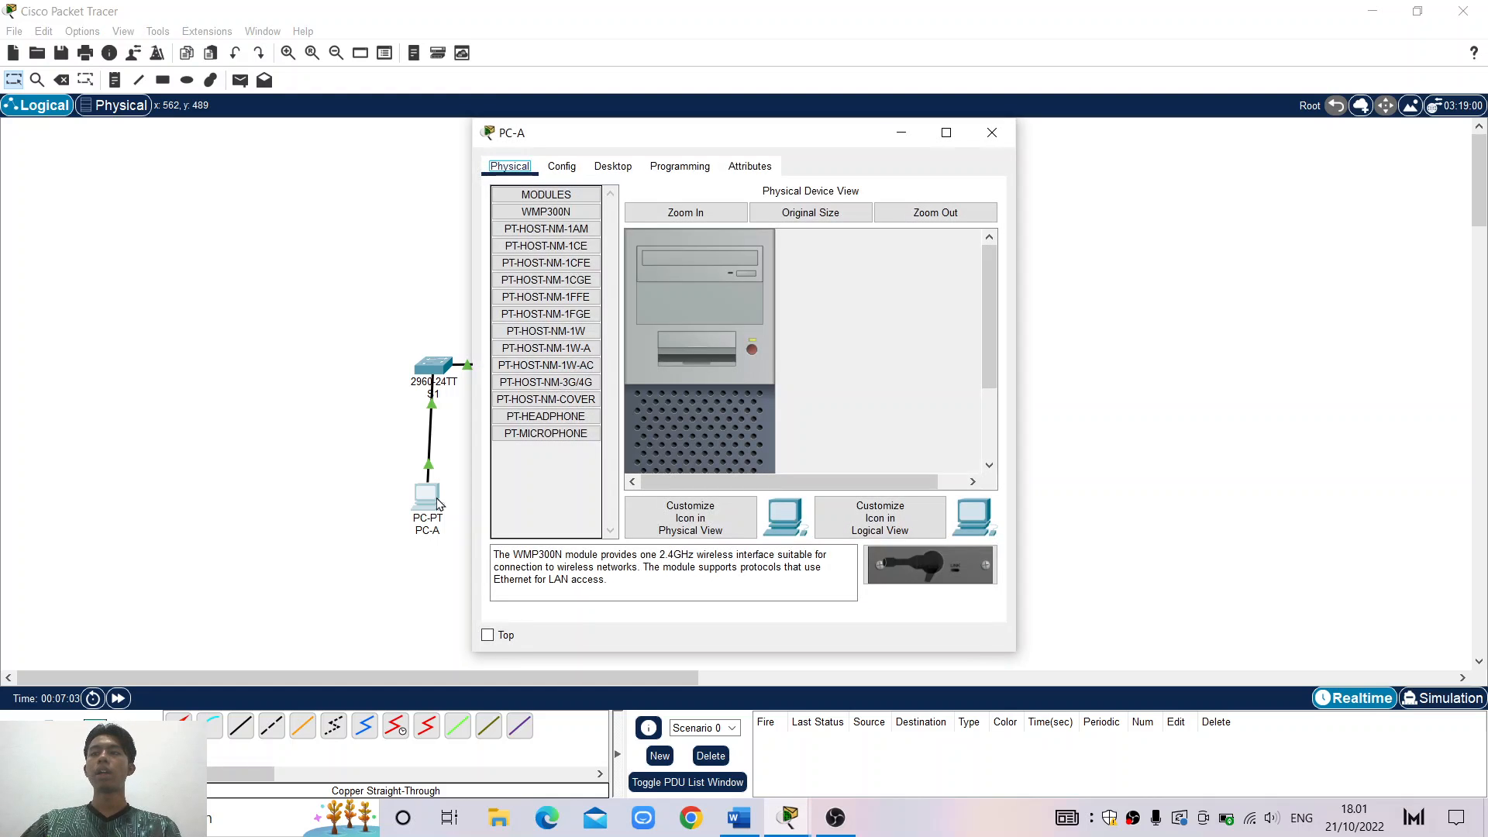
{"action": "left_click", "coordinate": [616, 169]}
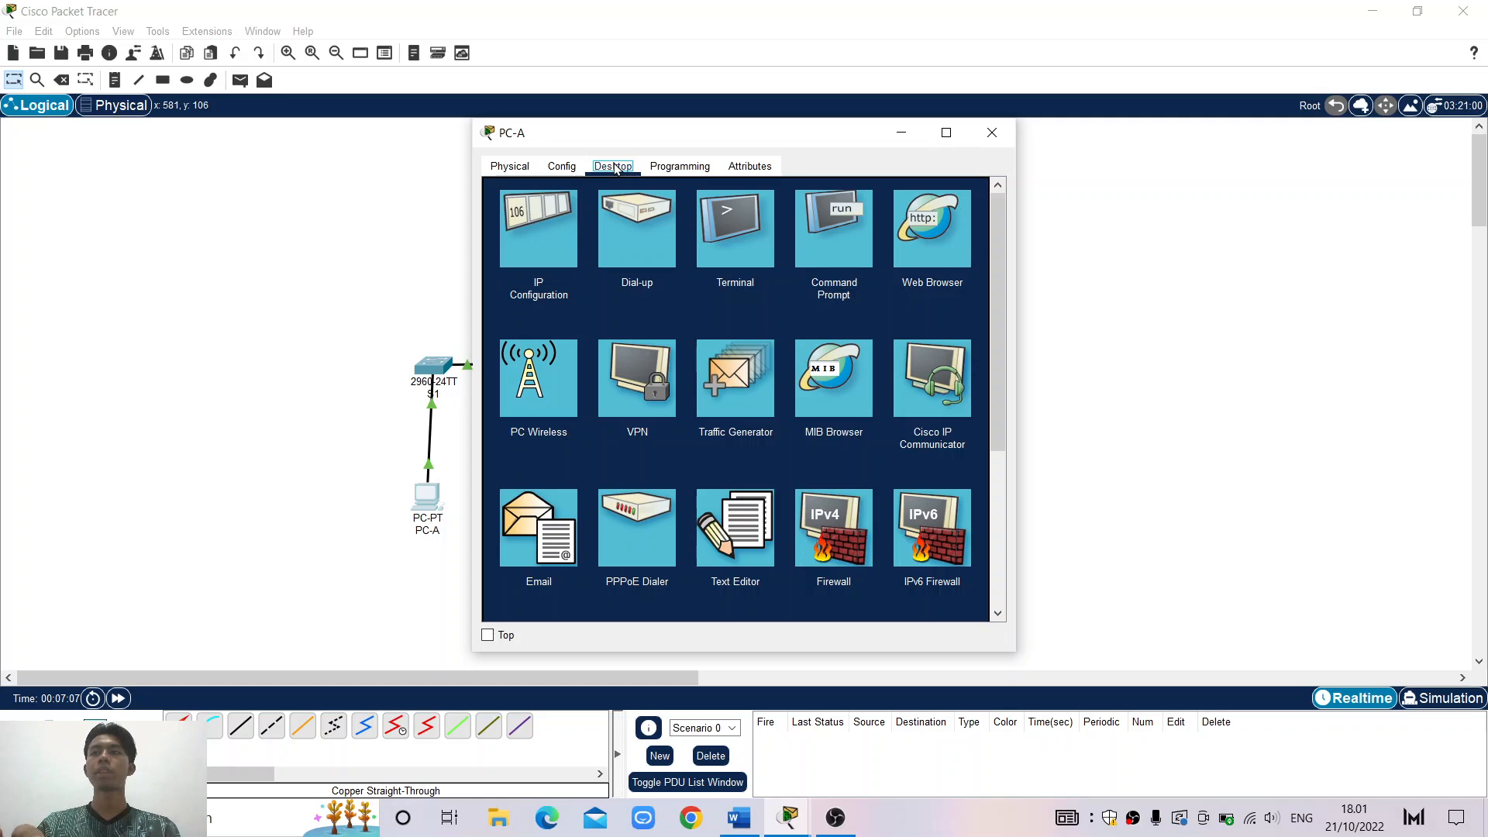
{"action": "left_click", "coordinate": [535, 245]}
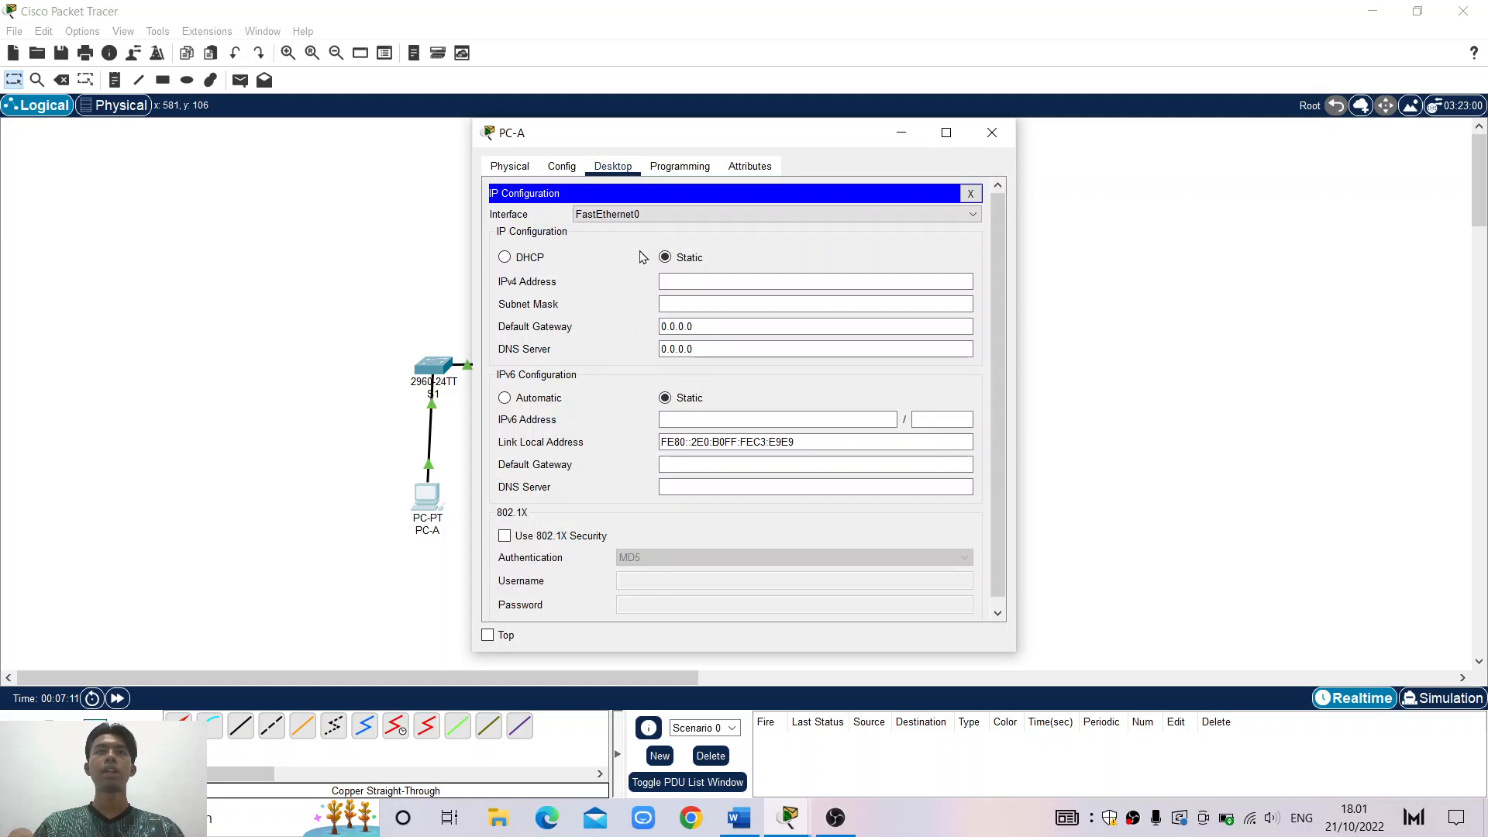
{"action": "left_click", "coordinate": [681, 284]}
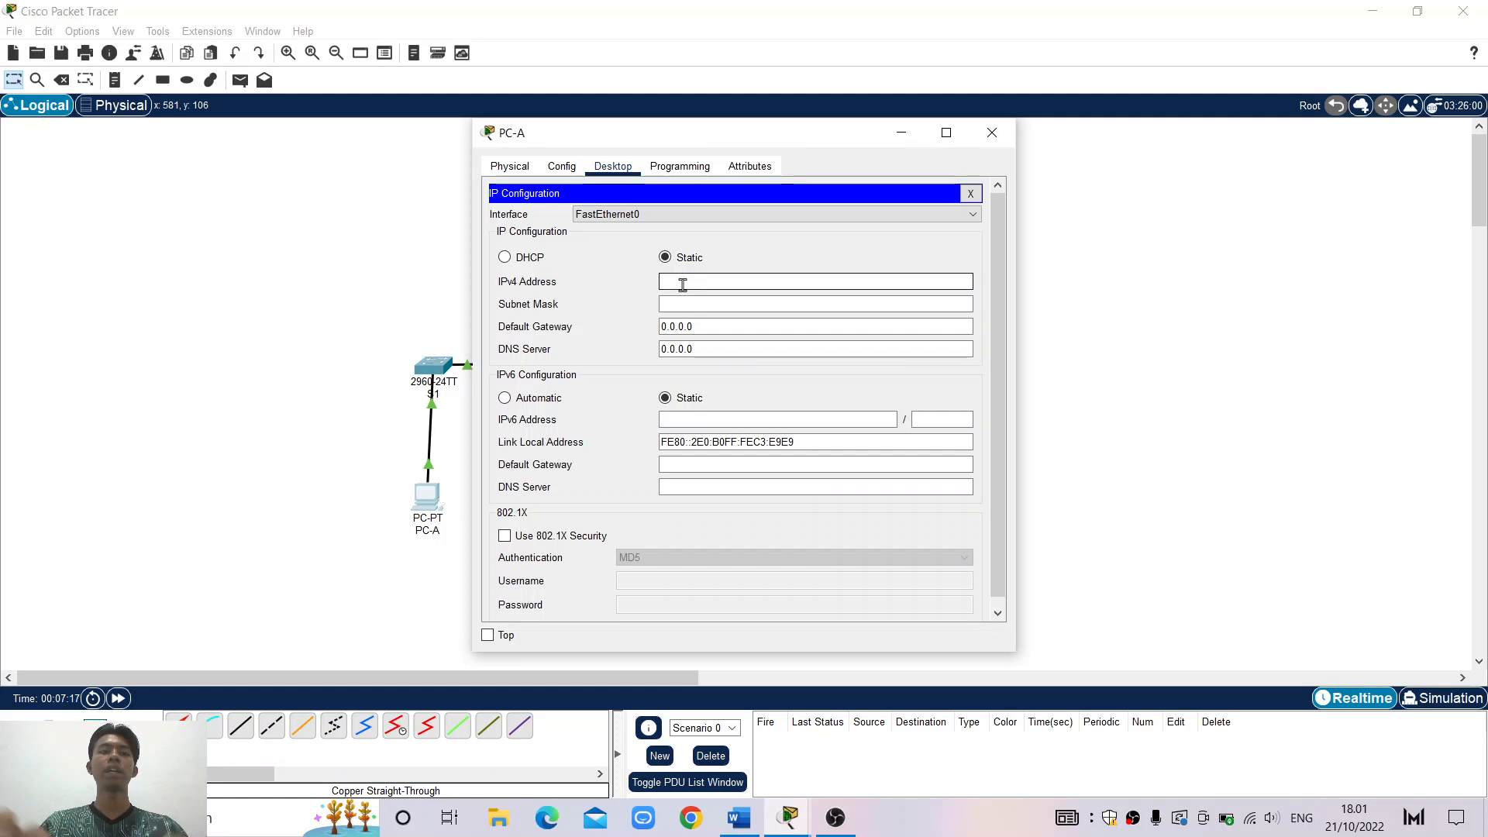
{"action": "type", "text": "1"}
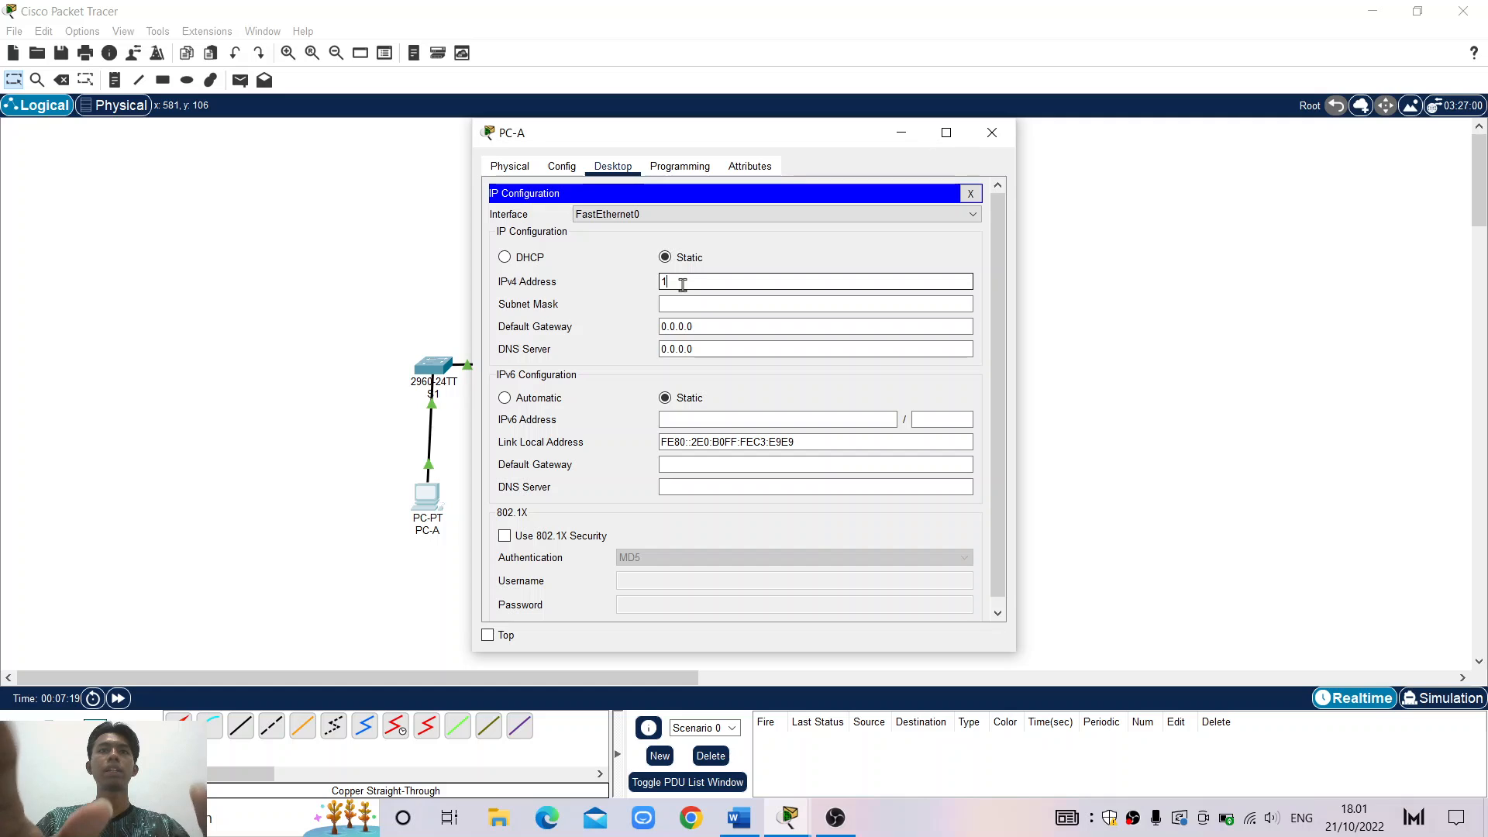
{"action": "type", "text": "92"}
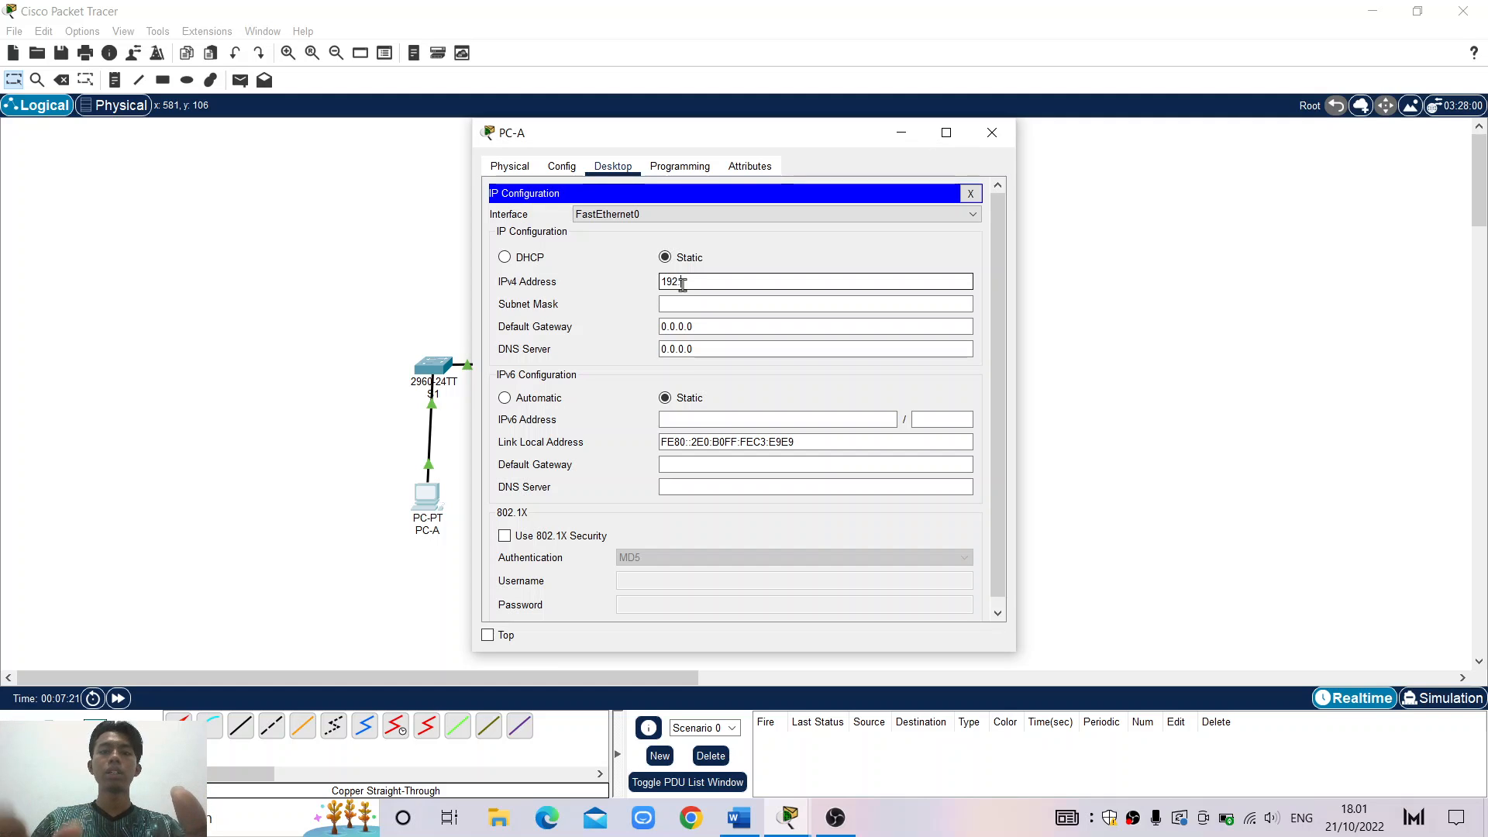
{"action": "type", "text": ".168.1"}
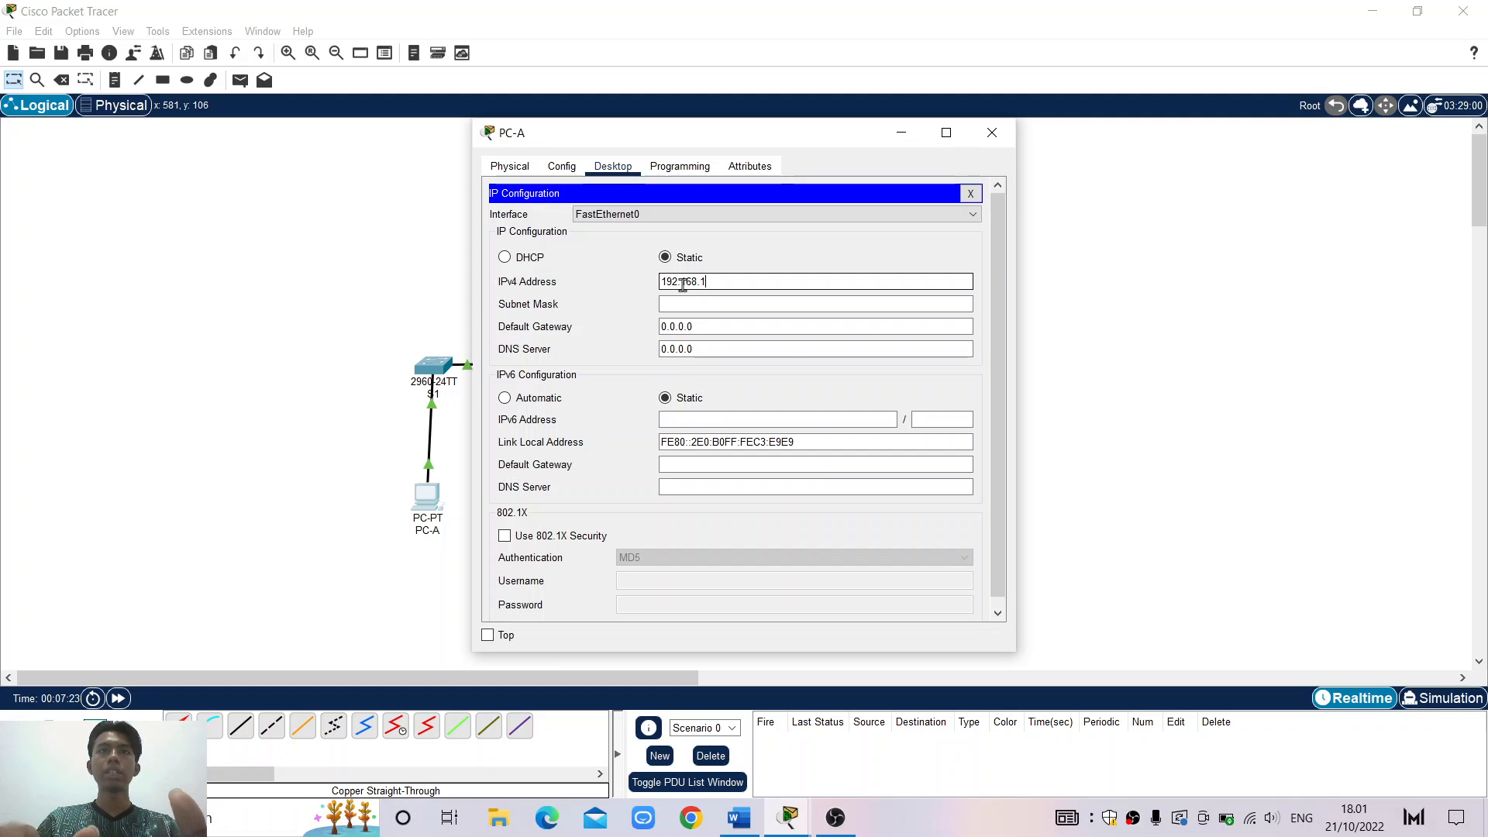
{"action": "type", "text": ".10"}
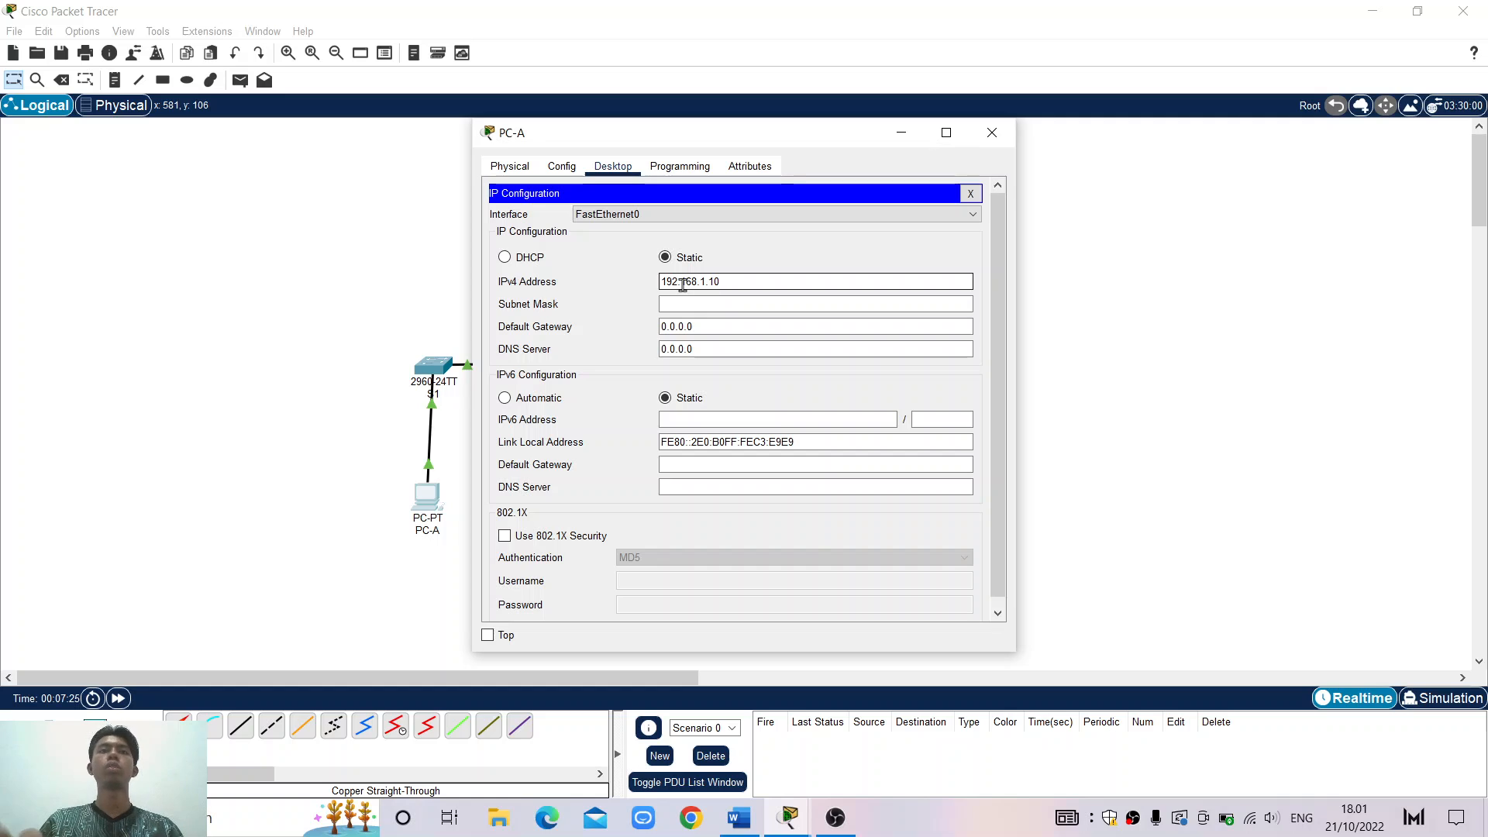
{"action": "left_click", "coordinate": [756, 305]}
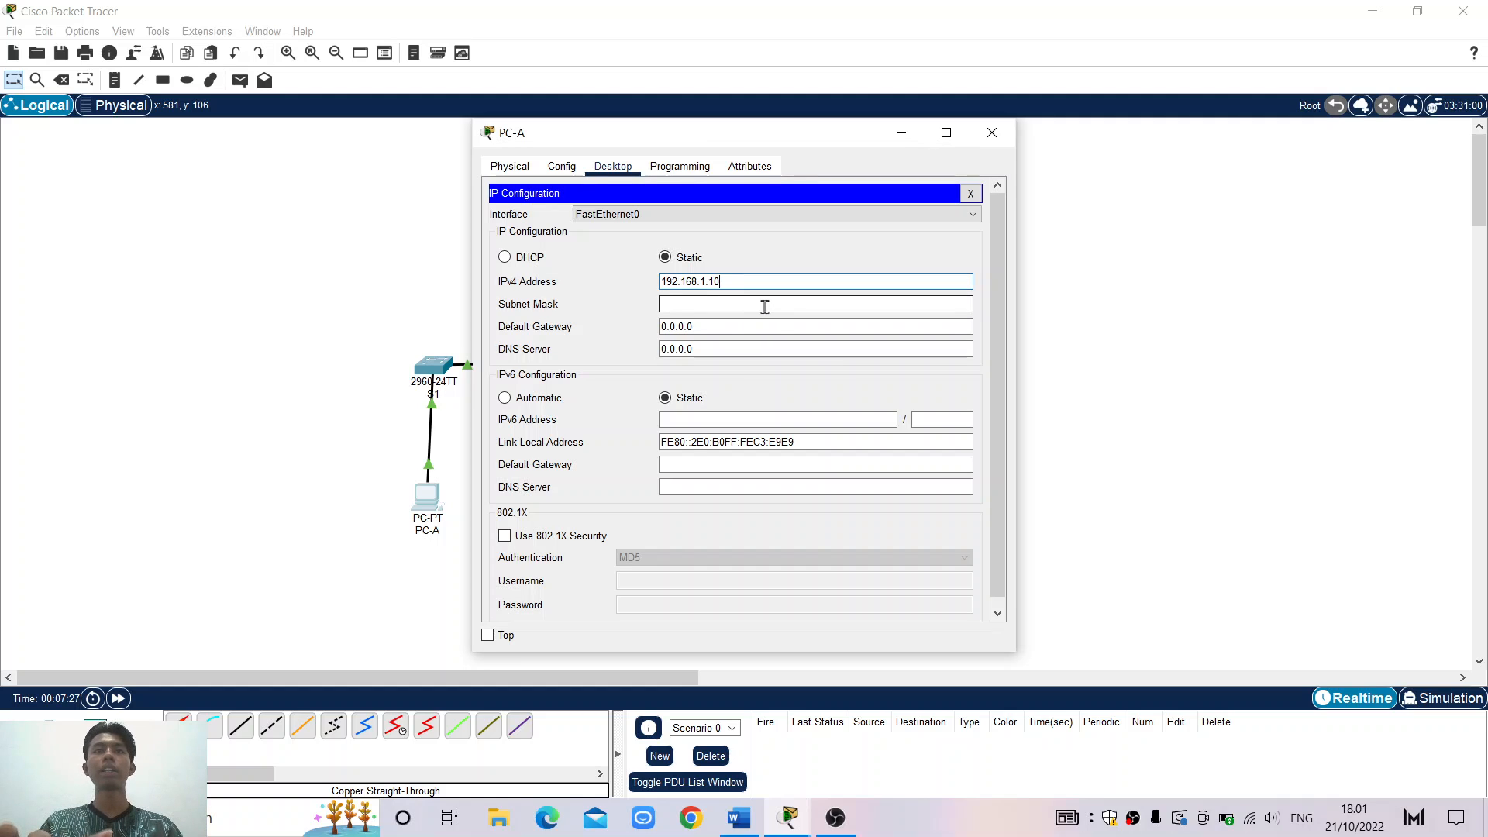
{"action": "left_click", "coordinate": [765, 307]}
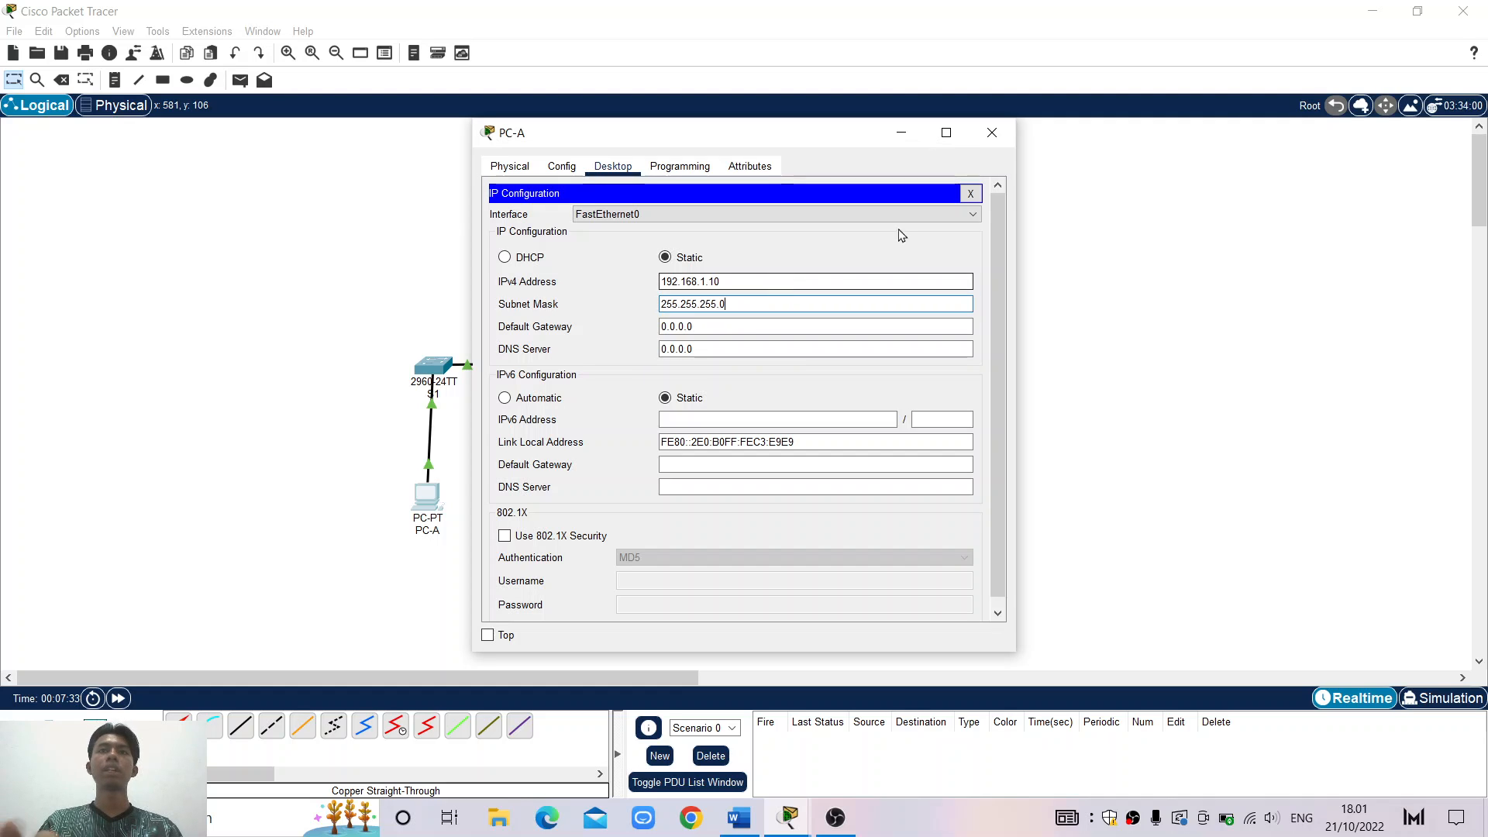
{"action": "left_click", "coordinate": [987, 133]}
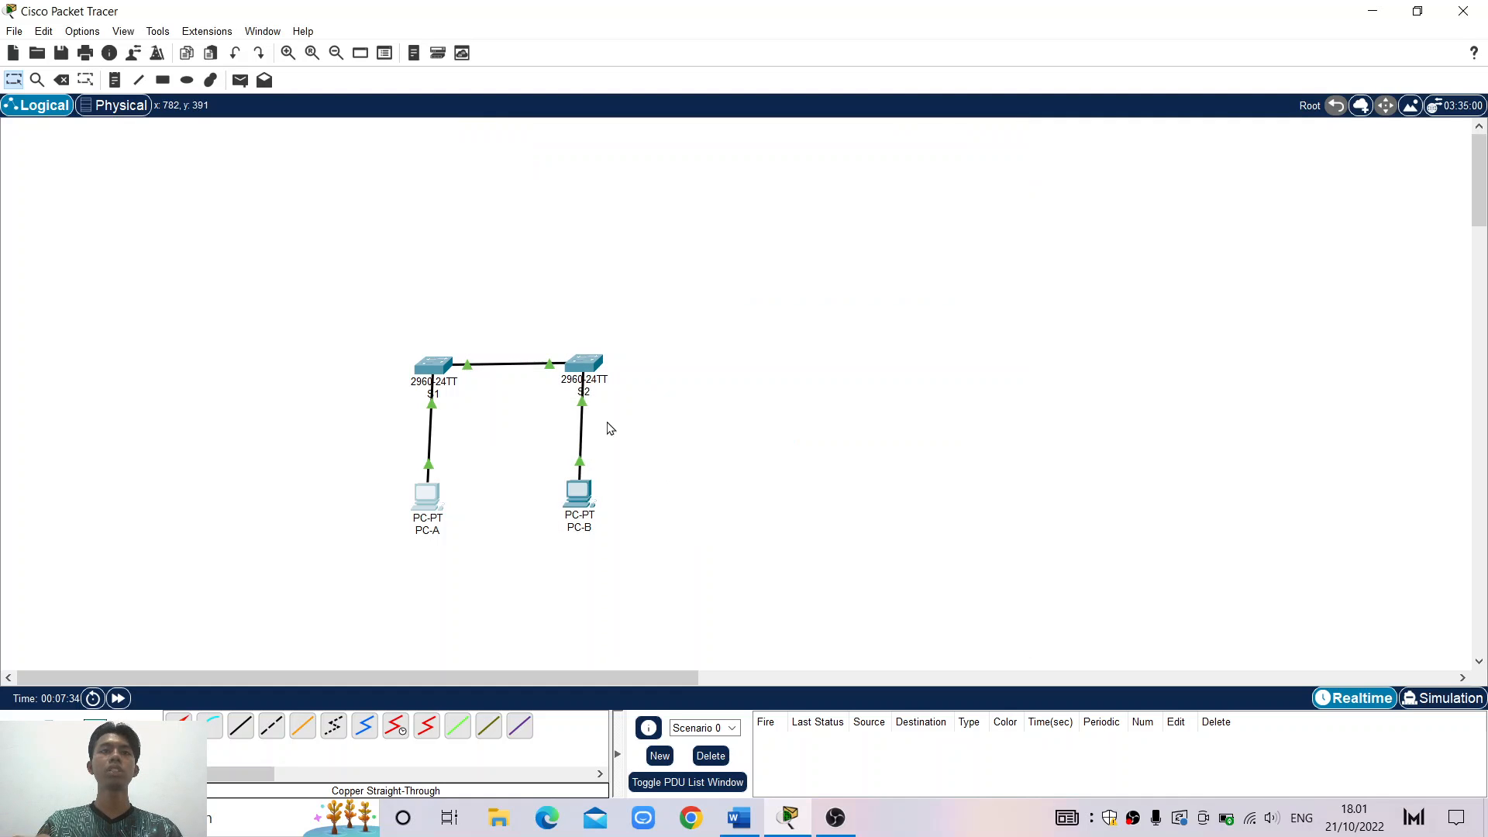
Assign PC-B the static IP 192.168.1.11 with the default mask 255.255.255.0
{"action": "left_click", "coordinate": [582, 499]}
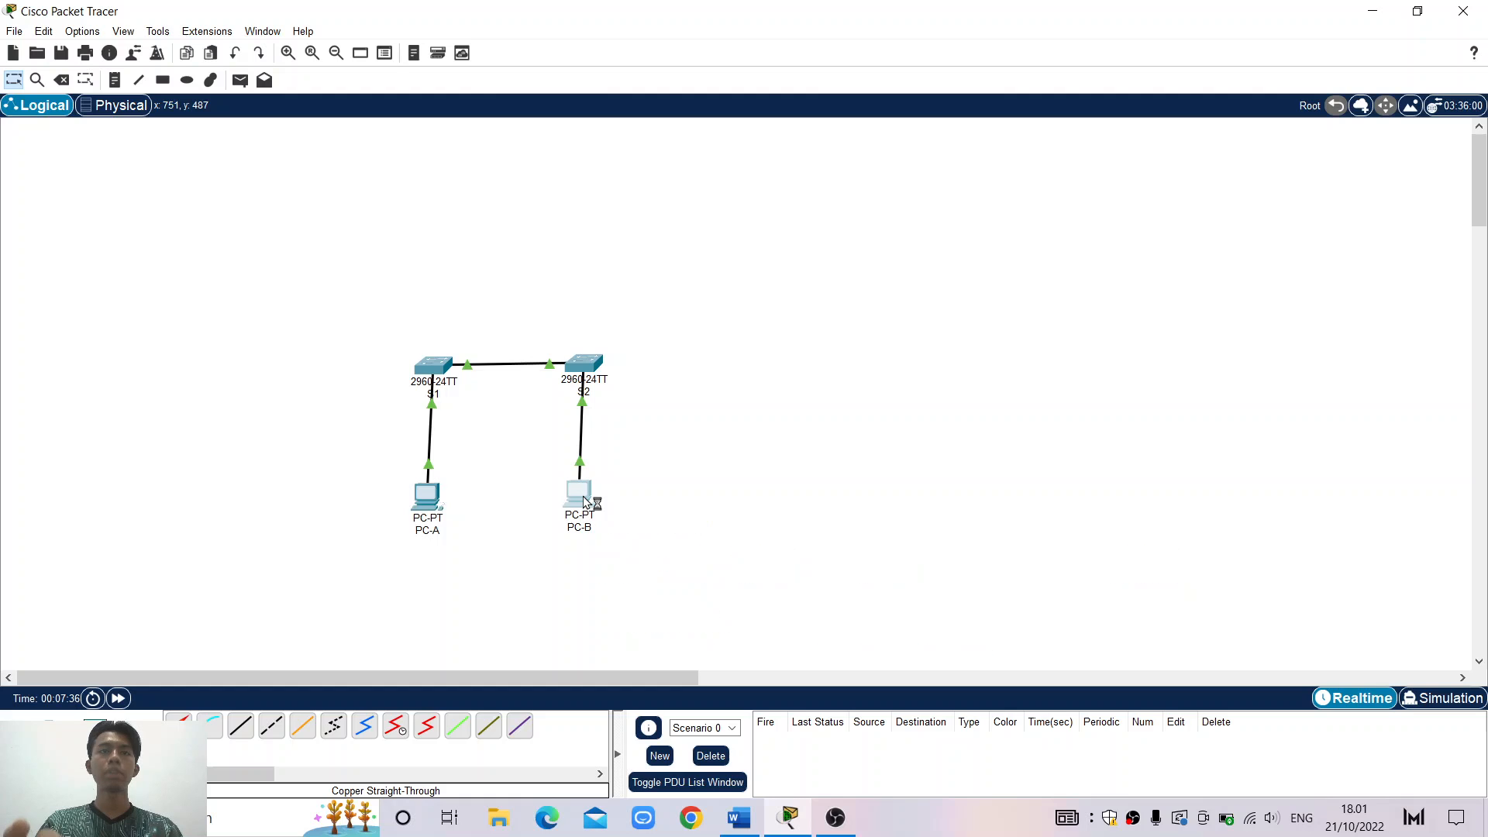
{"action": "left_click", "coordinate": [608, 170]}
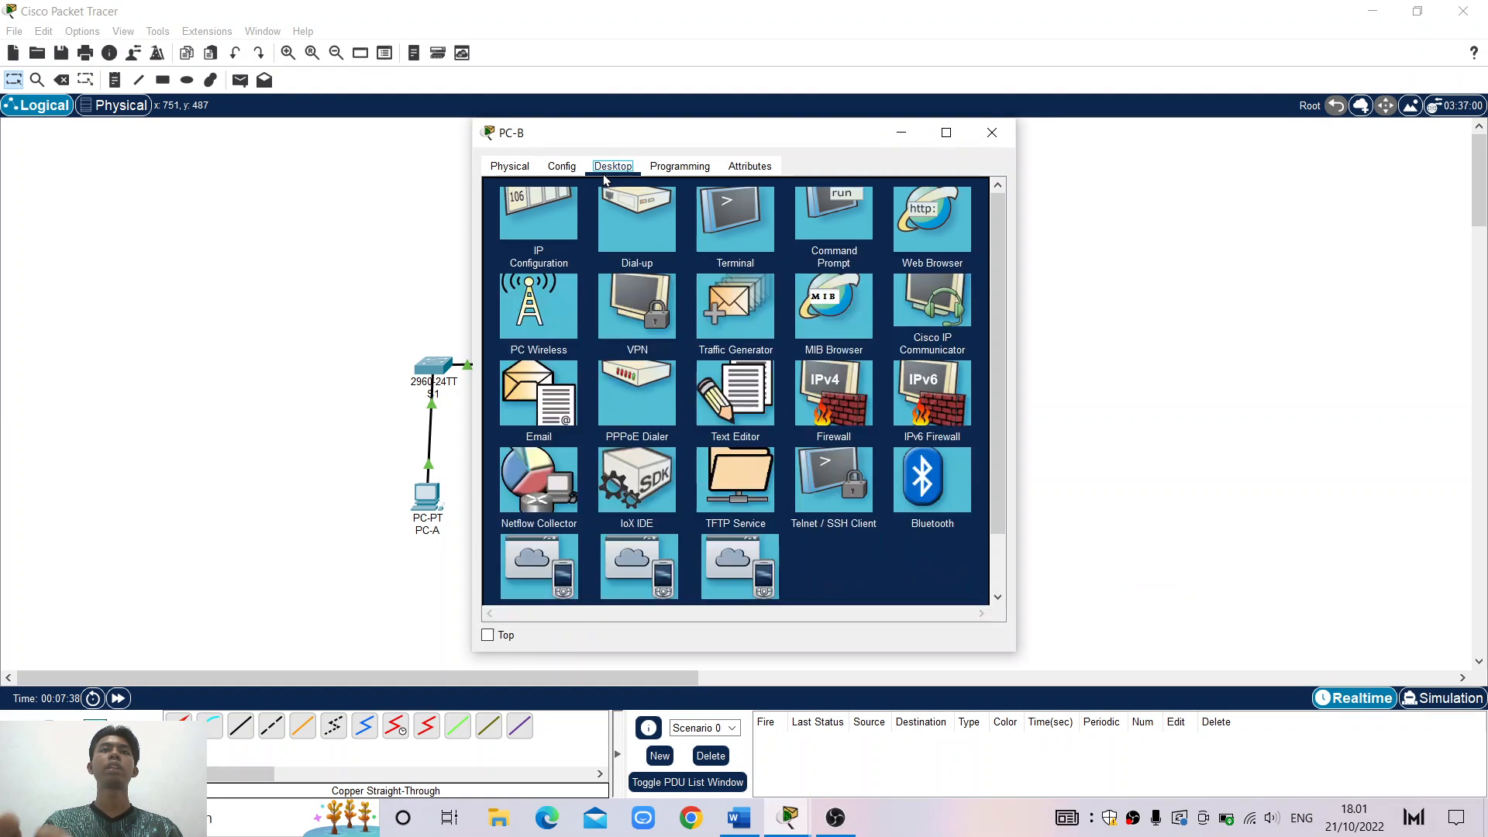
{"action": "left_click", "coordinate": [545, 249]}
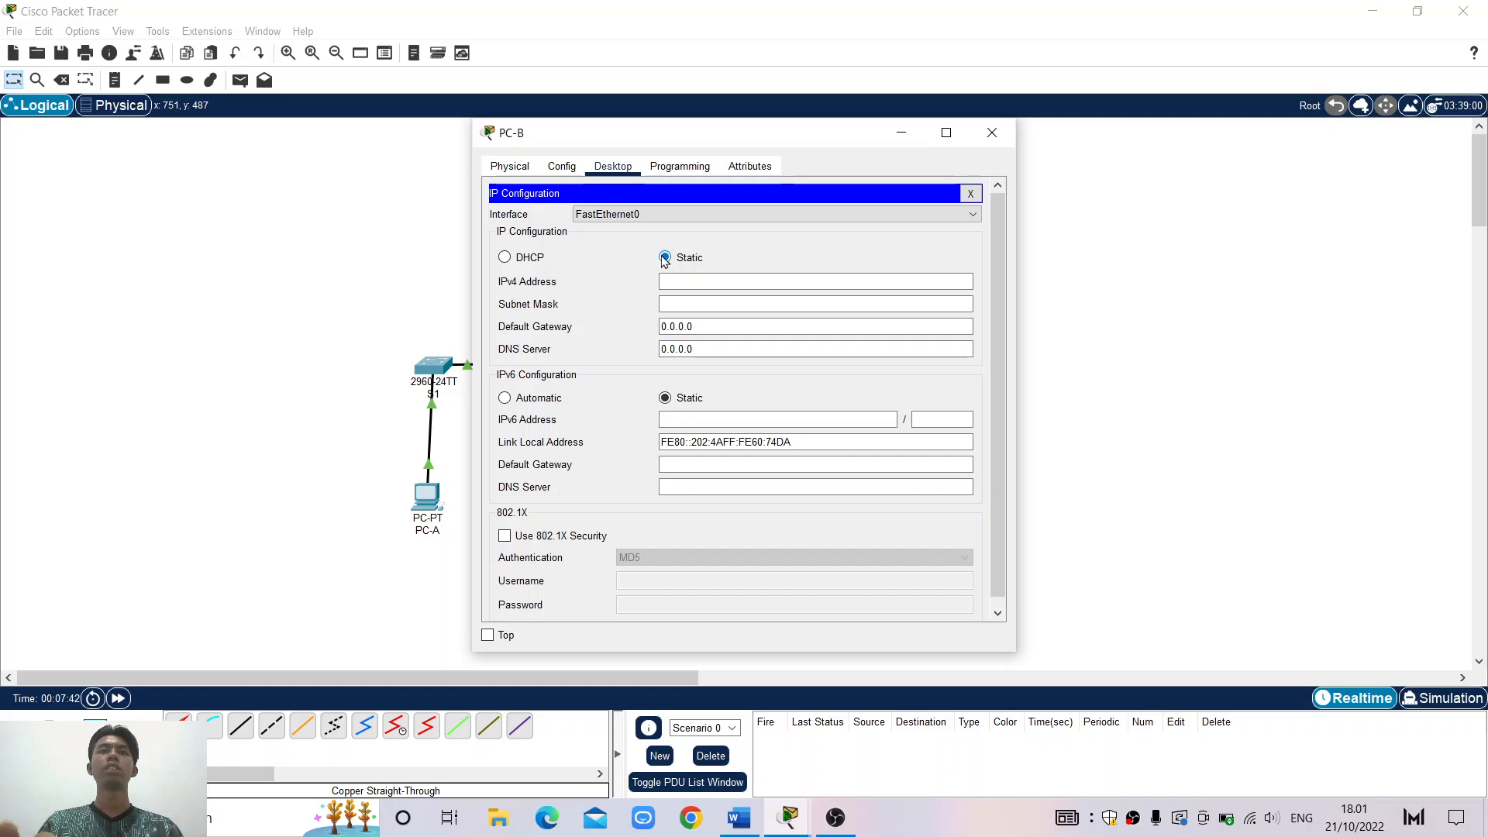
{"action": "left_click", "coordinate": [695, 283]}
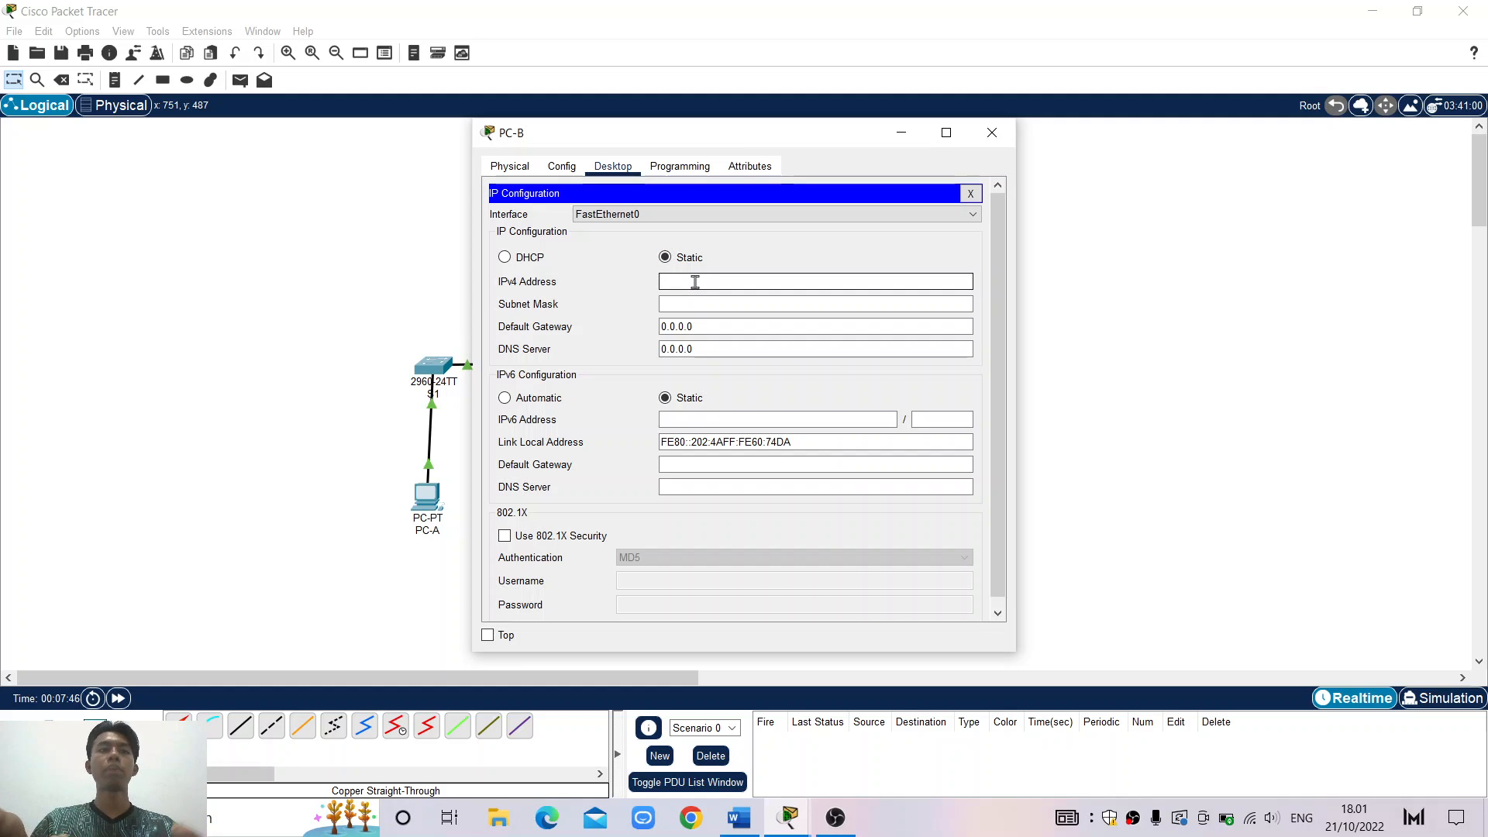
{"action": "type", "text": "192"}
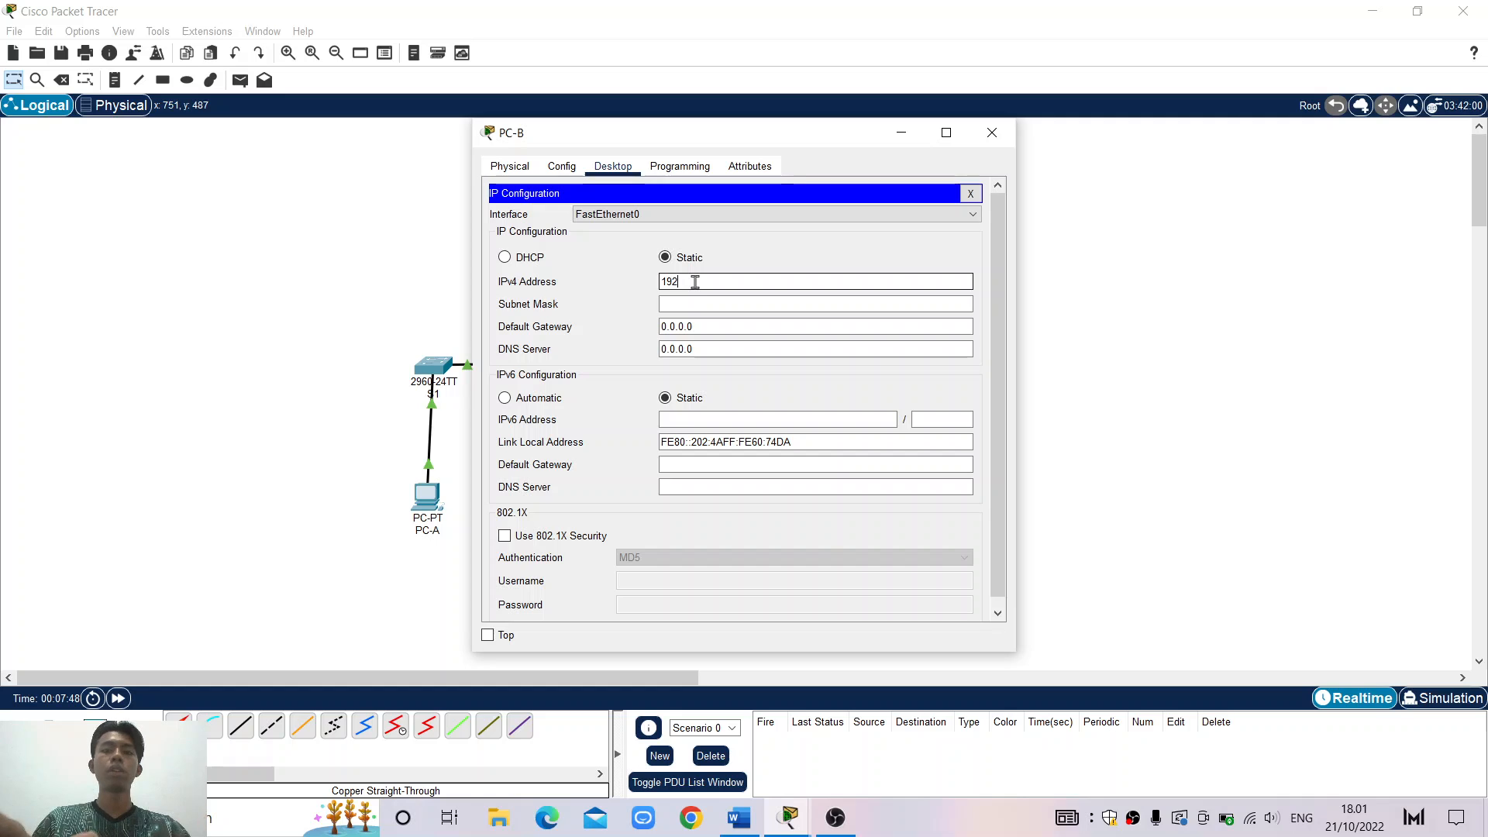
{"action": "type", "text": ".168.1."}
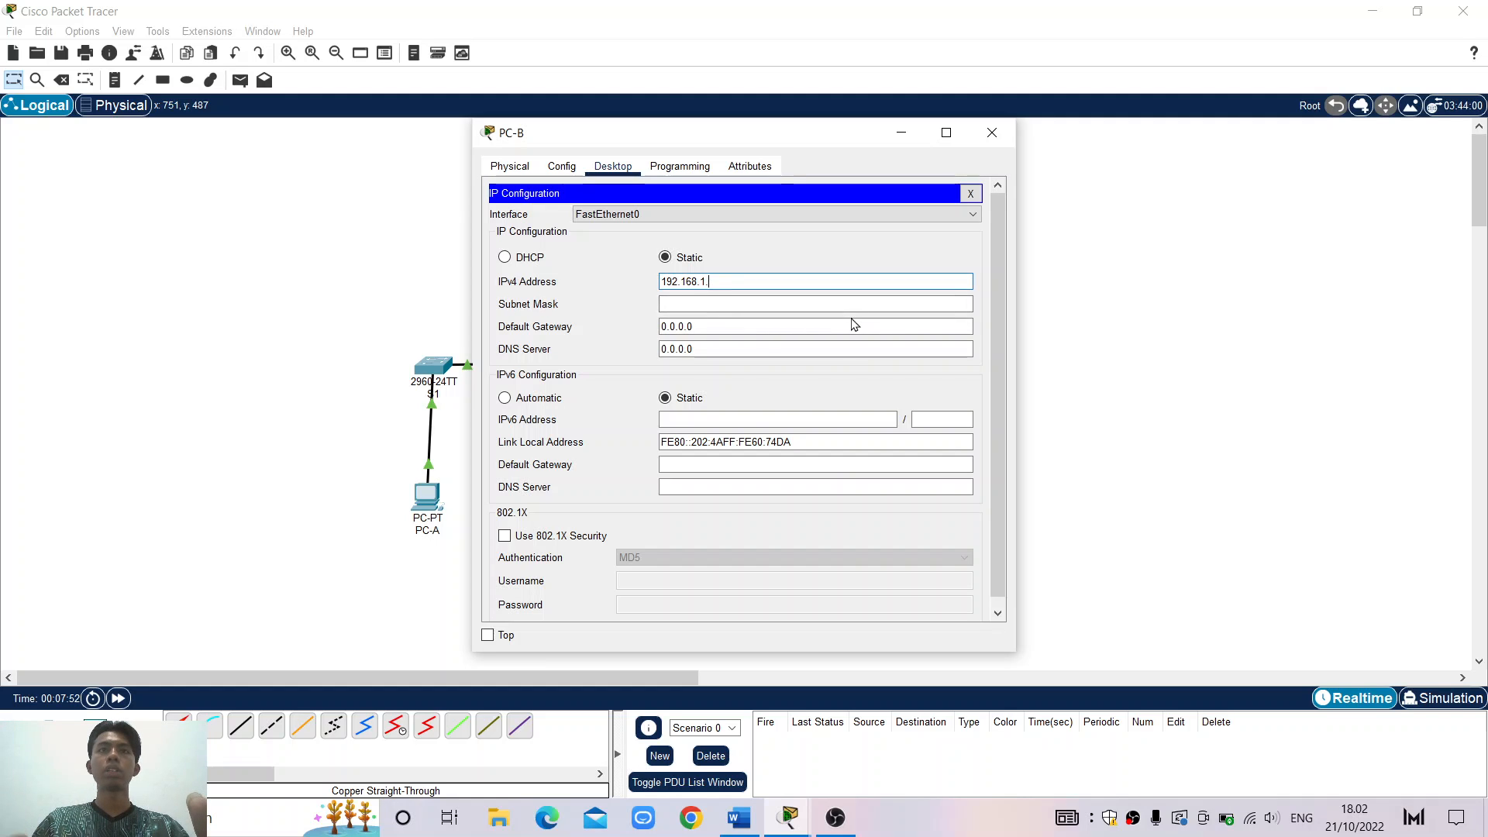
{"action": "type", "text": "11"}
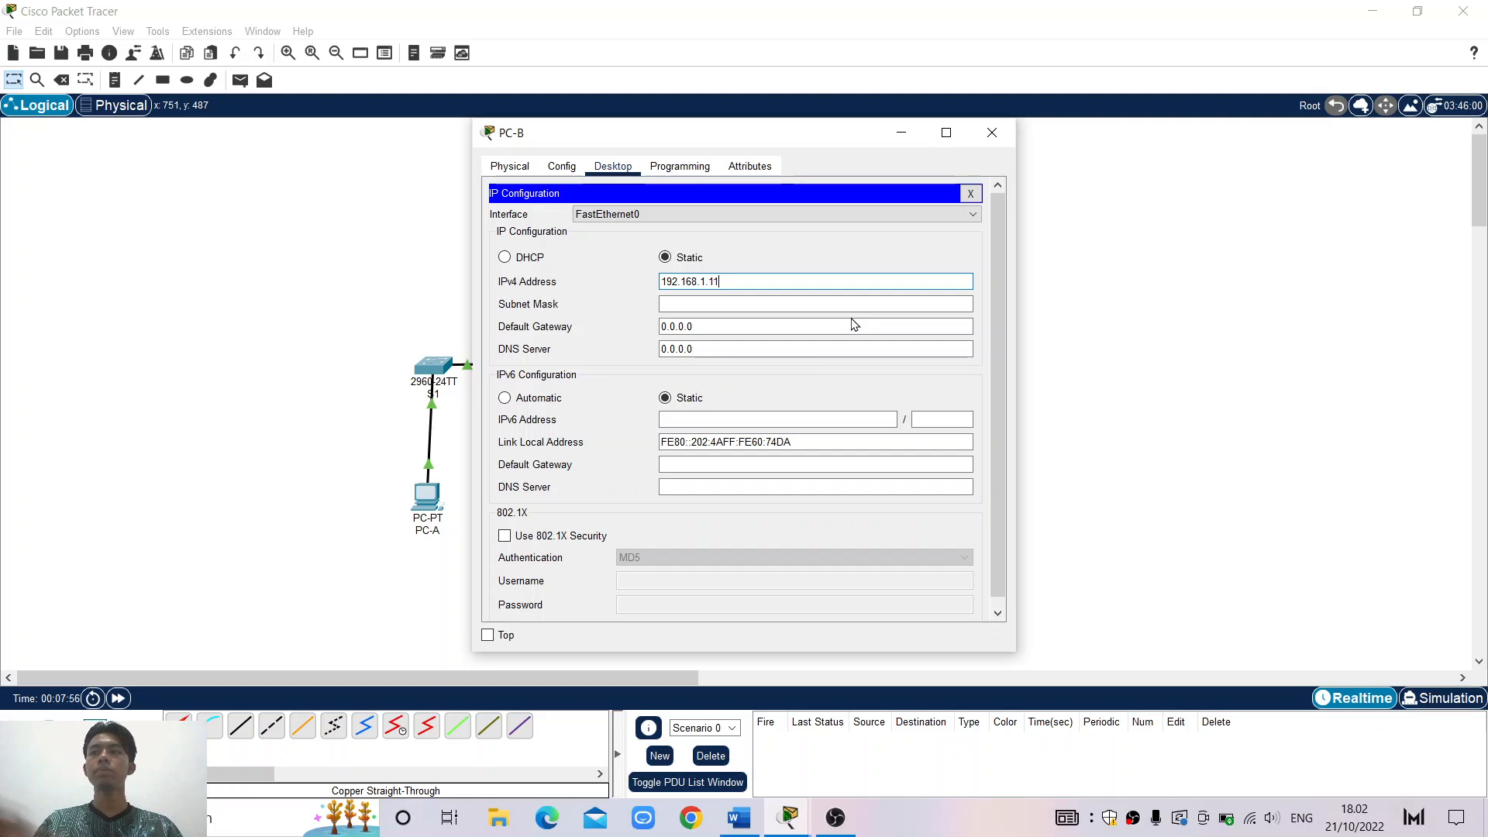
{"action": "left_click", "coordinate": [789, 301]}
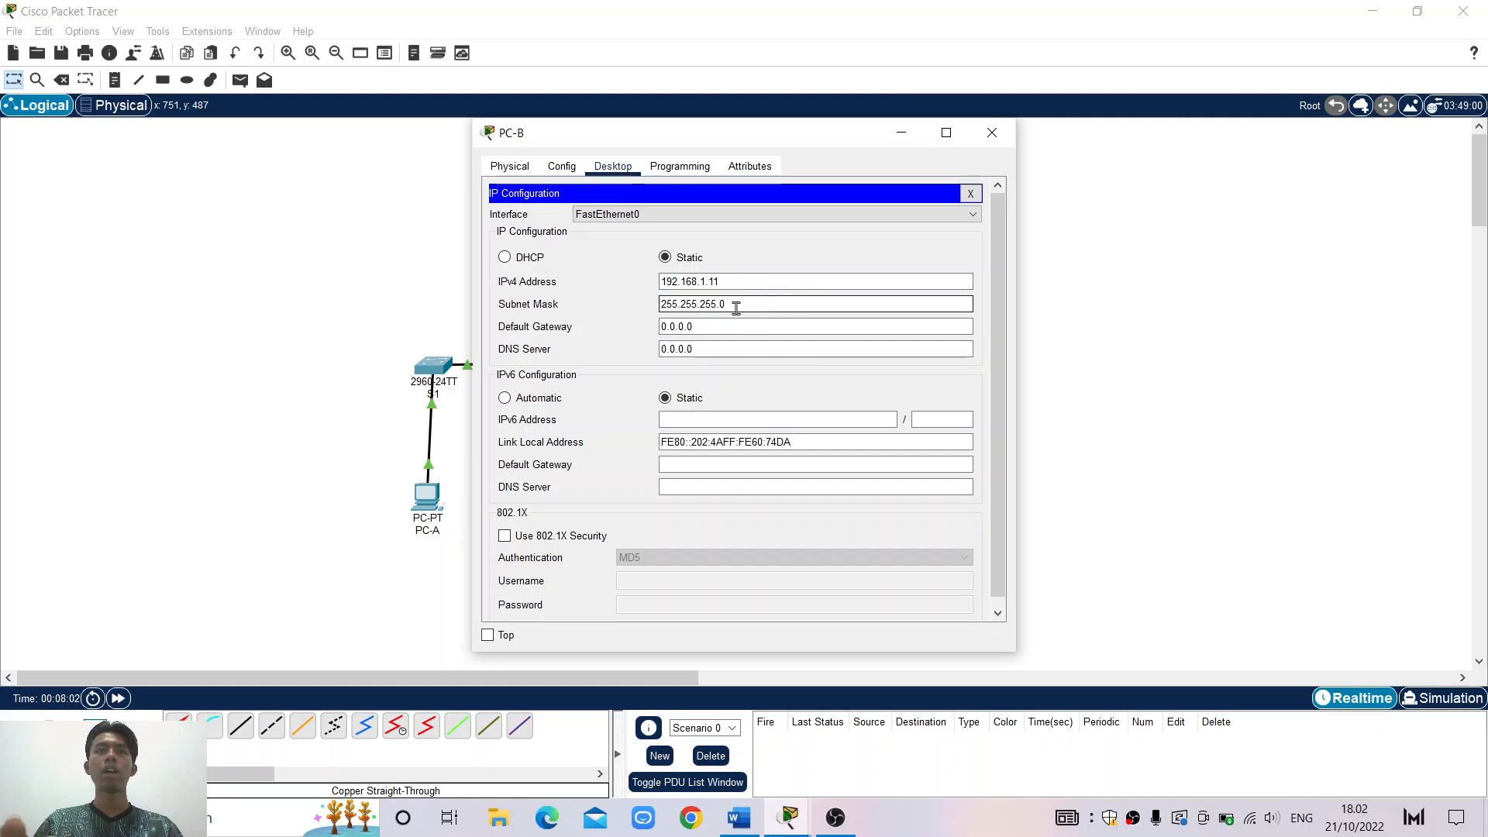
{"action": "left_click", "coordinate": [984, 153]}
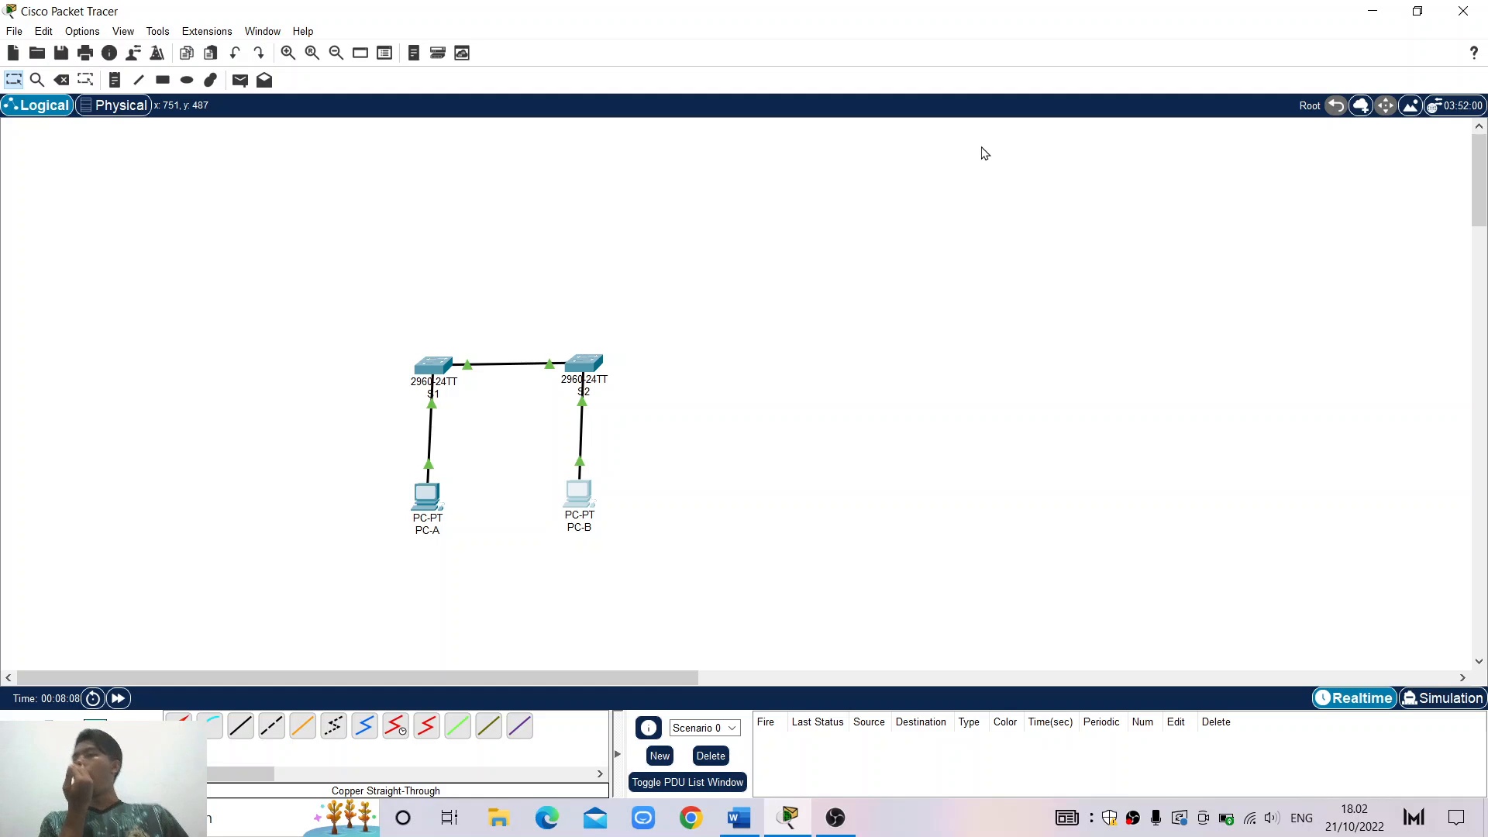
{"action": "left_click", "coordinate": [749, 819]}
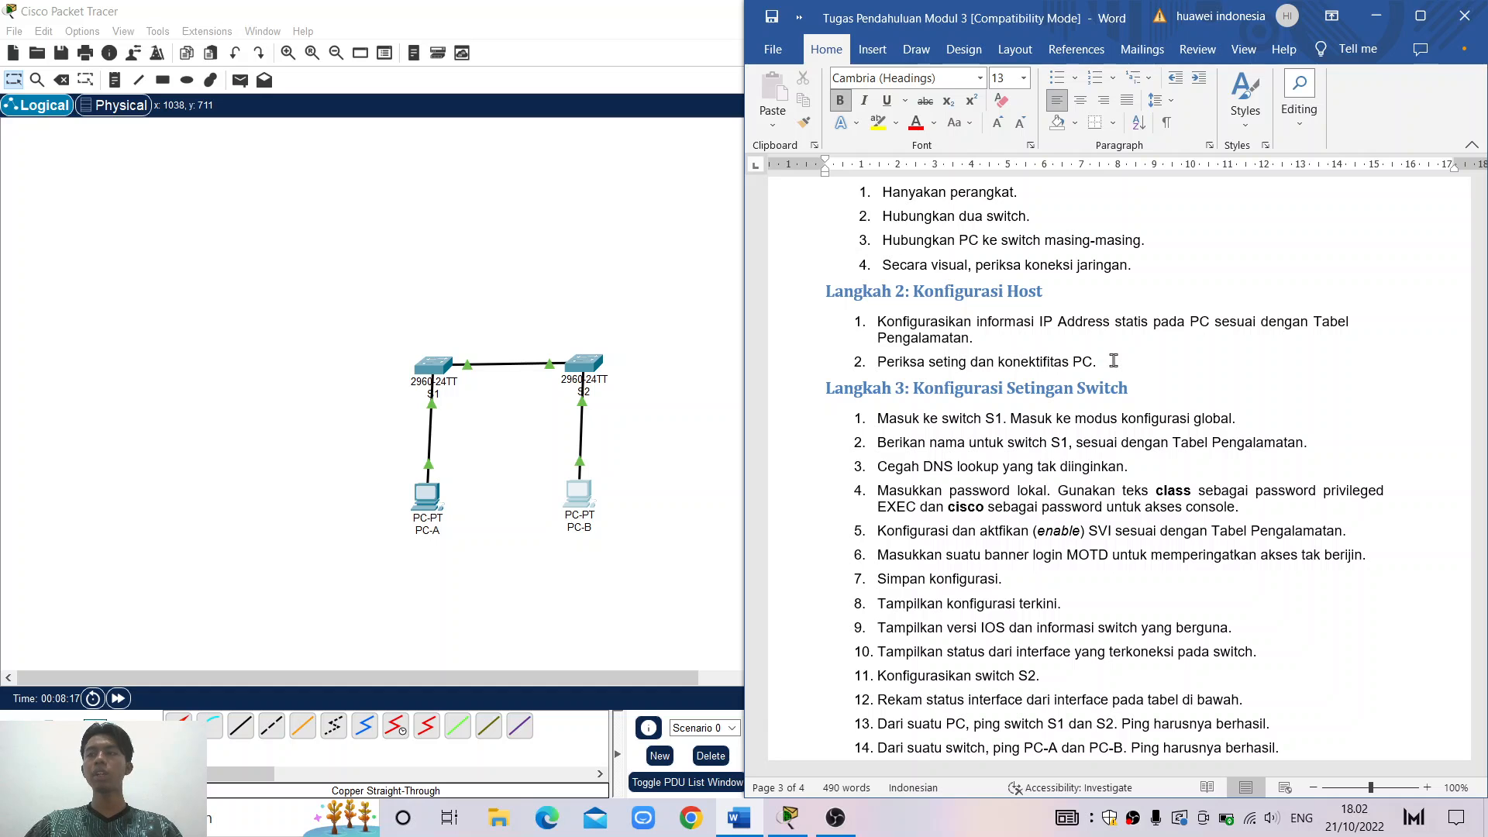
{"action": "left_click", "coordinate": [674, 227]}
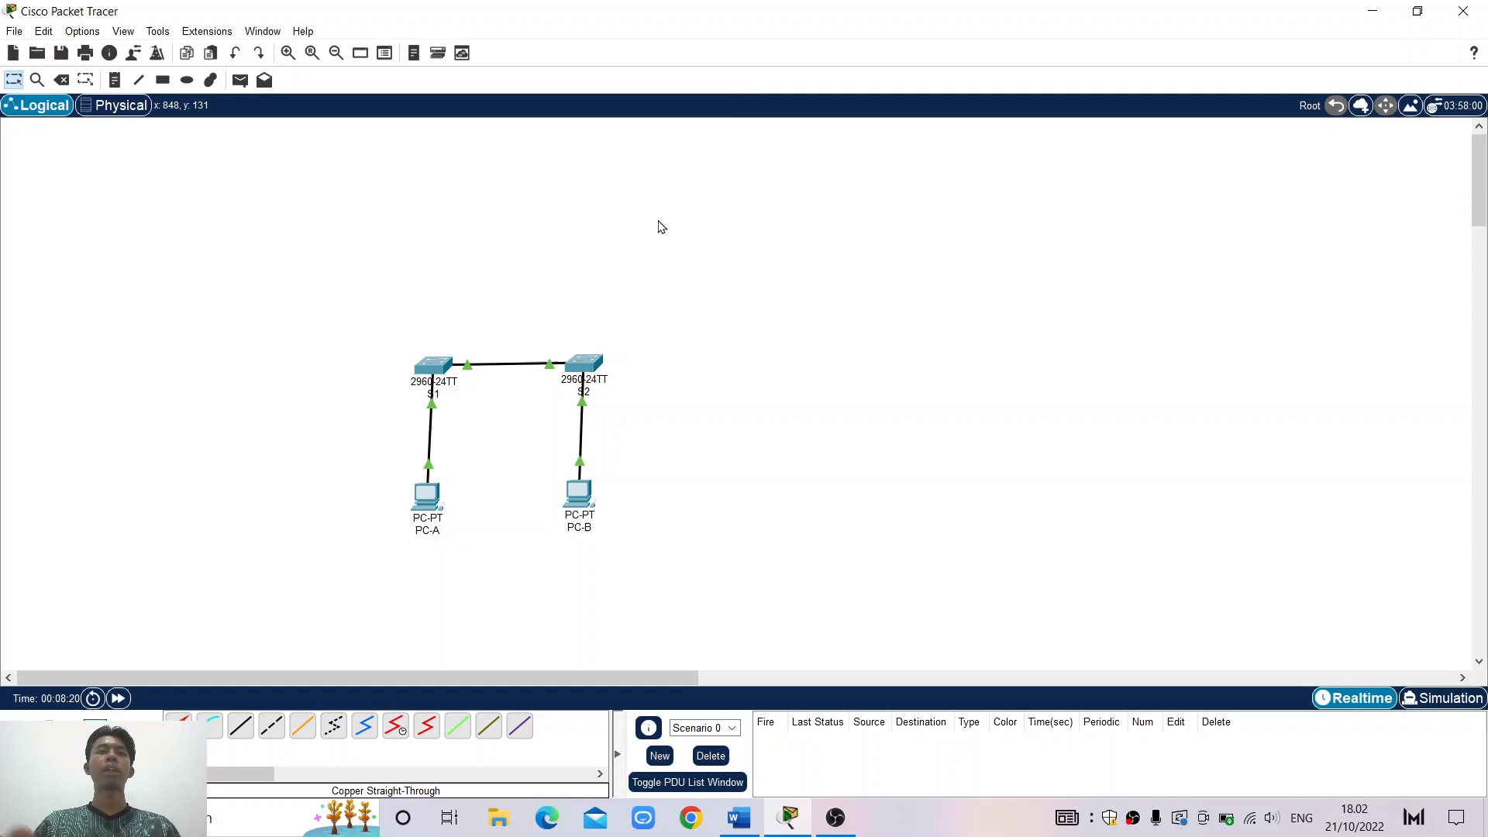
In PC-A's Command Prompt, run ipconfig /all and interrupt the paged output
{"action": "left_click", "coordinate": [424, 500]}
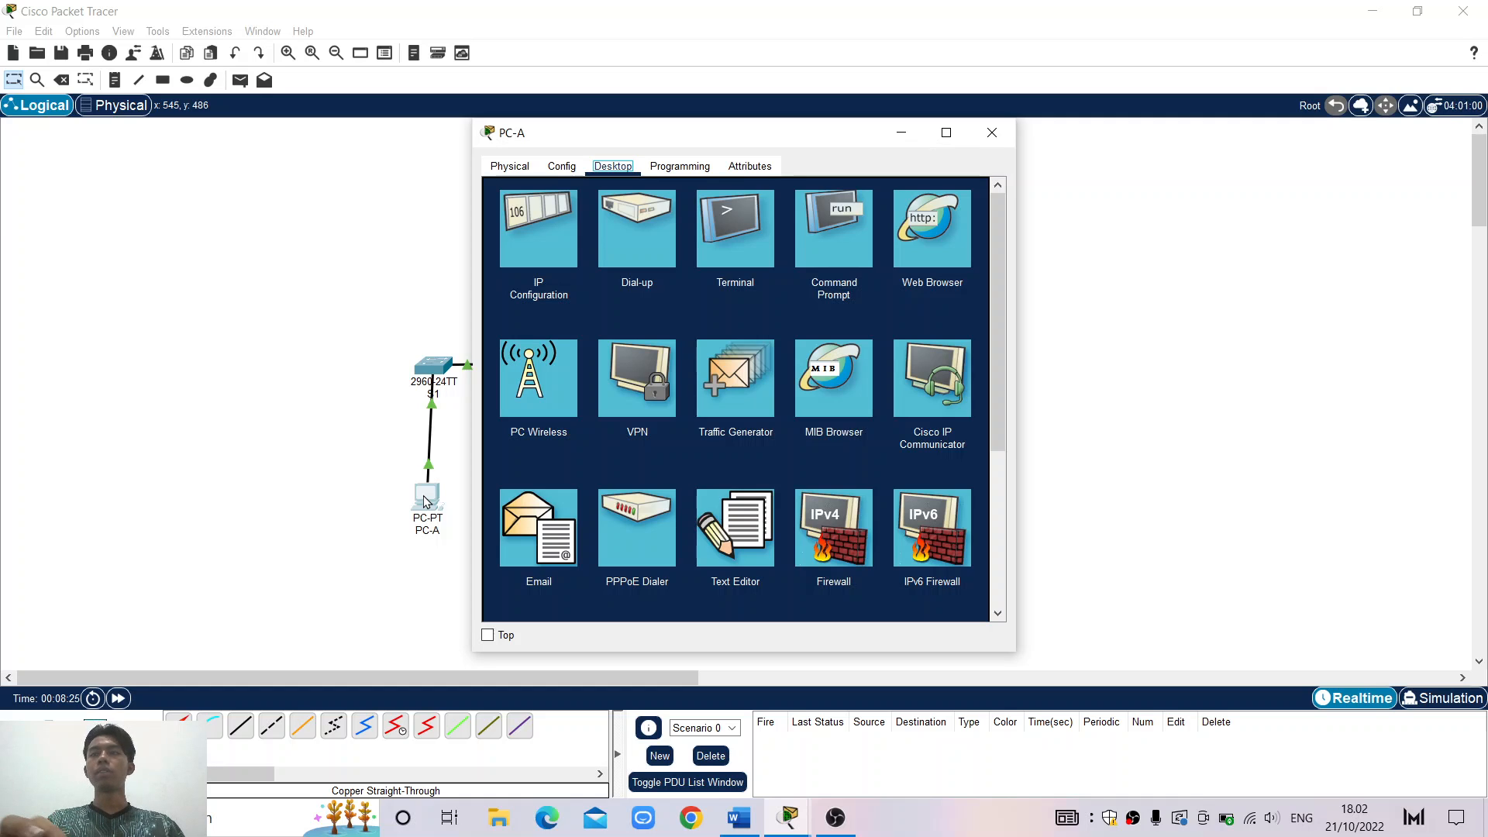
{"action": "left_click", "coordinate": [846, 236]}
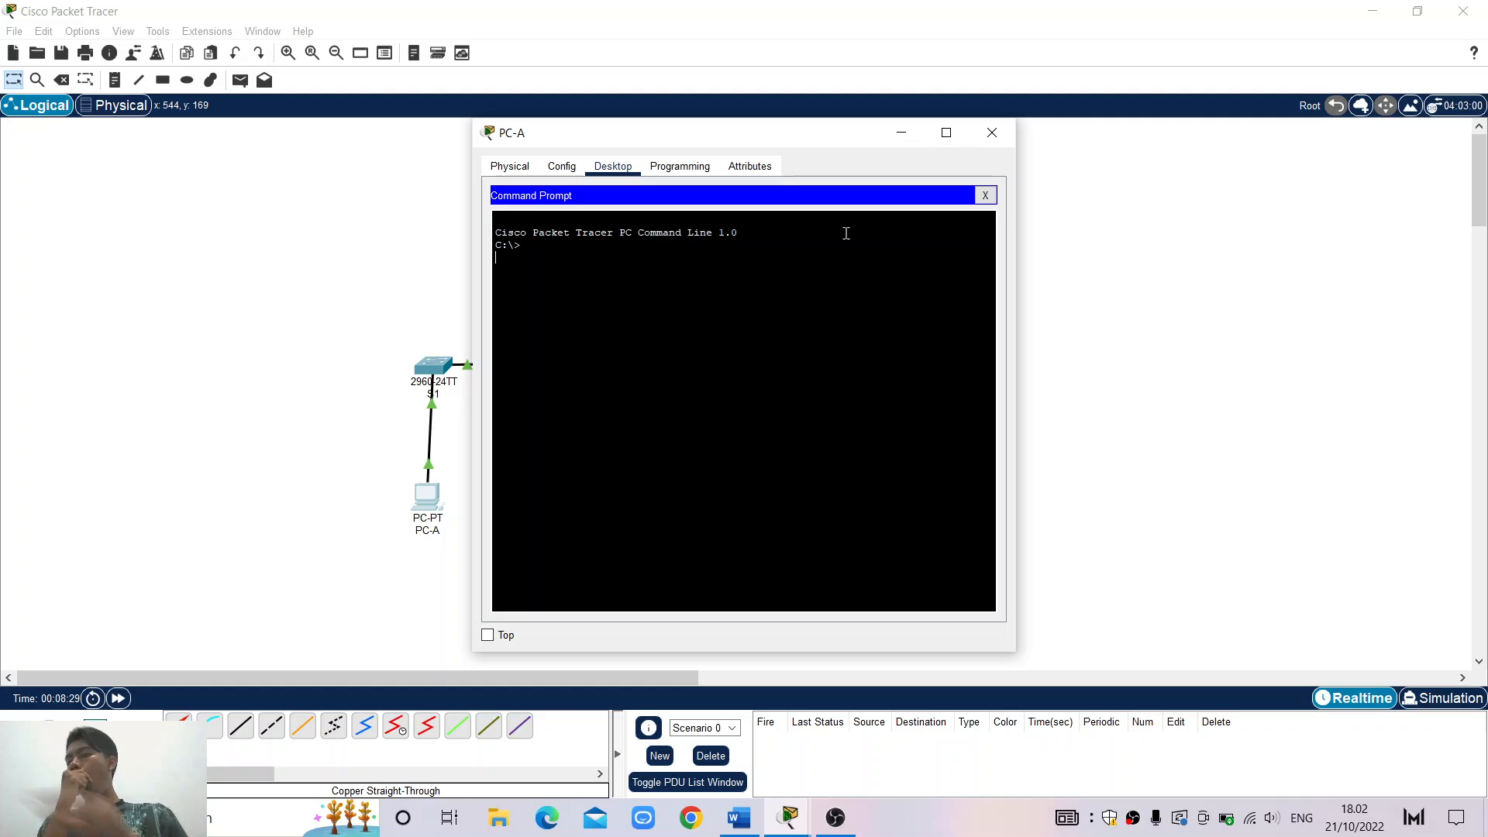
{"action": "key", "text": "Return"}
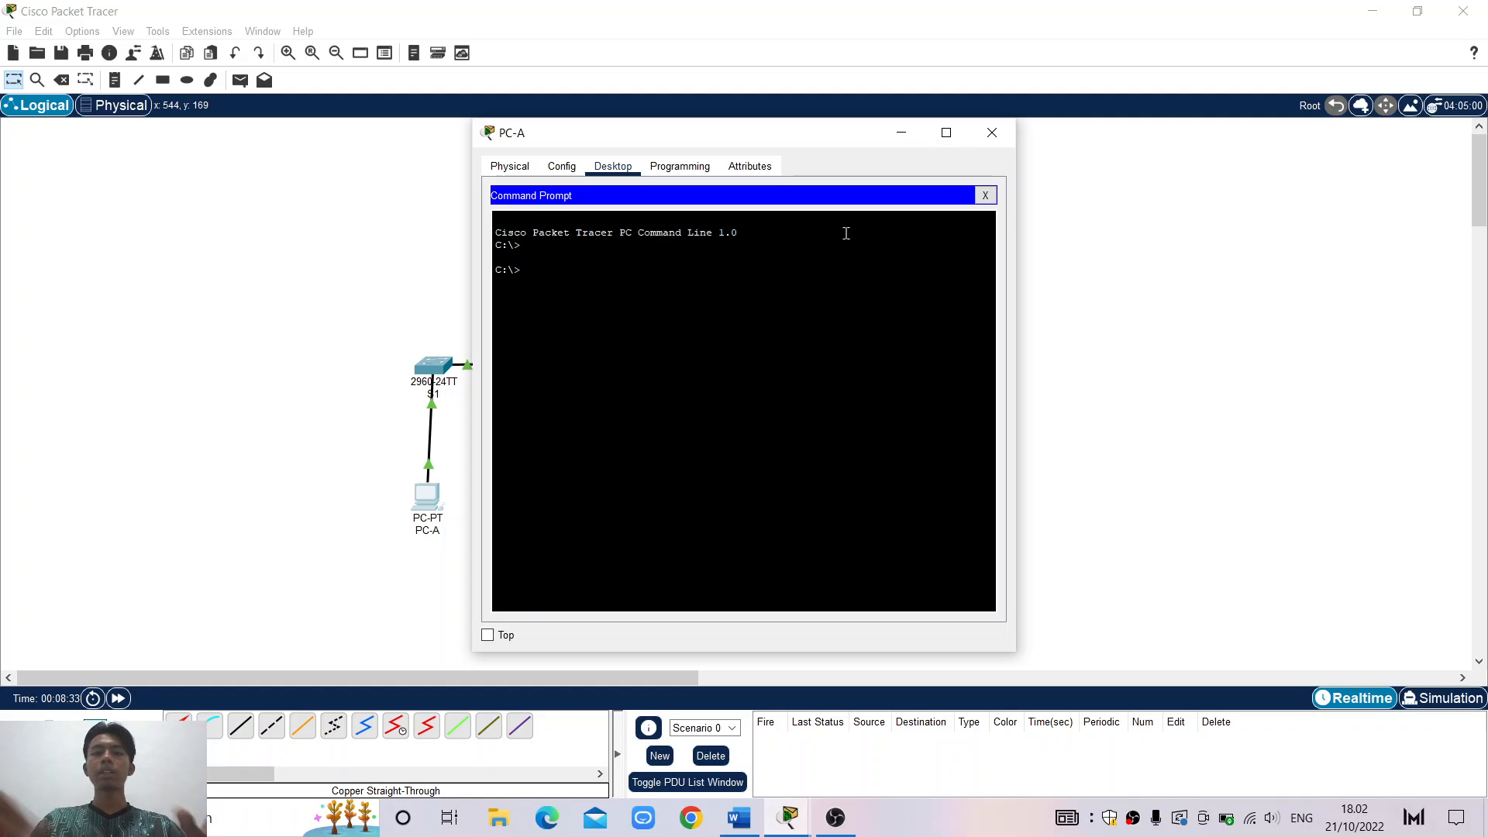
{"action": "type", "text": "ipcon"}
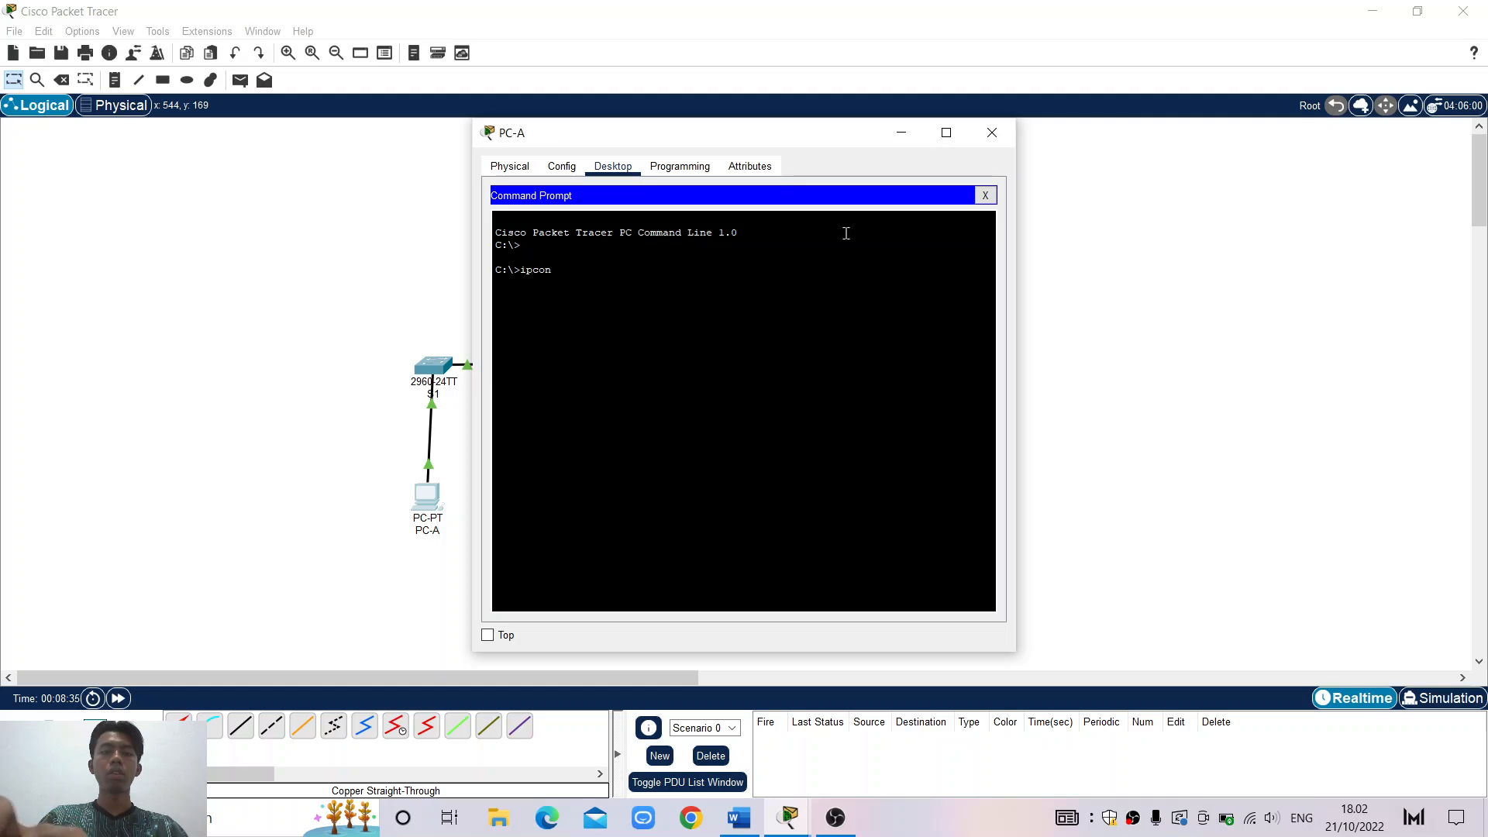
{"action": "type", "text": "fig /all"}
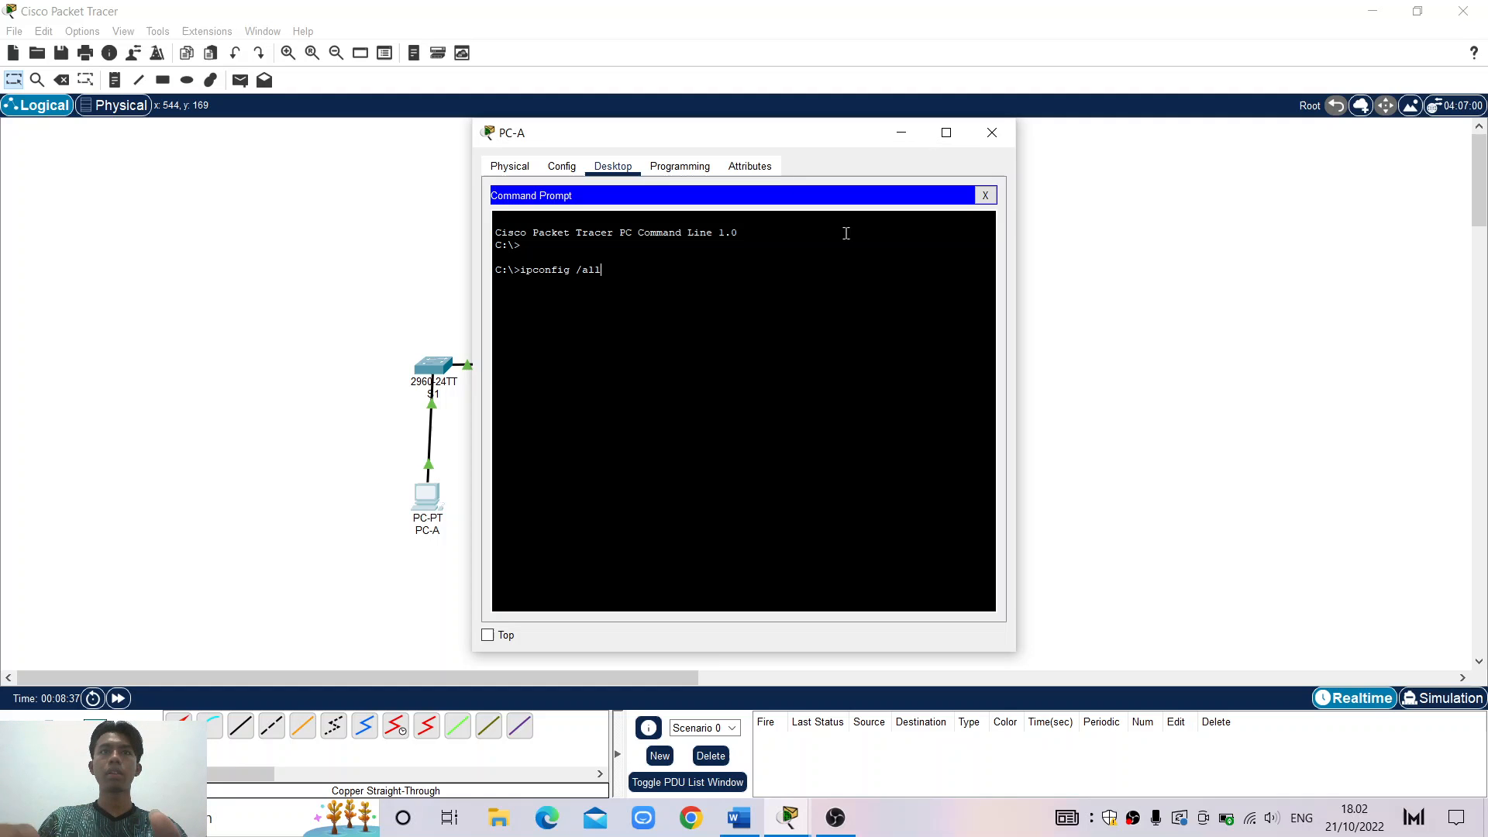
{"action": "key", "text": "Return"}
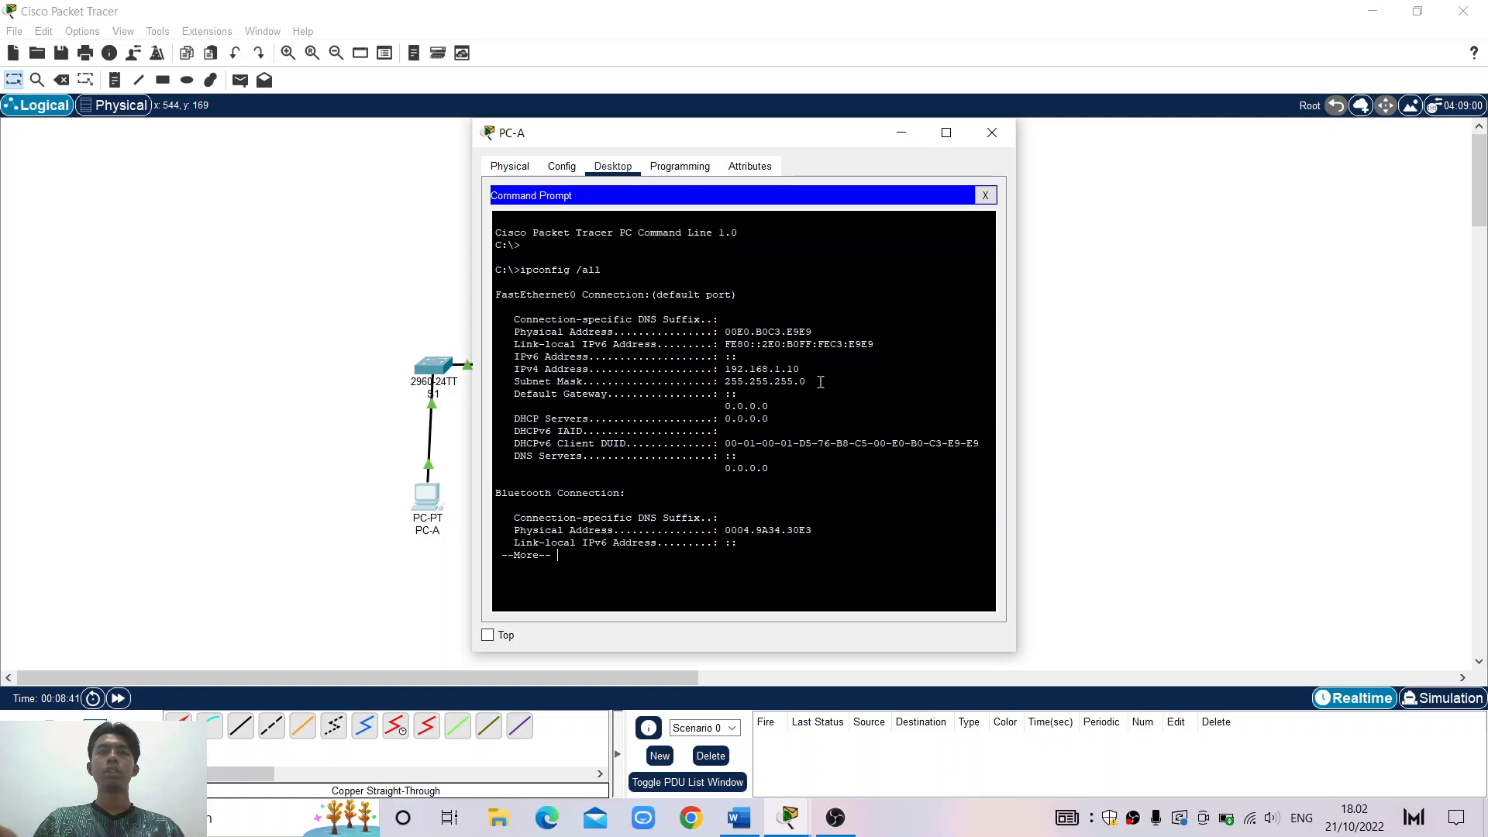
{"action": "key", "text": "ctrl+c"}
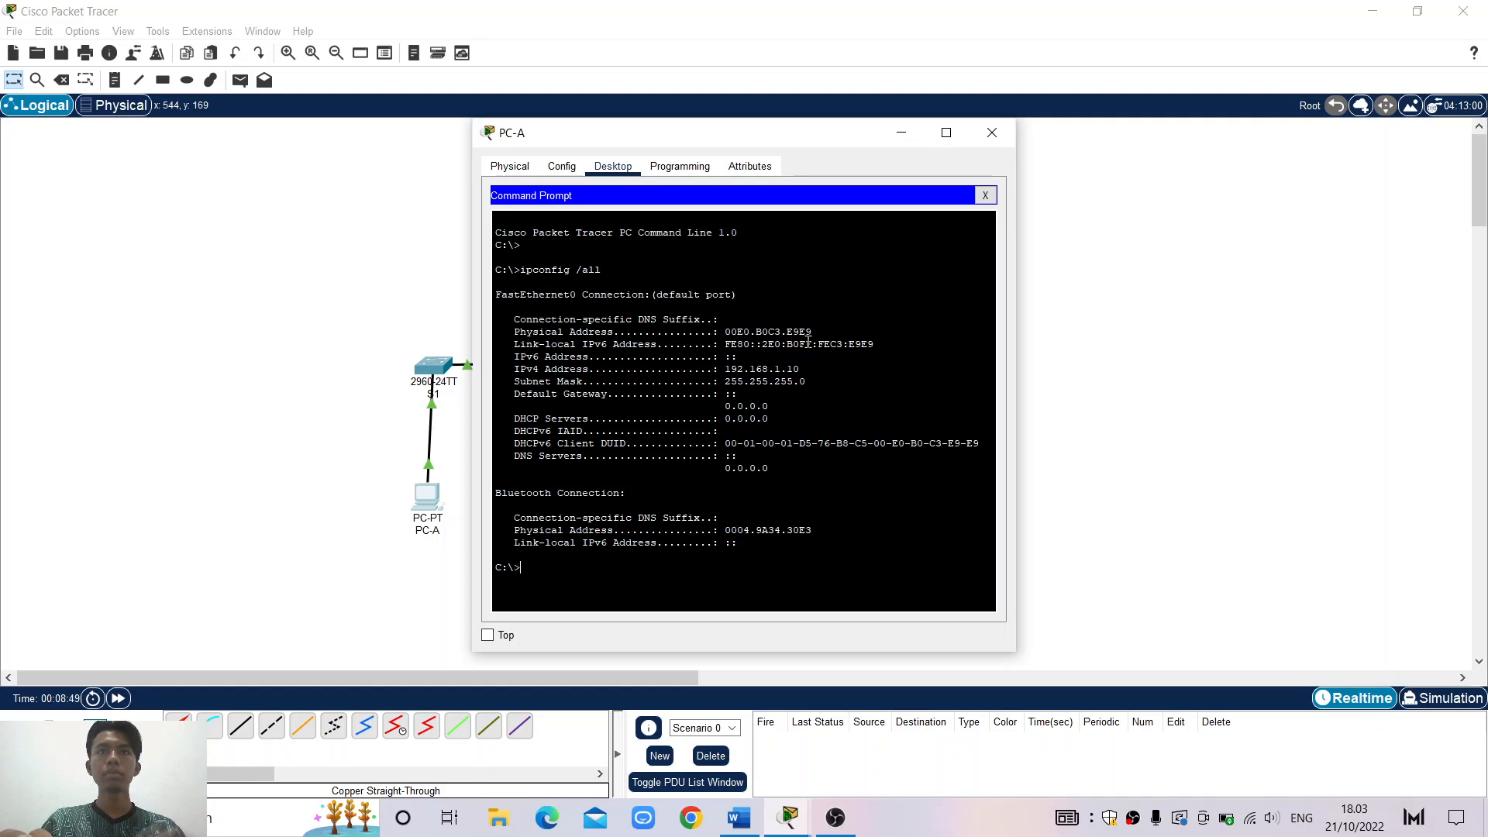
Rerun ipconfig /all and check the 192.168.1.10 address and 255.255.255.0 mask lines
{"action": "type", "text": "ip"}
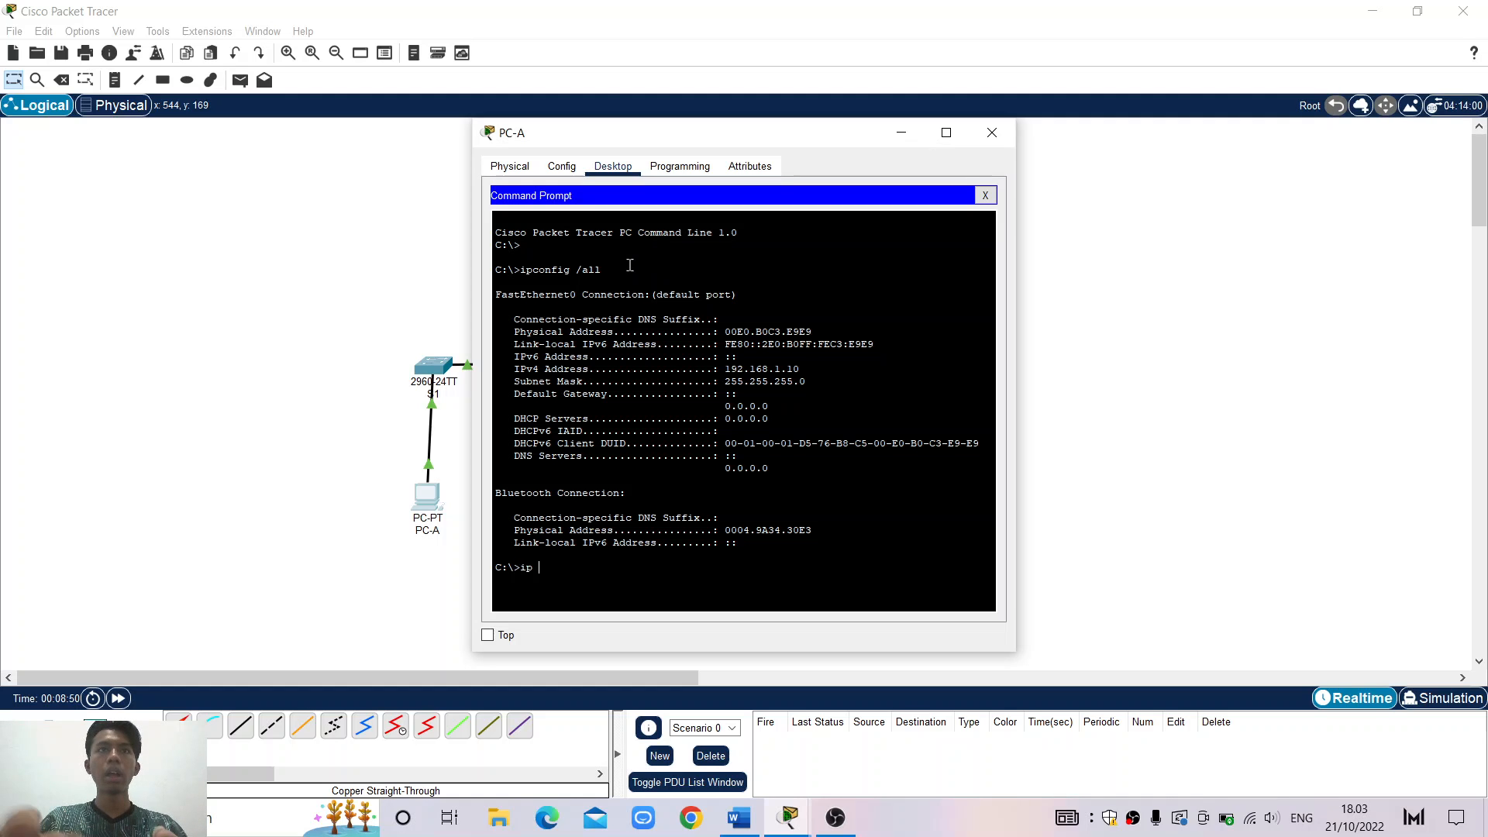
{"action": "type", "text": "config"}
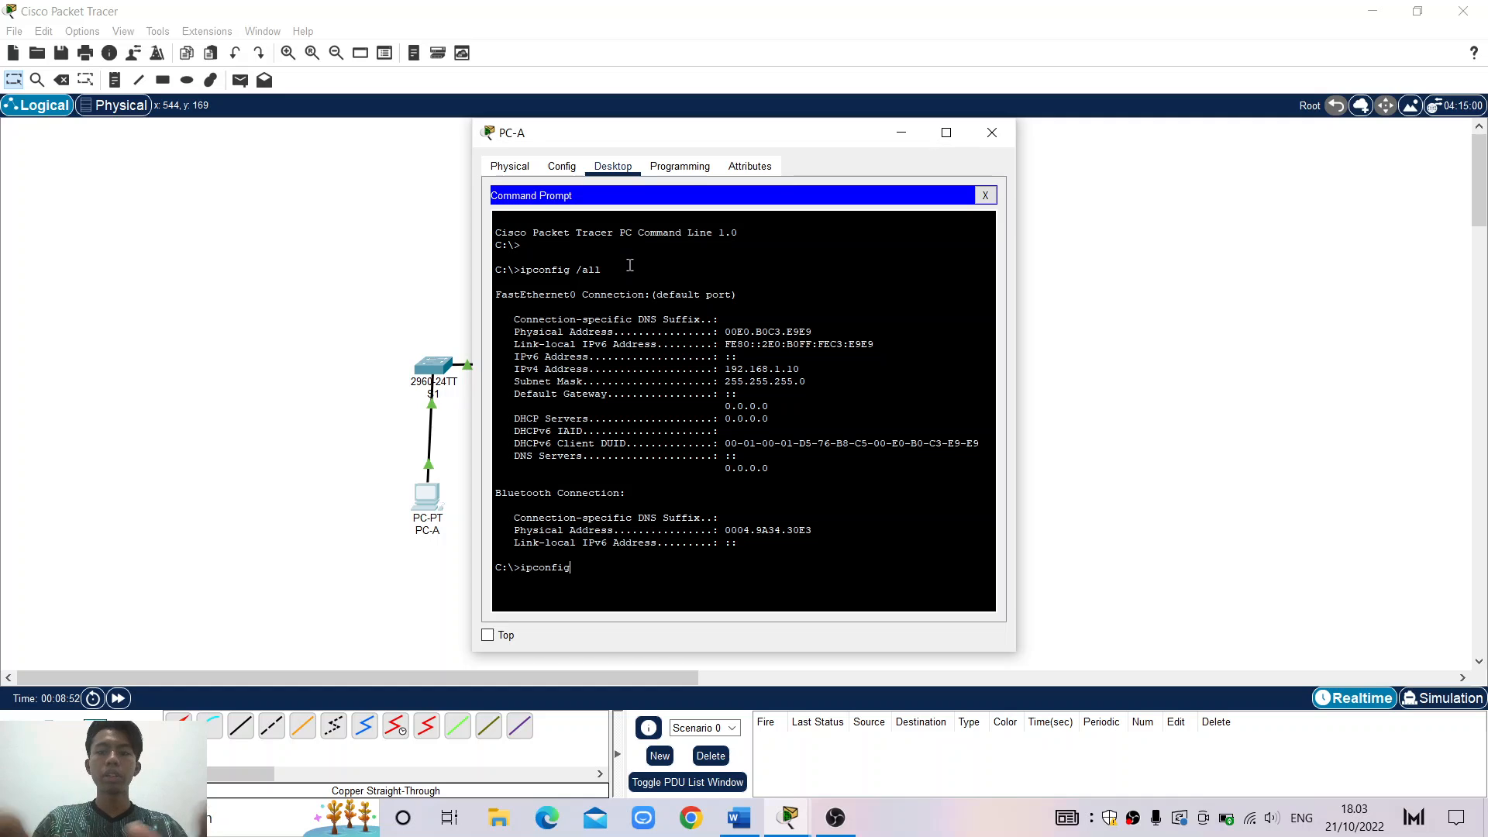
{"action": "type", "text": " /al"}
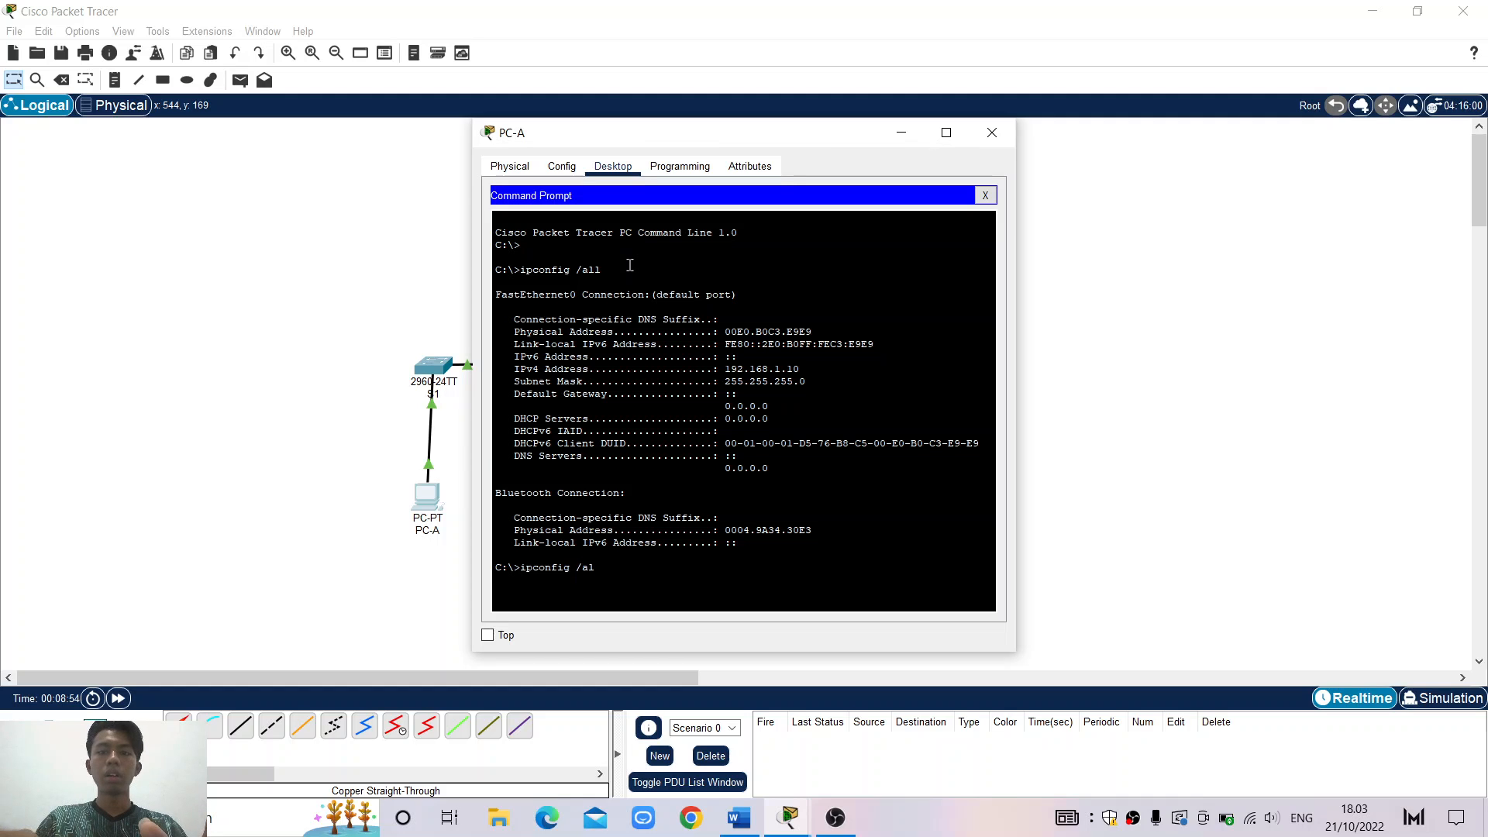
{"action": "type", "text": "l"}
{"action": "key", "text": "Return"}
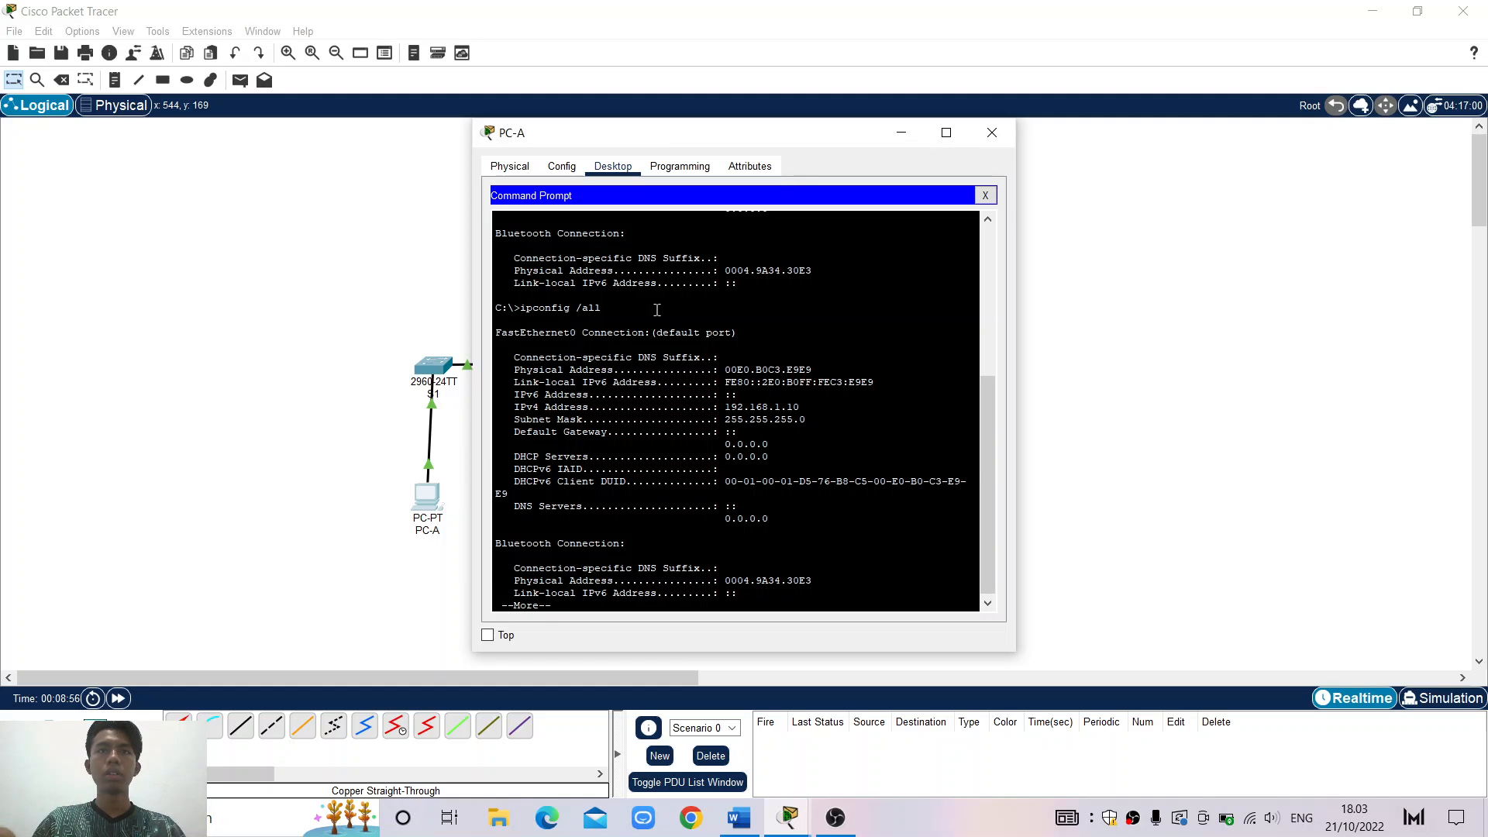
{"action": "key", "text": "Return"}
{"action": "key", "text": "Return"}
{"action": "key", "text": "Return"}
{"action": "key", "text": "Return"}
{"action": "key", "text": "Return"}
{"action": "key", "text": "Return"}
{"action": "key", "text": "Return"}
{"action": "key", "text": "Return"}
{"action": "key", "text": "Return"}
{"action": "key", "text": "Return"}
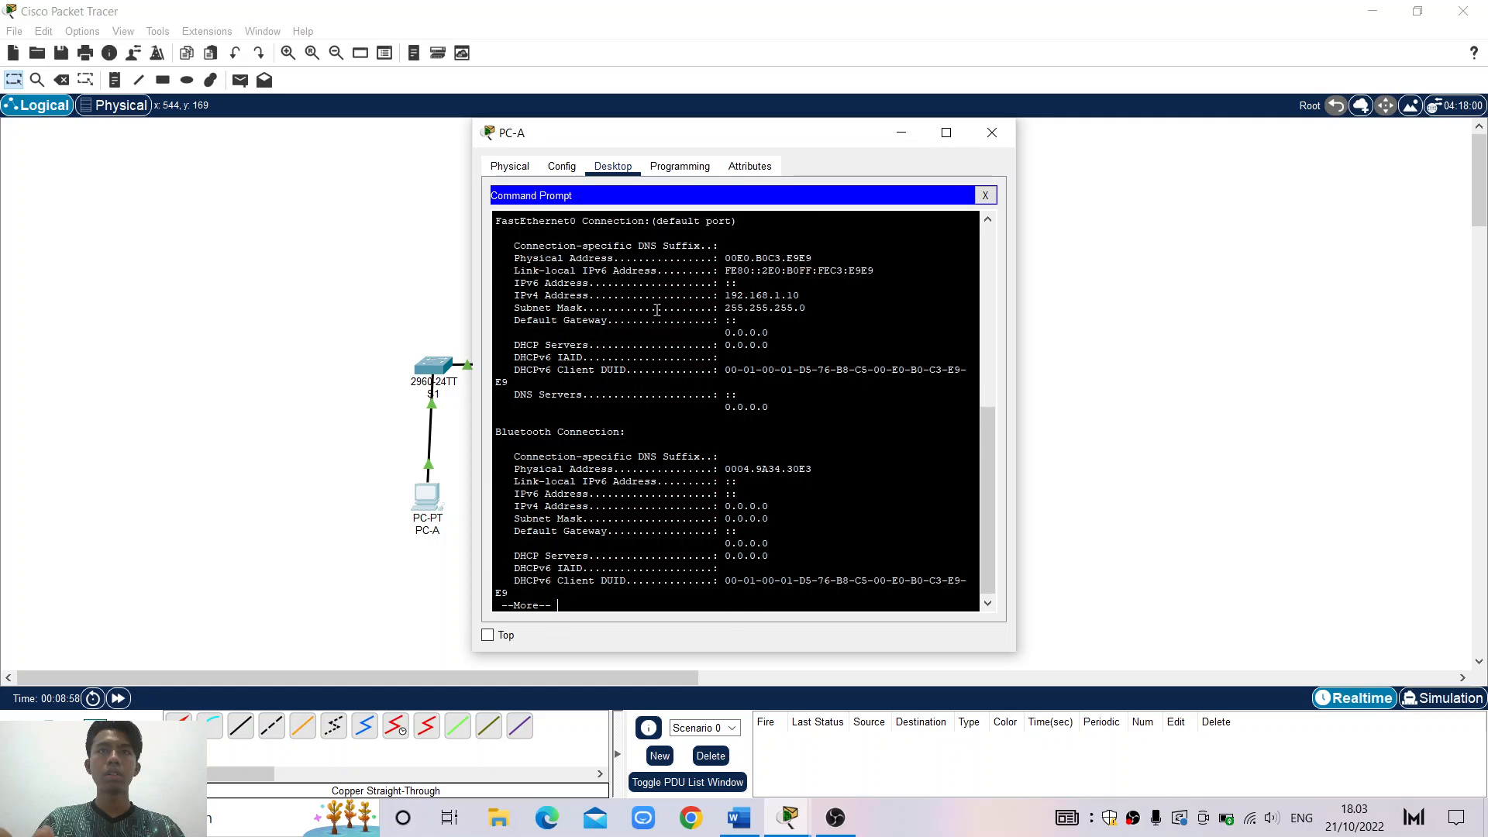
{"action": "key", "text": "Return"}
{"action": "key", "text": "Return"}
{"action": "key", "text": "Return"}
{"action": "key", "text": "Return"}
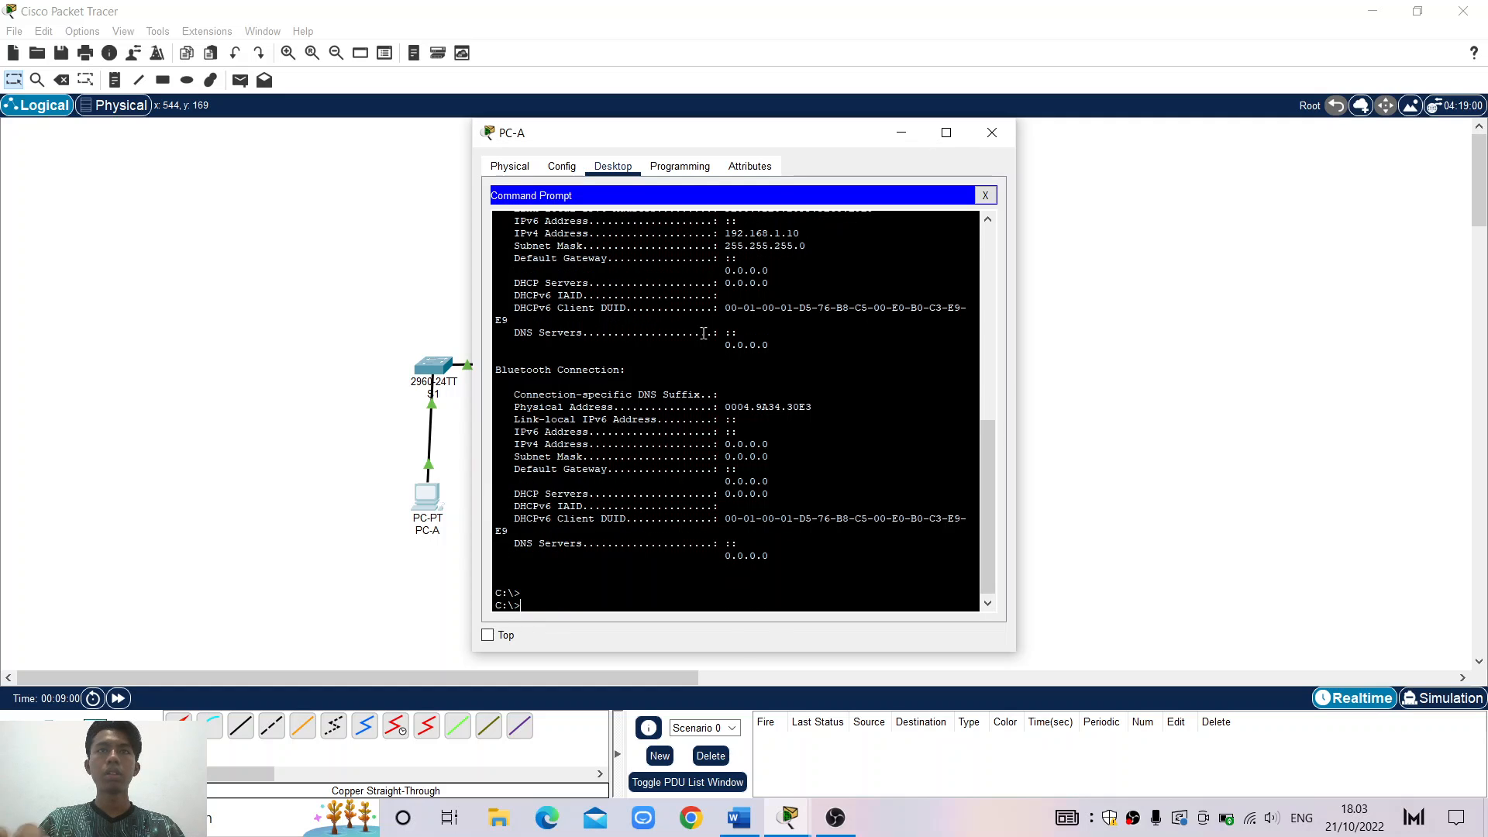
{"action": "scroll", "coordinate": [704, 334], "scroll_direction": "up", "scroll_amount": 3}
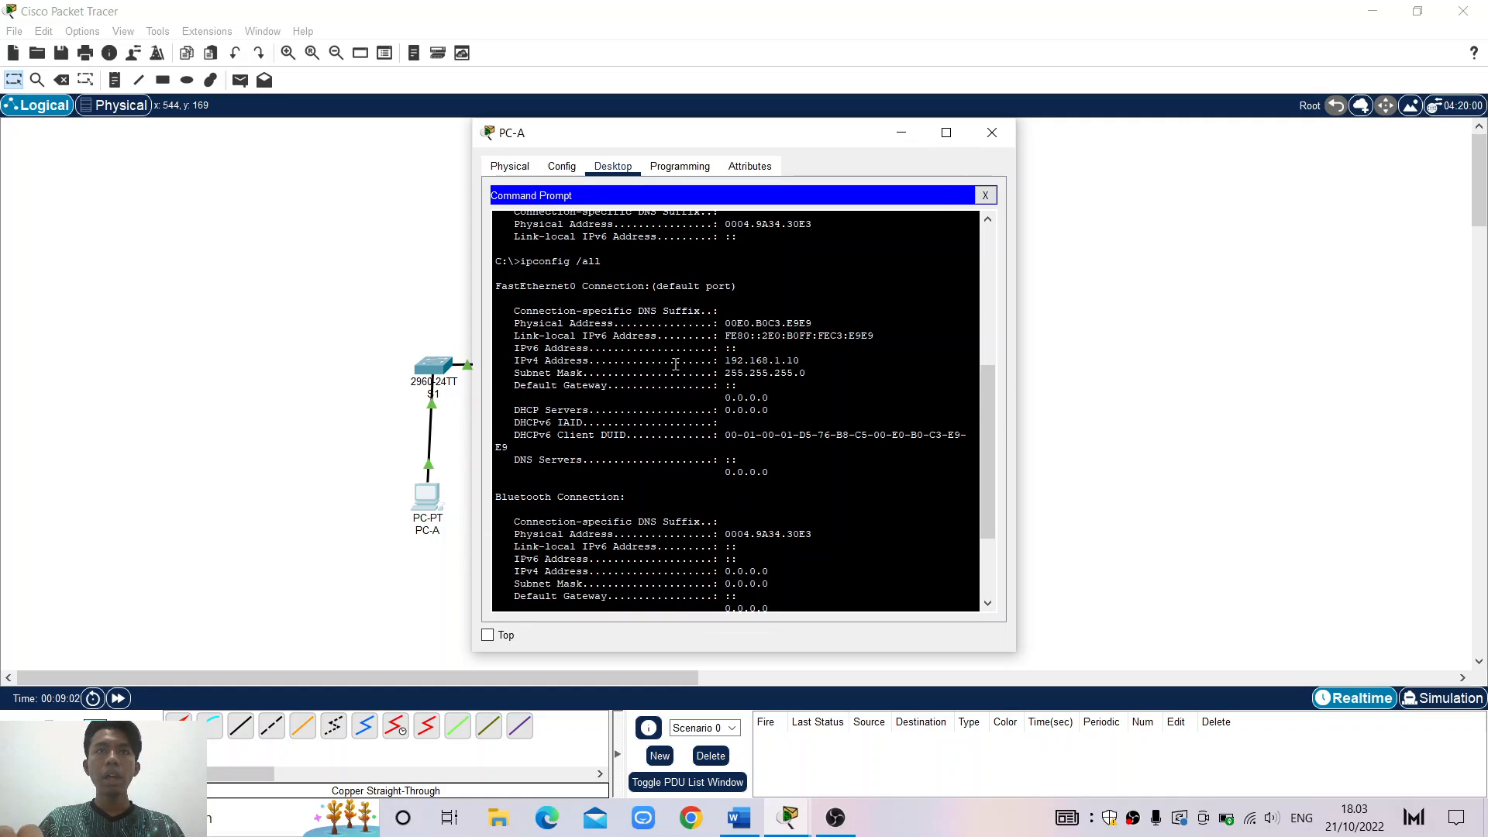
{"action": "left_click_drag", "start_coordinate": [729, 360], "coordinate": [818, 354]}
{"action": "left_click_drag", "start_coordinate": [583, 373], "coordinate": [806, 373]}
{"action": "left_click", "coordinate": [806, 372]}
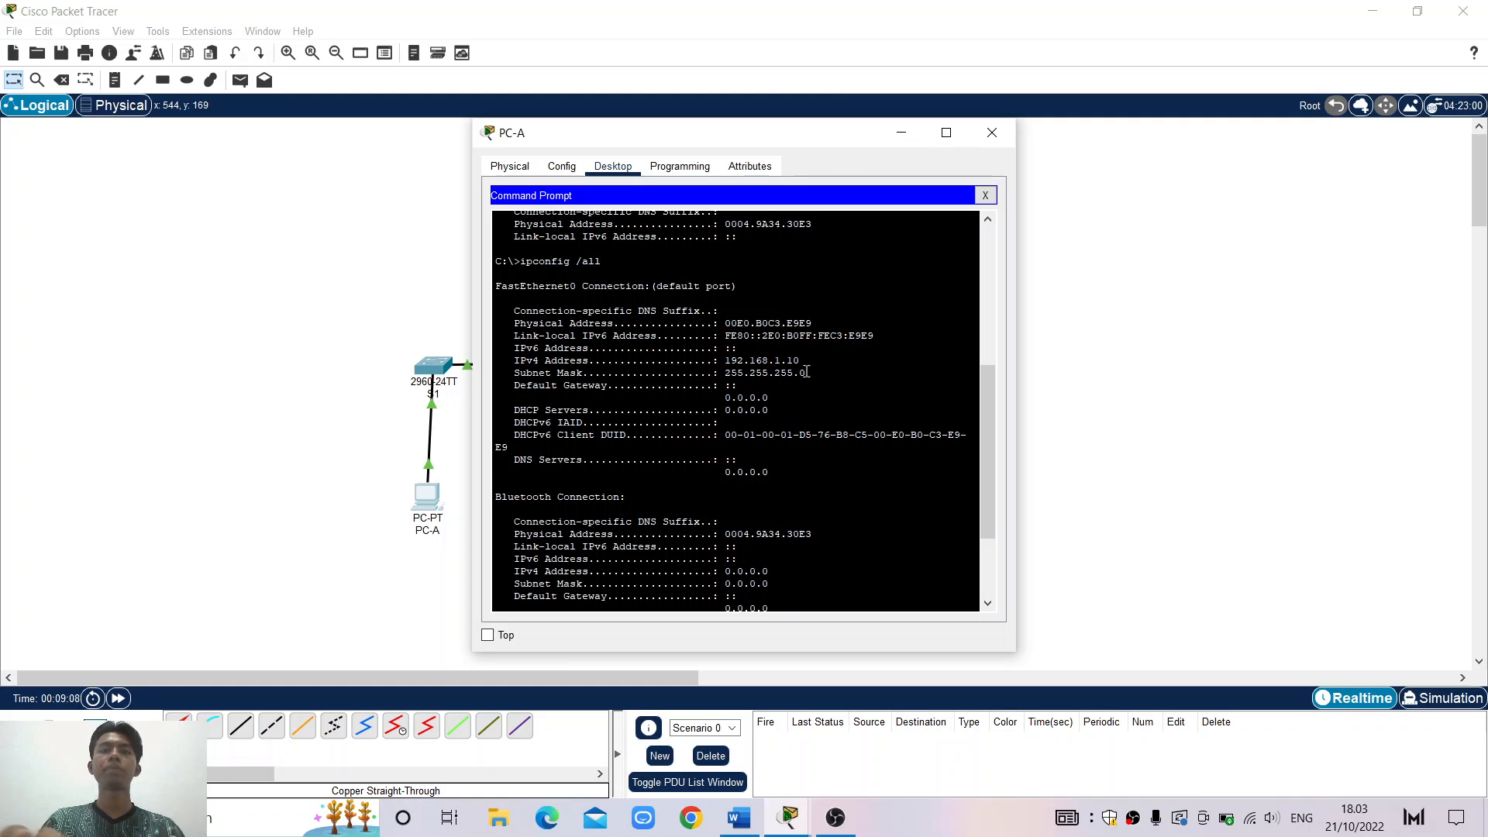
{"action": "scroll", "coordinate": [806, 372], "scroll_direction": "down", "scroll_amount": 1}
{"action": "scroll", "coordinate": [806, 372], "scroll_direction": "down", "scroll_amount": 2}
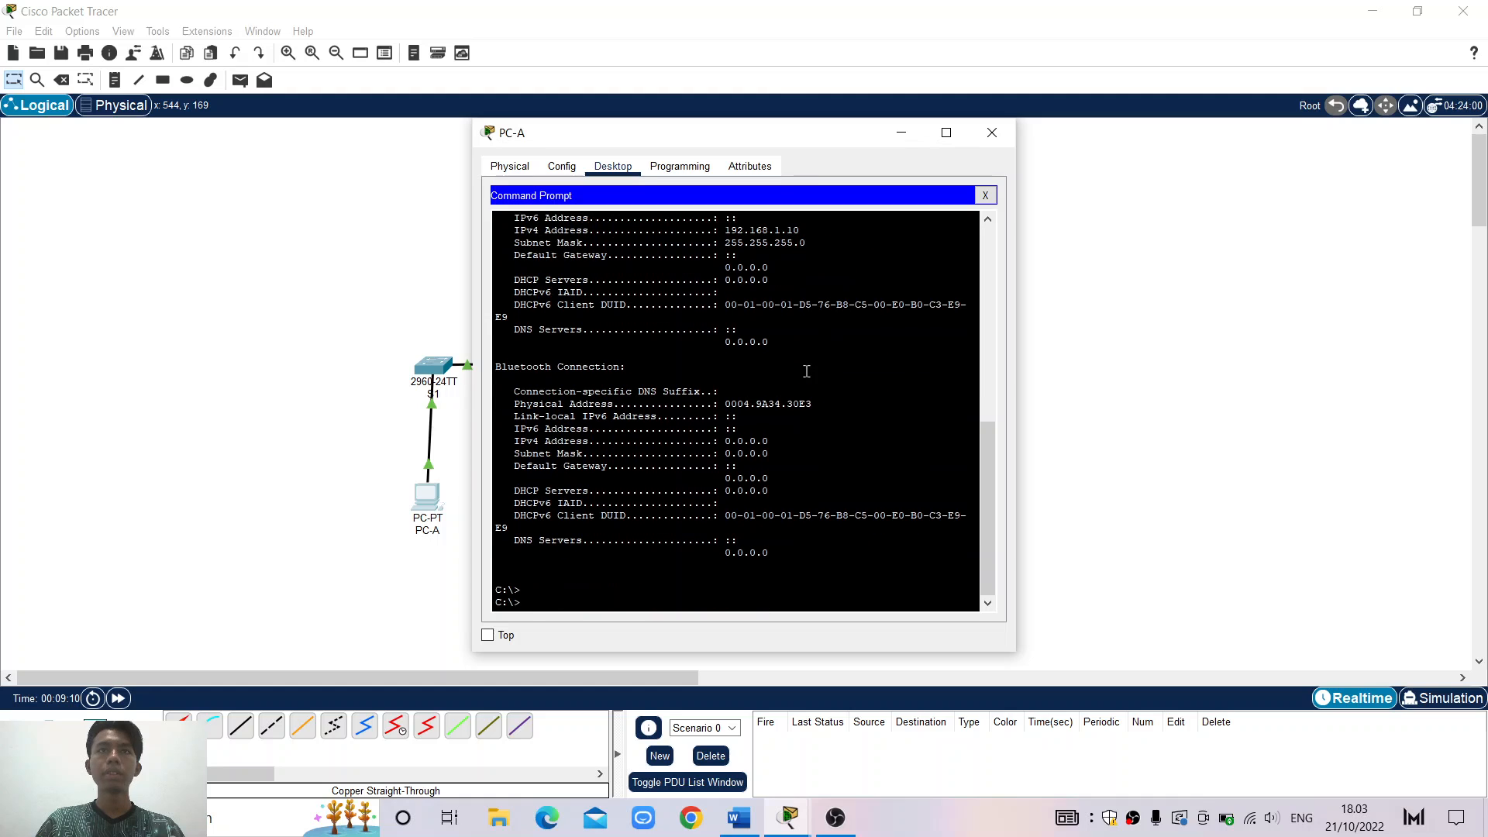
{"action": "left_click", "coordinate": [992, 132]}
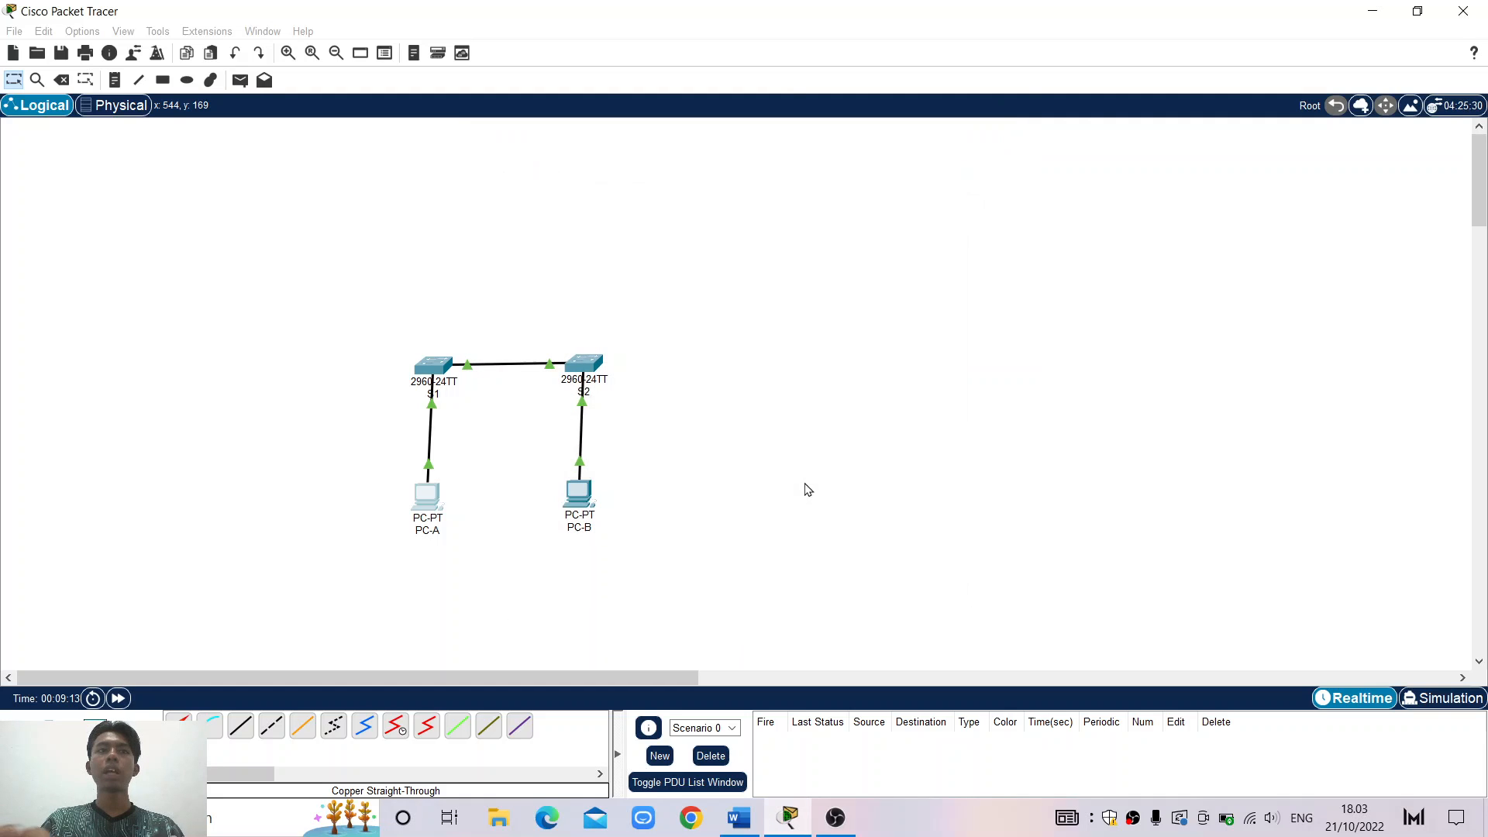
Run ipconfig /all on PC-B and check its 192.168.1.11 address and 255.255.255.0 mask
{"action": "left_click", "coordinate": [577, 500]}
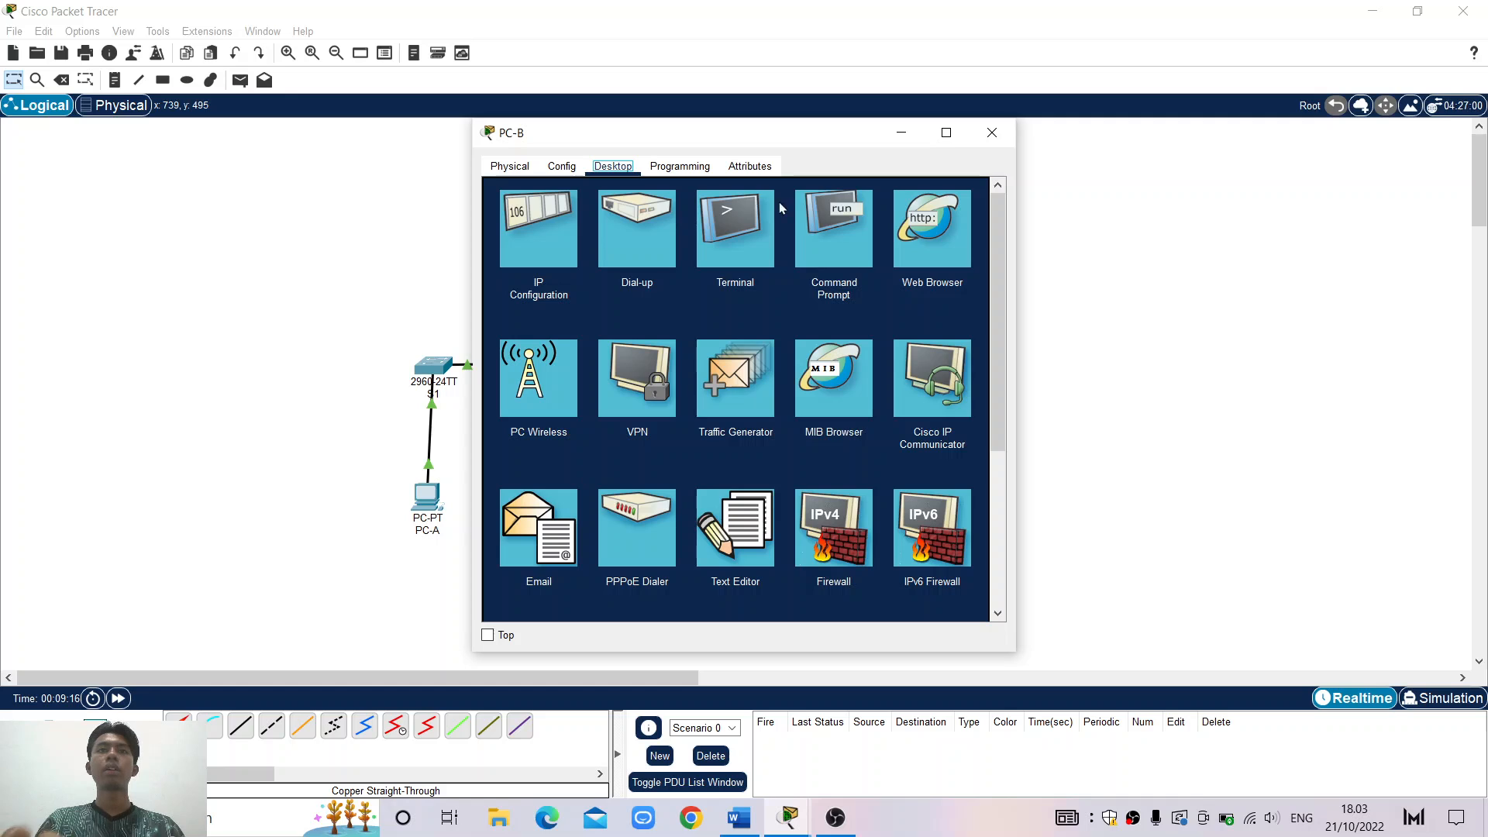
{"action": "left_click", "coordinate": [807, 231]}
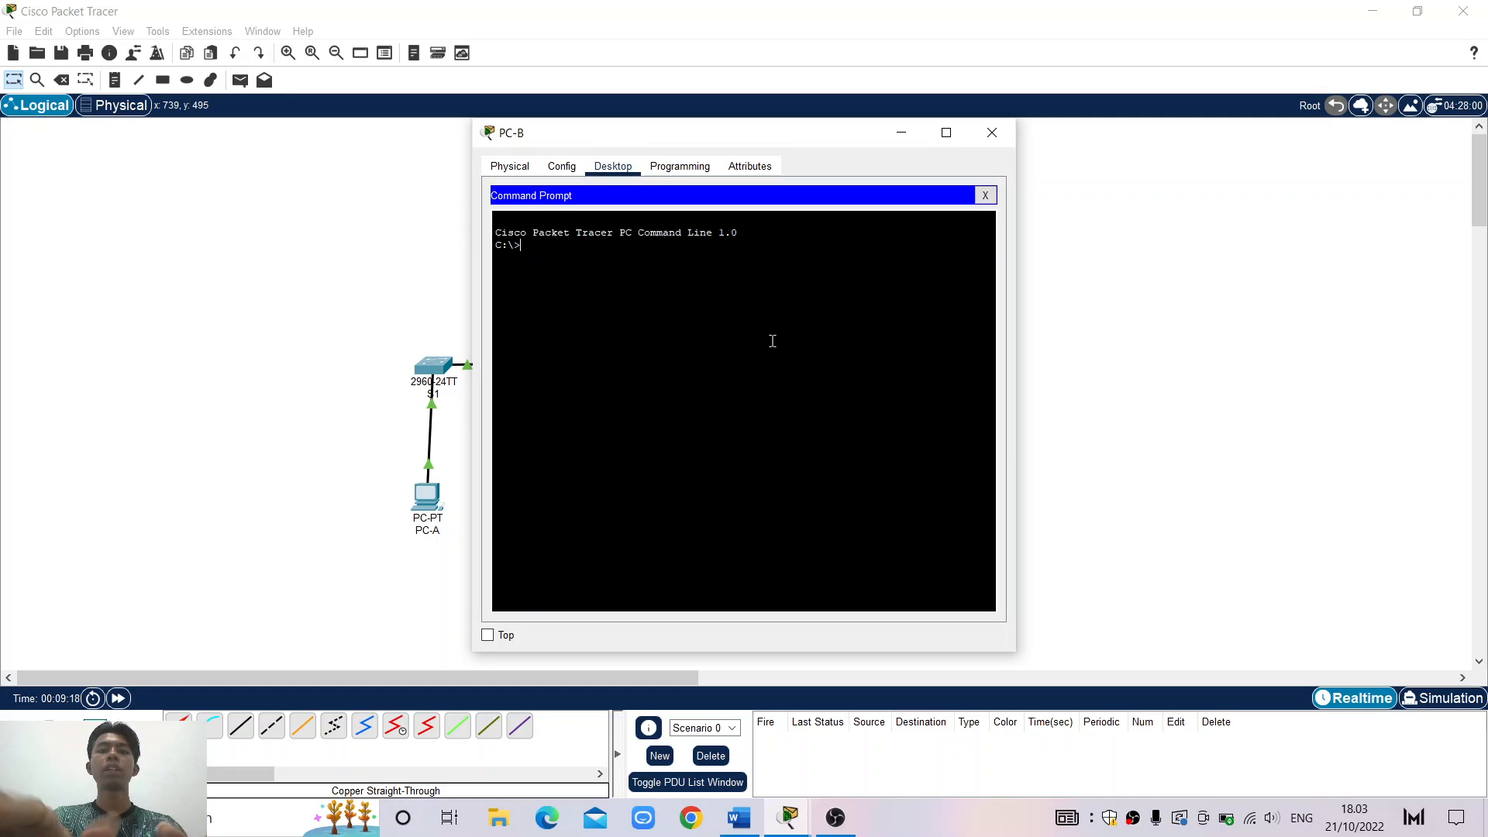
{"action": "type", "text": "ip"}
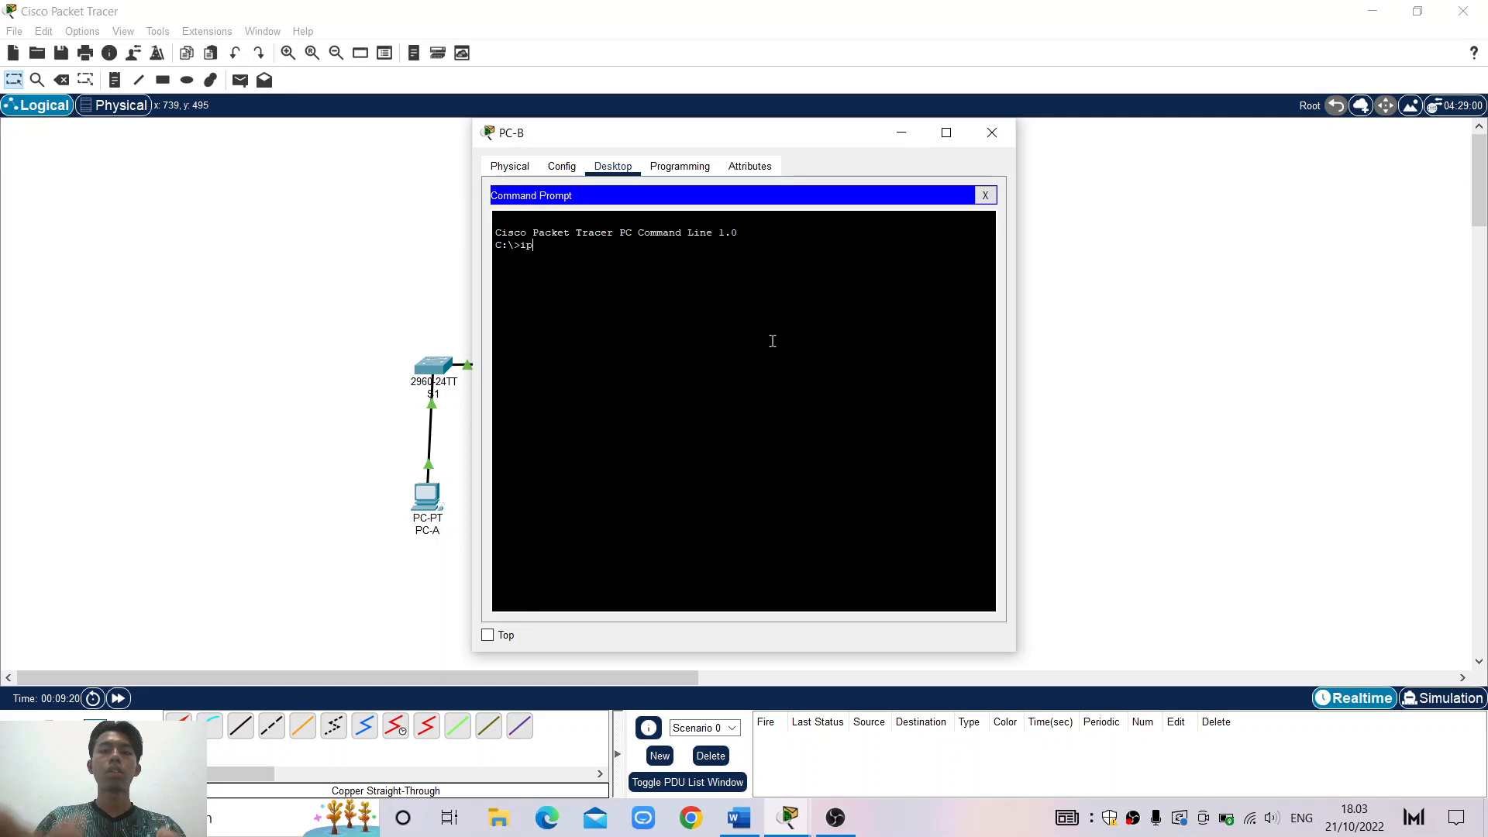
{"action": "type", "text": "config a"}
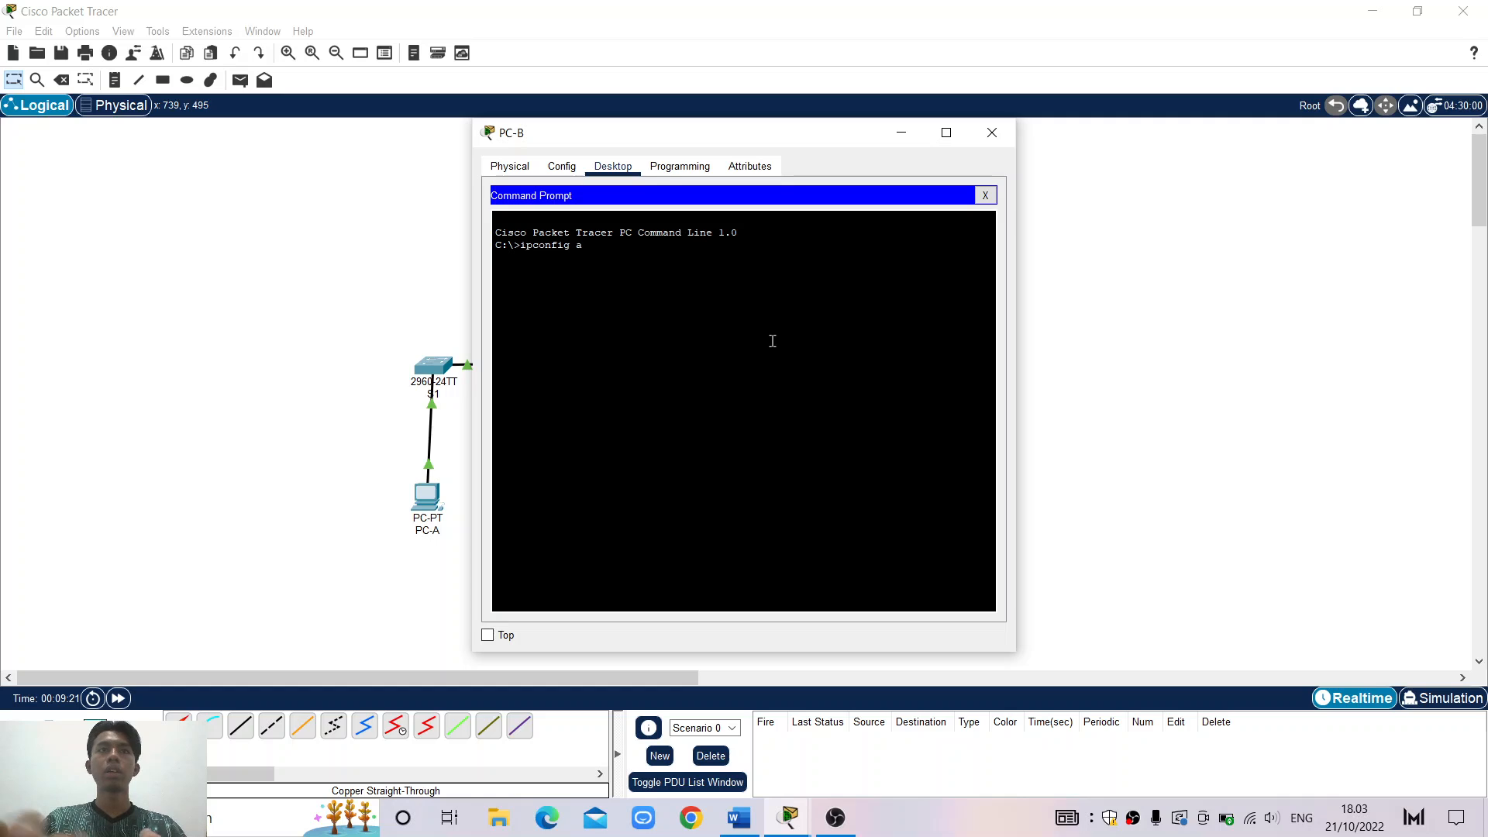
{"action": "type", "text": "ll"}
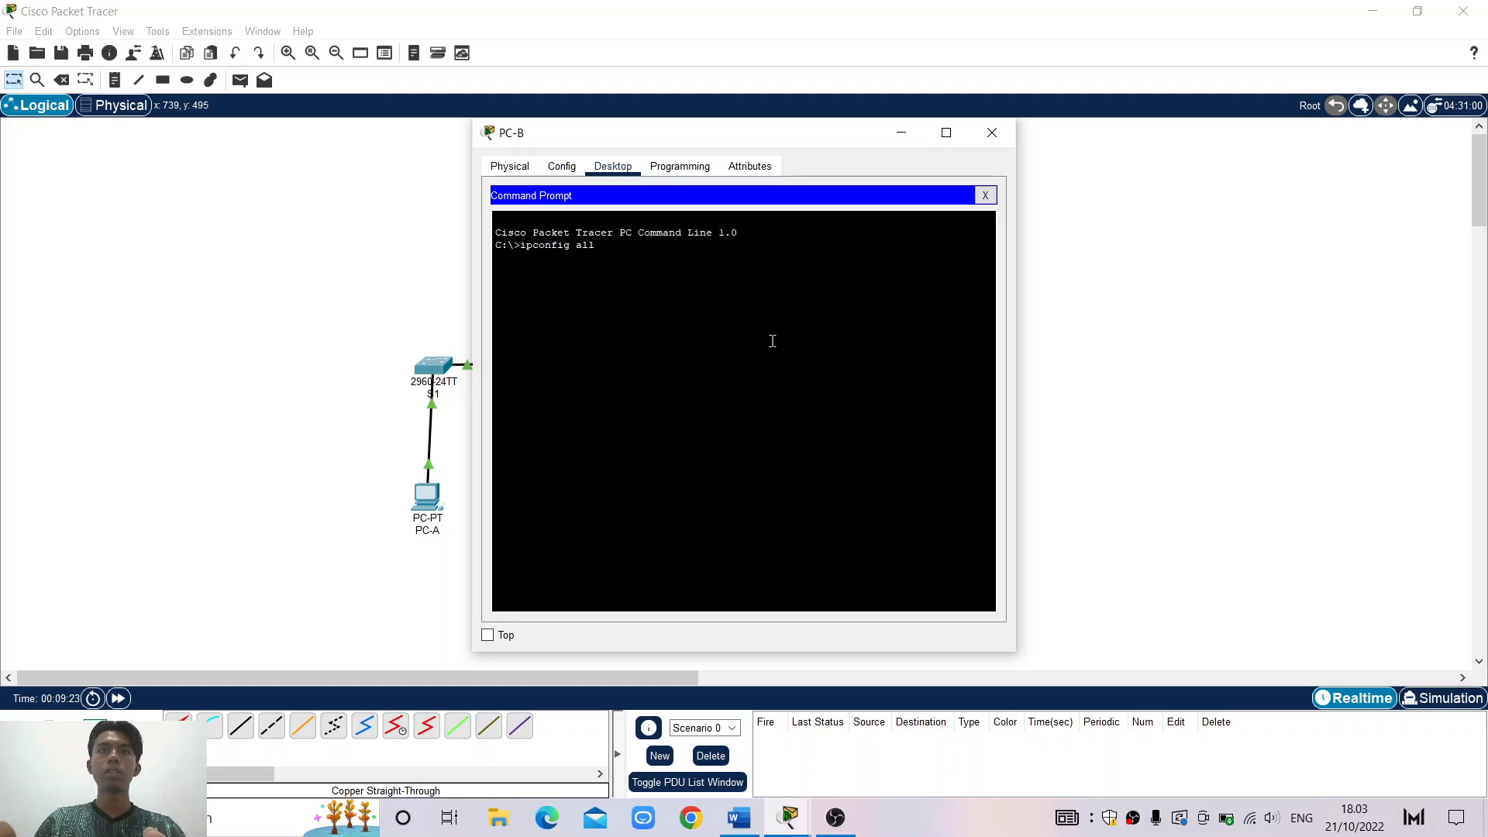
{"action": "key", "text": "Left"}
{"action": "key", "text": "Left"}
{"action": "key", "text": "Left"}
{"action": "type", "text": "/"}
{"action": "key", "text": "Return"}
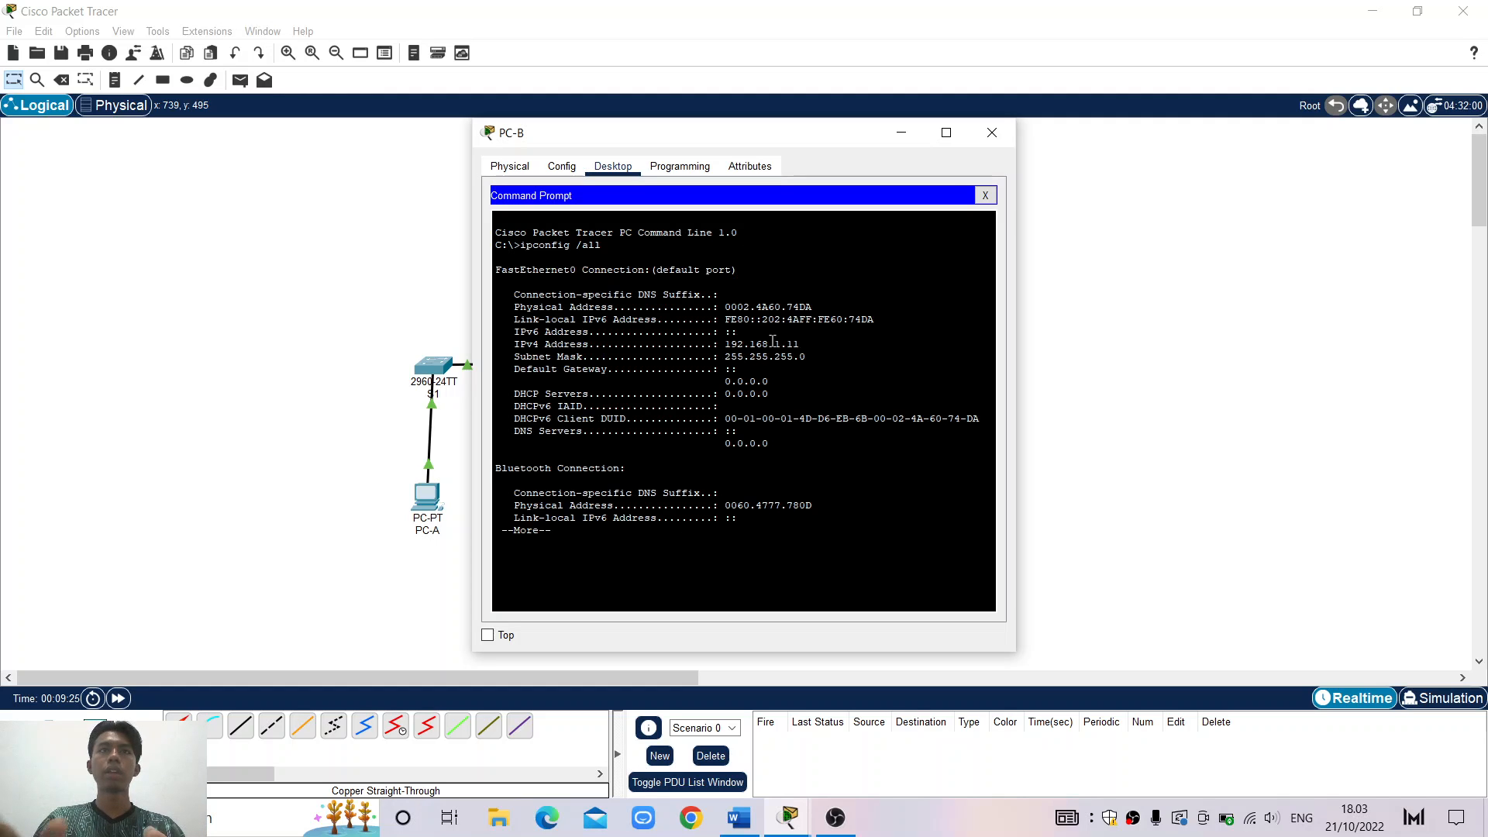
{"action": "key", "text": "space"}
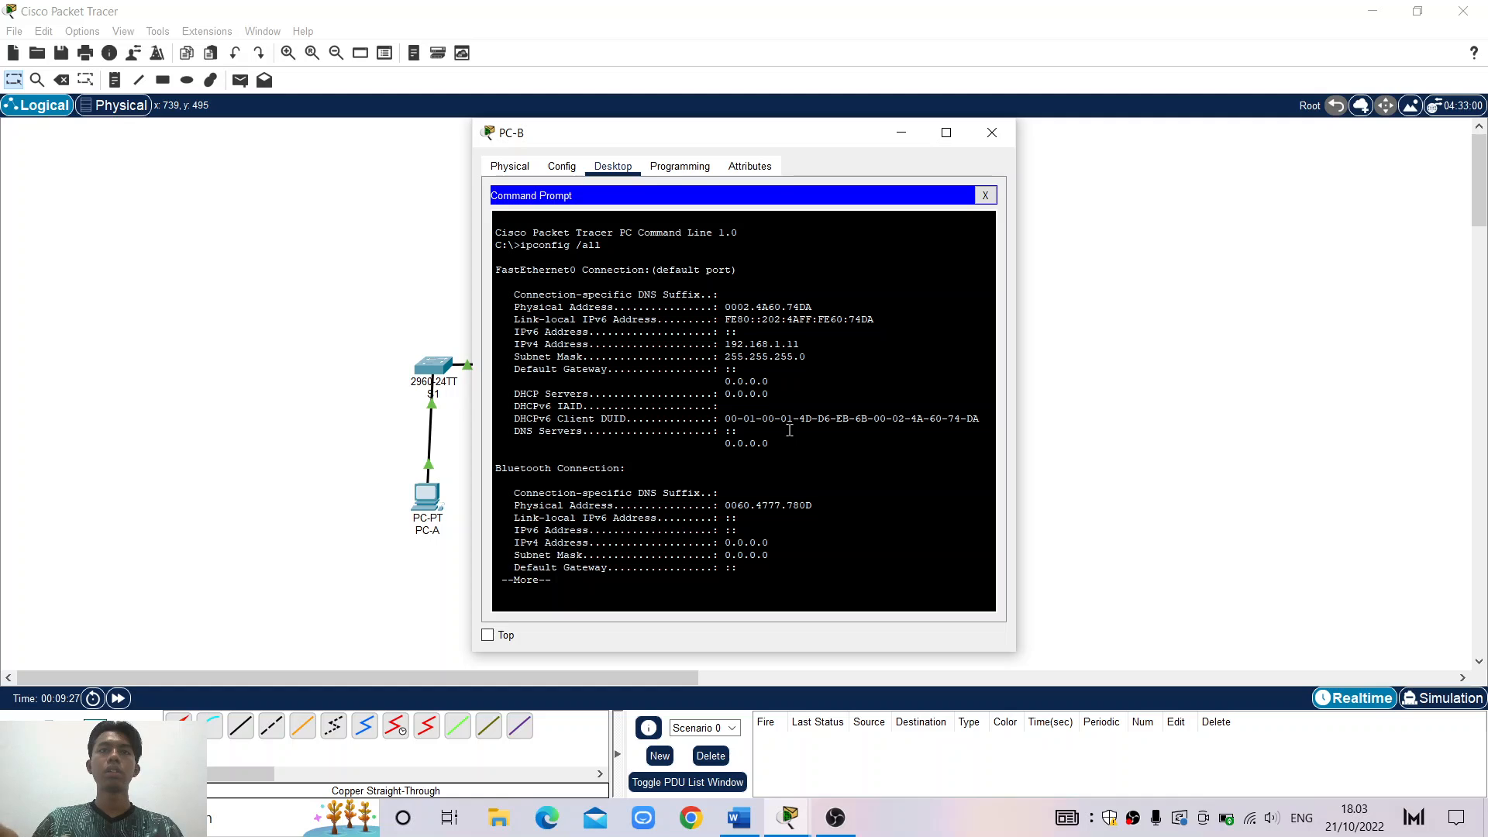
{"action": "key", "text": "Return"}
{"action": "key", "text": "Return"}
{"action": "key", "text": "Return"}
{"action": "key", "text": "Return"}
{"action": "key", "text": "Return"}
{"action": "key", "text": "Return"}
{"action": "key", "text": "Return"}
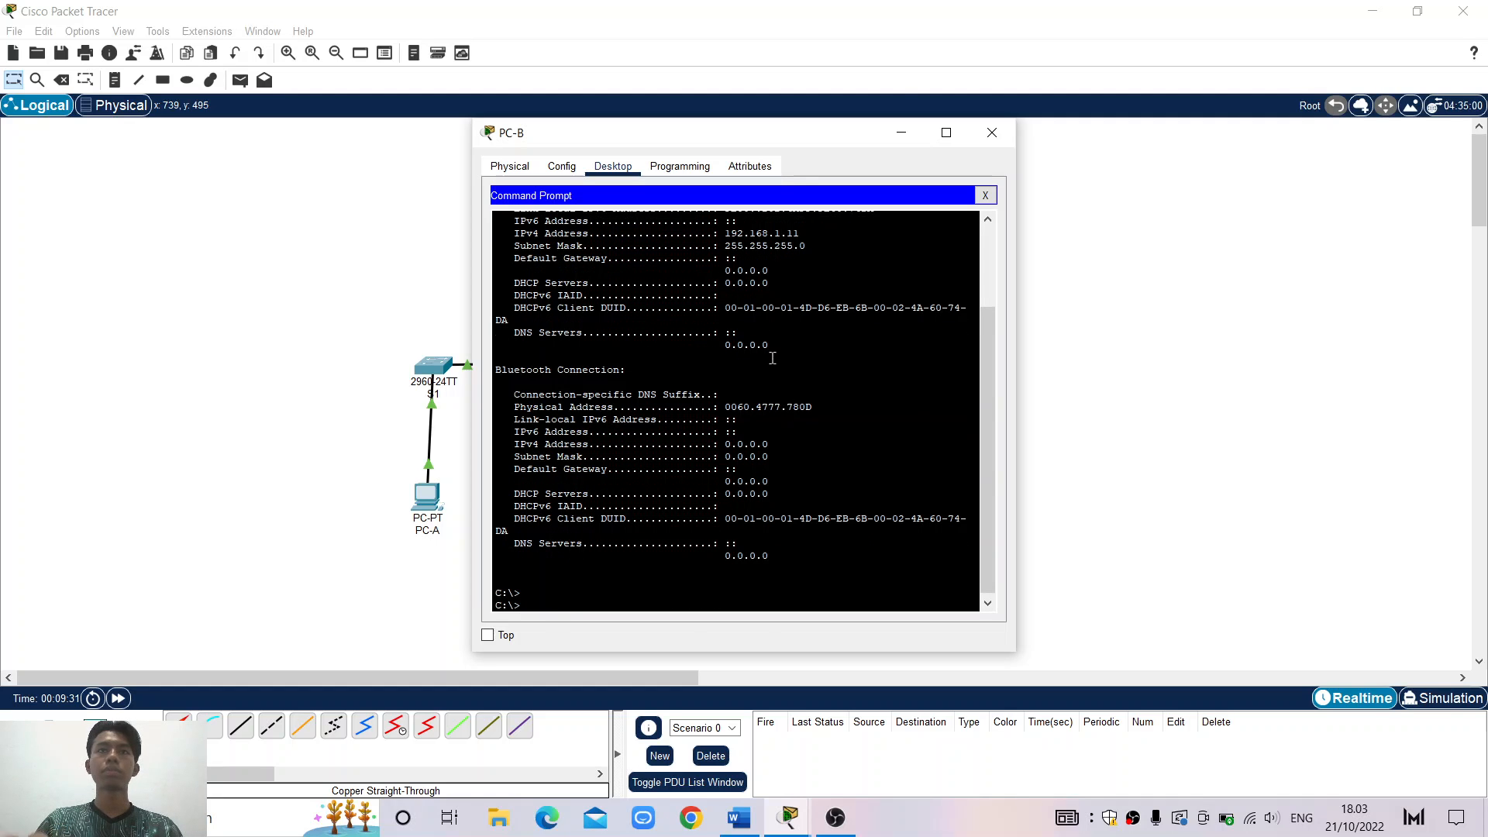
{"action": "scroll", "coordinate": [772, 358], "scroll_direction": "up", "scroll_amount": 3}
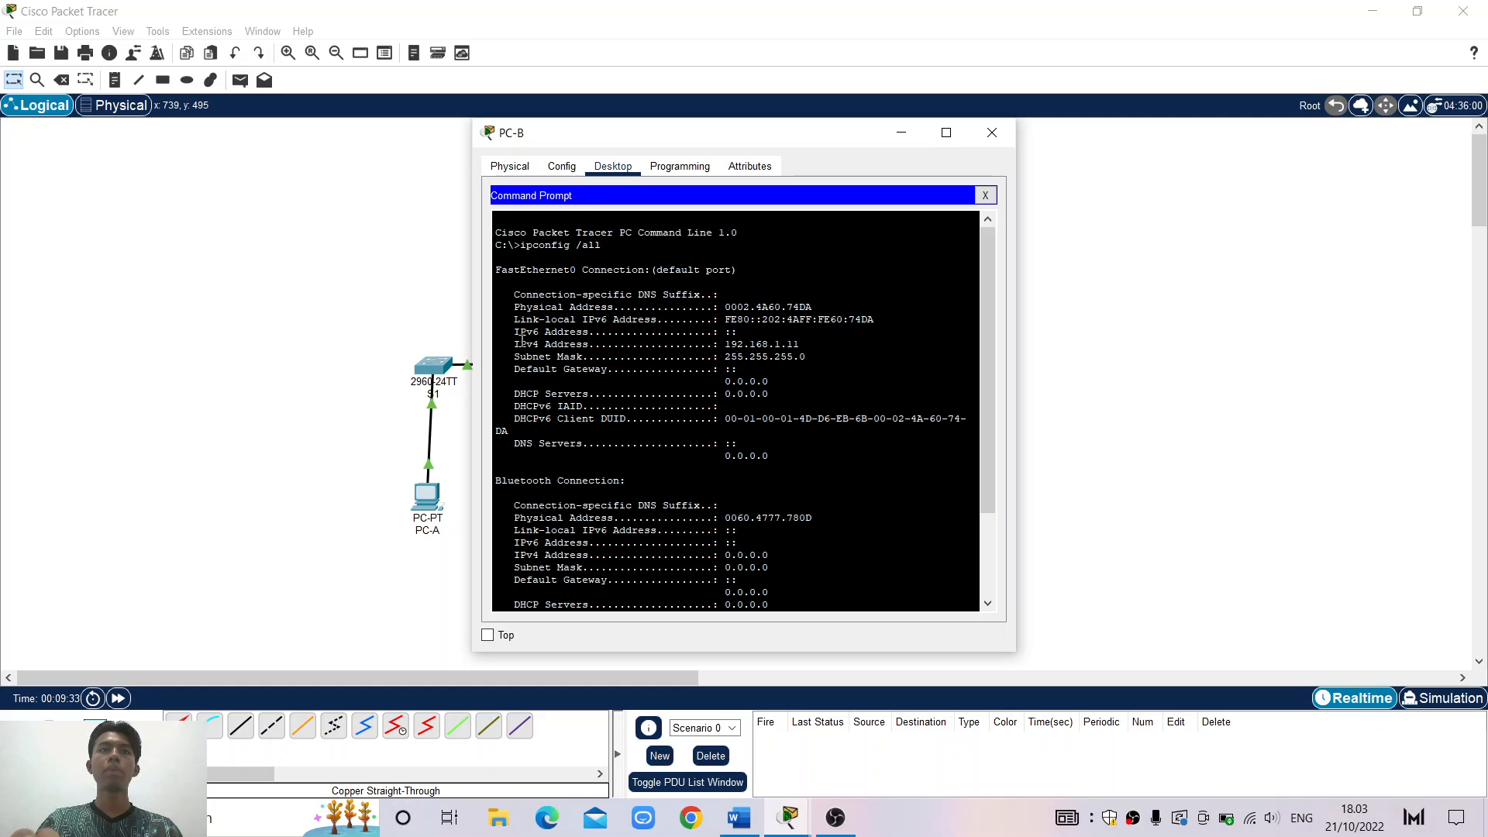
{"action": "left_click_drag", "start_coordinate": [519, 343], "coordinate": [856, 348]}
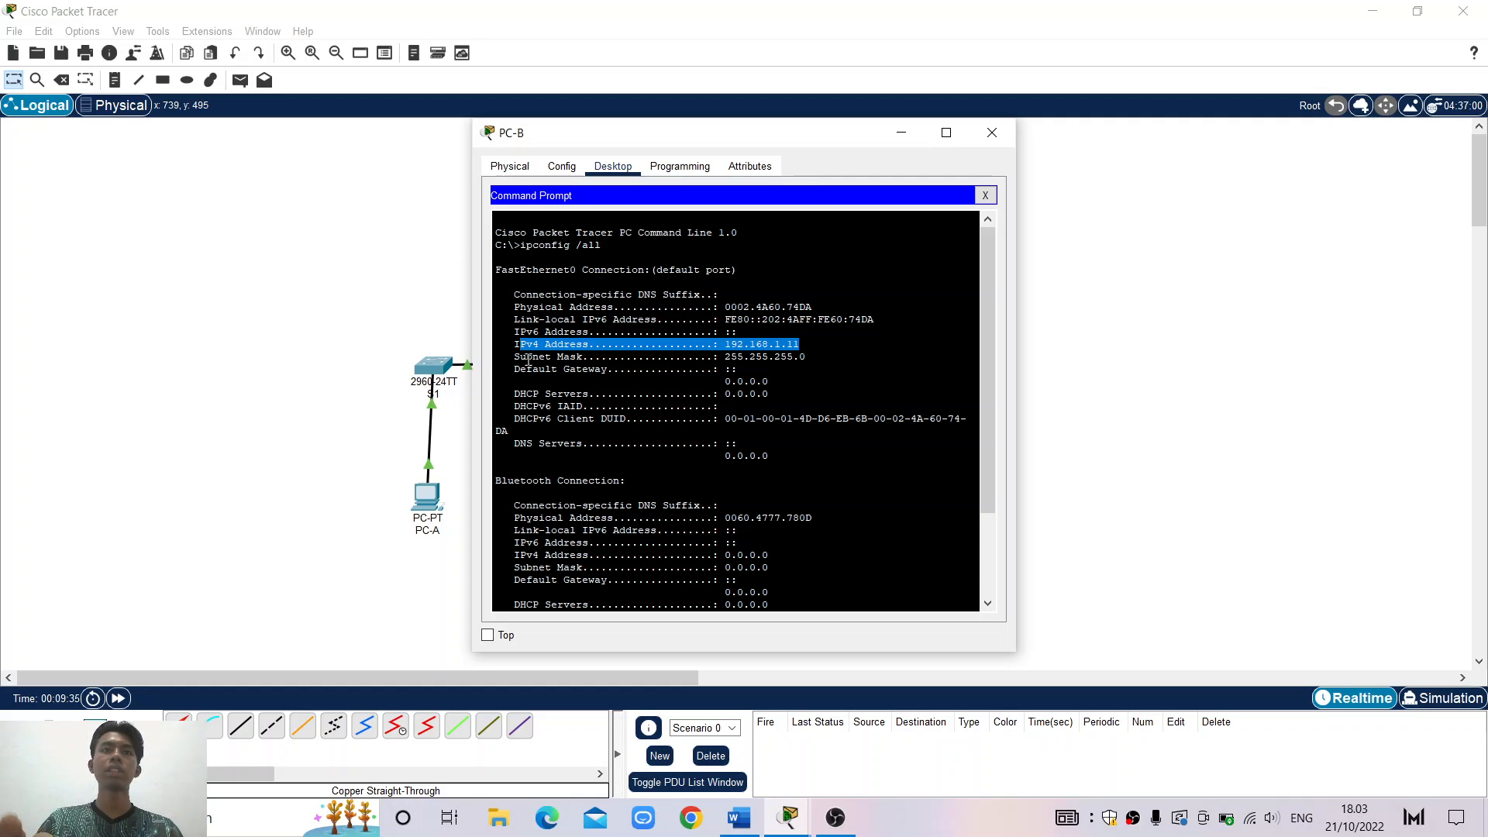
{"action": "left_click_drag", "start_coordinate": [526, 357], "coordinate": [844, 355]}
{"action": "key", "text": "Return"}
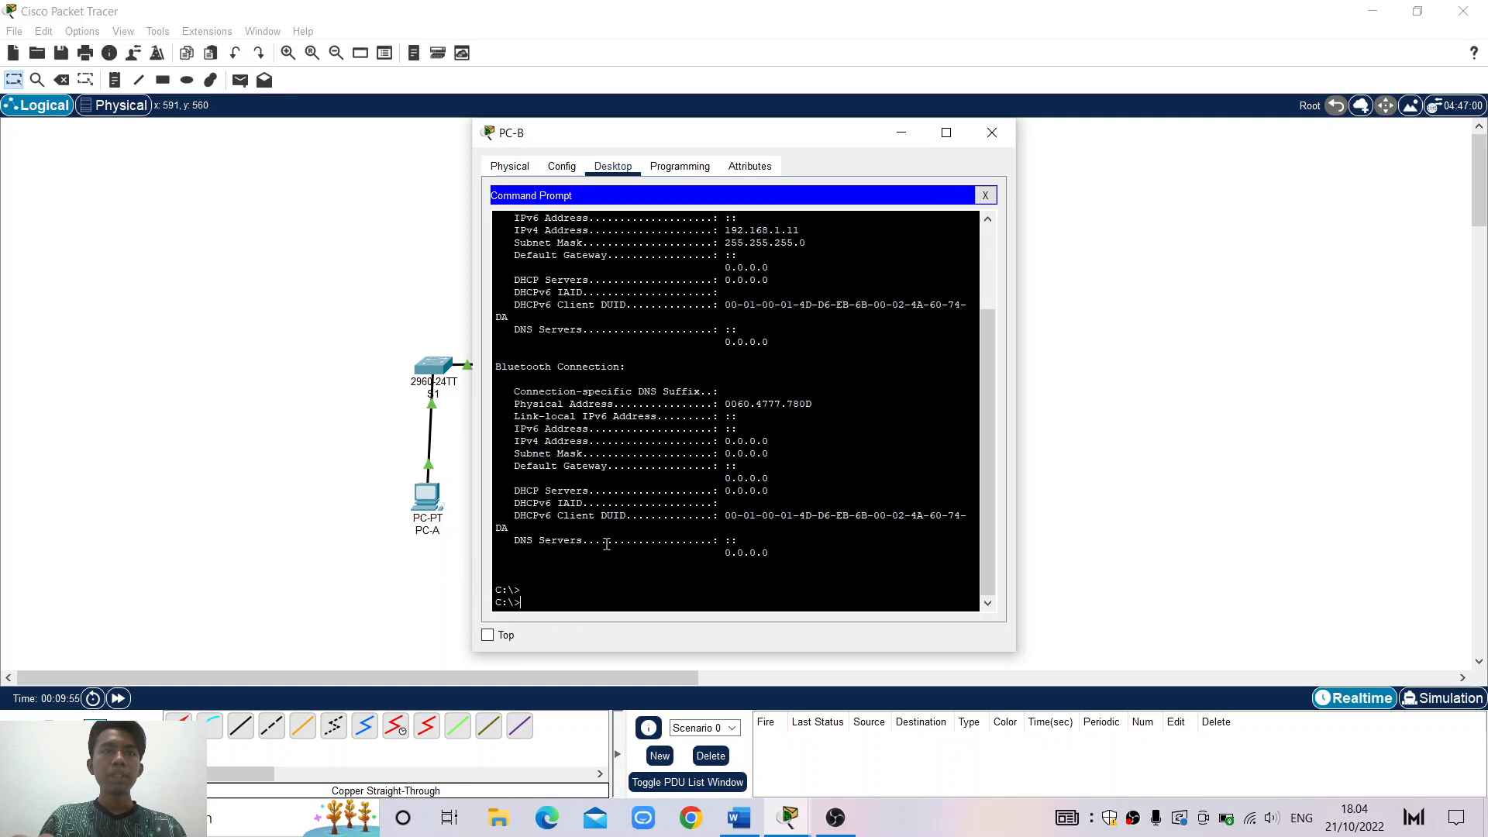
Ping 192.168.1.10 from PC-B and highlight the four successful replies
{"action": "type", "text": "pin"}
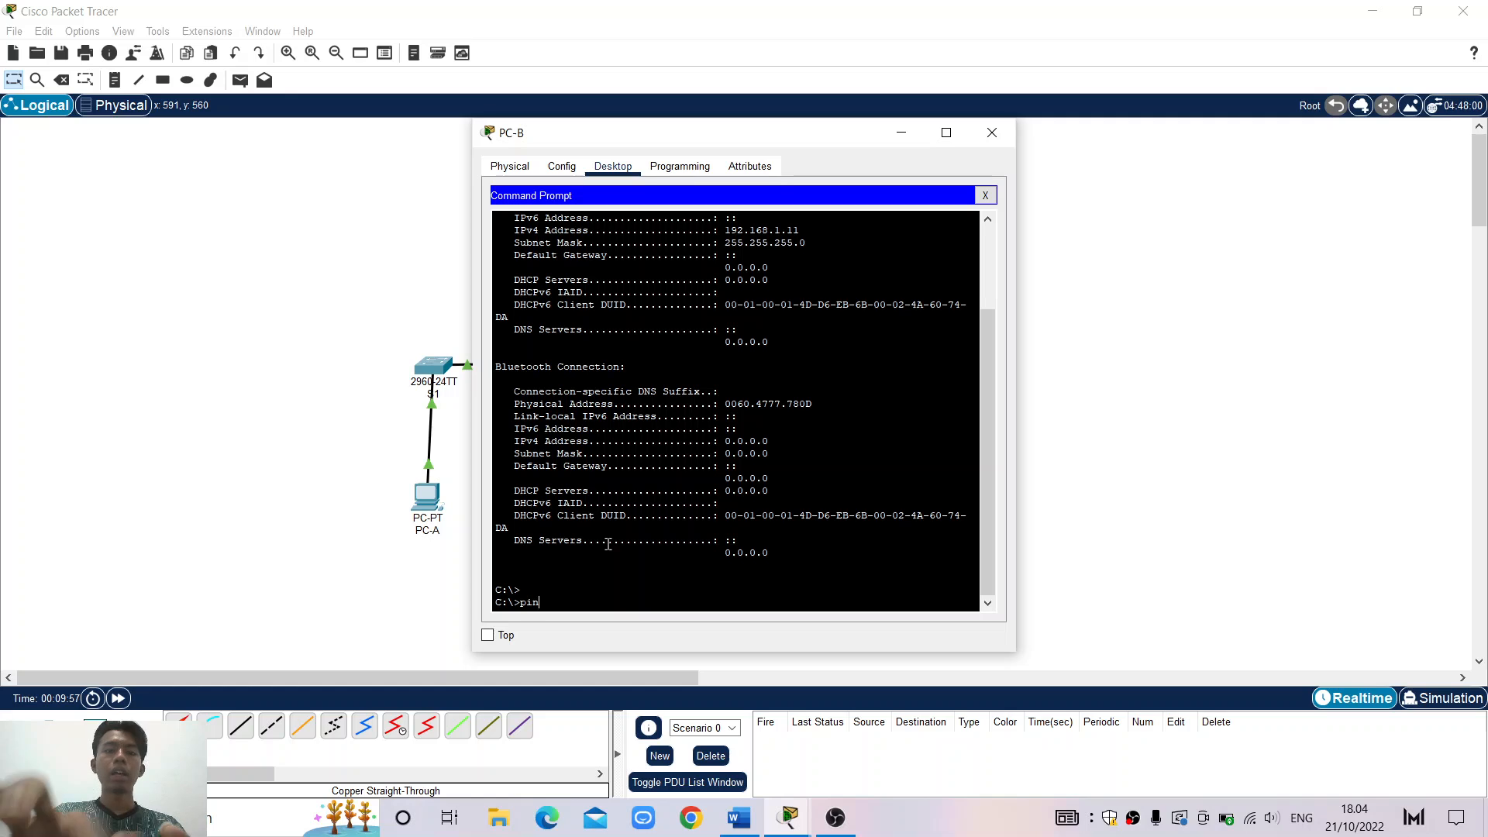
{"action": "type", "text": "g"}
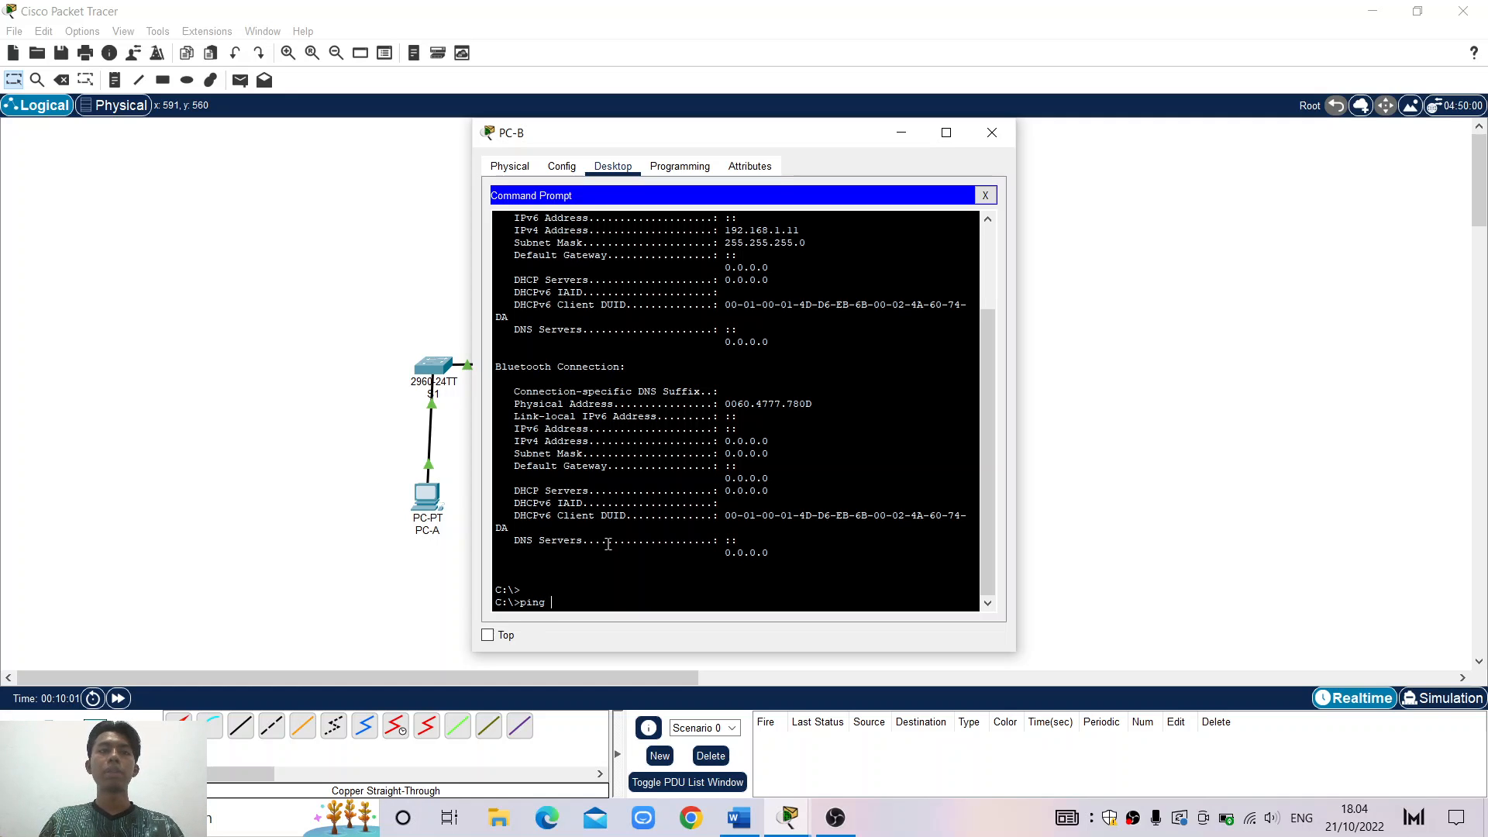
{"action": "type", "text": " 192"}
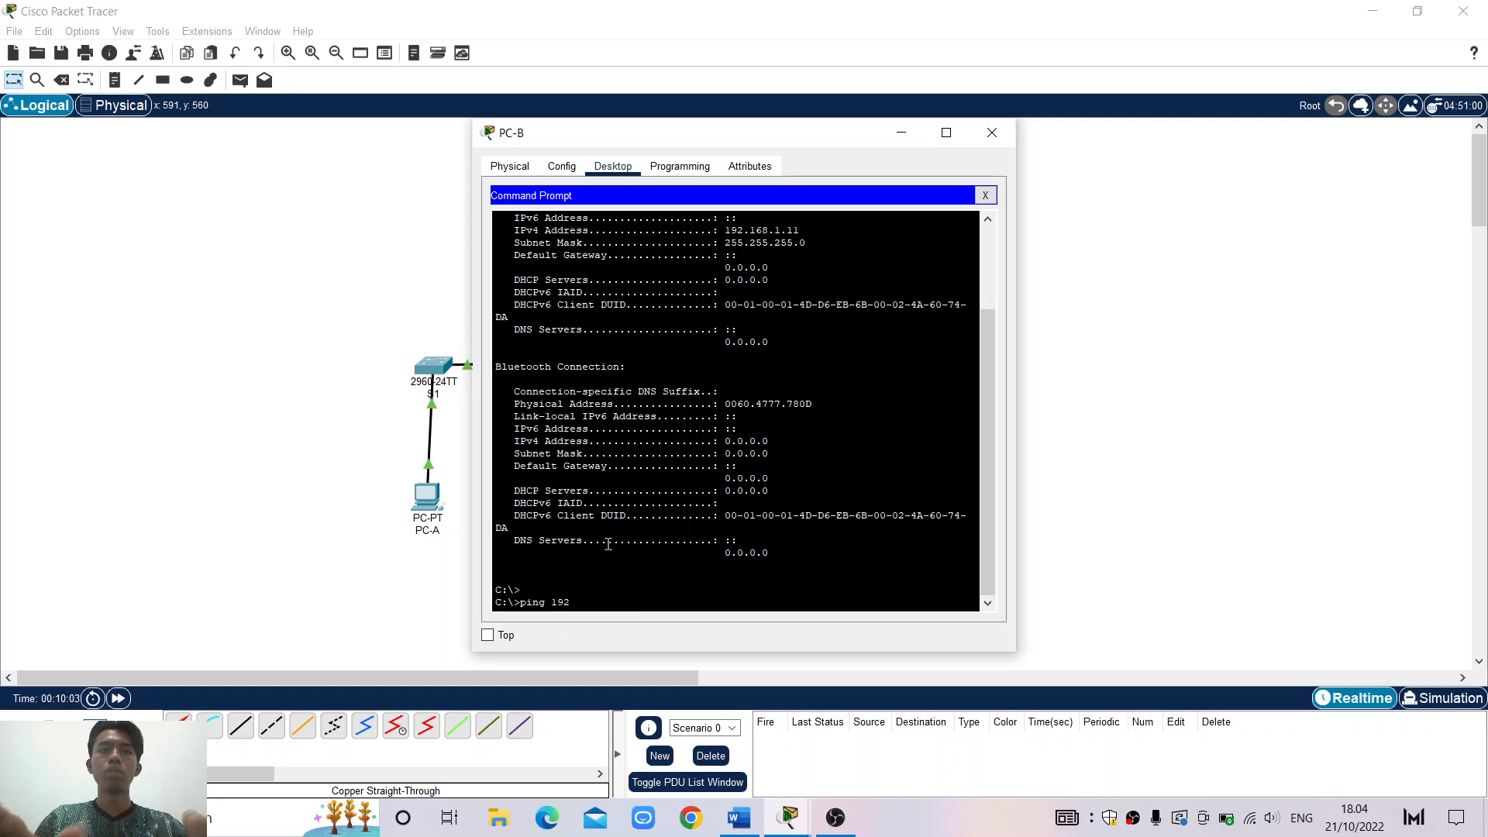
{"action": "type", "text": ".1"}
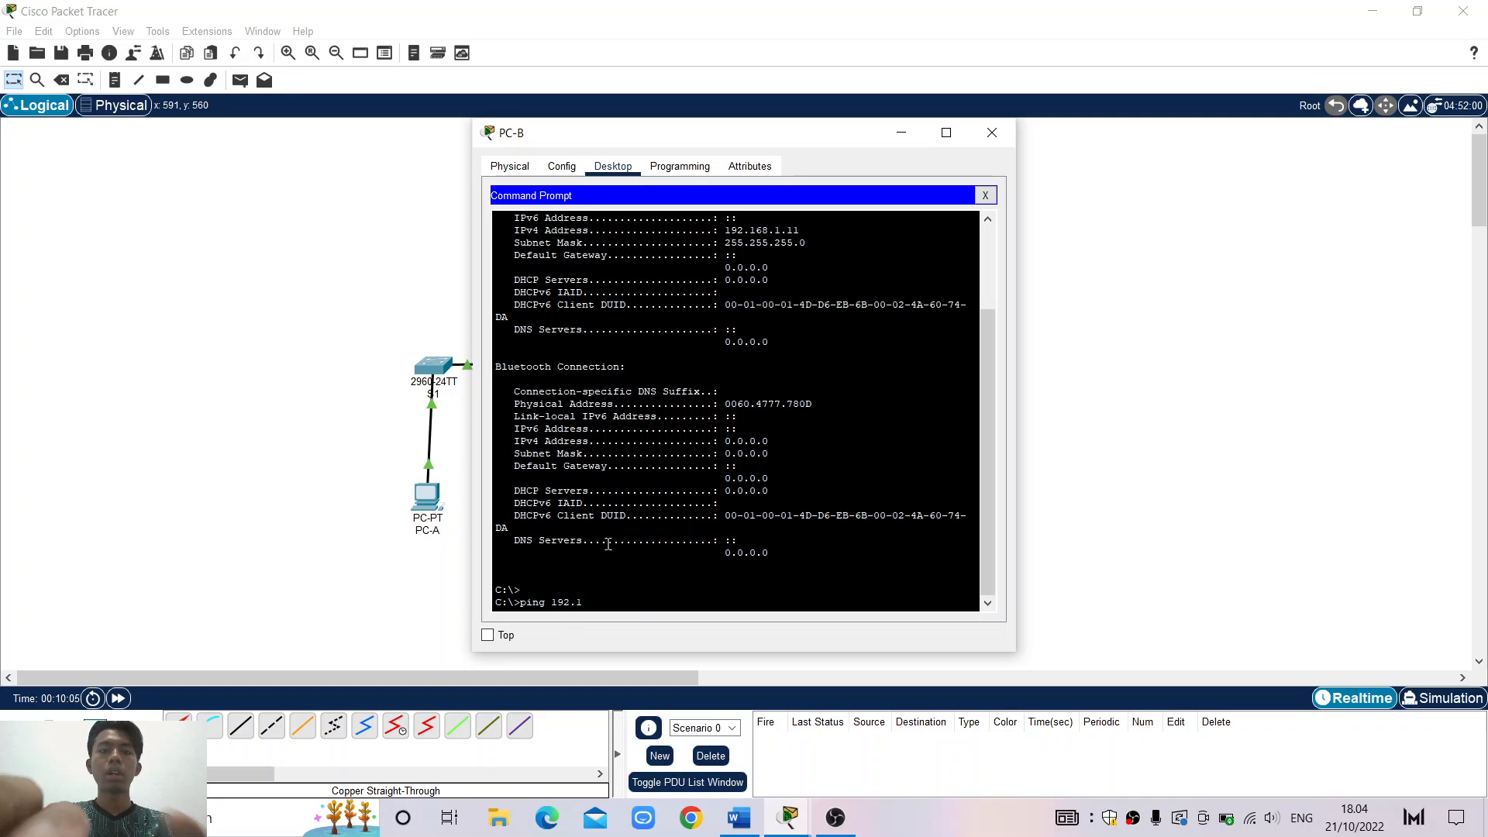
{"action": "type", "text": "68"}
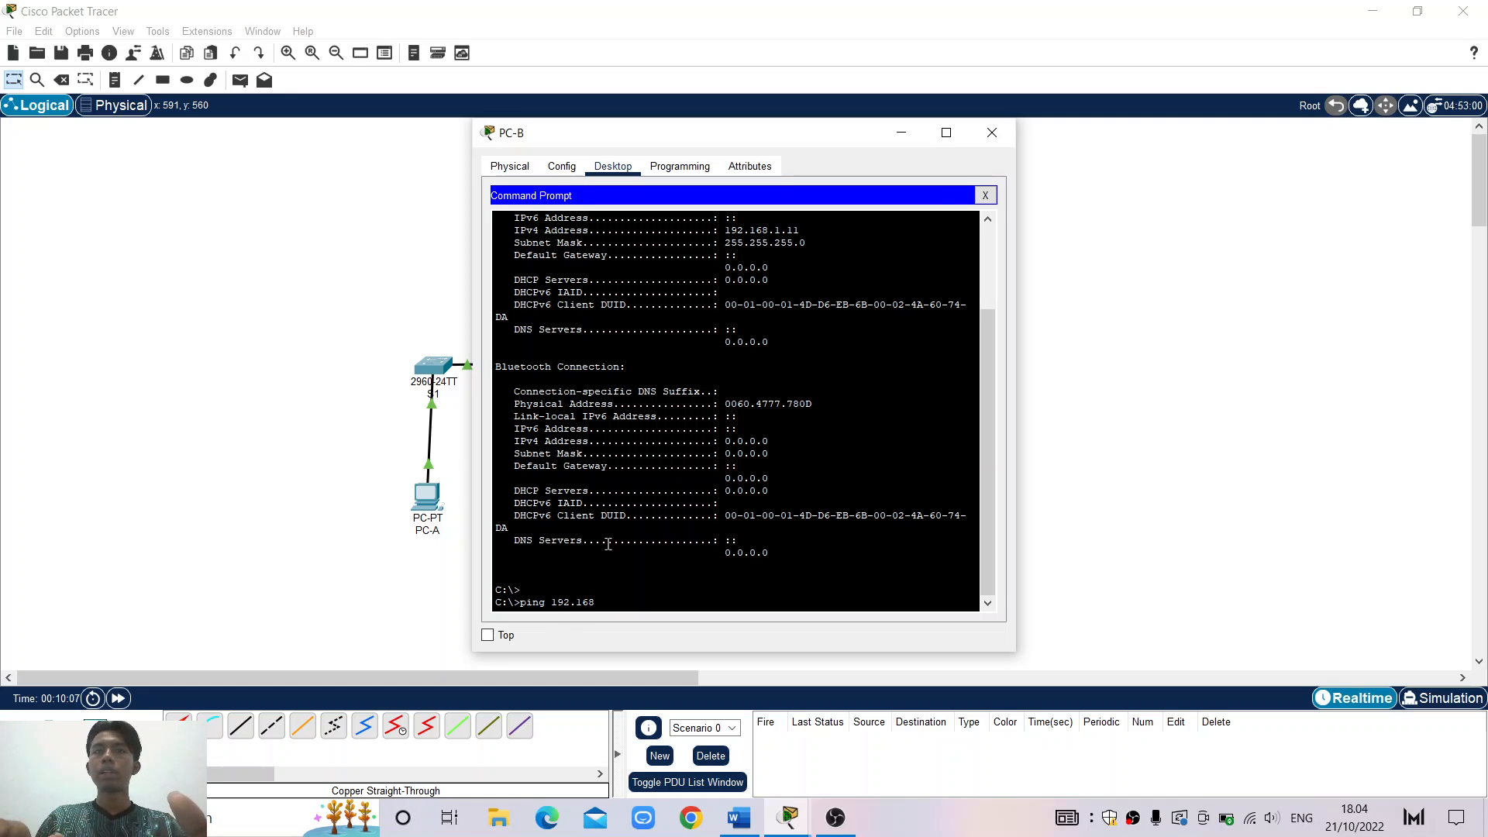
{"action": "type", "text": ".1.10"}
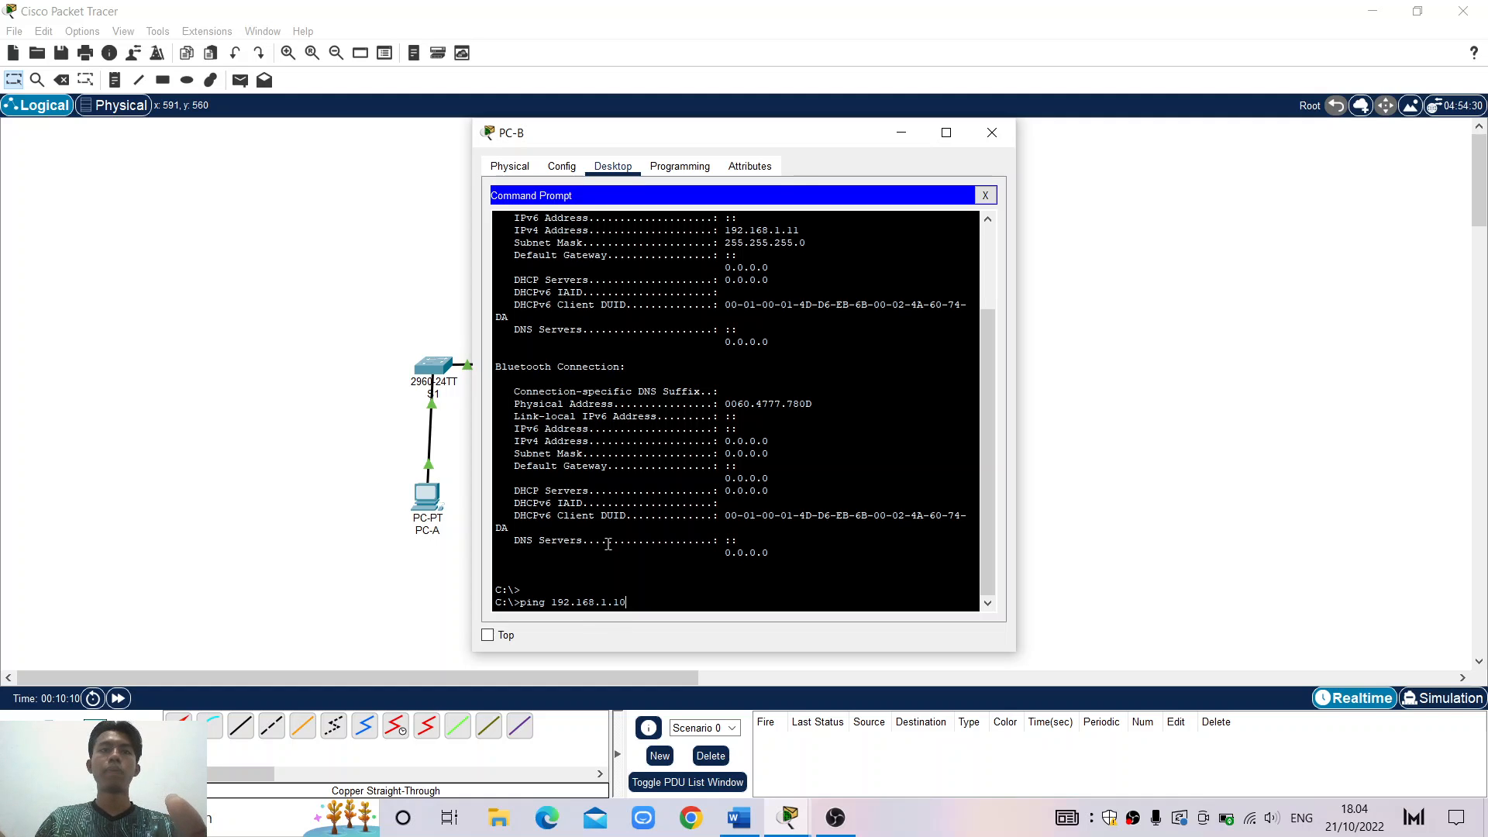
{"action": "key", "text": "Return"}
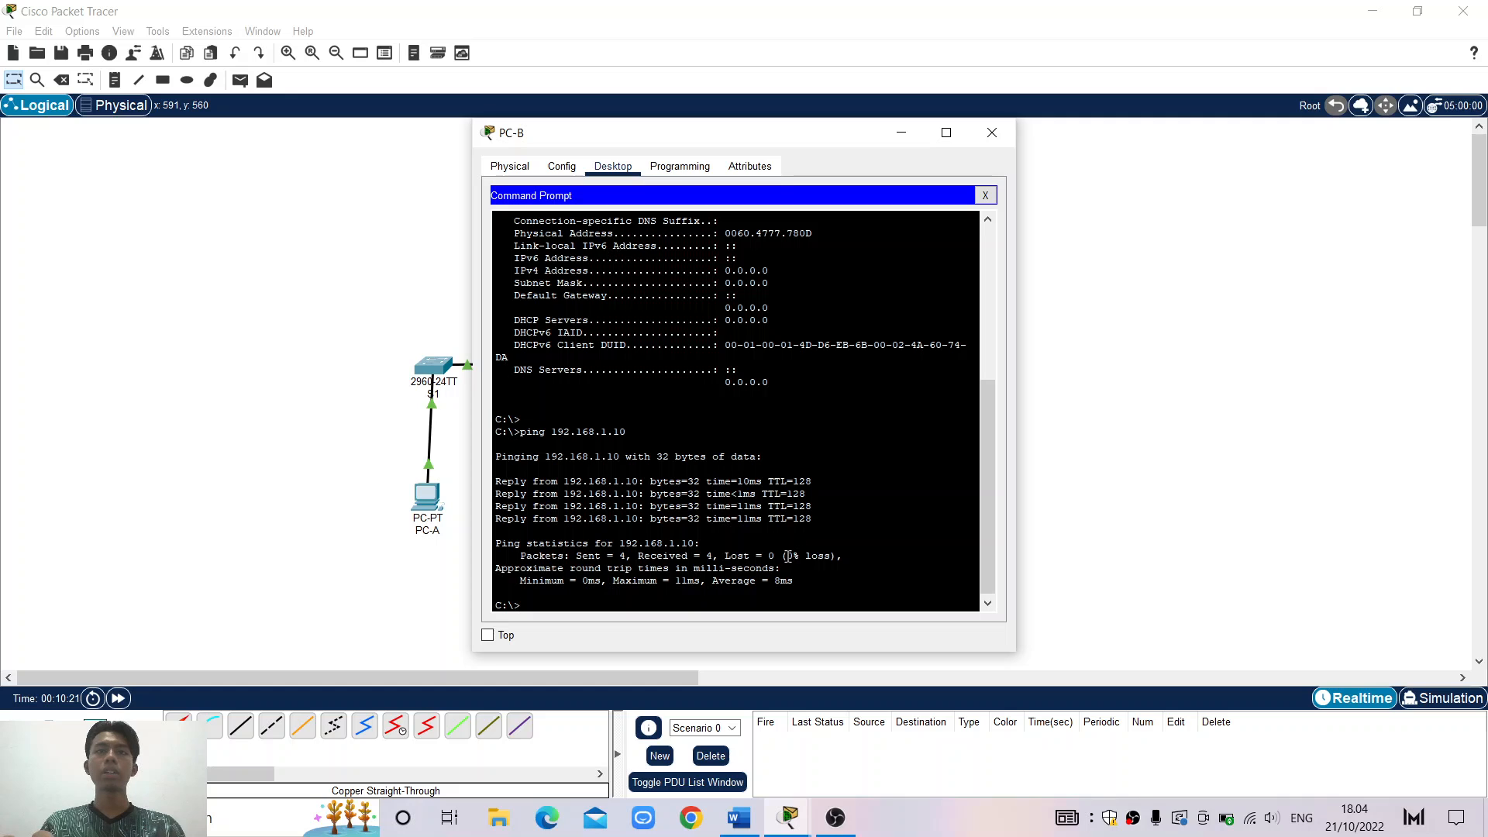
{"action": "left_click_drag", "start_coordinate": [787, 556], "coordinate": [493, 474]}
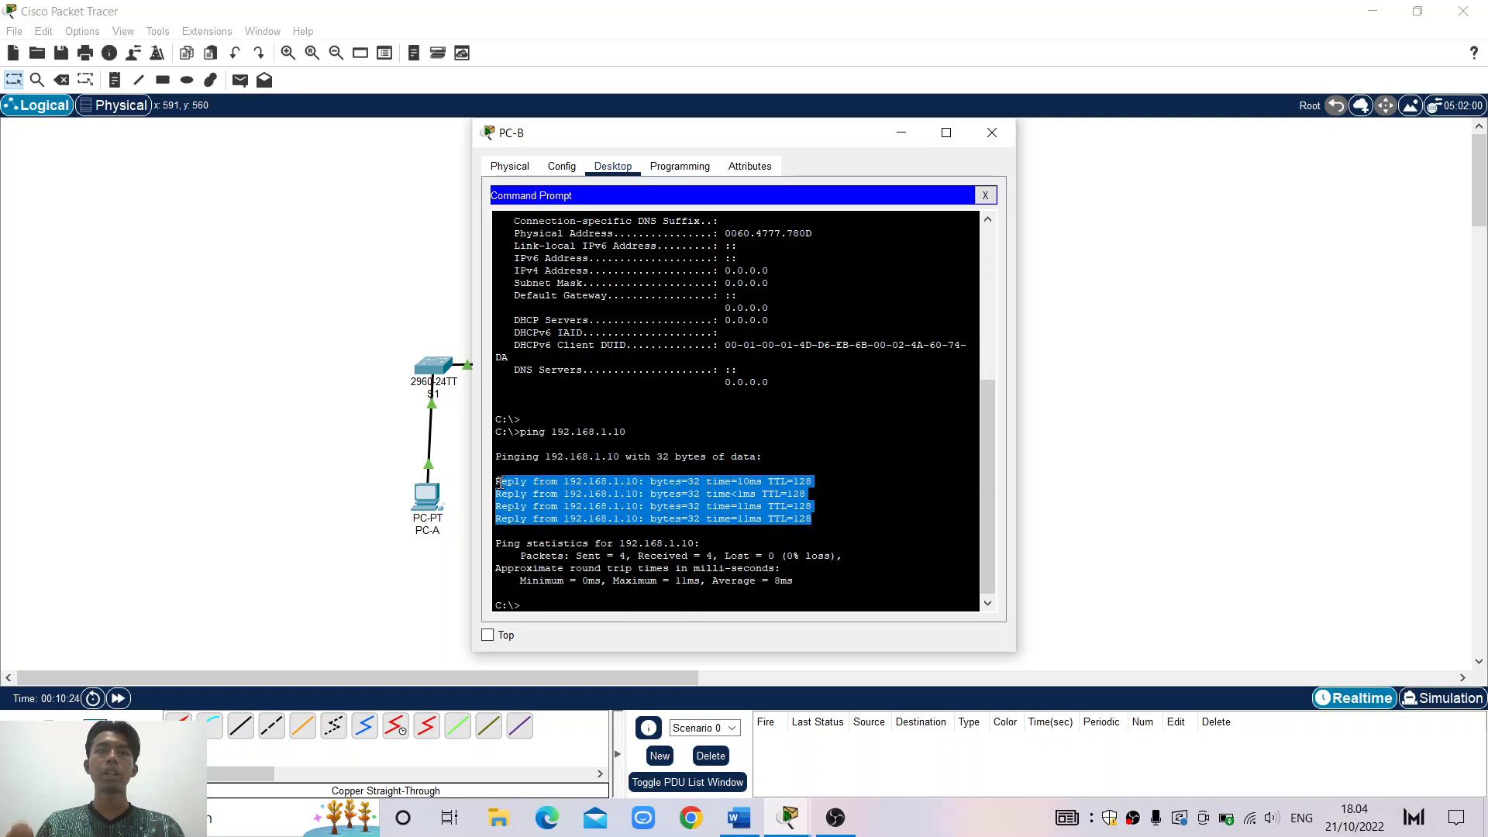
{"action": "left_click", "coordinate": [687, 576]}
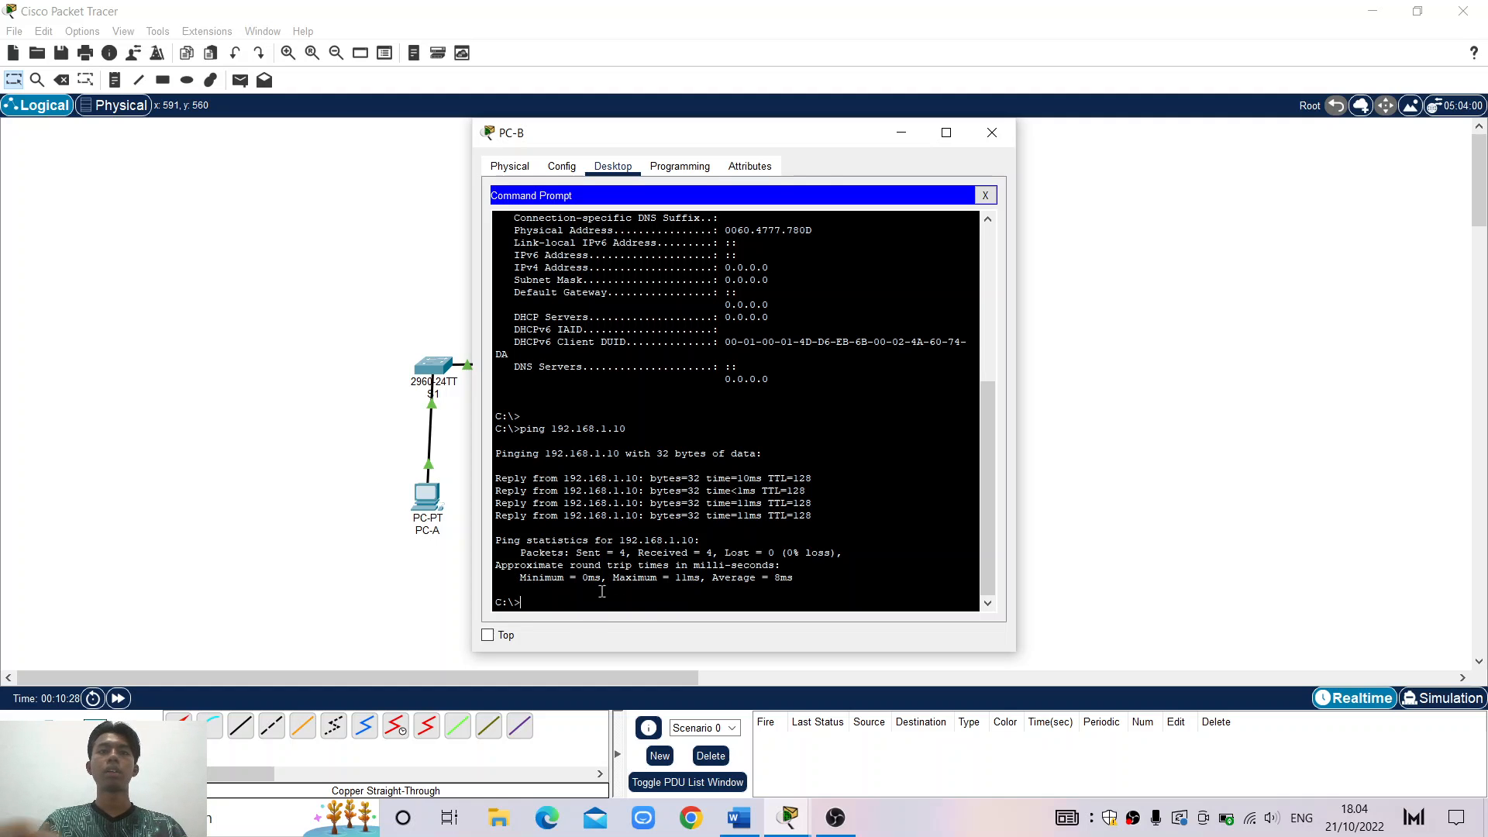
{"action": "left_click", "coordinate": [977, 132]}
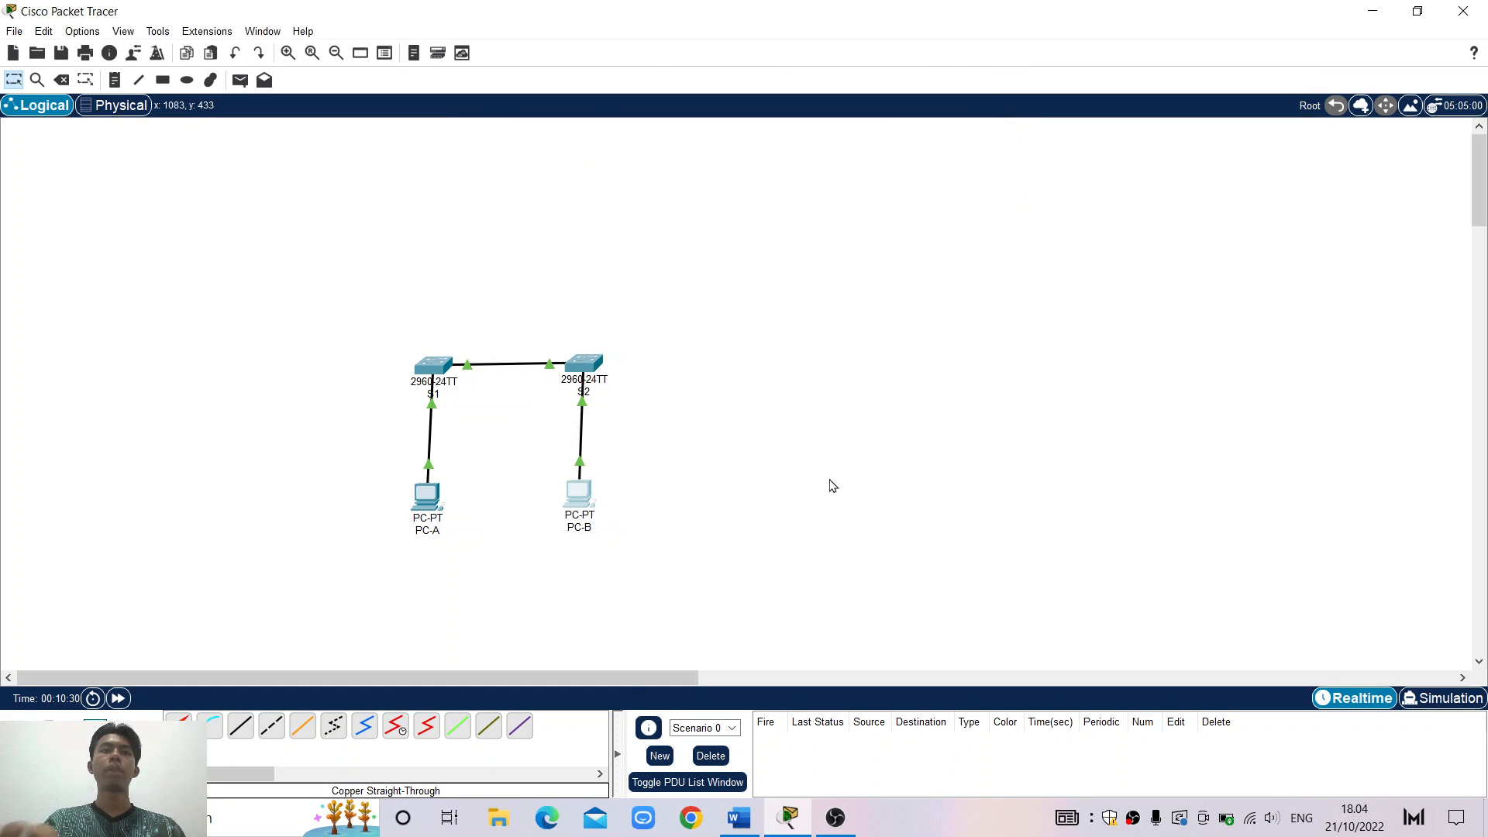
{"action": "left_click", "coordinate": [742, 816]}
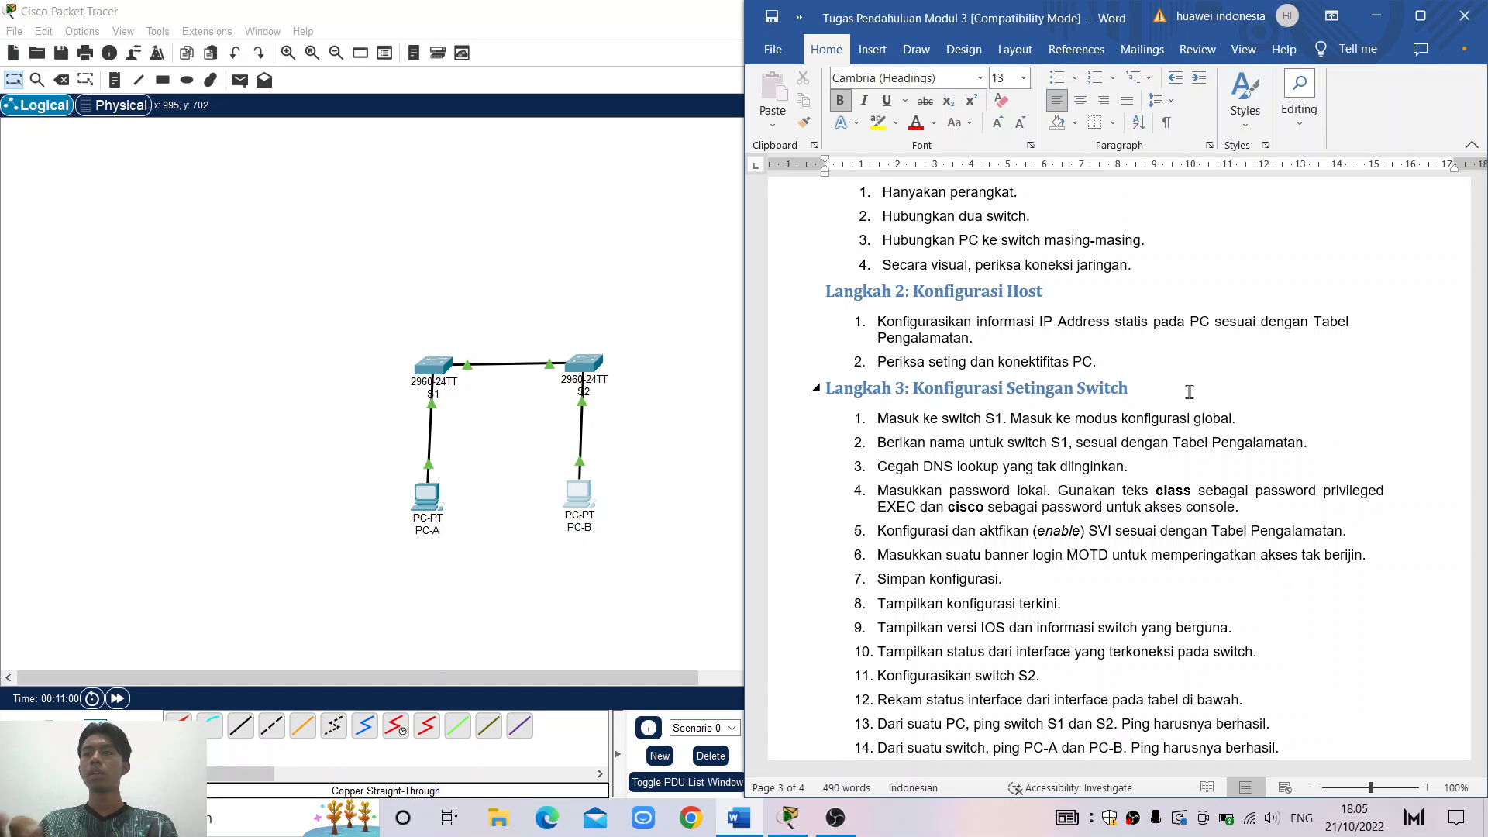
{"action": "left_click", "coordinate": [1376, 16]}
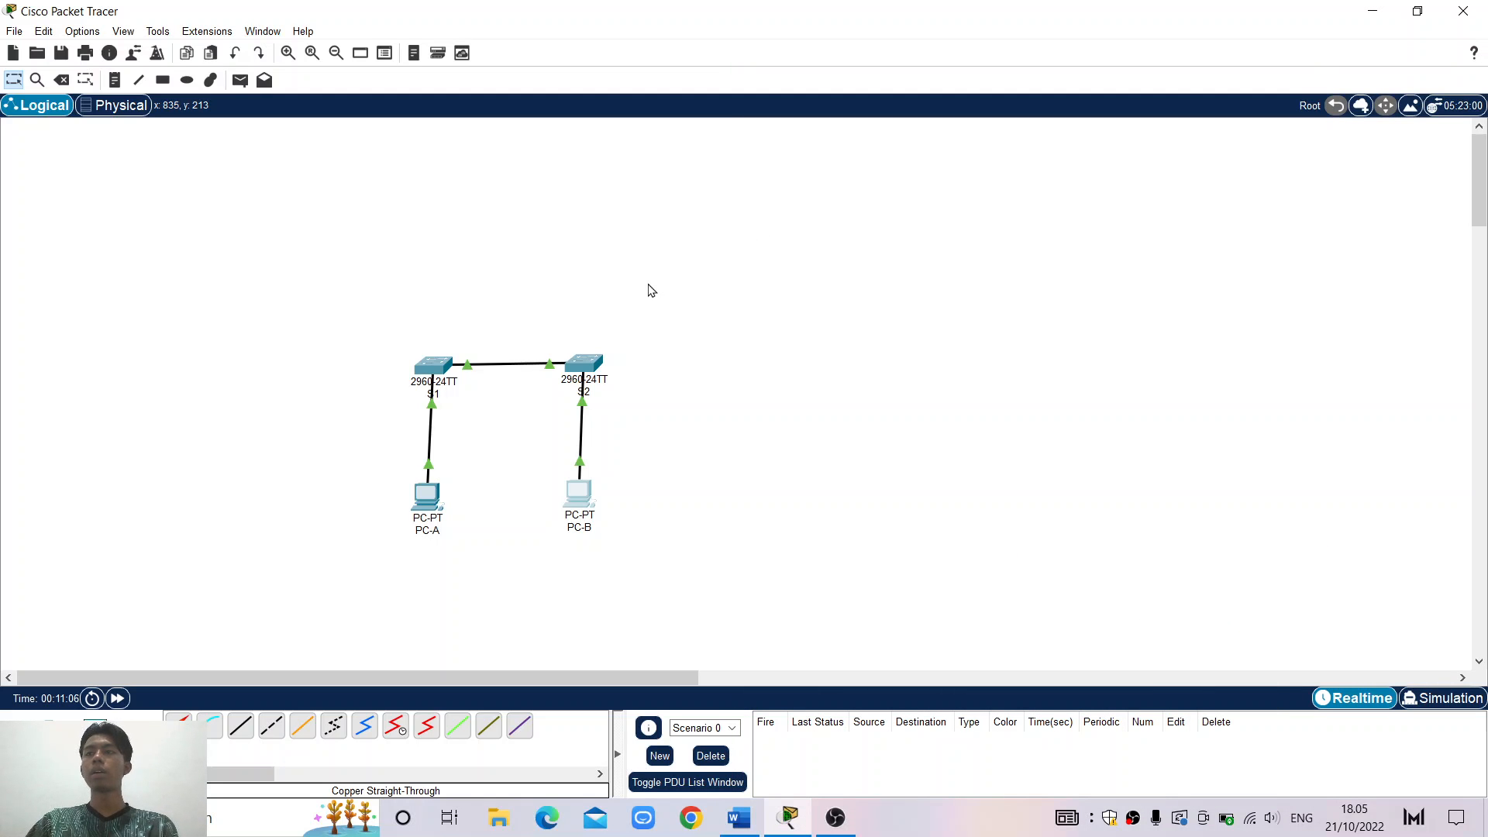
In S1's CLI, run enable then configure terminal to reach Switch(config)#
{"action": "left_click", "coordinate": [435, 367]}
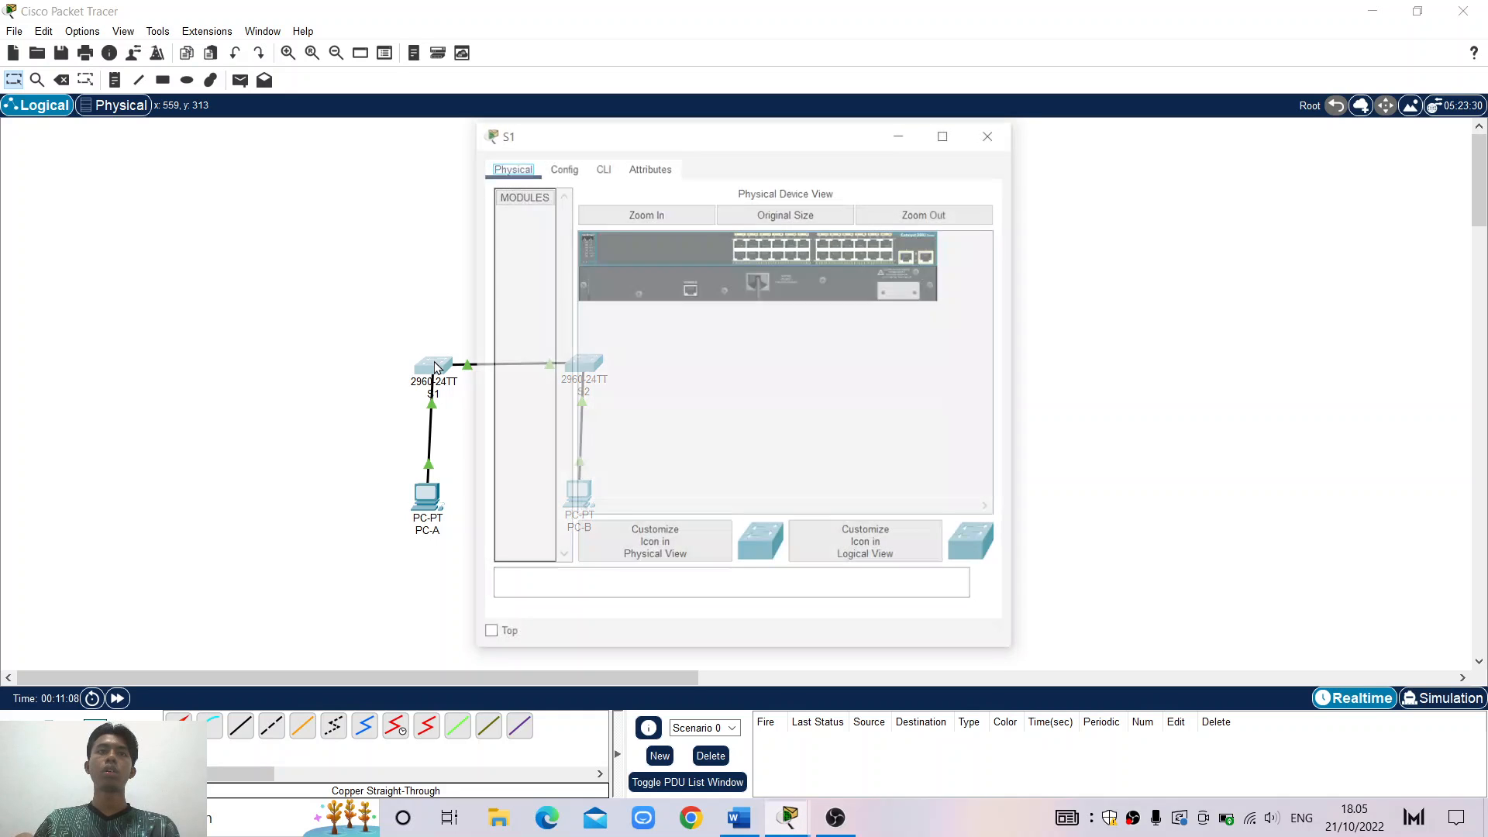
{"action": "left_click", "coordinate": [600, 167]}
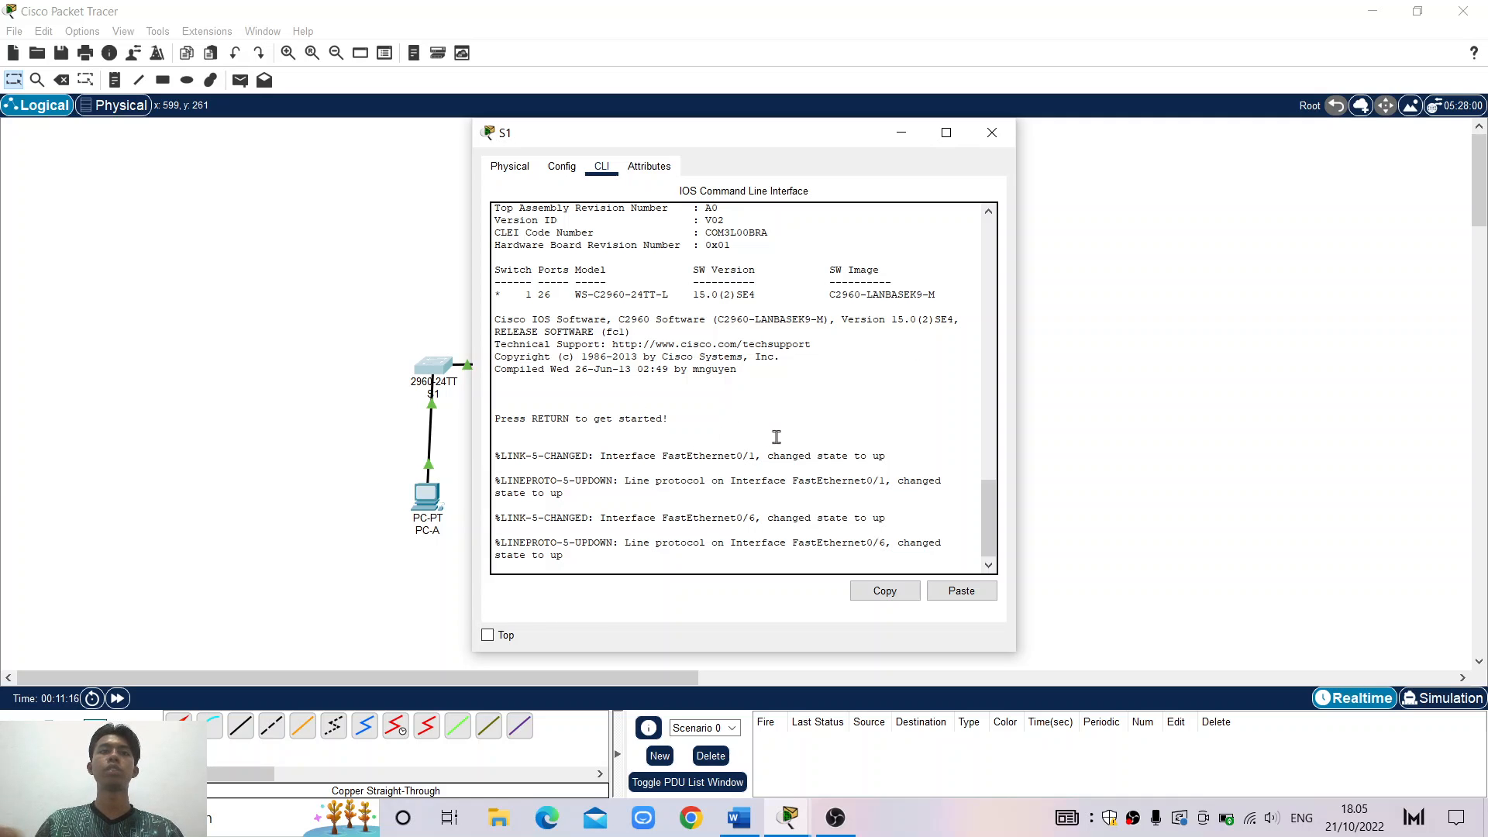
{"action": "key", "text": "Return"}
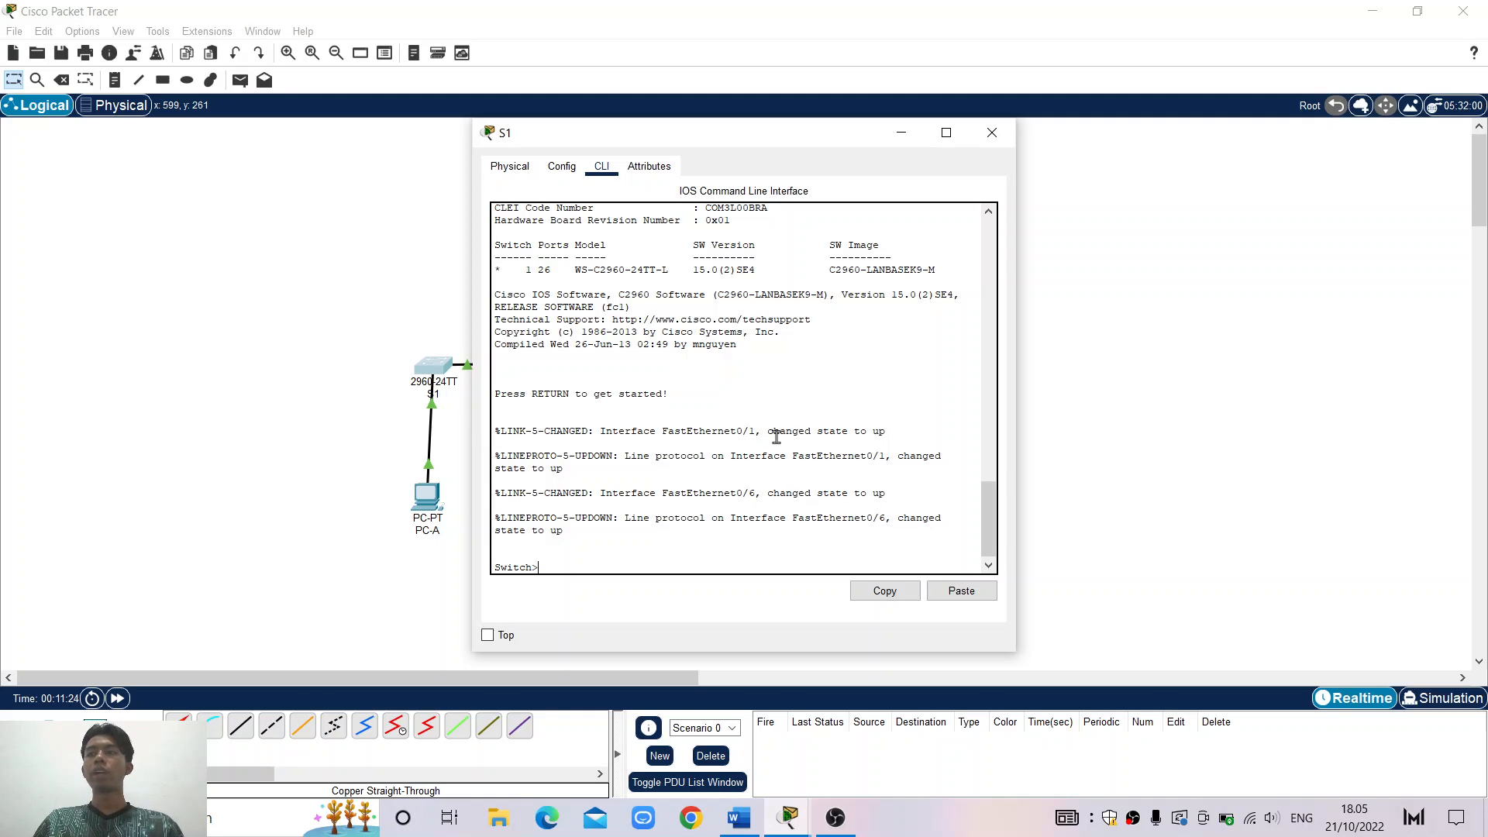
{"action": "type", "text": "en"}
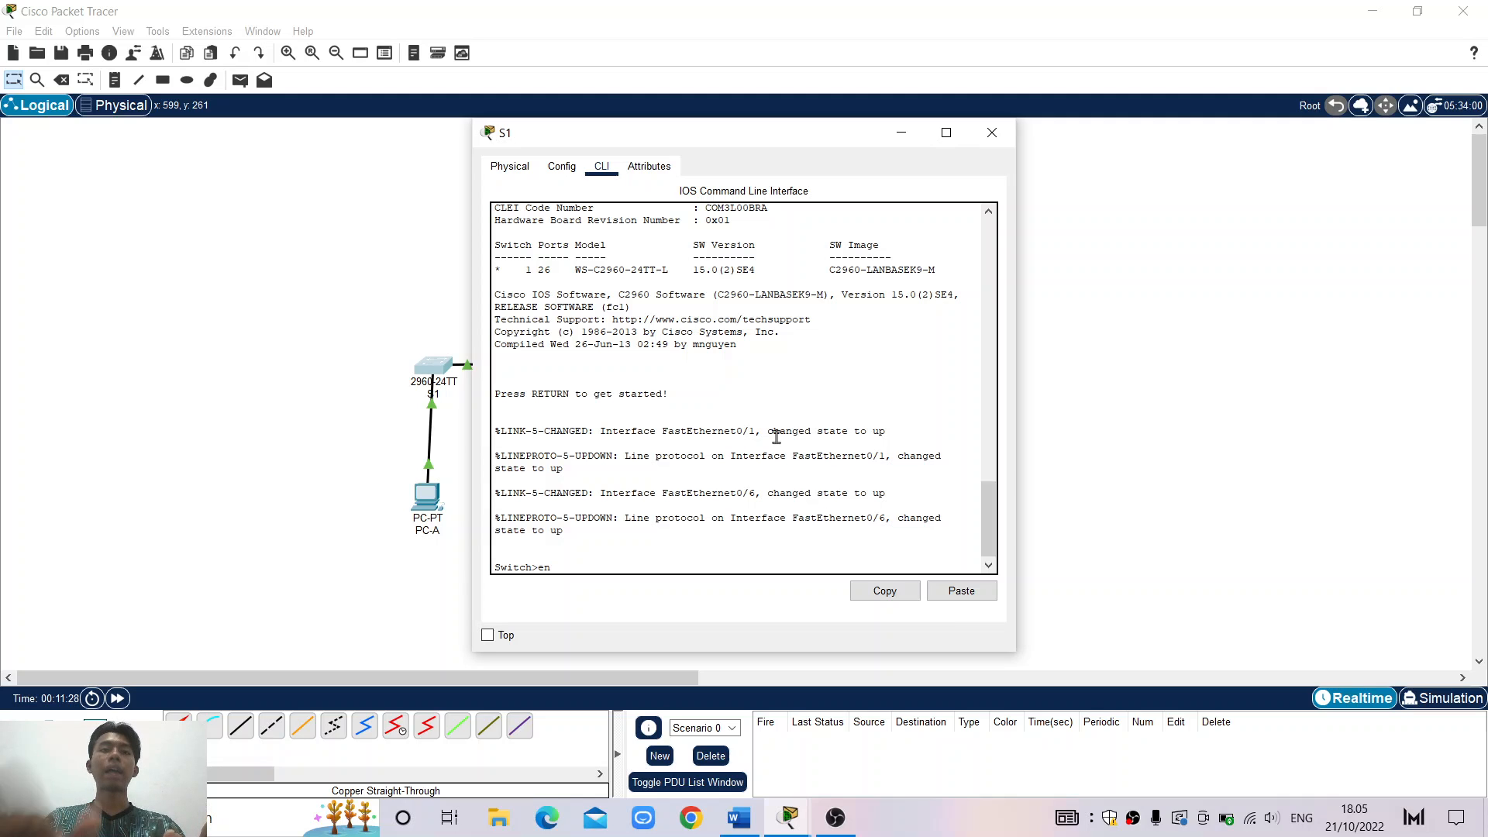
{"action": "type", "text": "a"}
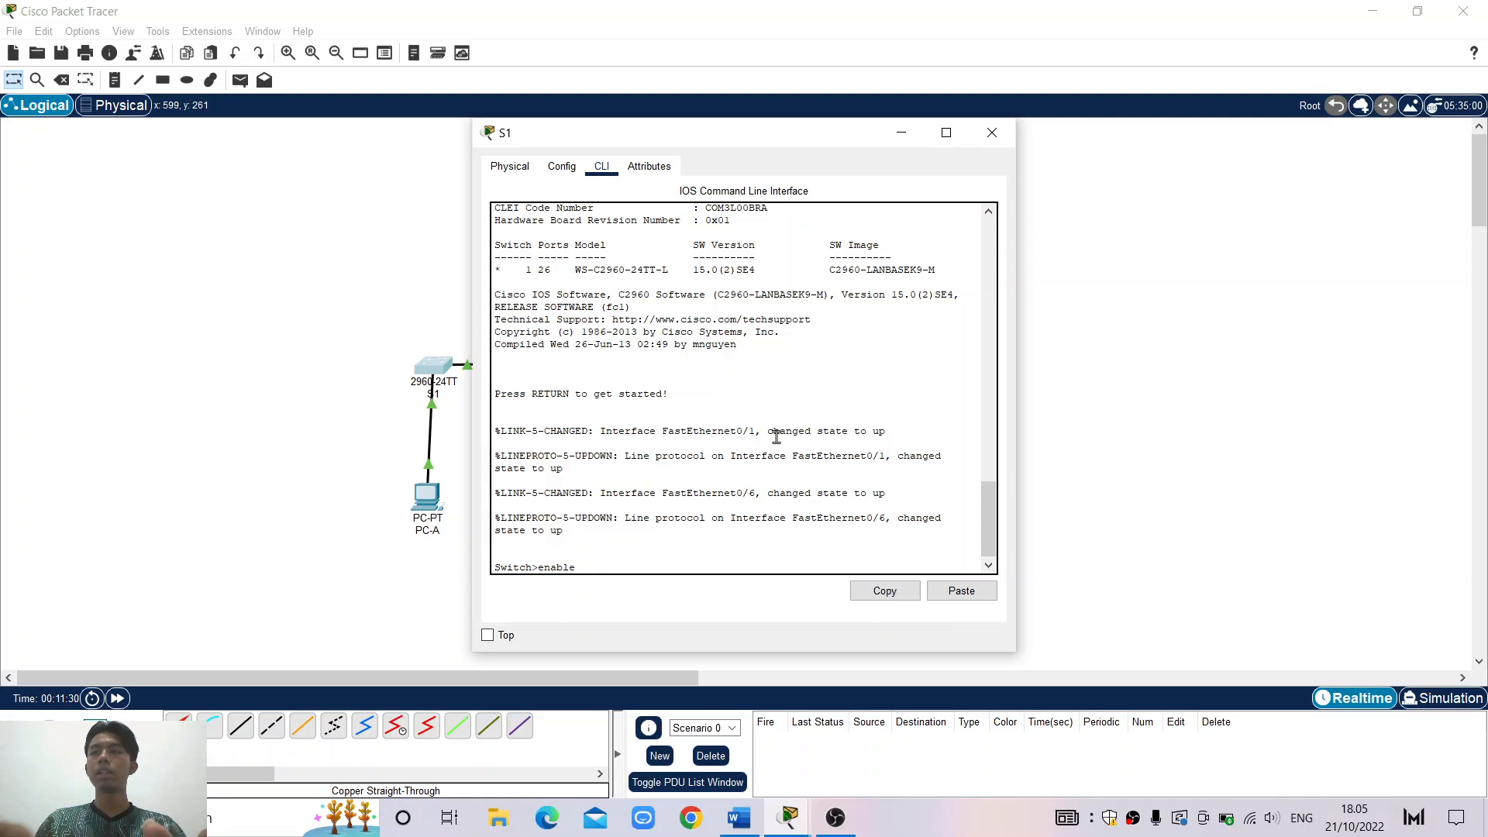
{"action": "type", "text": "ble"}
{"action": "key", "text": "Return"}
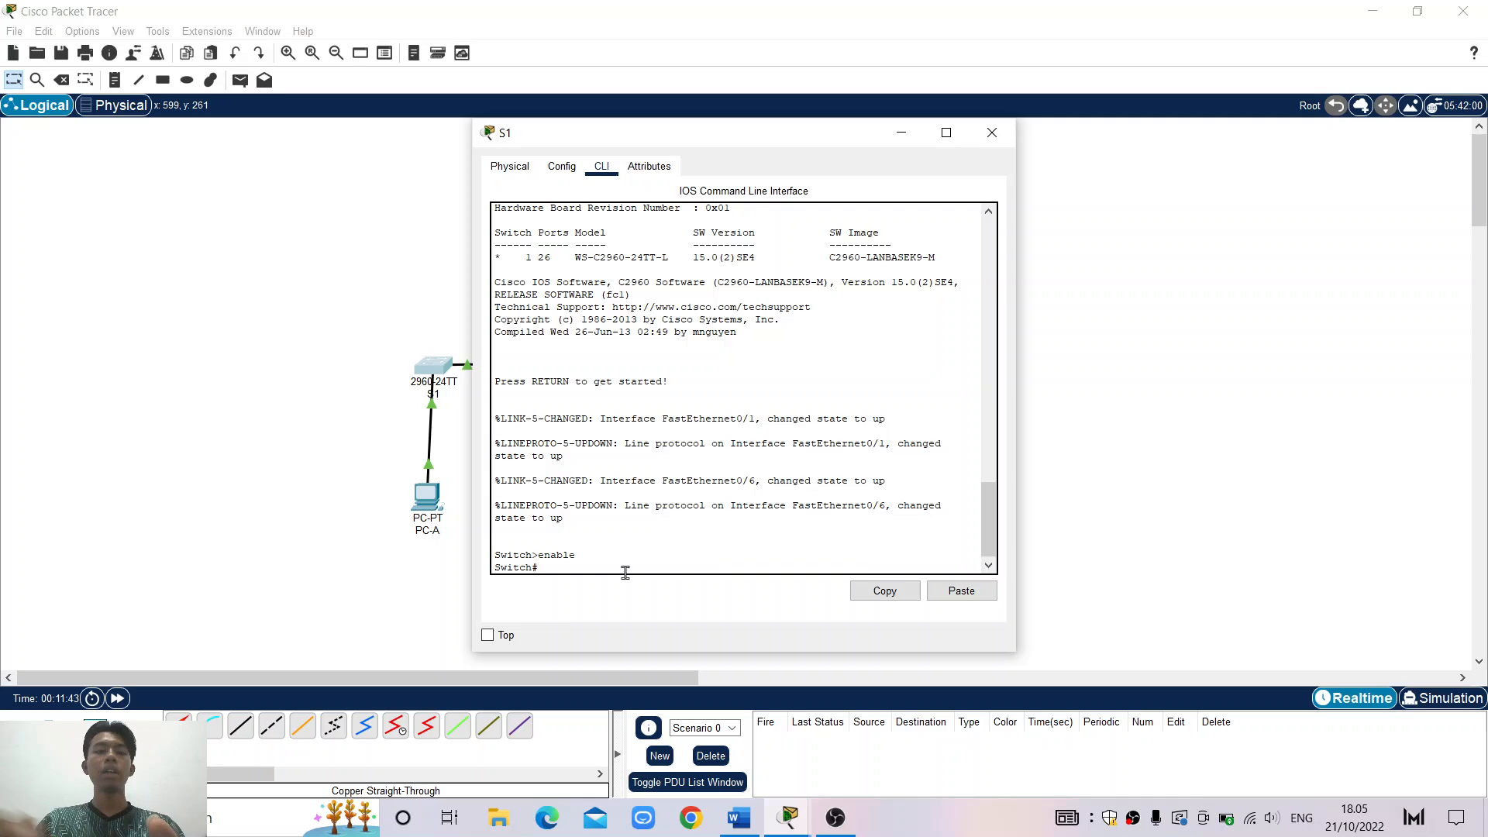
{"action": "type", "text": "configur"}
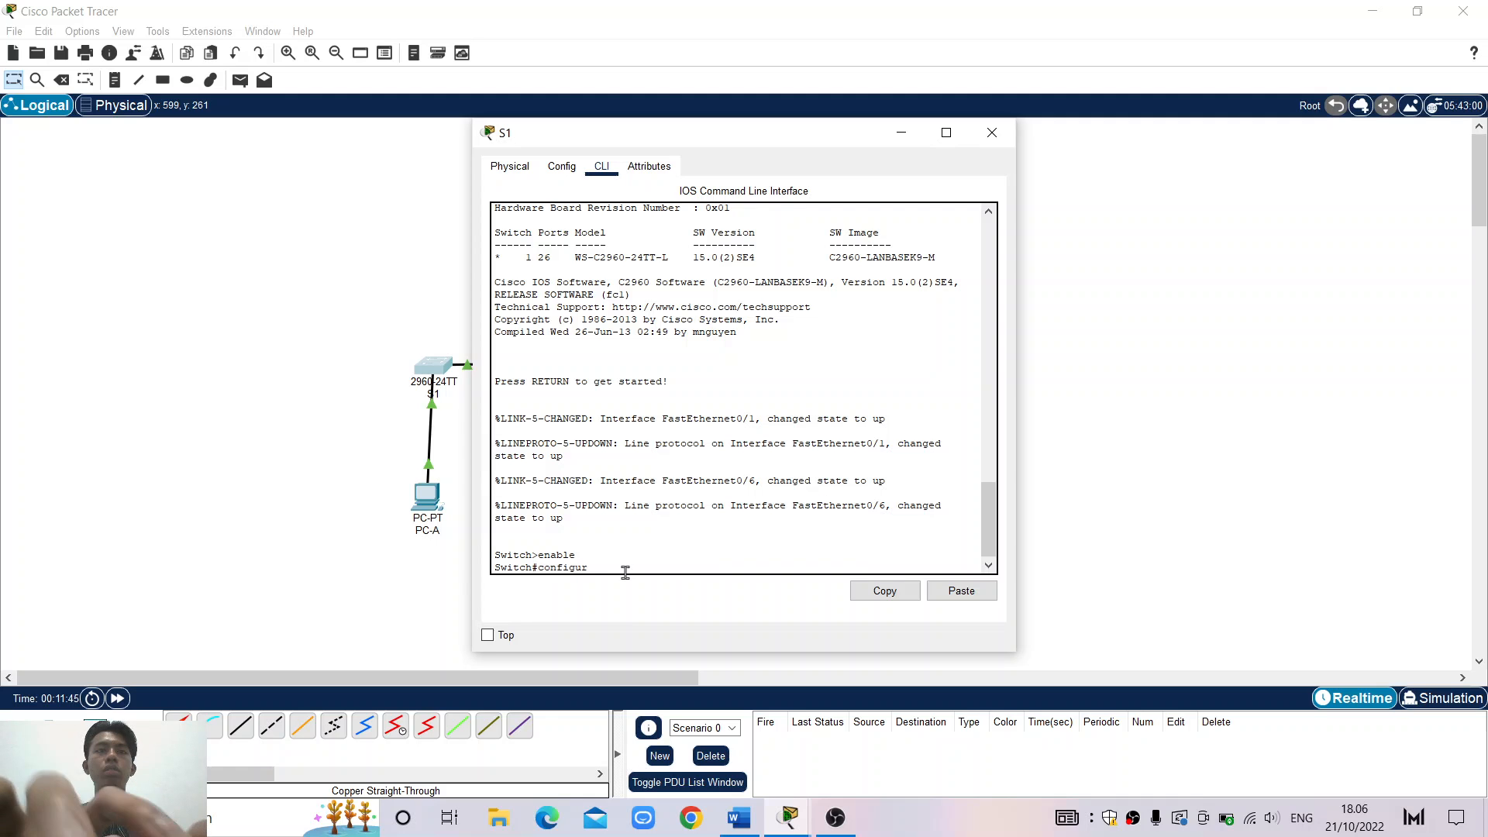
{"action": "type", "text": "e"}
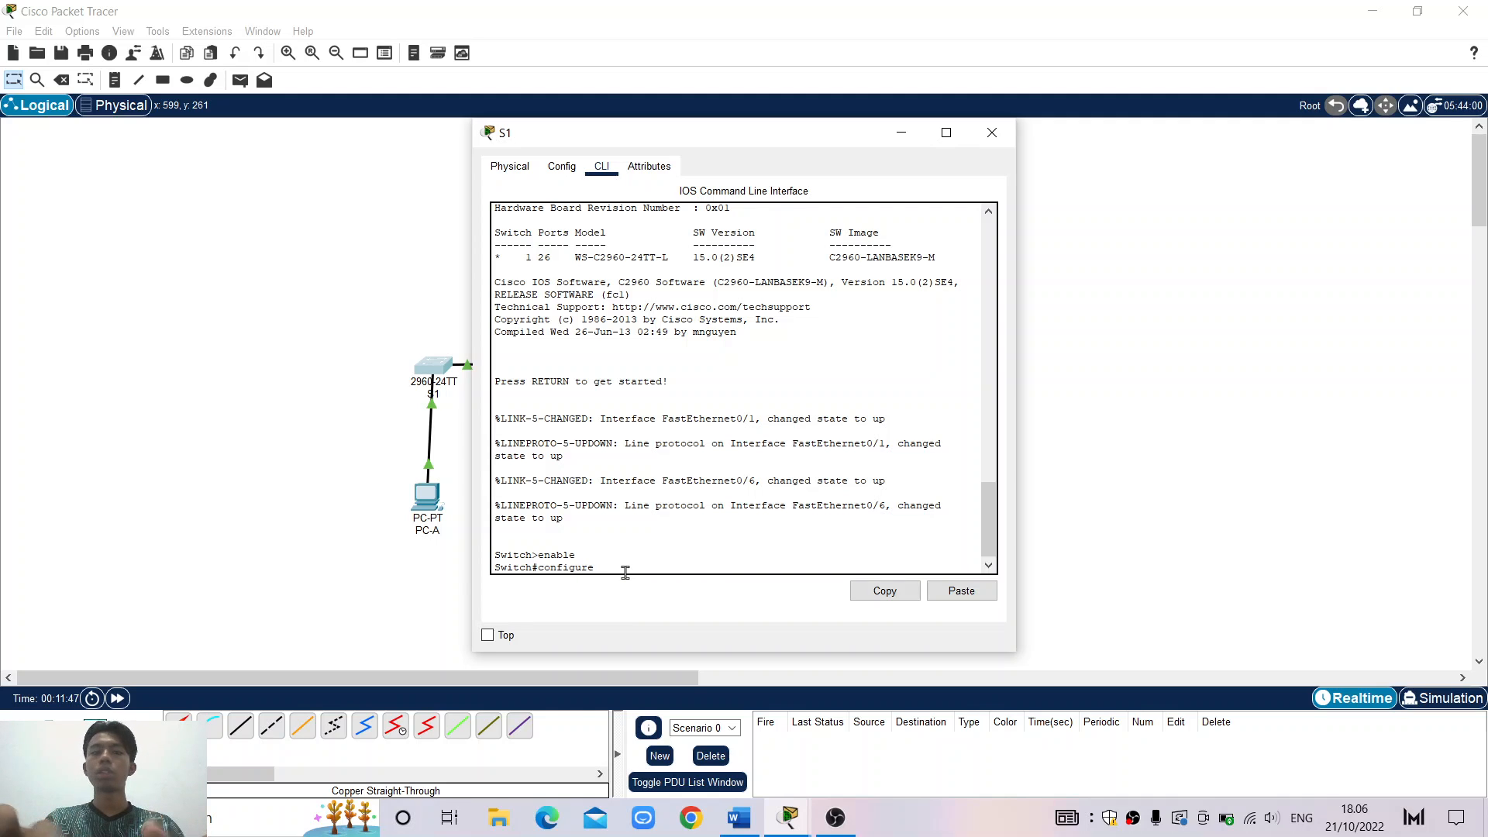
{"action": "type", "text": " terminal"}
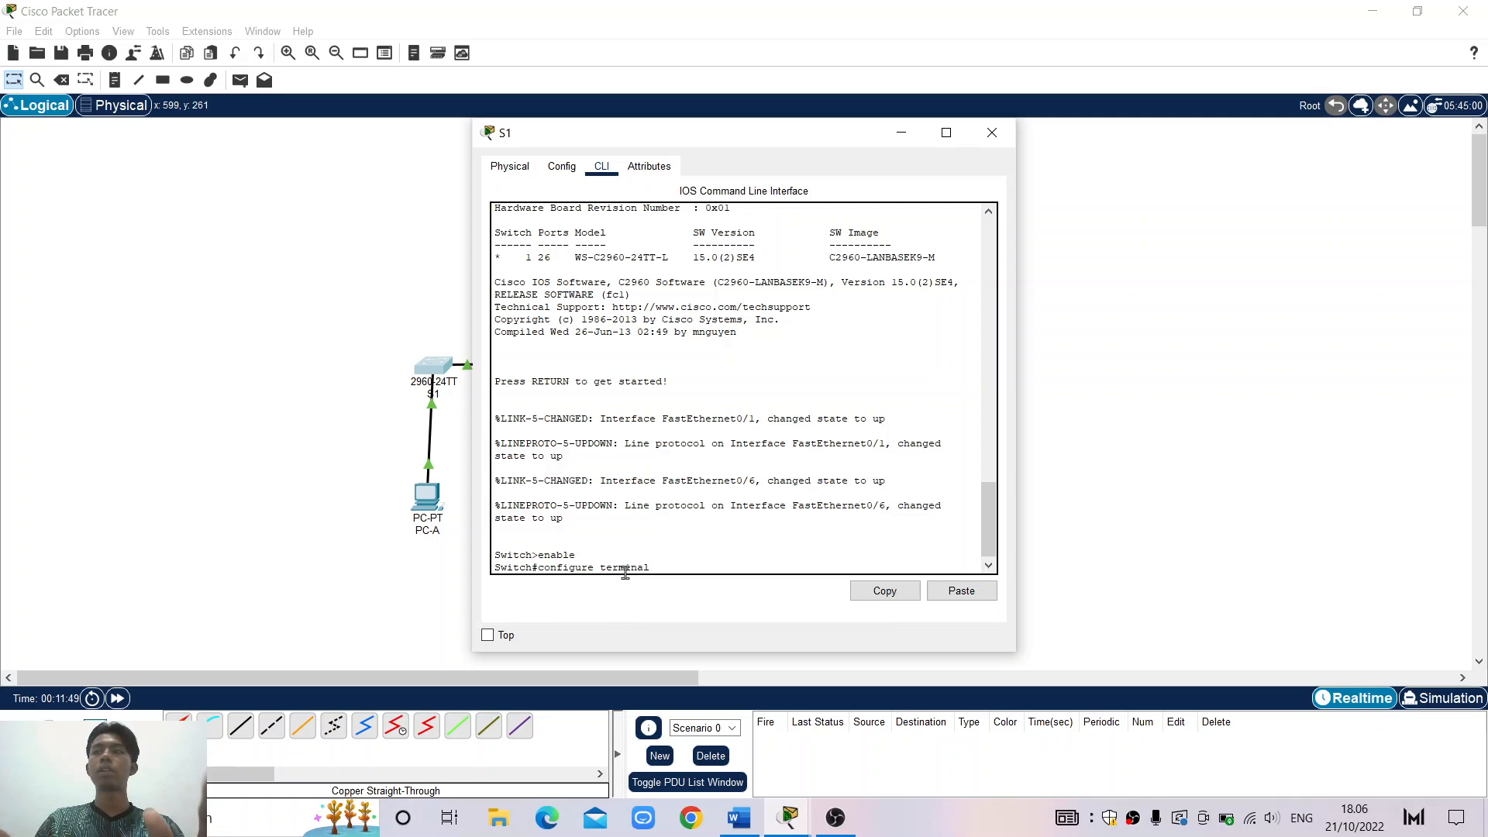
{"action": "key", "text": "Return"}
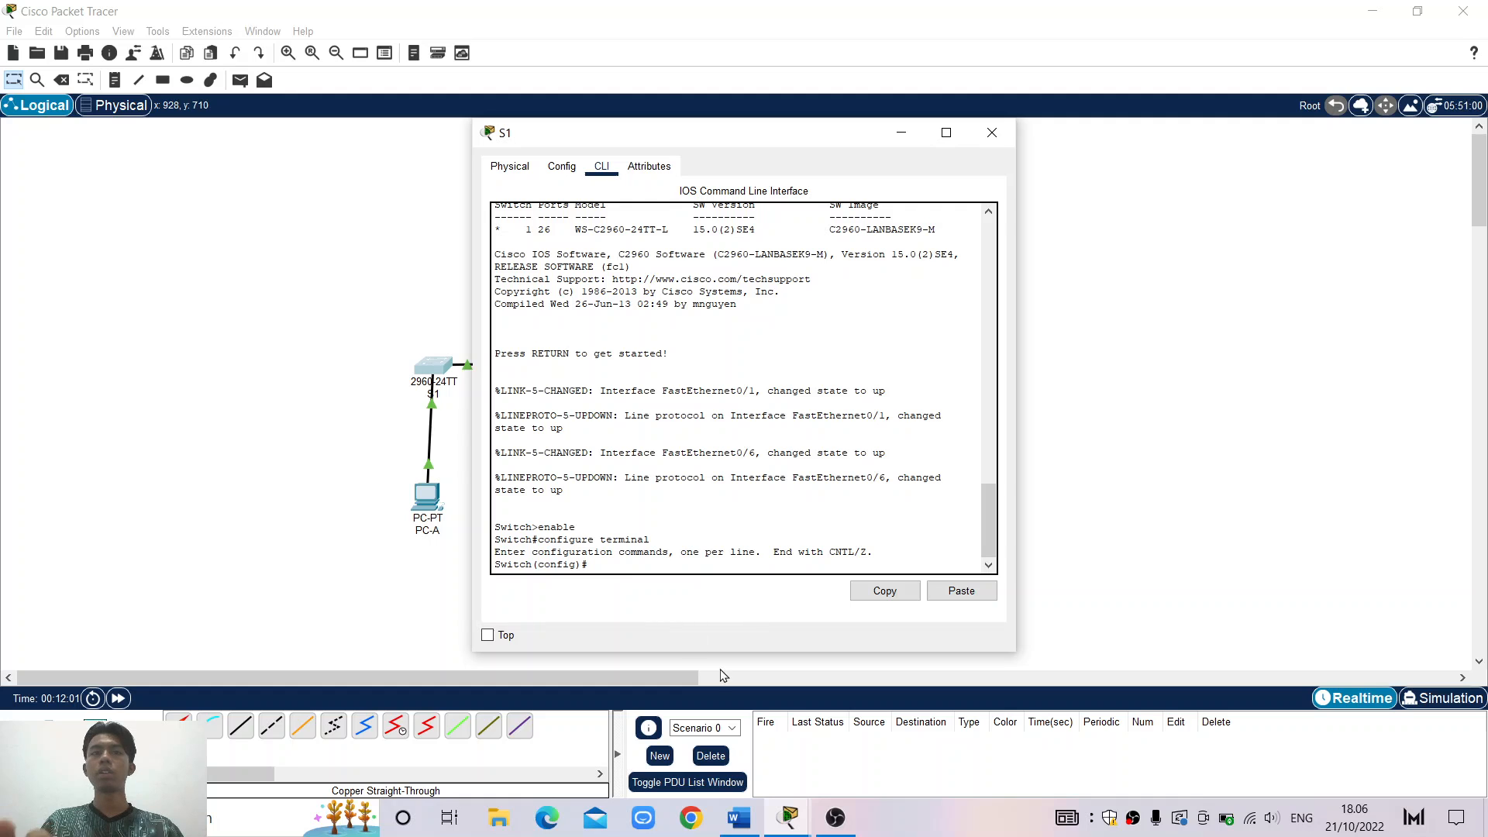
{"action": "left_click", "coordinate": [756, 813]}
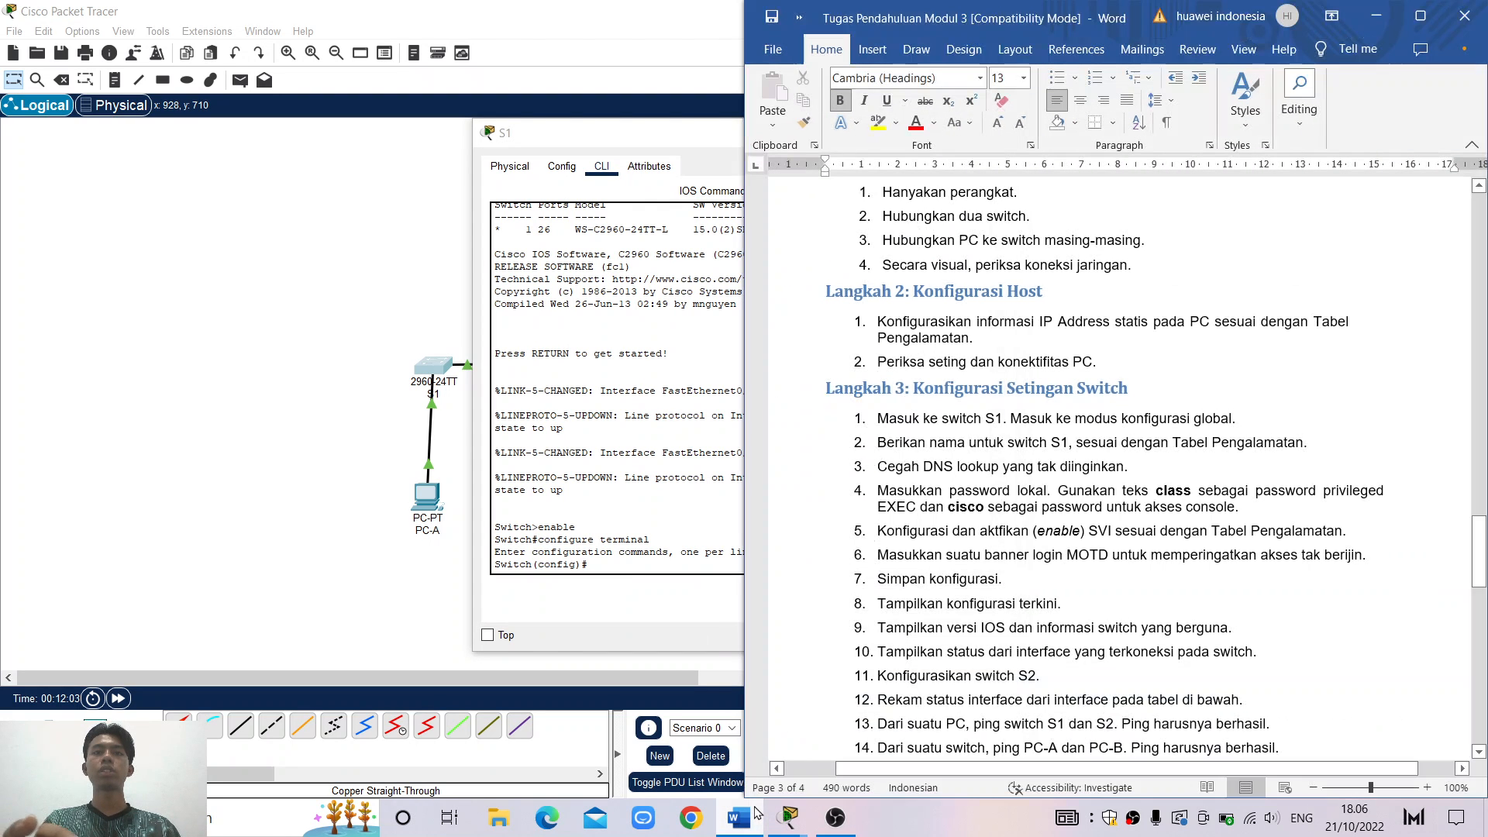
{"action": "scroll", "coordinate": [973, 435], "scroll_direction": "down", "scroll_amount": 1}
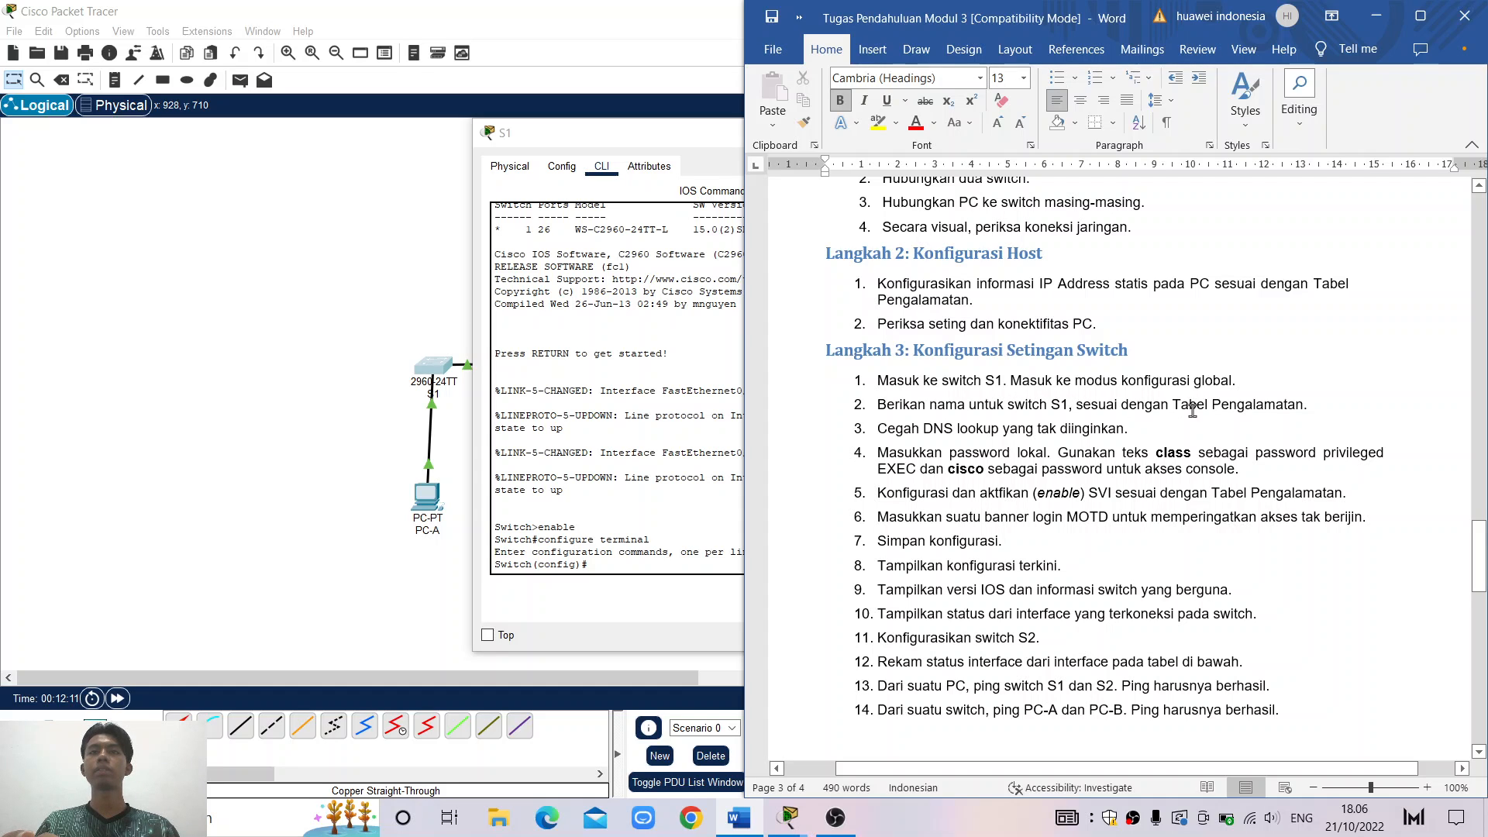
{"action": "left_click", "coordinate": [1376, 16]}
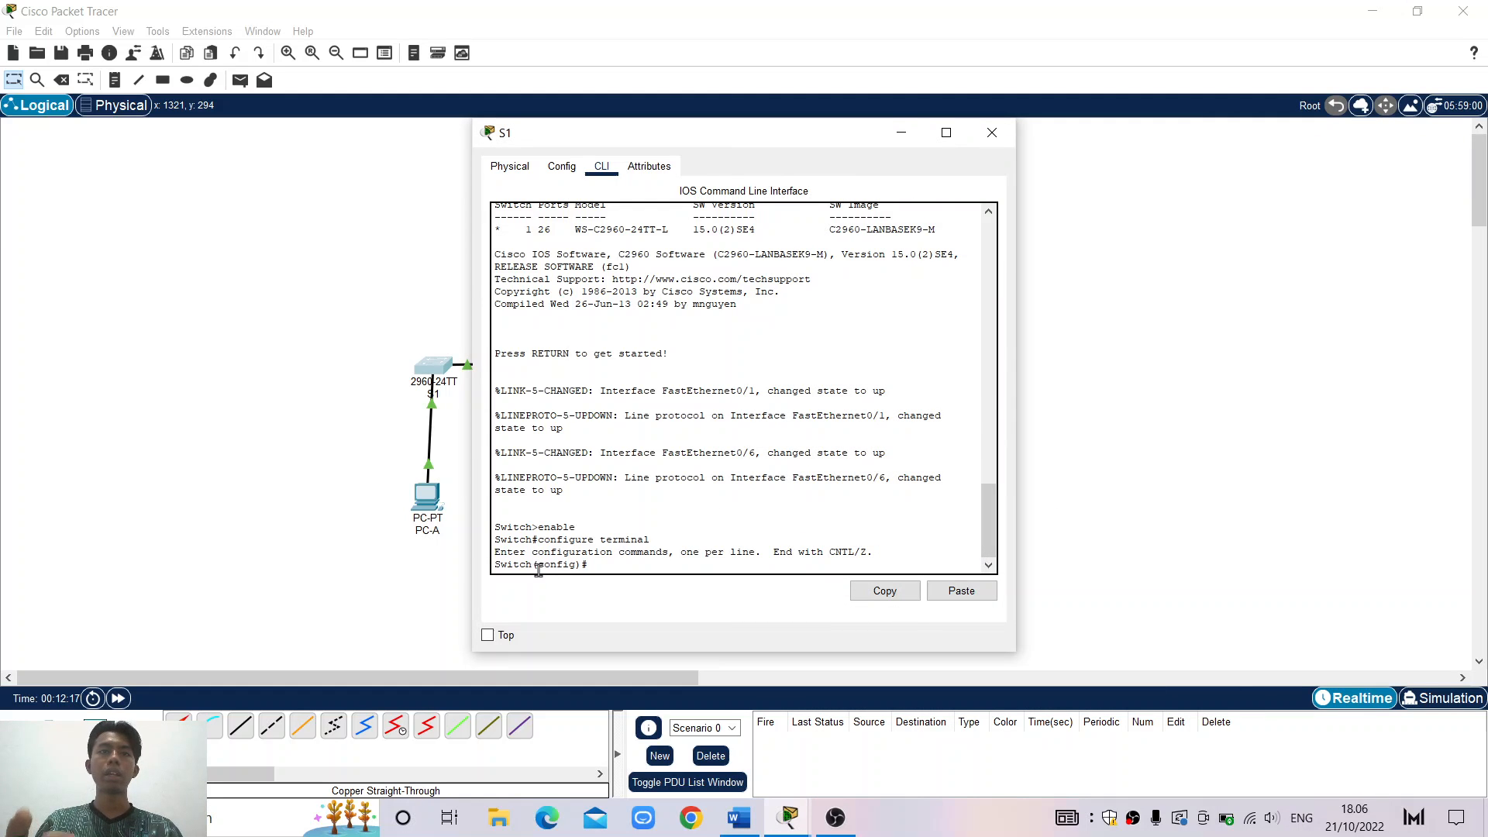
Run hostname S1 so the prompt reads S1(config)#, then bring back the Word lab steps
{"action": "left_click_drag", "start_coordinate": [536, 565], "coordinate": [488, 567]}
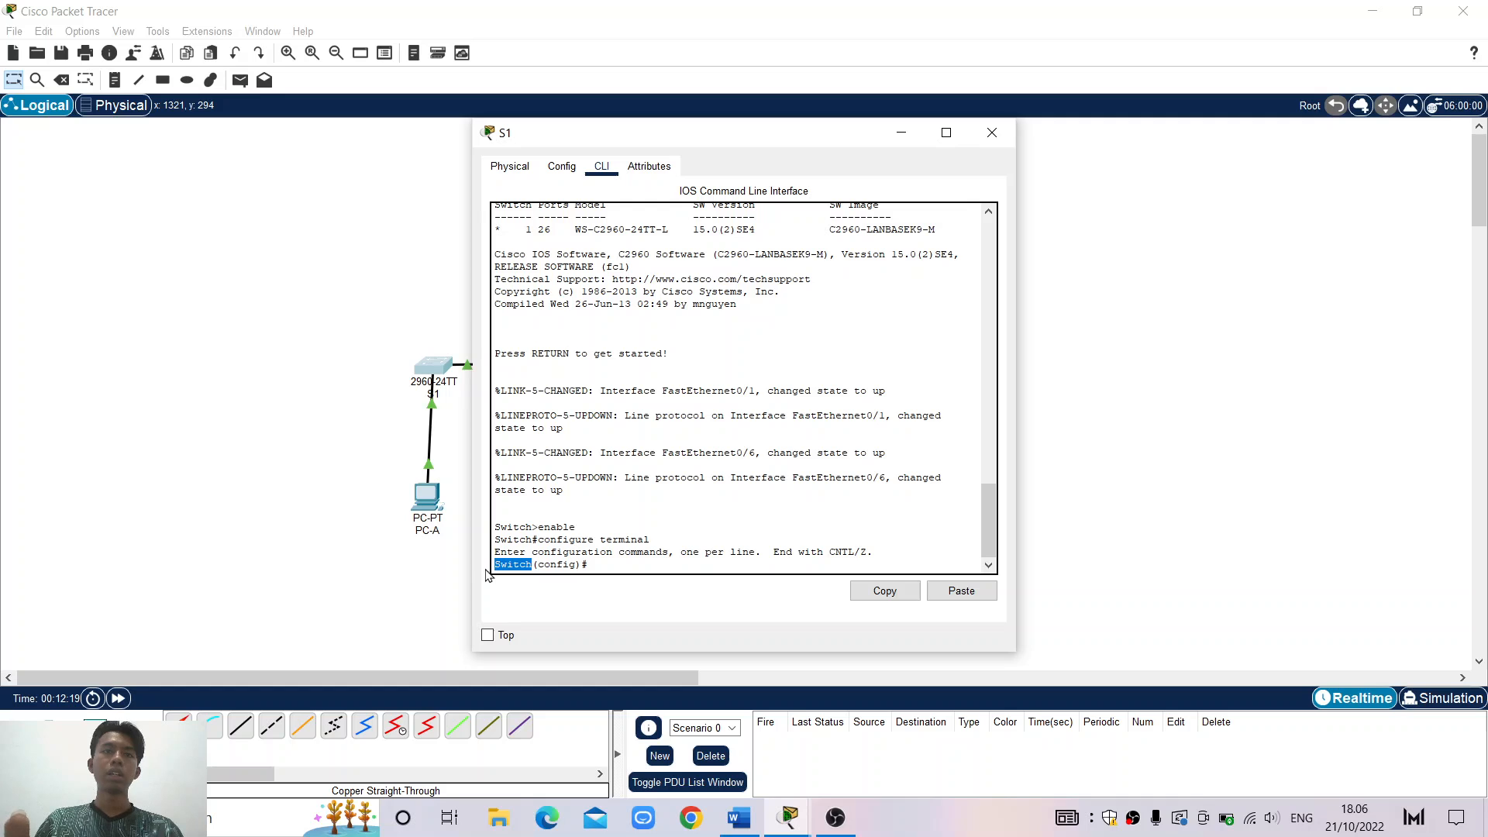
{"action": "left_click", "coordinate": [606, 565]}
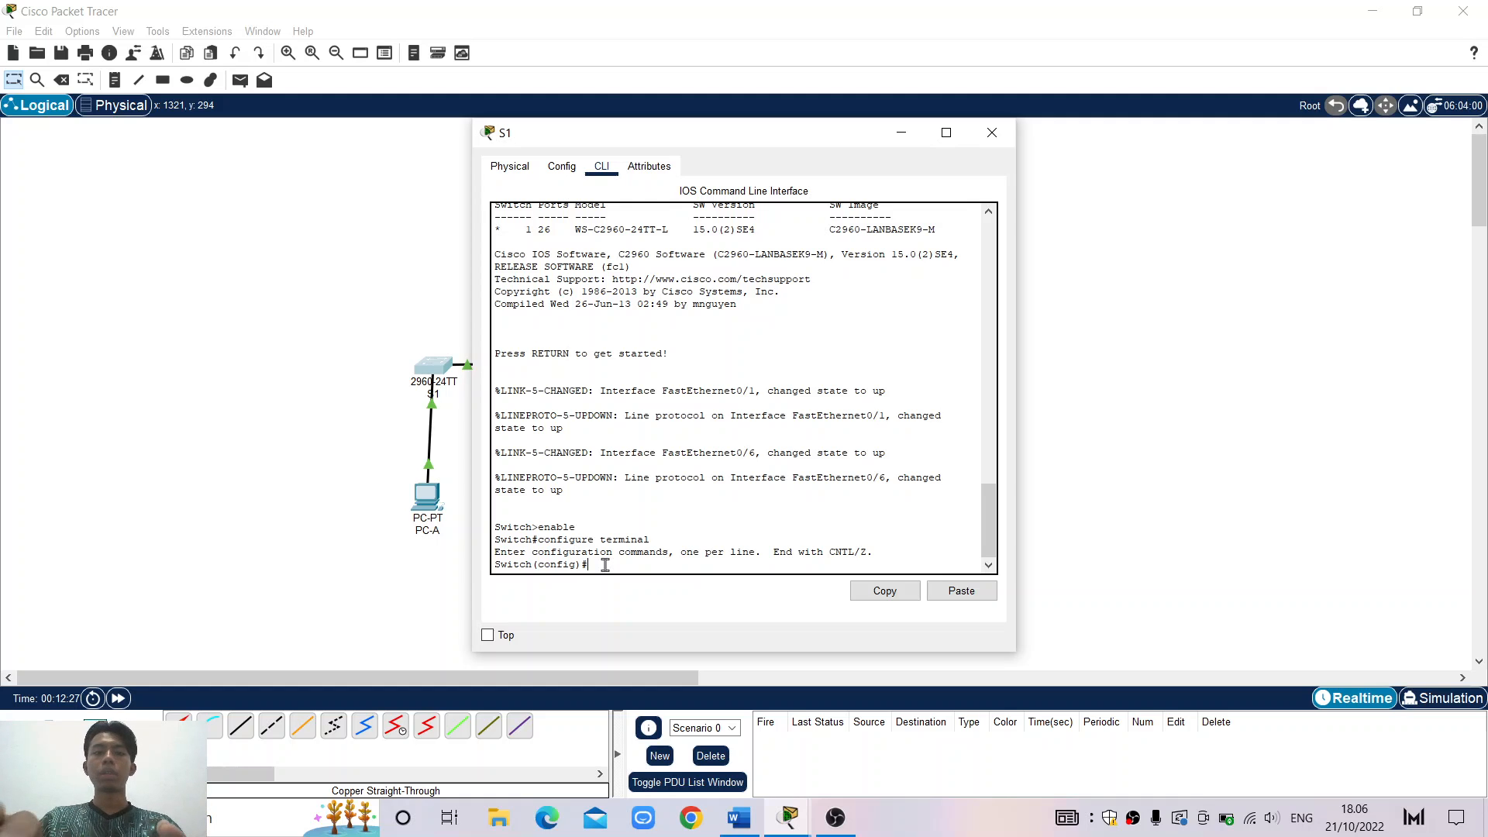
{"action": "type", "text": "hostna"}
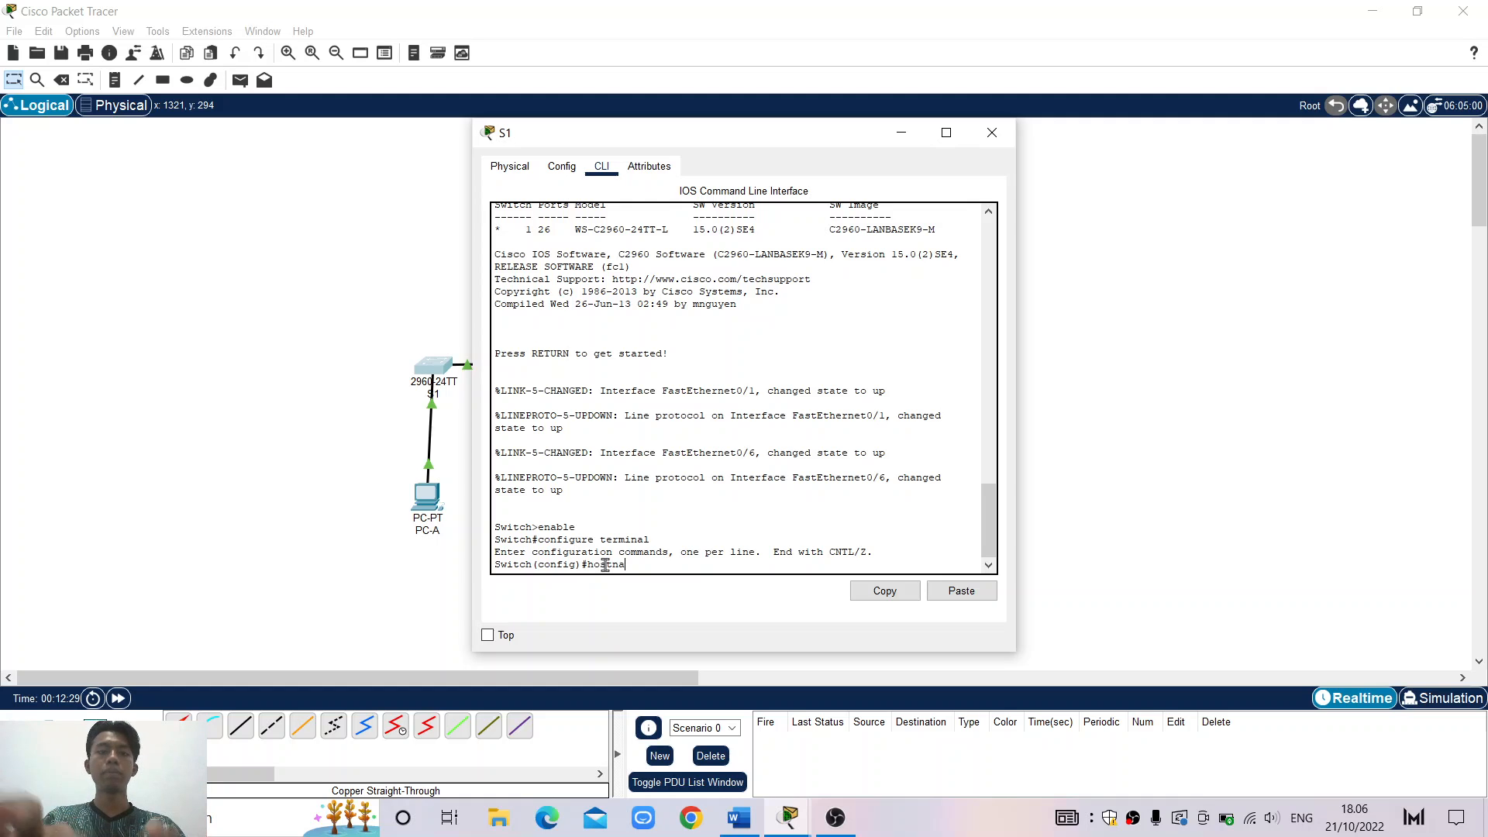
{"action": "type", "text": "me"}
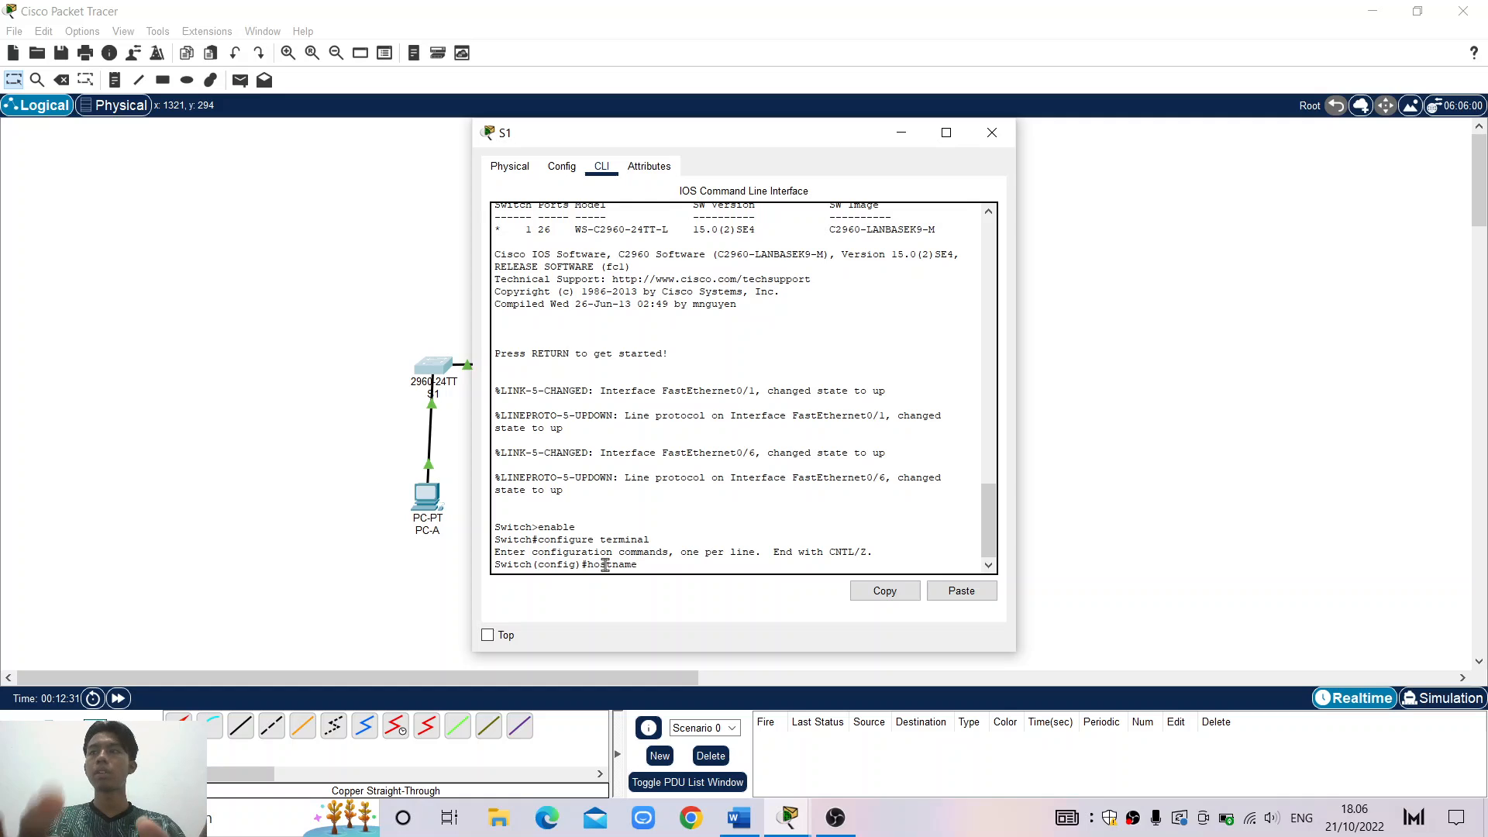
{"action": "type", "text": " S1"}
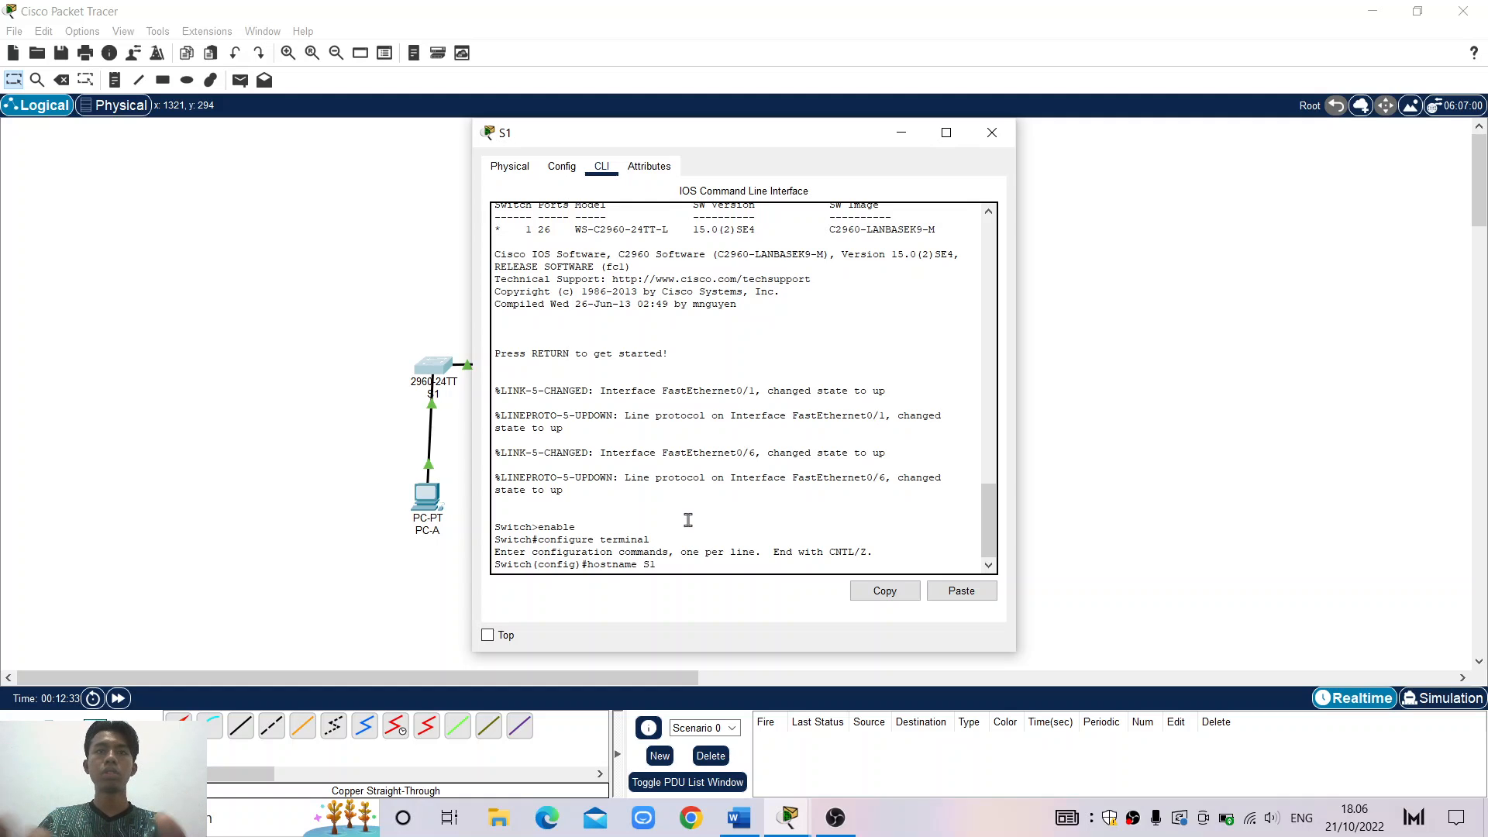
{"action": "key", "text": "Return"}
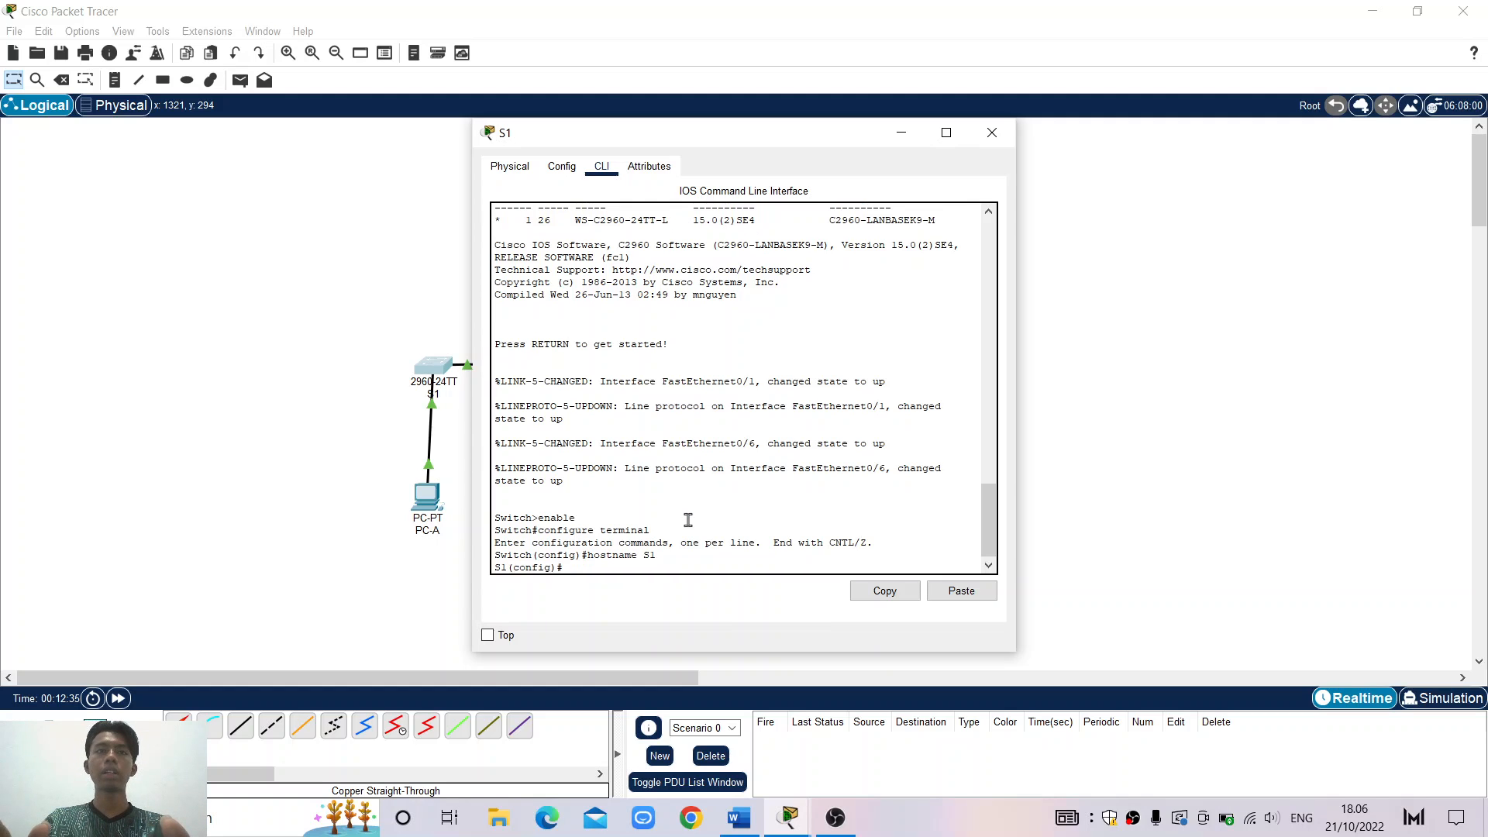
{"action": "left_click_drag", "start_coordinate": [507, 570], "coordinate": [489, 571]}
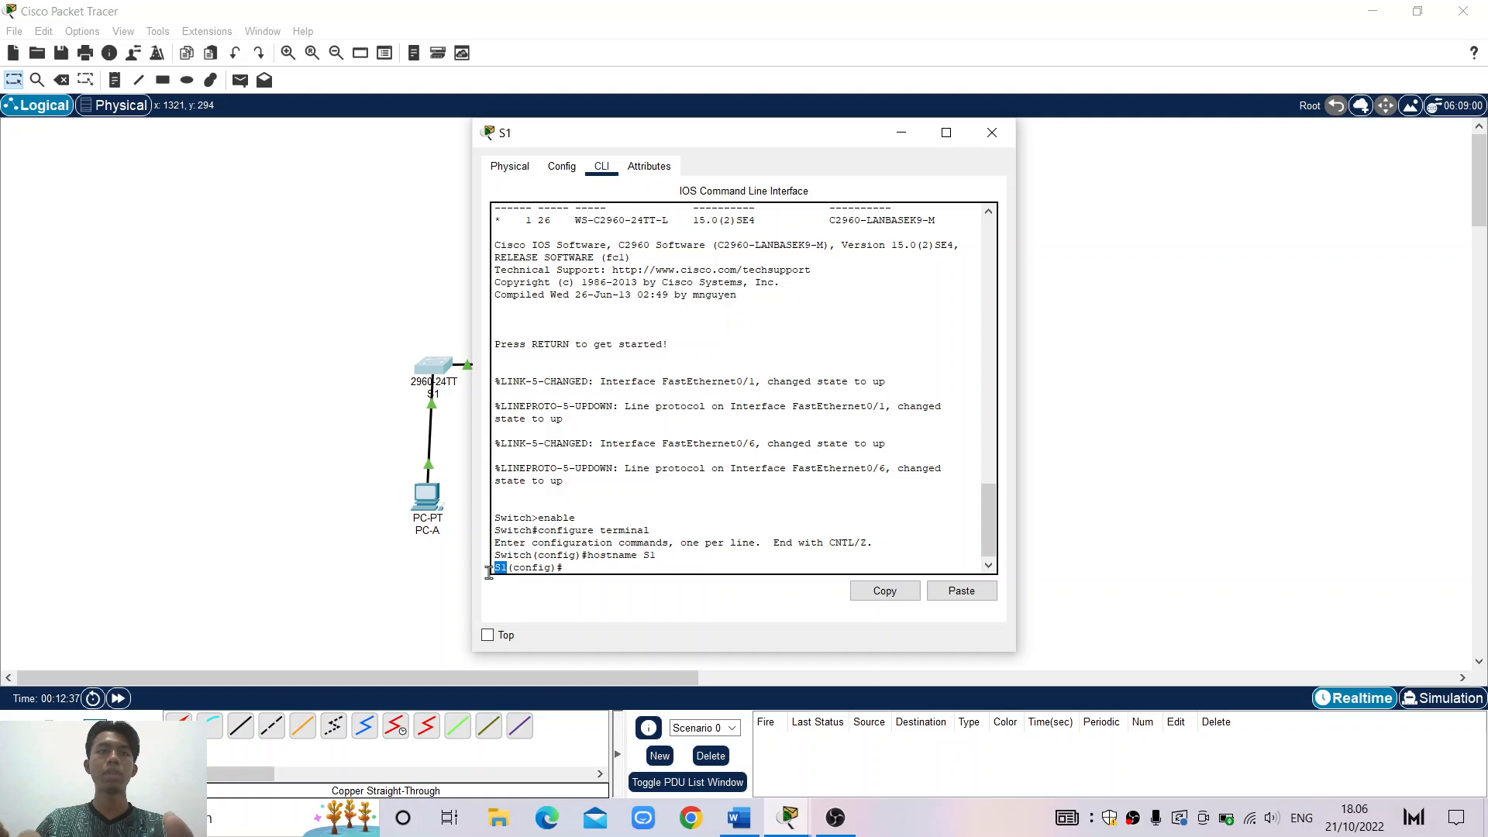
{"action": "left_click", "coordinate": [578, 568]}
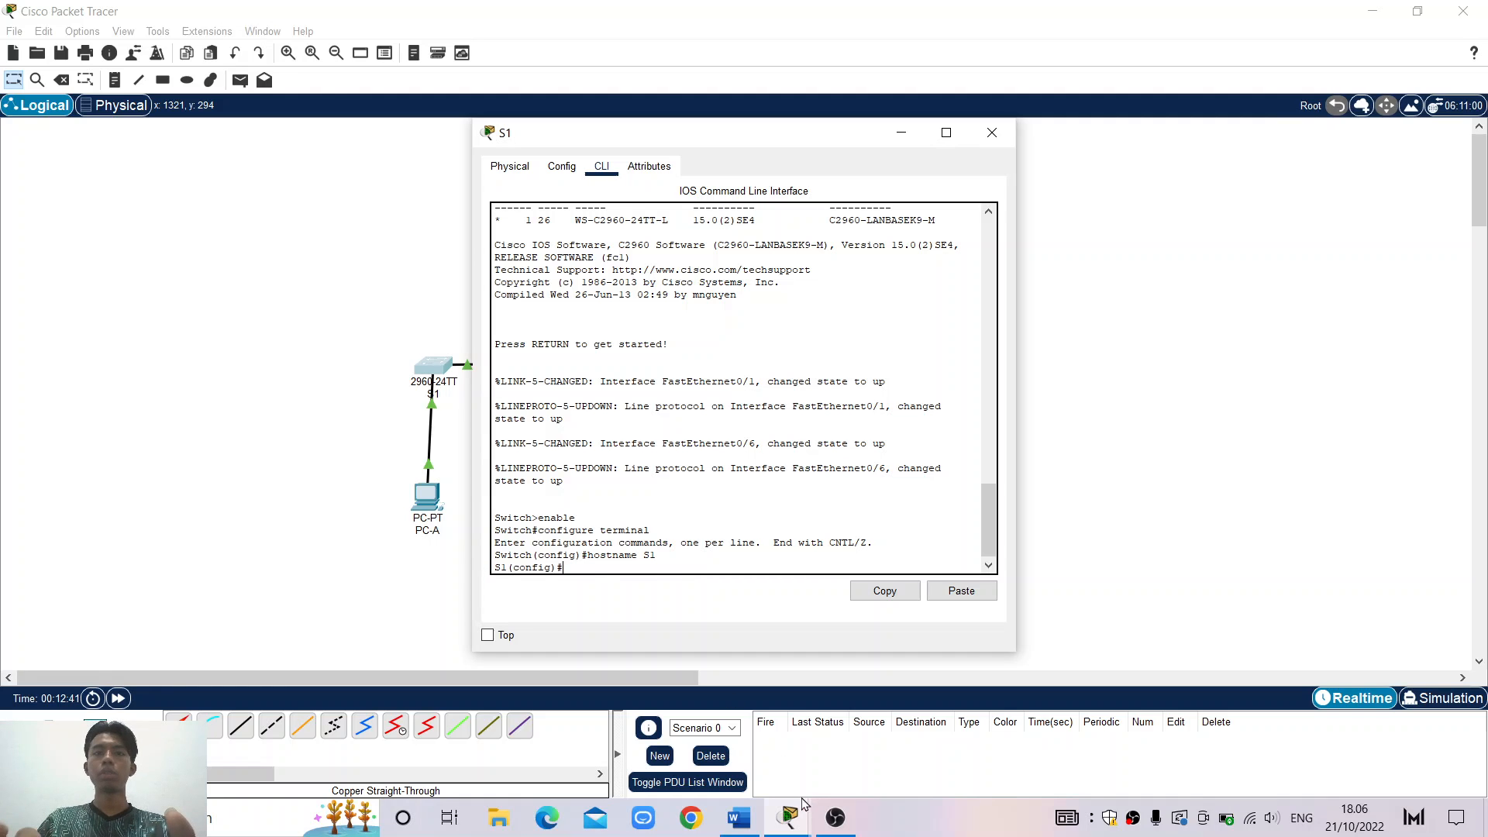
{"action": "left_click", "coordinate": [733, 820]}
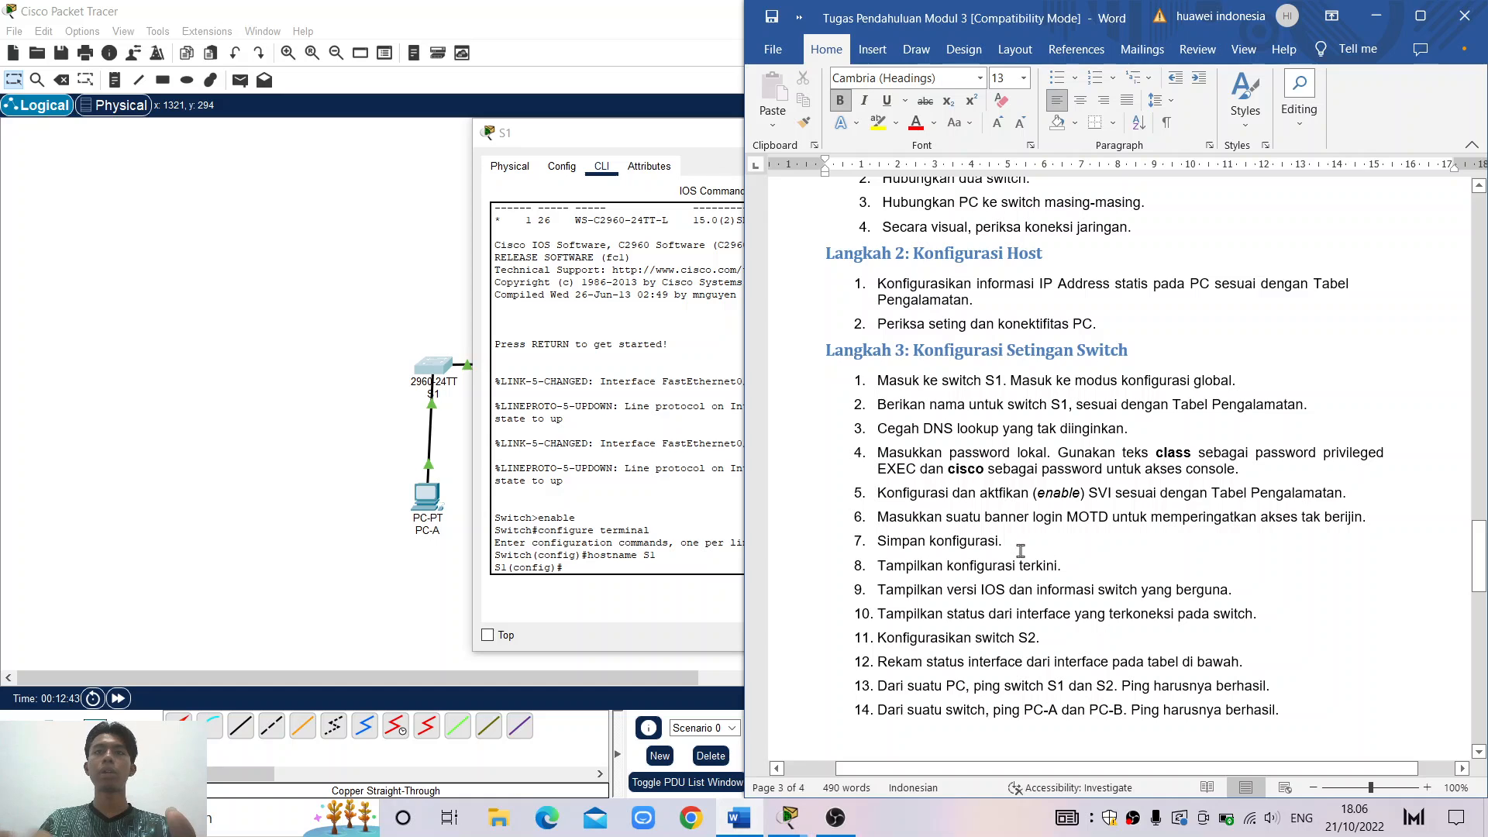
Scroll the Word worksheet, then minimize it to reveal S1's console
{"action": "scroll", "coordinate": [1021, 550], "scroll_direction": "down", "scroll_amount": 1}
{"action": "scroll", "coordinate": [1021, 550], "scroll_direction": "down", "scroll_amount": 1}
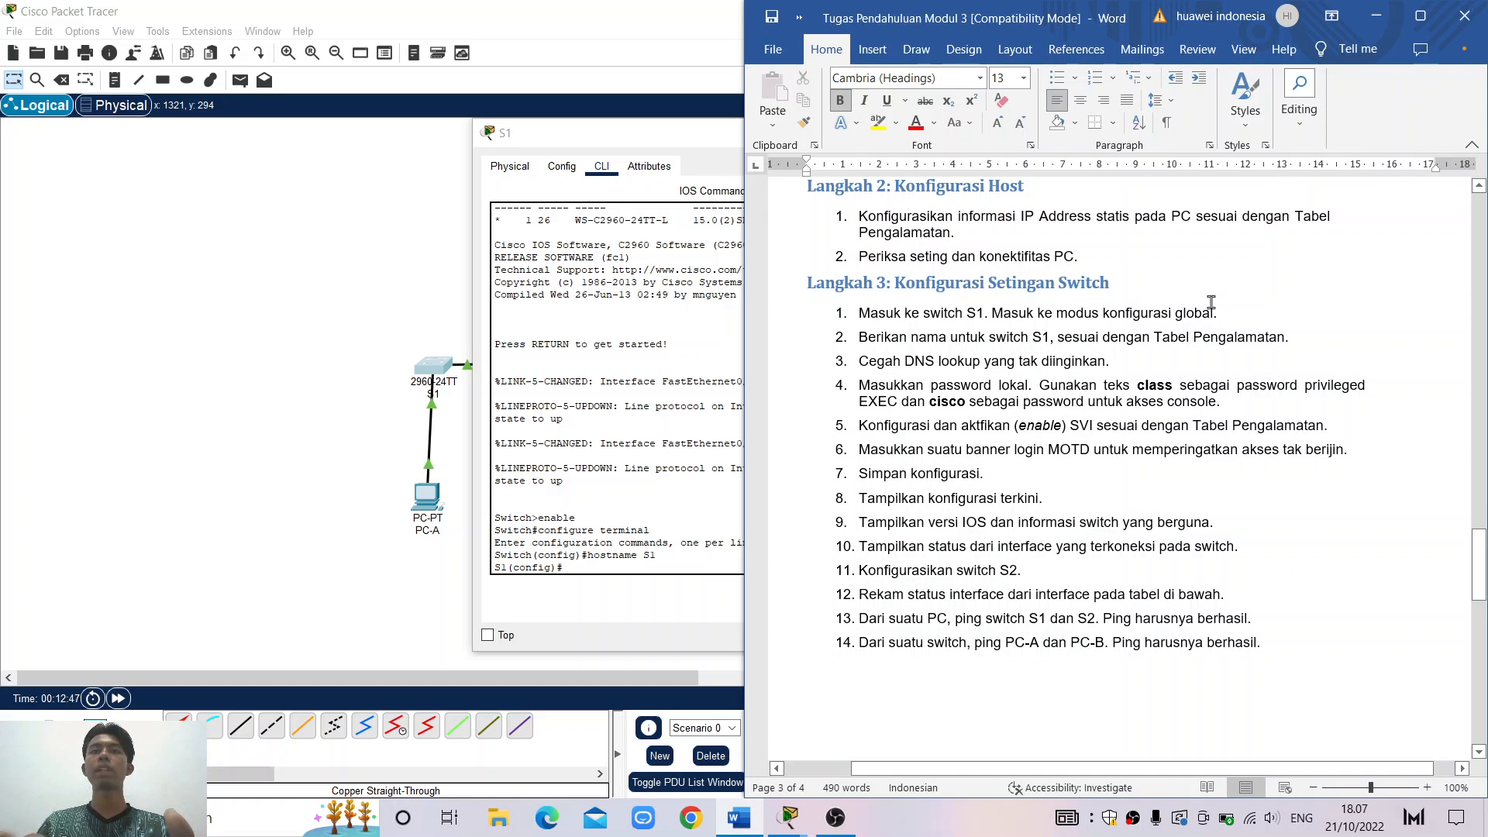
{"action": "left_click", "coordinate": [1384, 17]}
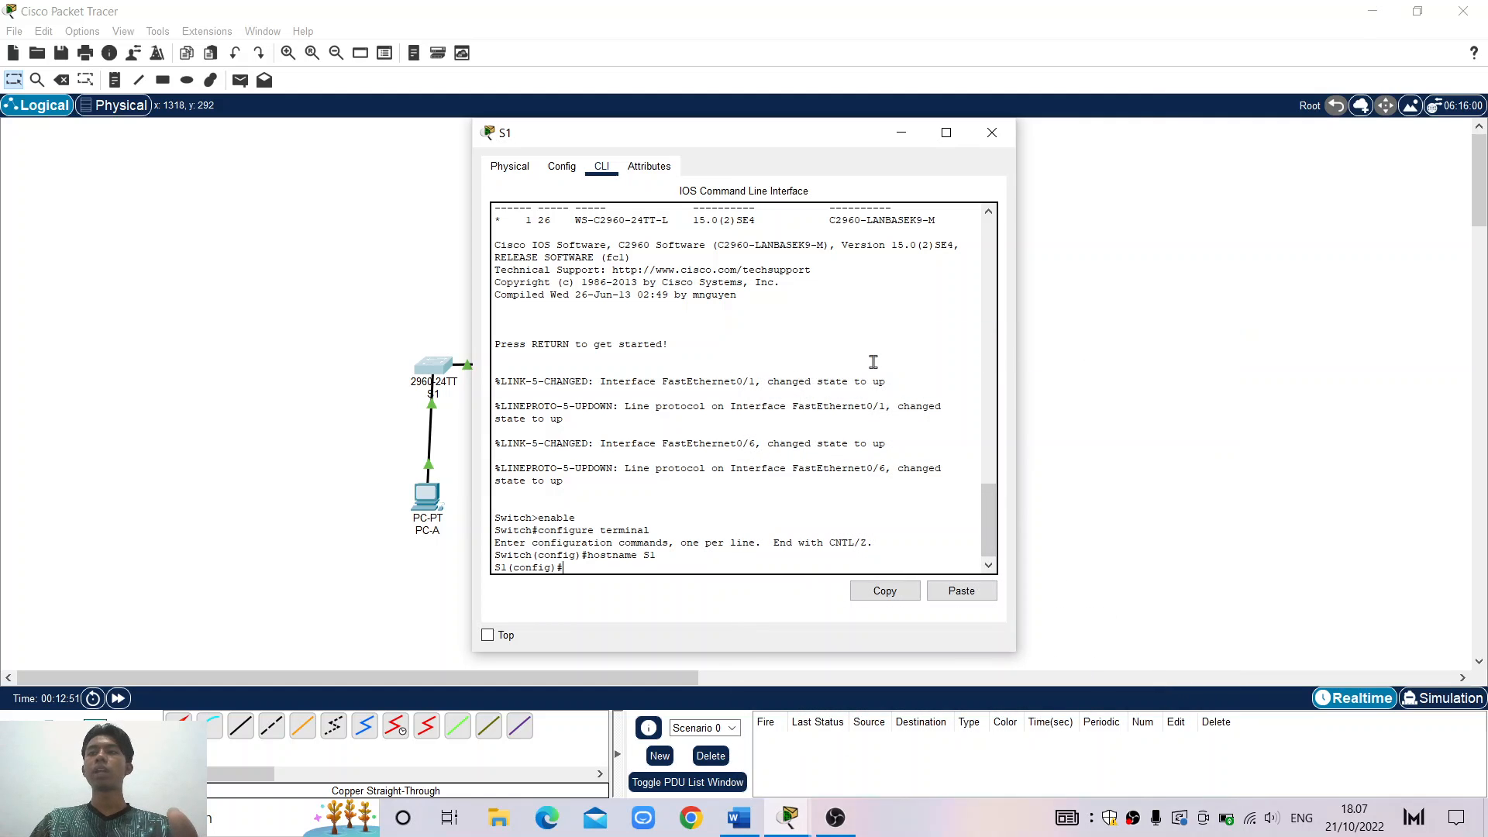
Enter no ip domain-lookup on S1, correcting the typos before submitting
{"action": "type", "text": "no "}
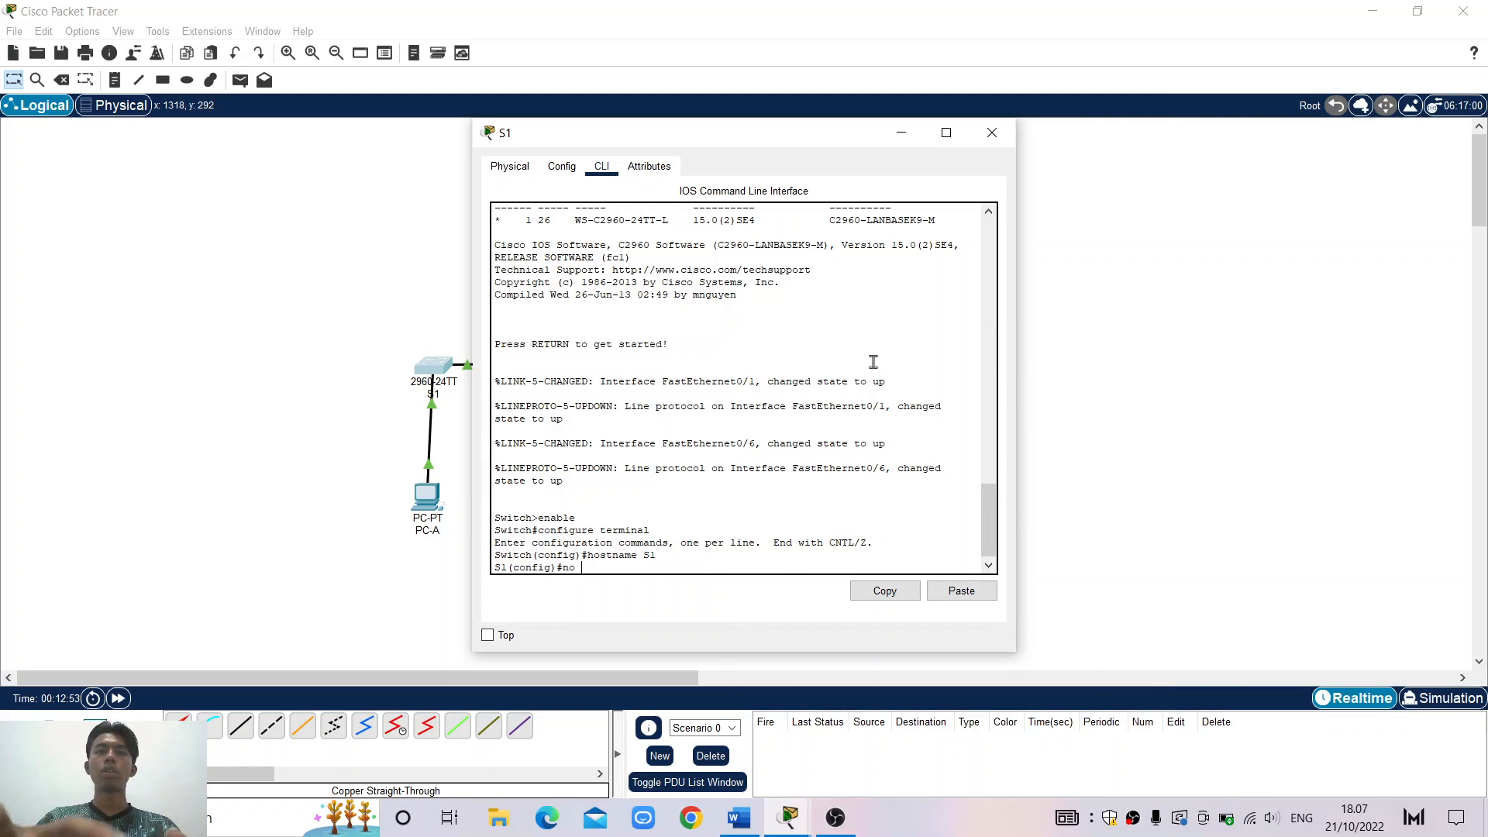
{"action": "type", "text": "ip"}
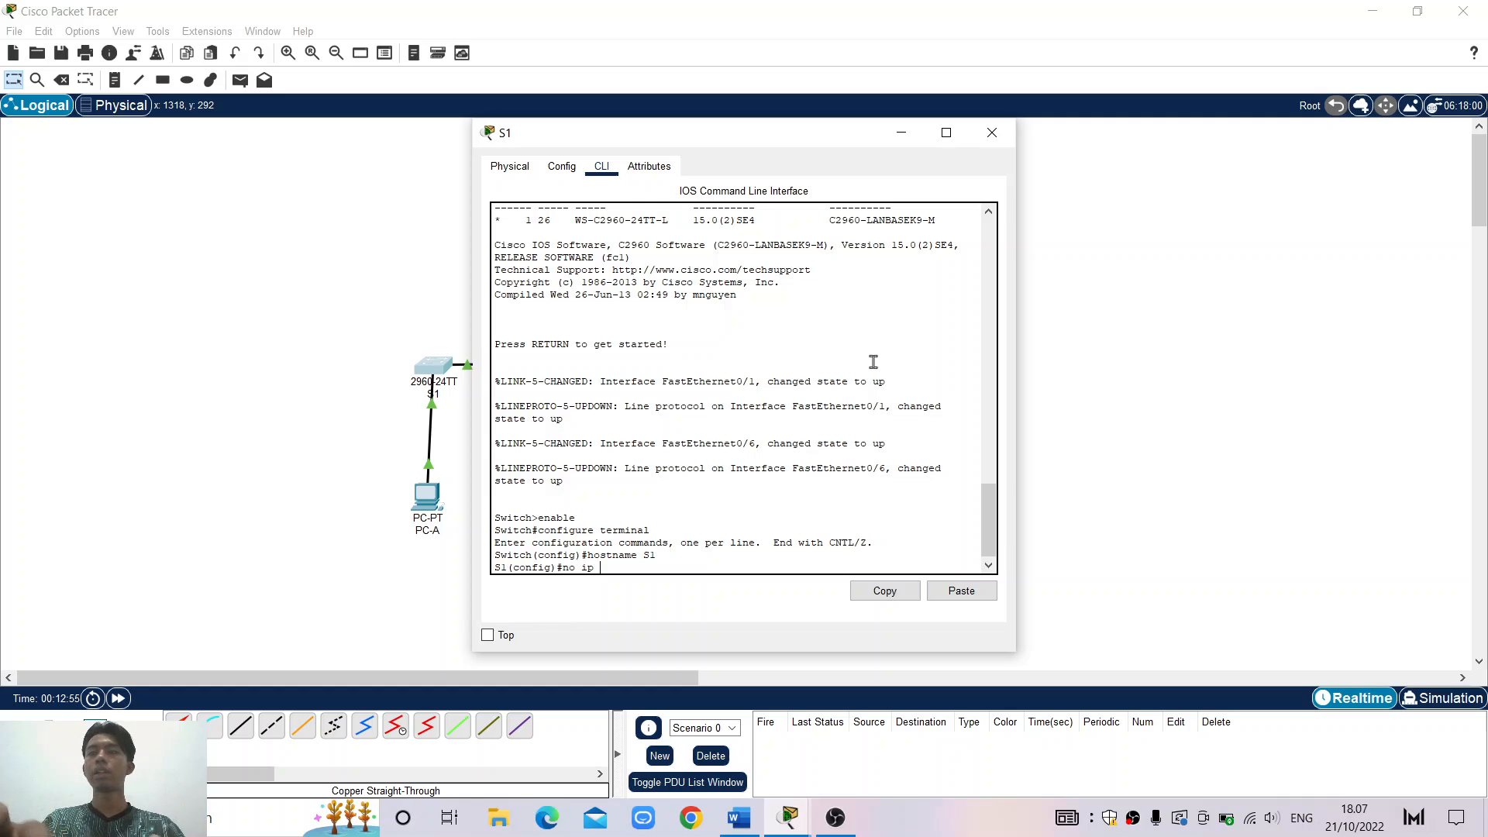
{"action": "type", "text": " domain"}
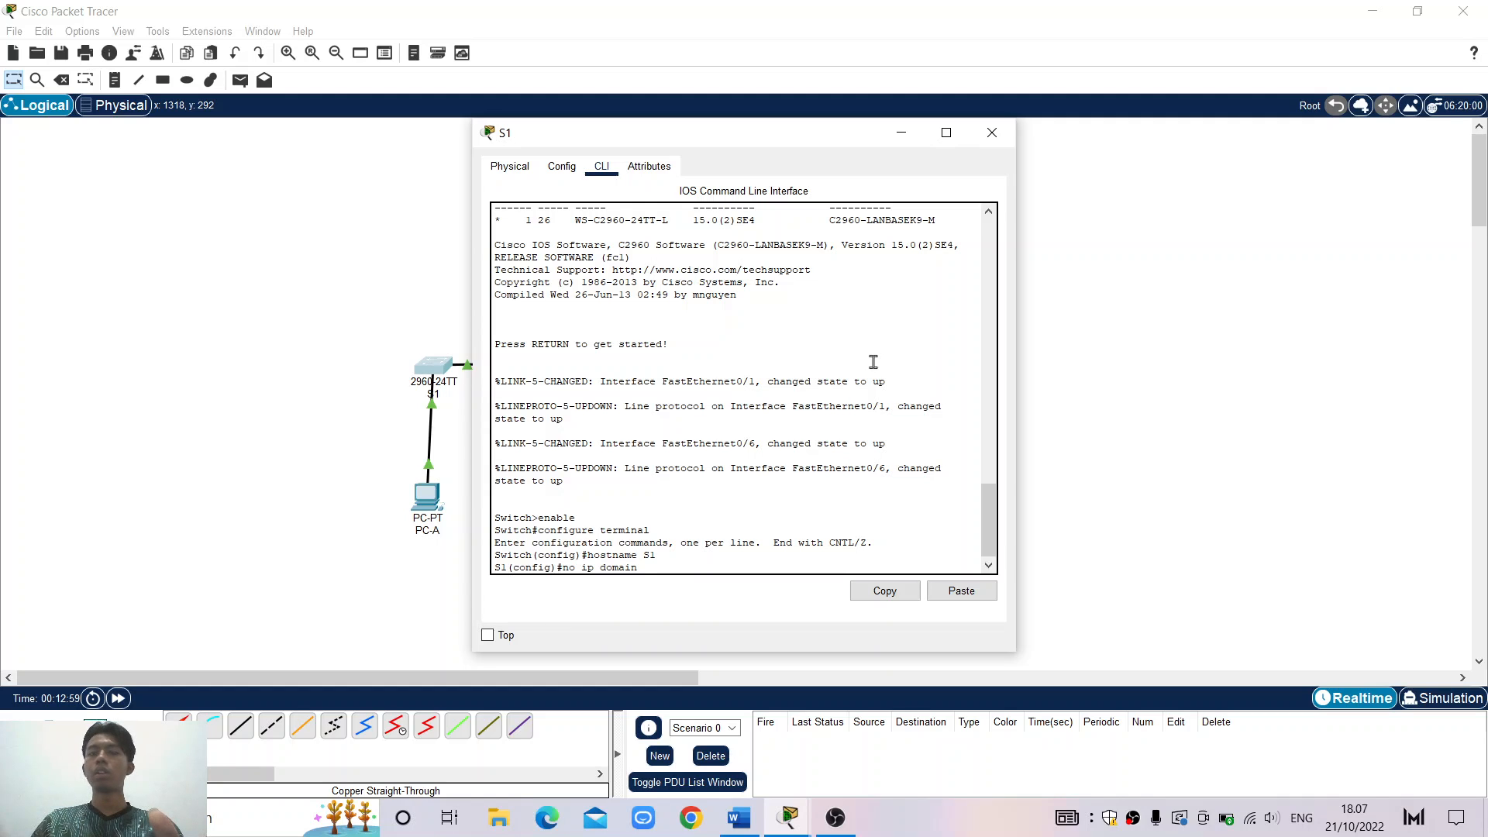
{"action": "type", "text": "looku"}
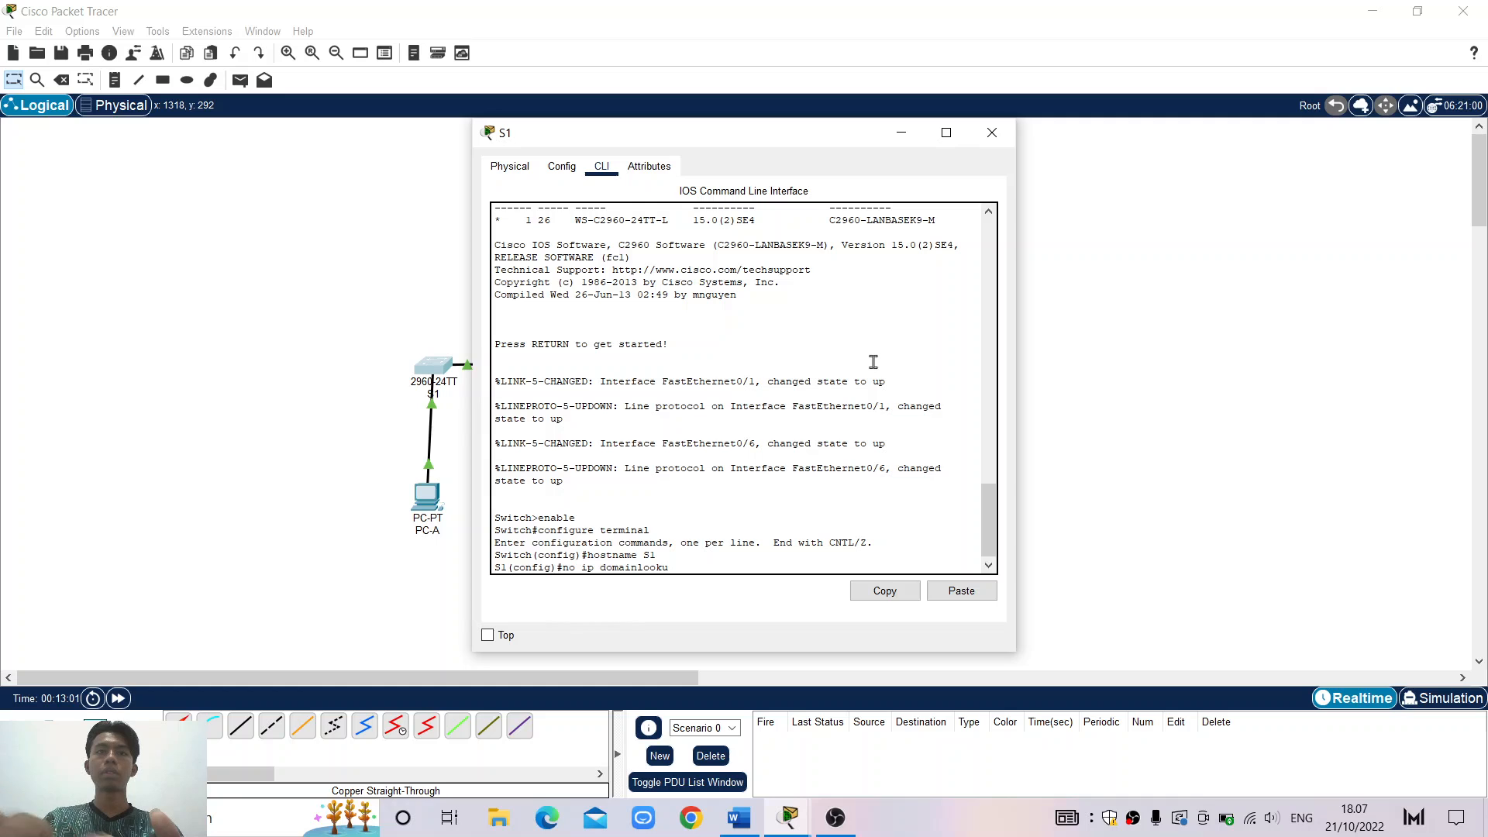
{"action": "key", "text": "BackSpace"}
{"action": "key", "text": "BackSpace"}
{"action": "key", "text": "BackSpace"}
{"action": "key", "text": "BackSpace"}
{"action": "key", "text": "BackSpace"}
{"action": "key", "text": "BackSpace"}
{"action": "type", "text": "n"}
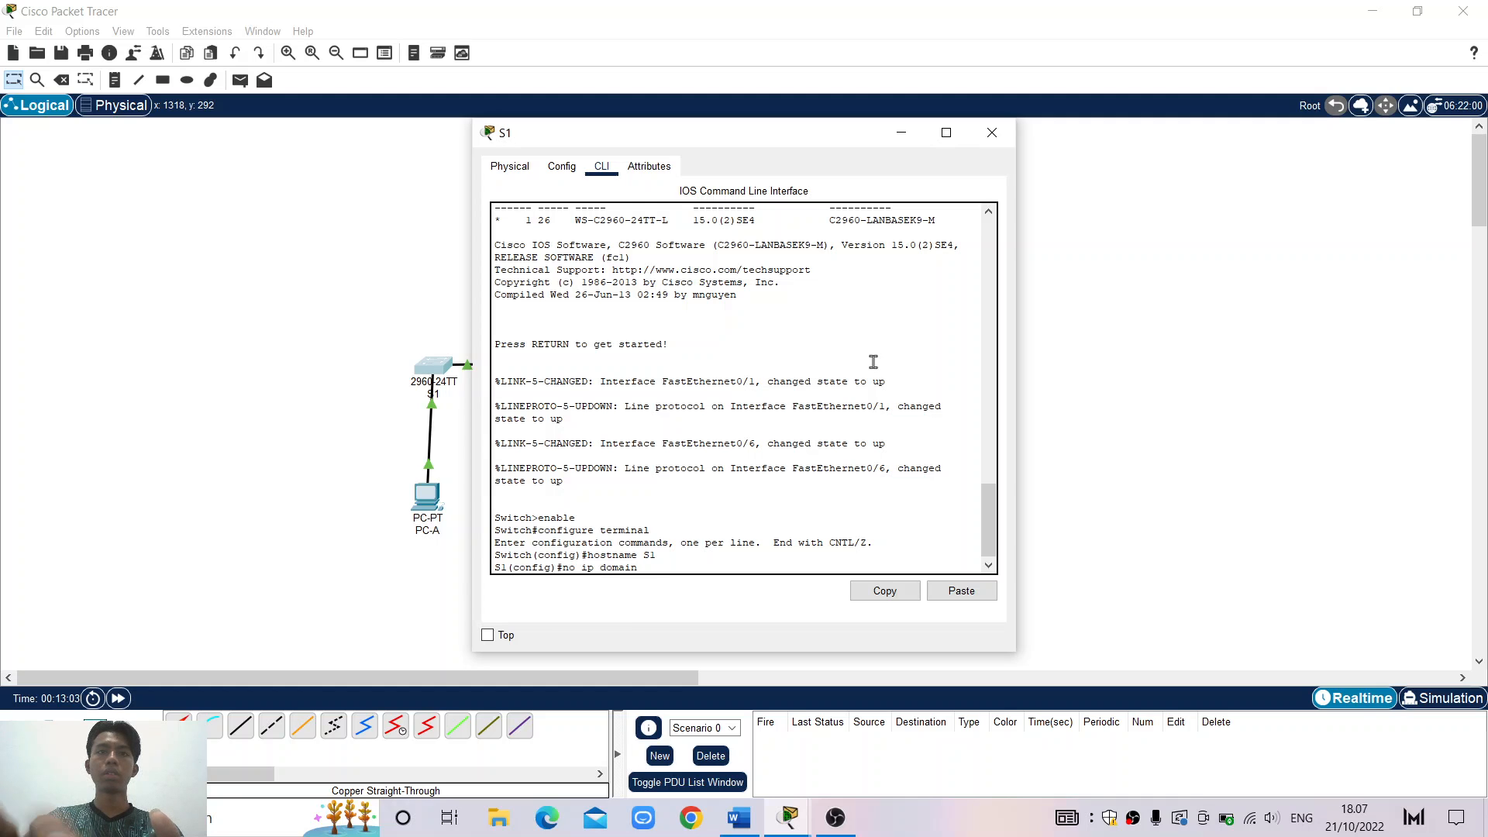
{"action": "type", "text": " lookup"}
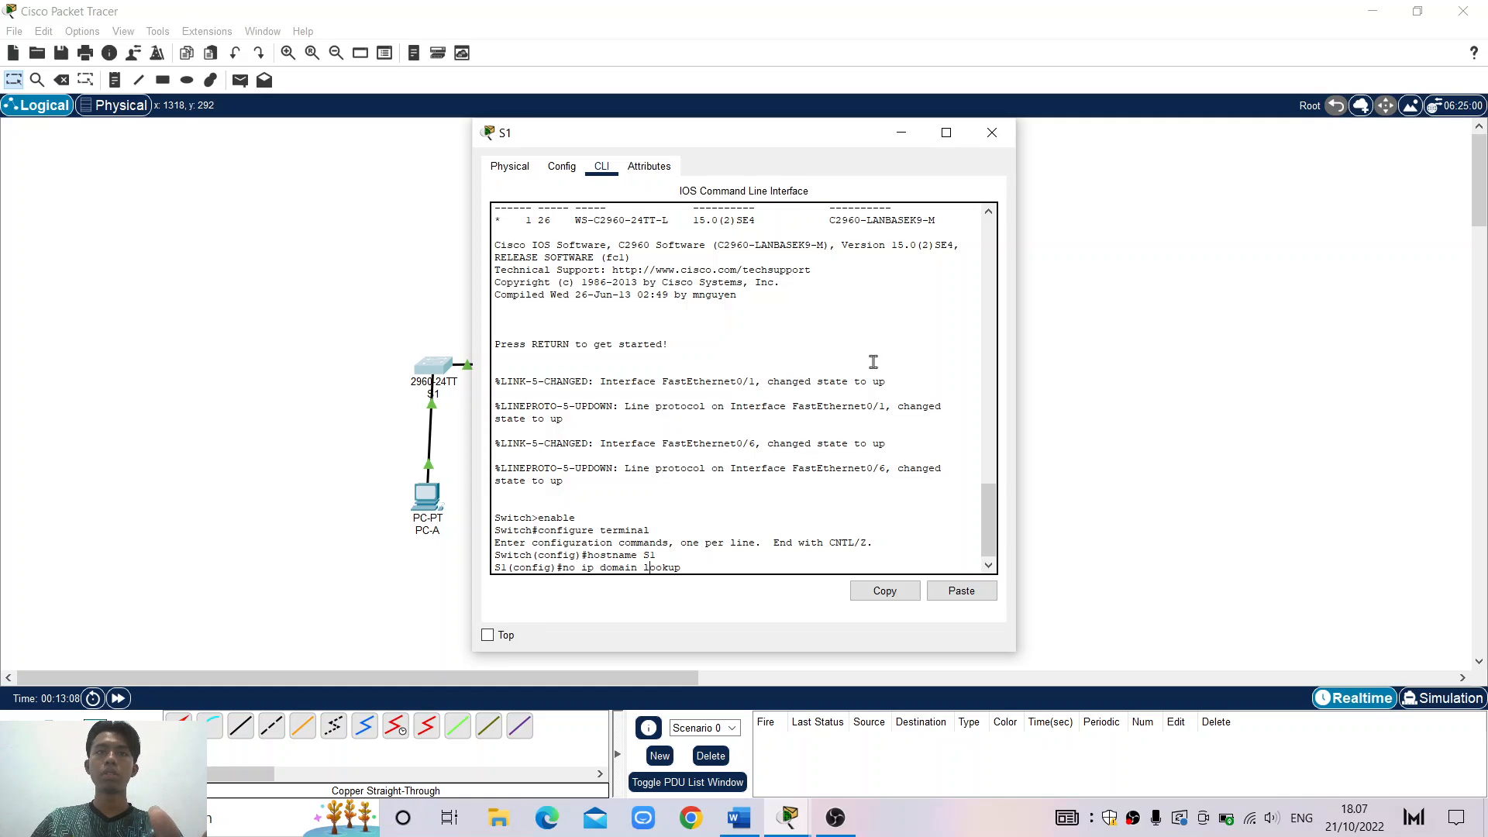
{"action": "key", "text": "BackSpace"}
{"action": "type", "text": "-"}
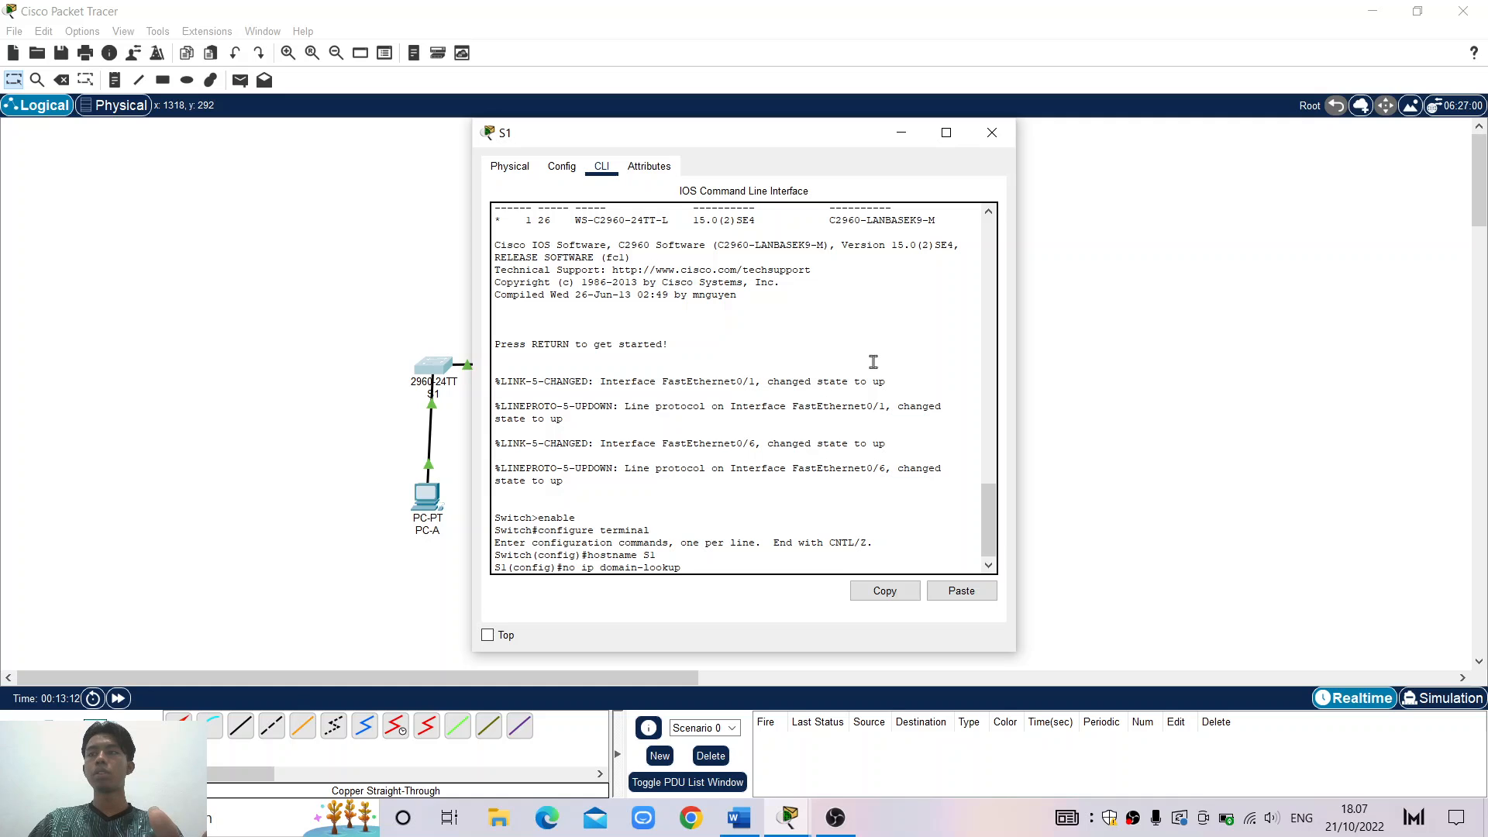
{"action": "key", "text": "Return"}
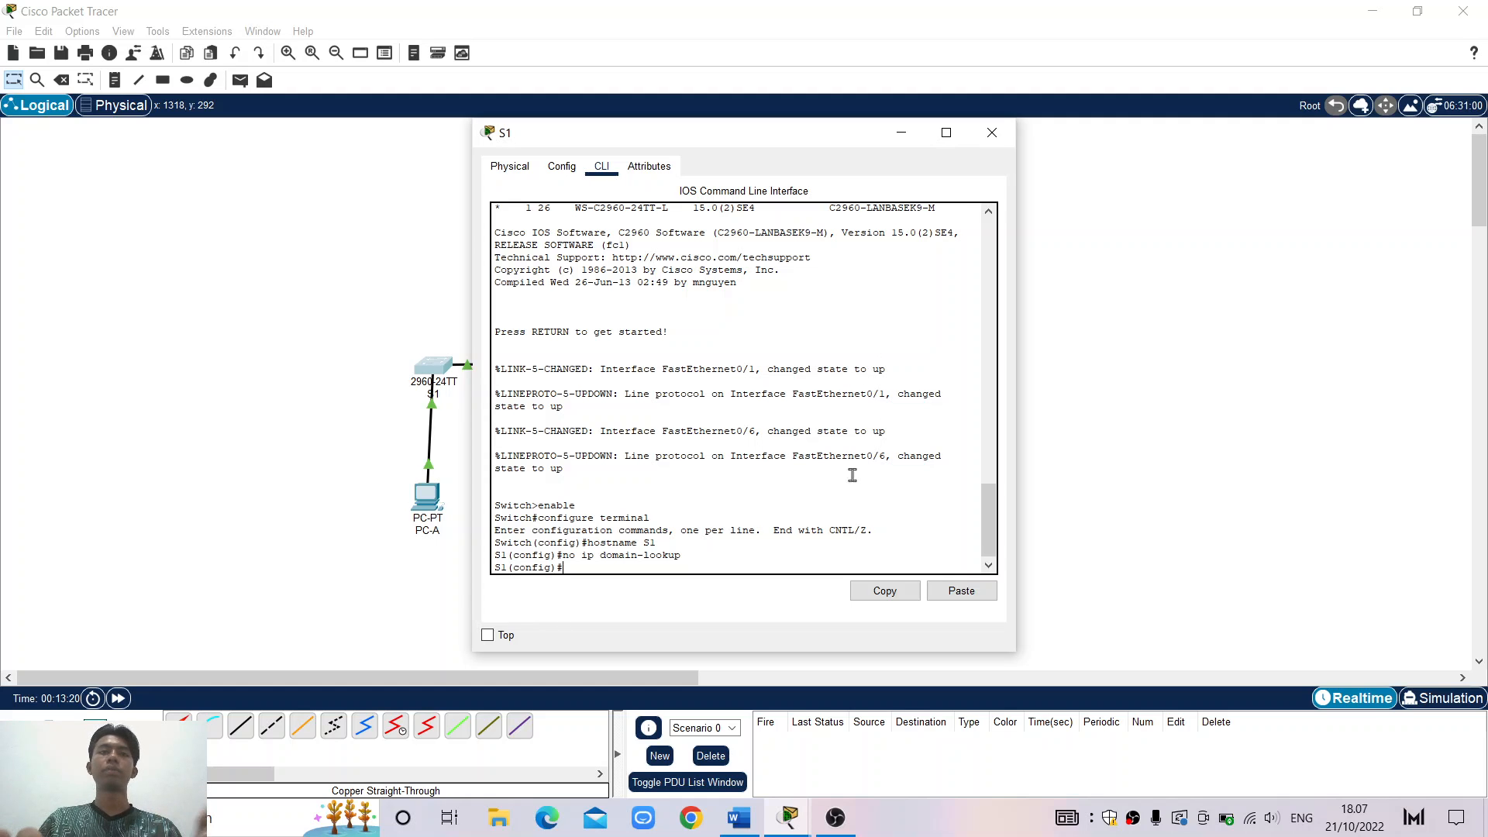
{"action": "left_click", "coordinate": [739, 817]}
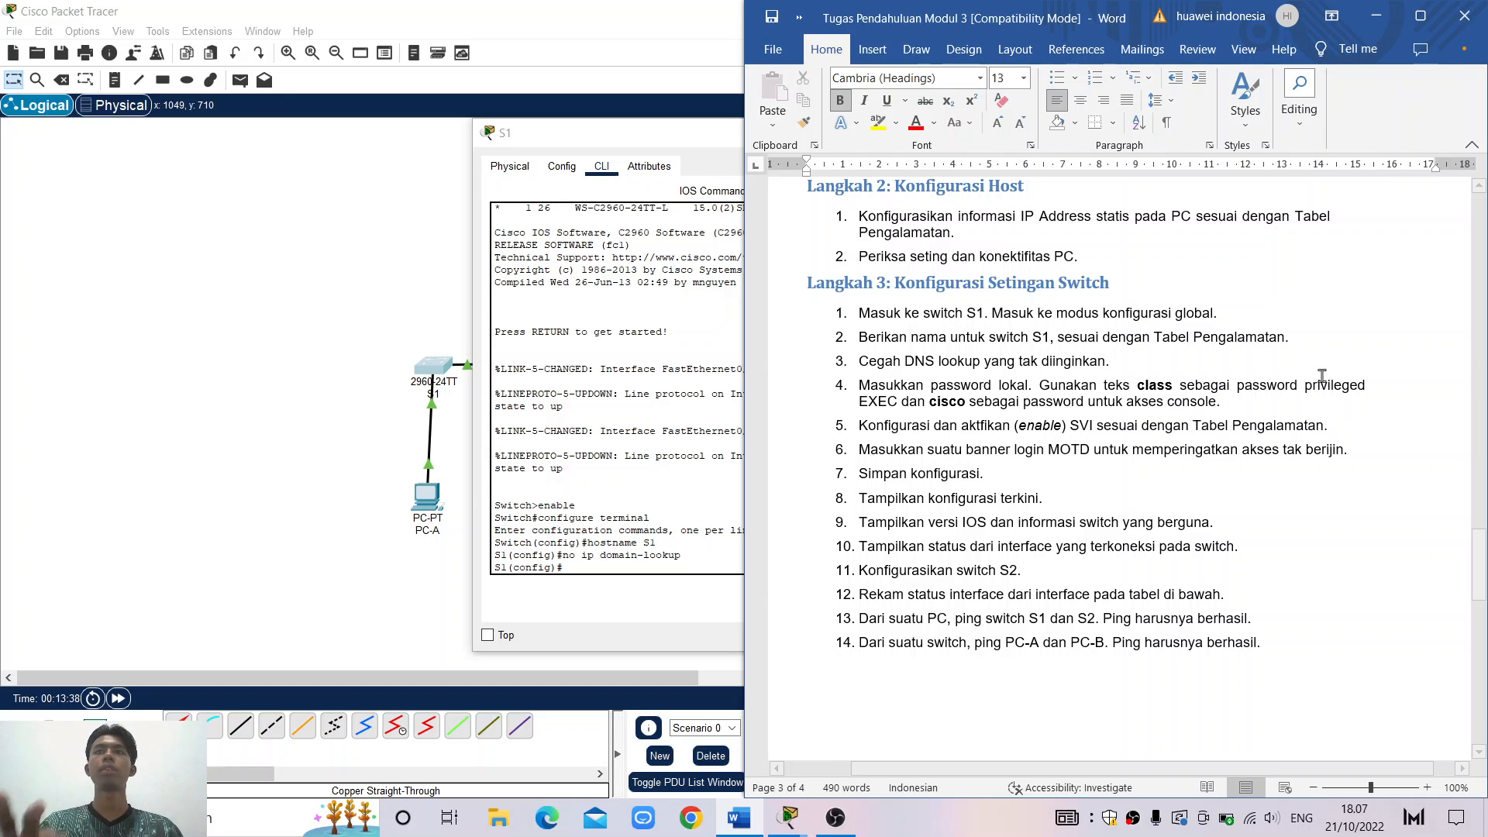
{"action": "left_click", "coordinate": [1377, 16]}
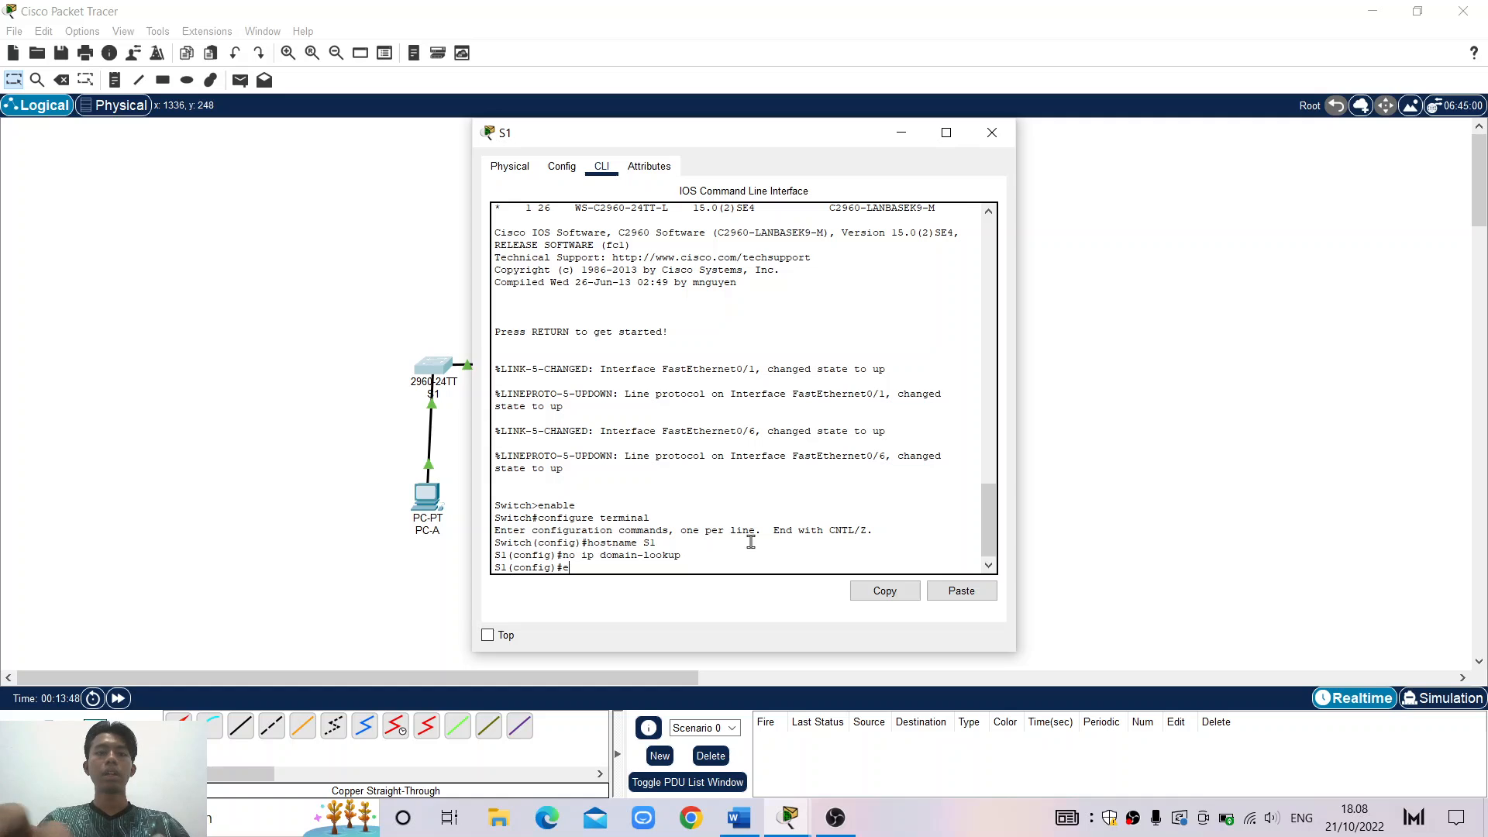
Configure an enable secret password on S1, fixing the misspelled keyword
{"action": "type", "text": "nable "}
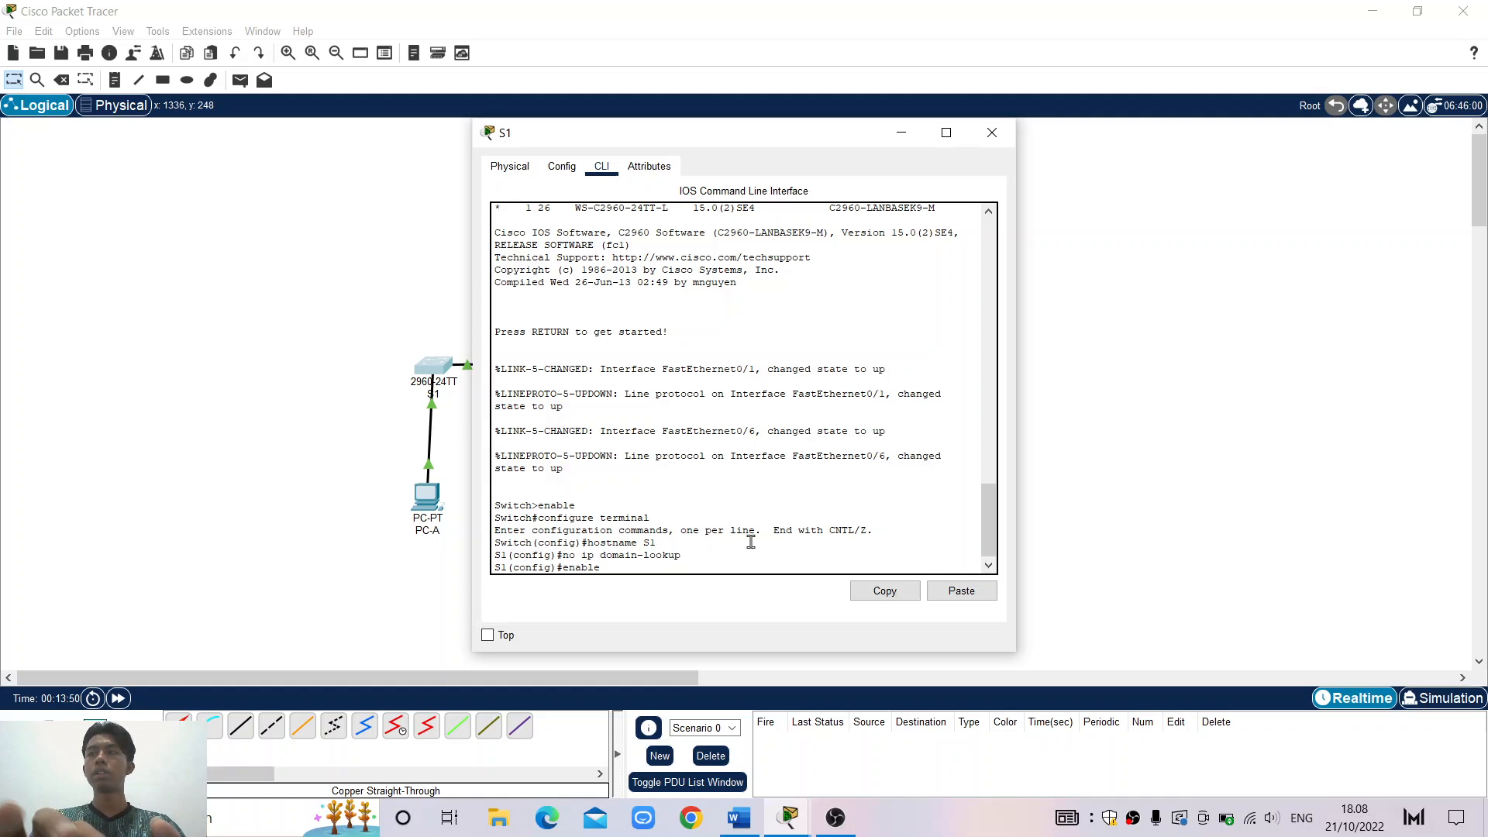
{"action": "type", "text": "scree"}
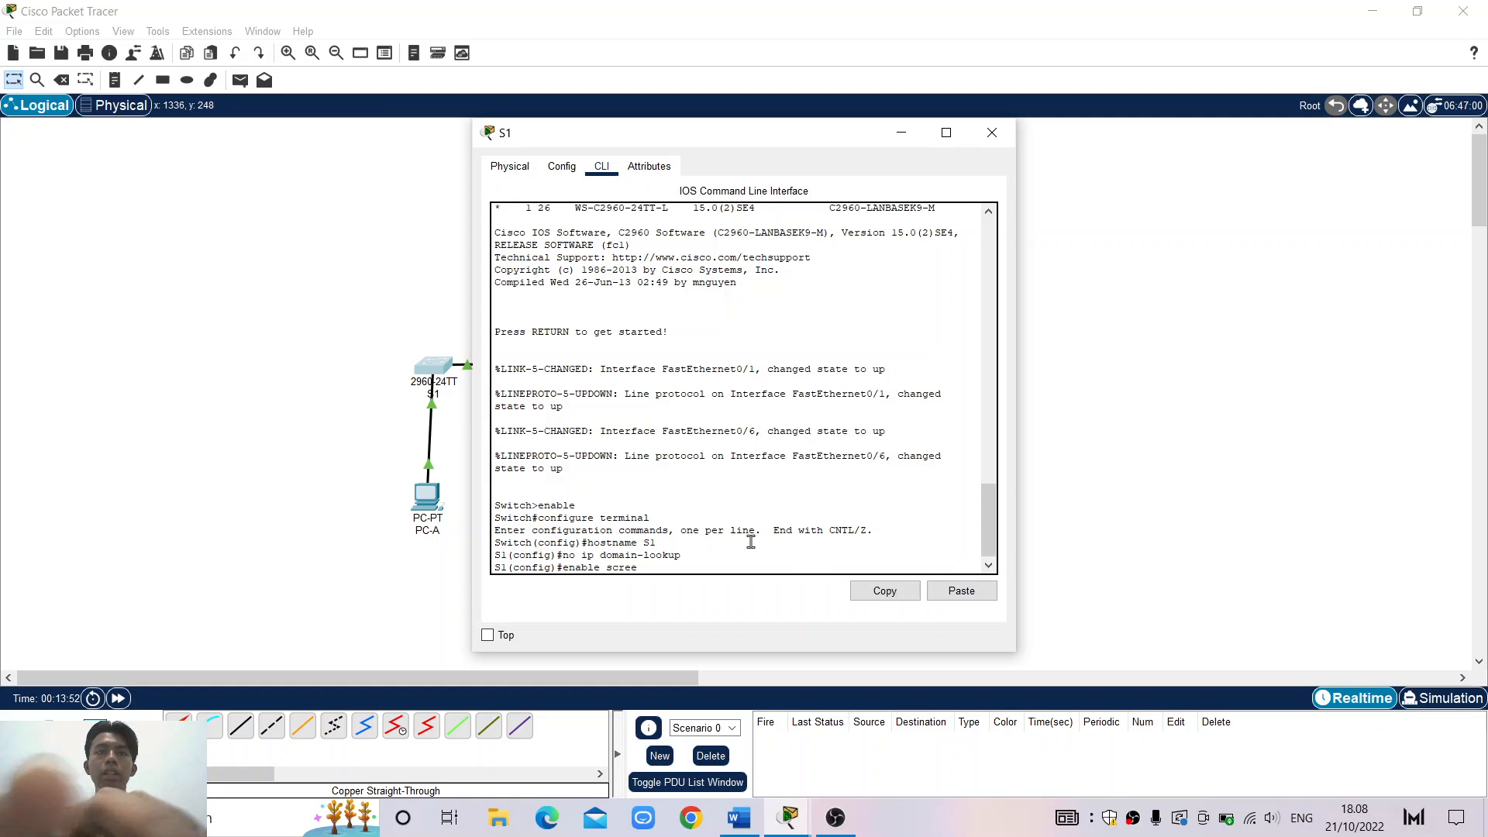
{"action": "key", "text": "BackSpace"}
{"action": "key", "text": "BackSpace"}
{"action": "key", "text": "BackSpace"}
{"action": "key", "text": "BackSpace"}
{"action": "type", "text": "ecret "}
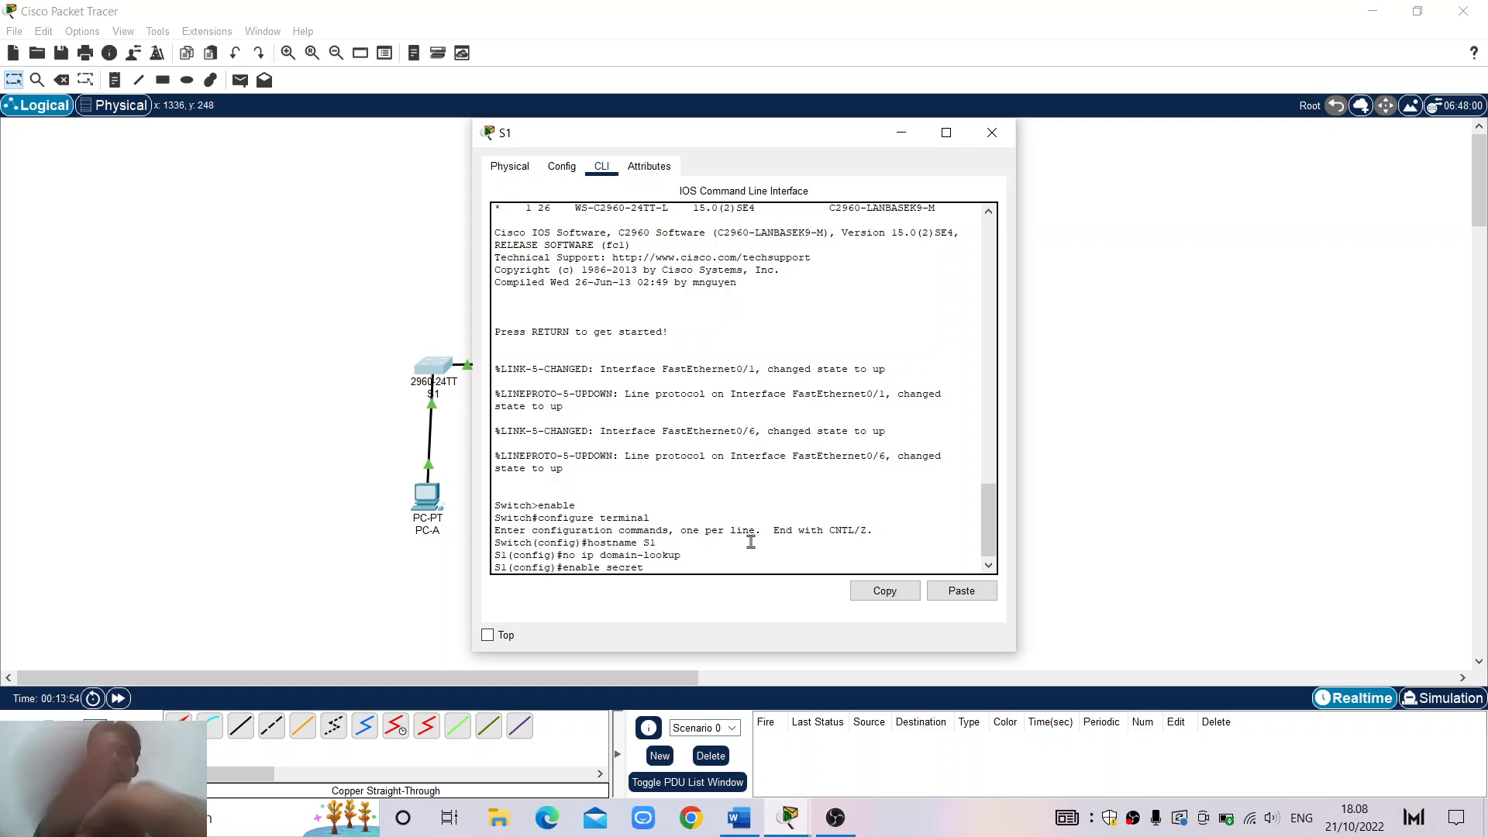
{"action": "type", "text": "class"}
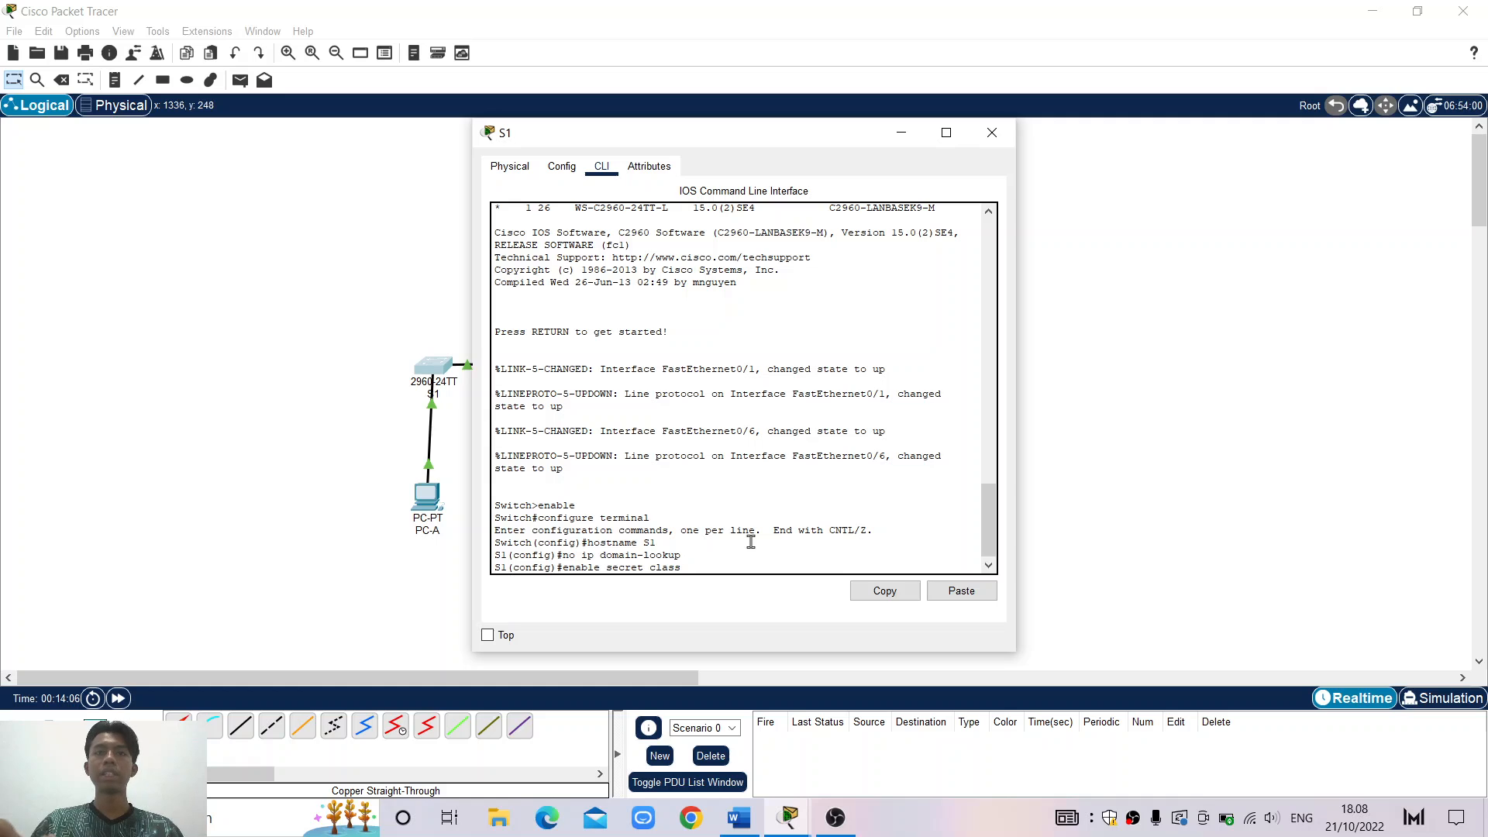
{"action": "key", "text": "Return"}
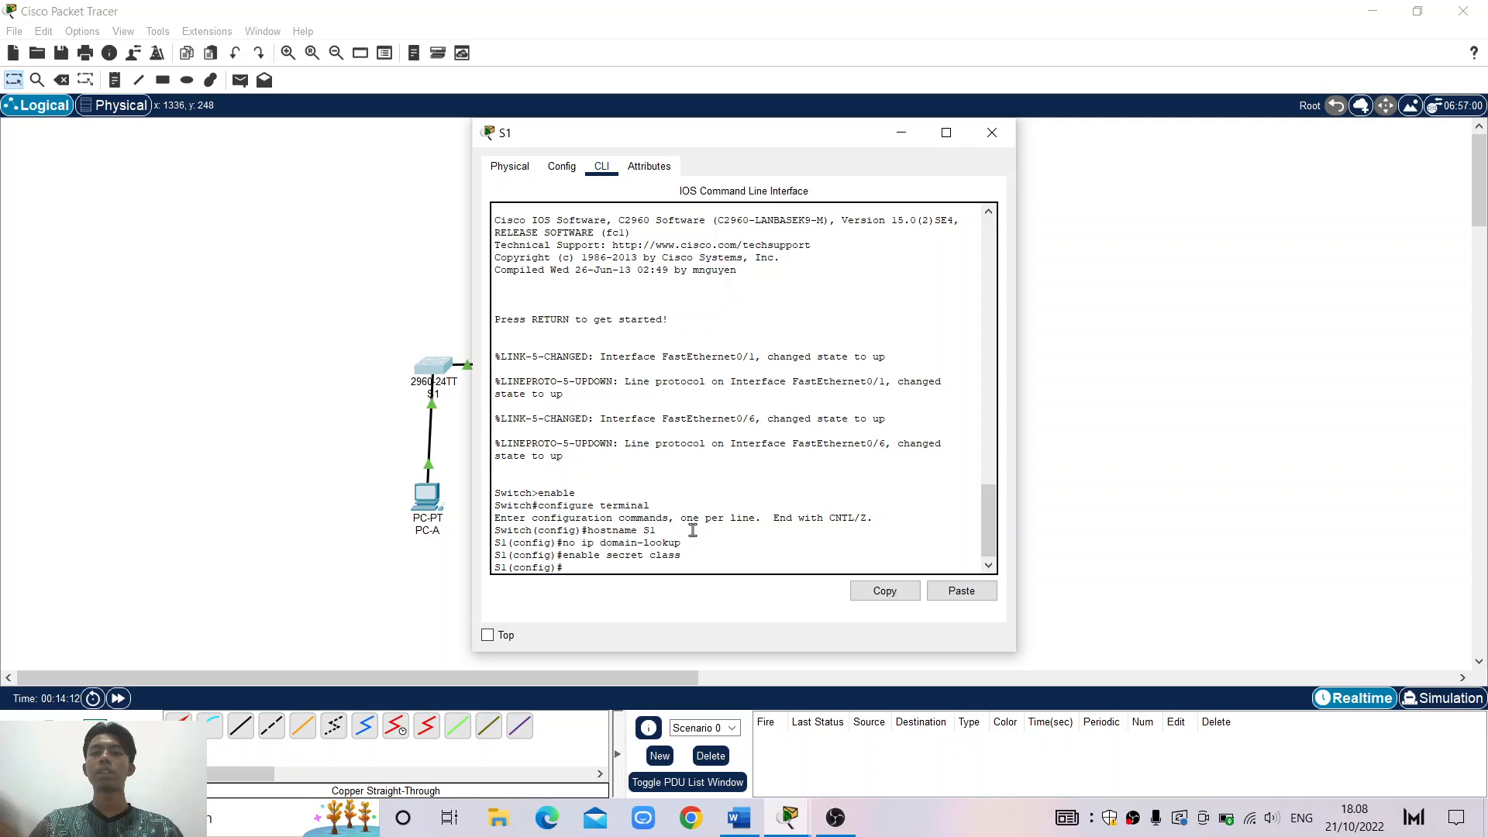
Under line con 0, set the console password, enable login, and exit to global config
{"action": "type", "text": "line"}
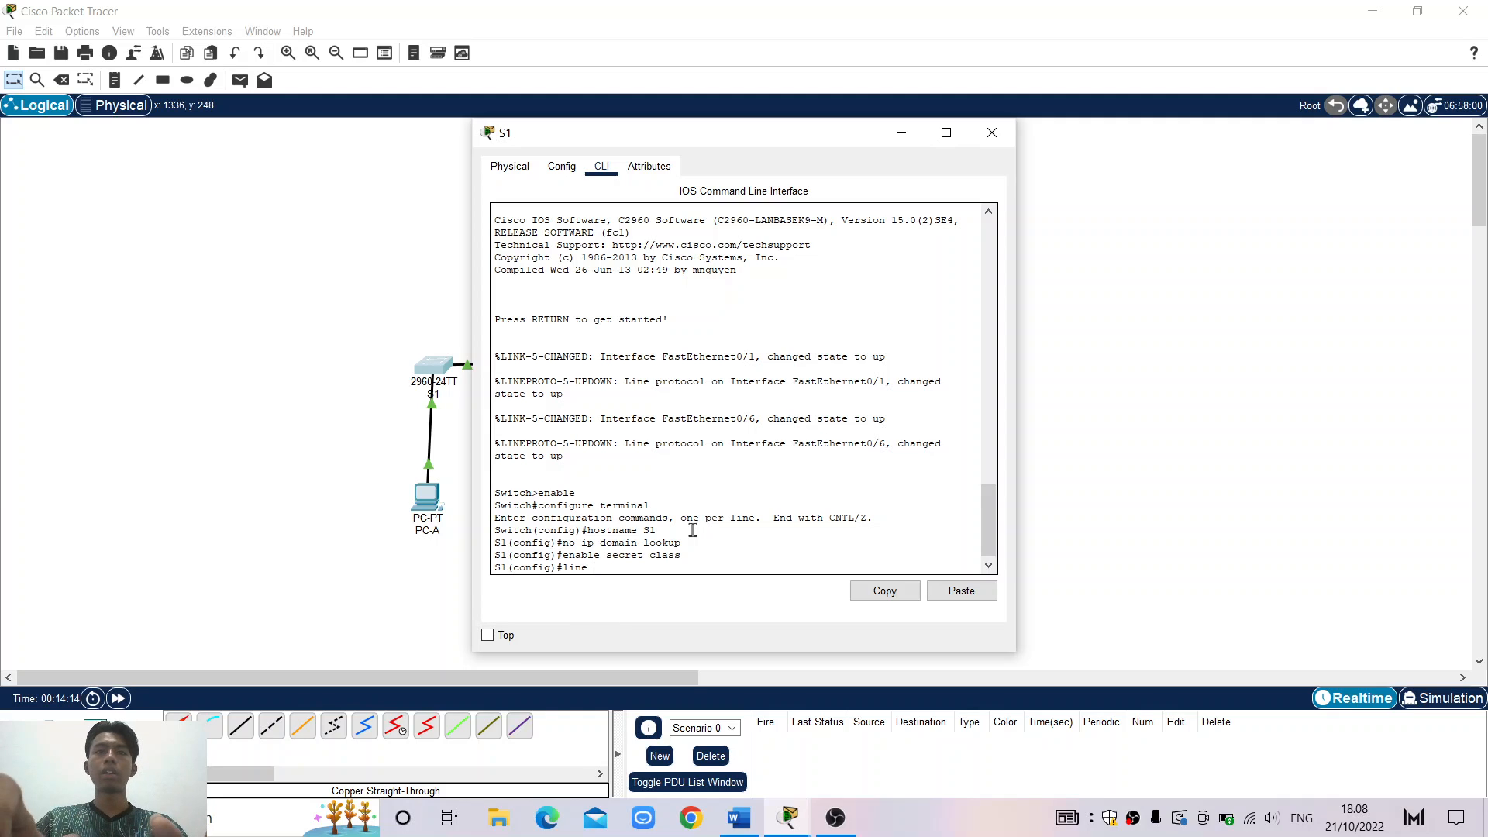
{"action": "type", "text": " c"}
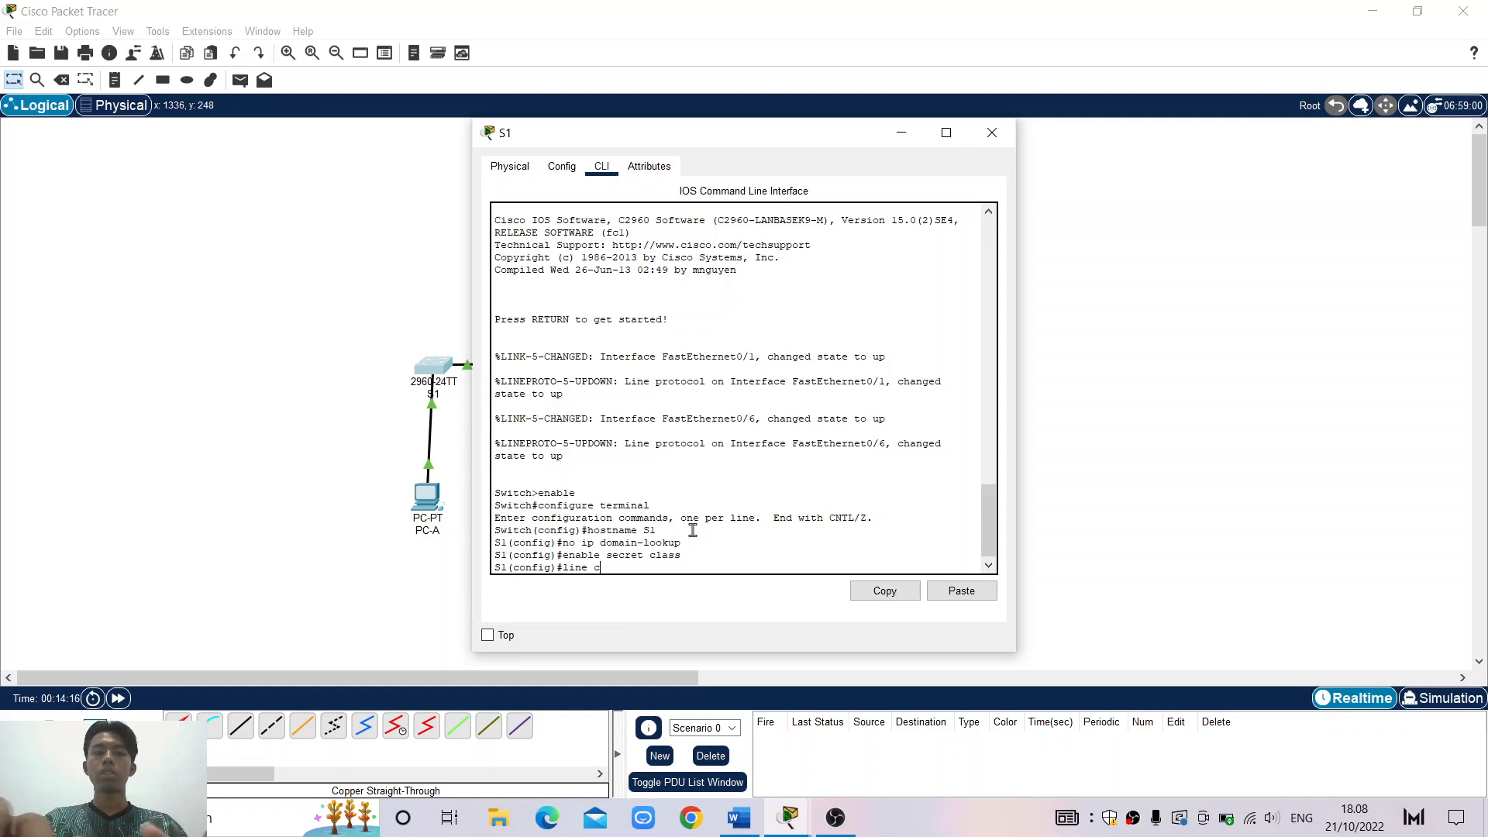
{"action": "type", "text": "on"}
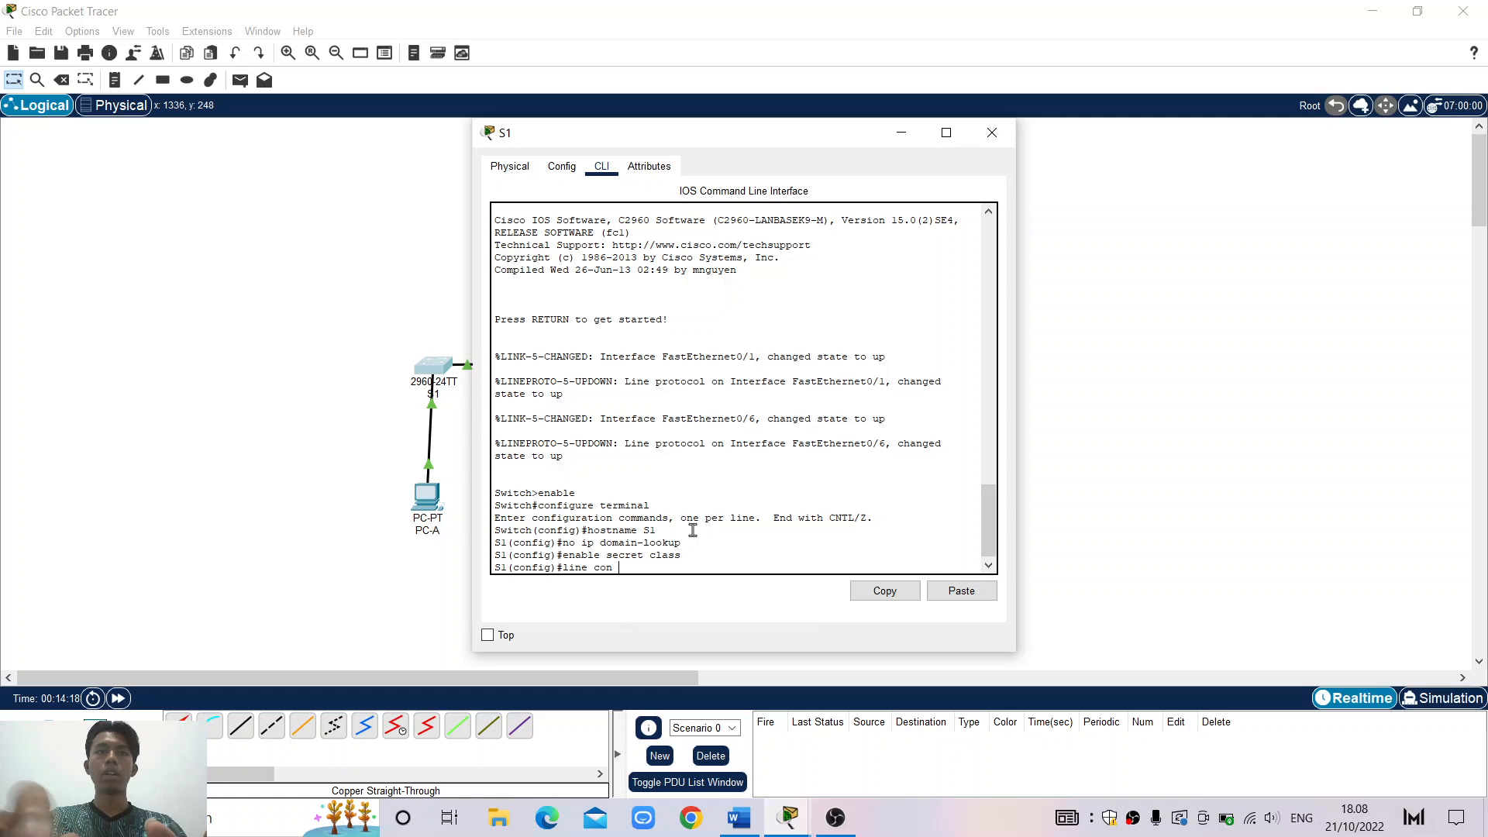
{"action": "type", "text": " 0"}
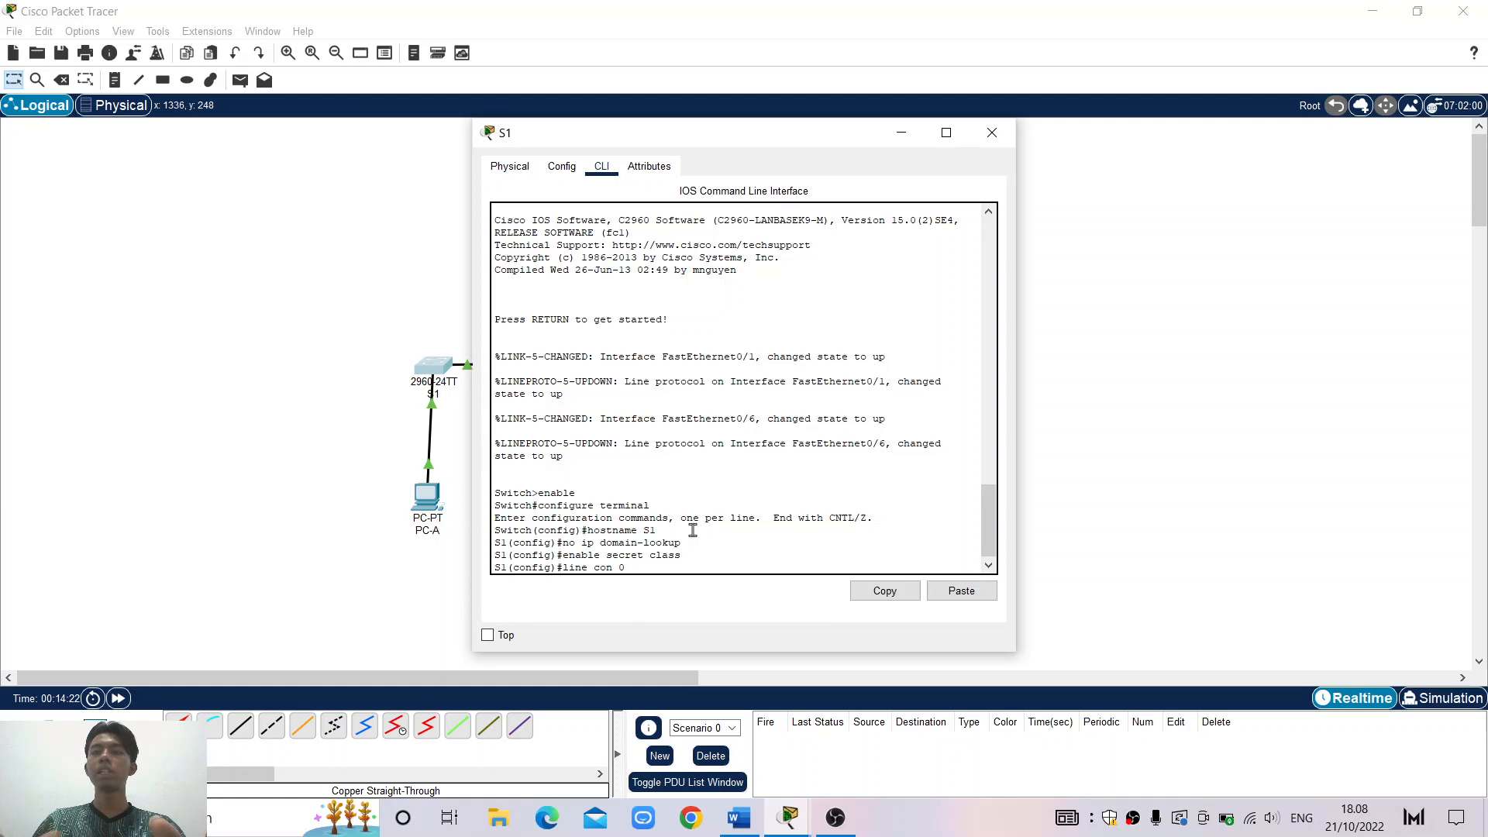
{"action": "key", "text": "Return"}
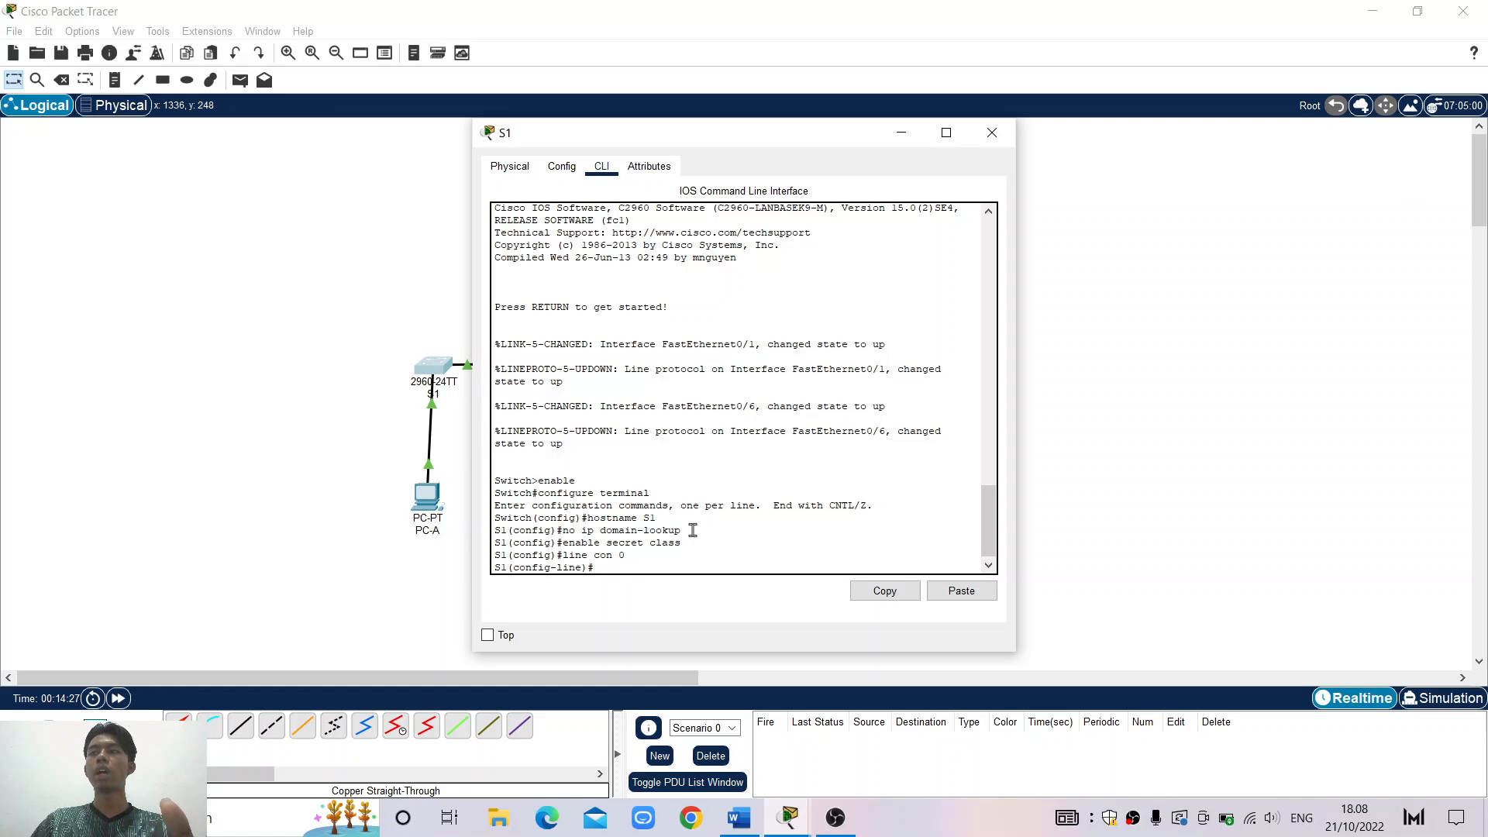
{"action": "type", "text": "p"}
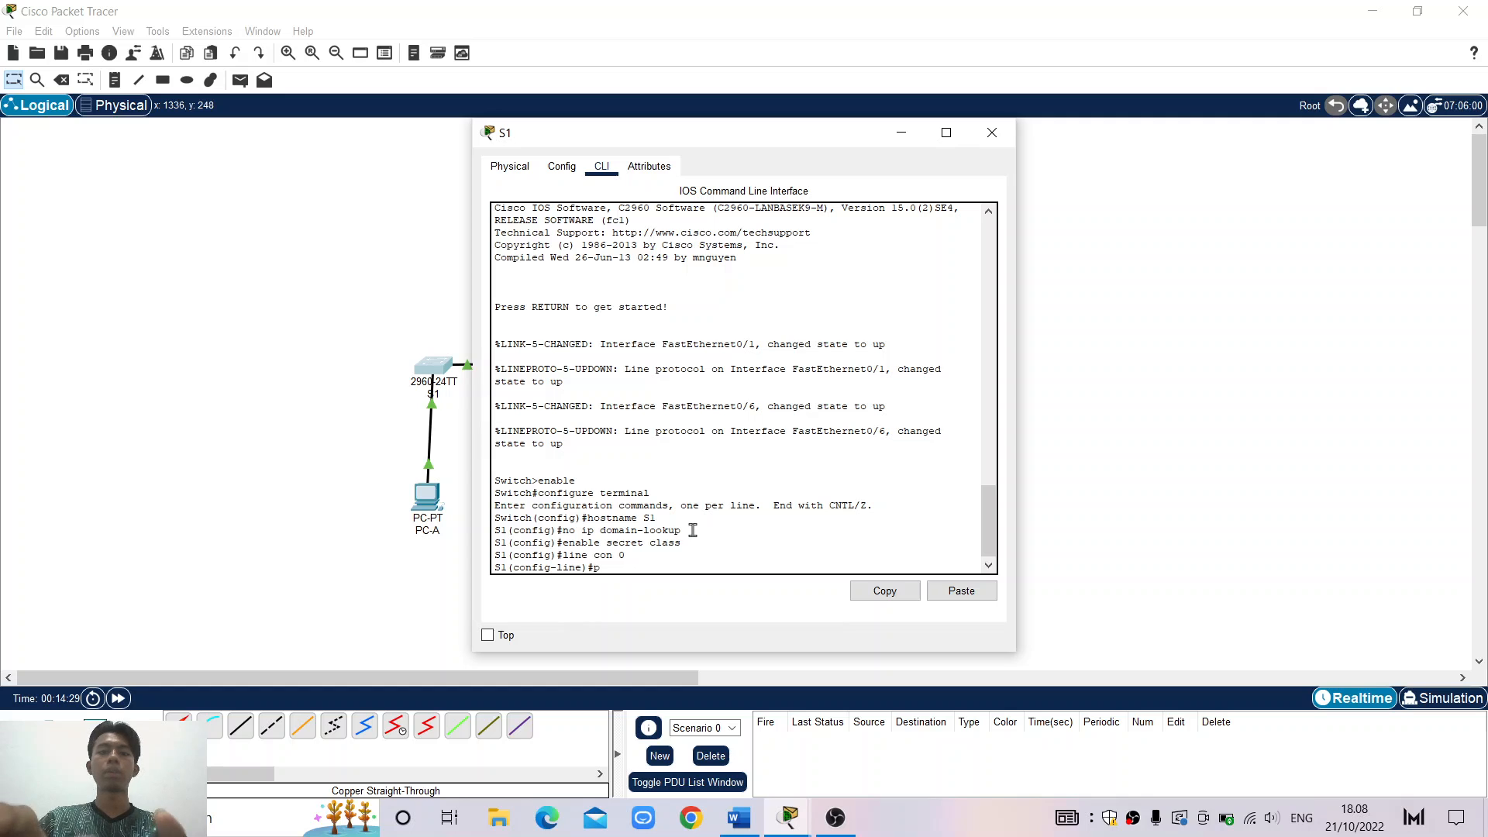
{"action": "type", "text": "asswo"}
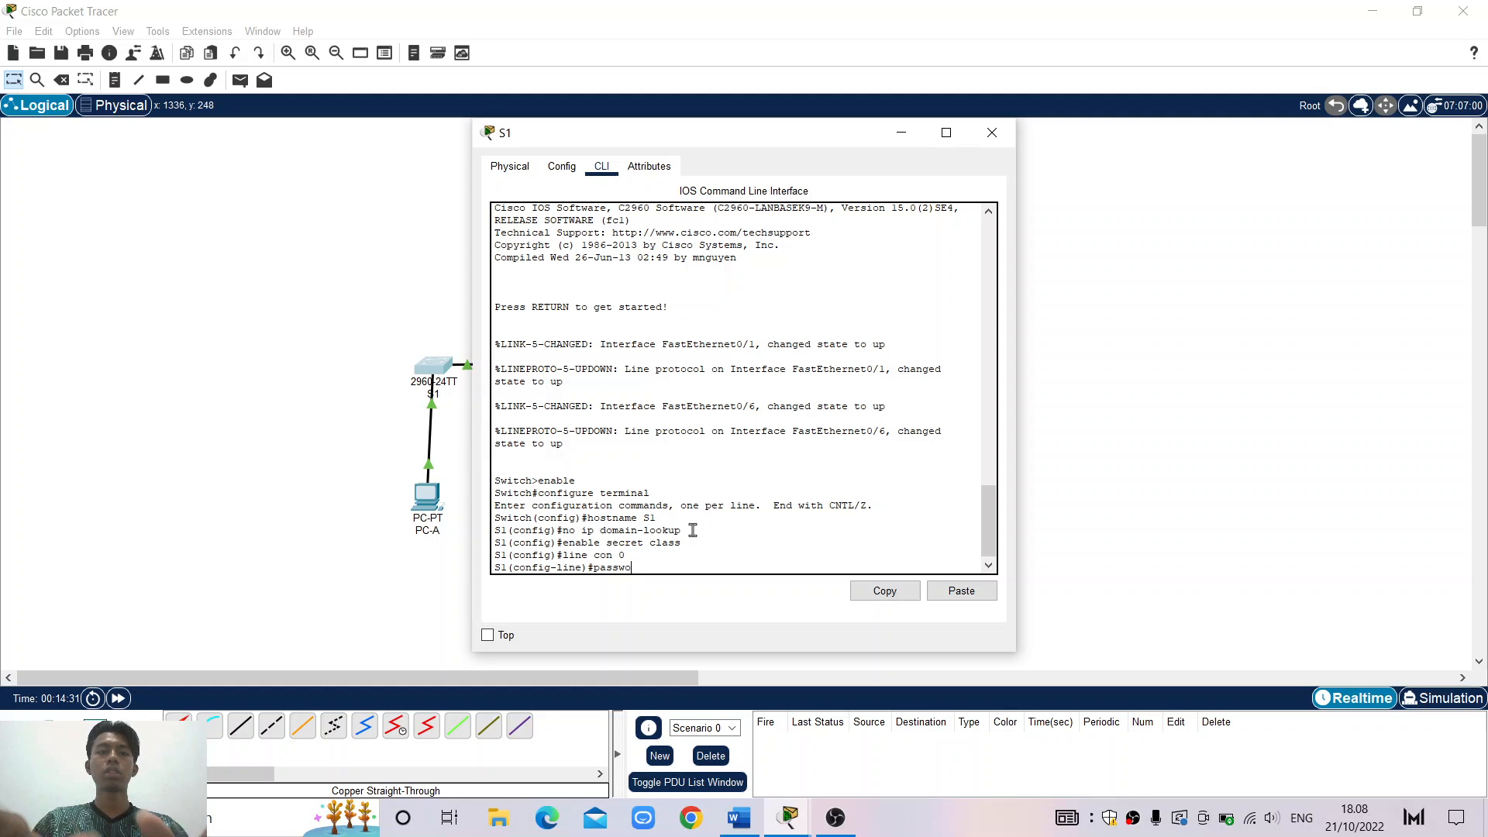
{"action": "type", "text": "rd cis"}
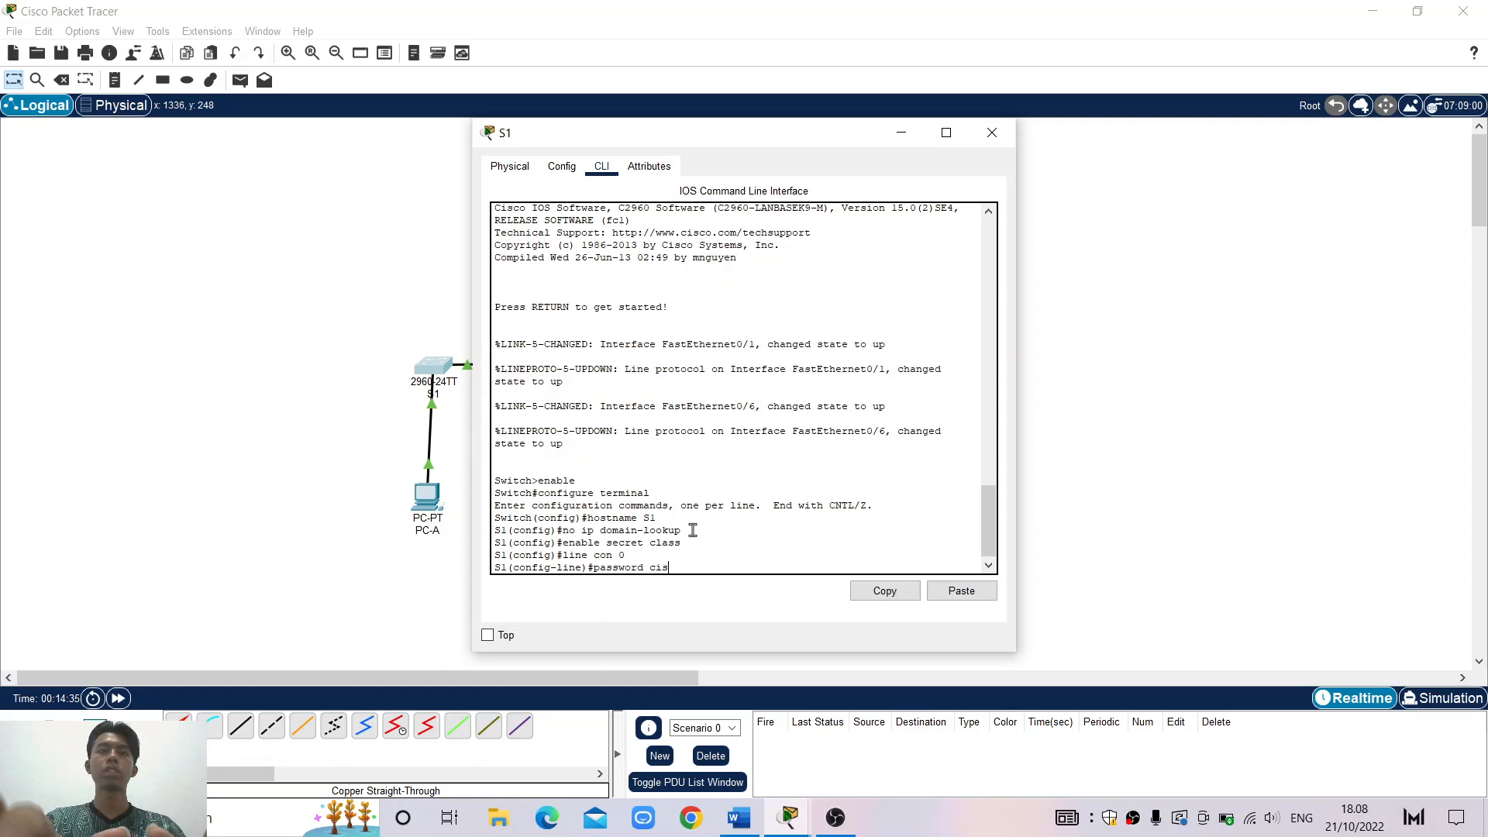
{"action": "type", "text": "co"}
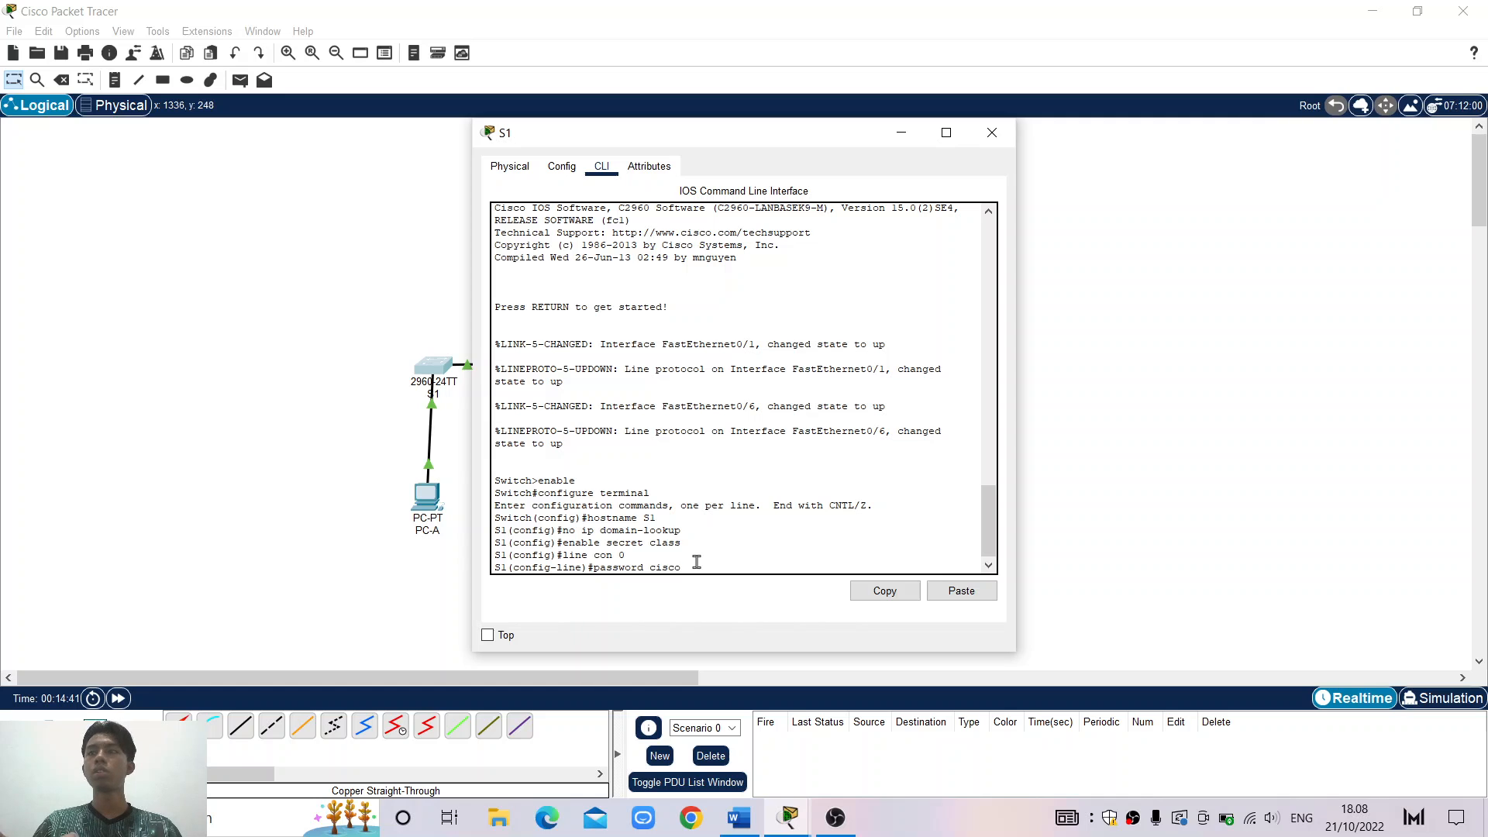
{"action": "key", "text": "Return"}
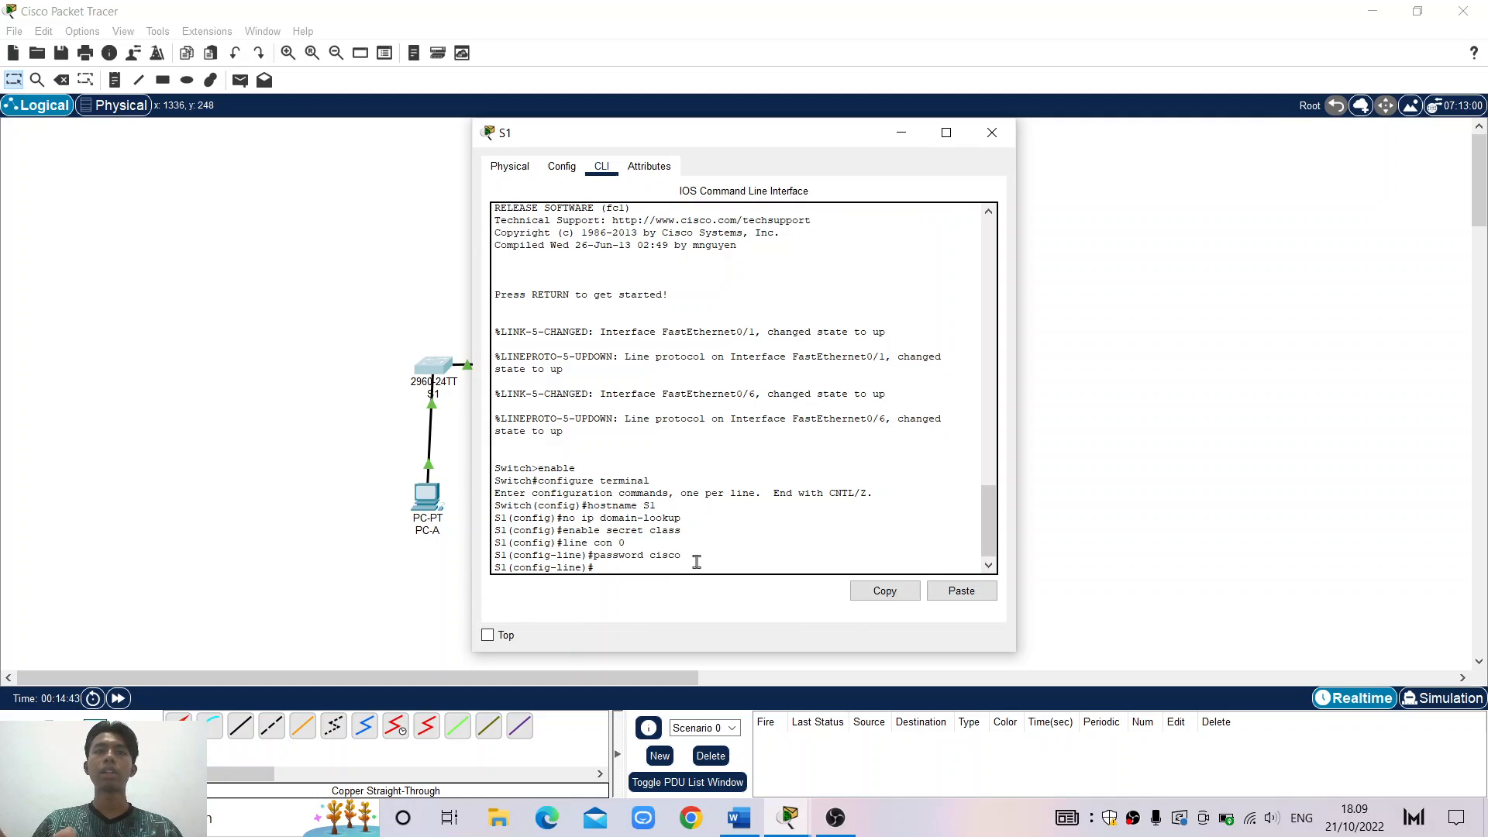
{"action": "type", "text": "login"}
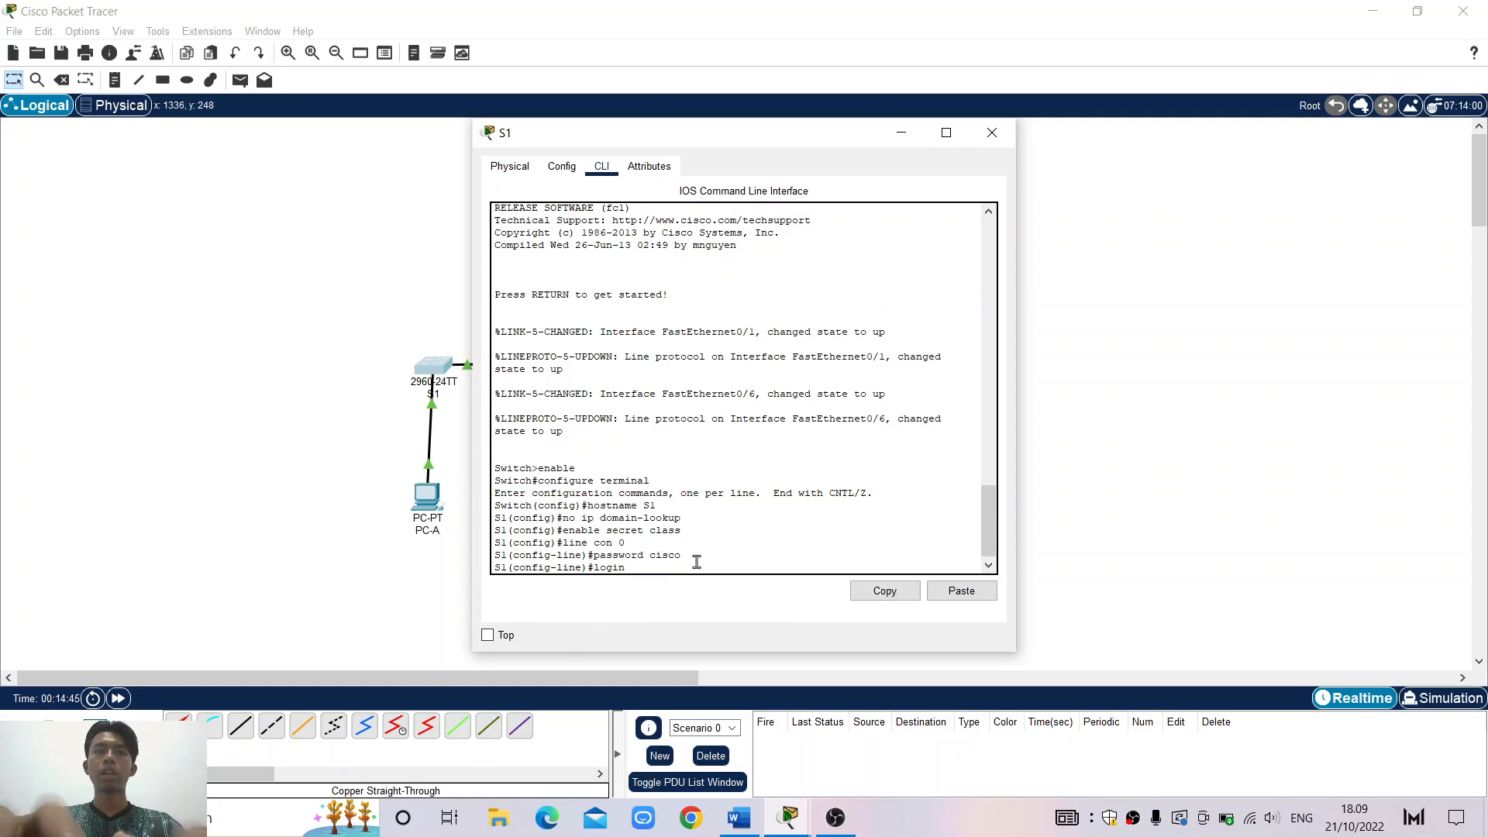
{"action": "key", "text": "Return"}
{"action": "type", "text": "e)#e"}
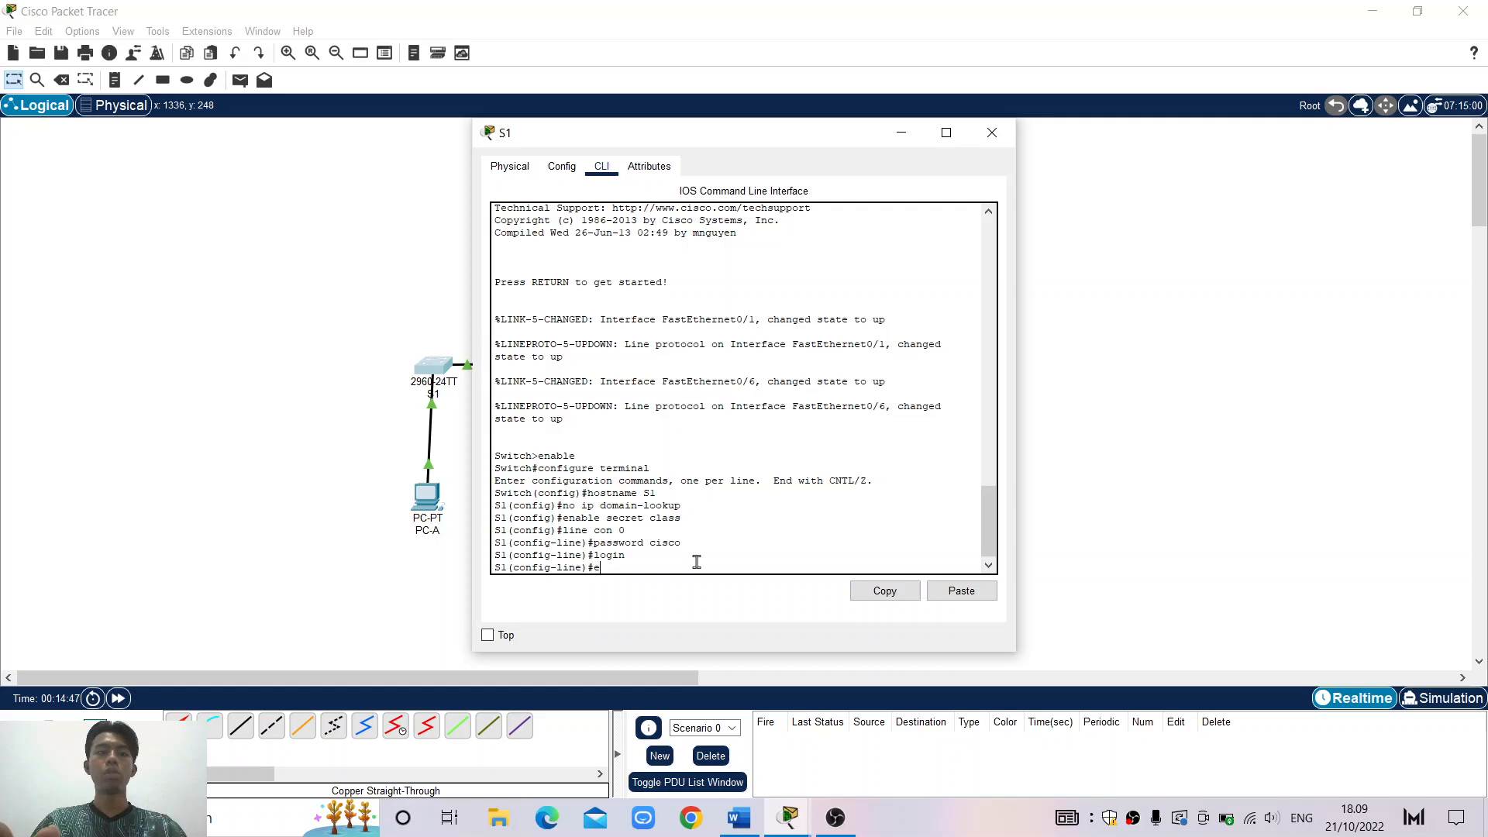
{"action": "type", "text": "xit"}
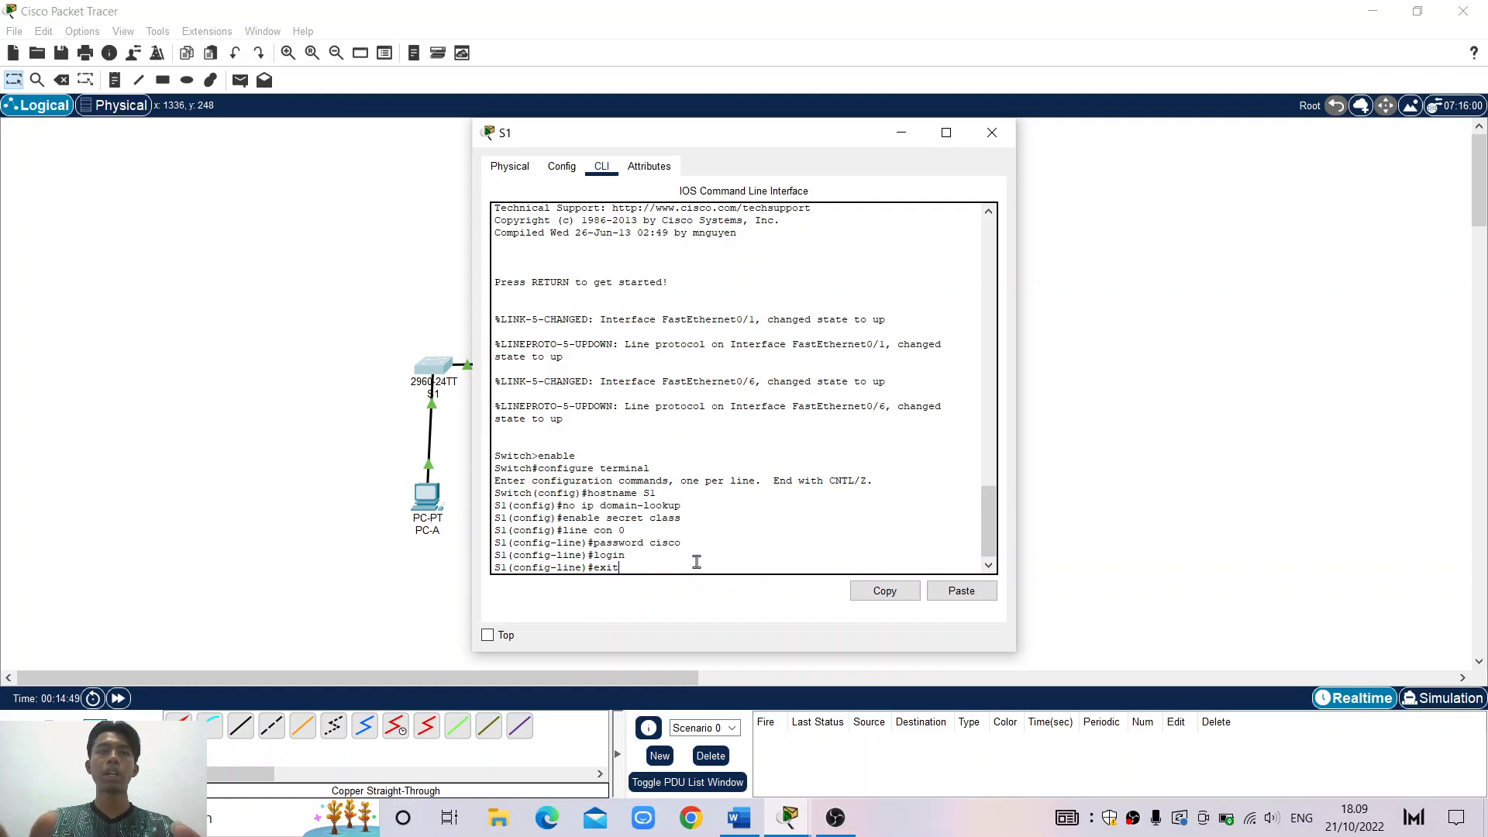
{"action": "key", "text": "Return"}
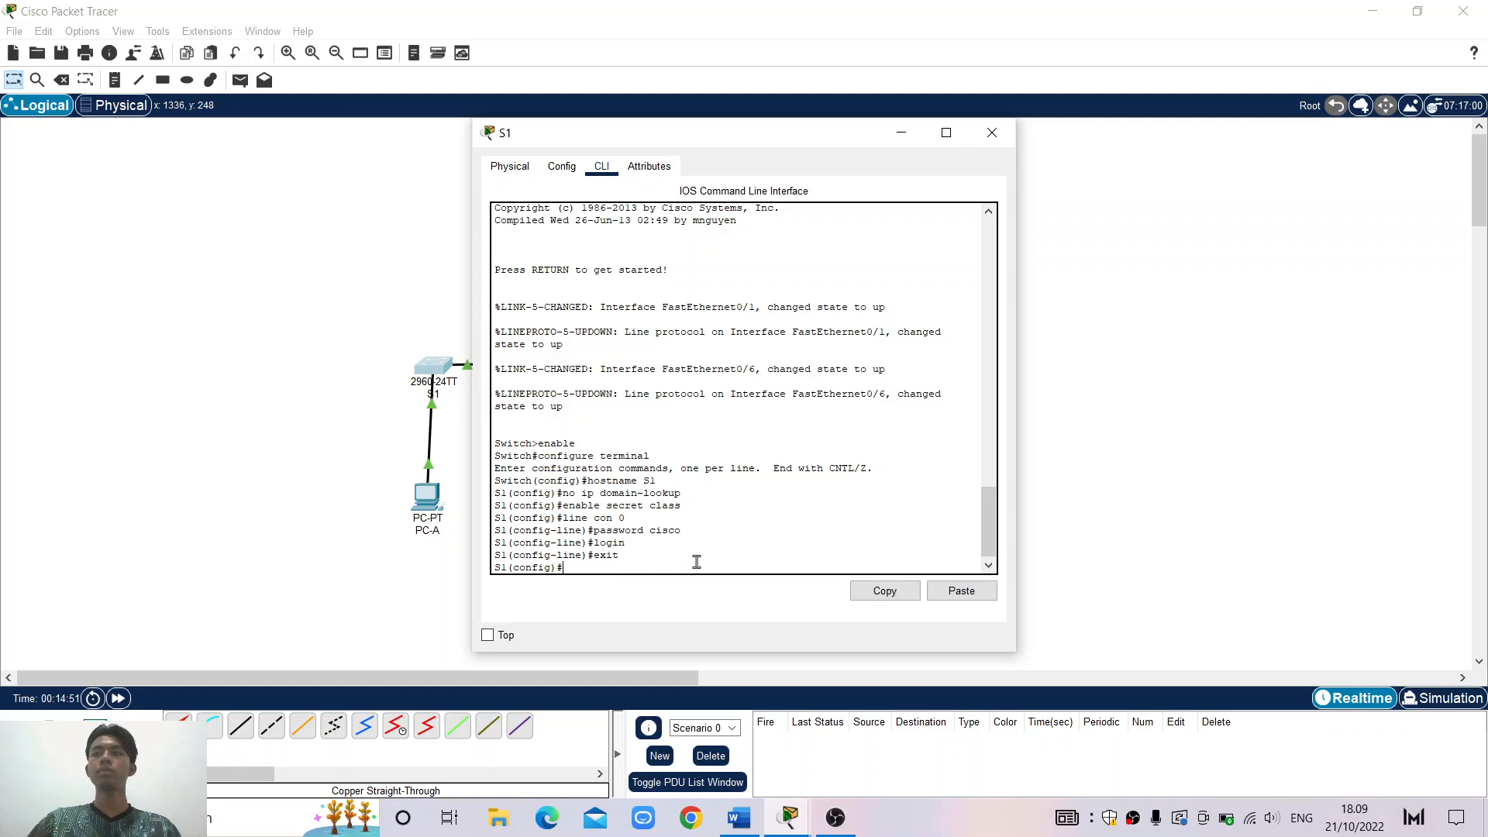
{"action": "left_click", "coordinate": [739, 819]}
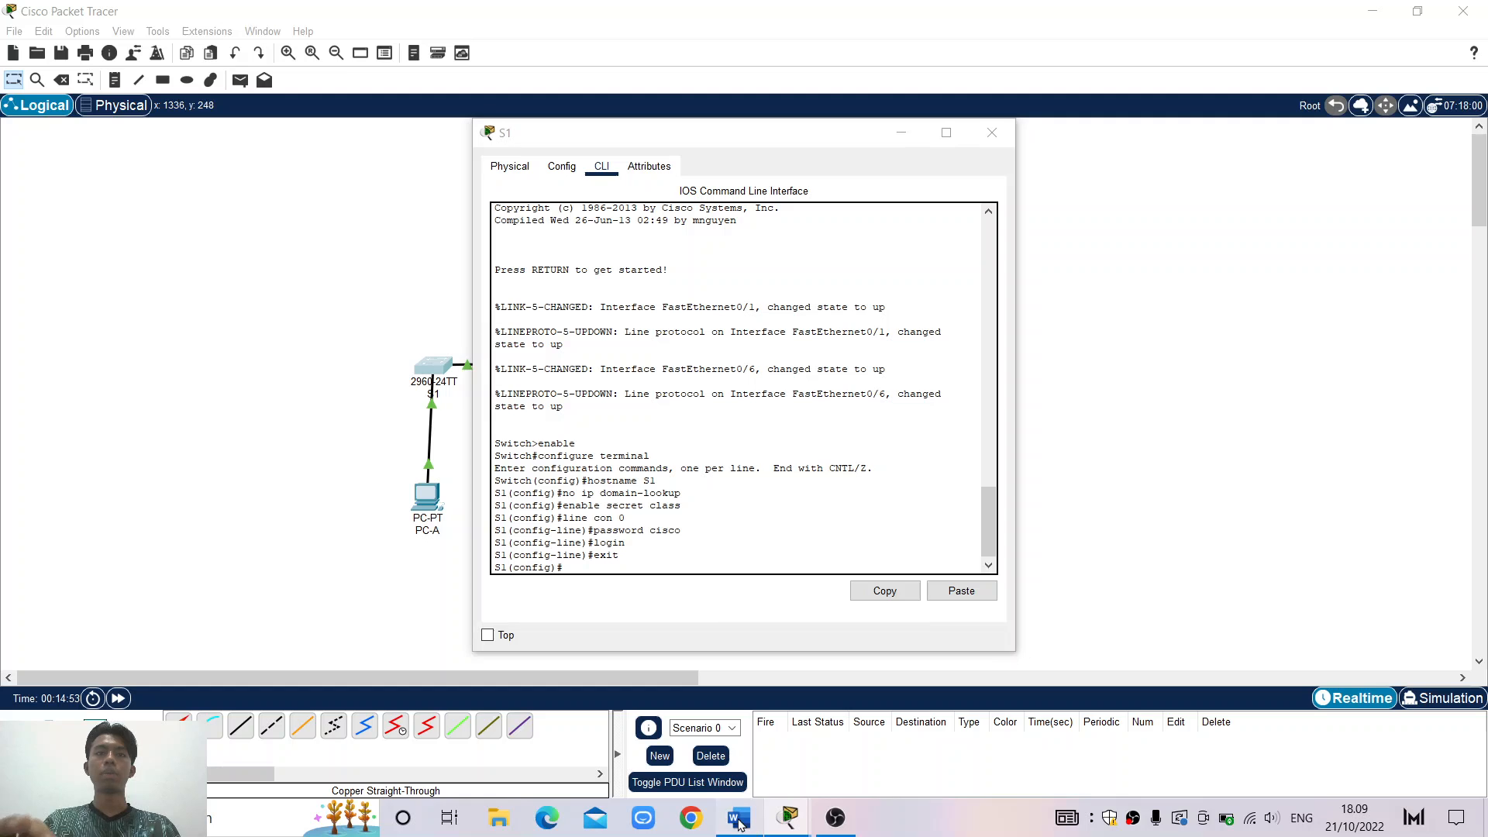
{"action": "scroll", "coordinate": [974, 544], "scroll_direction": "down", "scroll_amount": 1}
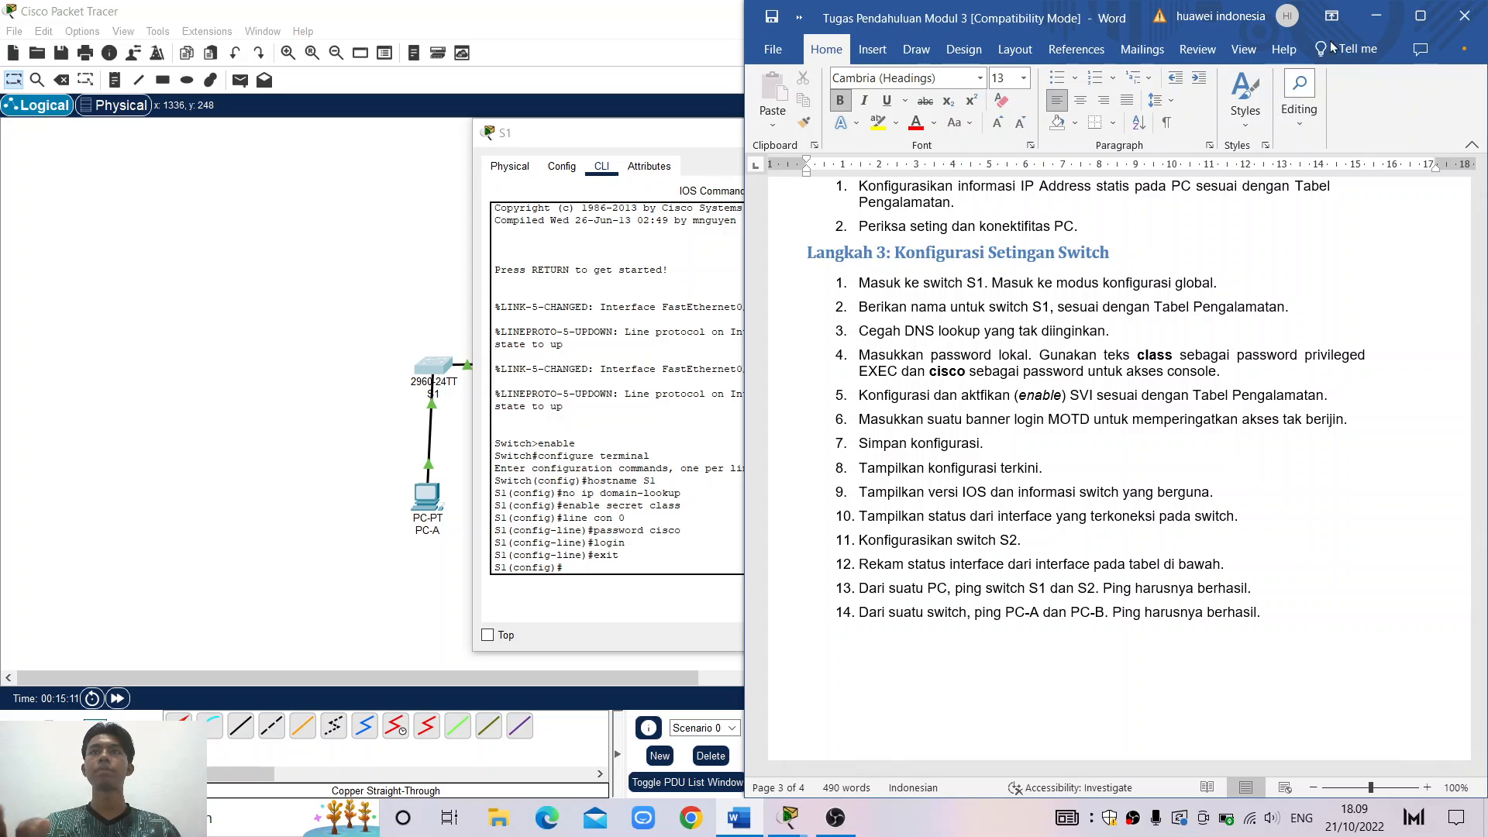
{"action": "left_click", "coordinate": [1382, 12]}
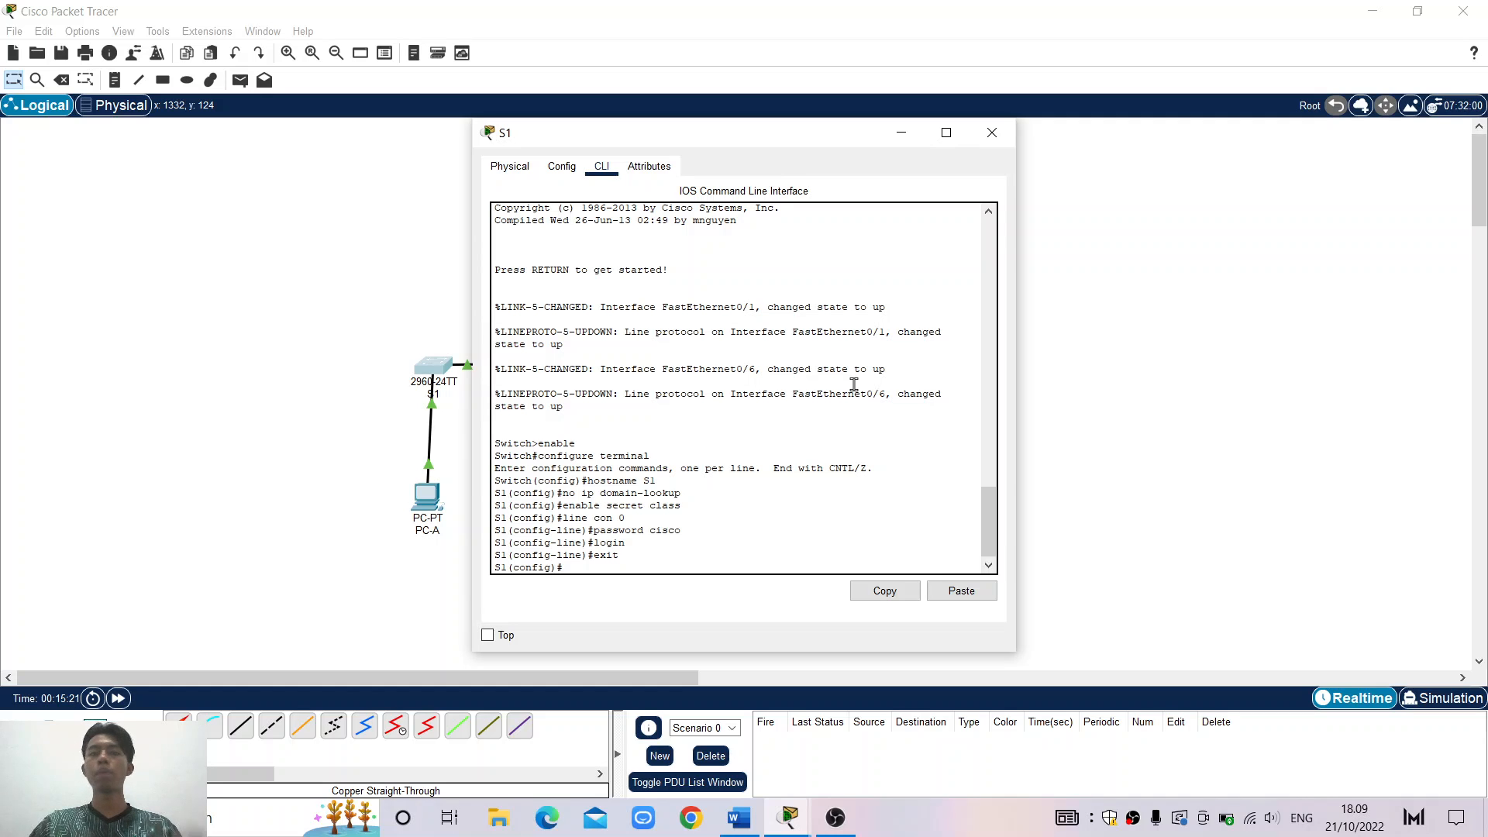
On interface vlan 1, assign IP address 192.168.1.1 with subnet mask 255.255.255.0
{"action": "type", "text": "inter"}
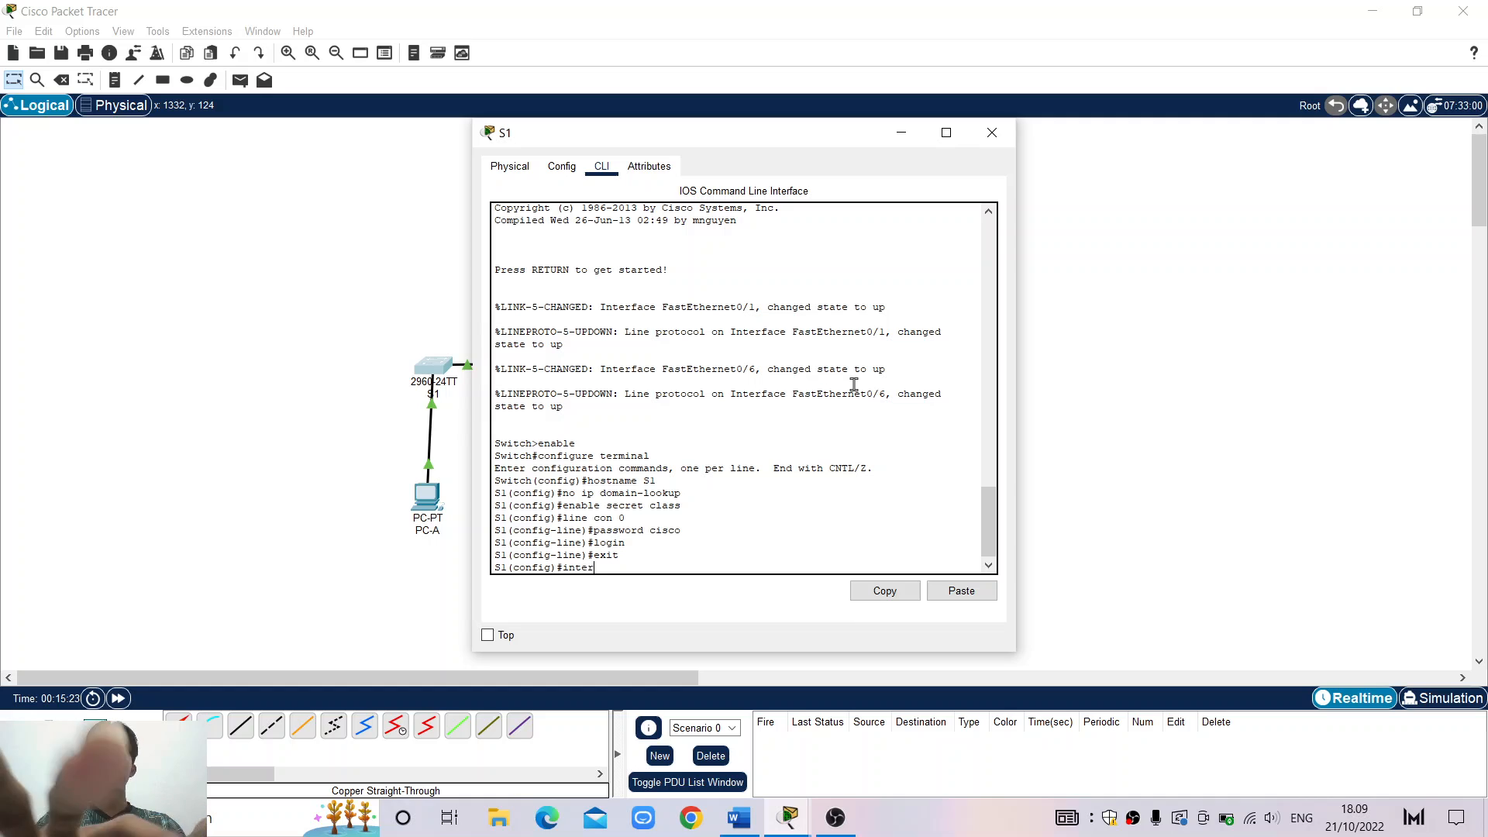
{"action": "type", "text": "face"}
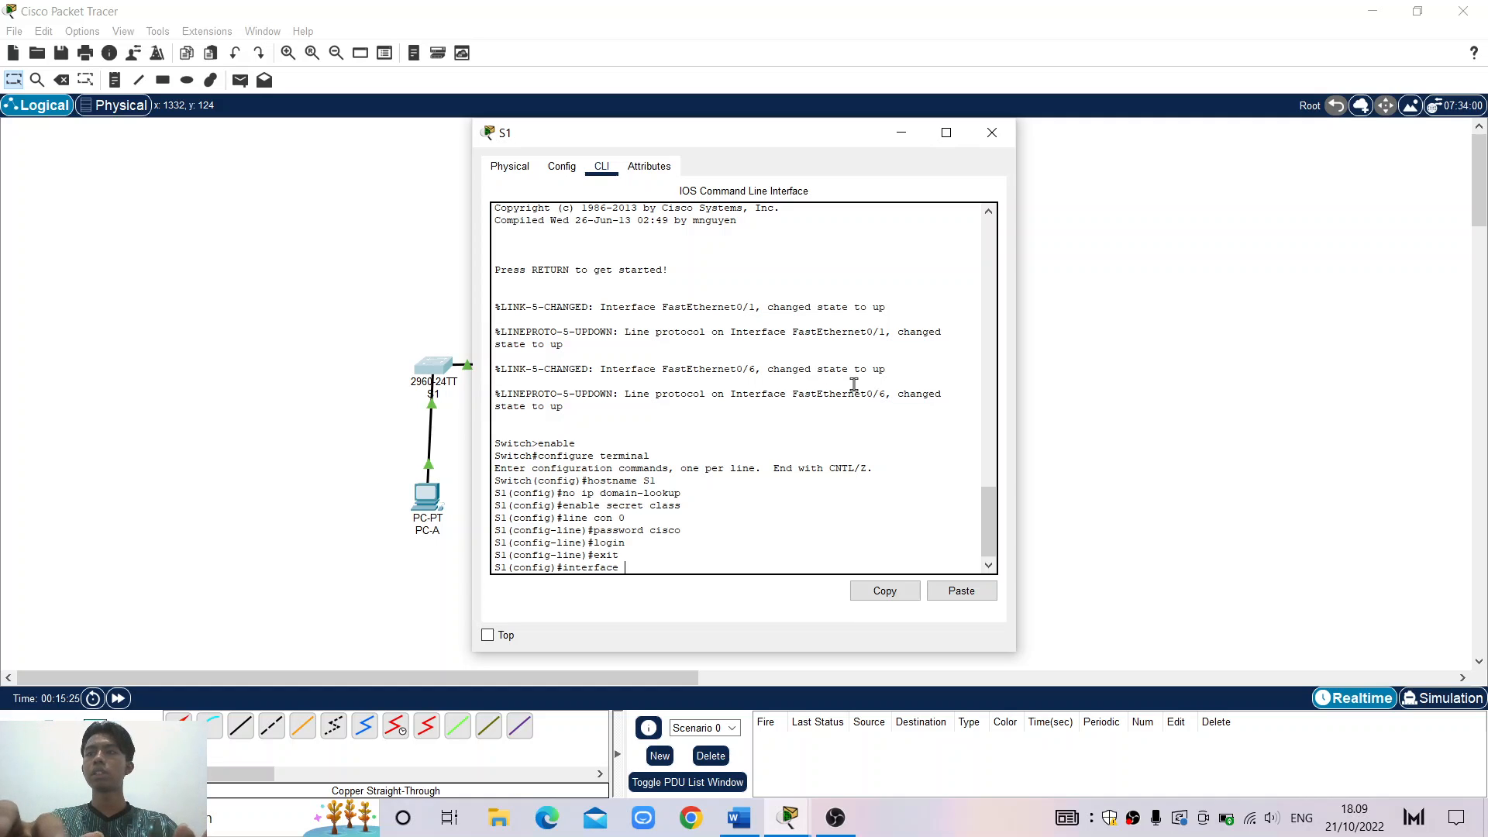
{"action": "type", "text": " vla"}
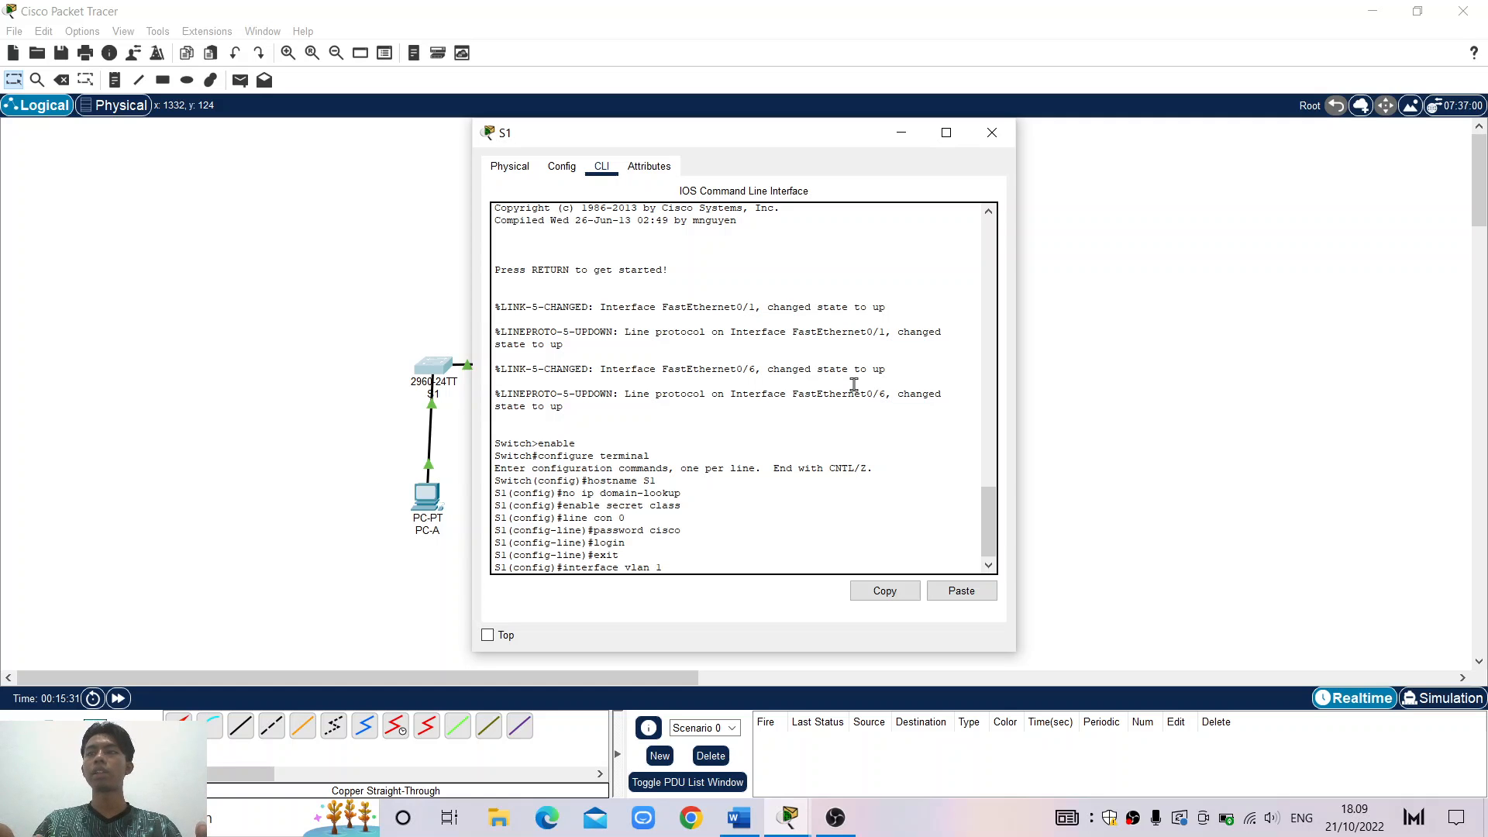
{"action": "type", "text": "n 1"}
{"action": "key", "text": "Return"}
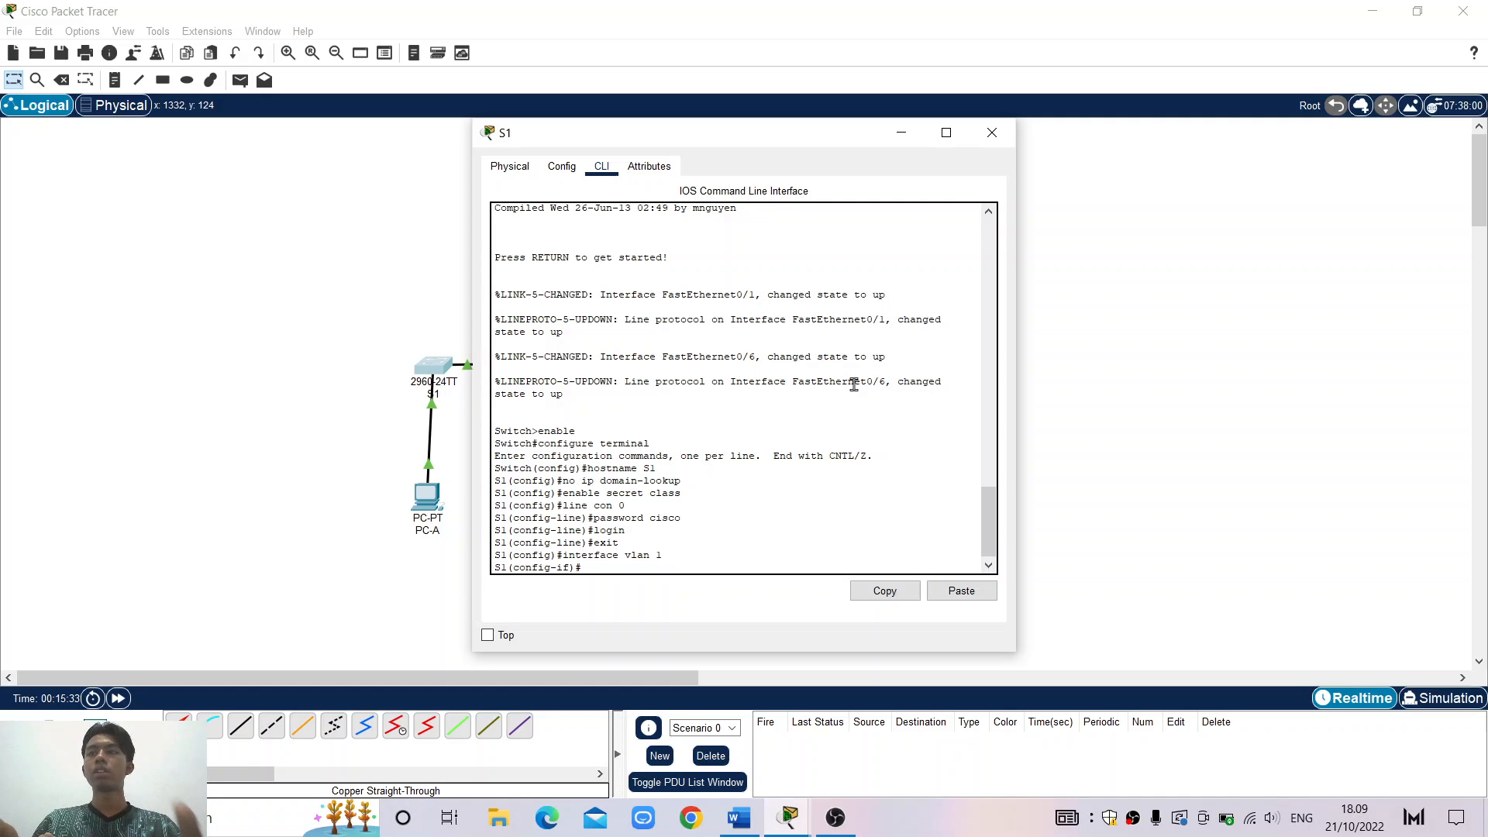
{"action": "type", "text": "ip"}
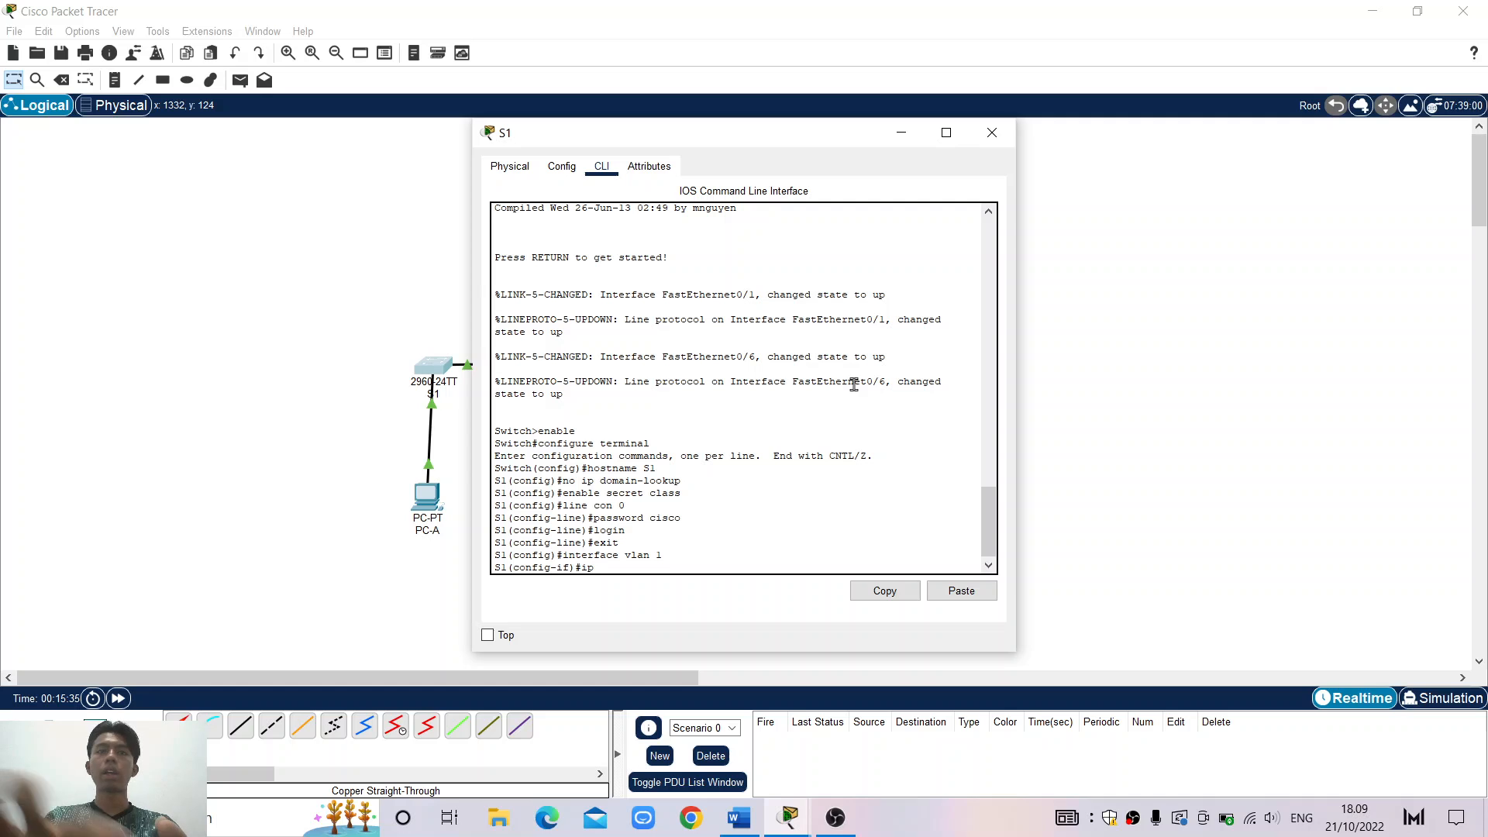
{"action": "type", "text": " address"}
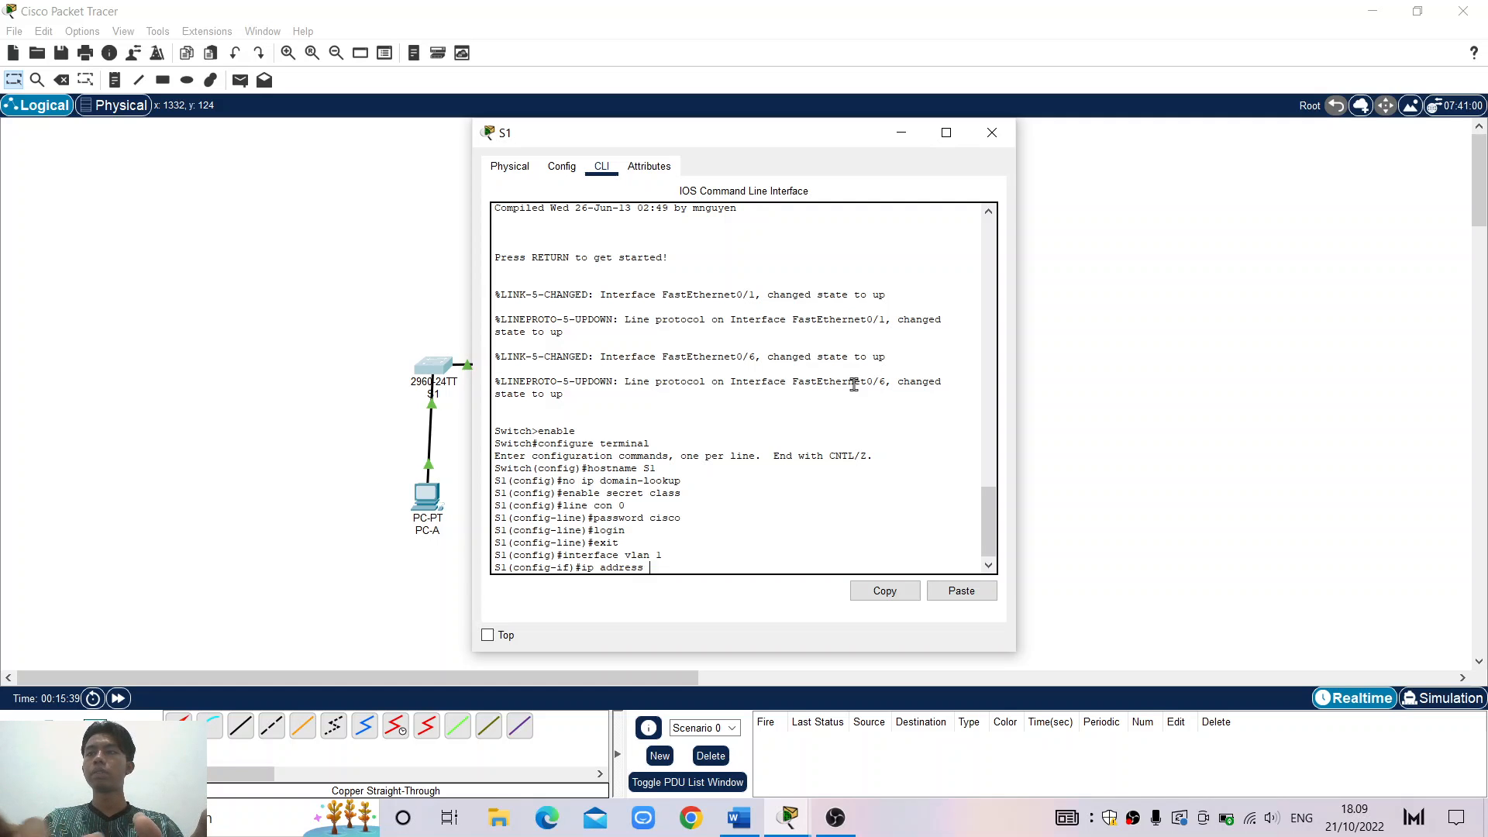
{"action": "type", "text": " 192"}
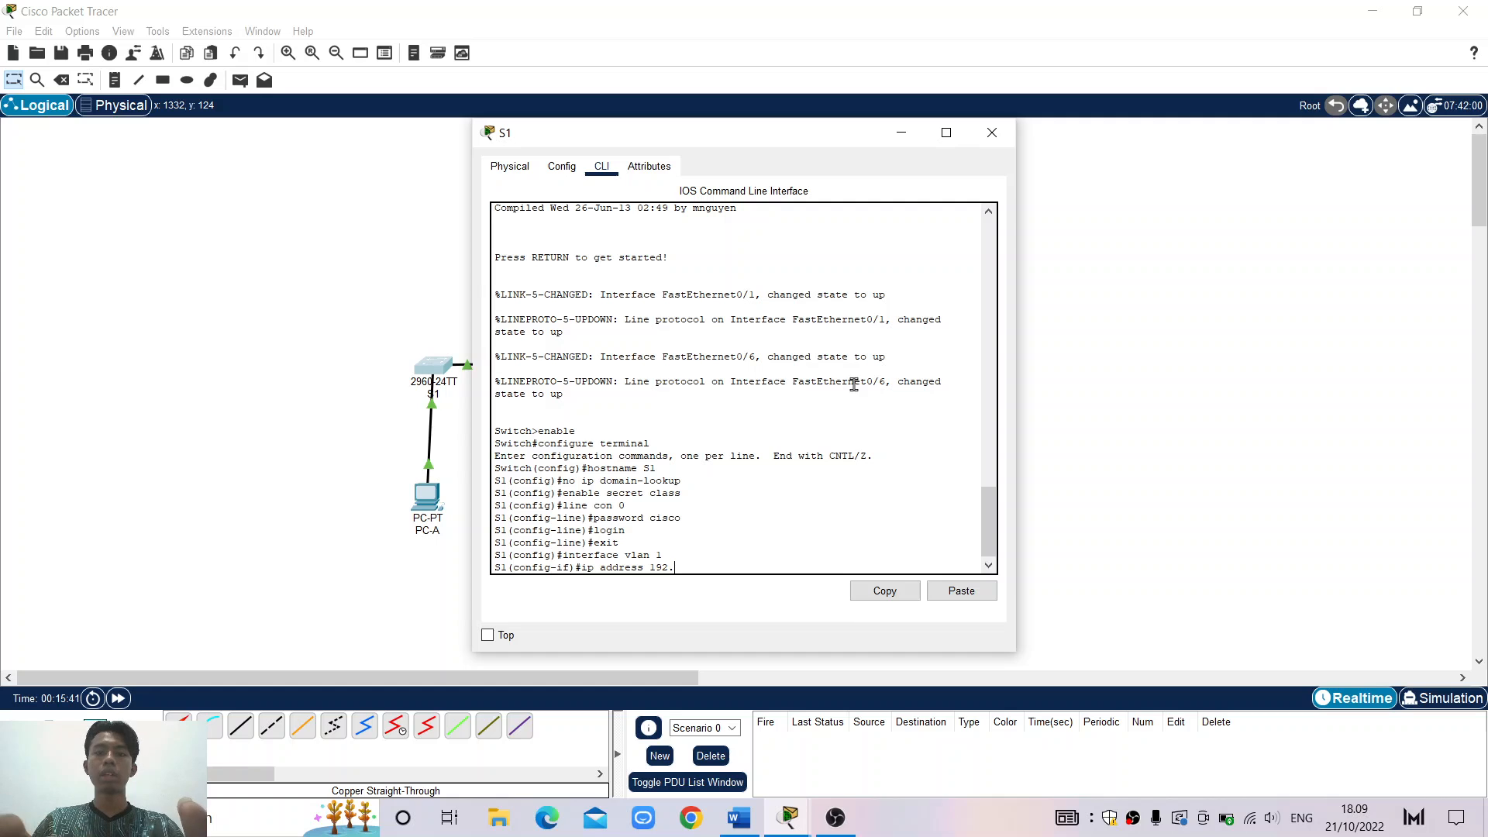
{"action": "type", "text": ".168"}
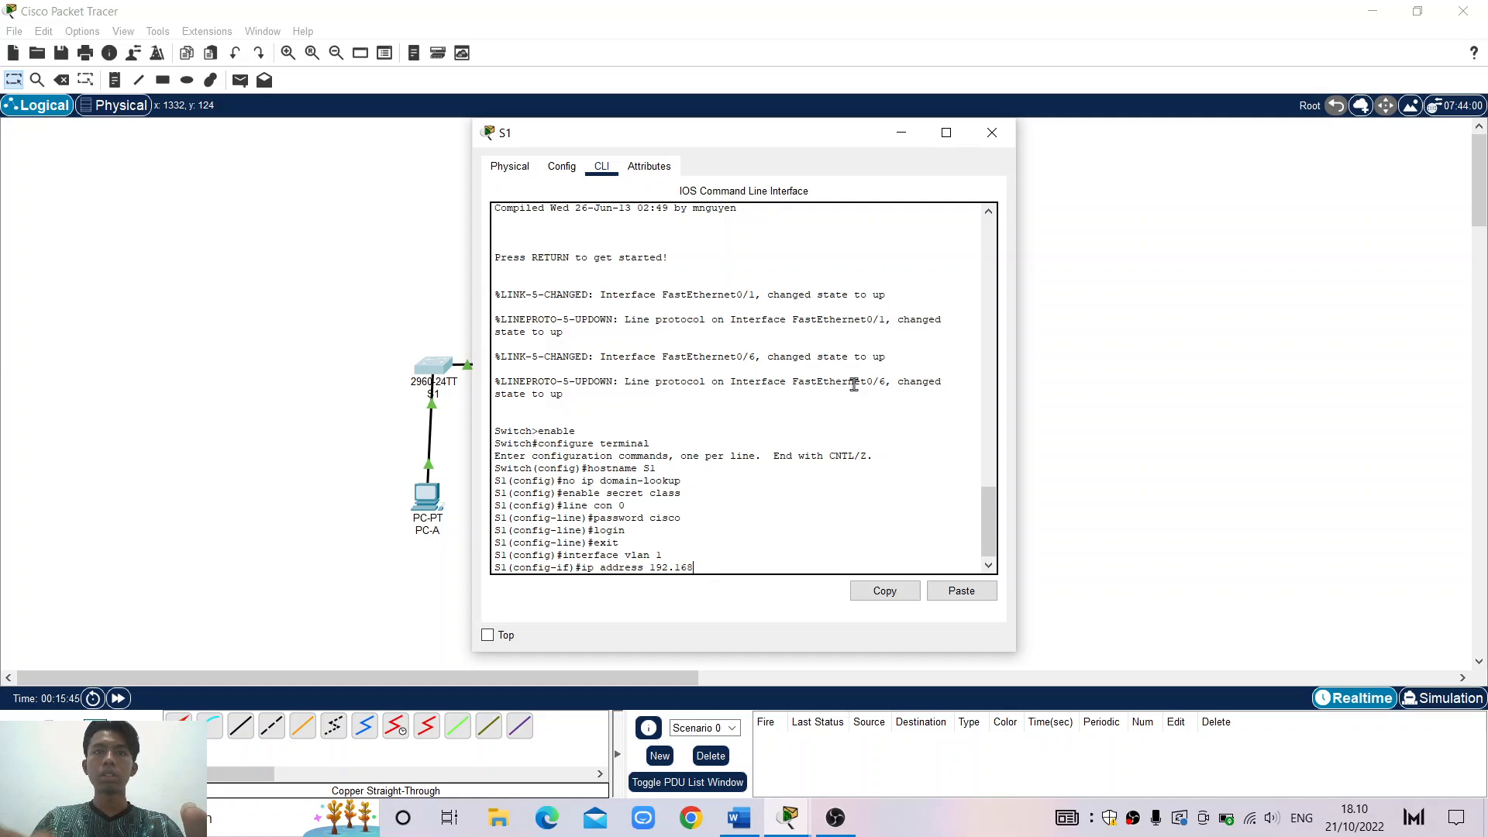
{"action": "type", "text": ".1."}
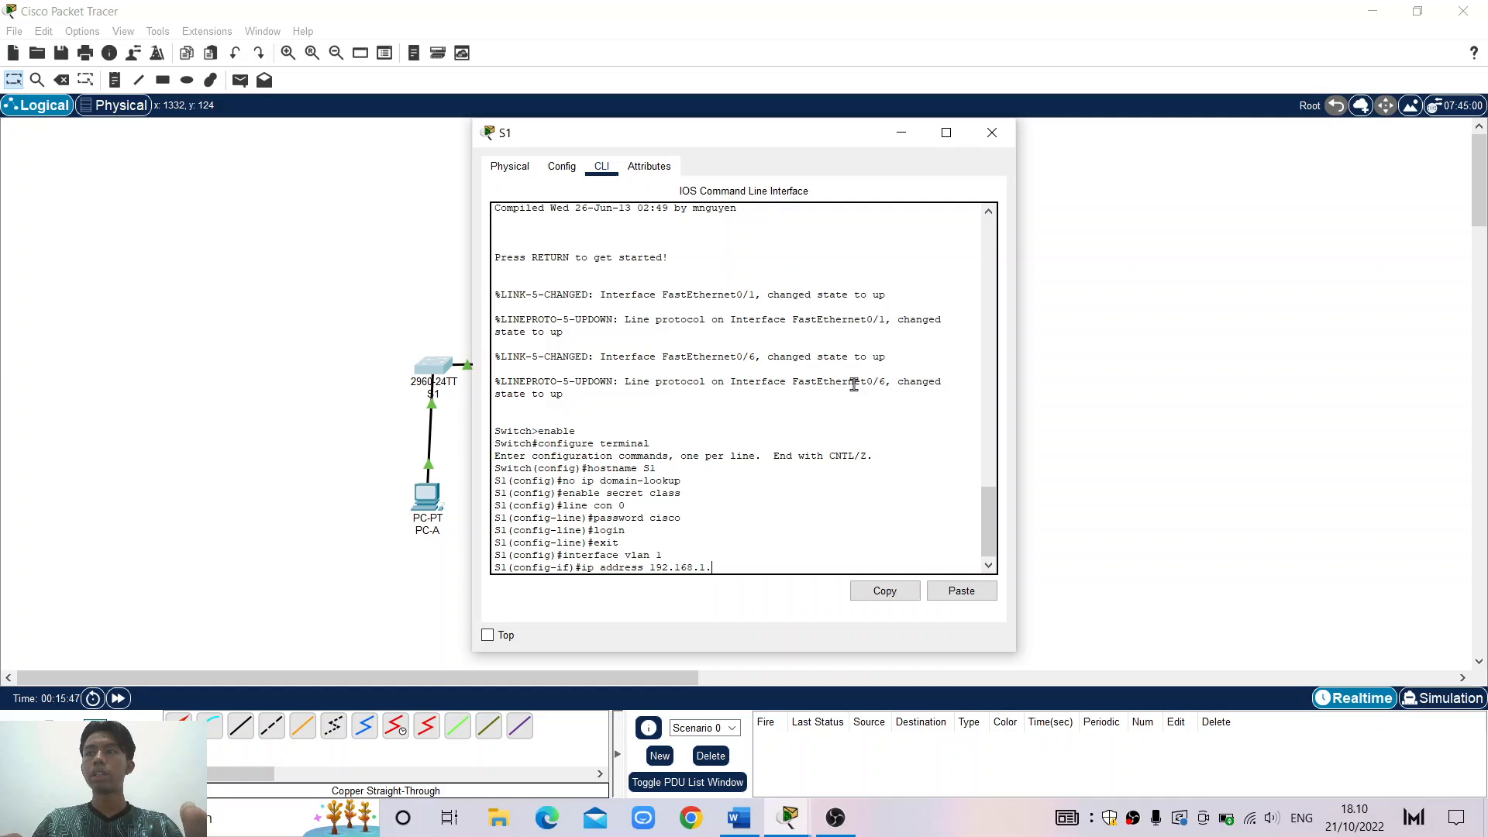
{"action": "type", "text": "1 2"}
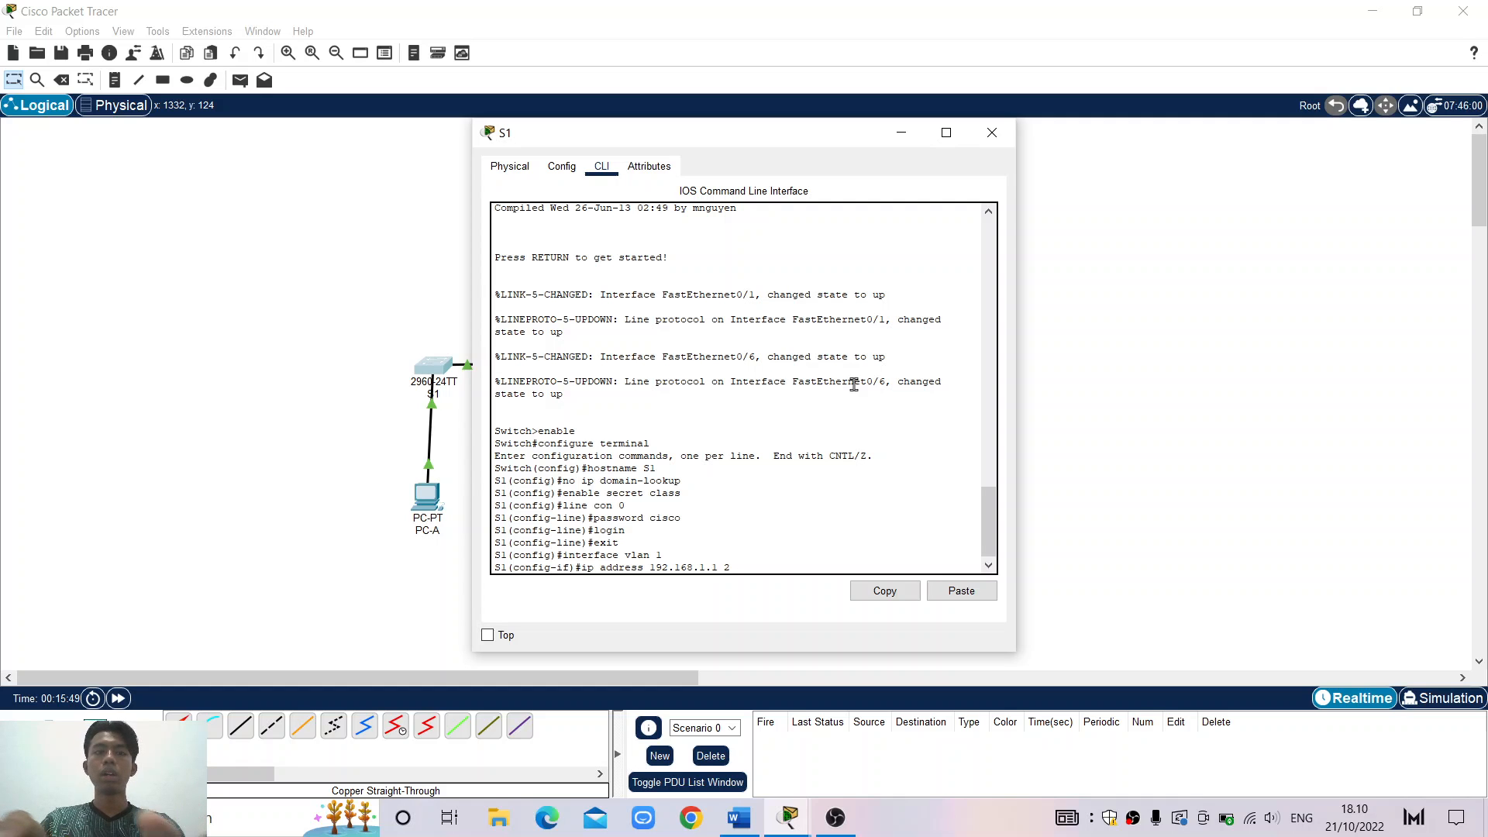
{"action": "type", "text": "555"}
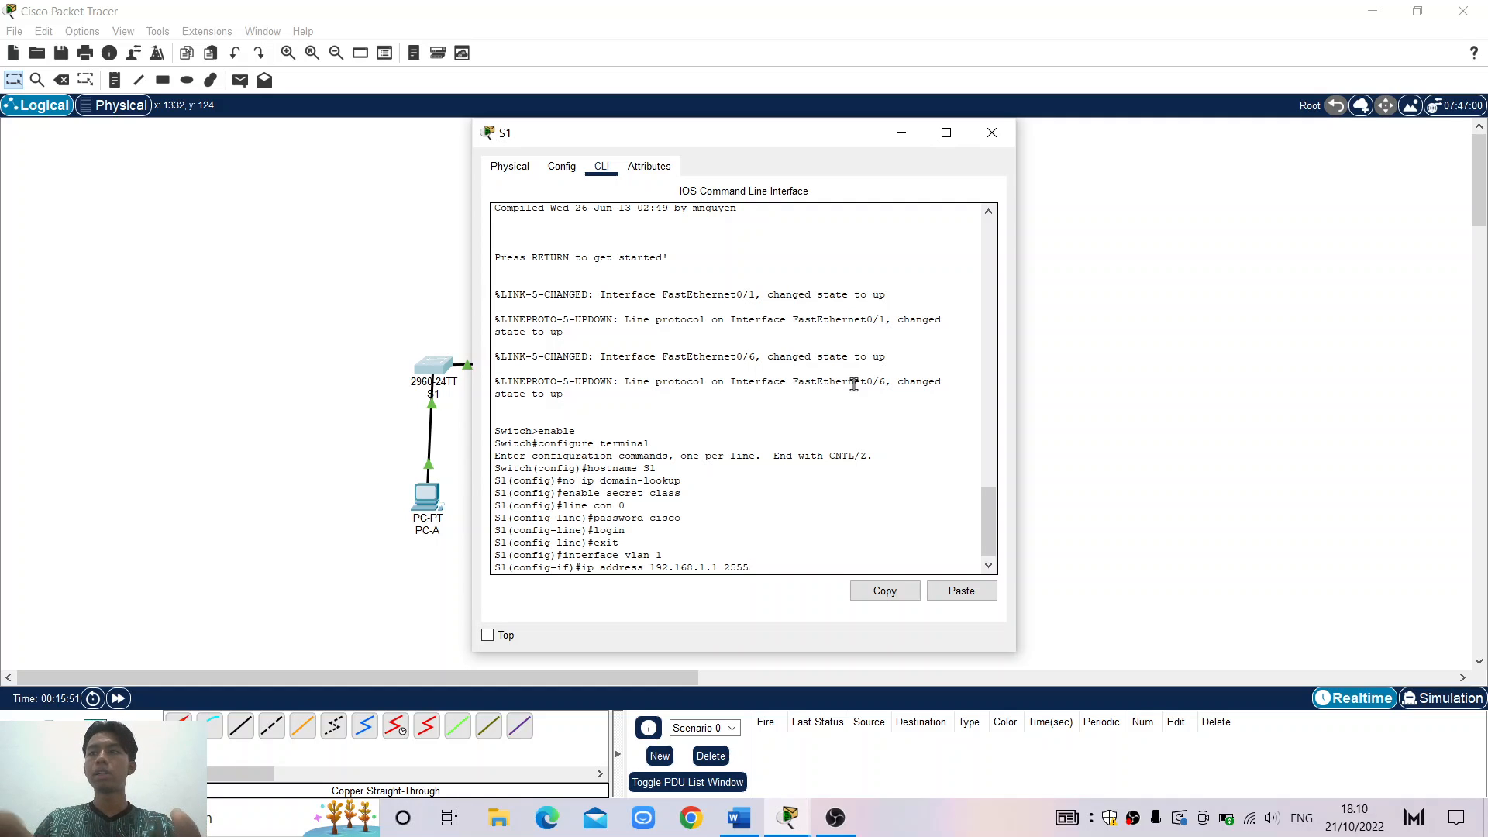
{"action": "key", "text": "BackSpace"}
{"action": "type", "text": ".2"}
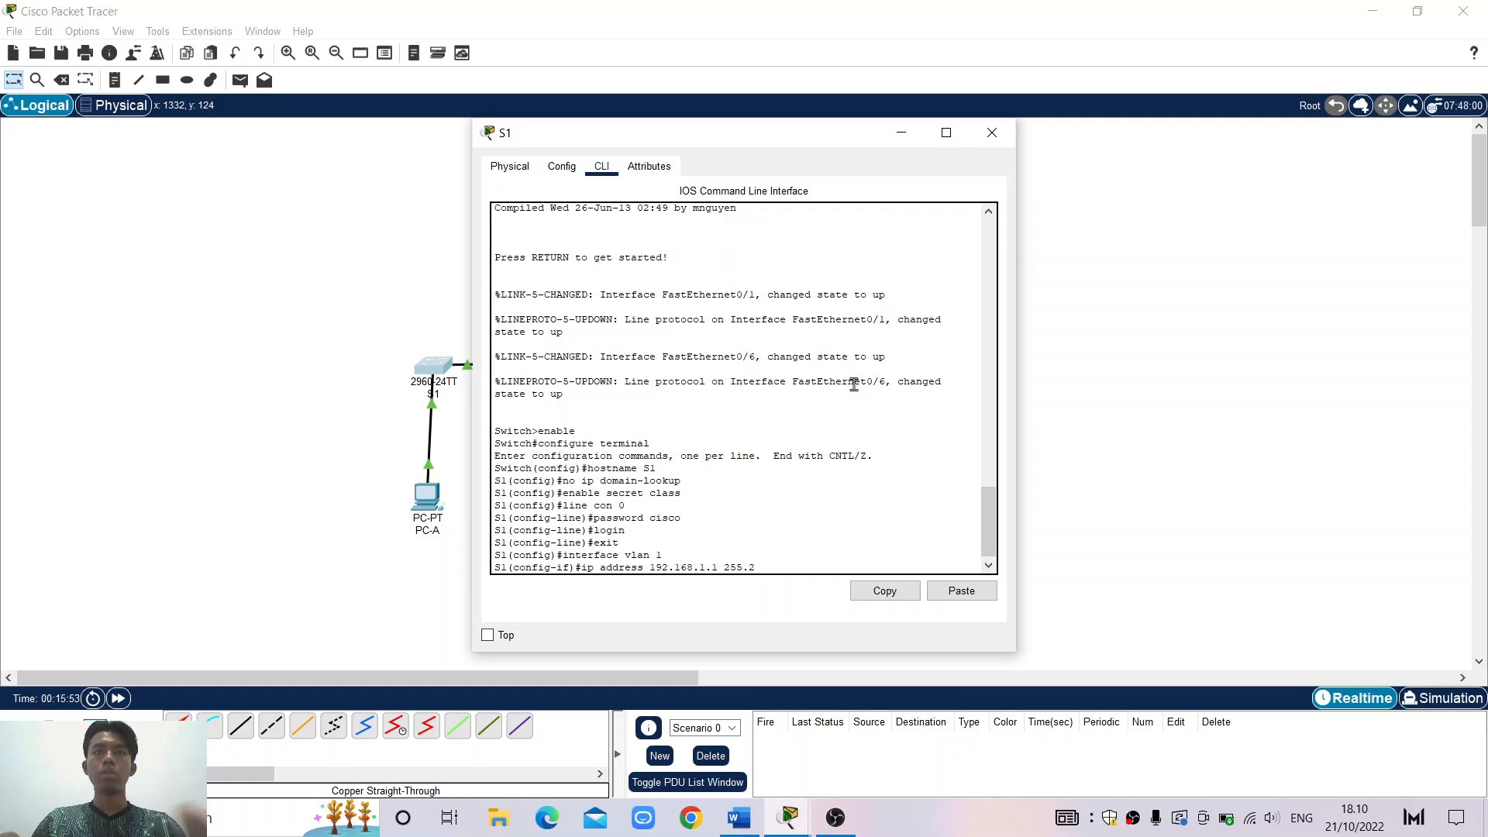
{"action": "type", "text": "55.2"}
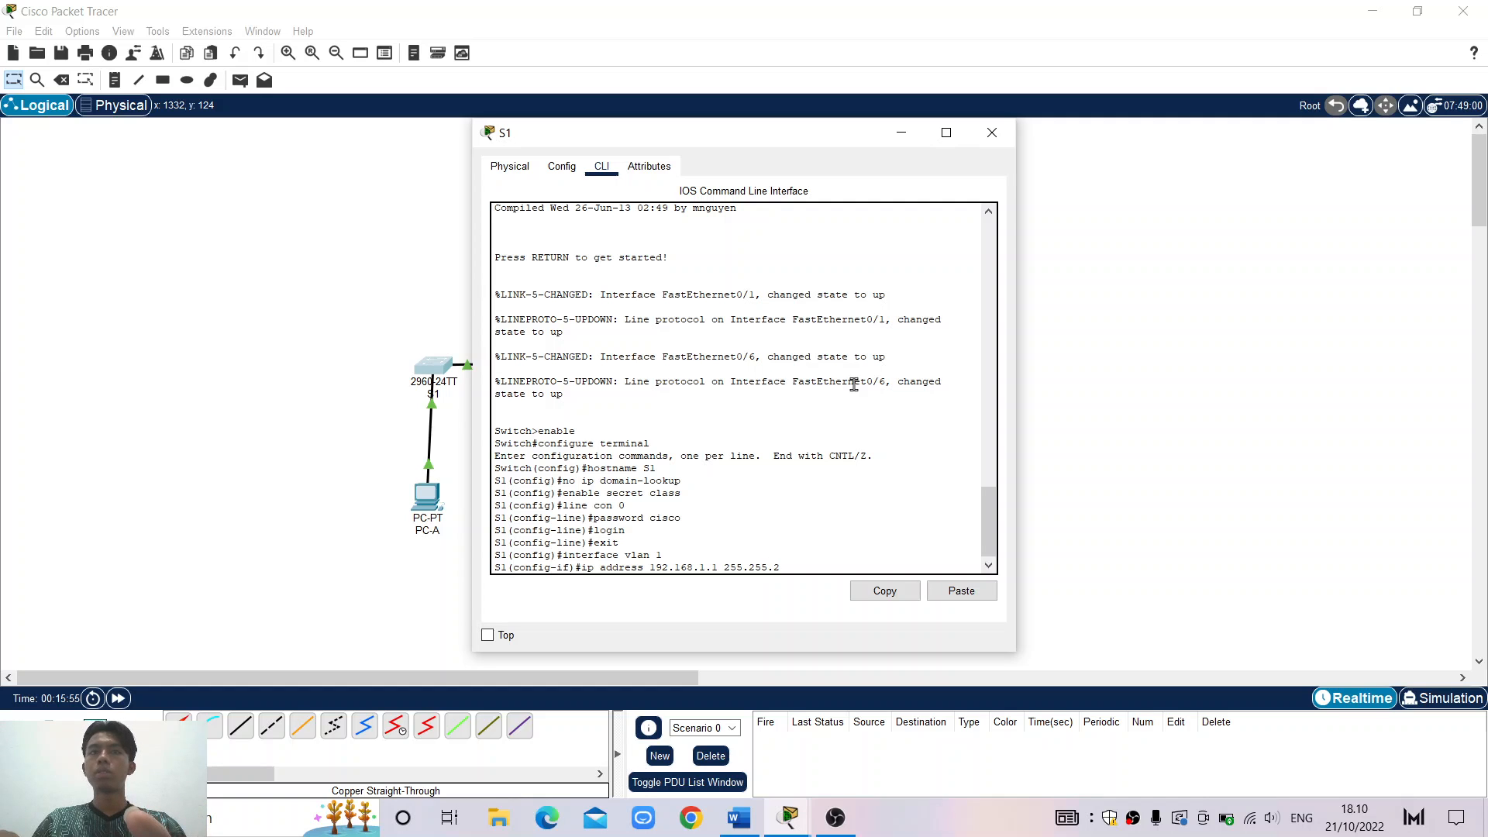
{"action": "type", "text": ".0"}
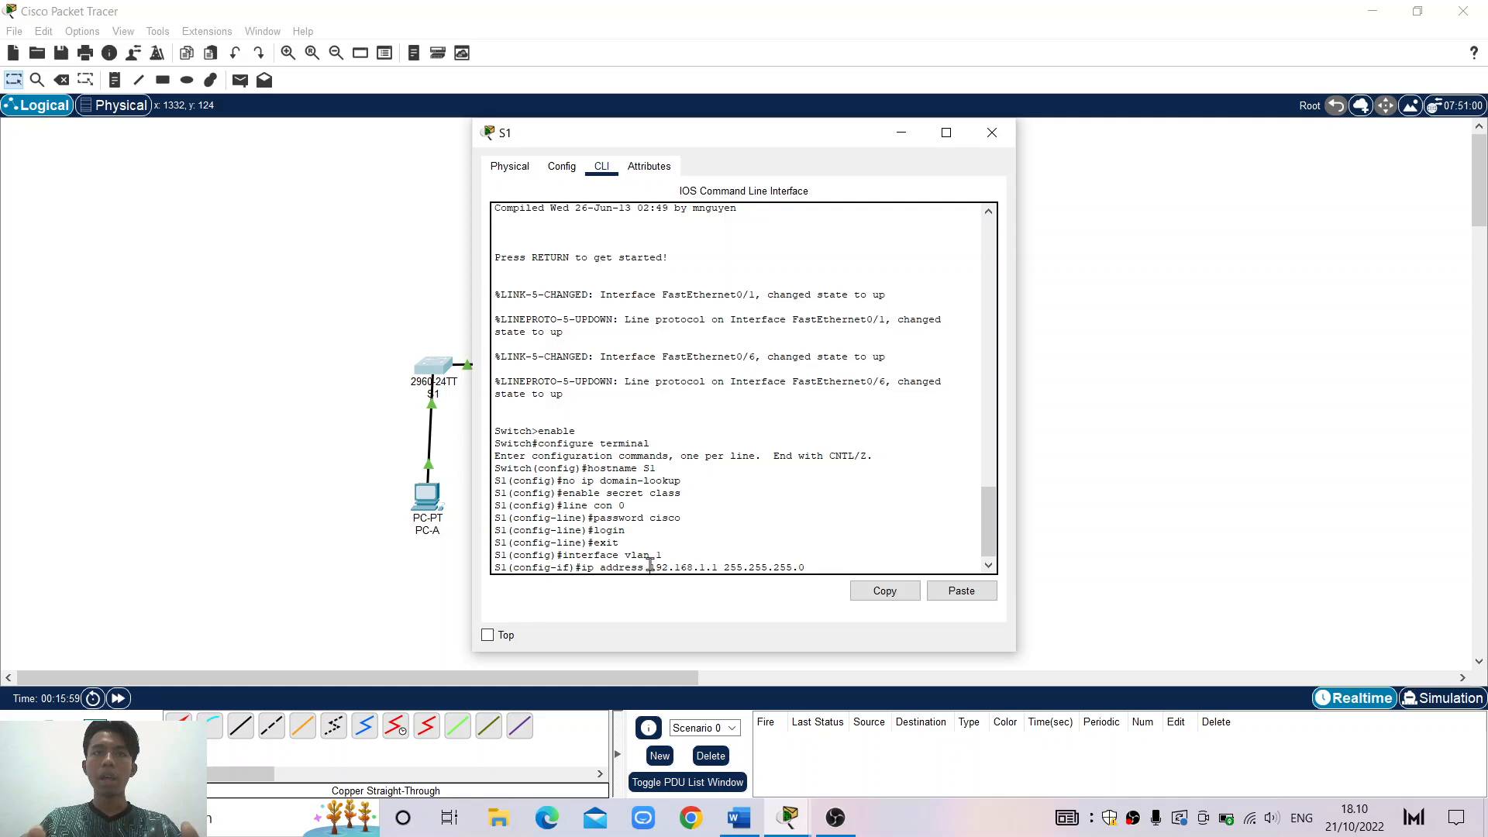
{"action": "left_click_drag", "start_coordinate": [650, 568], "coordinate": [806, 568]}
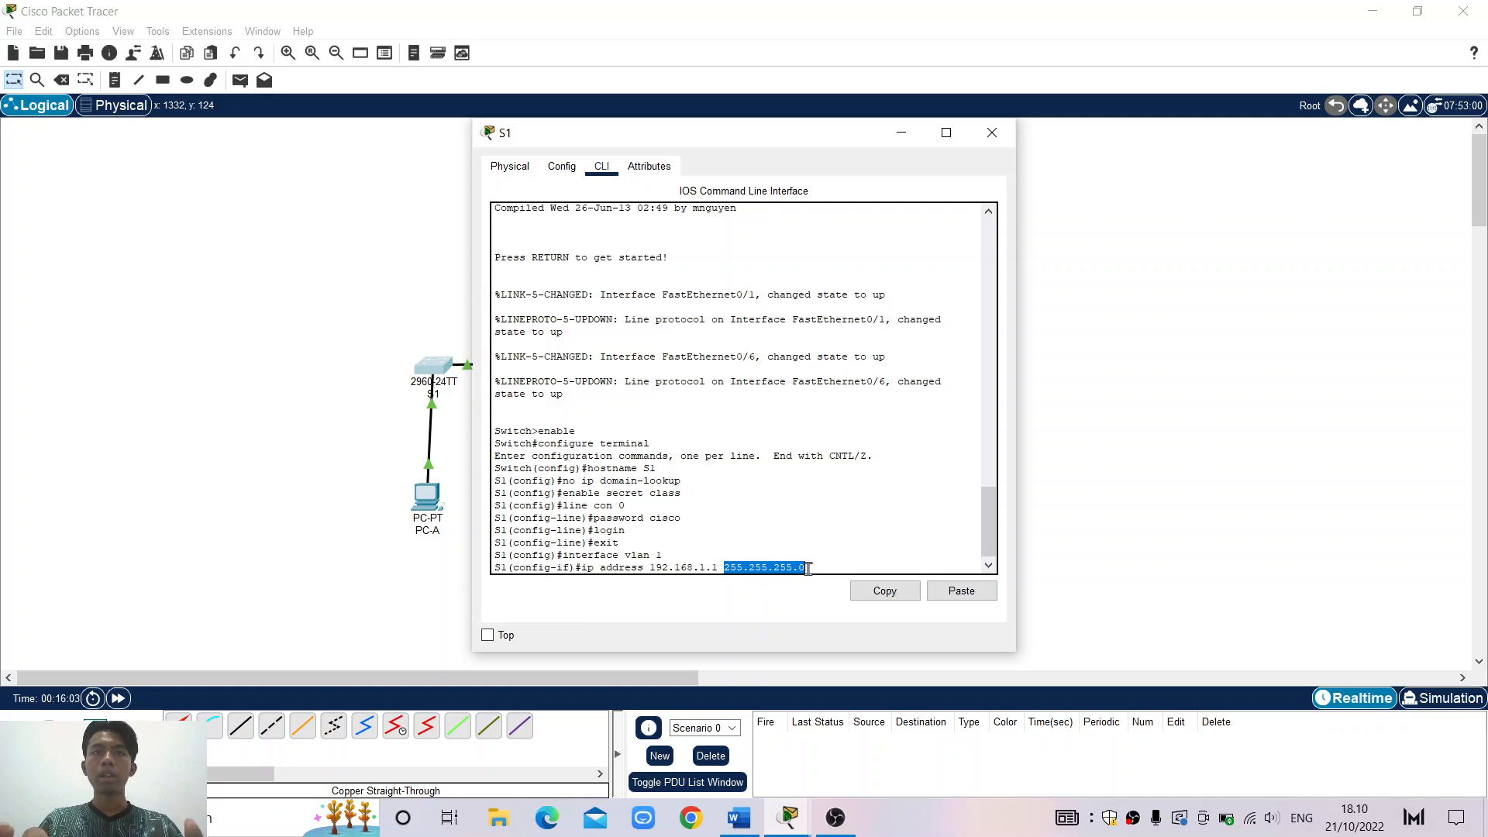
{"action": "left_click", "coordinate": [807, 568]}
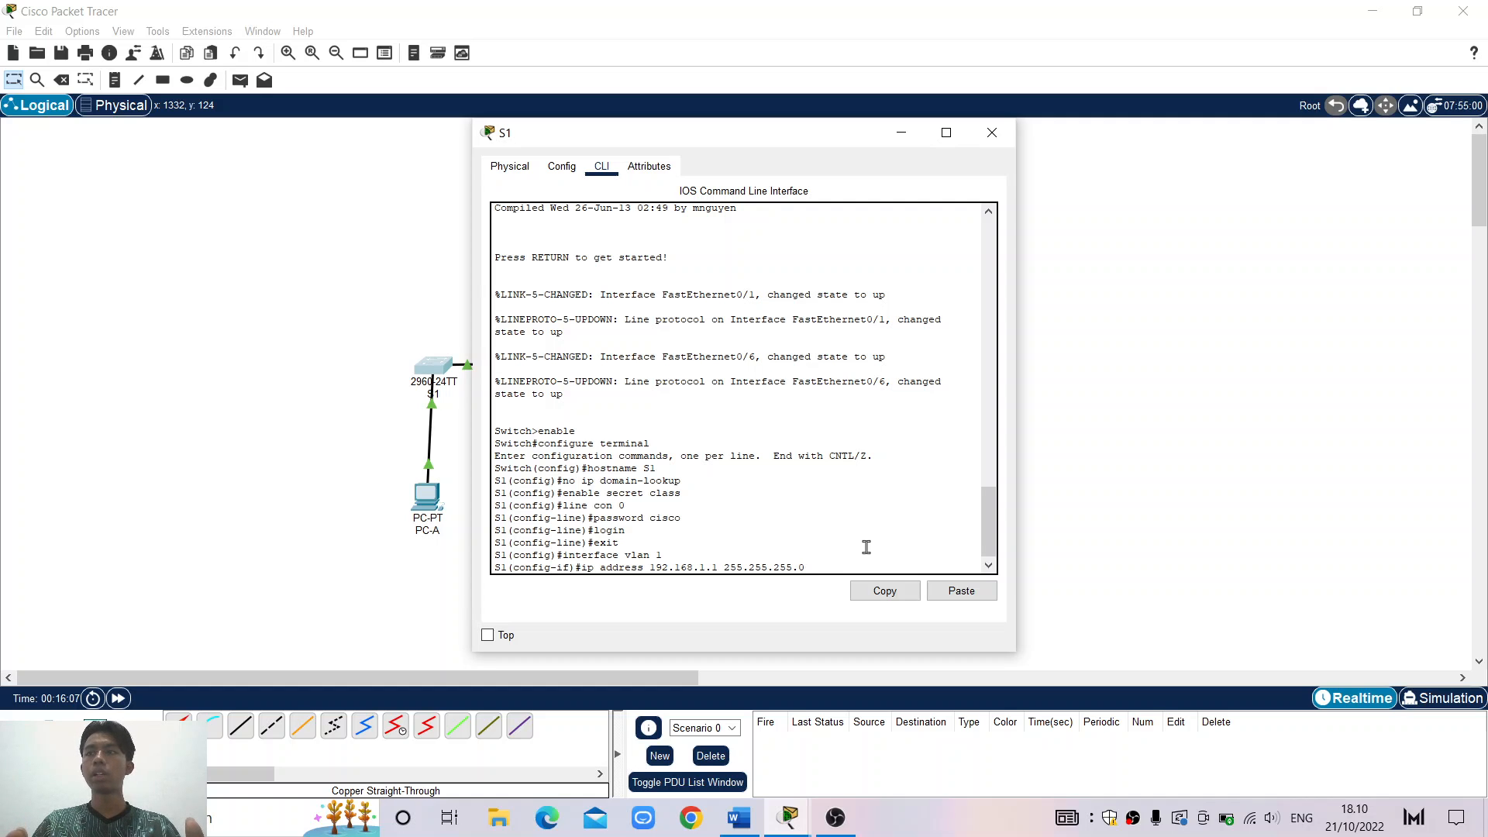
{"action": "key", "text": "Return"}
Enable the VLAN 1 interface with 'no shut' so it comes up
{"action": "type", "text": "no"}
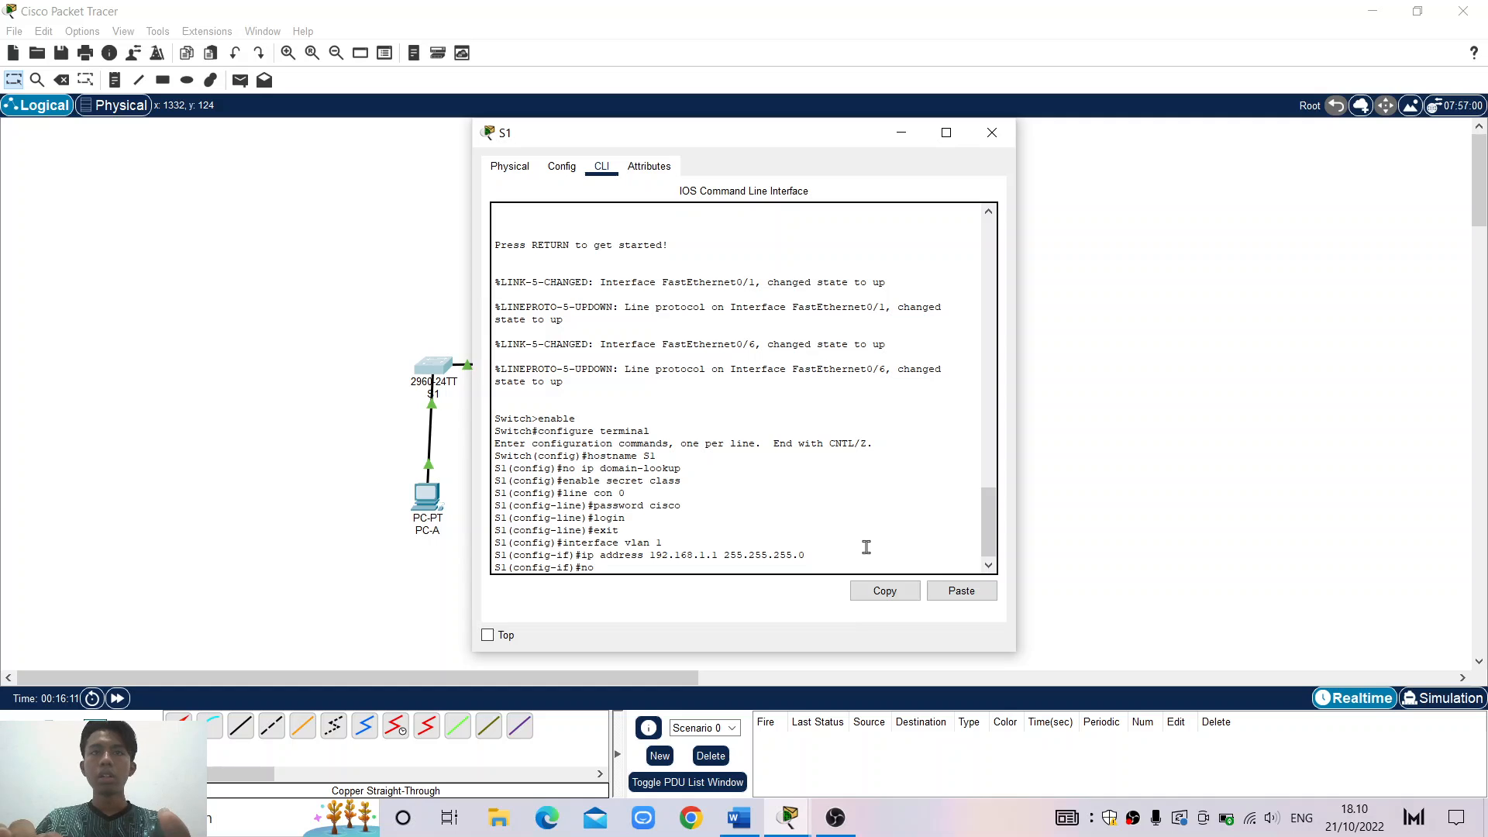
{"action": "type", "text": " shut"}
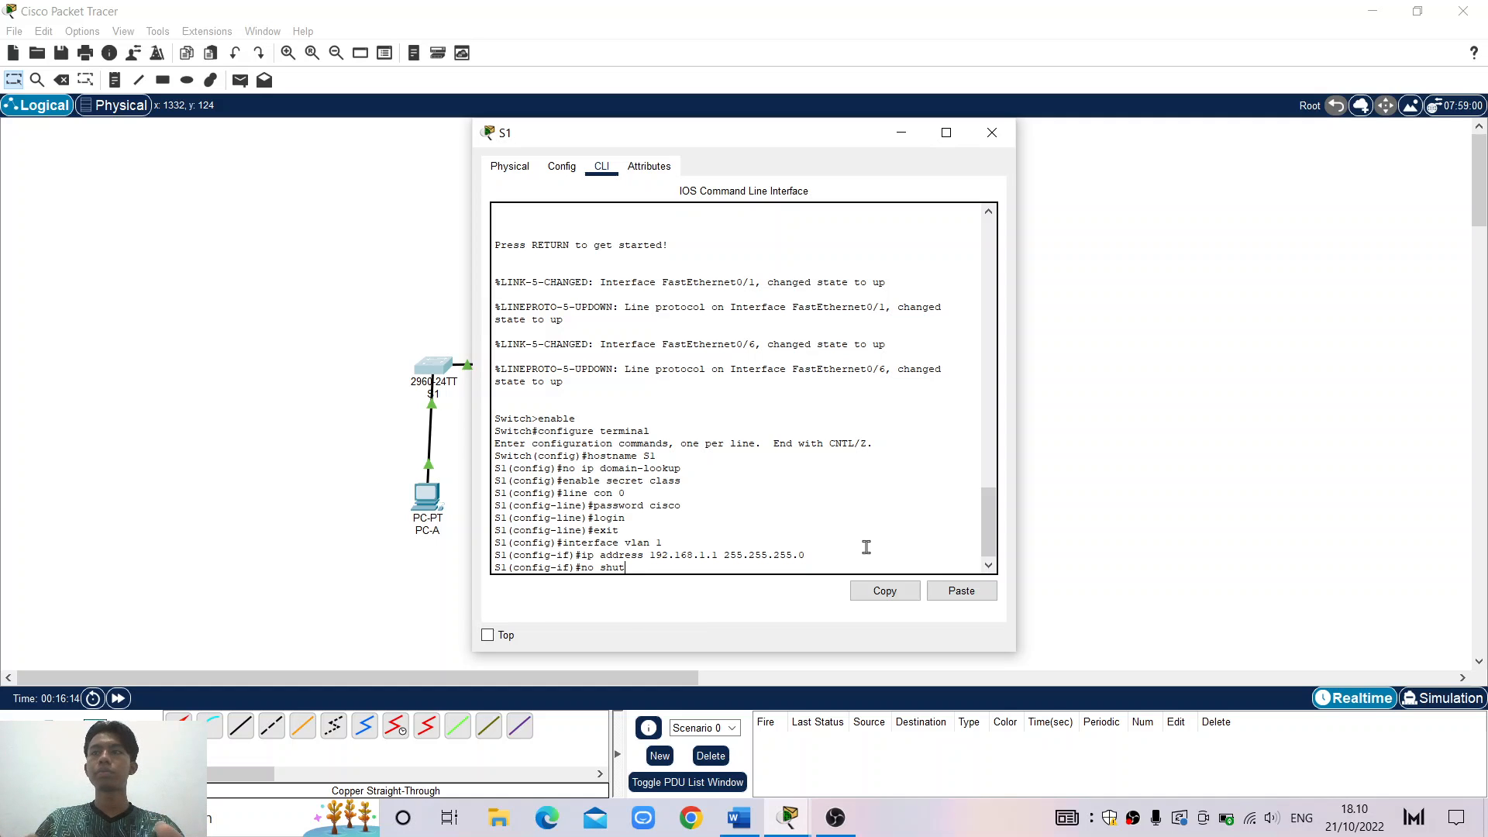
{"action": "key", "text": "Return"}
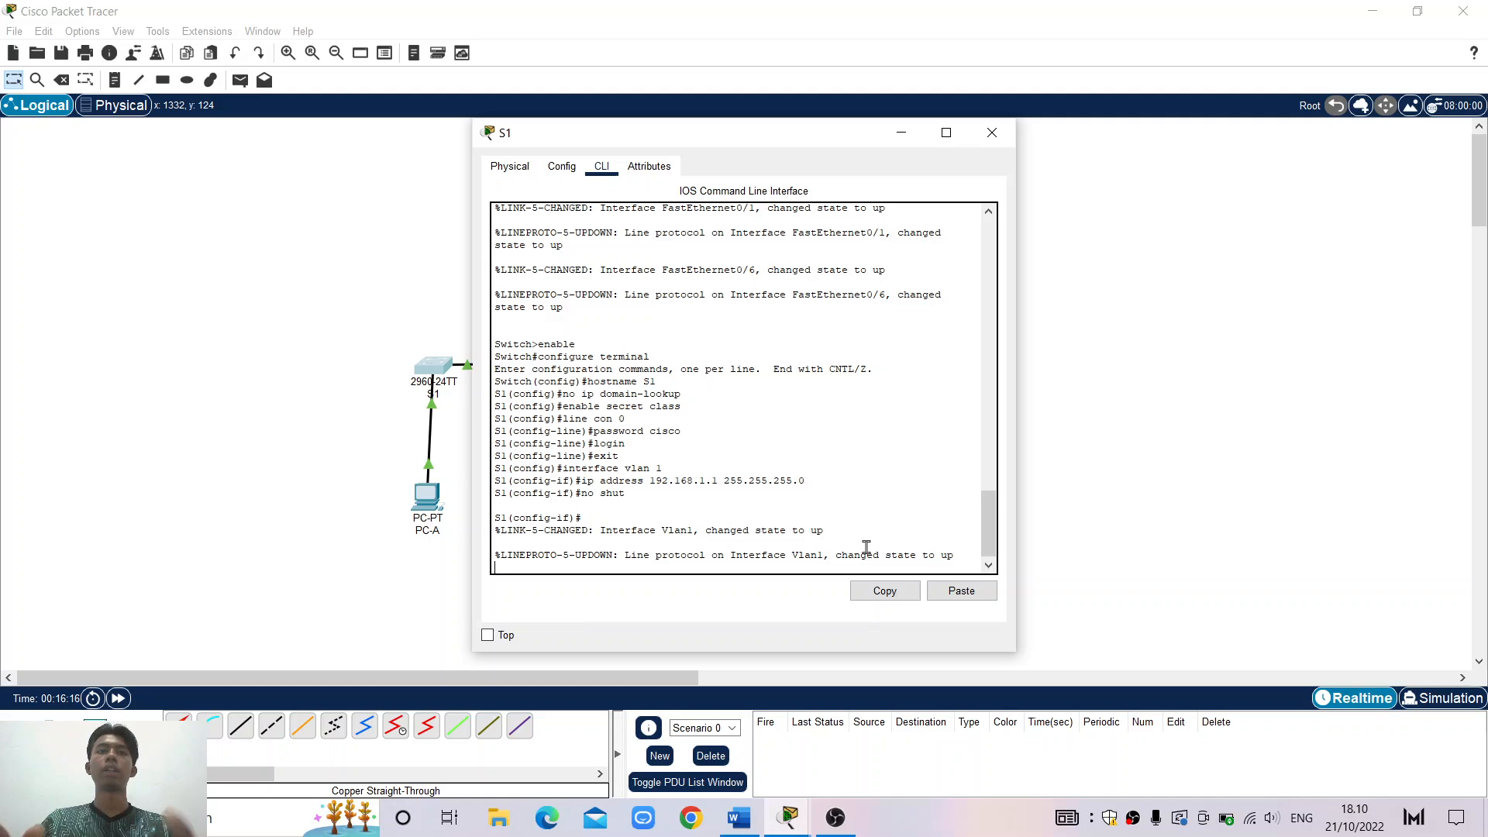
{"action": "key", "text": "Return"}
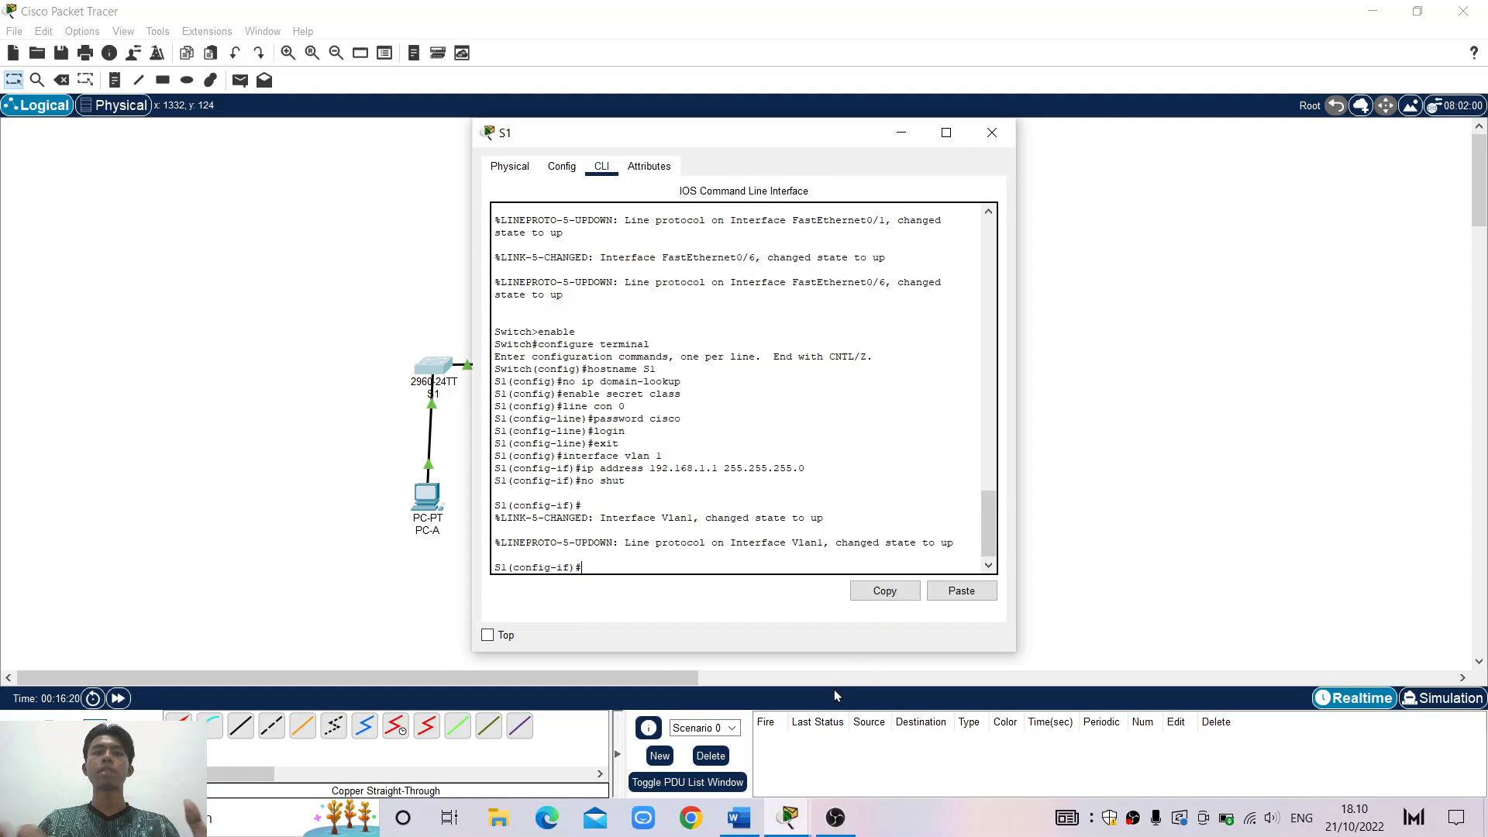
{"action": "left_click", "coordinate": [739, 819]}
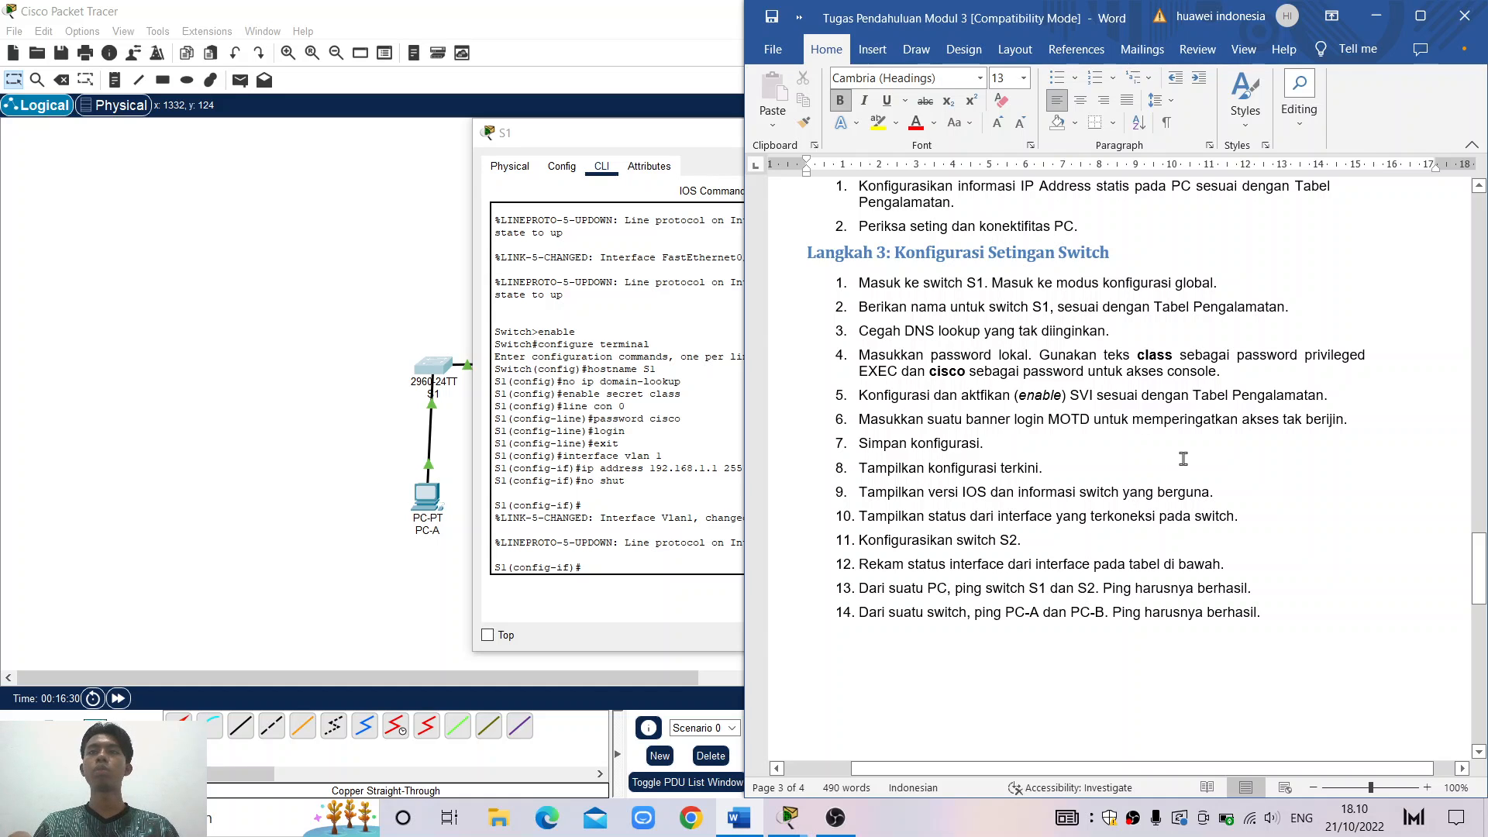
{"action": "left_click", "coordinate": [1377, 17]}
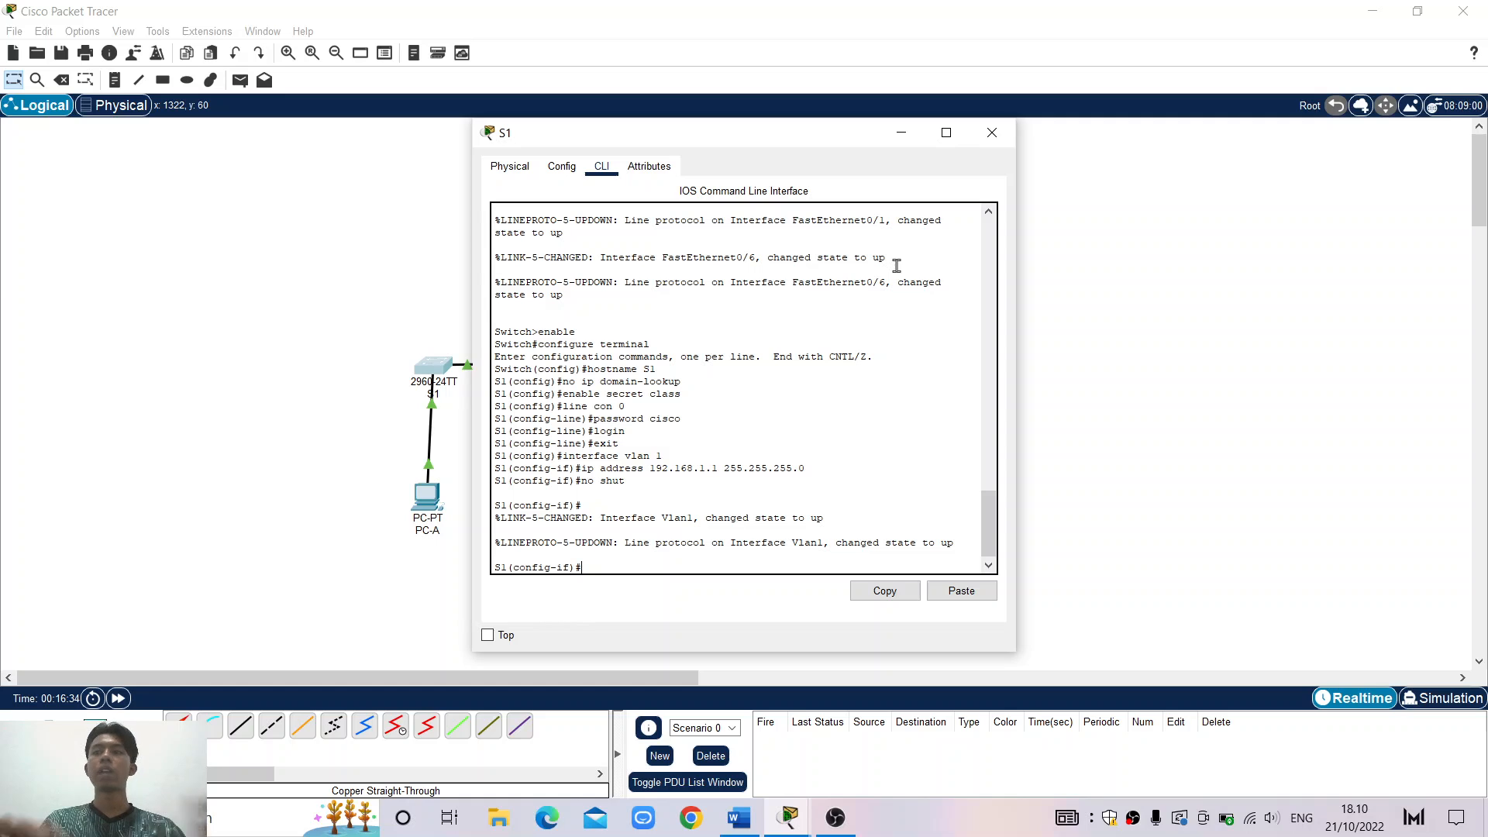
Set the MOTD banner to 'akses anda tidak berijin' using # as the delimiter
{"action": "type", "text": "banner"}
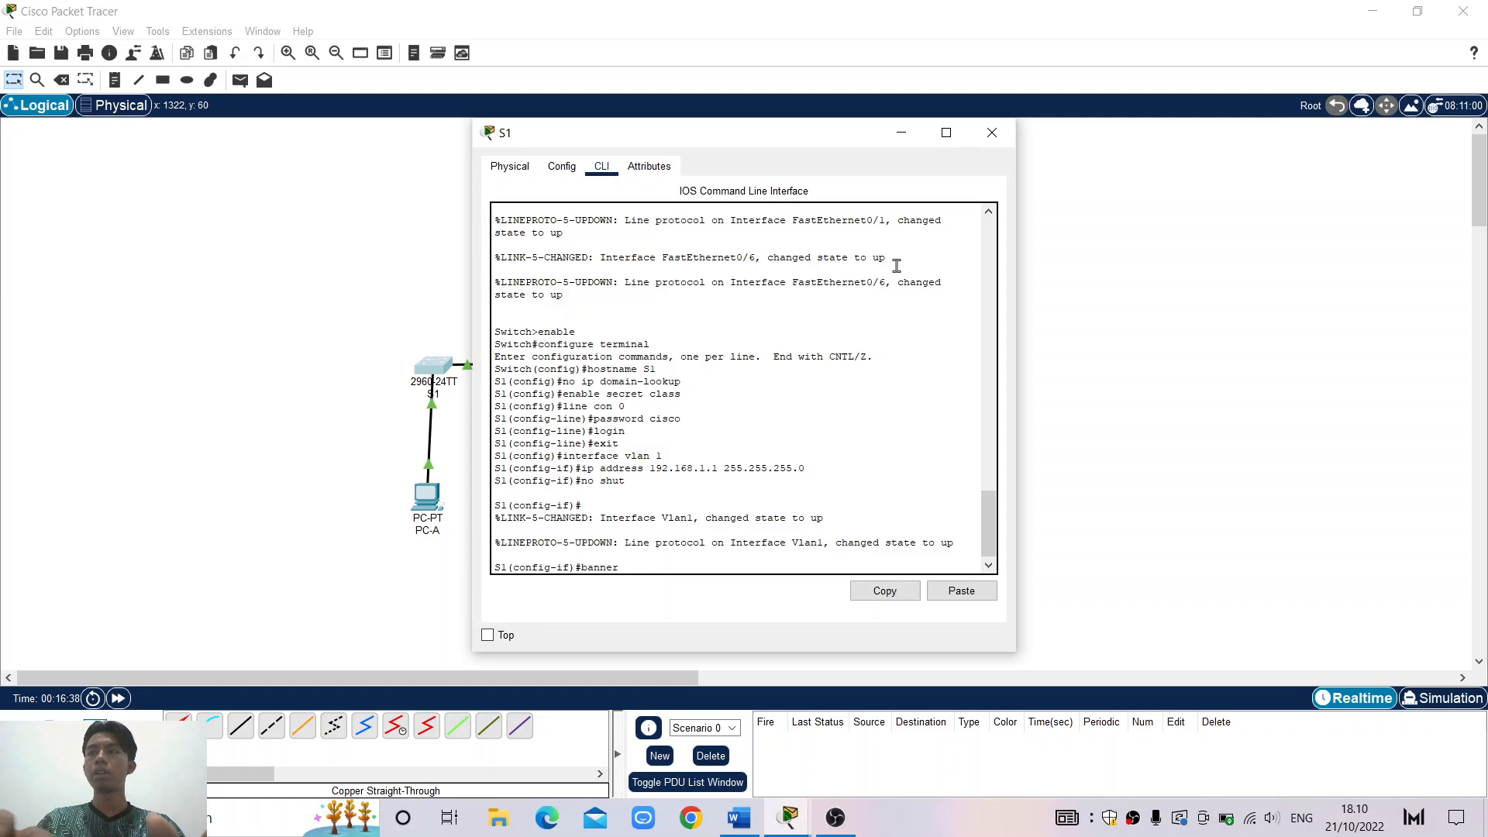
{"action": "type", "text": " motd"}
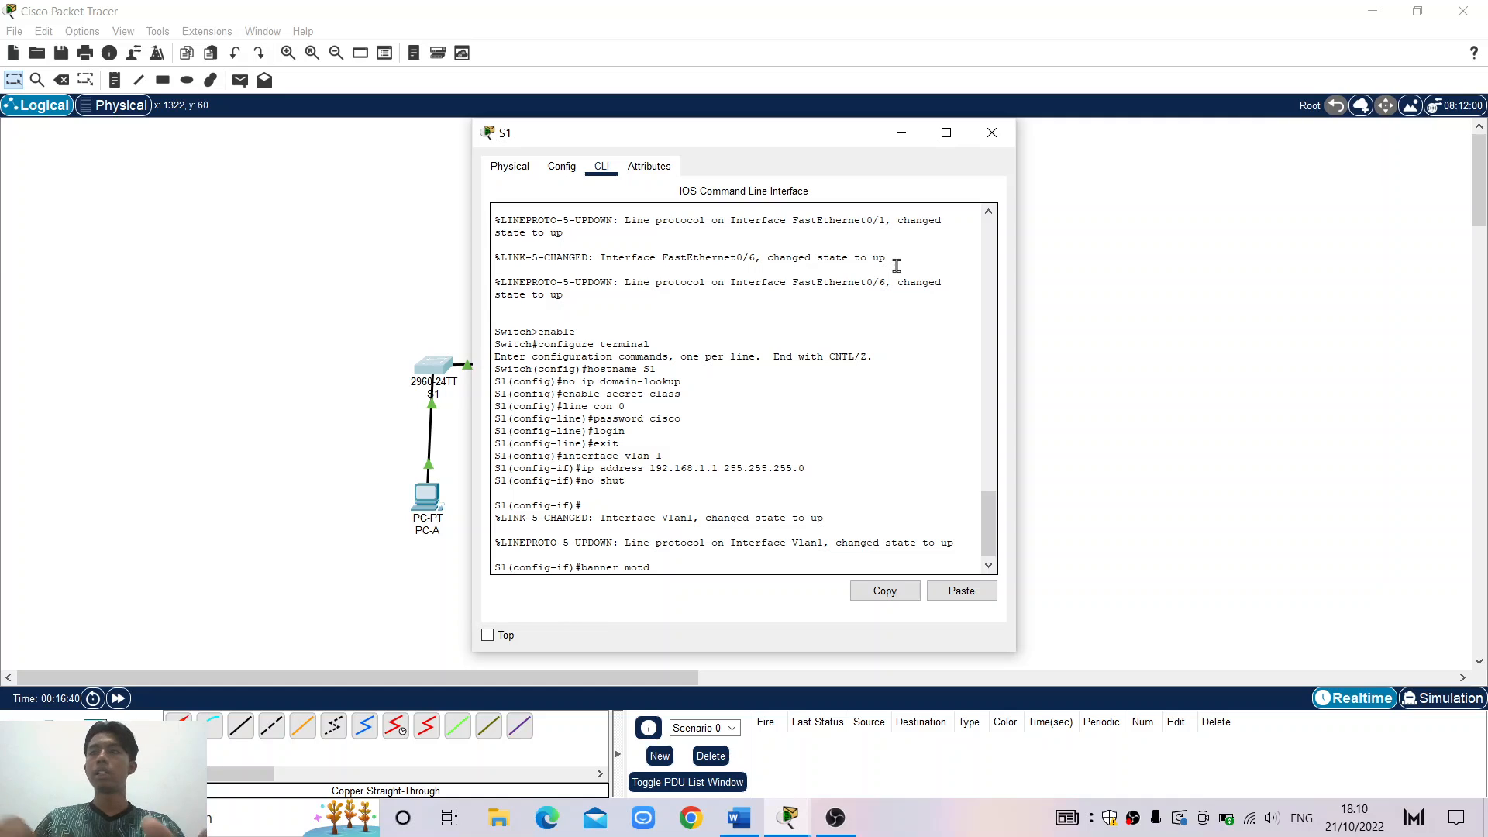
{"action": "type", "text": " #"}
{"action": "key", "text": "Return"}
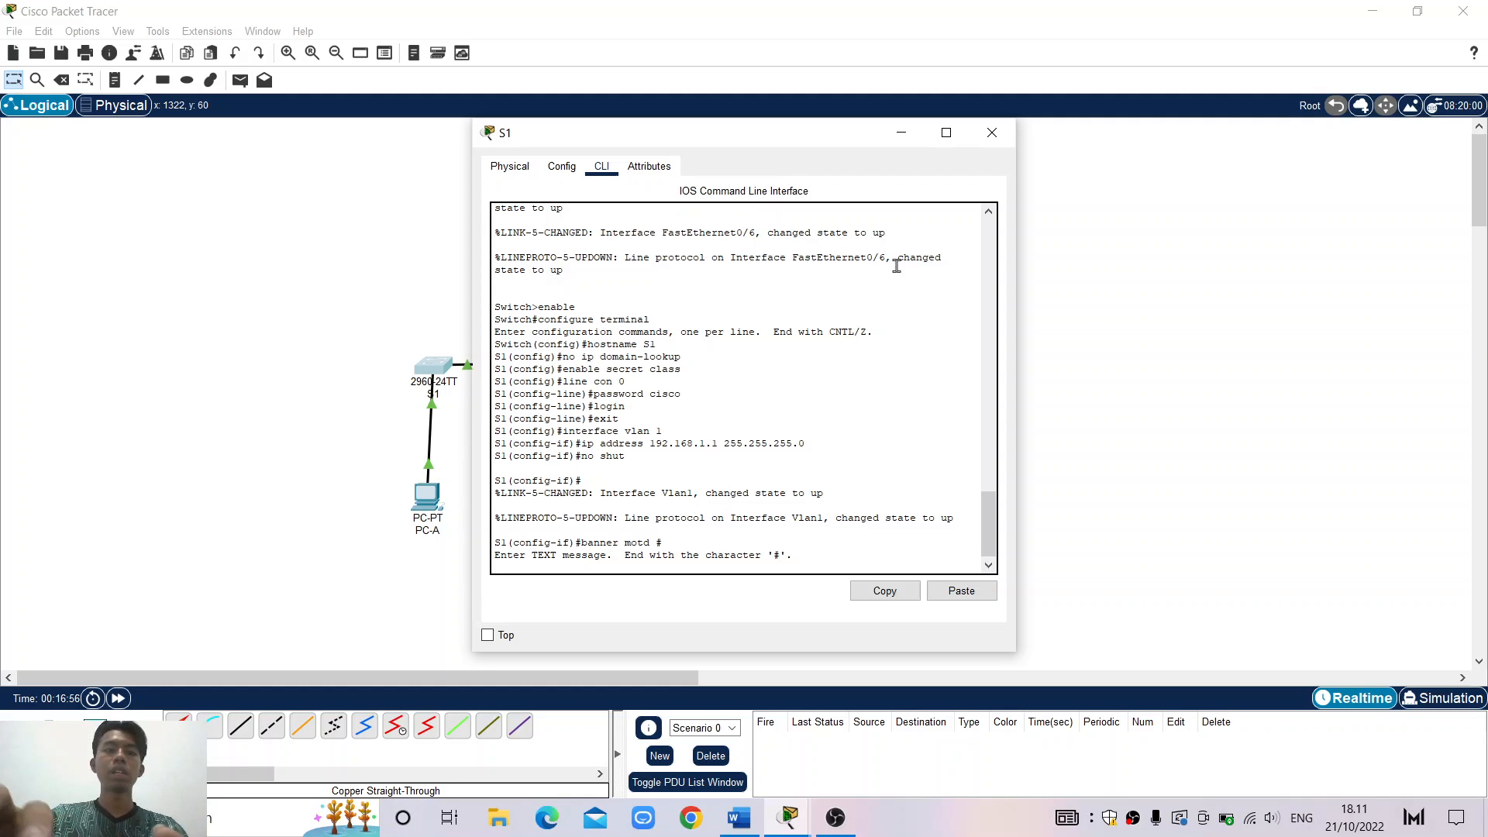
{"action": "type", "text": "akses"}
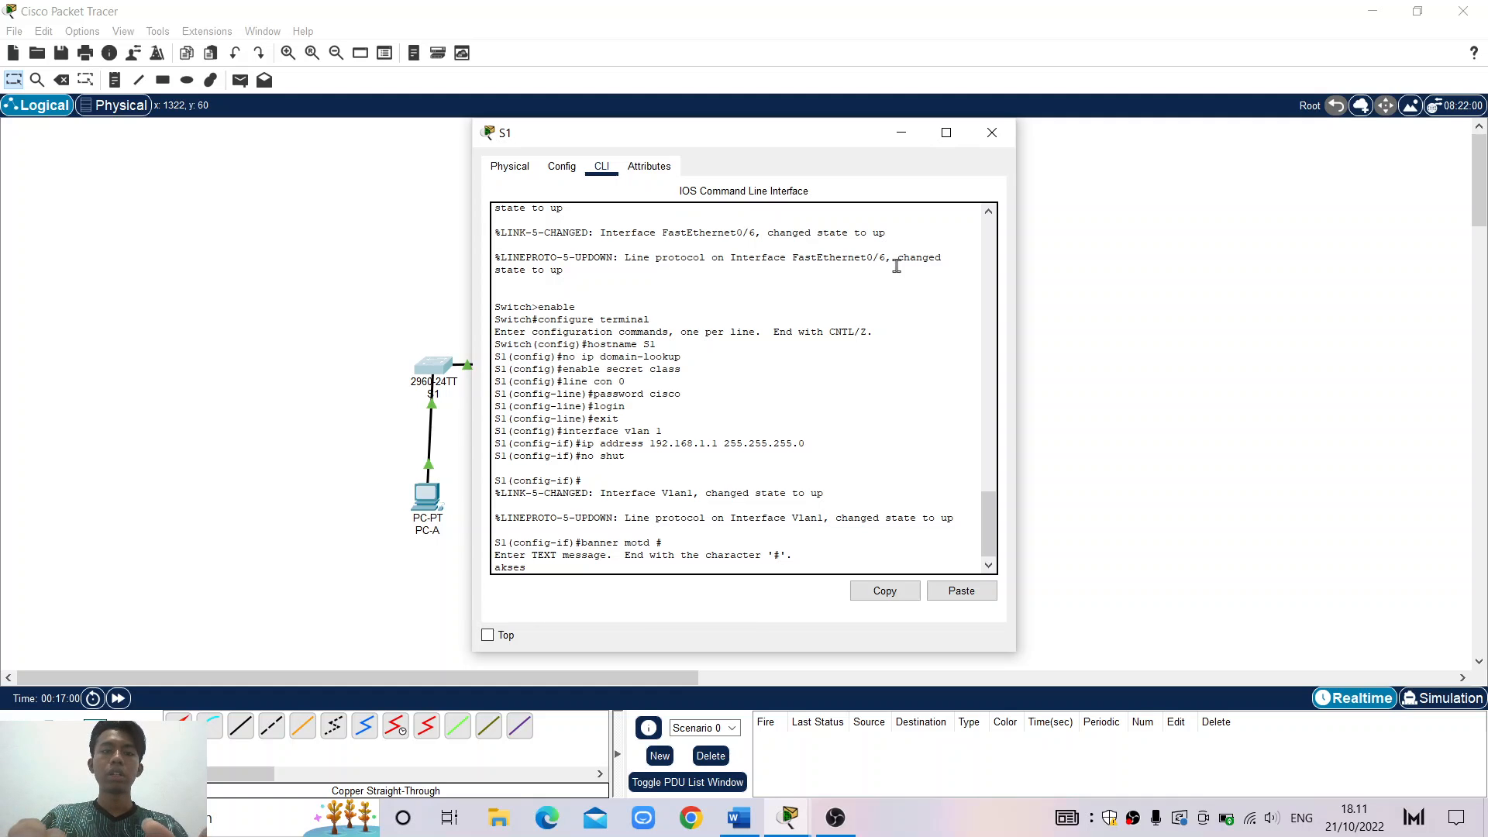
{"action": "type", "text": " anda"}
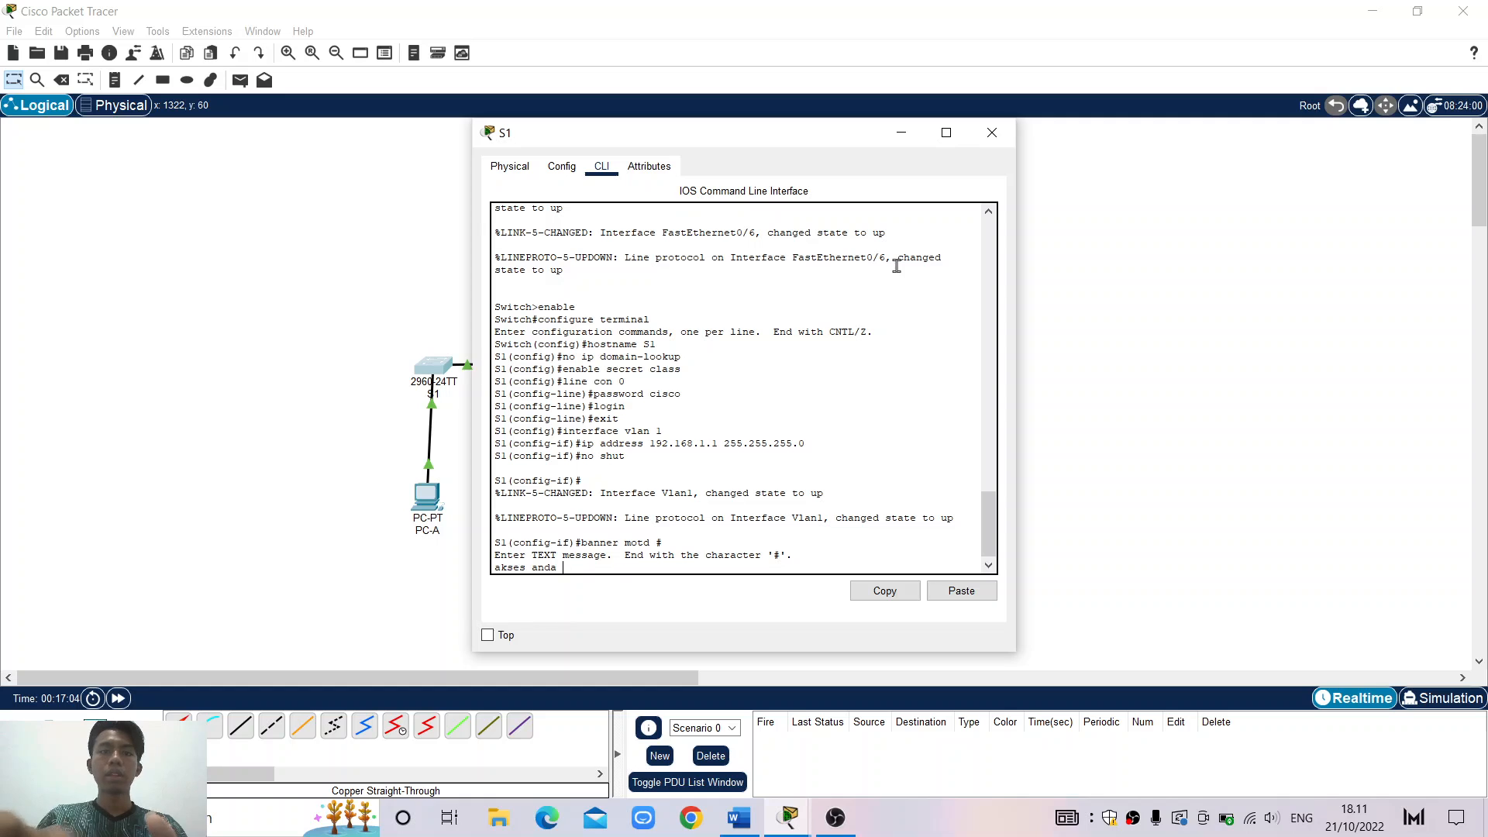
{"action": "type", "text": " tidak"}
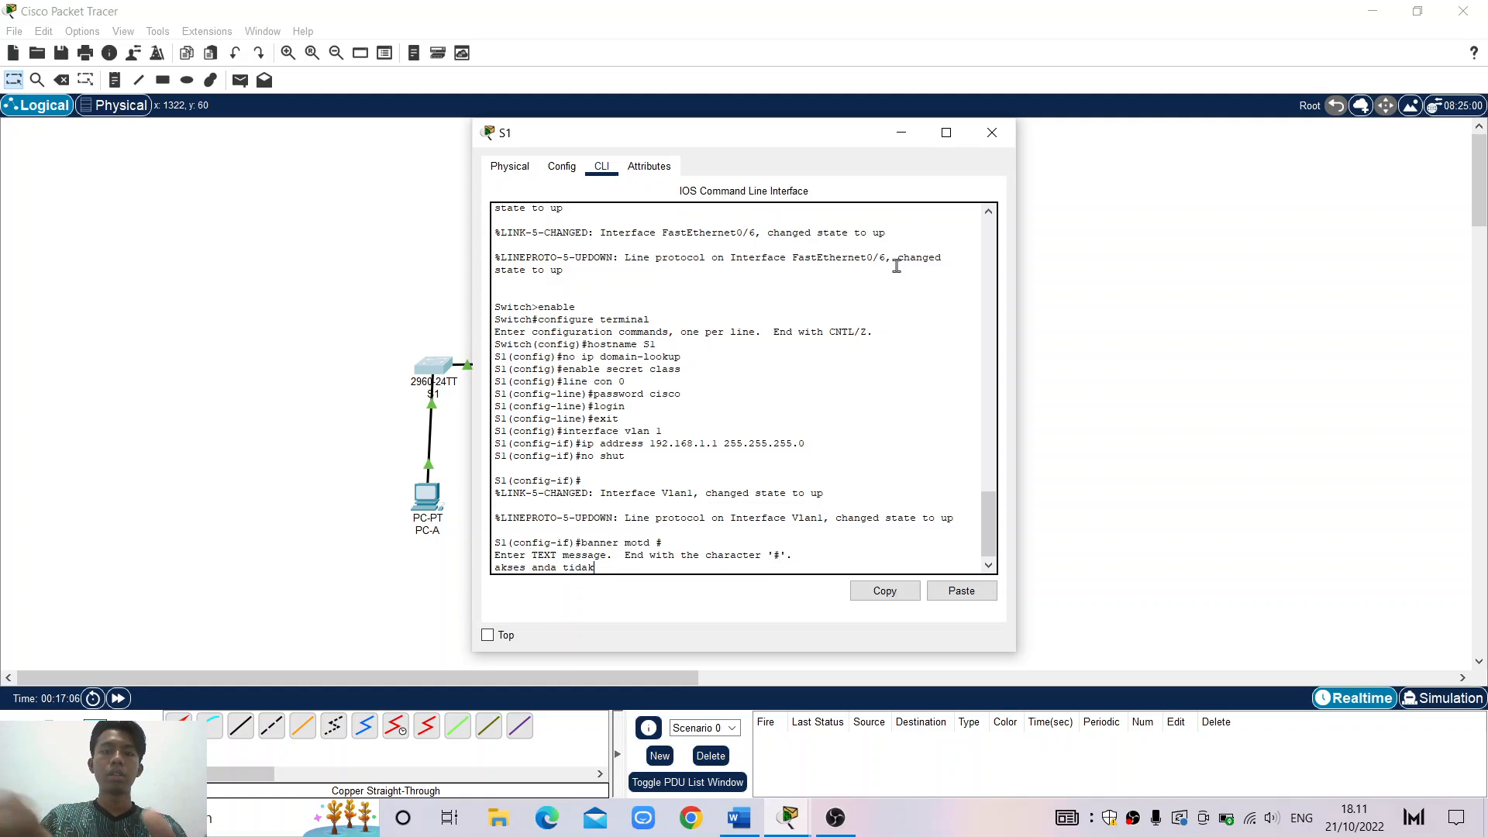
{"action": "type", "text": " beriji"}
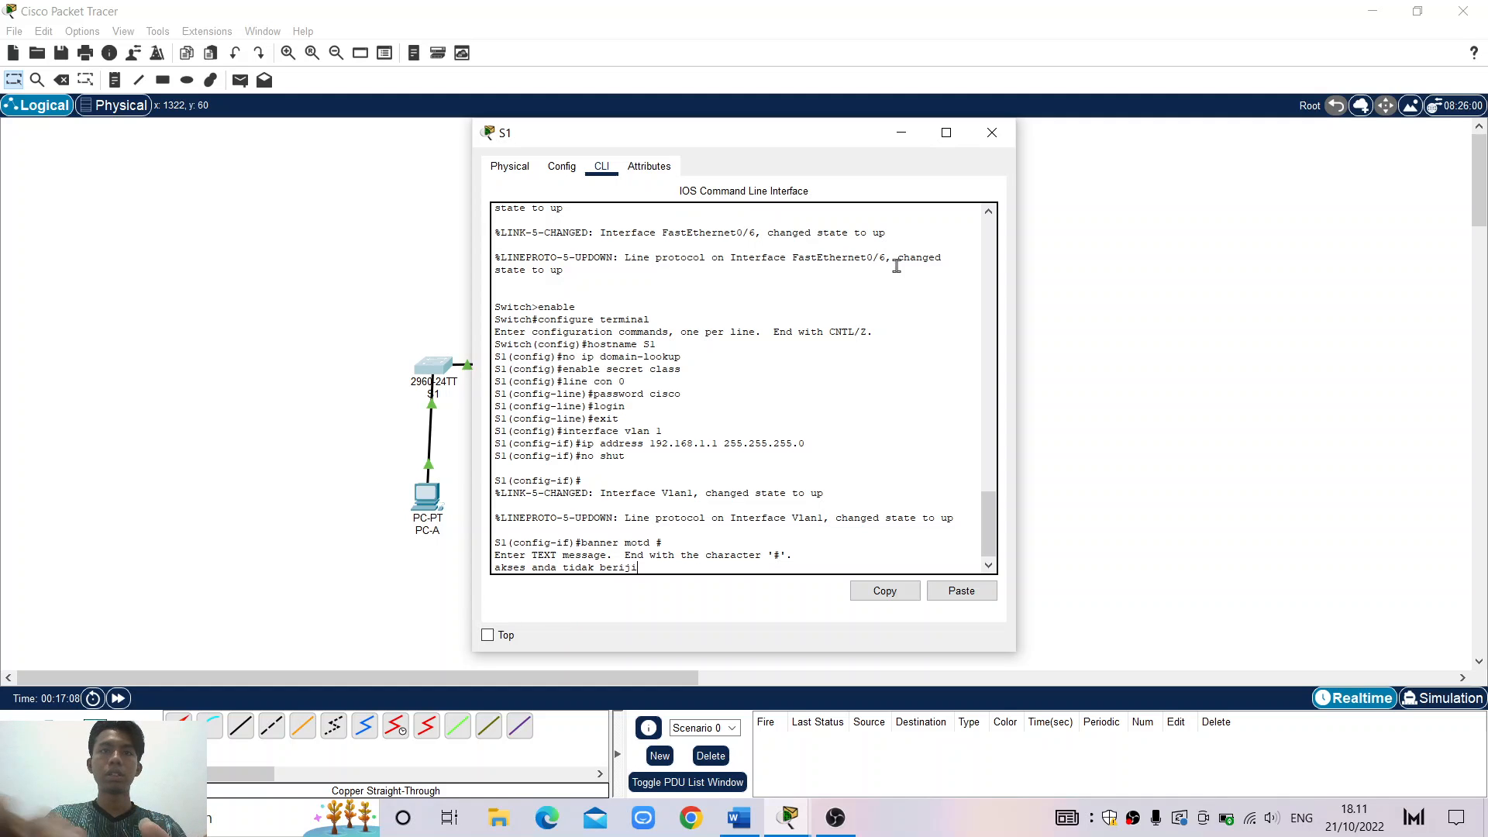
{"action": "type", "text": "n #"}
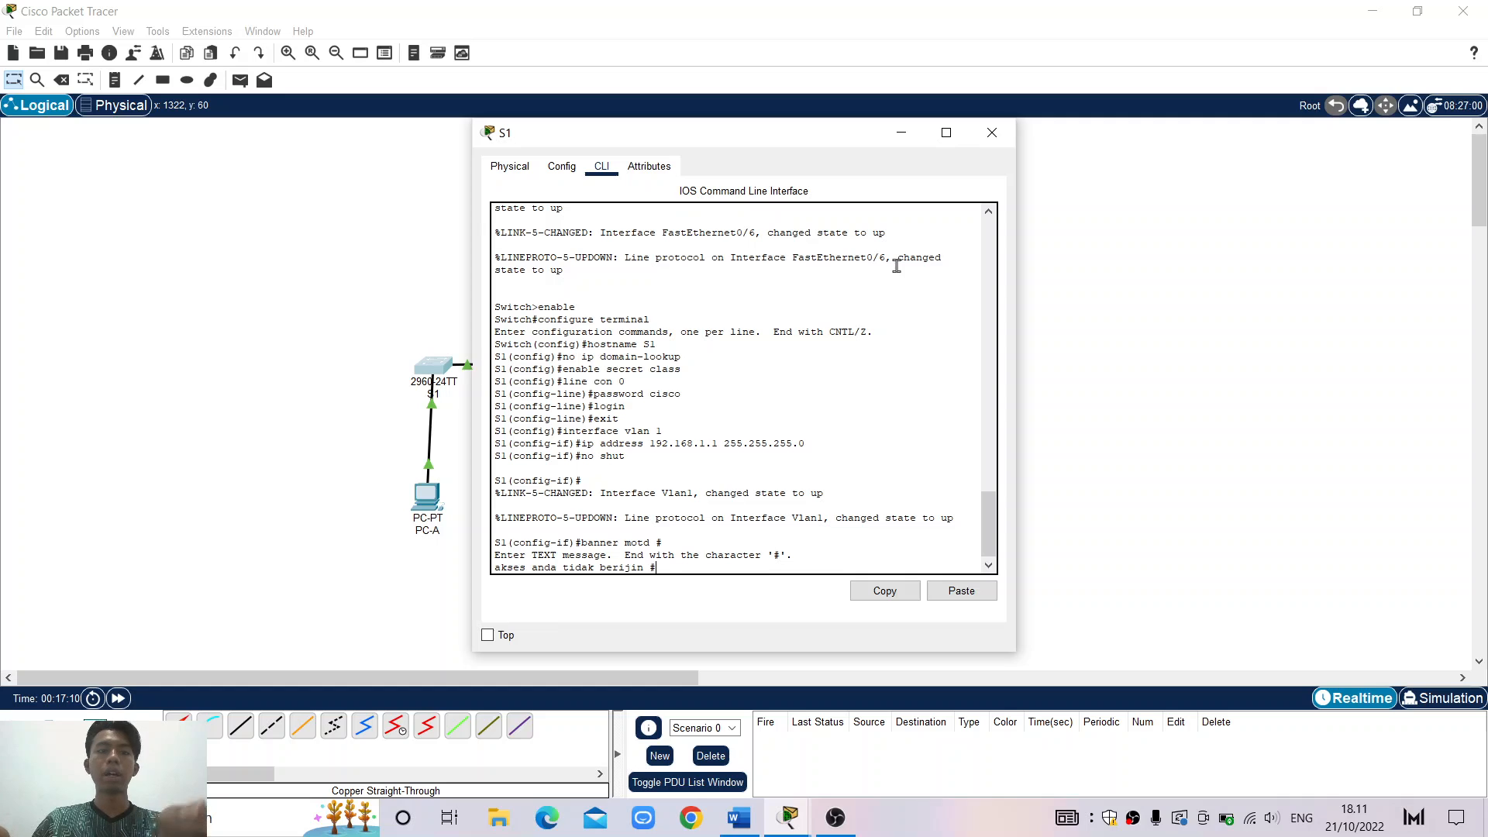
{"action": "key", "text": "Return"}
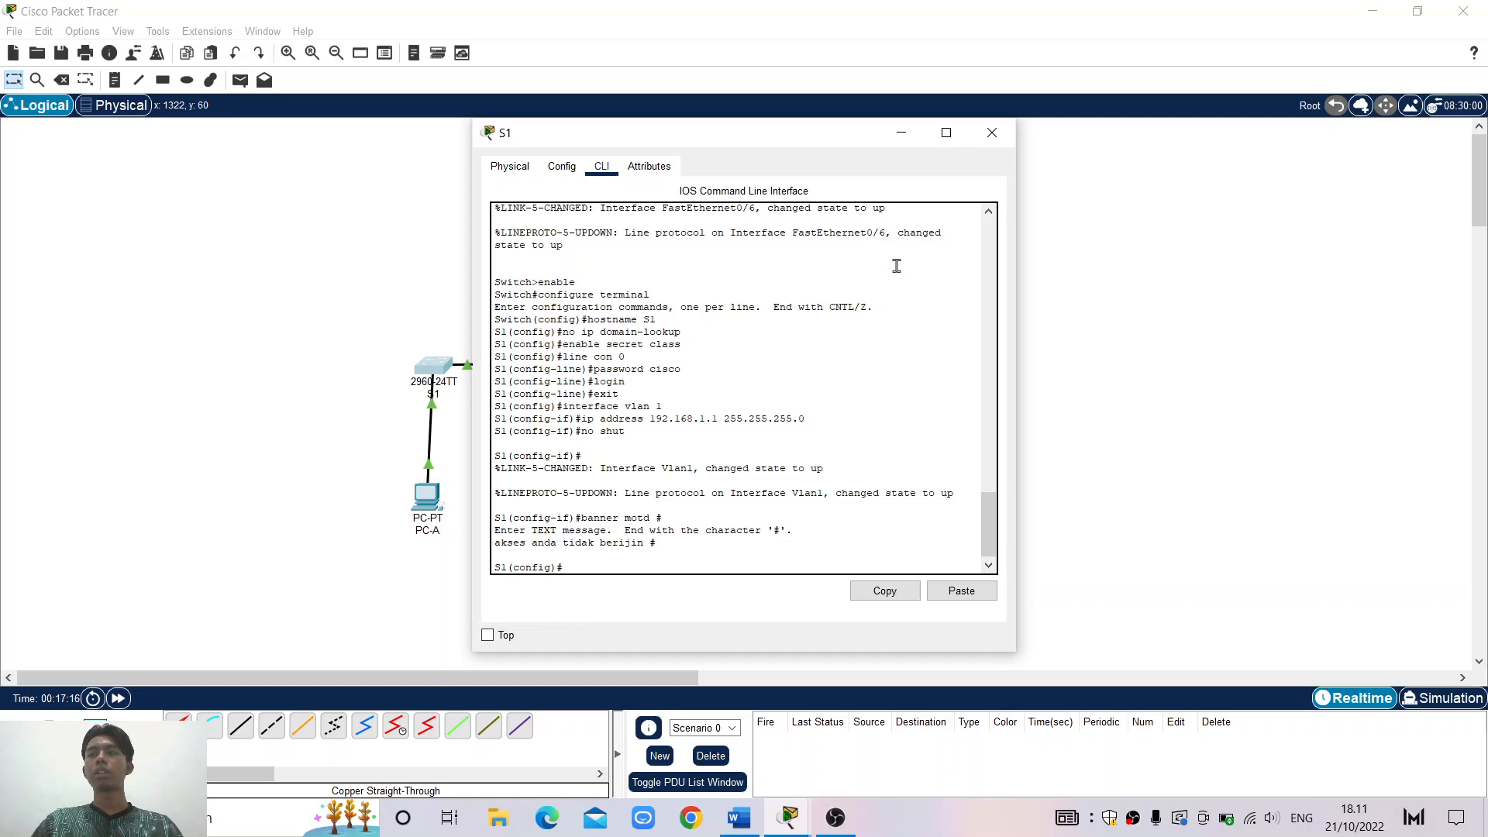
Exit configuration mode back to the S1# privileged prompt
{"action": "type", "text": "exi"}
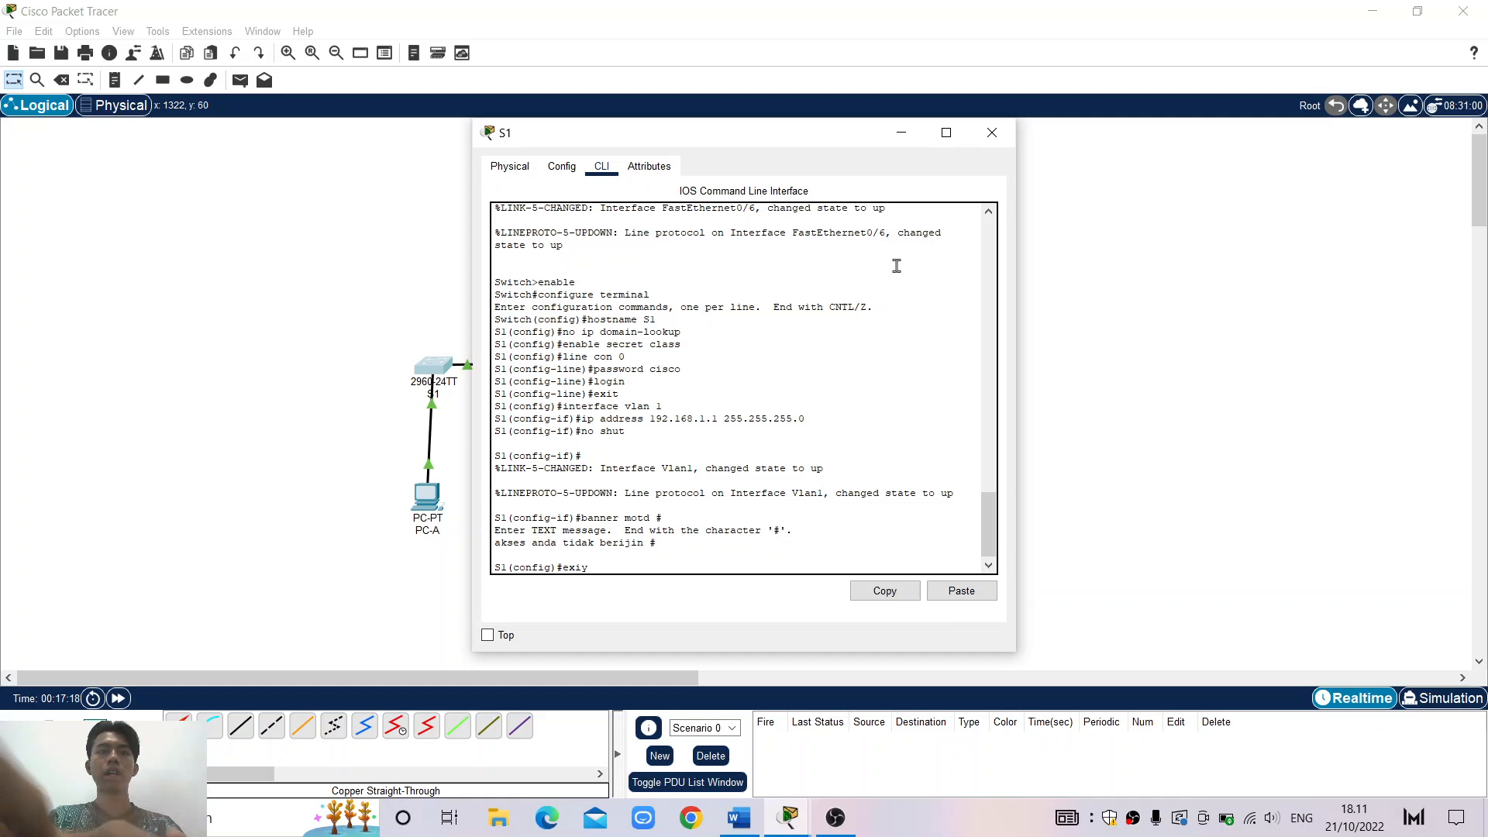
{"action": "type", "text": "t"}
{"action": "key", "text": "Return"}
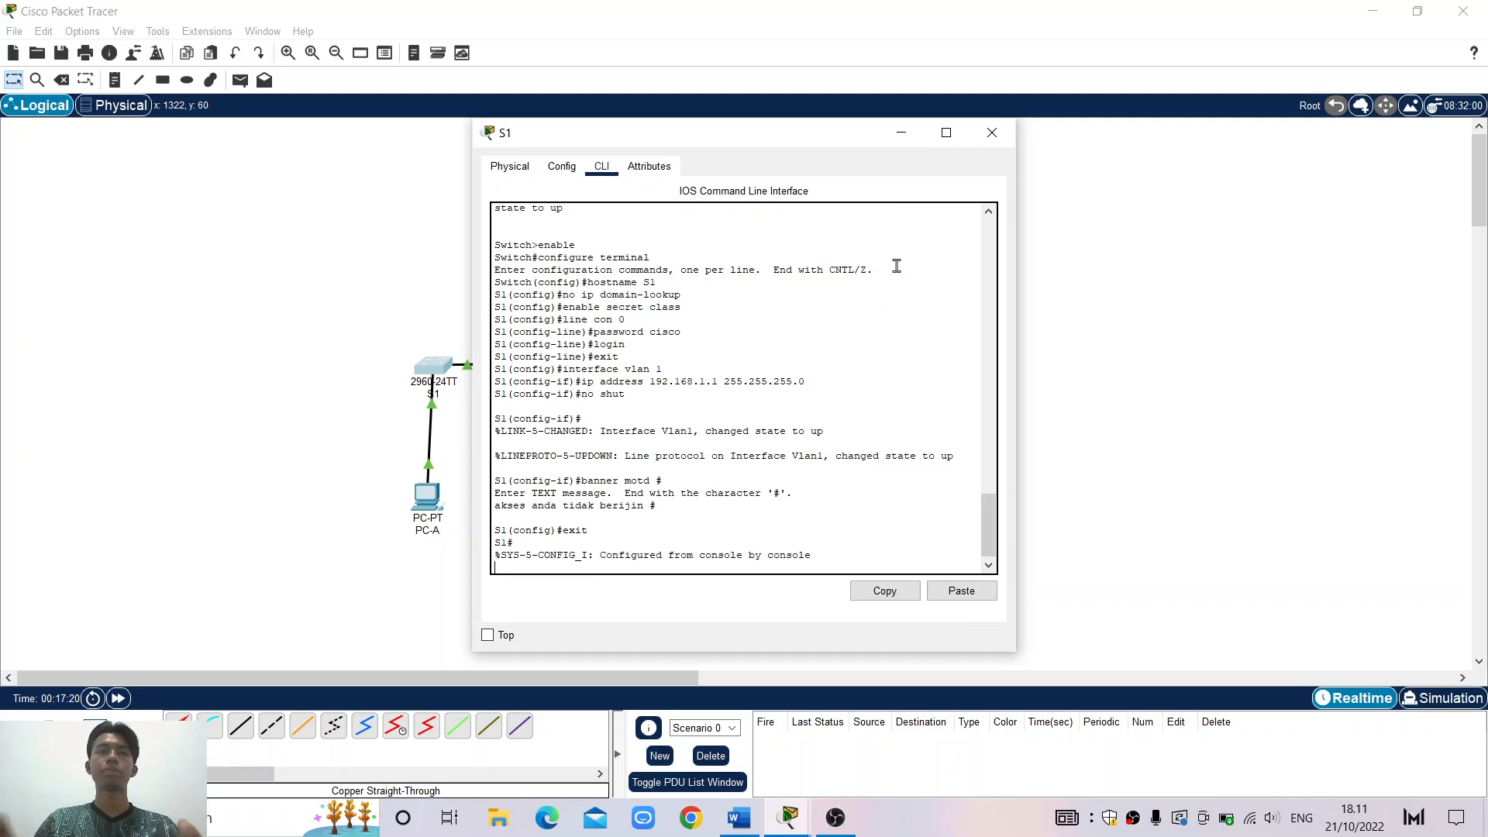
{"action": "key", "text": "Return"}
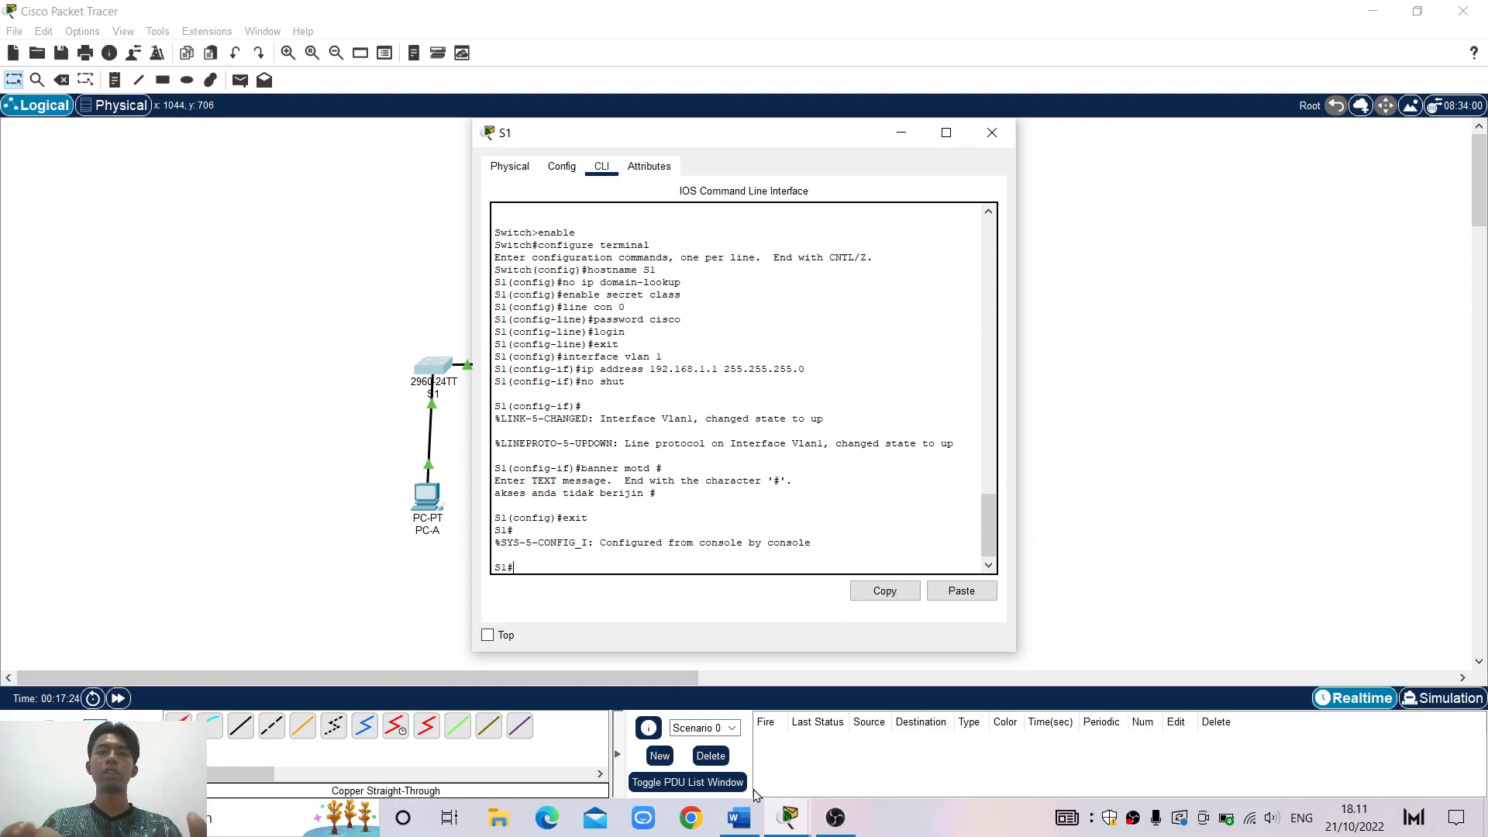
{"action": "left_click", "coordinate": [746, 818]}
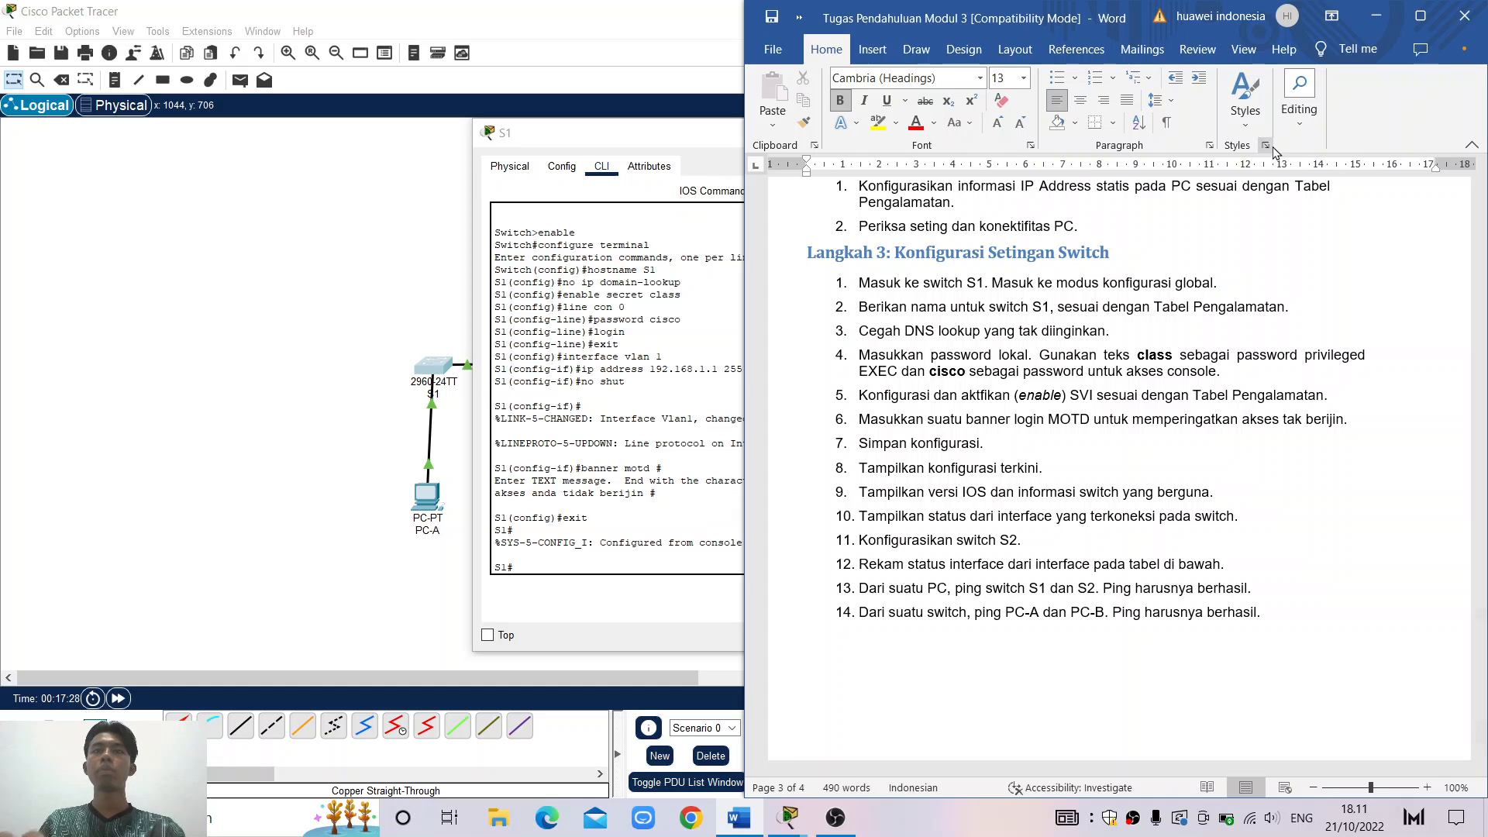
{"action": "left_click", "coordinate": [1389, 20]}
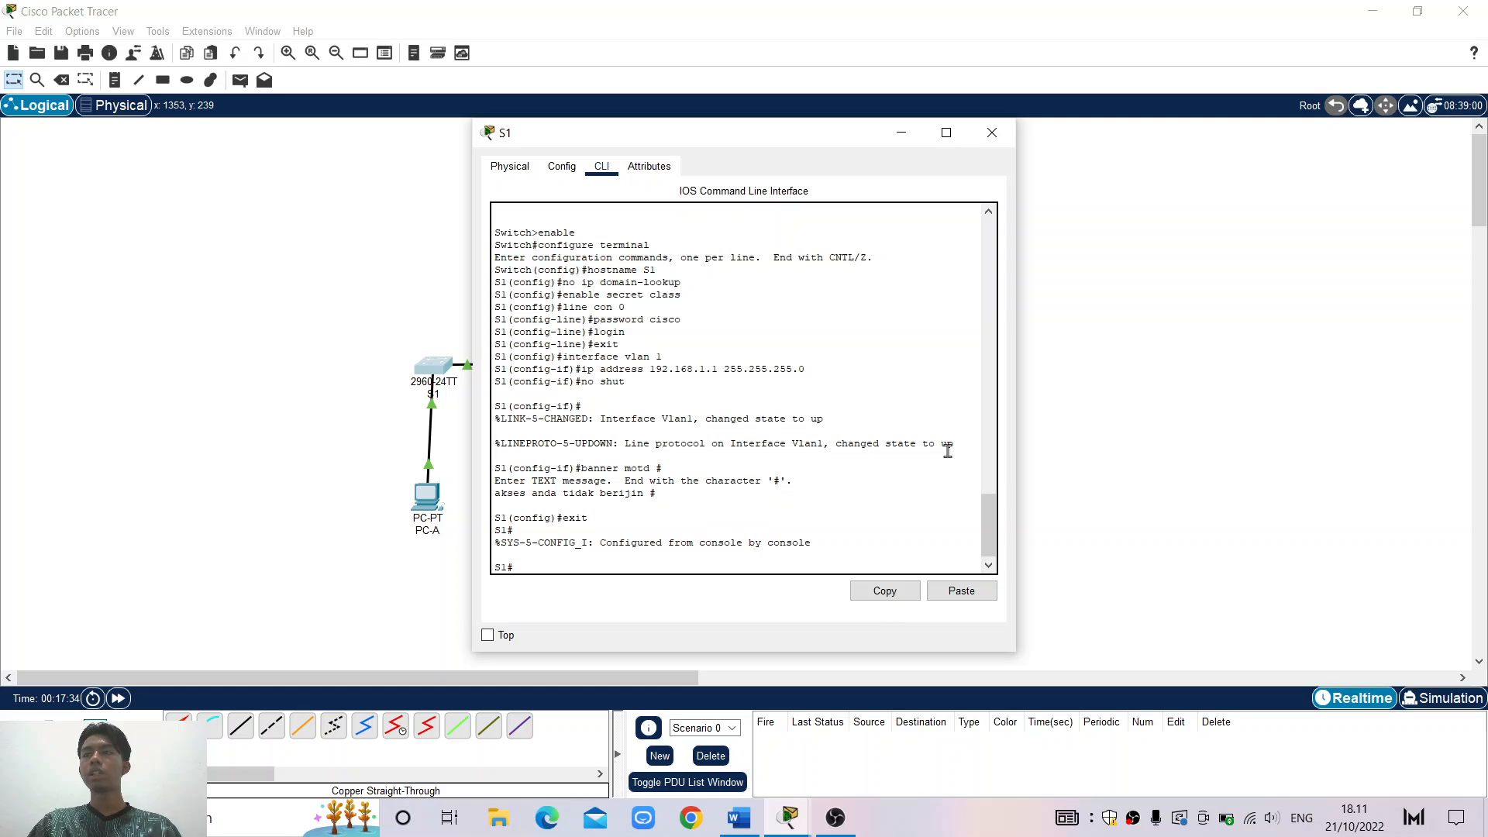
Copy running-config to startup-config on S1, accepting the default startup-config filename
{"action": "type", "text": "copy"}
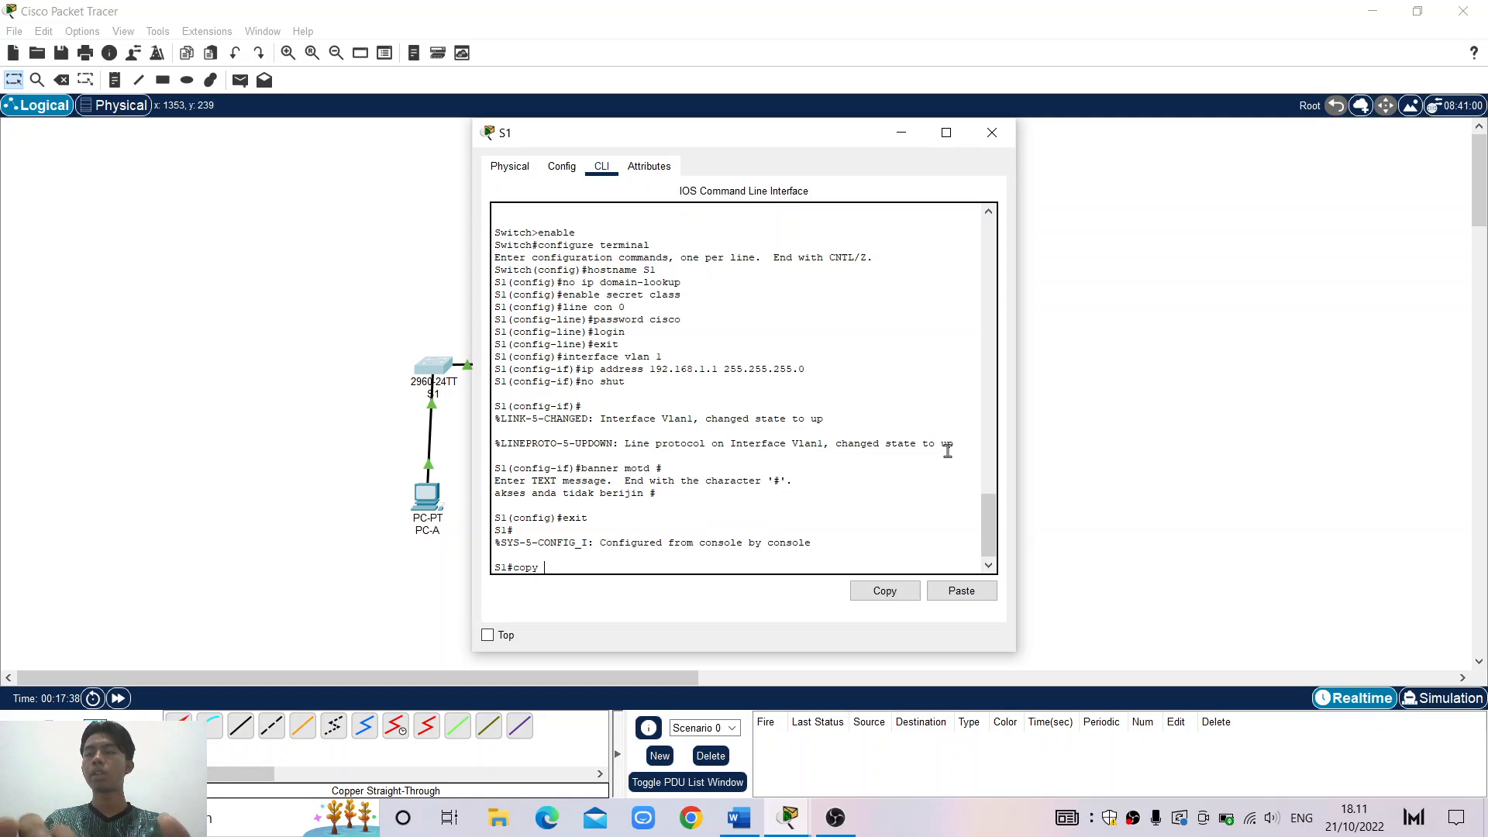
{"action": "type", "text": " ru"}
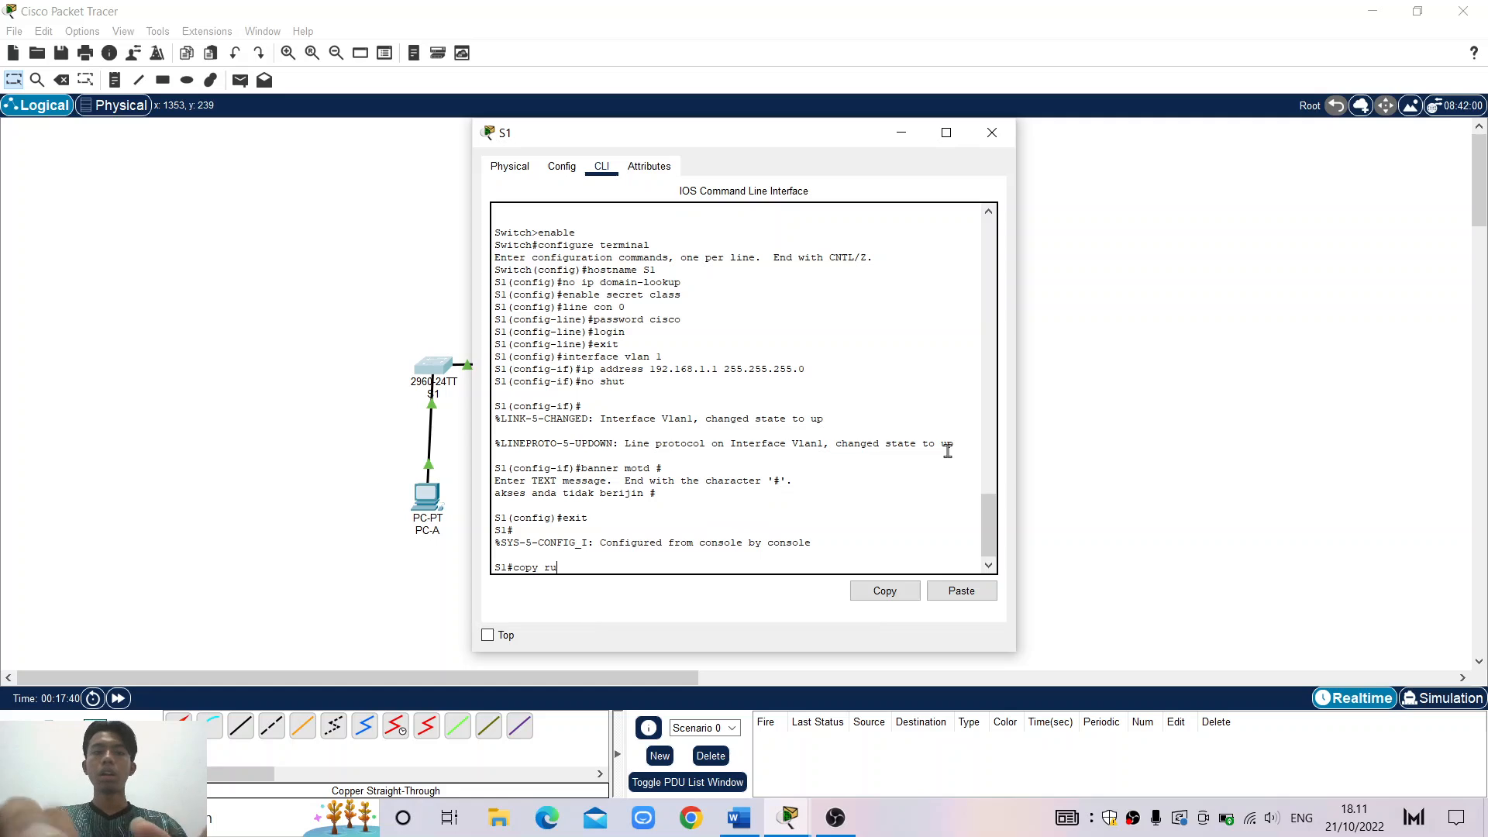
{"action": "type", "text": "nning"}
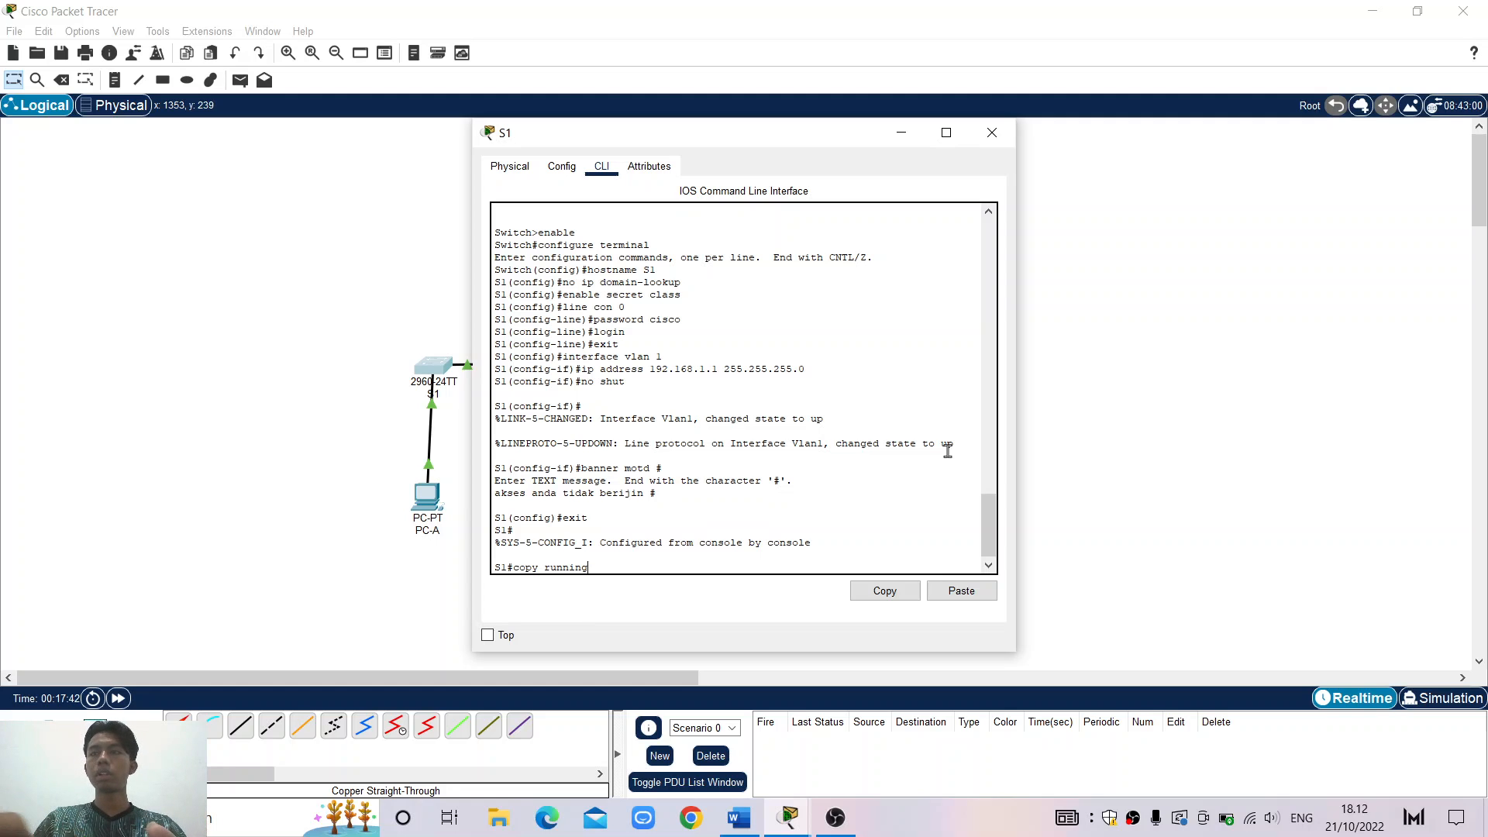
{"action": "type", "text": "-config"}
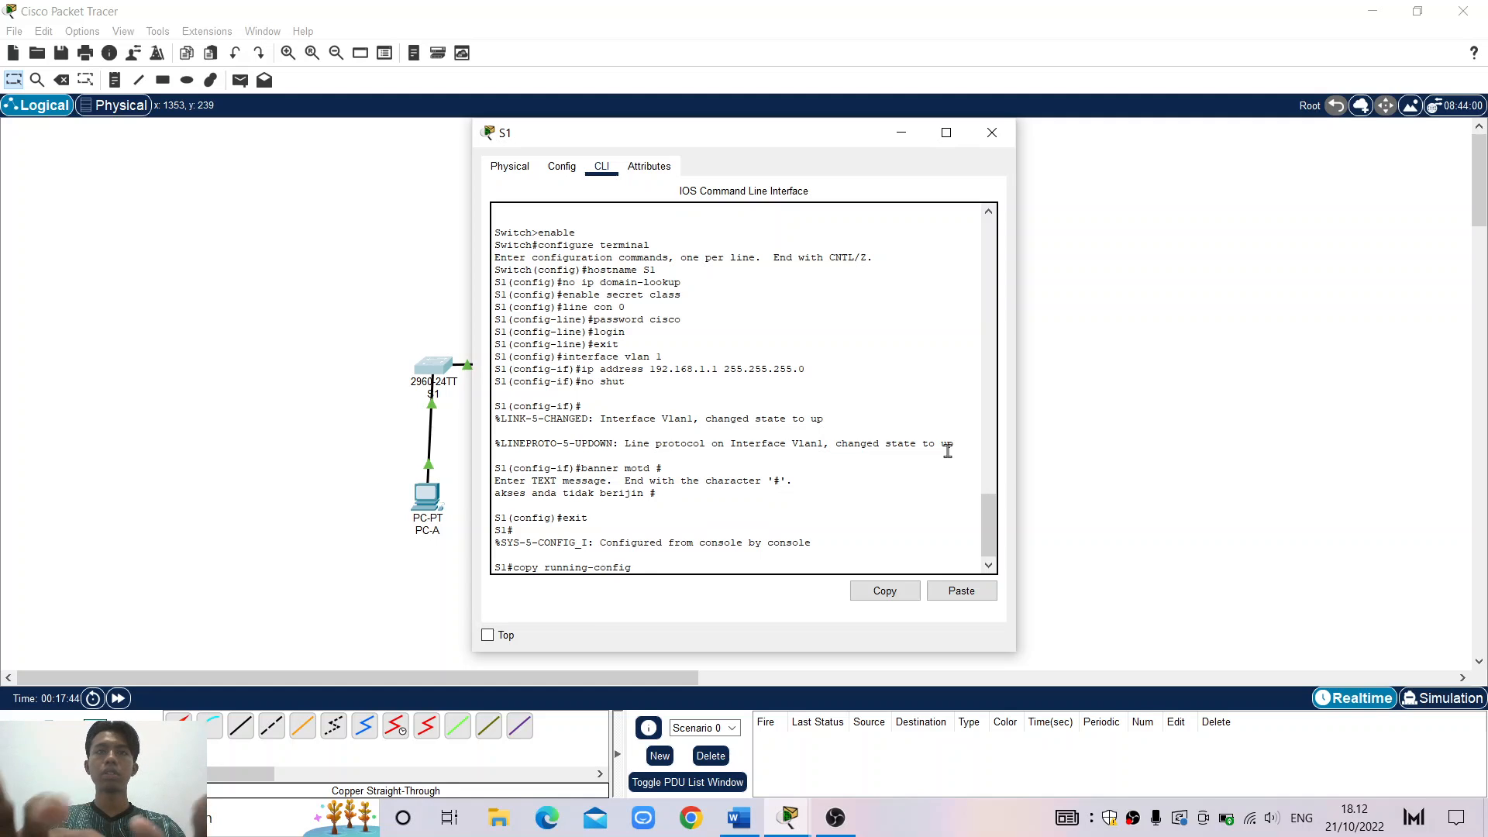
{"action": "type", "text": " start"}
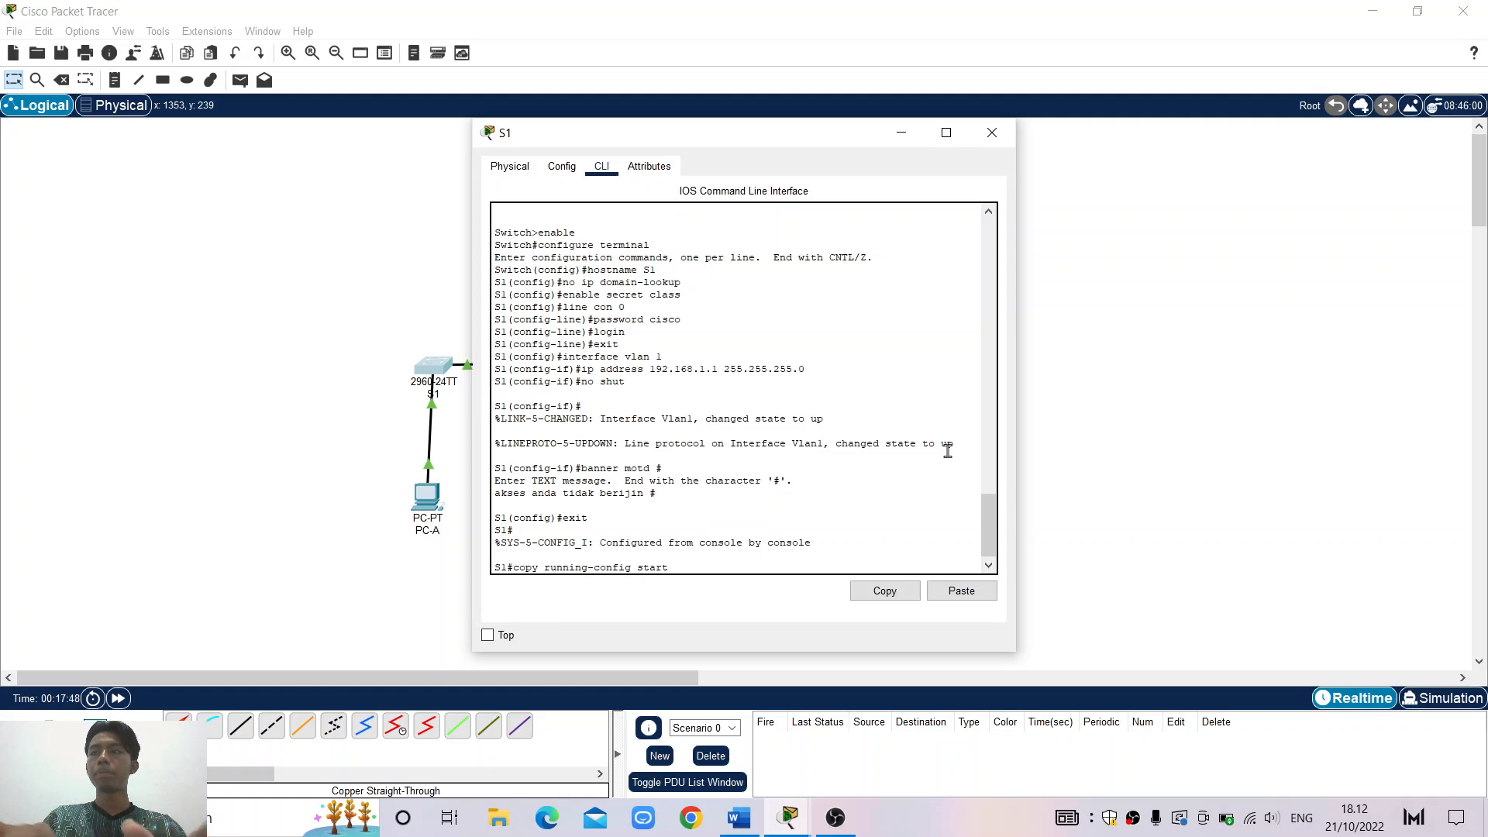
{"action": "type", "text": "up-config"}
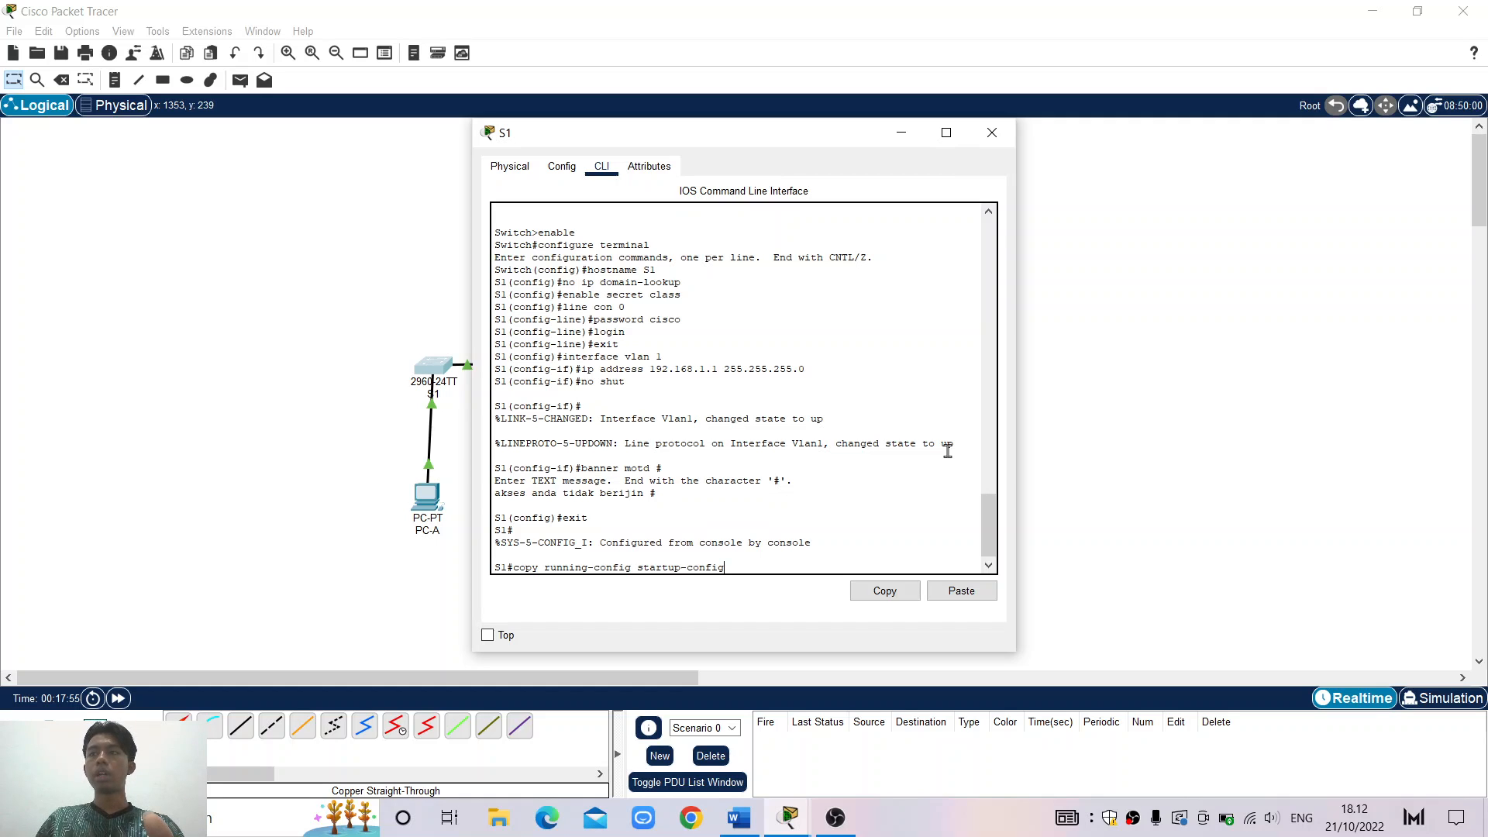
{"action": "key", "text": "Return"}
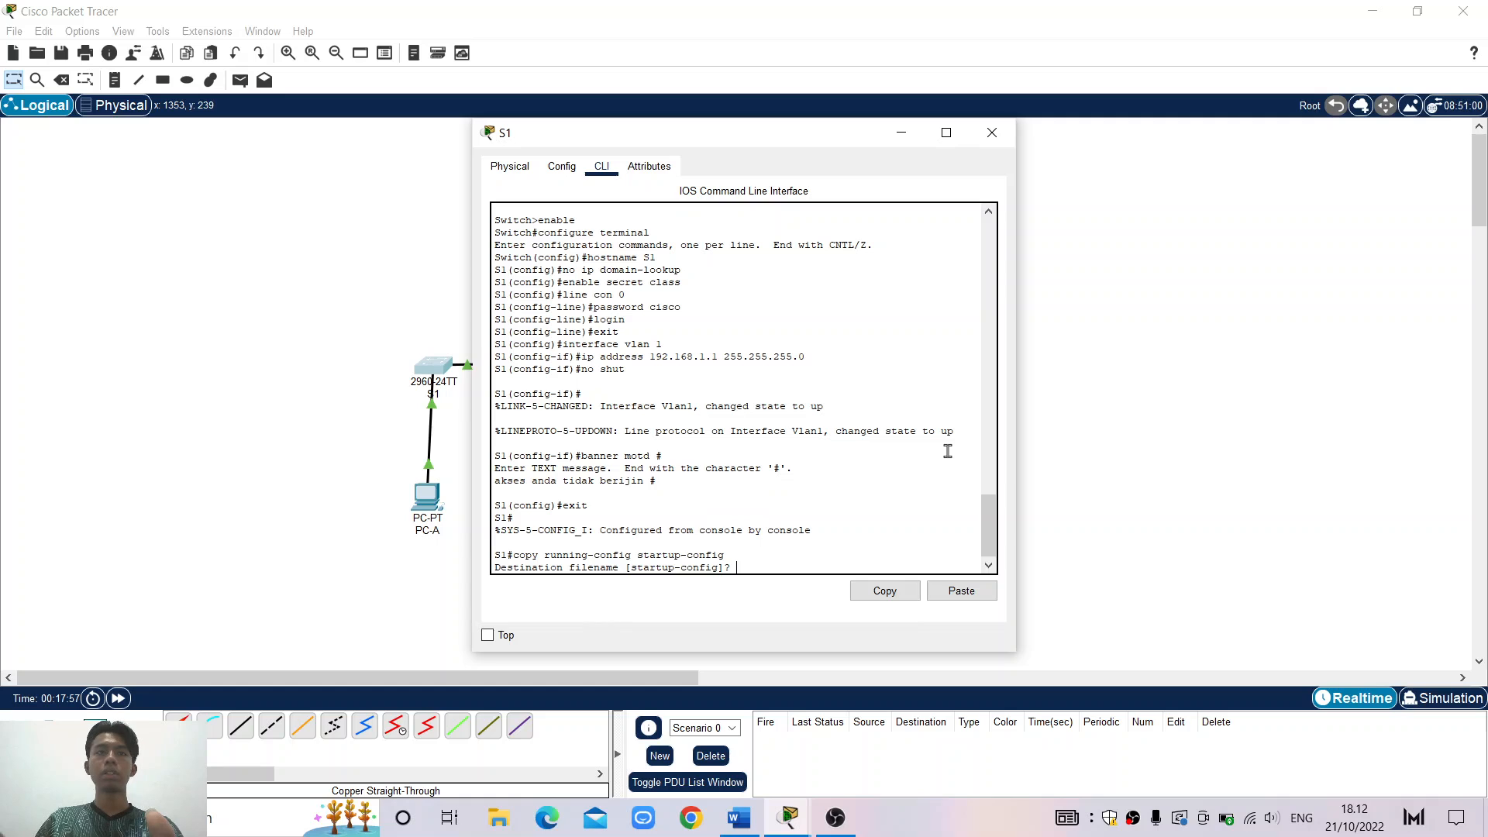
{"action": "key", "text": "Return"}
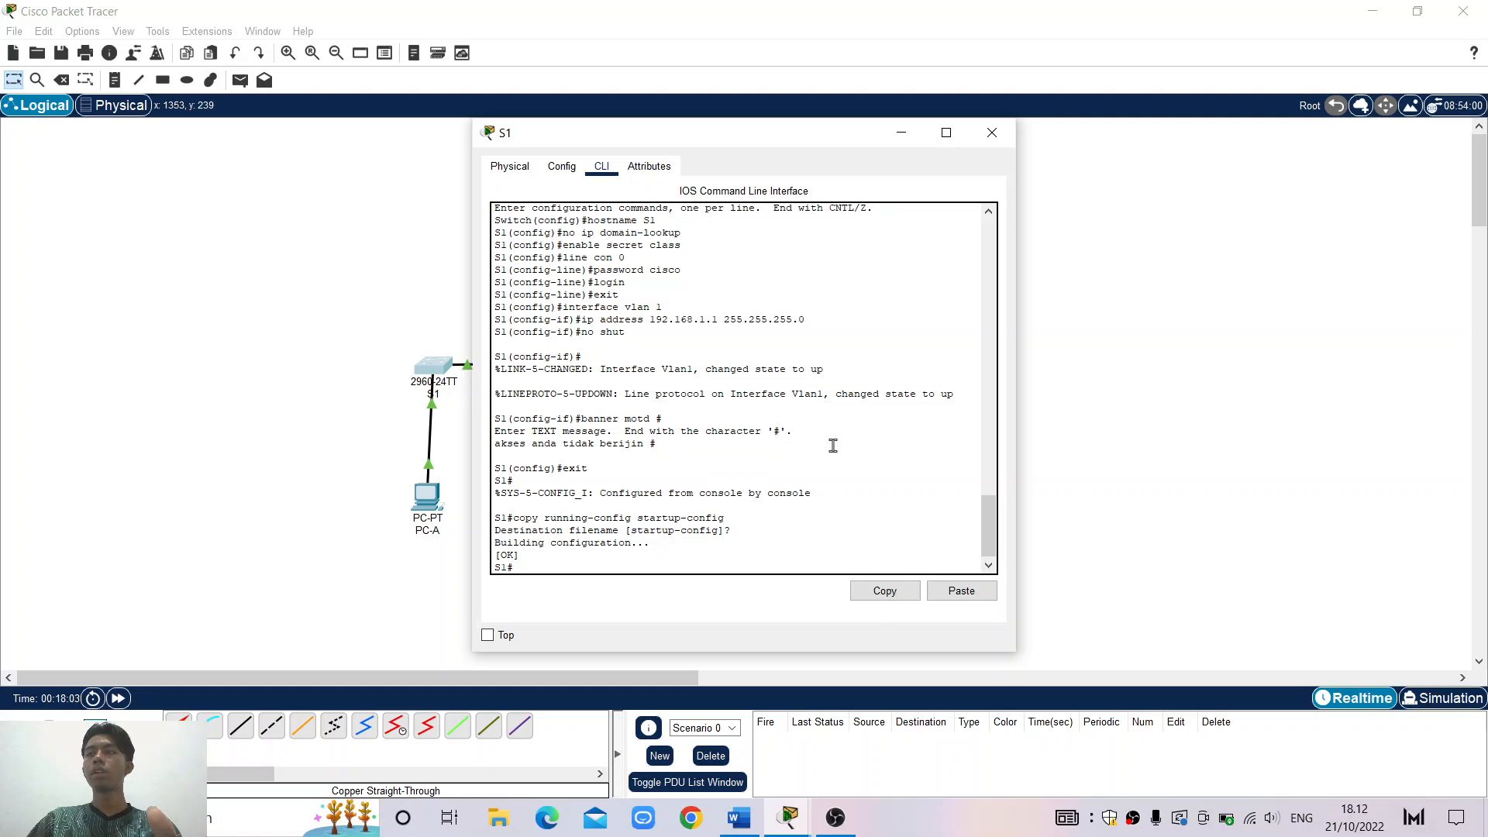
{"action": "left_click", "coordinate": [741, 823]}
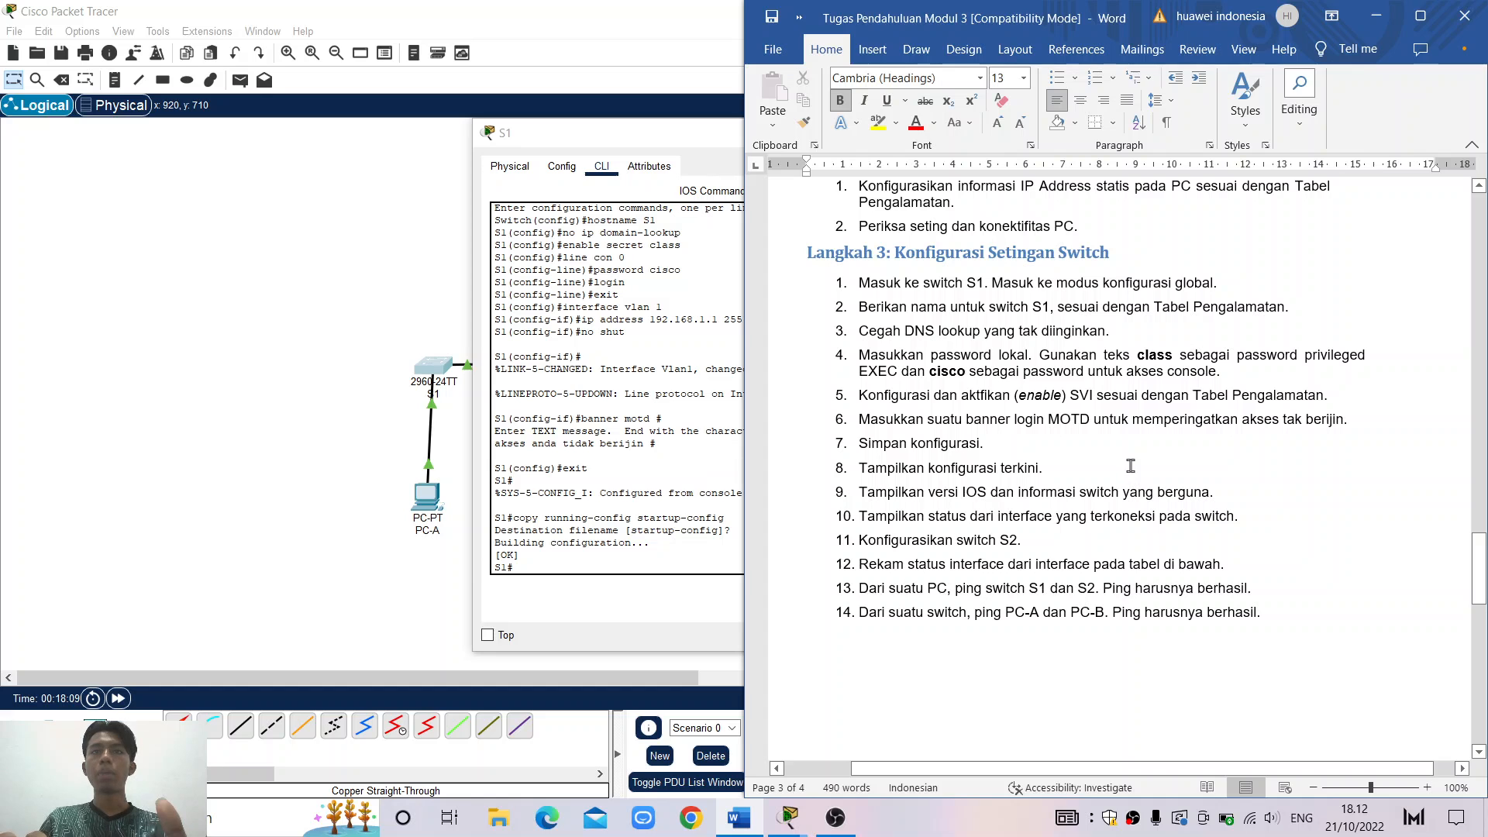
{"action": "left_click", "coordinate": [1378, 22]}
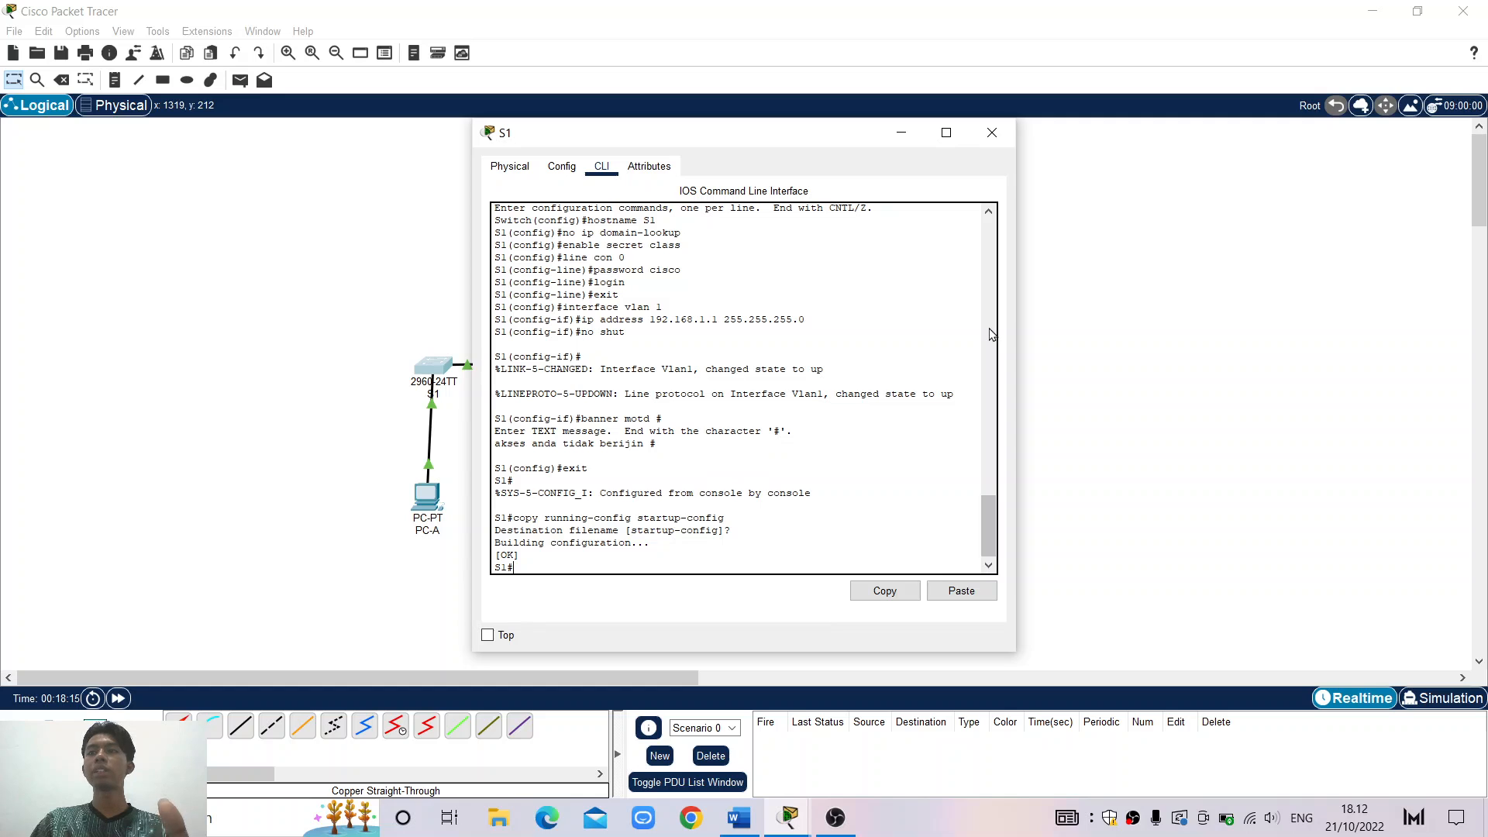
Show S1's running-config output, then return to the lab instructions document in Word
{"action": "type", "text": "show"}
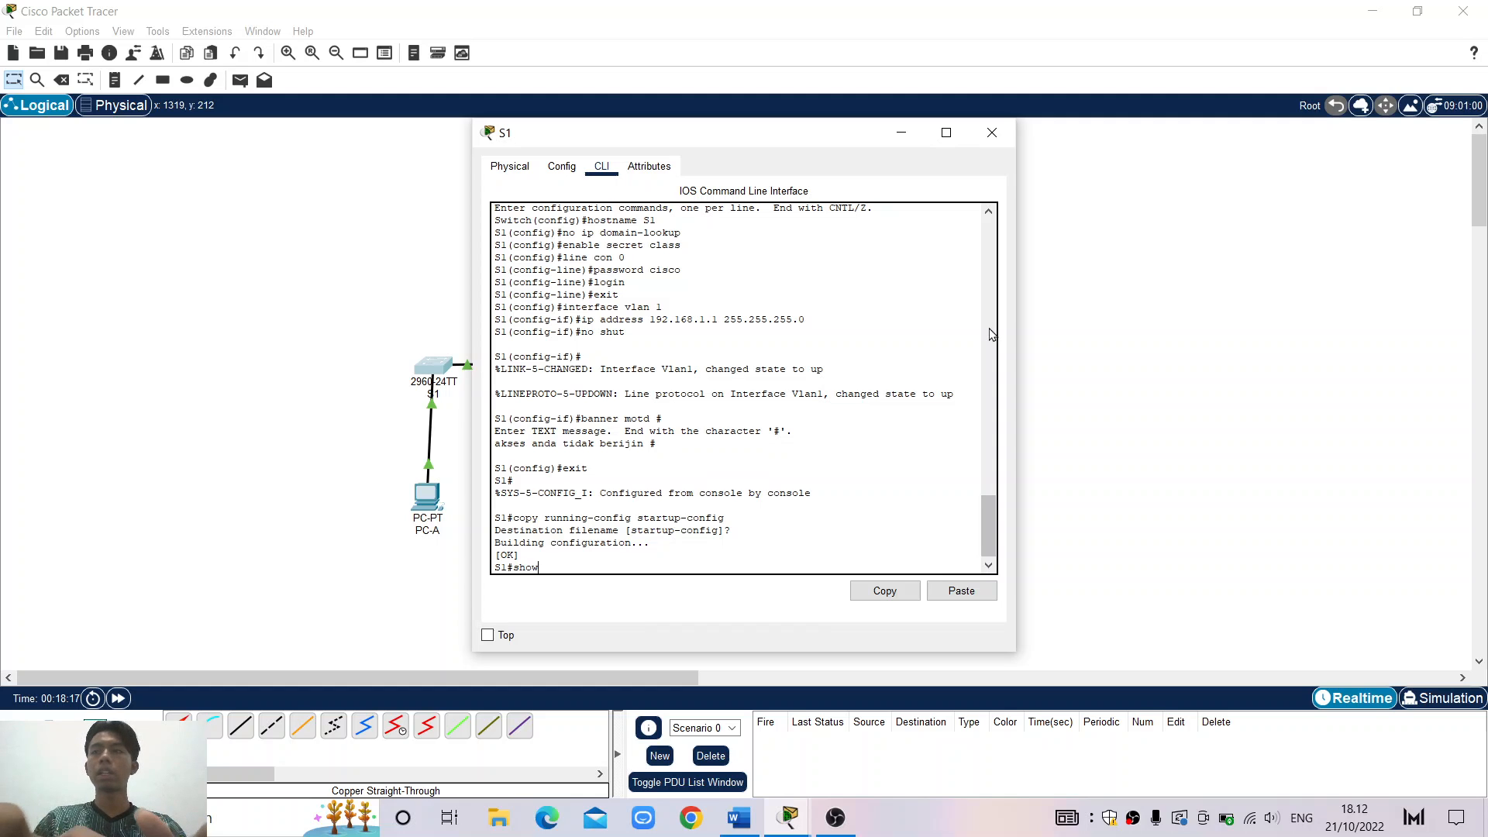
{"action": "type", "text": " run"}
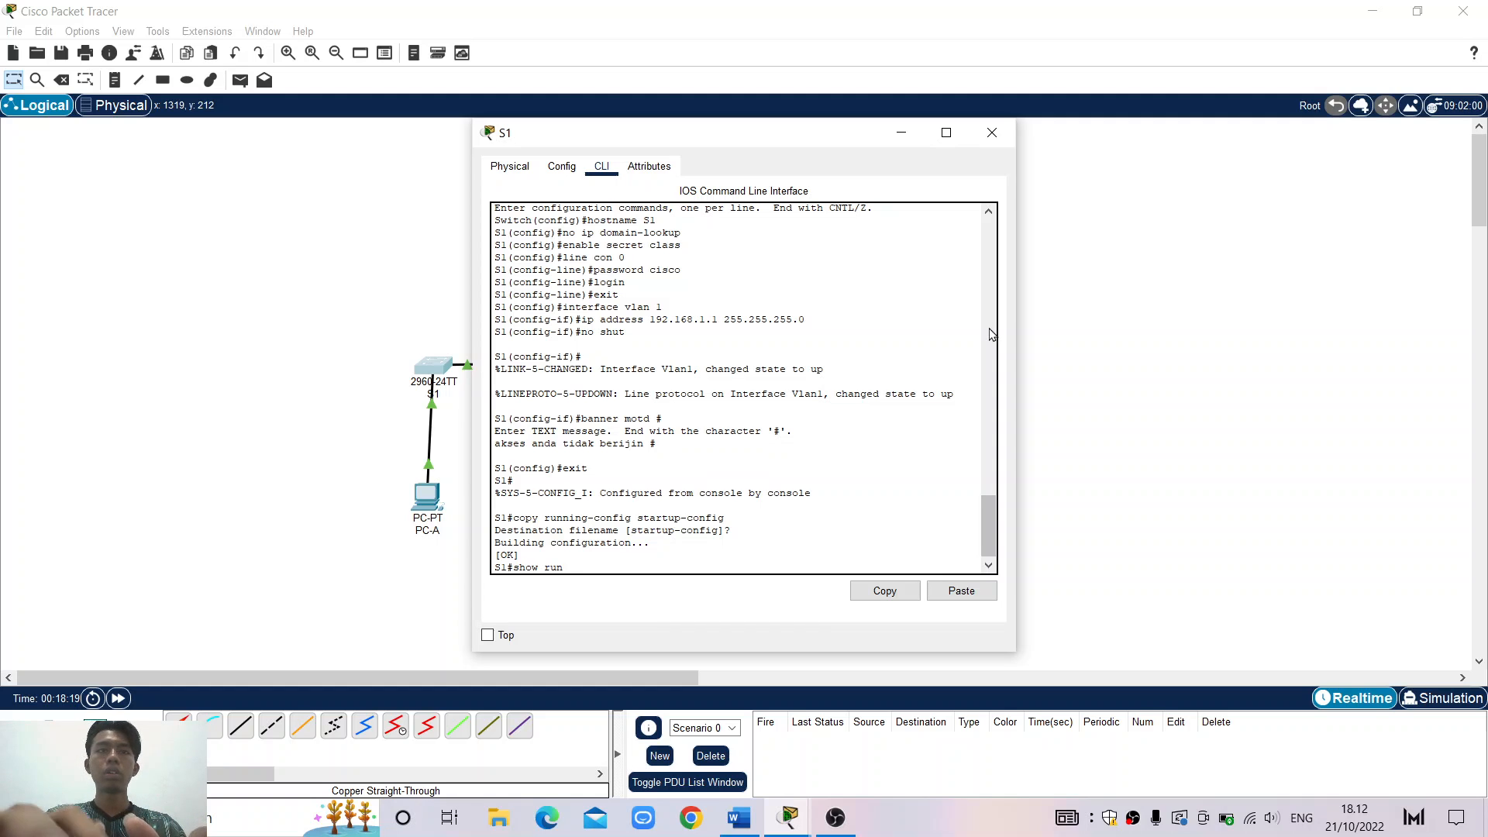
{"action": "type", "text": "ning-"}
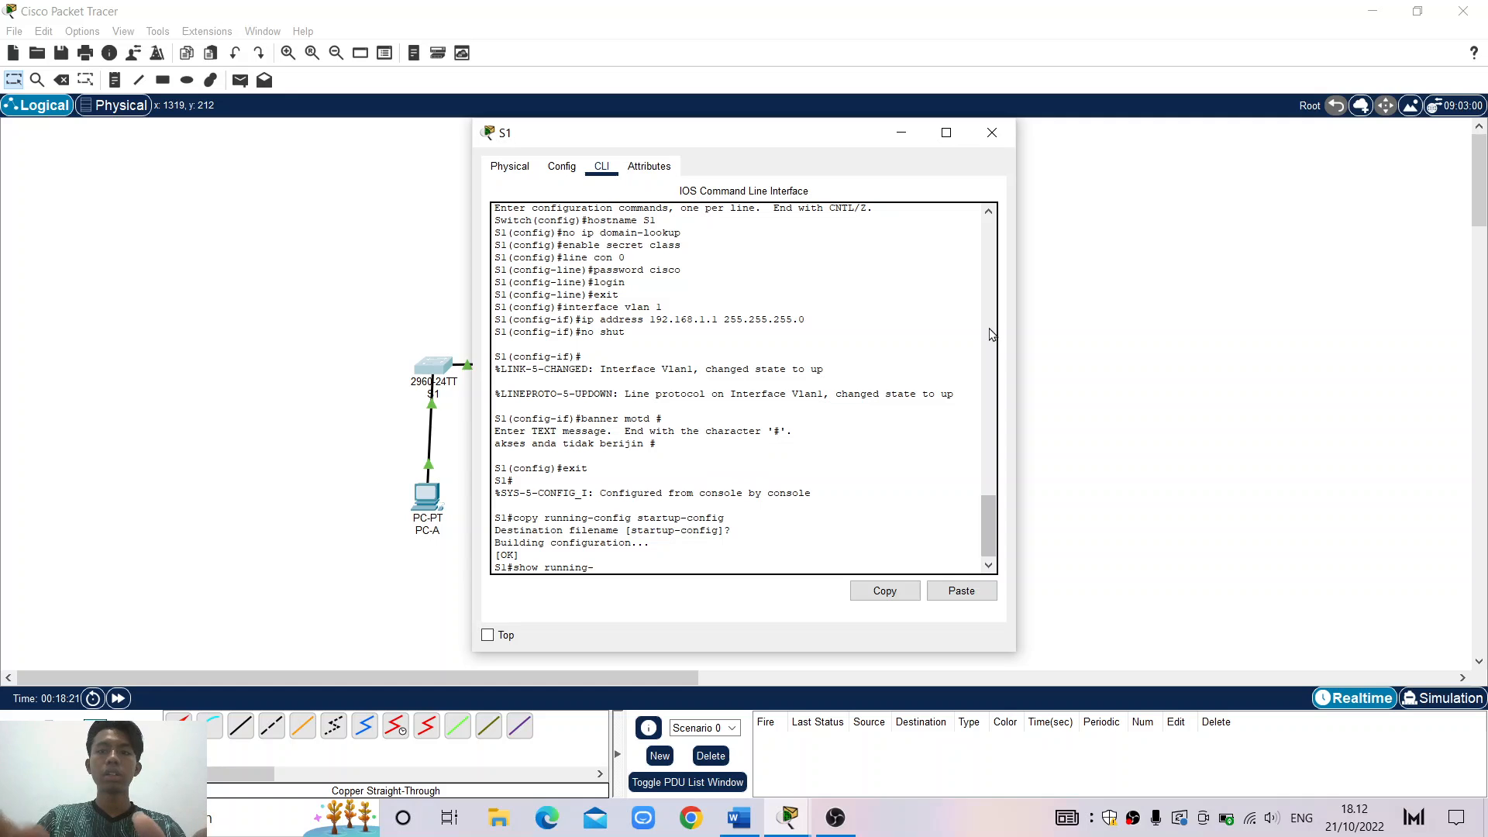
{"action": "type", "text": "config"}
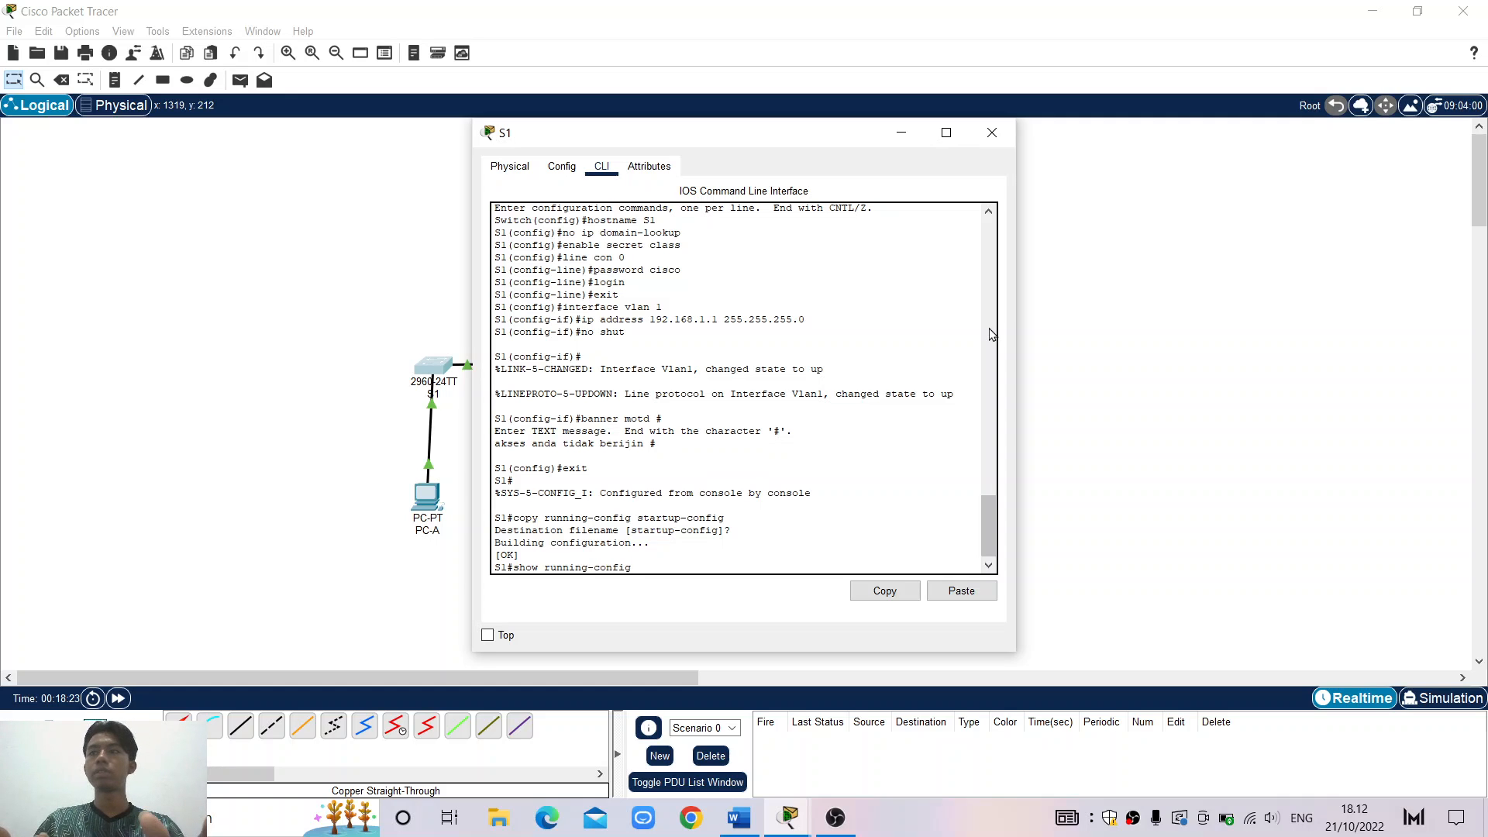
{"action": "key", "text": "Return"}
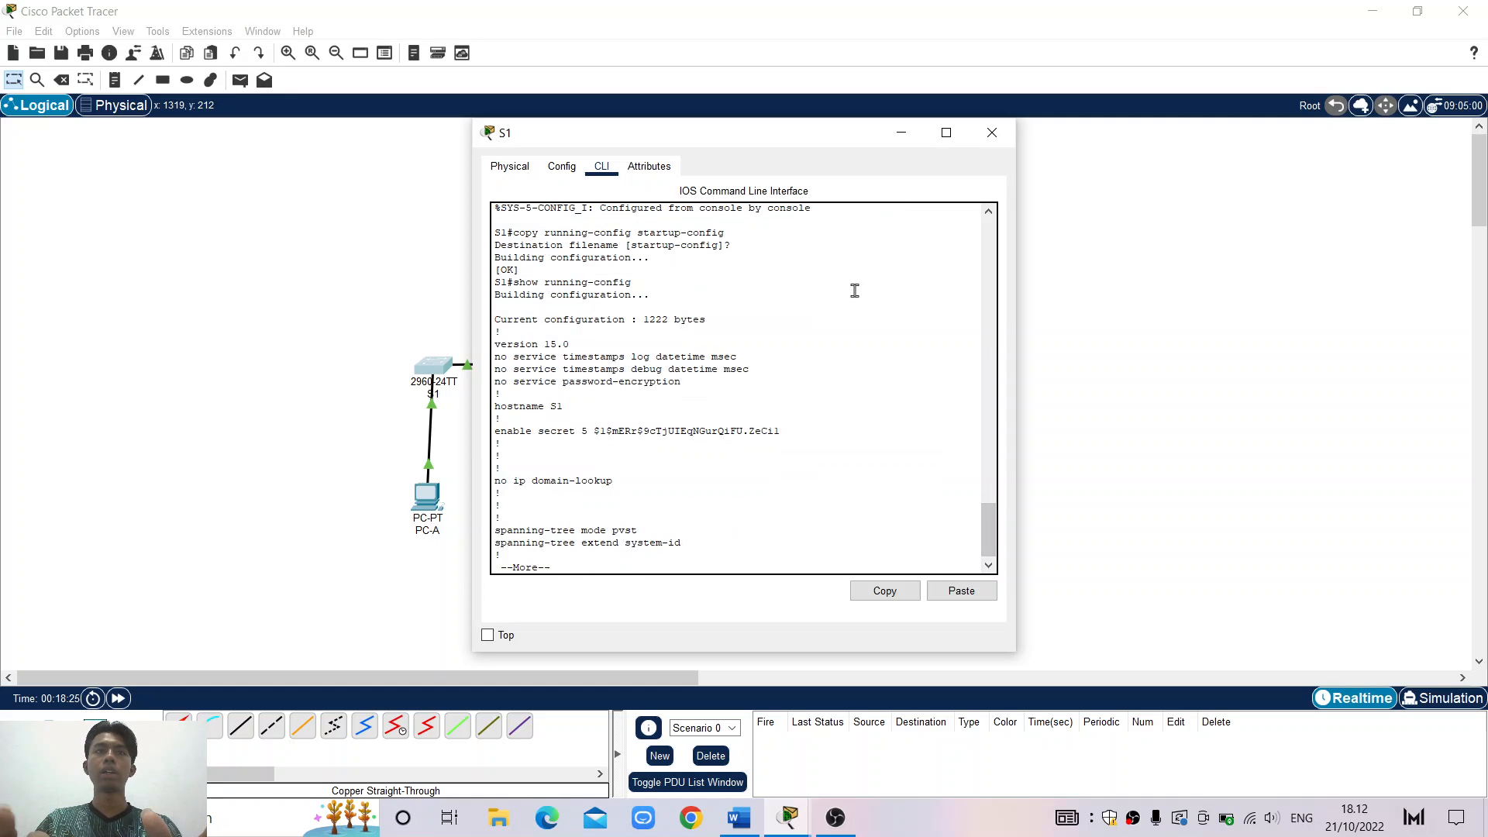
{"action": "scroll", "coordinate": [844, 306], "scroll_direction": "up", "scroll_amount": 2}
{"action": "scroll", "coordinate": [844, 306], "scroll_direction": "down", "scroll_amount": 2}
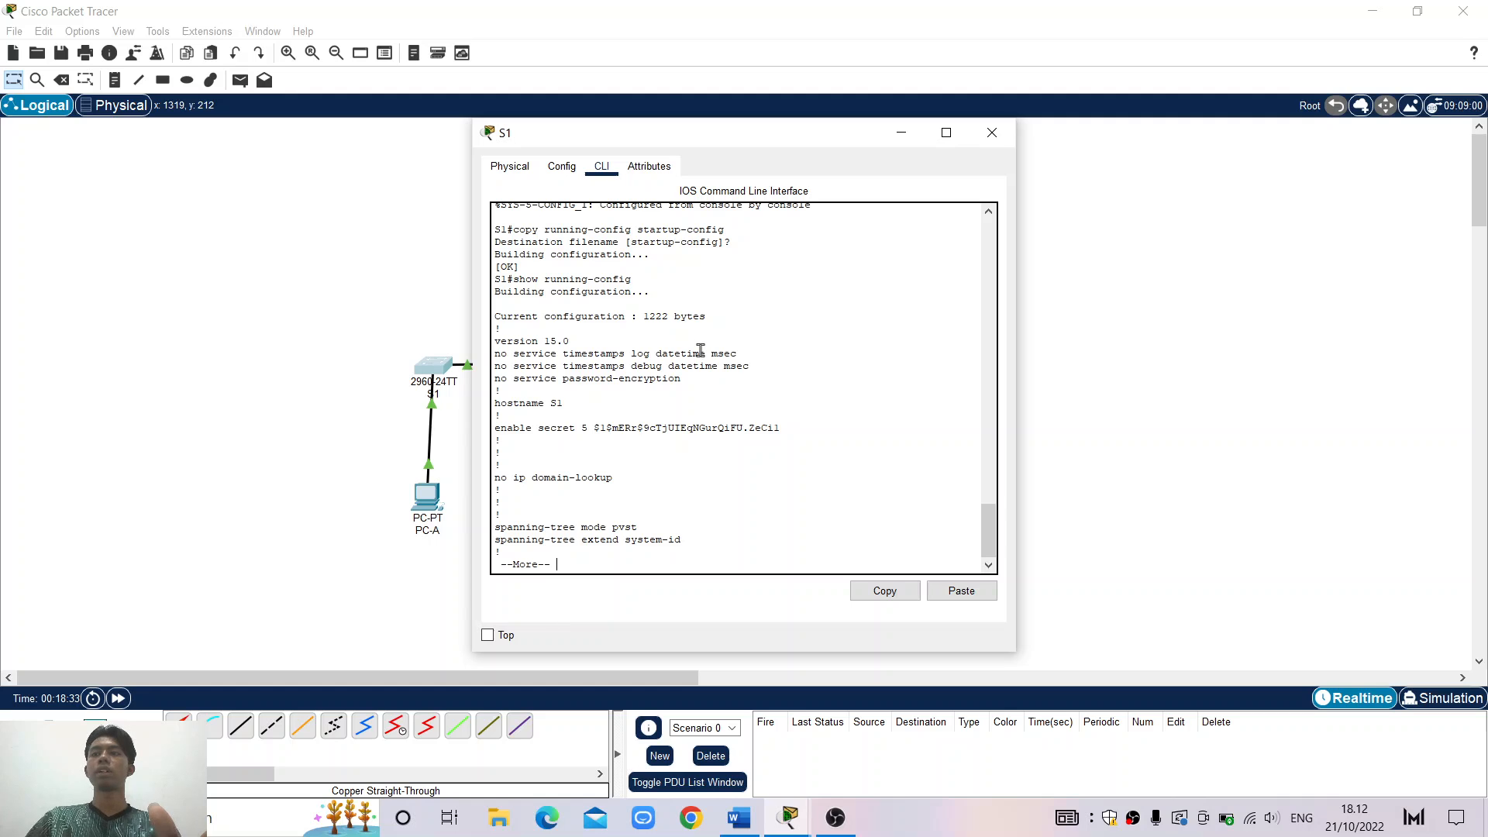
{"action": "left_click", "coordinate": [738, 817]}
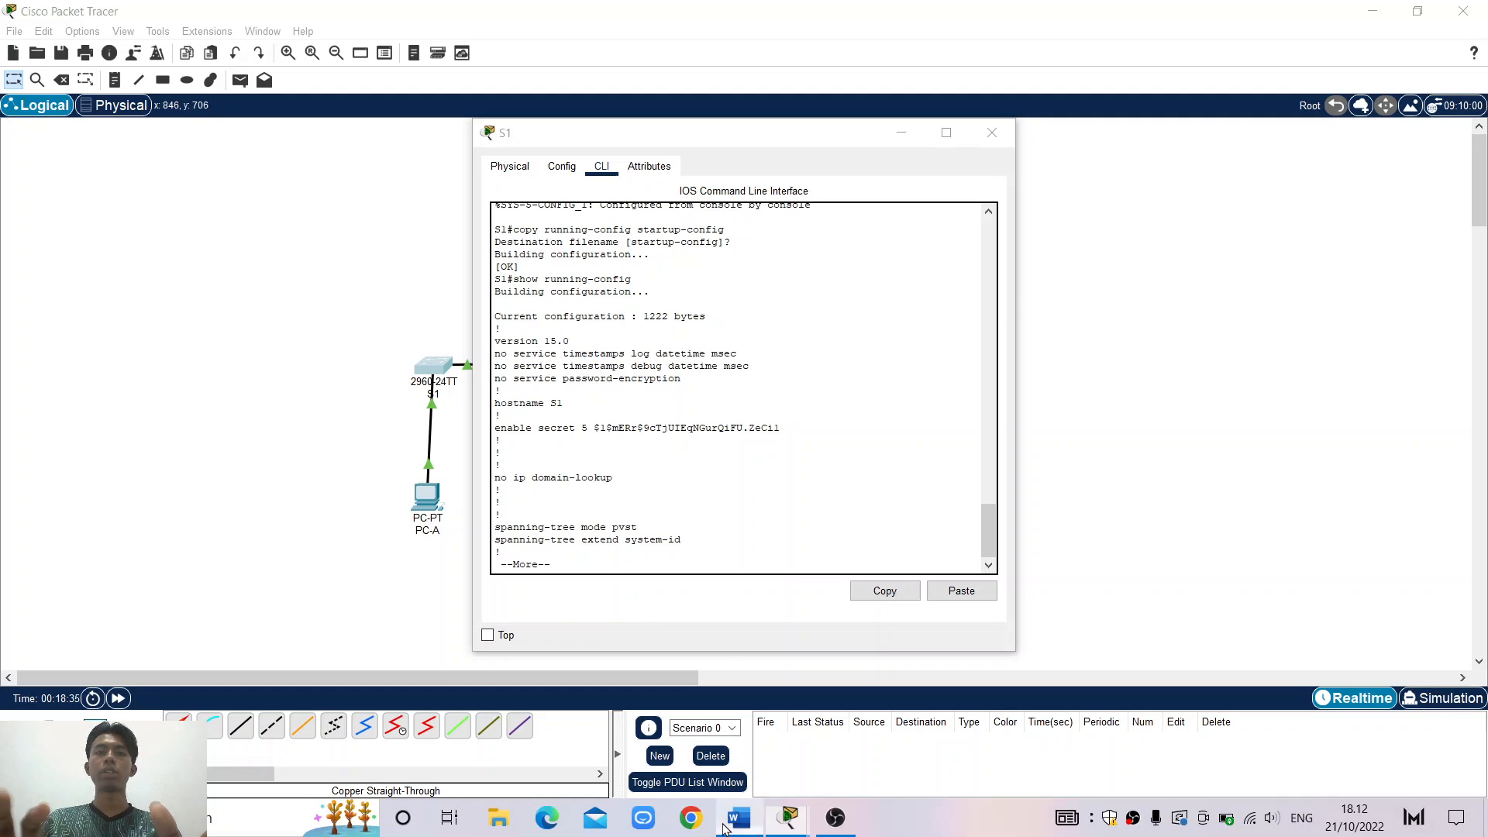
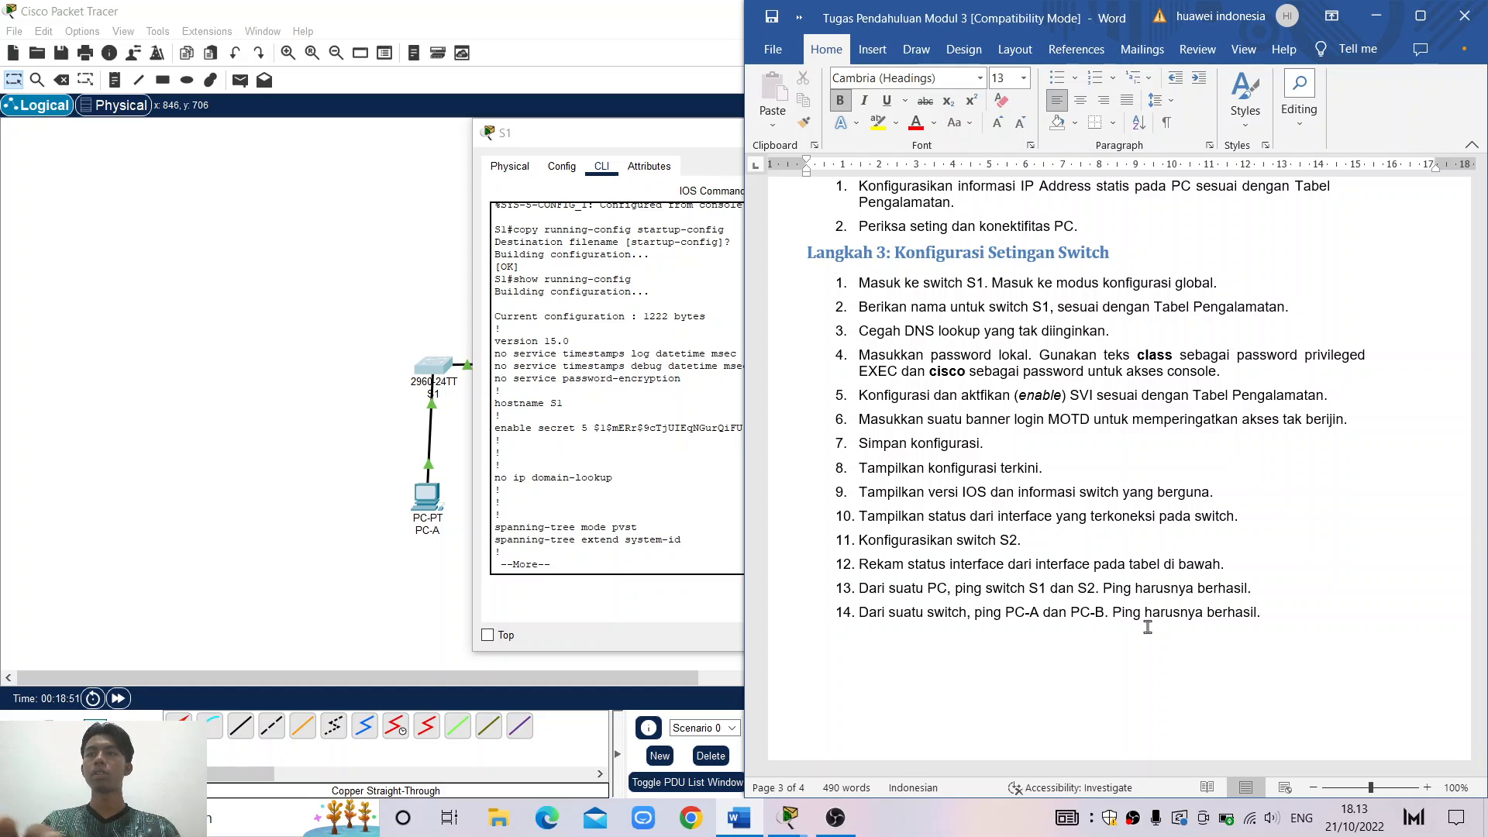
Minimize Word and end the paged running-config listing on S1's console with q
{"action": "left_click", "coordinate": [1377, 15]}
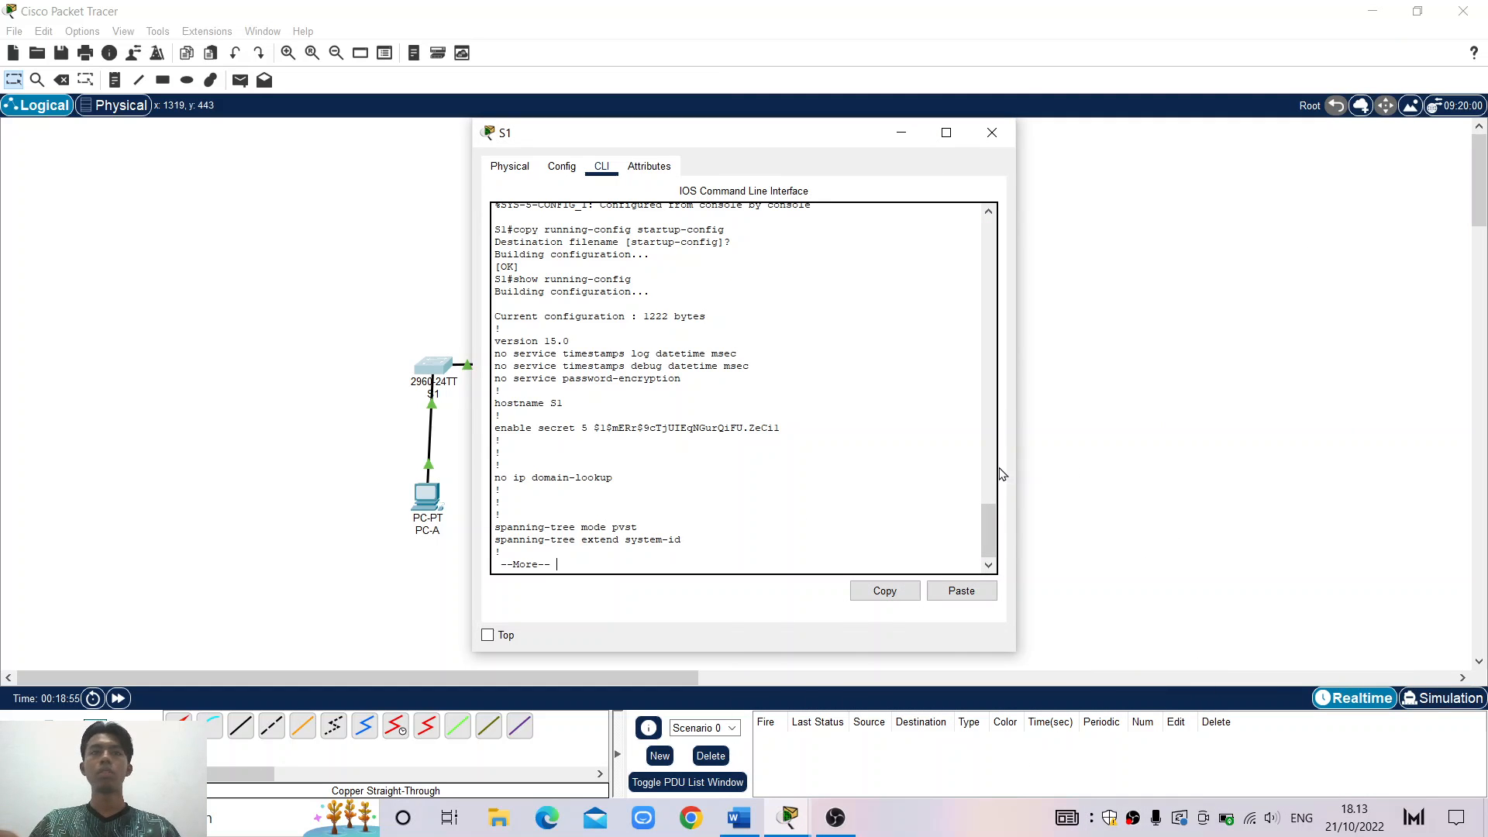
{"action": "key", "text": "q"}
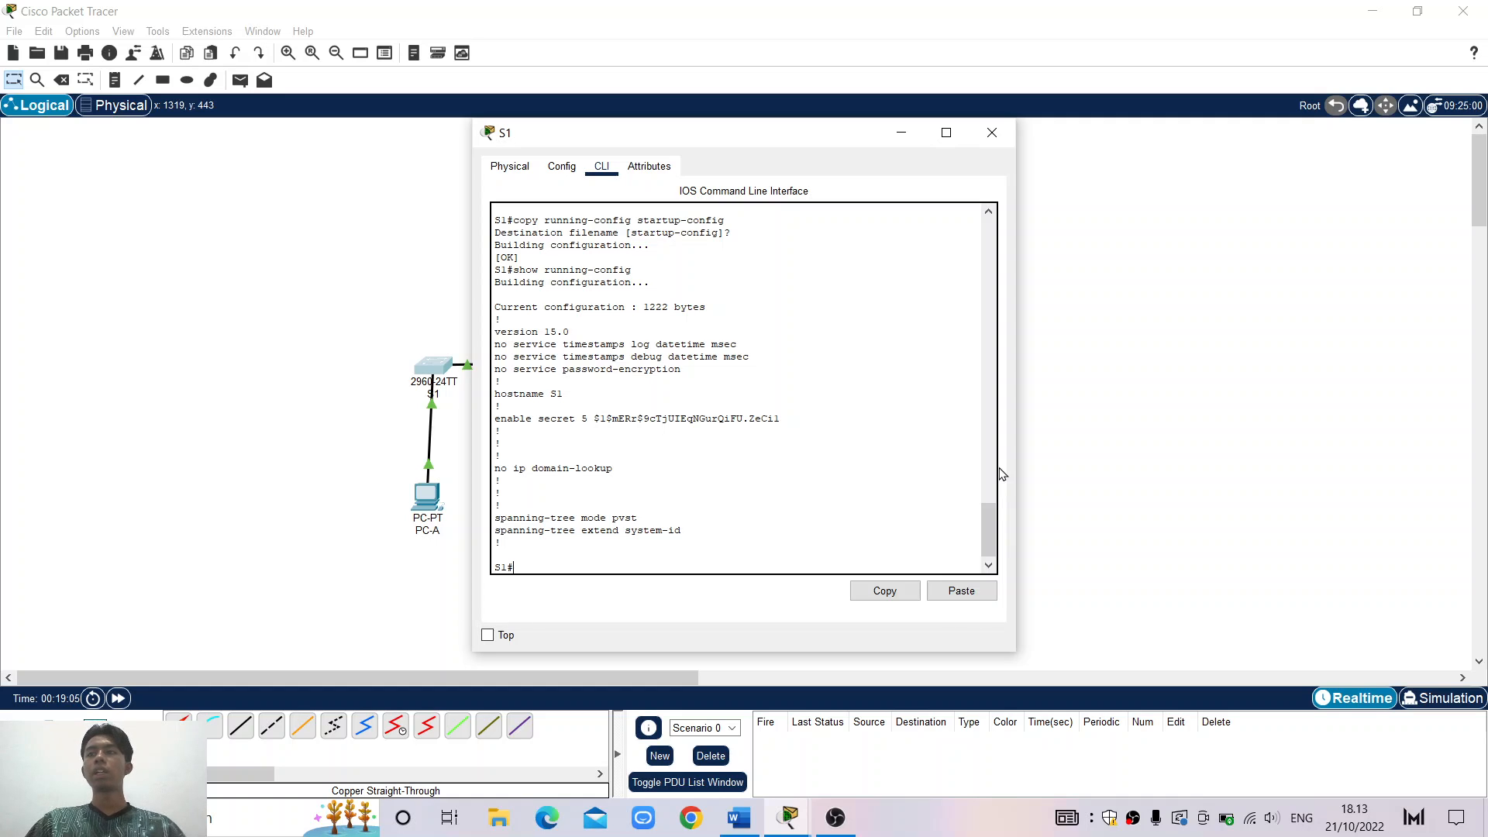
Run show version on S1, showing IOS 15.0(2)SE4 on the WS-C2960-24TT-L, then glance at Word
{"action": "type", "text": "how"}
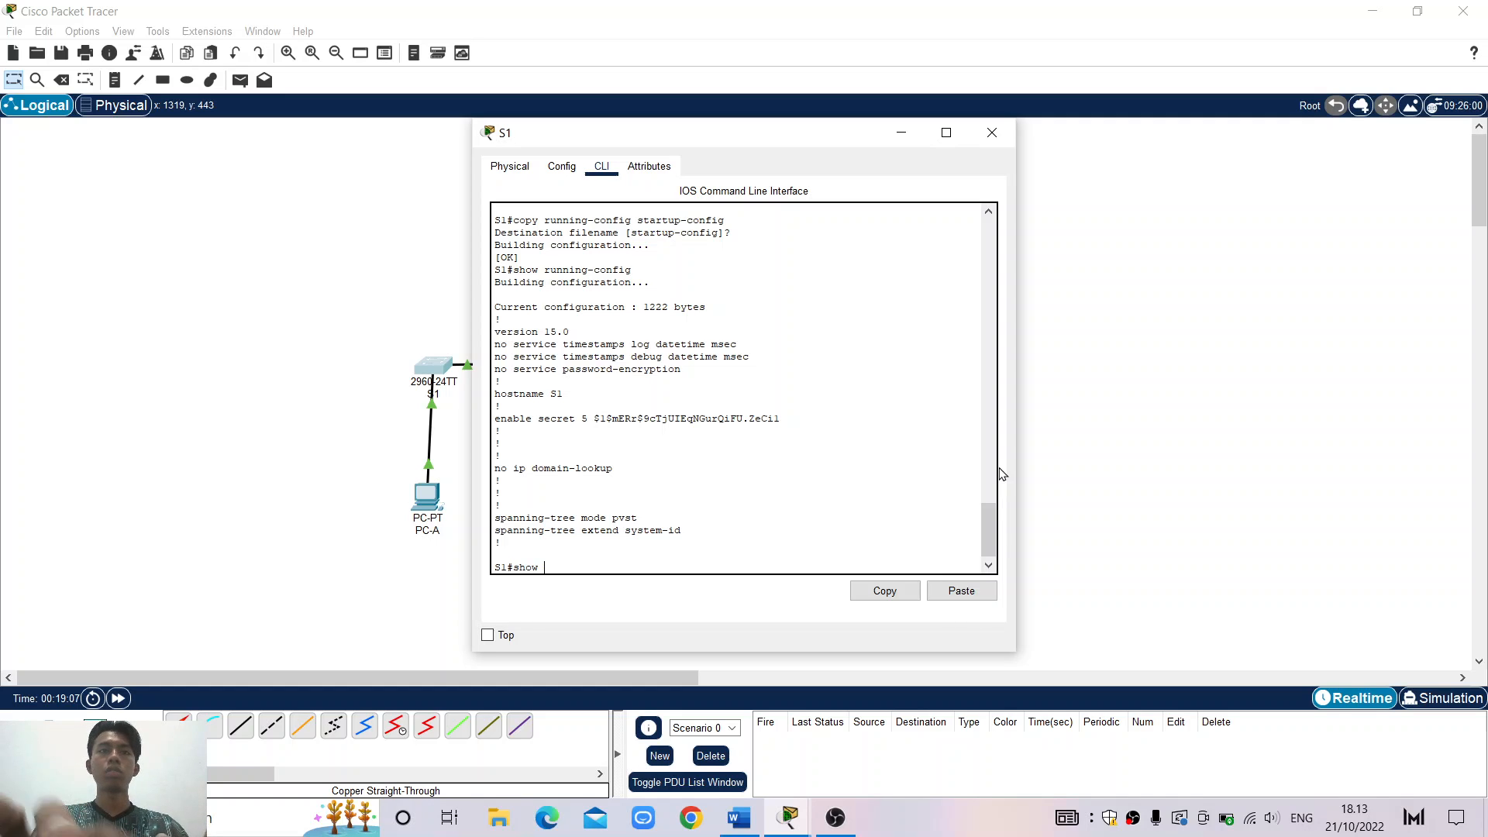
{"action": "type", "text": " versi"}
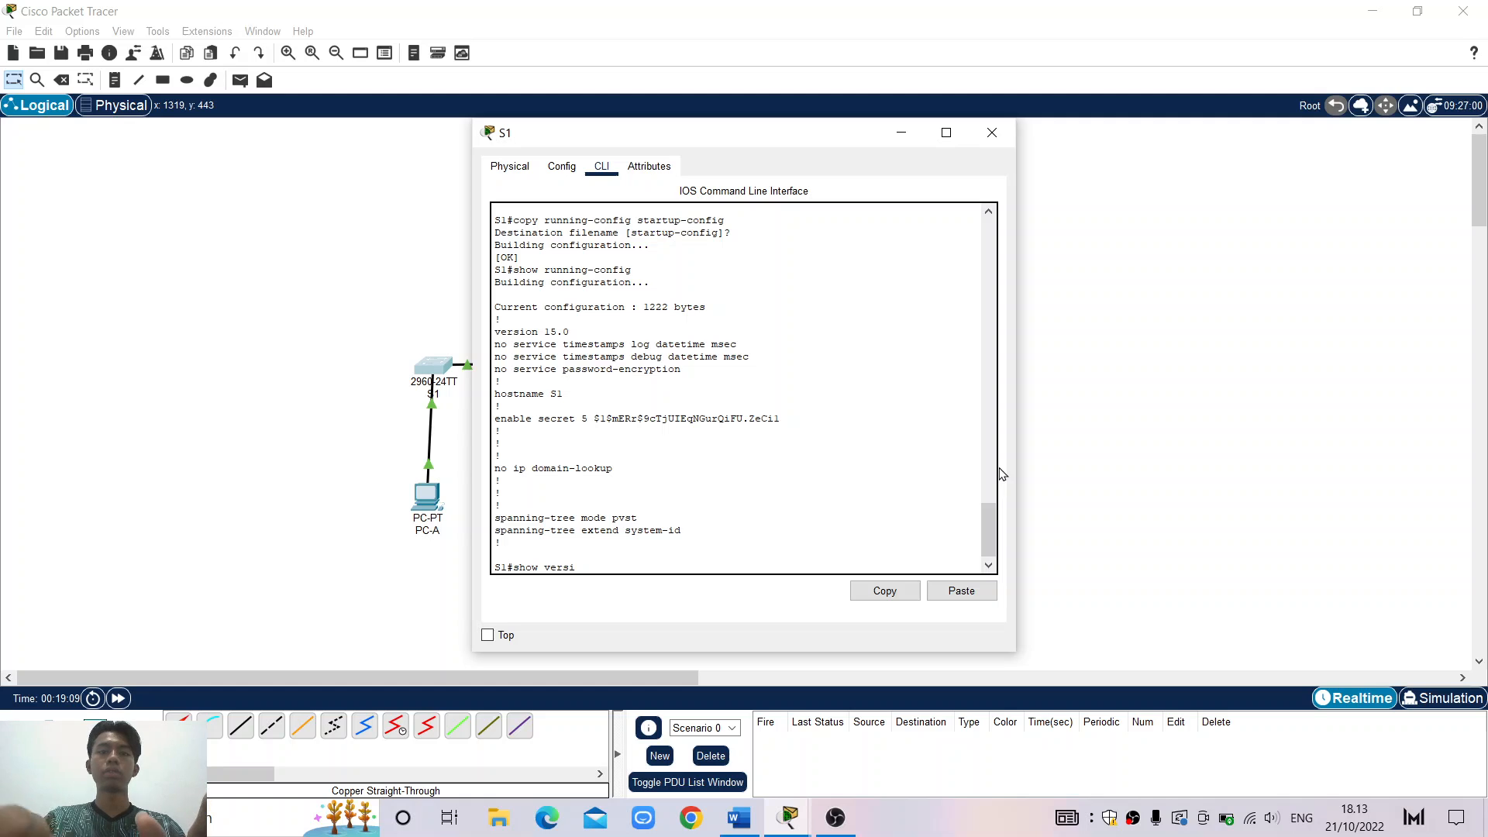
{"action": "type", "text": "on"}
{"action": "key", "text": "Return"}
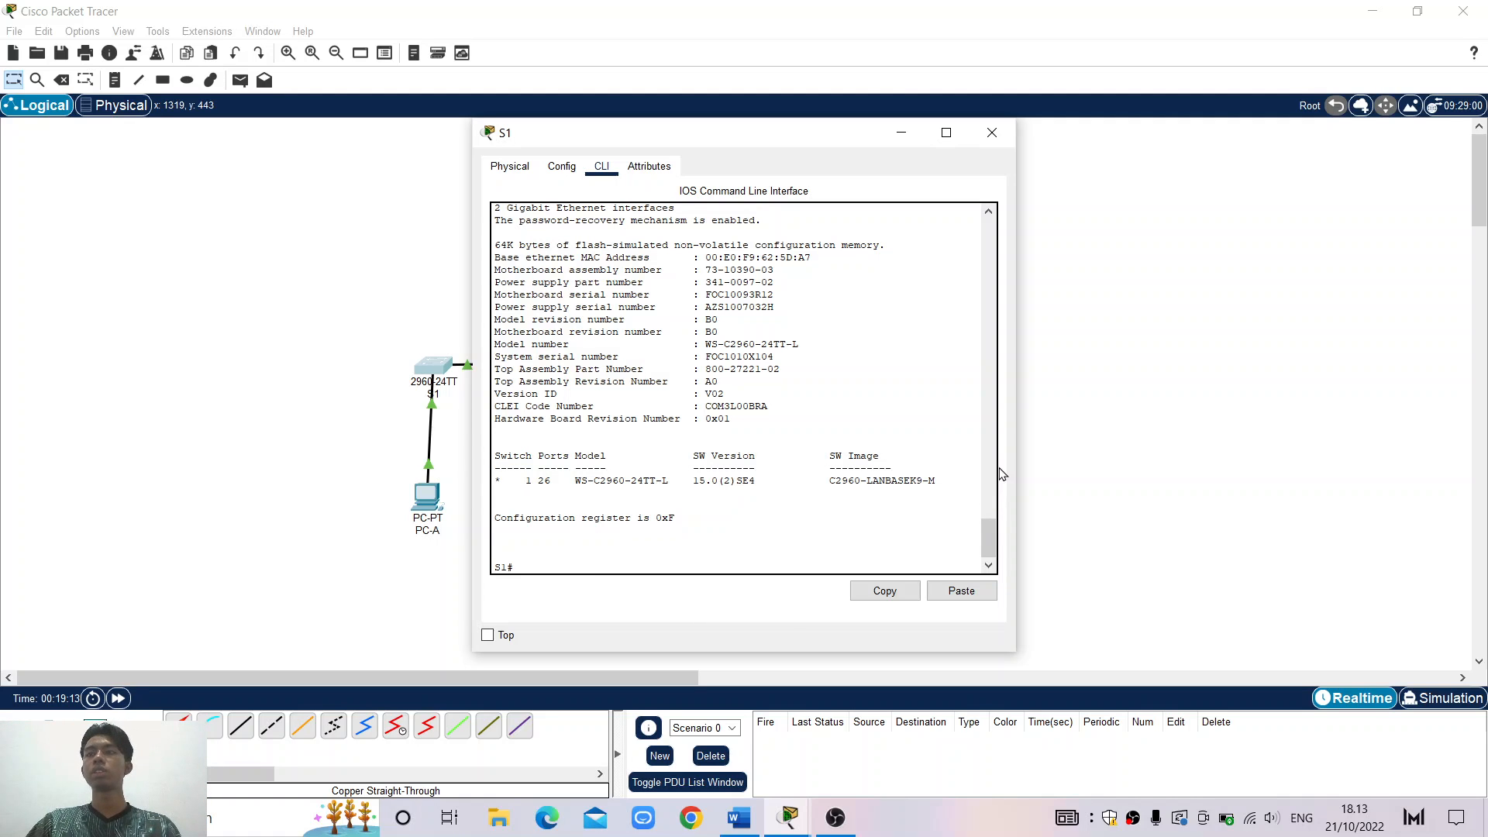
{"action": "left_click", "coordinate": [740, 820]}
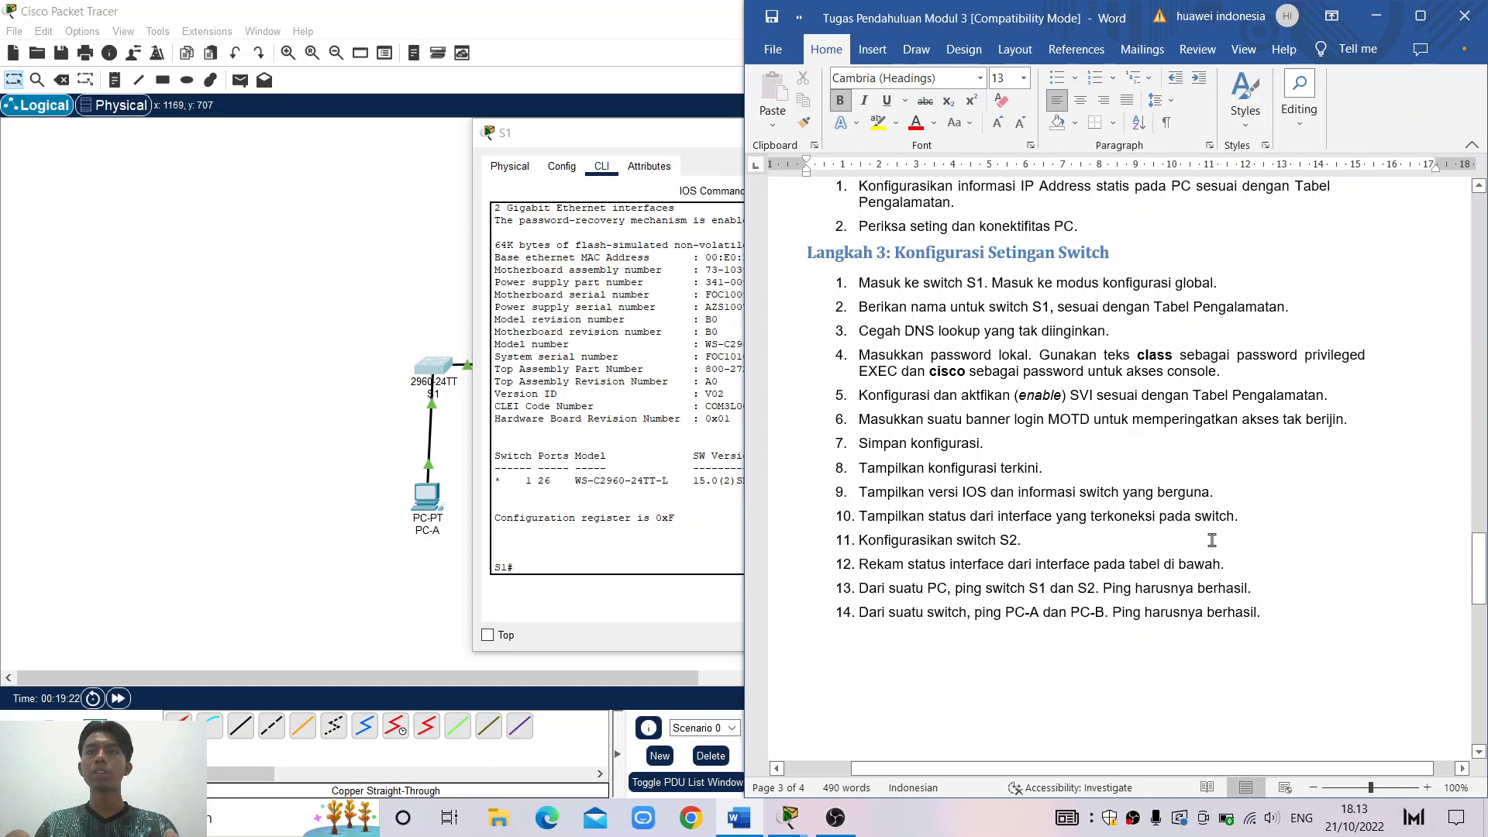
{"action": "left_click", "coordinate": [1392, 14]}
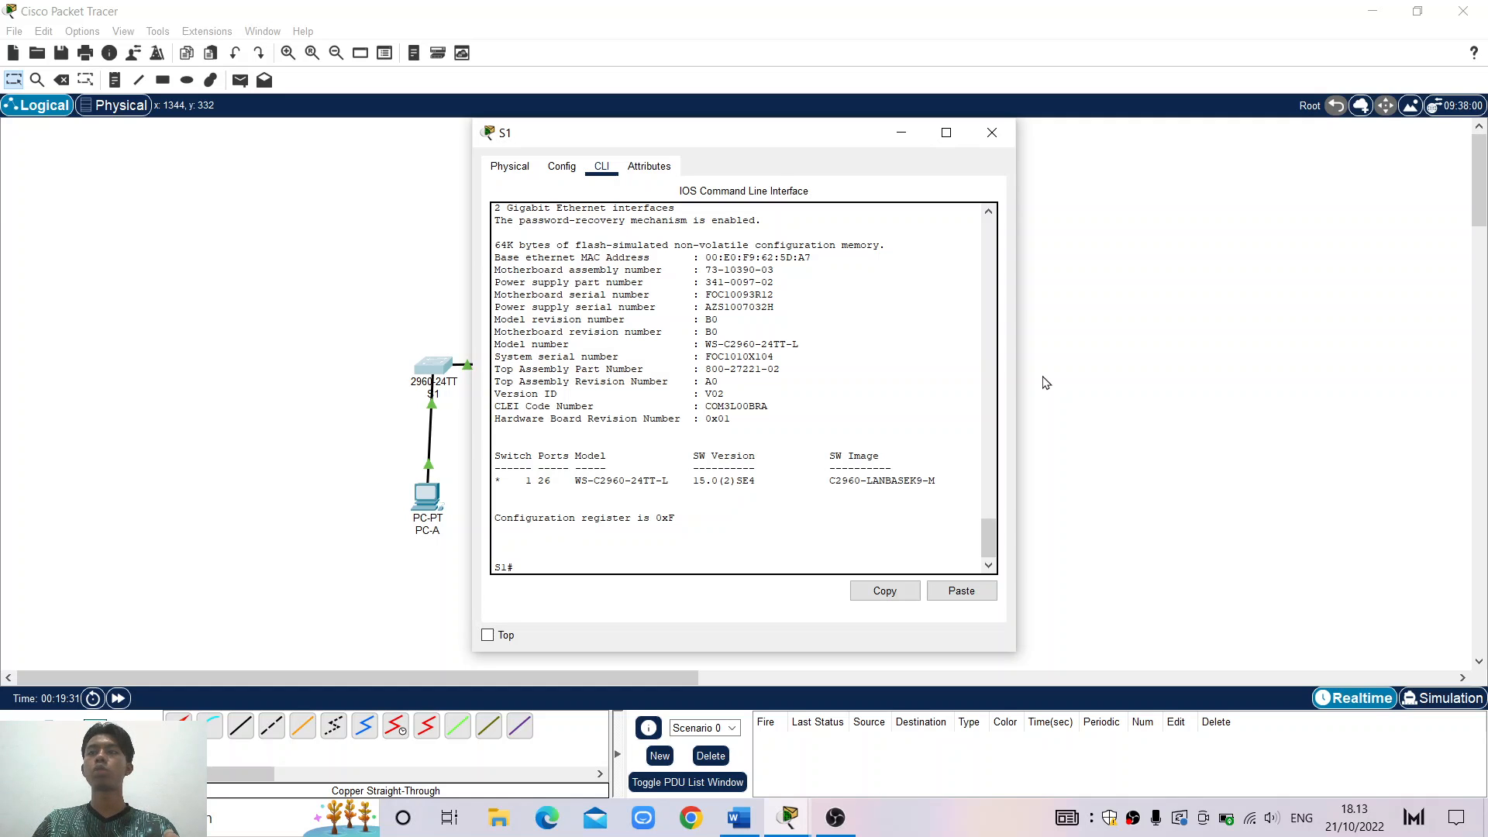
Run show ip interface brief on S1, confirming Vlan1 at 192.168.1.1 is up, then bring Word forward
{"action": "type", "text": "show"}
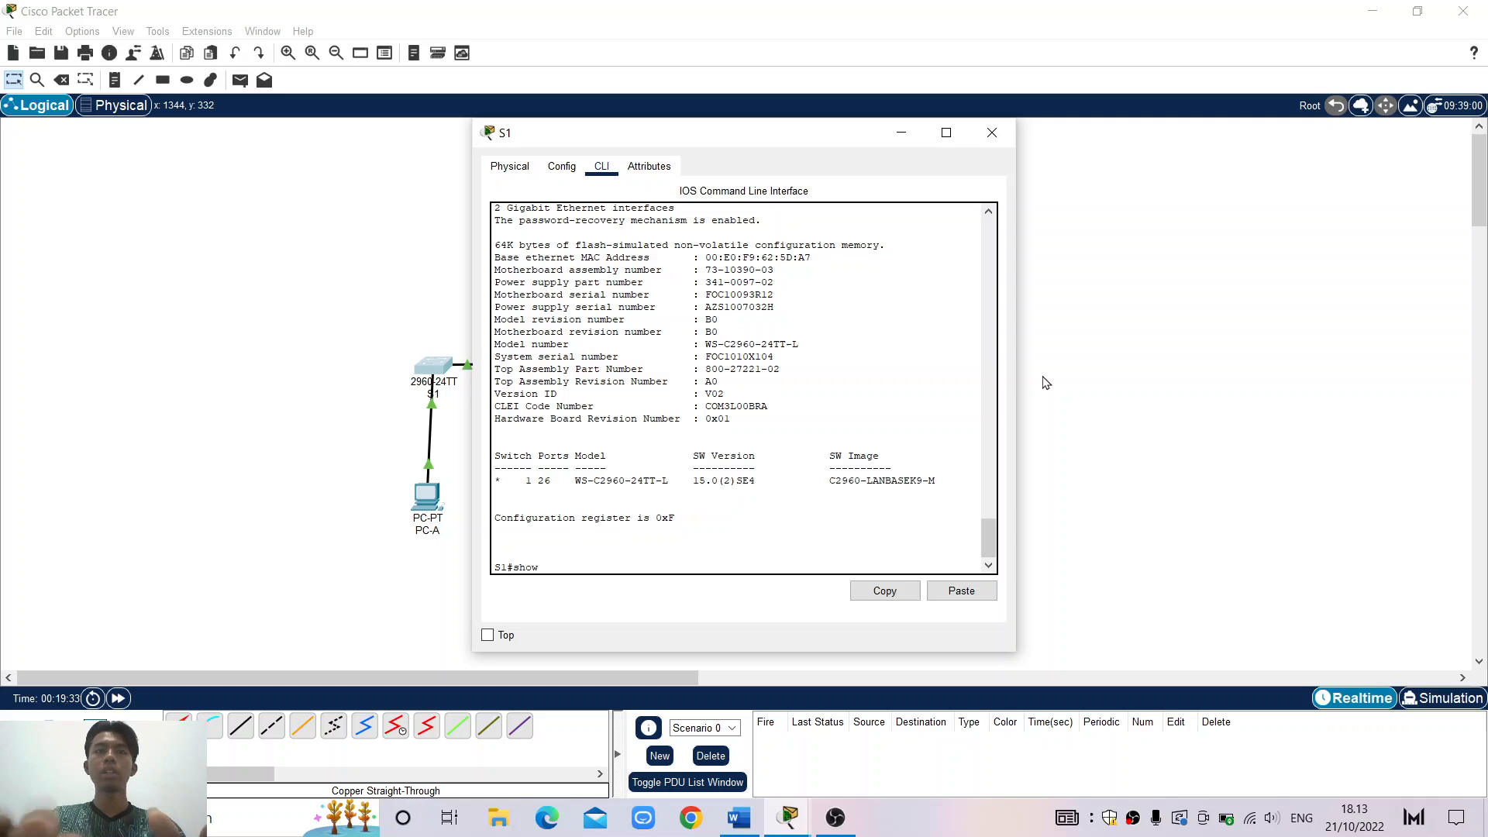
{"action": "type", "text": " ip"}
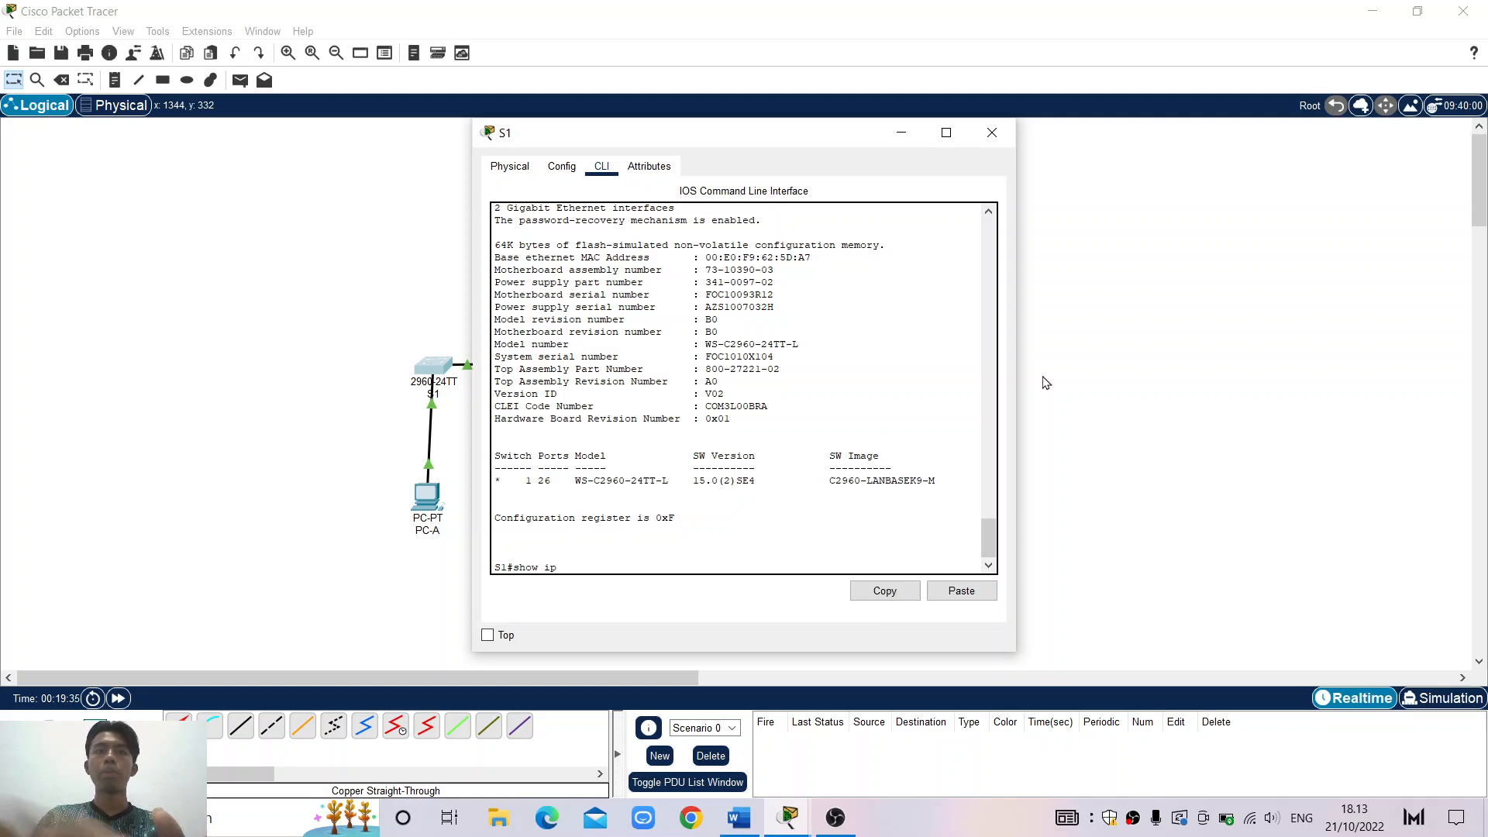
{"action": "type", "text": " interface "}
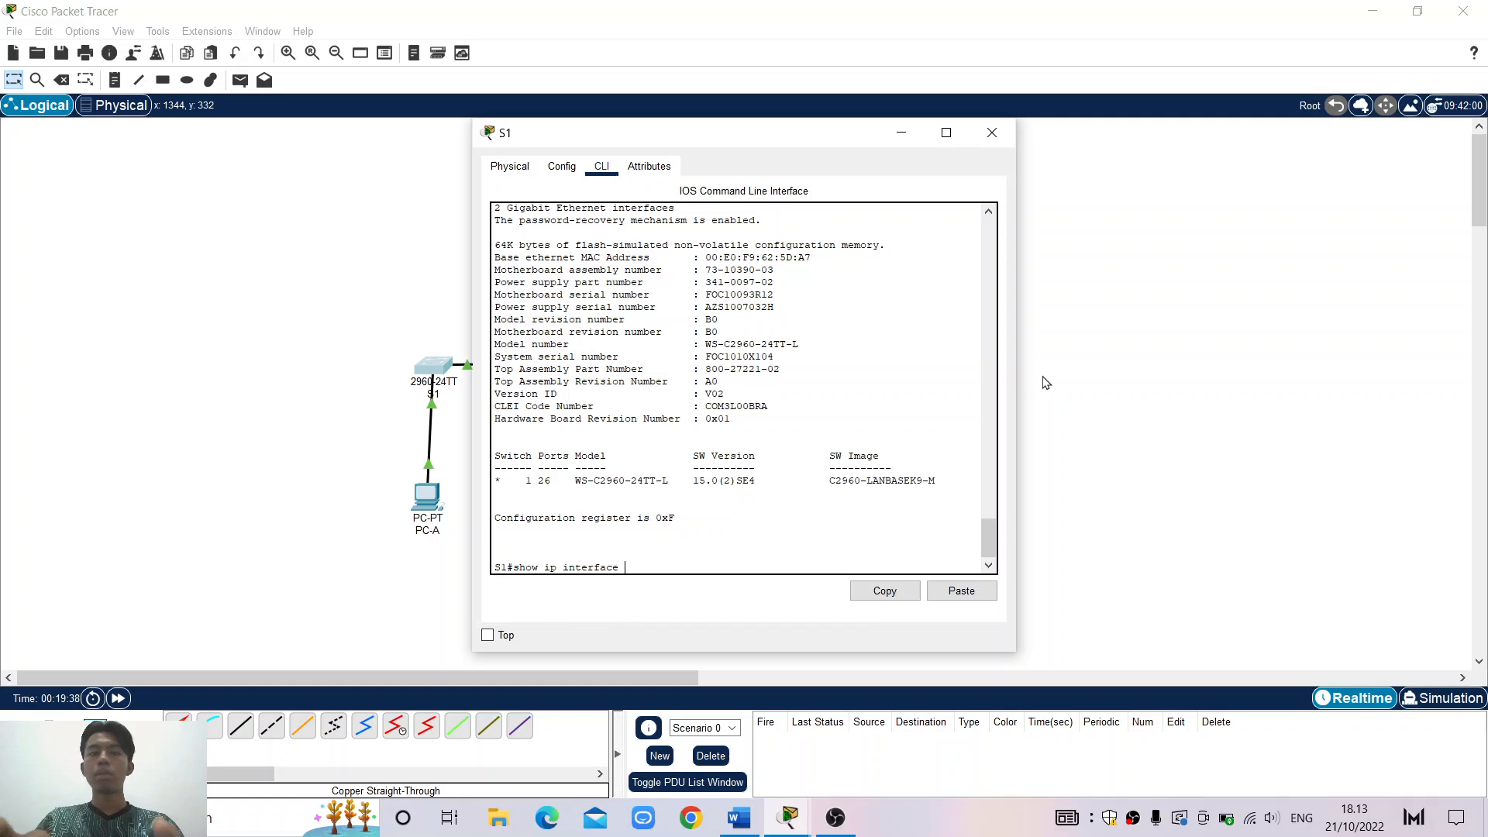
{"action": "type", "text": "brief"}
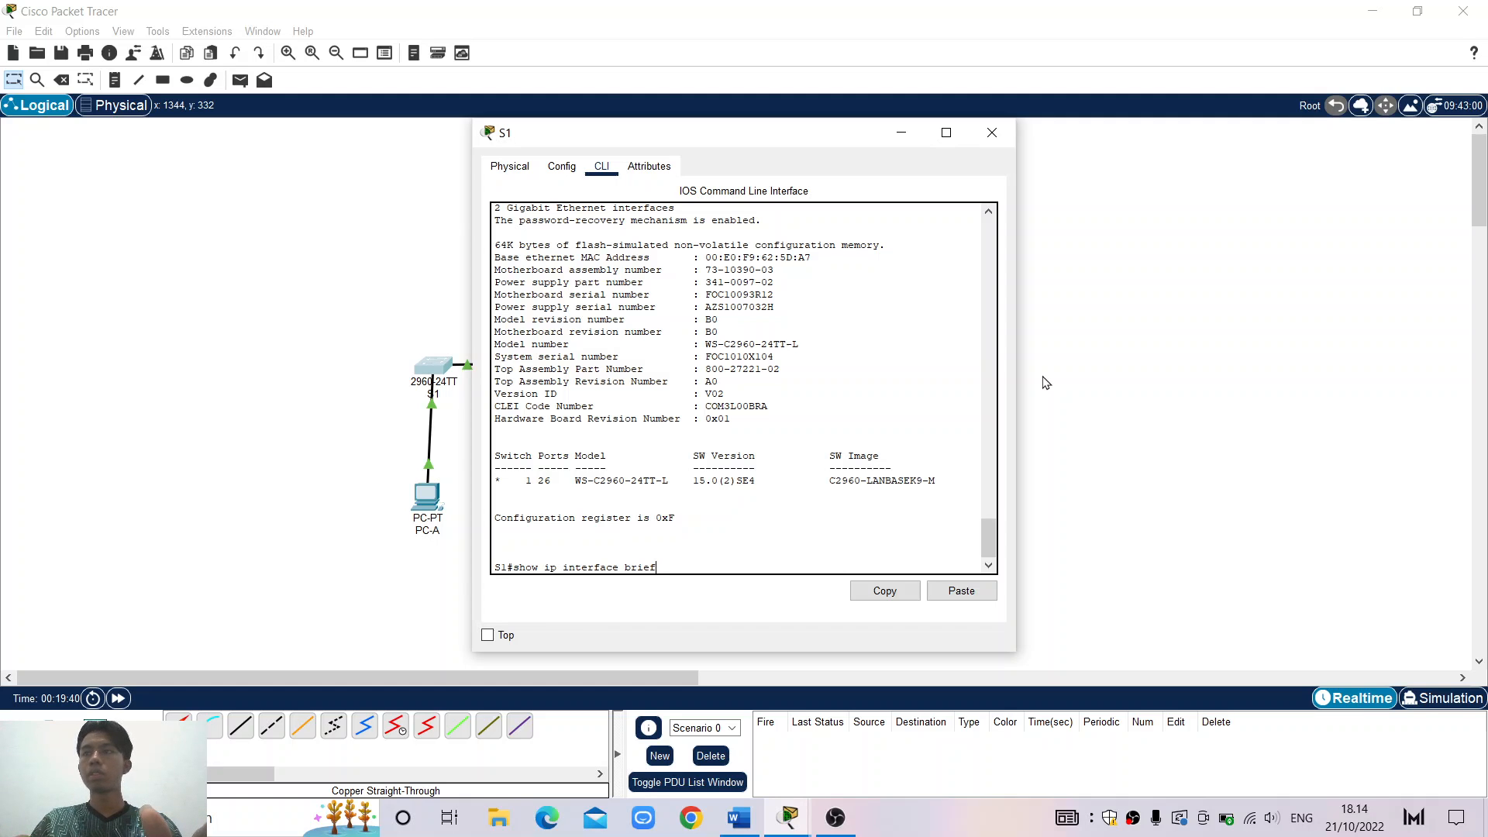
{"action": "key", "text": "Return"}
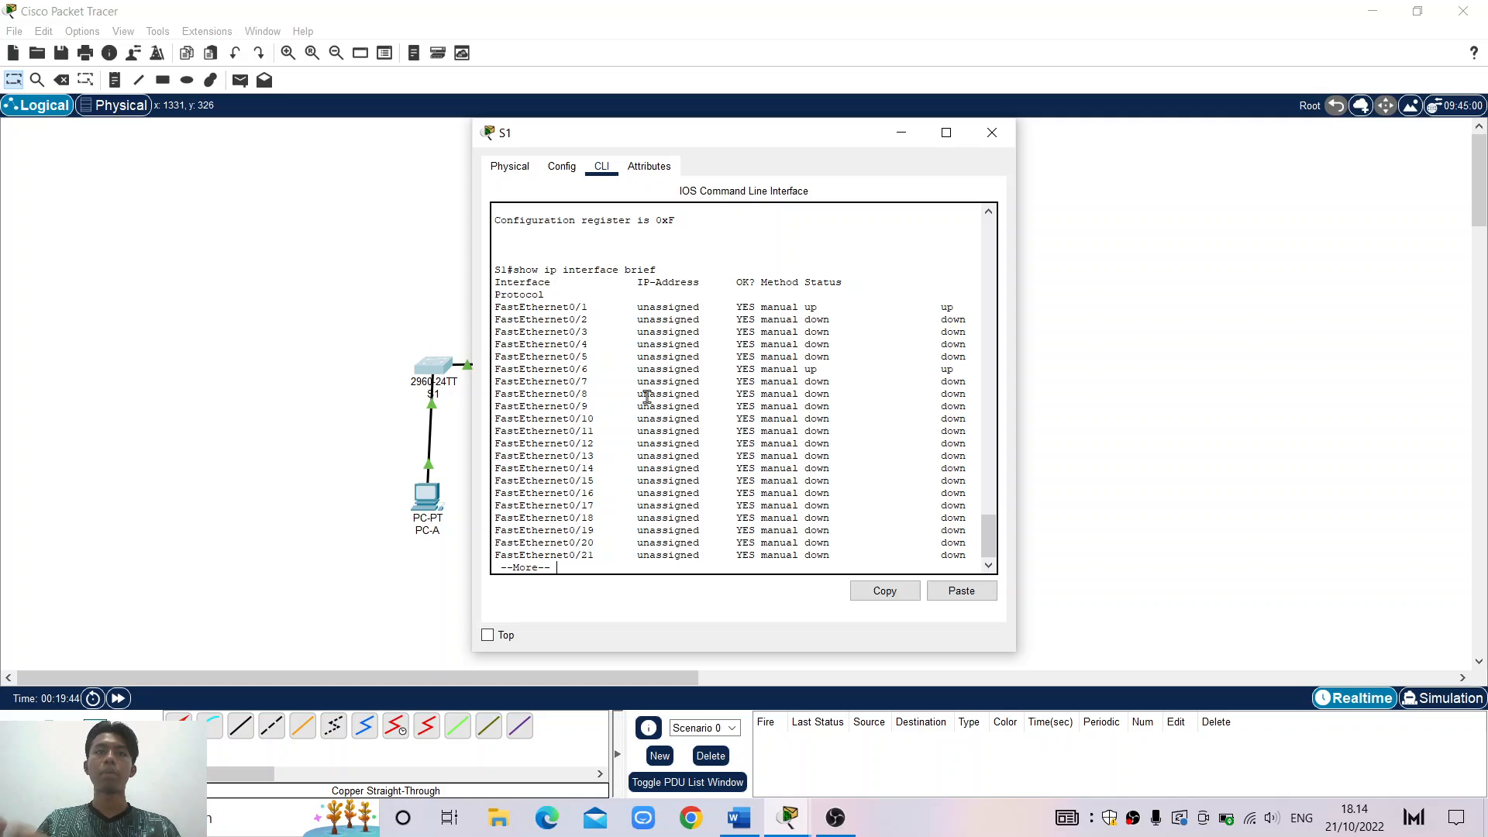
{"action": "key", "text": "Return"}
{"action": "key", "text": "Return"}
{"action": "key", "text": "Return"}
{"action": "key", "text": "Return"}
{"action": "key", "text": "Return"}
{"action": "key", "text": "Return"}
{"action": "key", "text": "Return"}
{"action": "key", "text": "Return"}
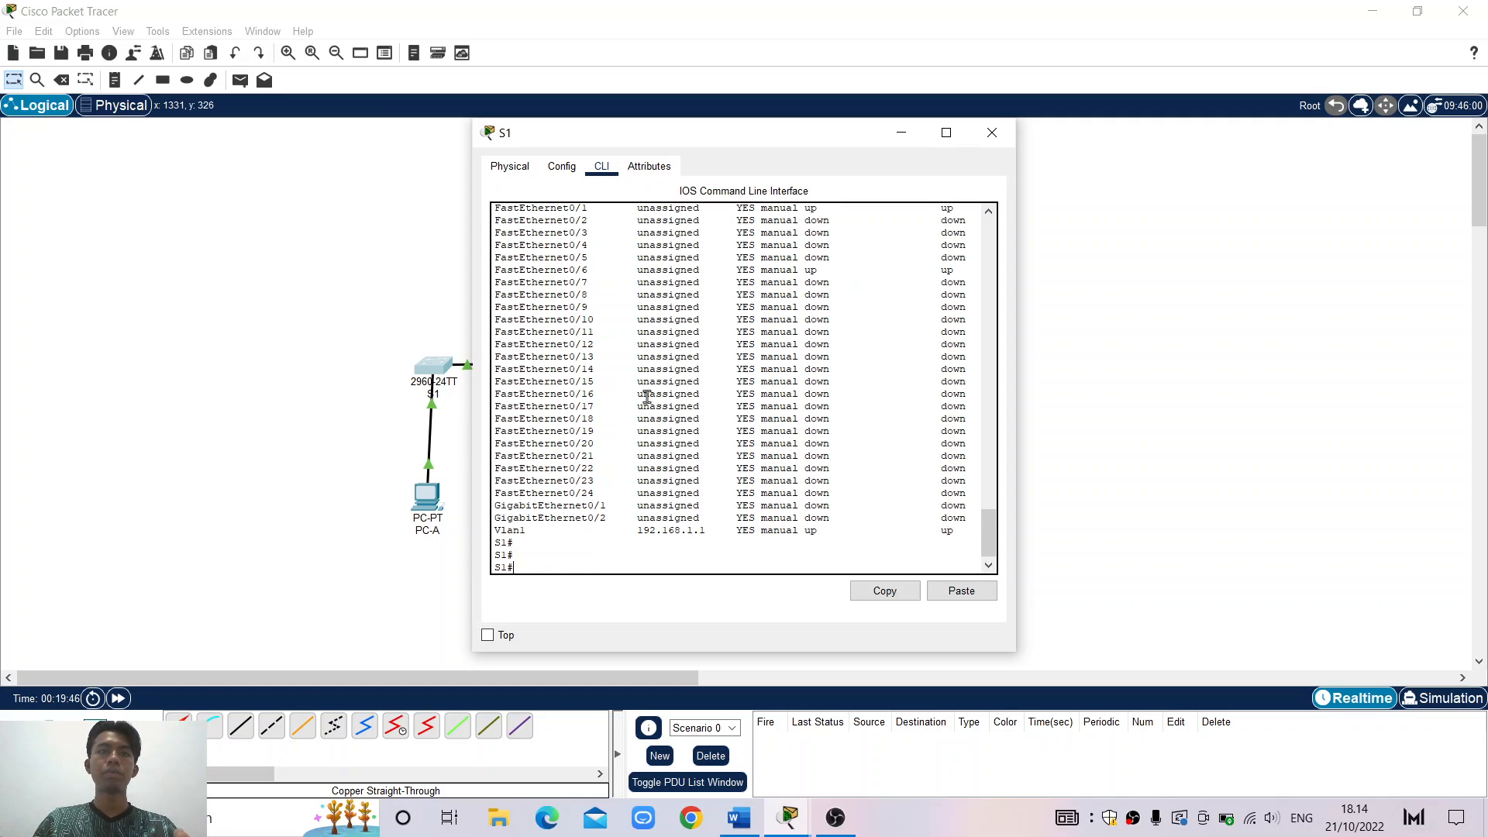
{"action": "key", "text": "Return"}
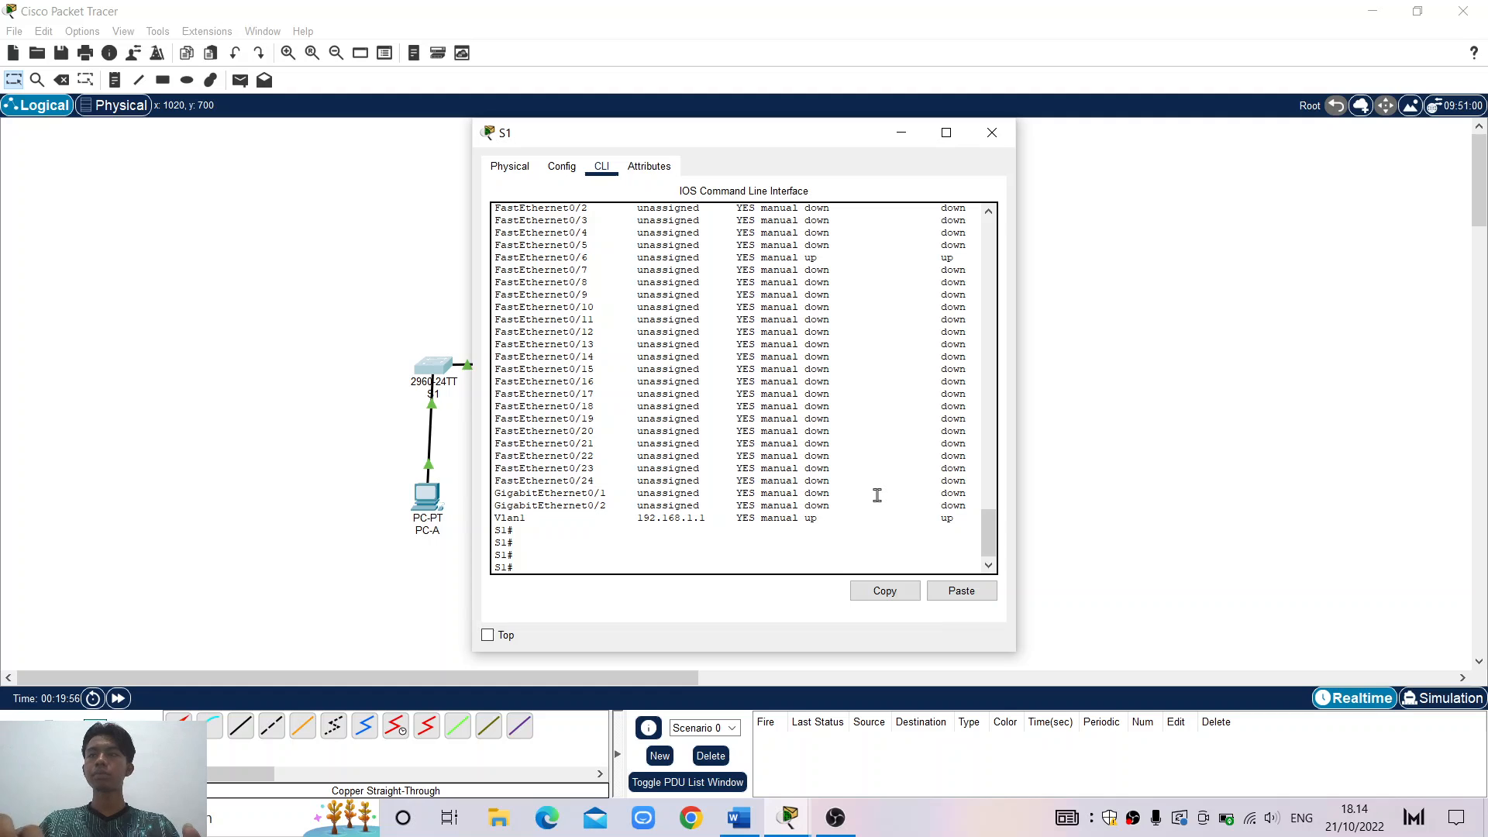
{"action": "left_click", "coordinate": [757, 826]}
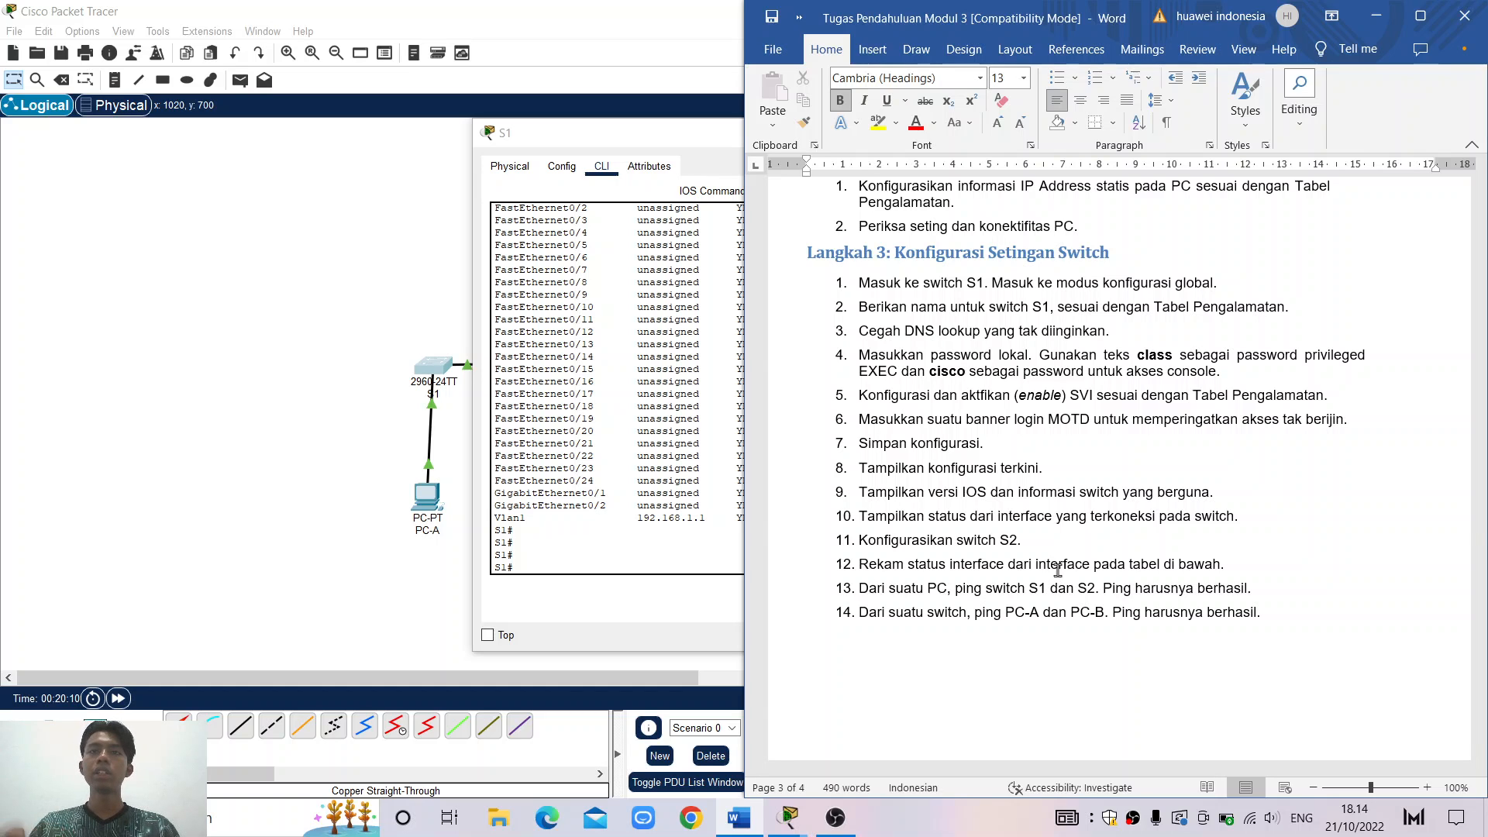
Review step 11 on configuring S2 in Word, then close S1's console to show the full topology
{"action": "triple_click", "coordinate": [897, 540]}
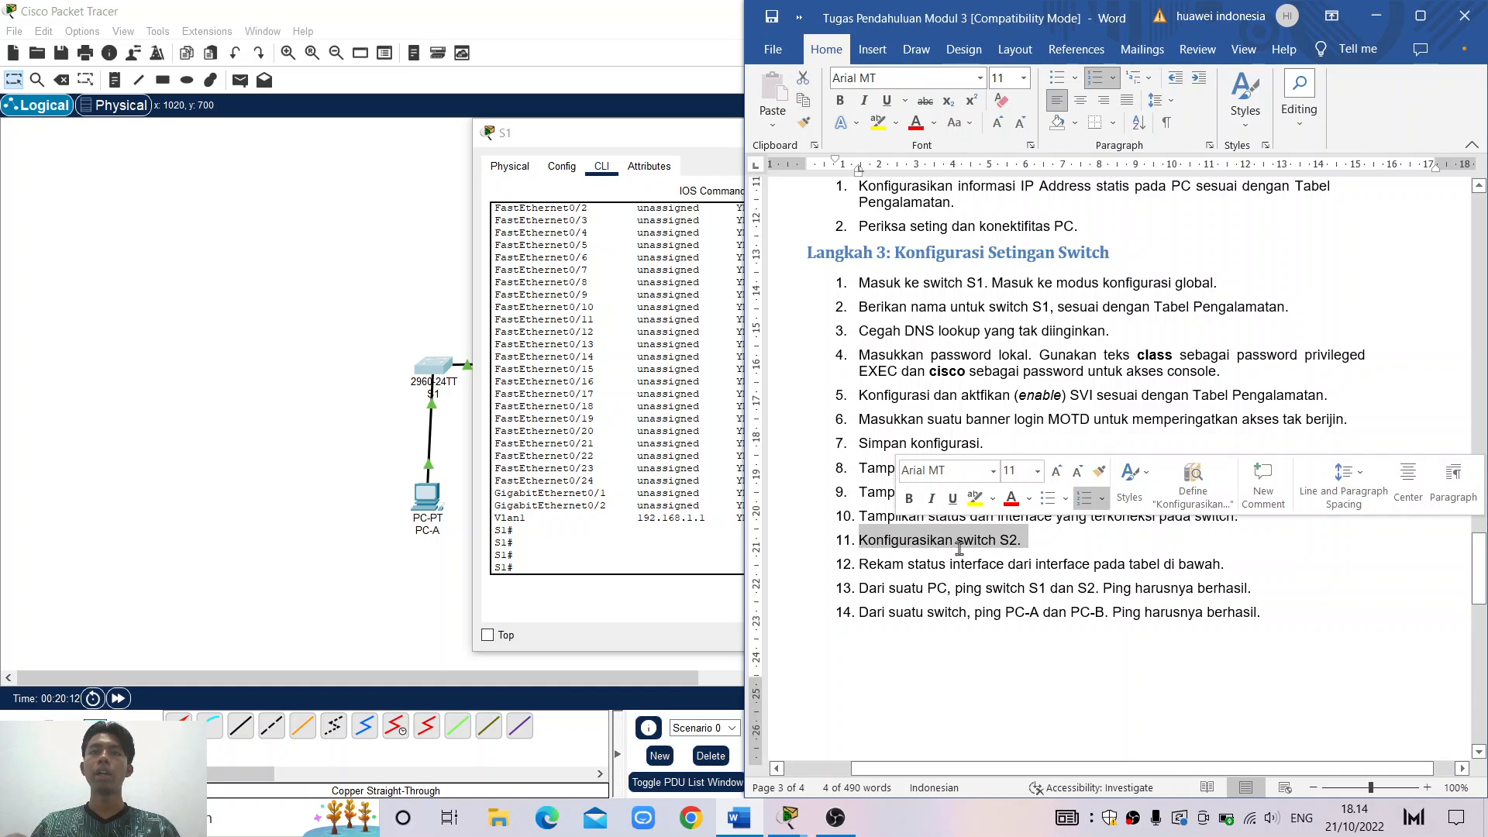
{"action": "left_click", "coordinate": [1041, 540]}
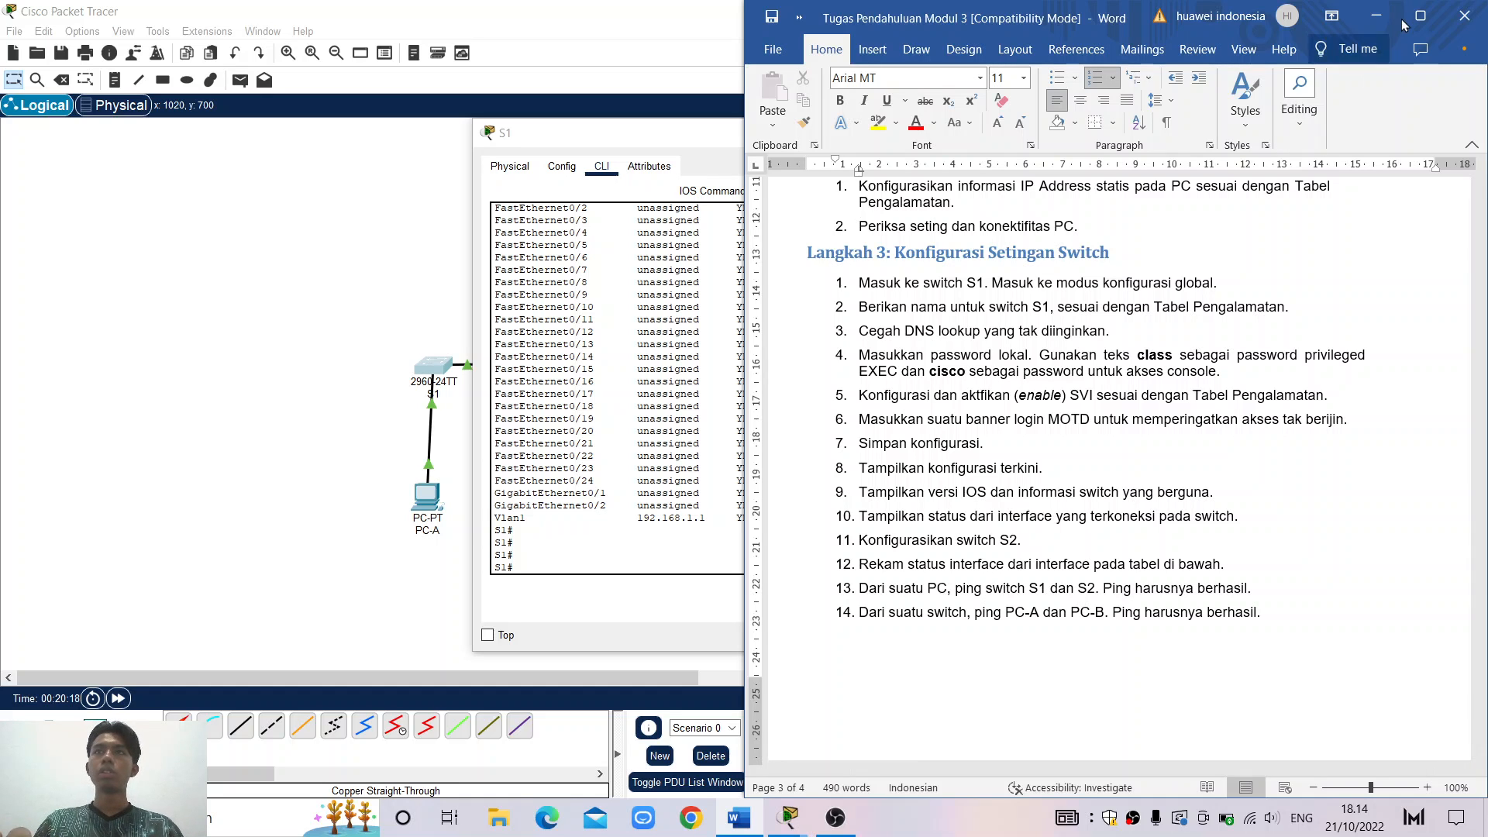
{"action": "left_click", "coordinate": [1377, 15]}
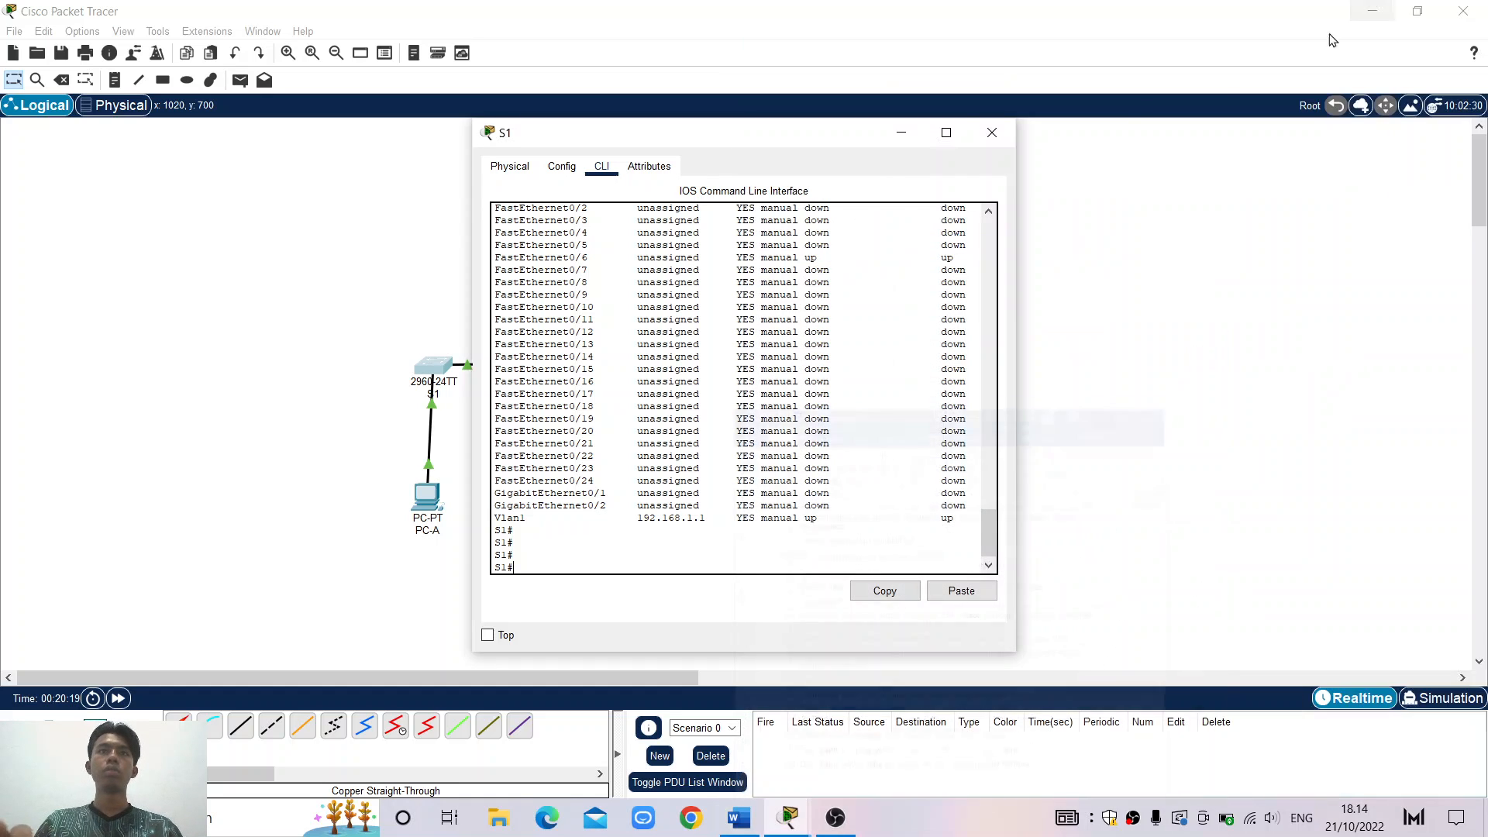
{"action": "left_click", "coordinate": [902, 135]}
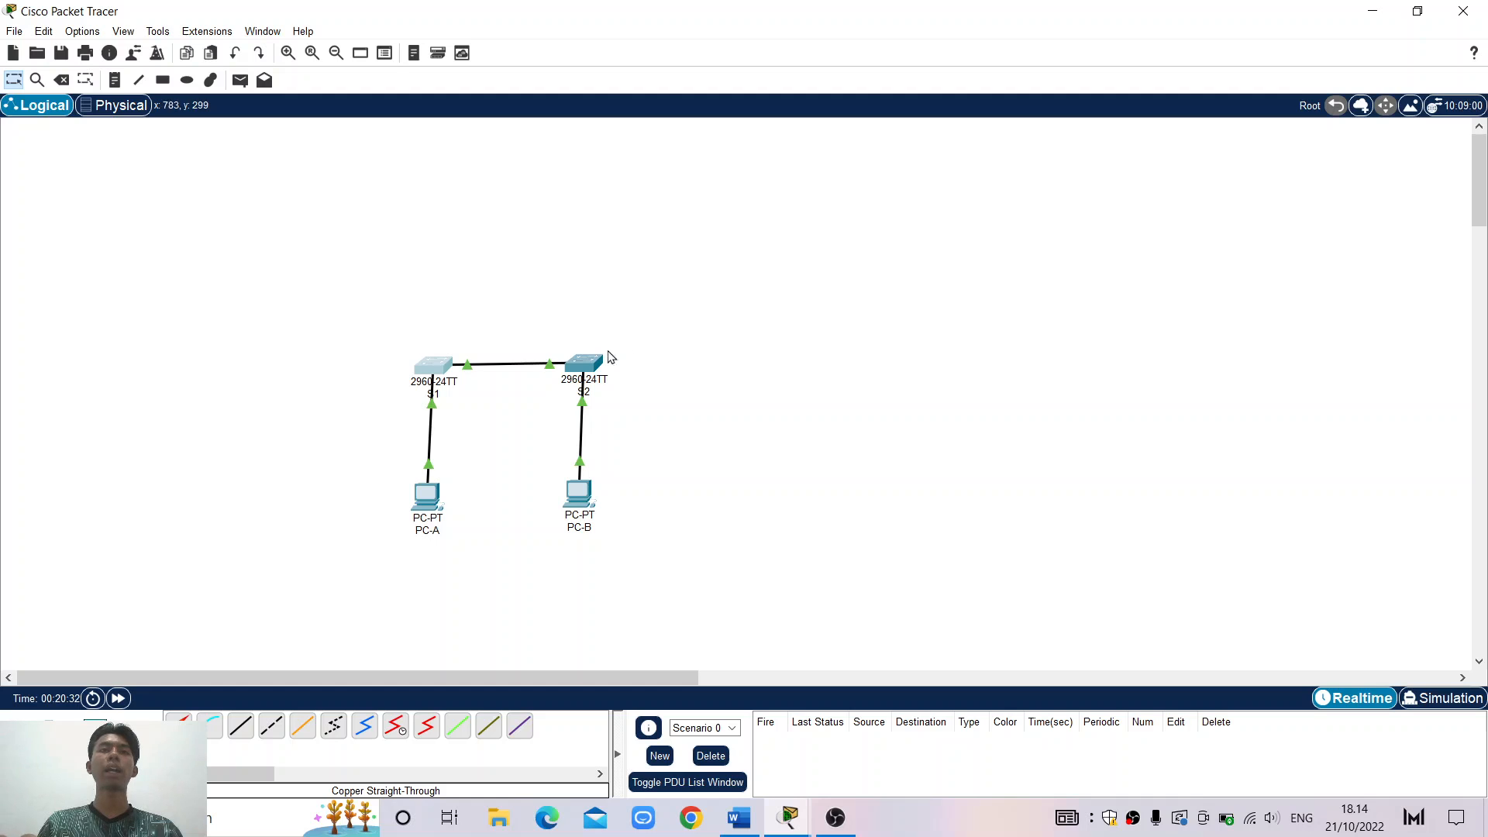
Open S2's CLI and reach global configuration mode with enable and configure terminal
{"action": "left_click", "coordinate": [586, 364]}
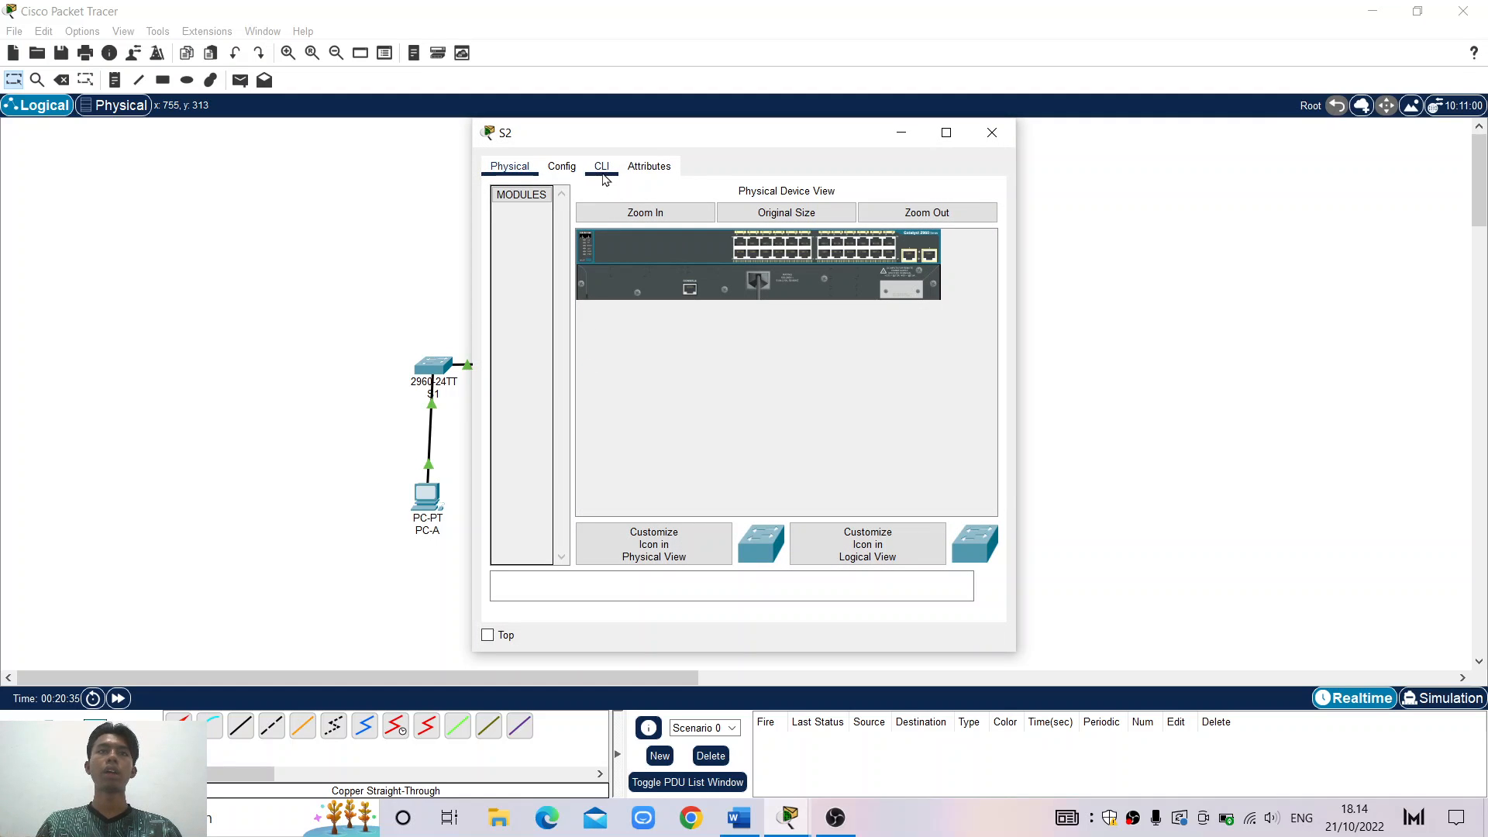
{"action": "left_click", "coordinate": [603, 172]}
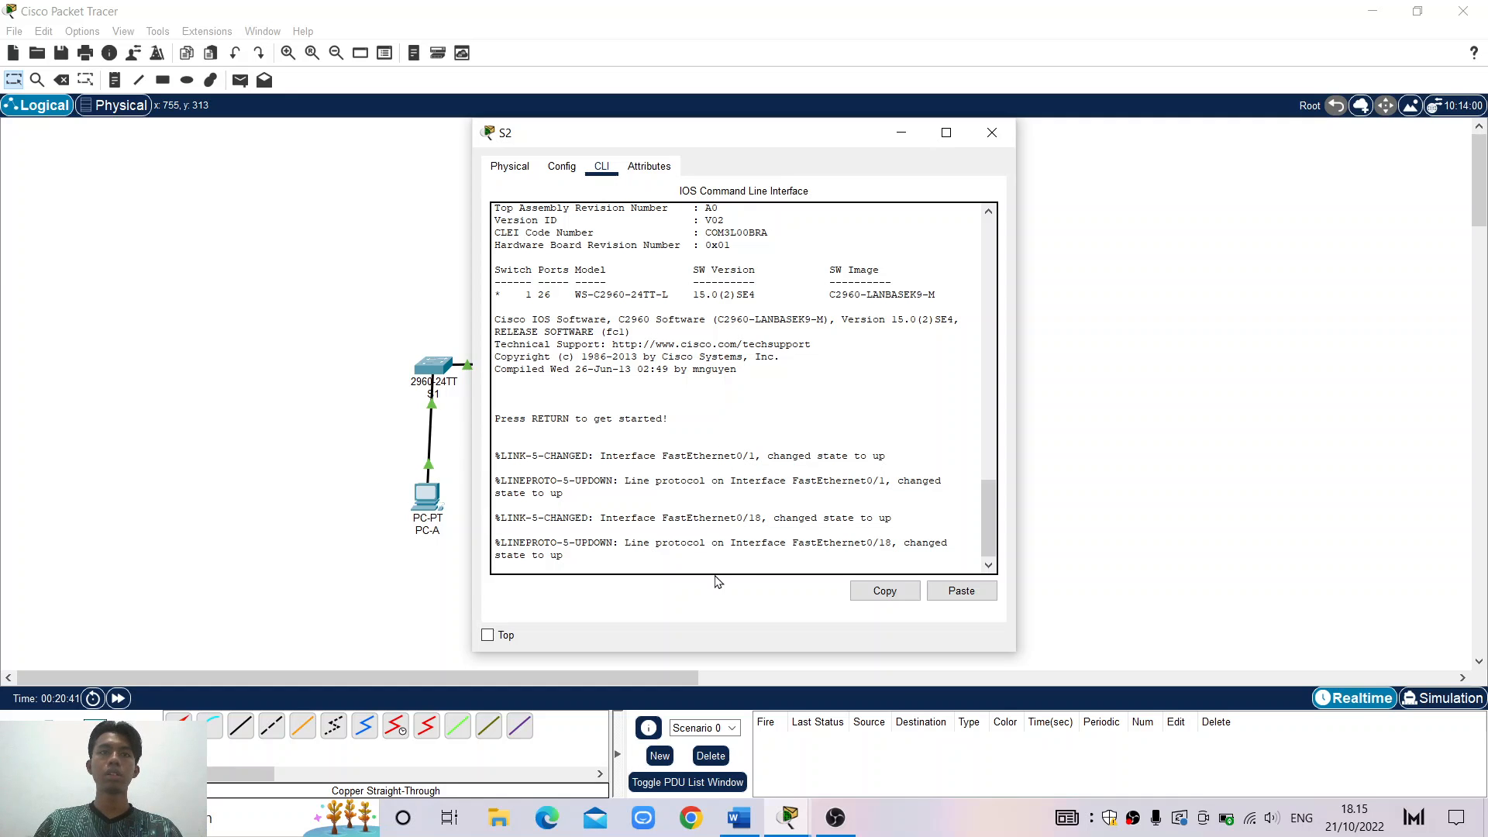
{"action": "key", "text": "Return"}
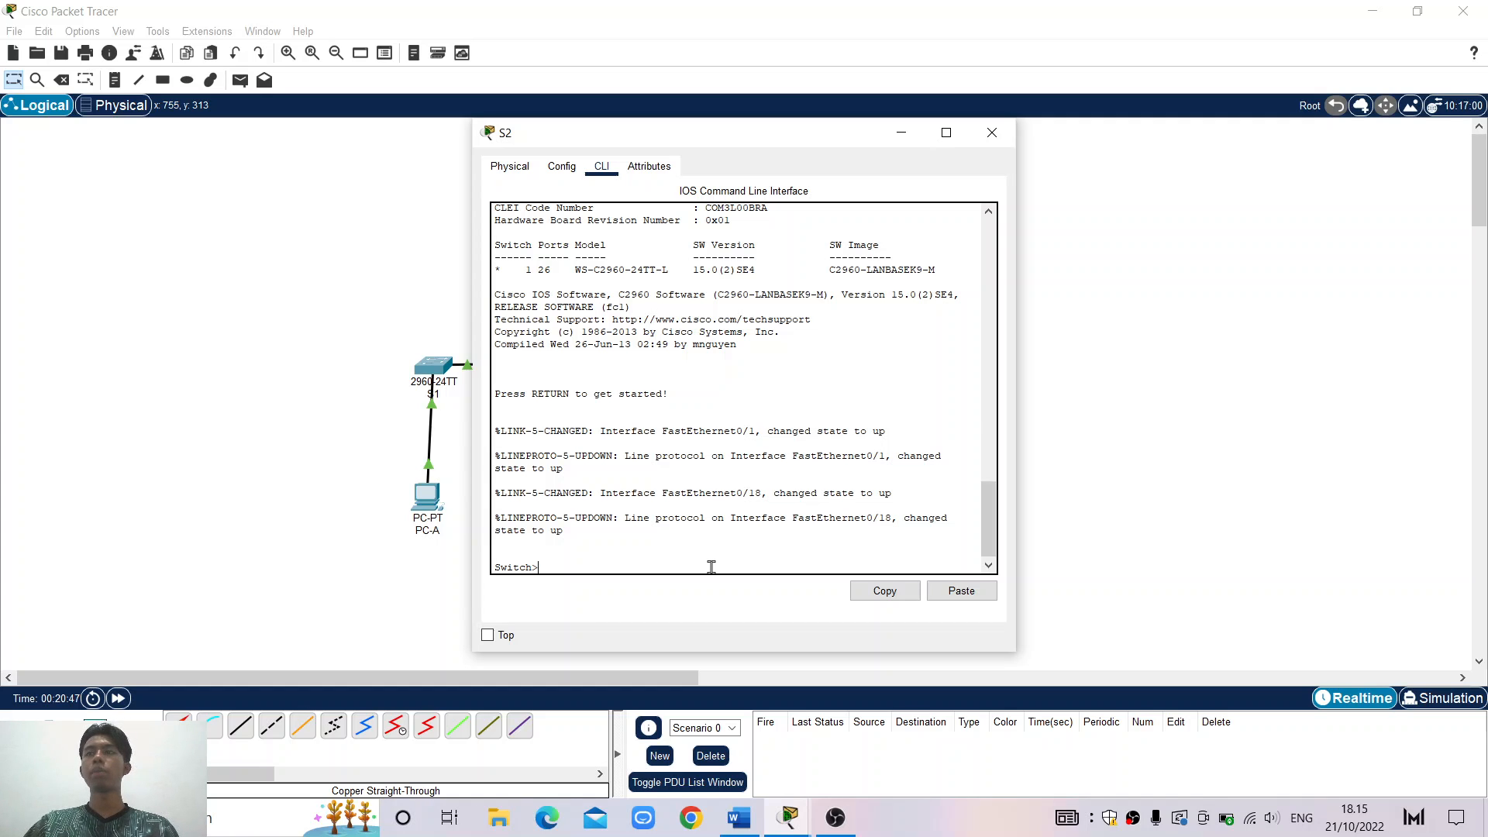
{"action": "type", "text": "enable"}
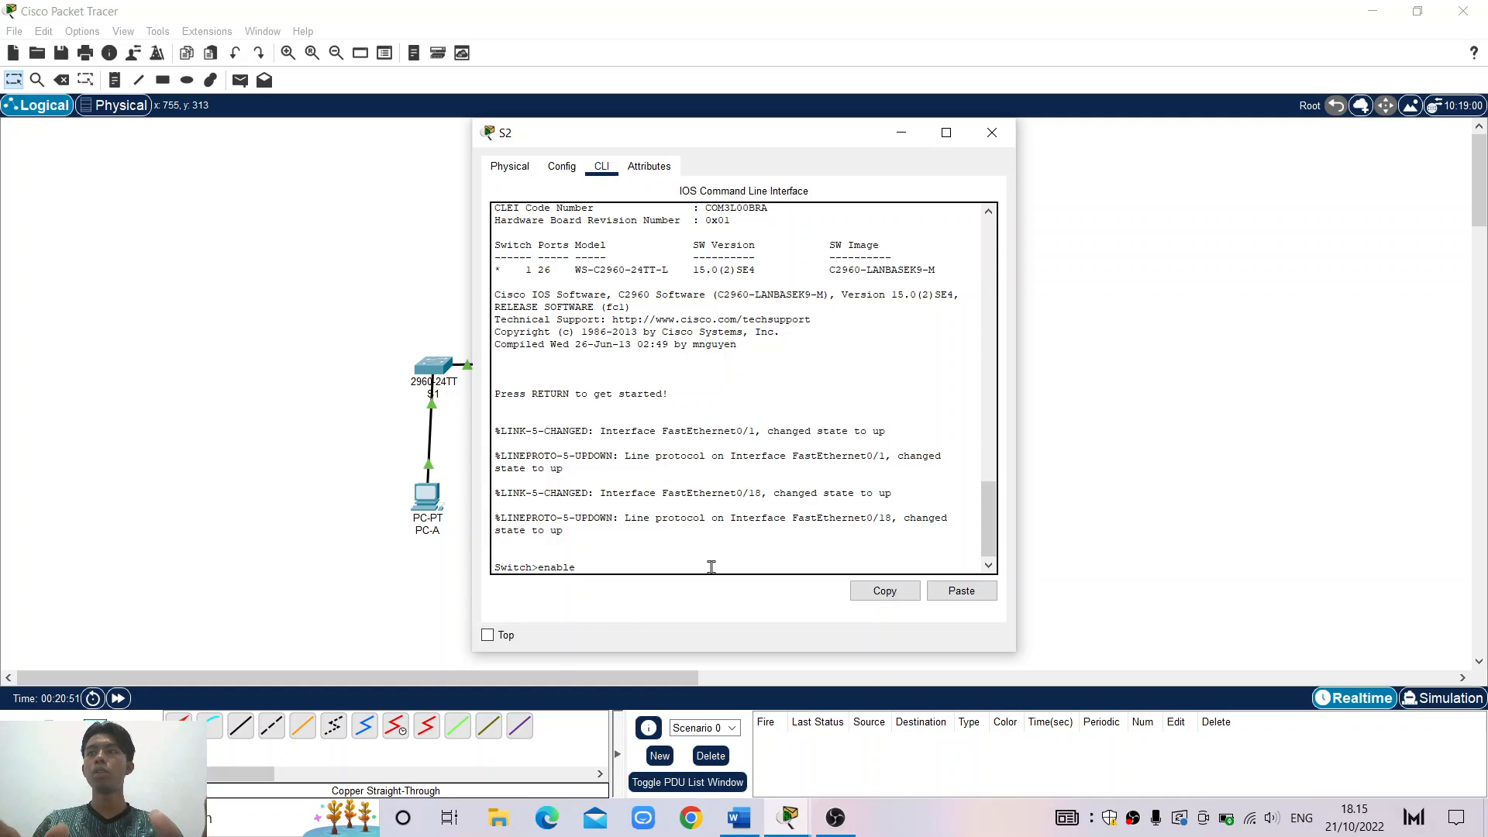
{"action": "type", "text": "'"}
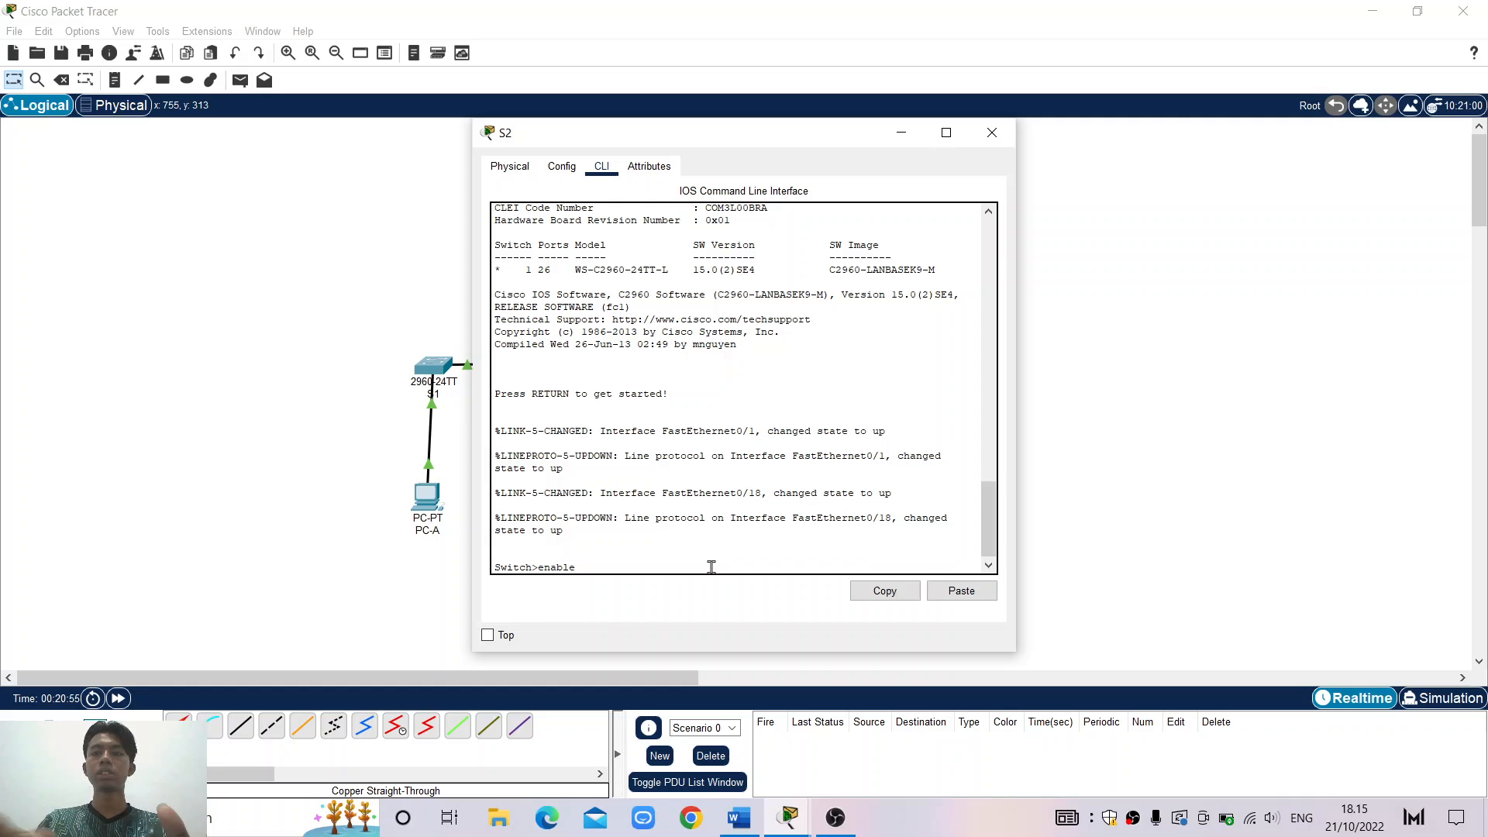
{"action": "key", "text": "Return"}
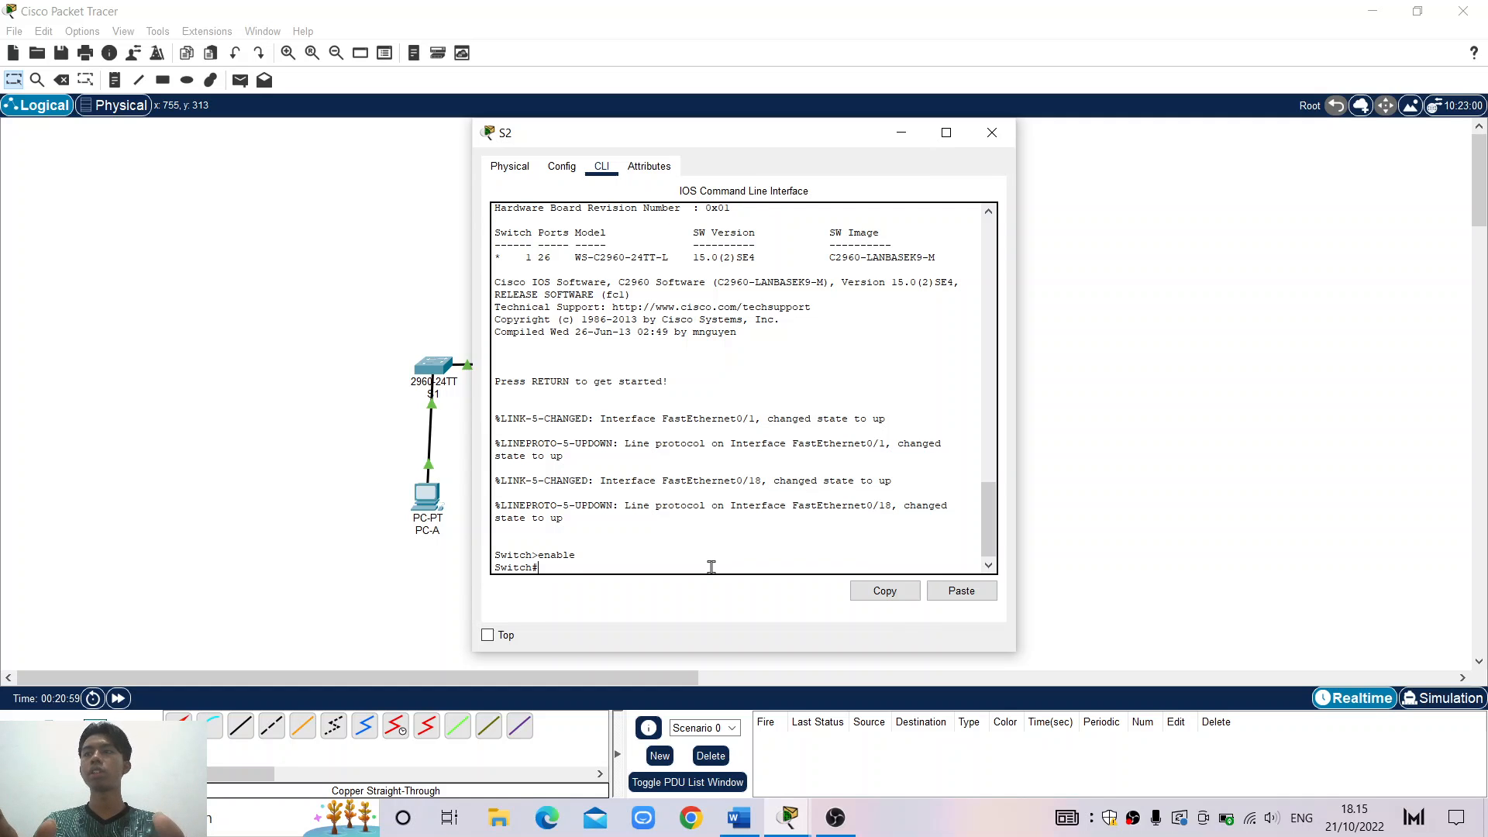
{"action": "type", "text": "co"}
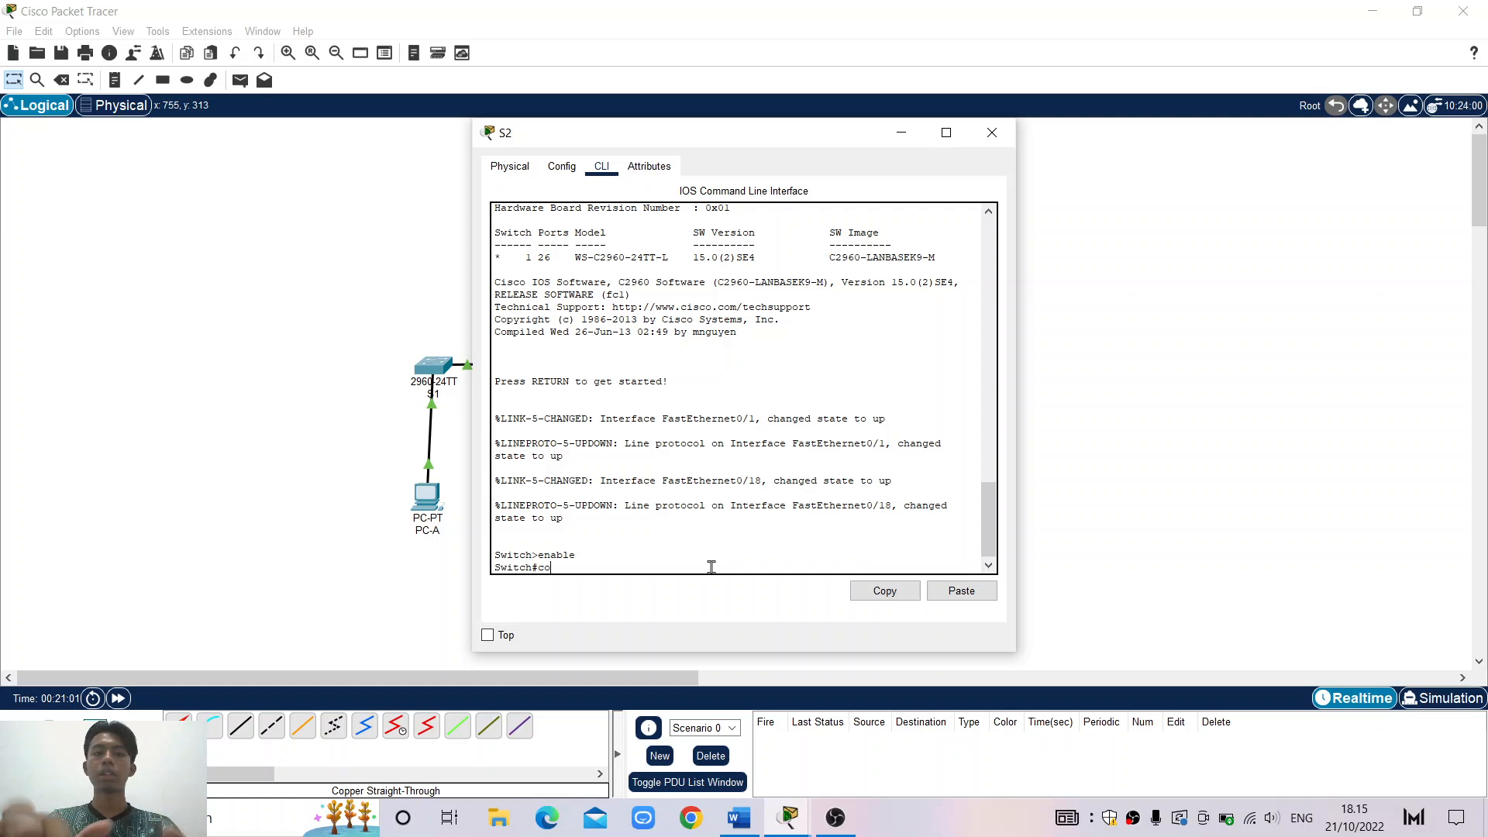
{"action": "type", "text": "ndi"}
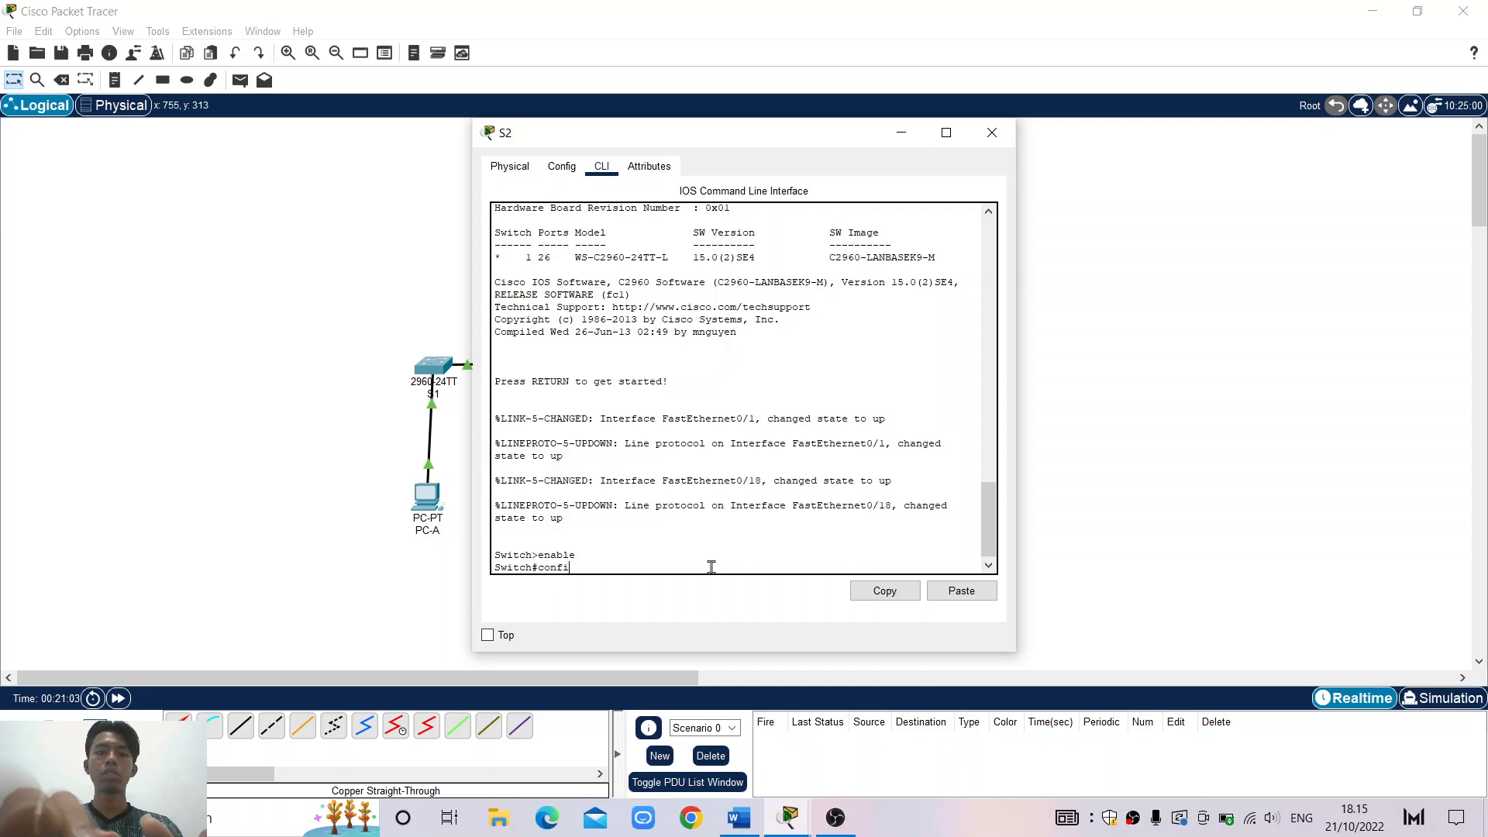
{"action": "type", "text": "gure t"}
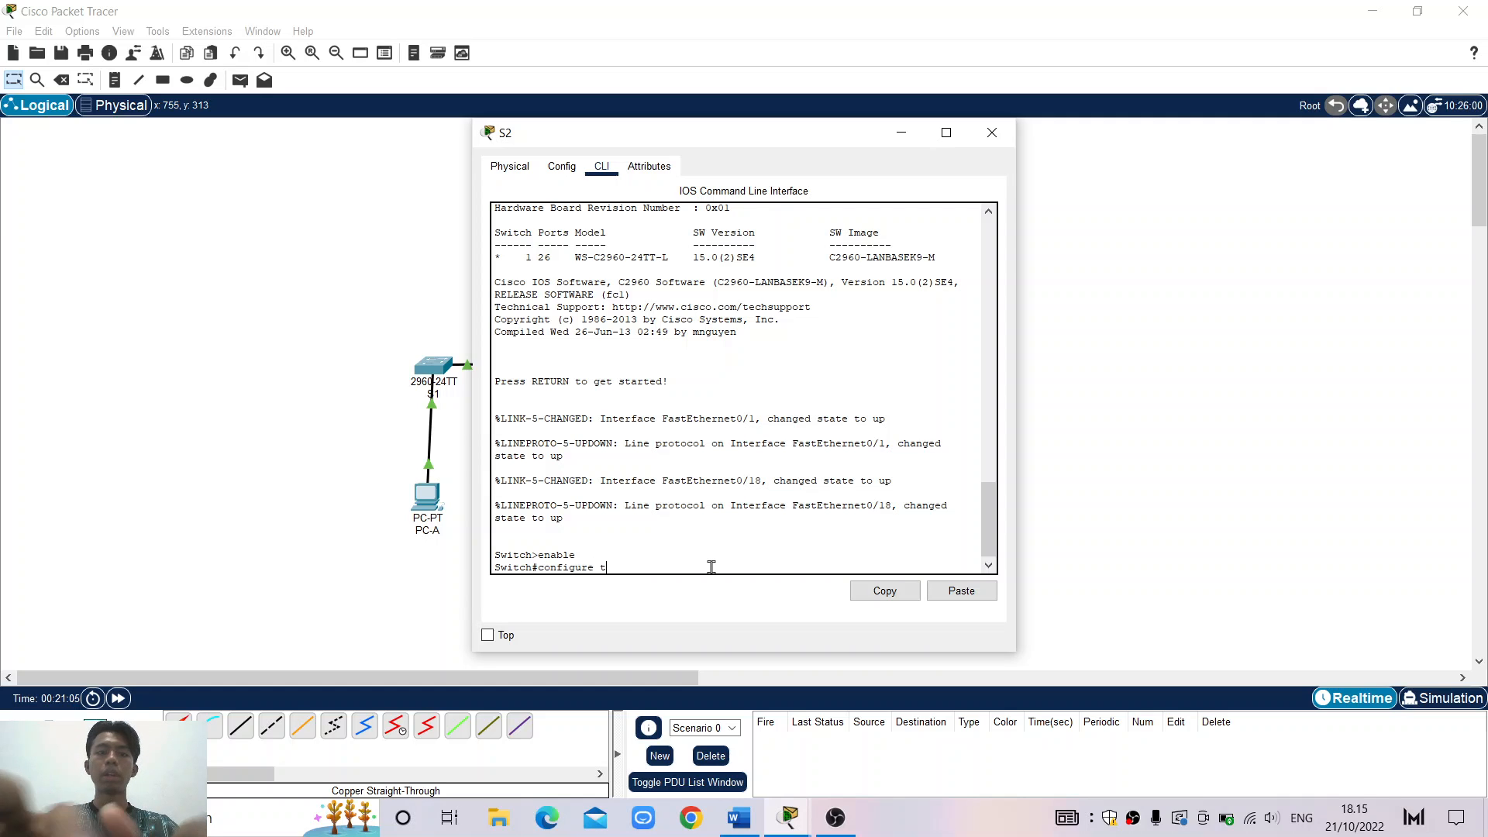
{"action": "type", "text": "erminal"}
{"action": "key", "text": "Return"}
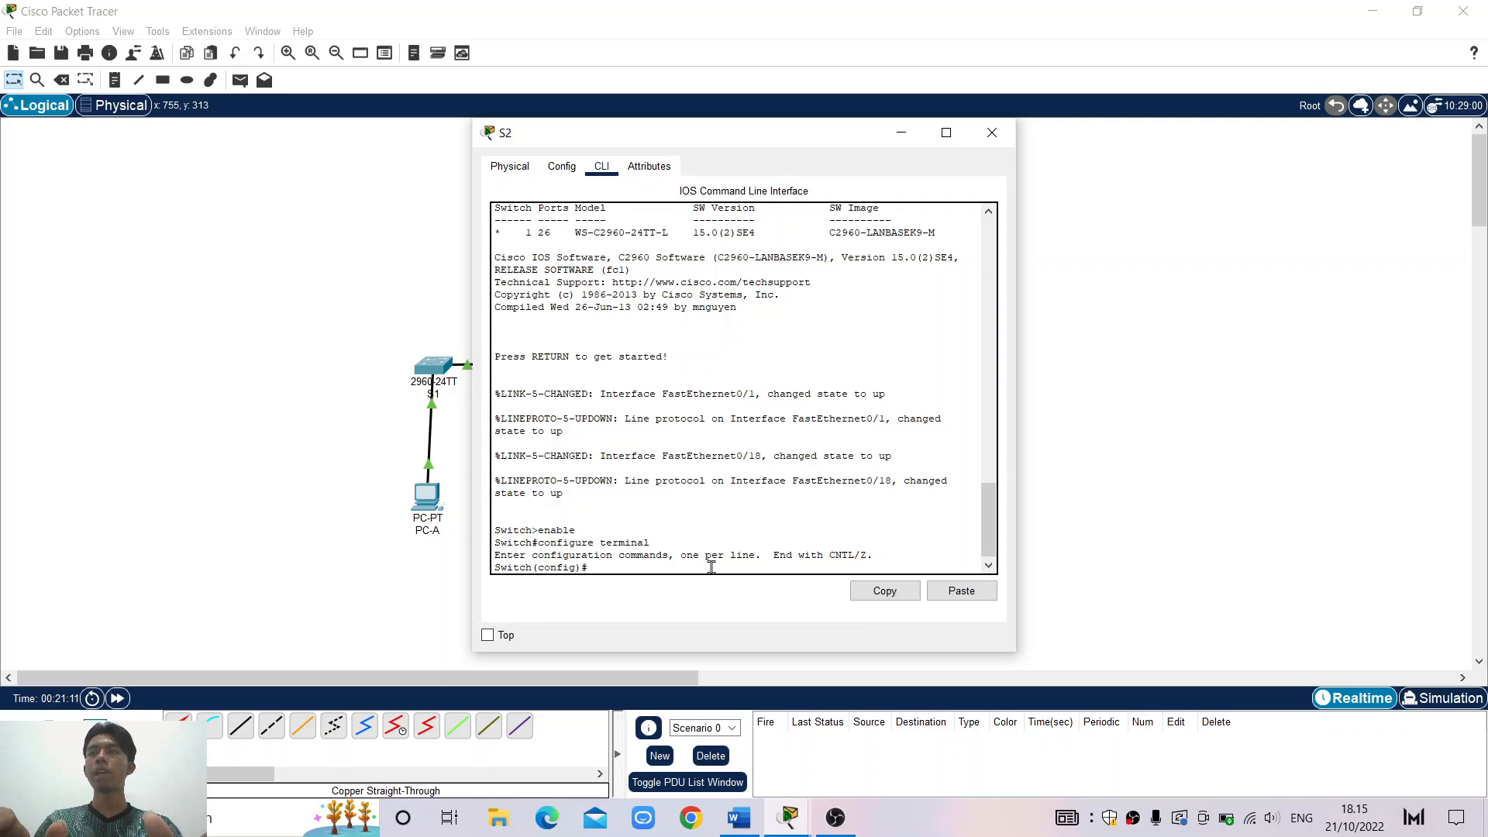
Set the switch hostname to S2 and apply no ip domain-lookup
{"action": "type", "text": "hostname"}
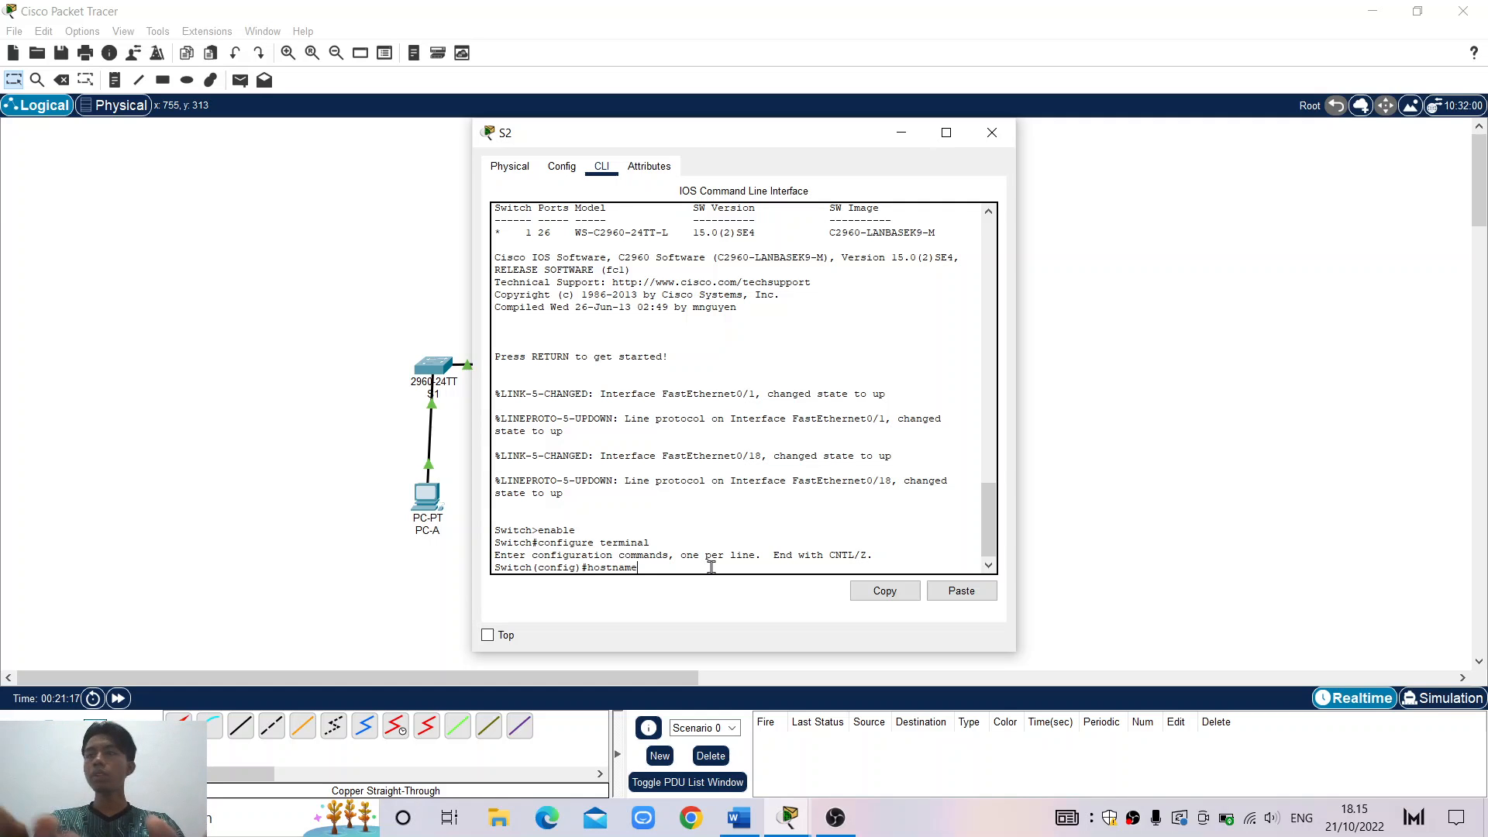
{"action": "type", "text": "S"}
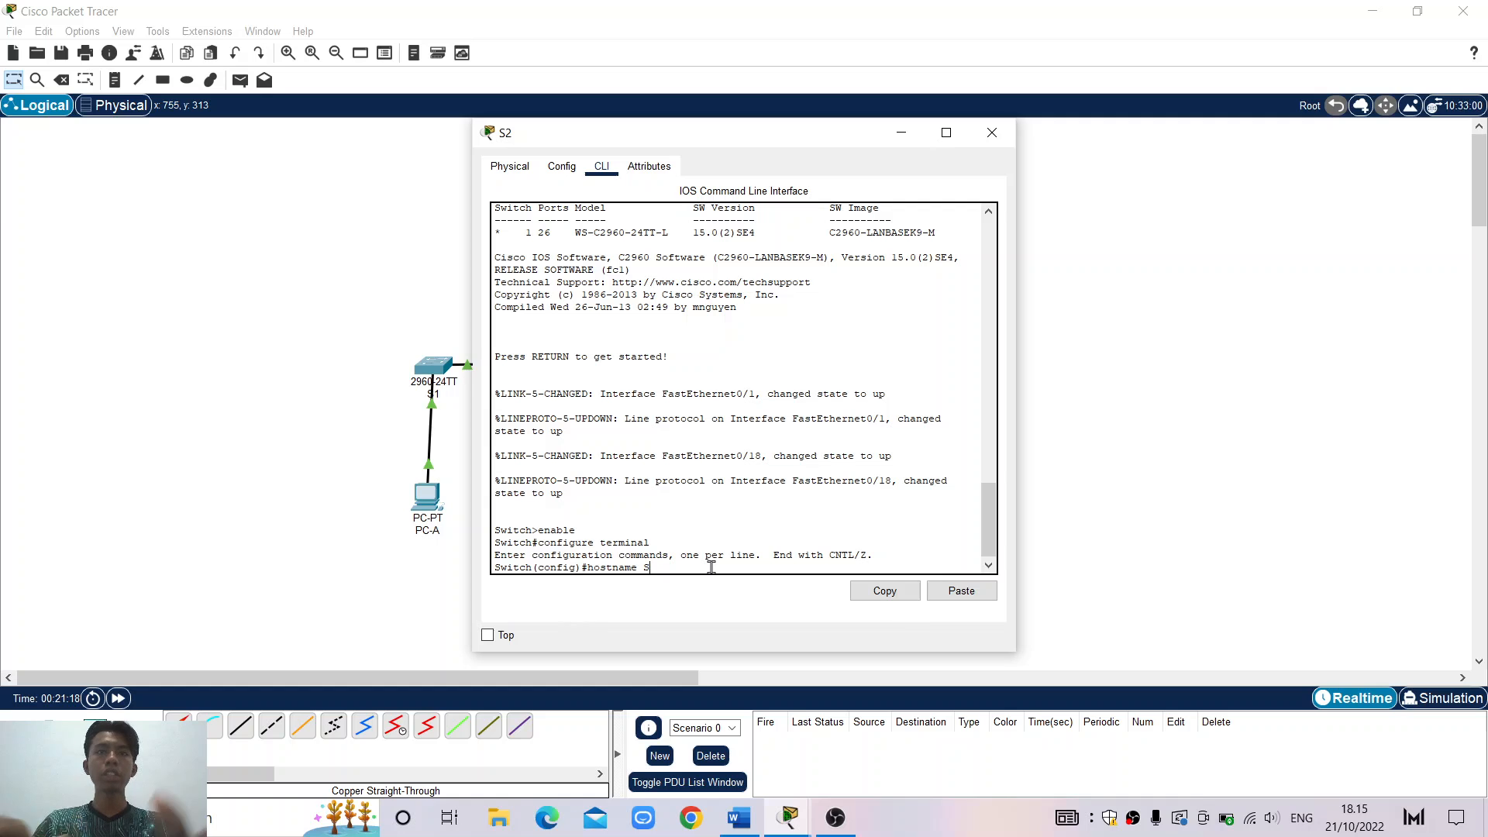
{"action": "type", "text": "2"}
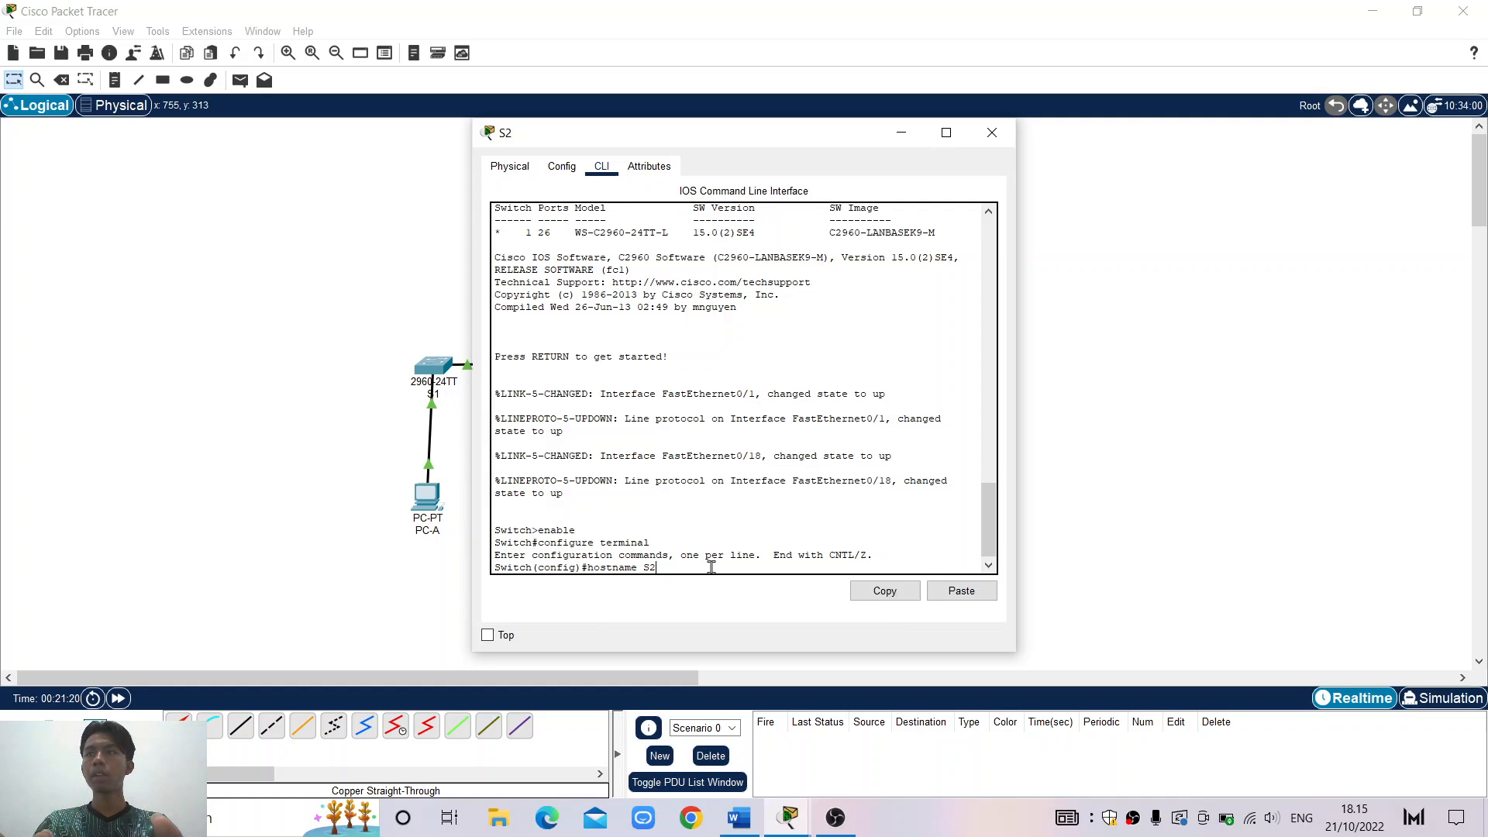
{"action": "key", "text": "Return"}
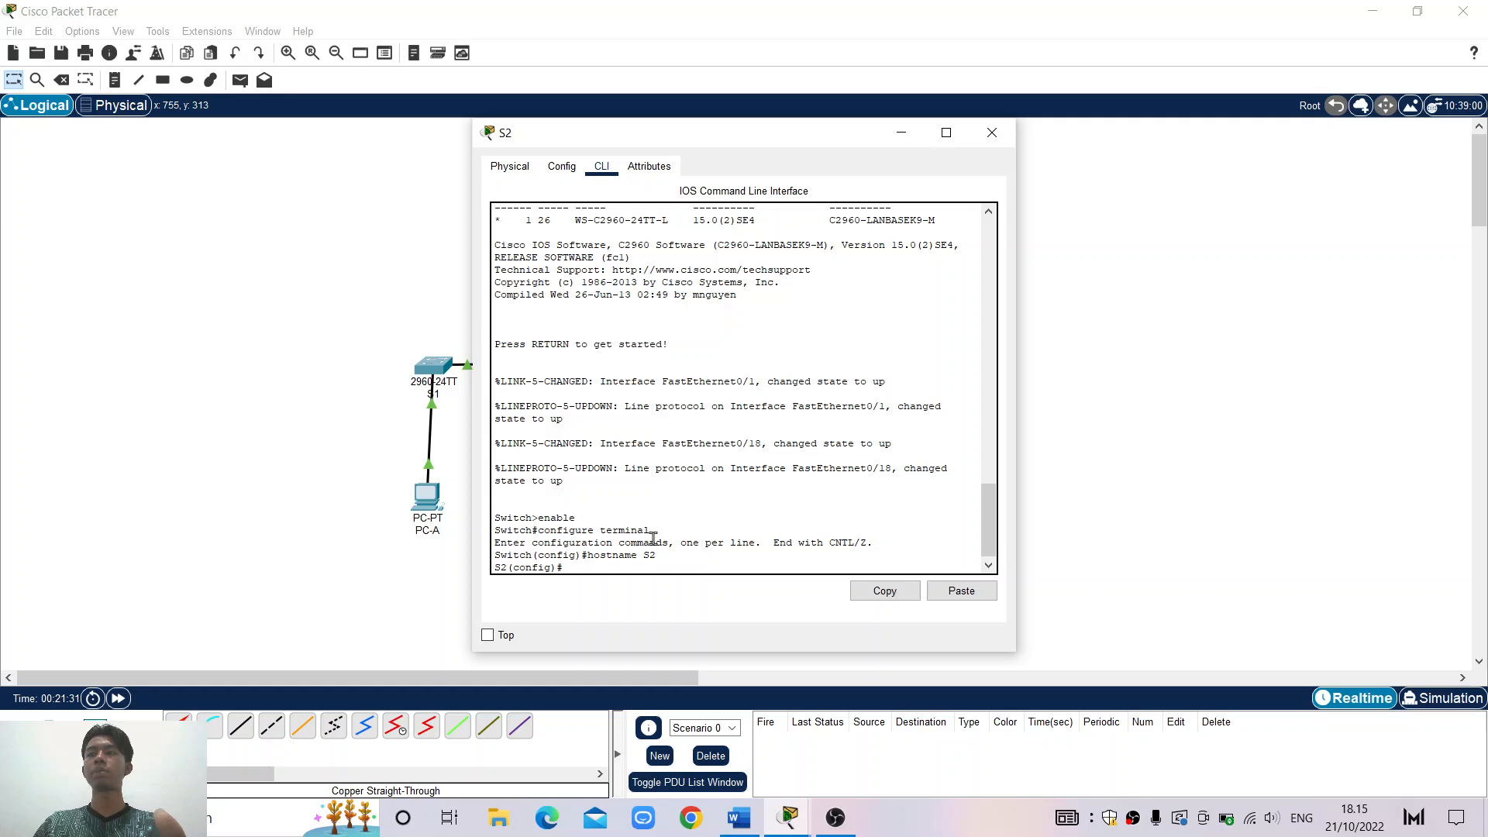
{"action": "type", "text": "no ip"}
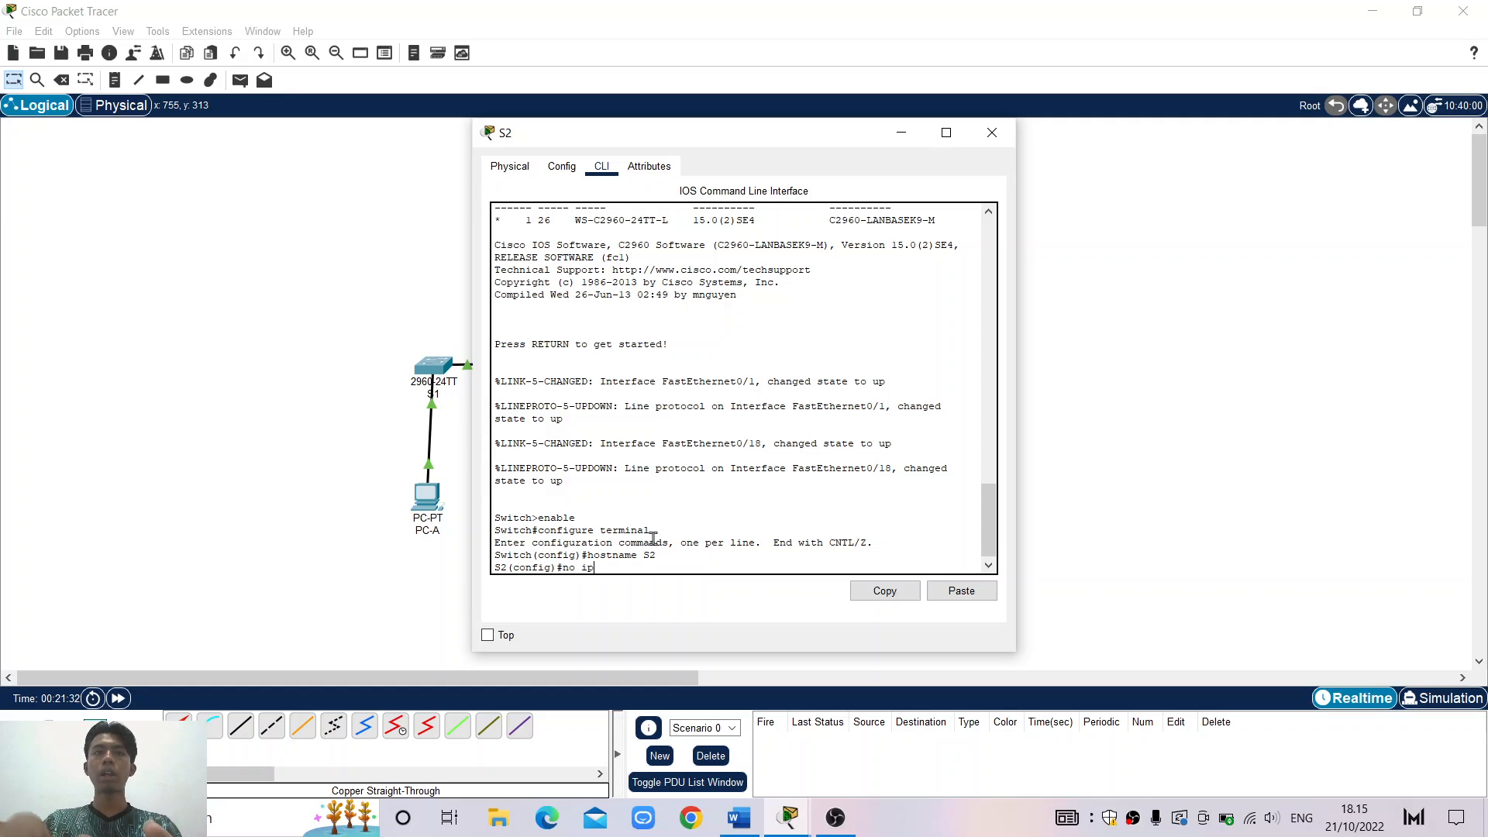
{"action": "type", "text": " domain"}
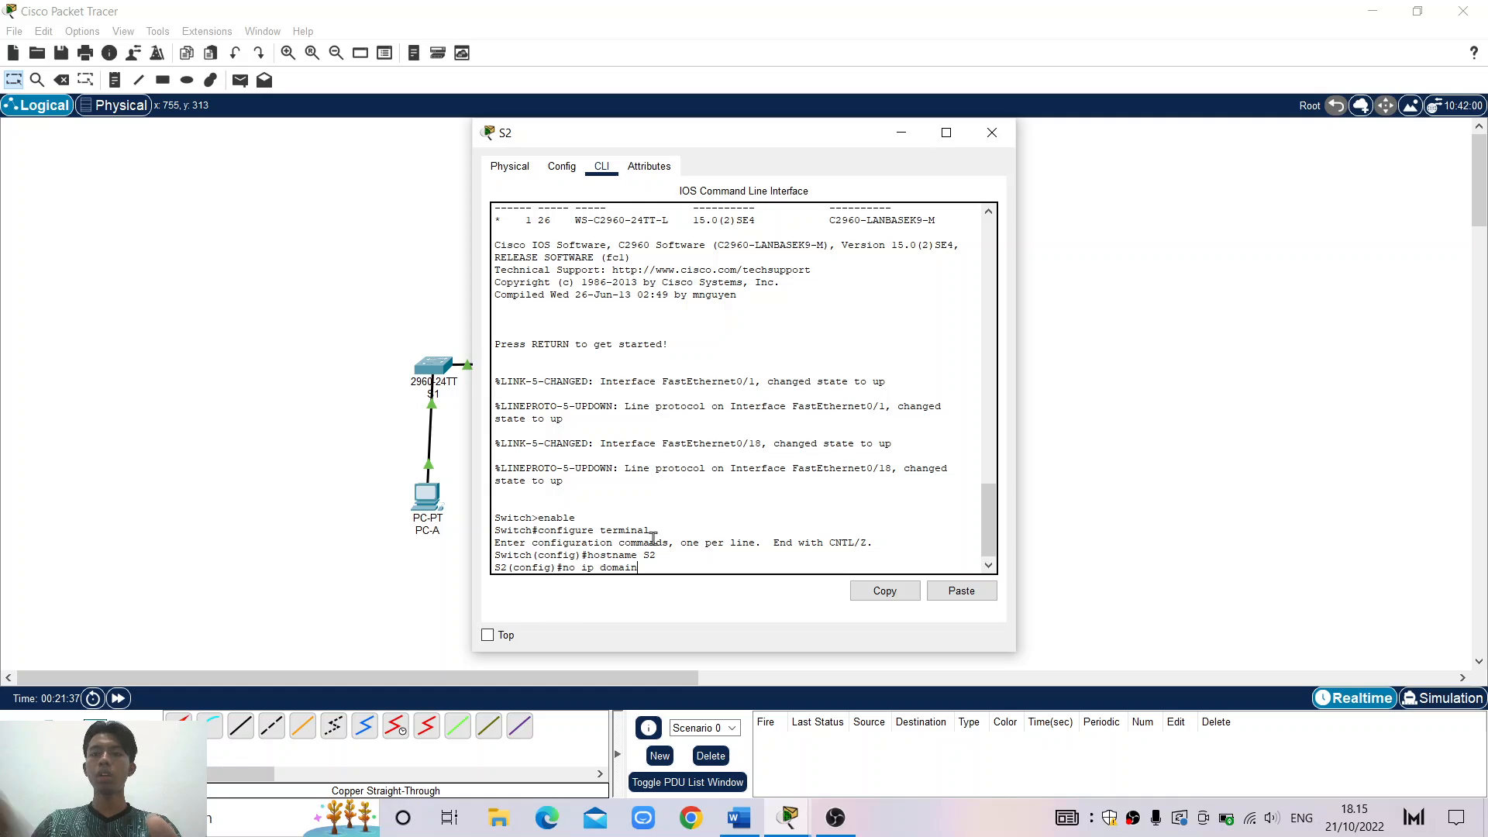
{"action": "type", "text": "-look"}
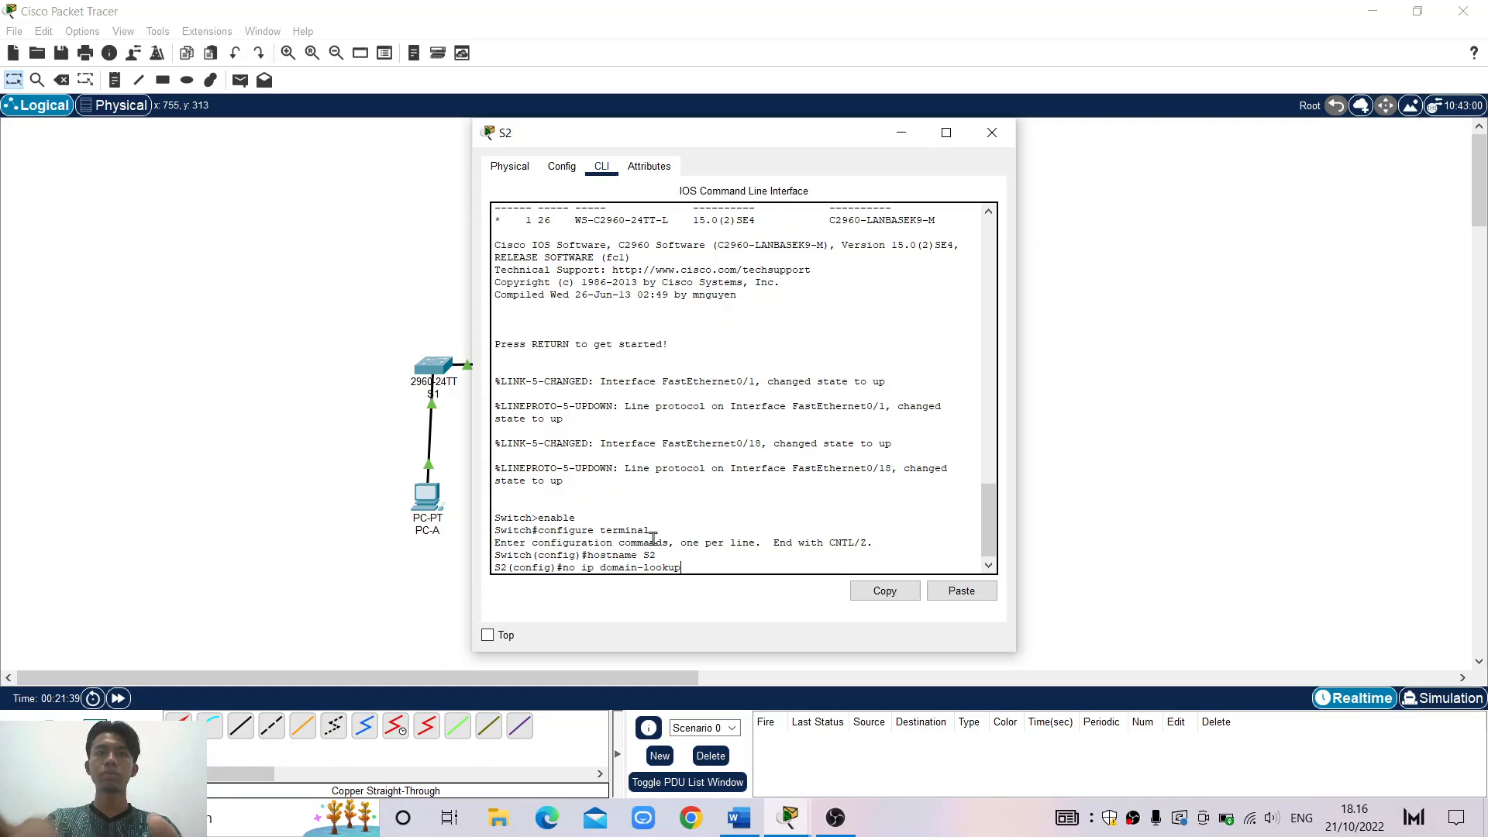
{"action": "type", "text": "up"}
{"action": "key", "text": "Return"}
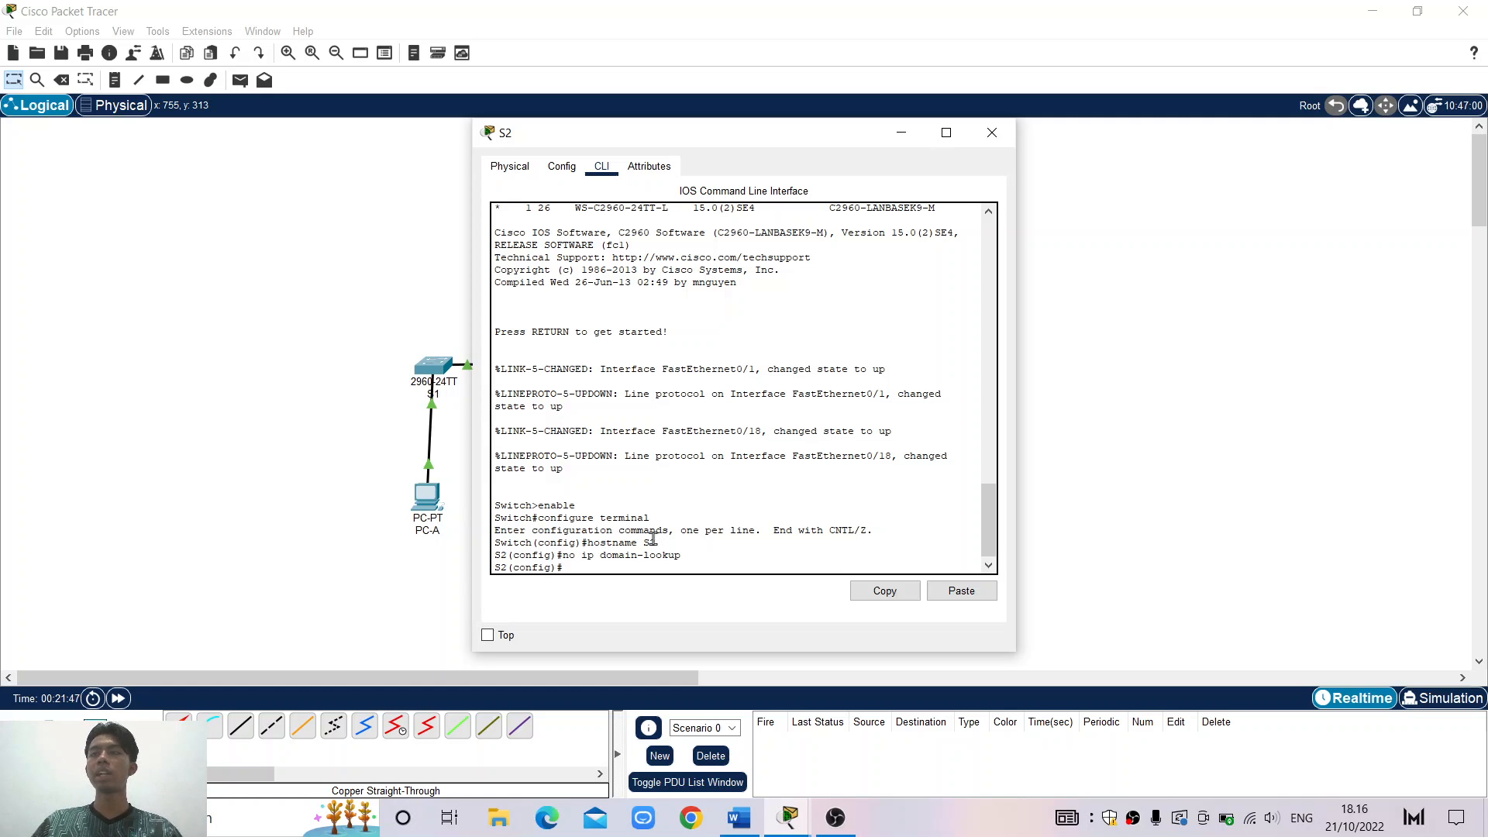
Set an enable secret and a console line 0 password with login required, then exit to S2(config)#
{"action": "type", "text": "enable"}
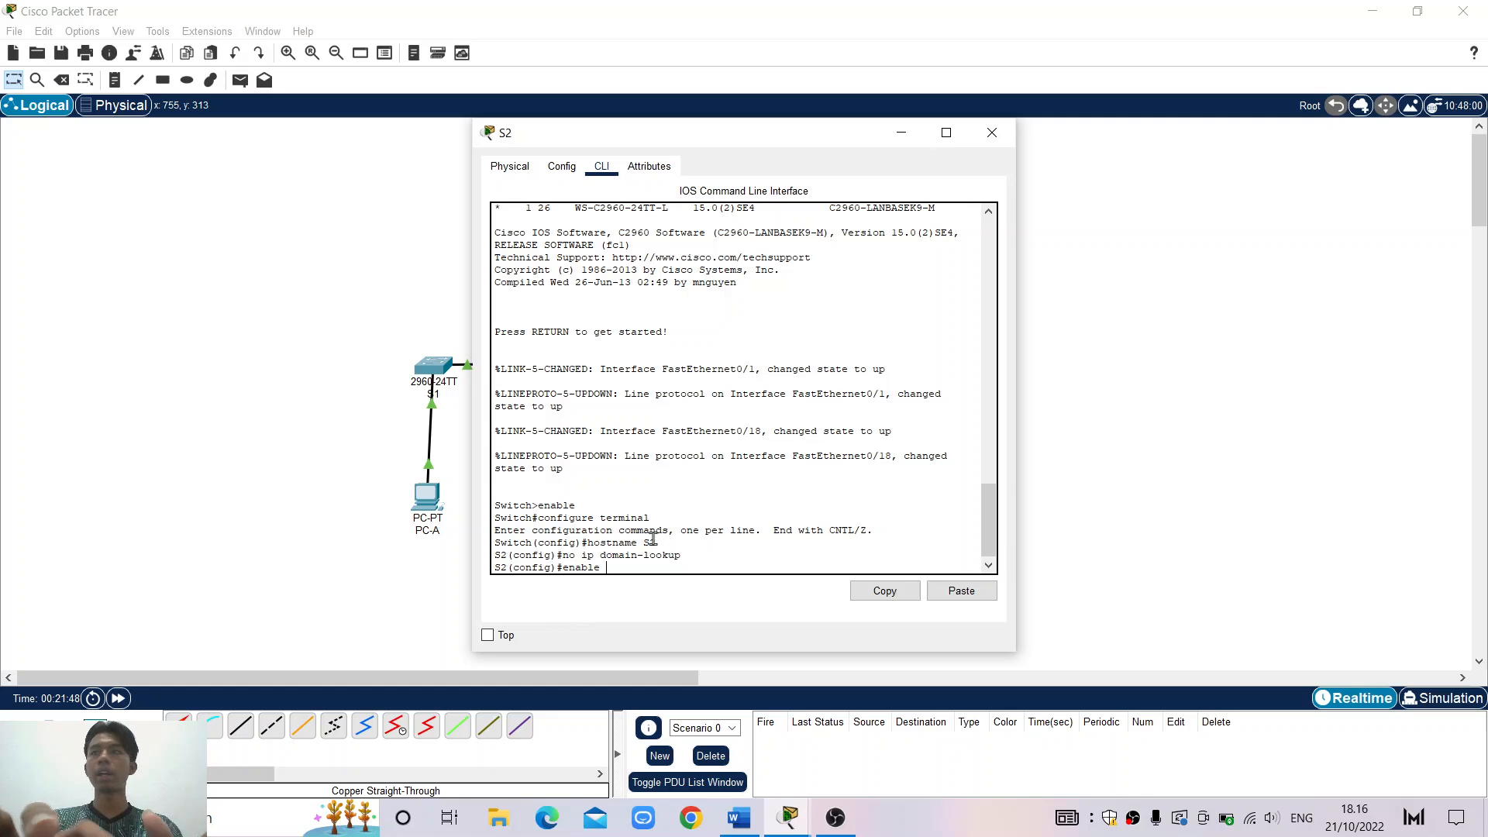
{"action": "type", "text": " secr"}
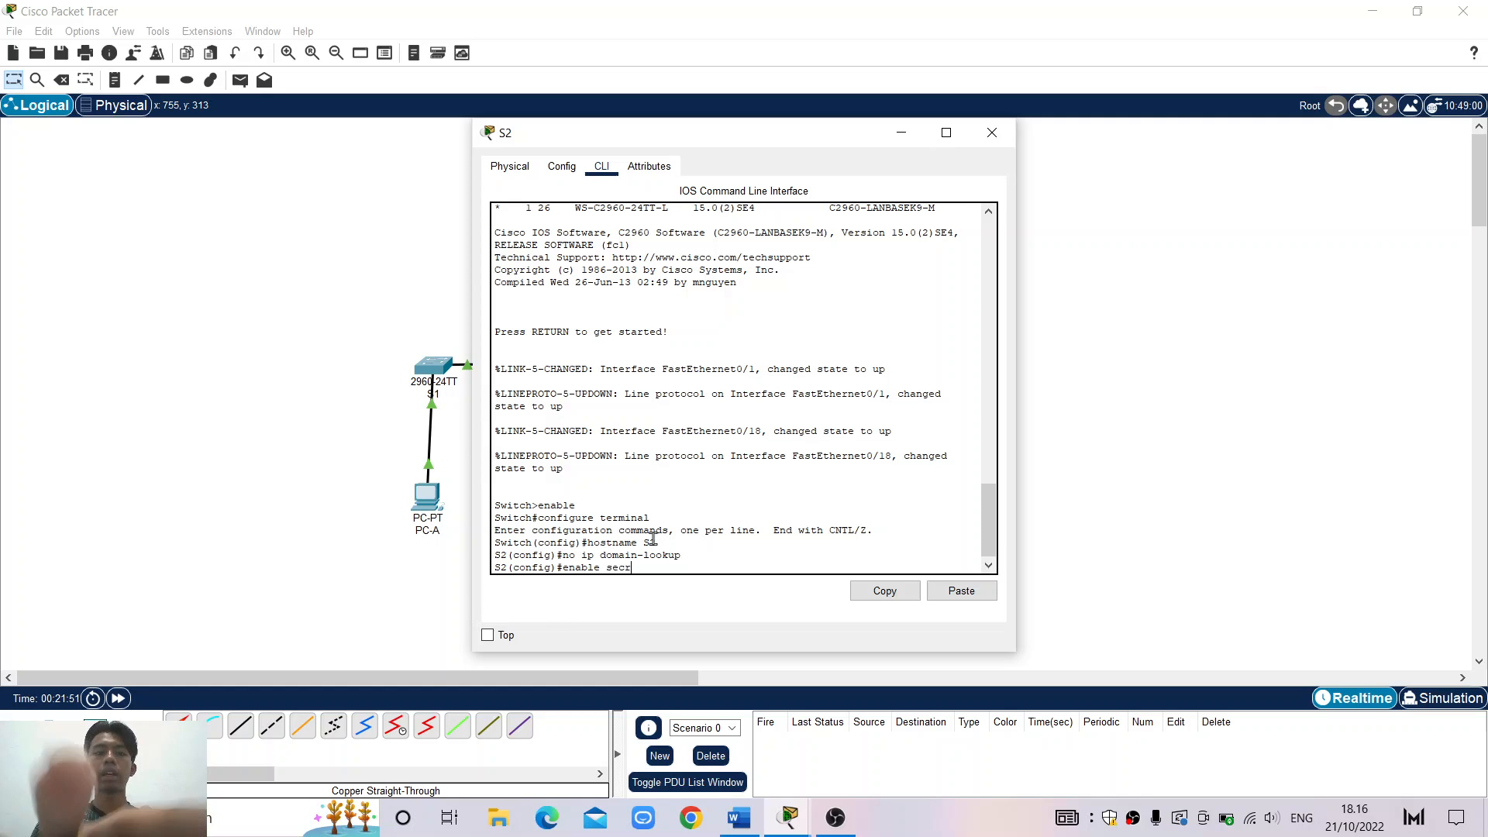
{"action": "type", "text": "et cl"}
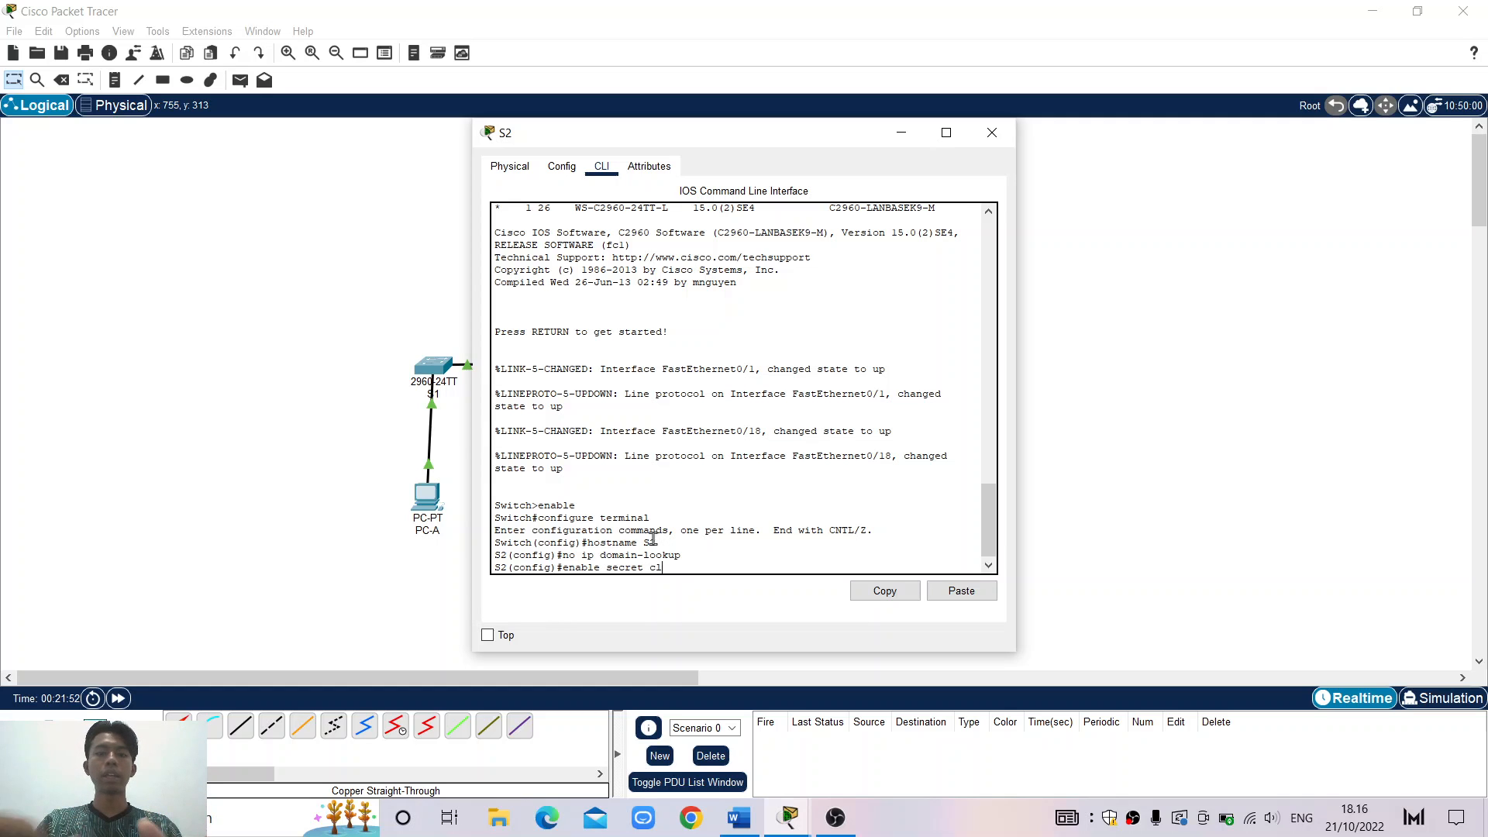
{"action": "type", "text": "ass"}
{"action": "key", "text": "Return"}
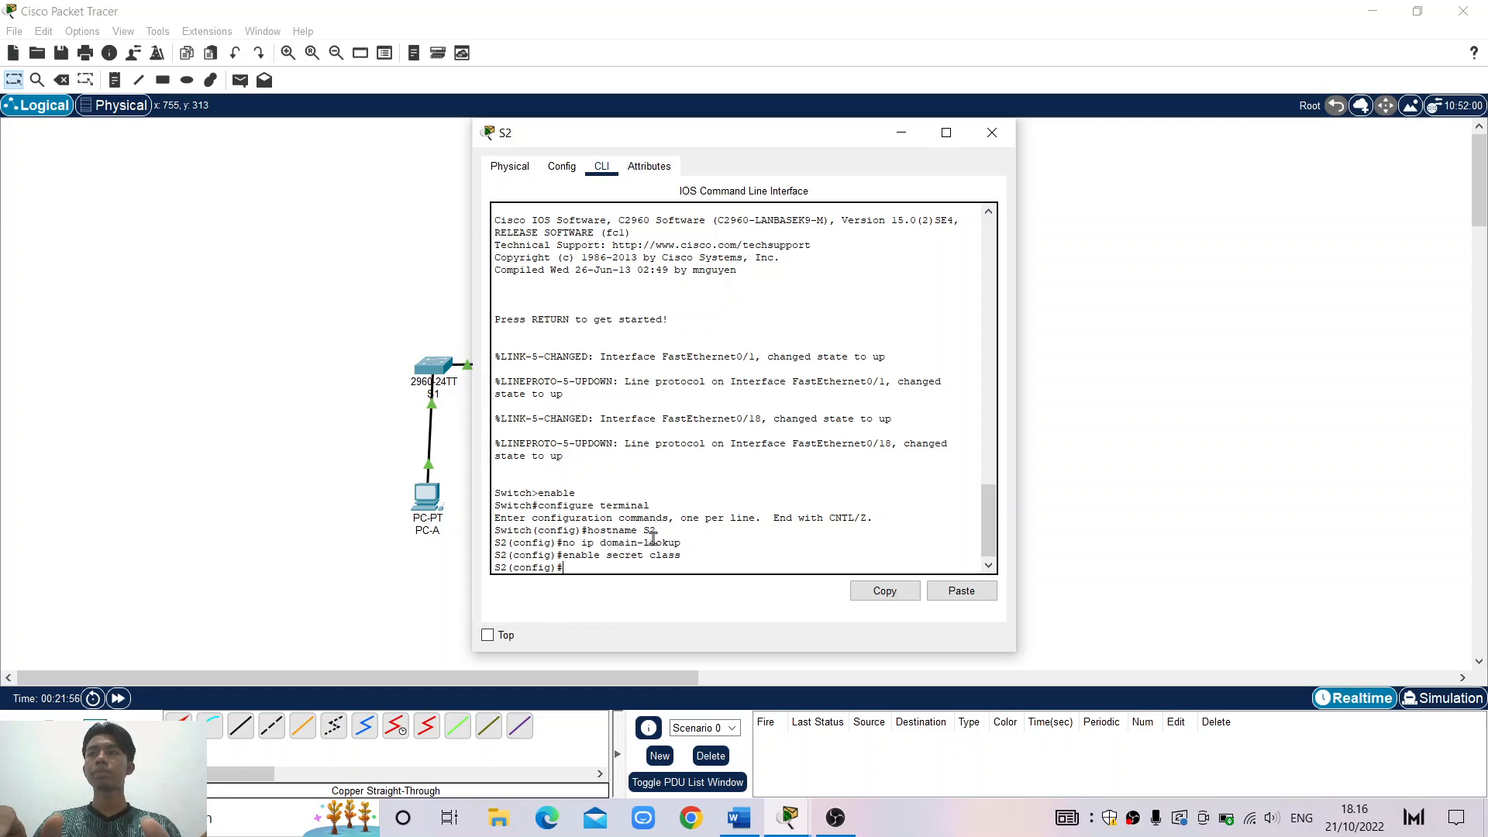
{"action": "type", "text": "line"}
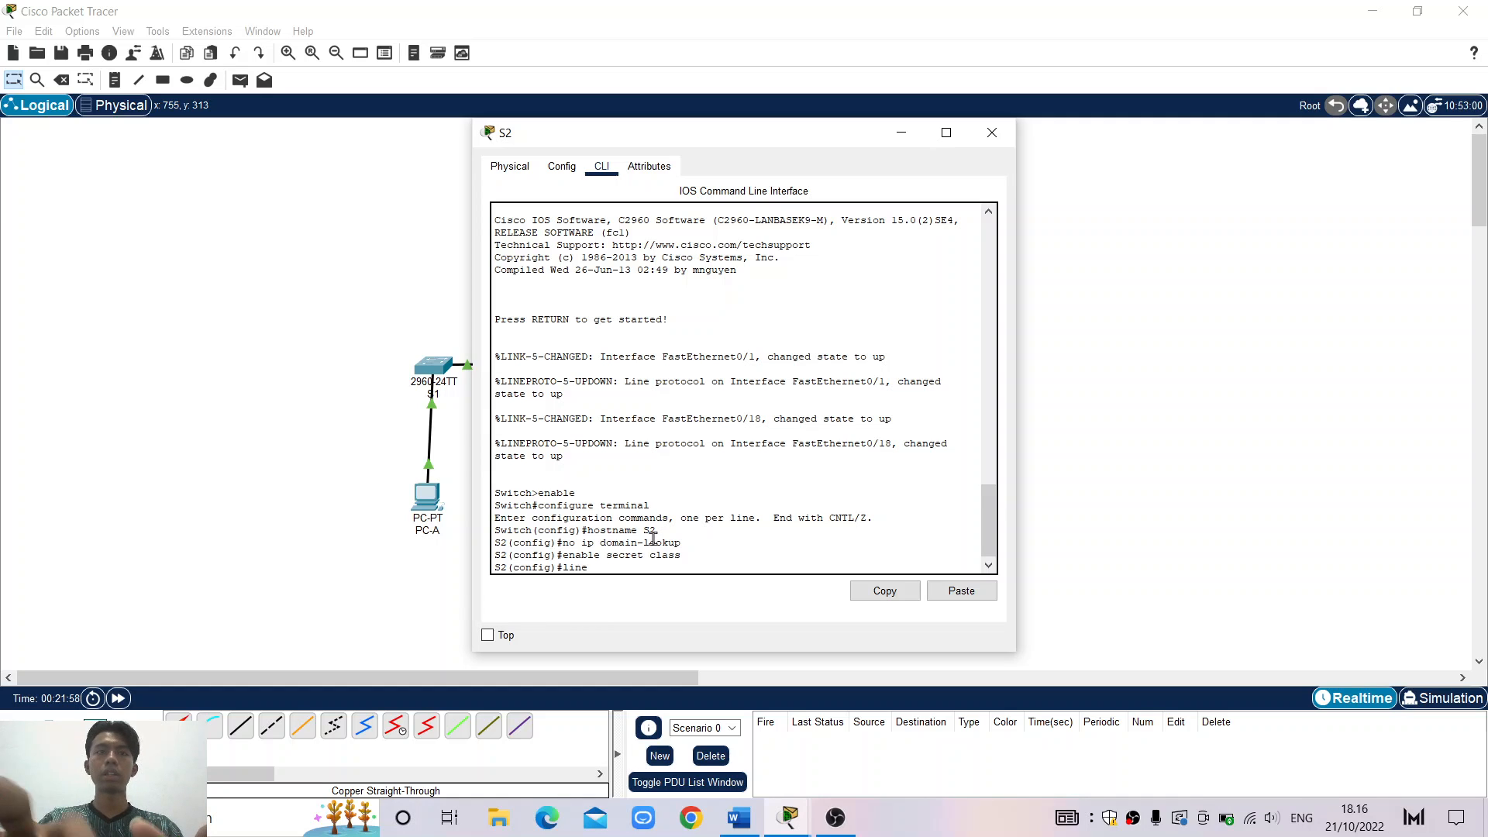
{"action": "type", "text": " con"}
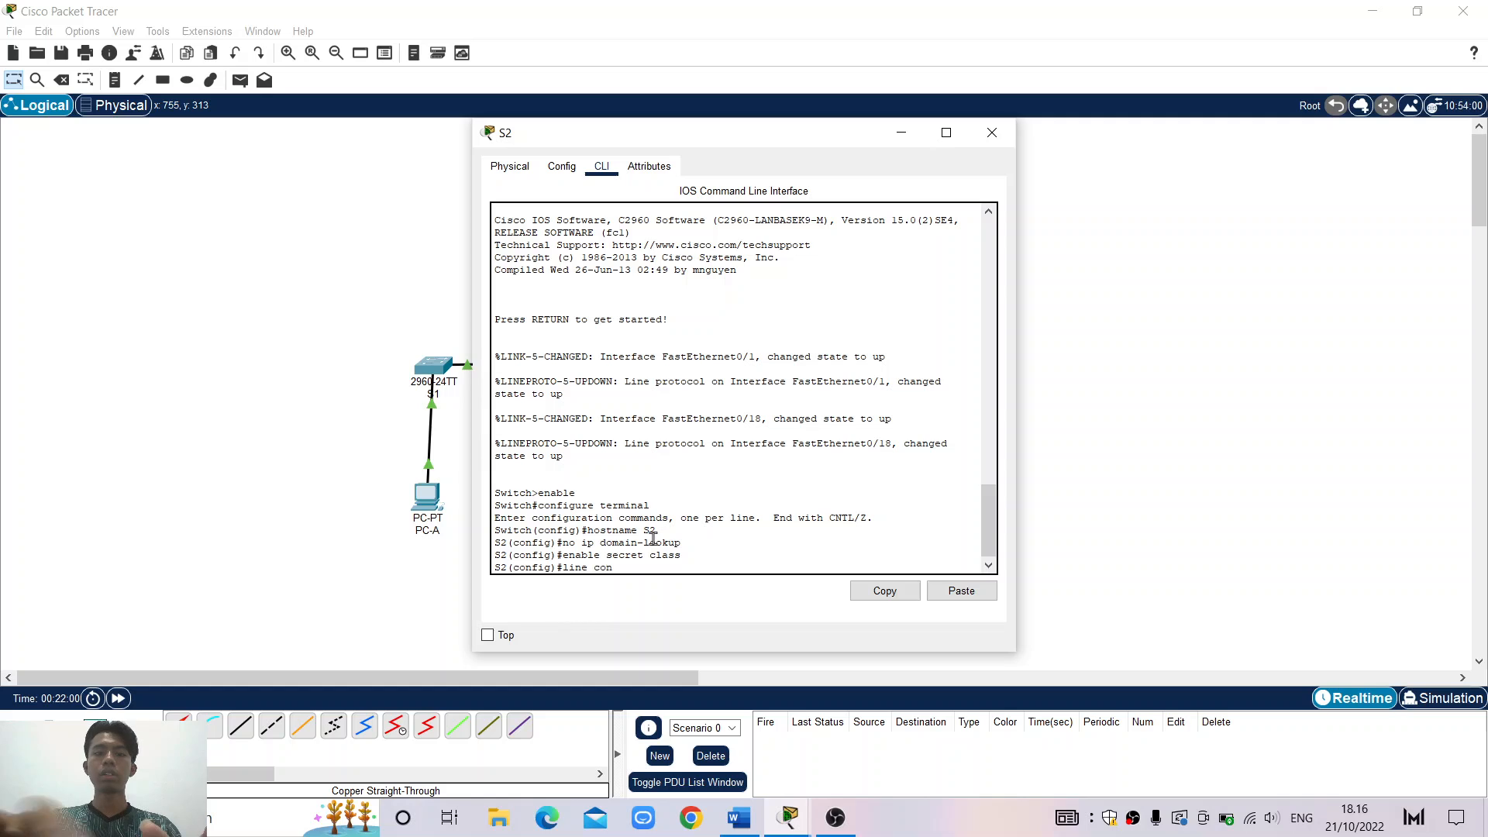
{"action": "type", "text": " 0"}
{"action": "key", "text": "Return"}
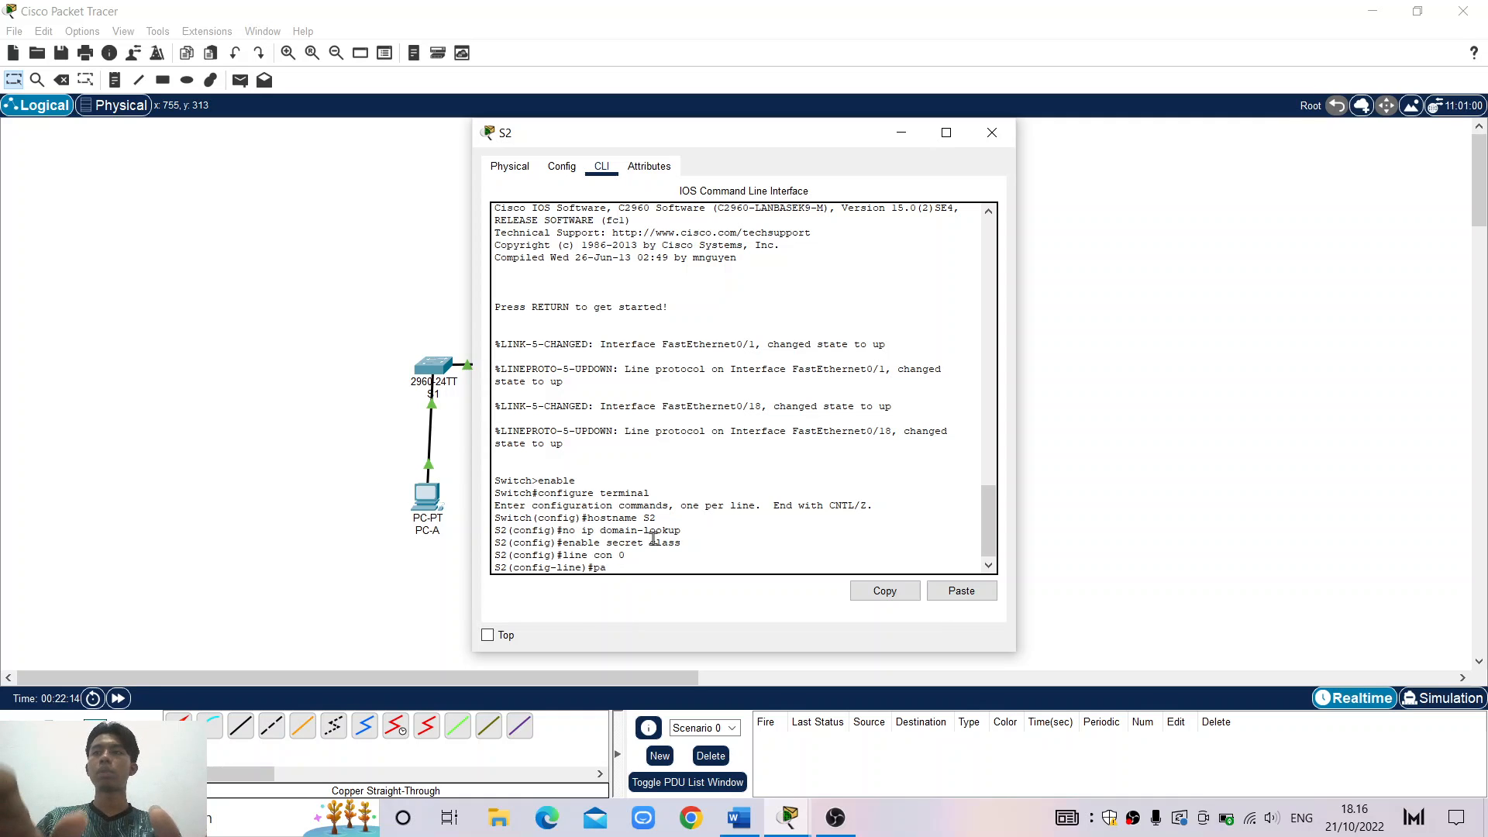
{"action": "type", "text": "ssword"}
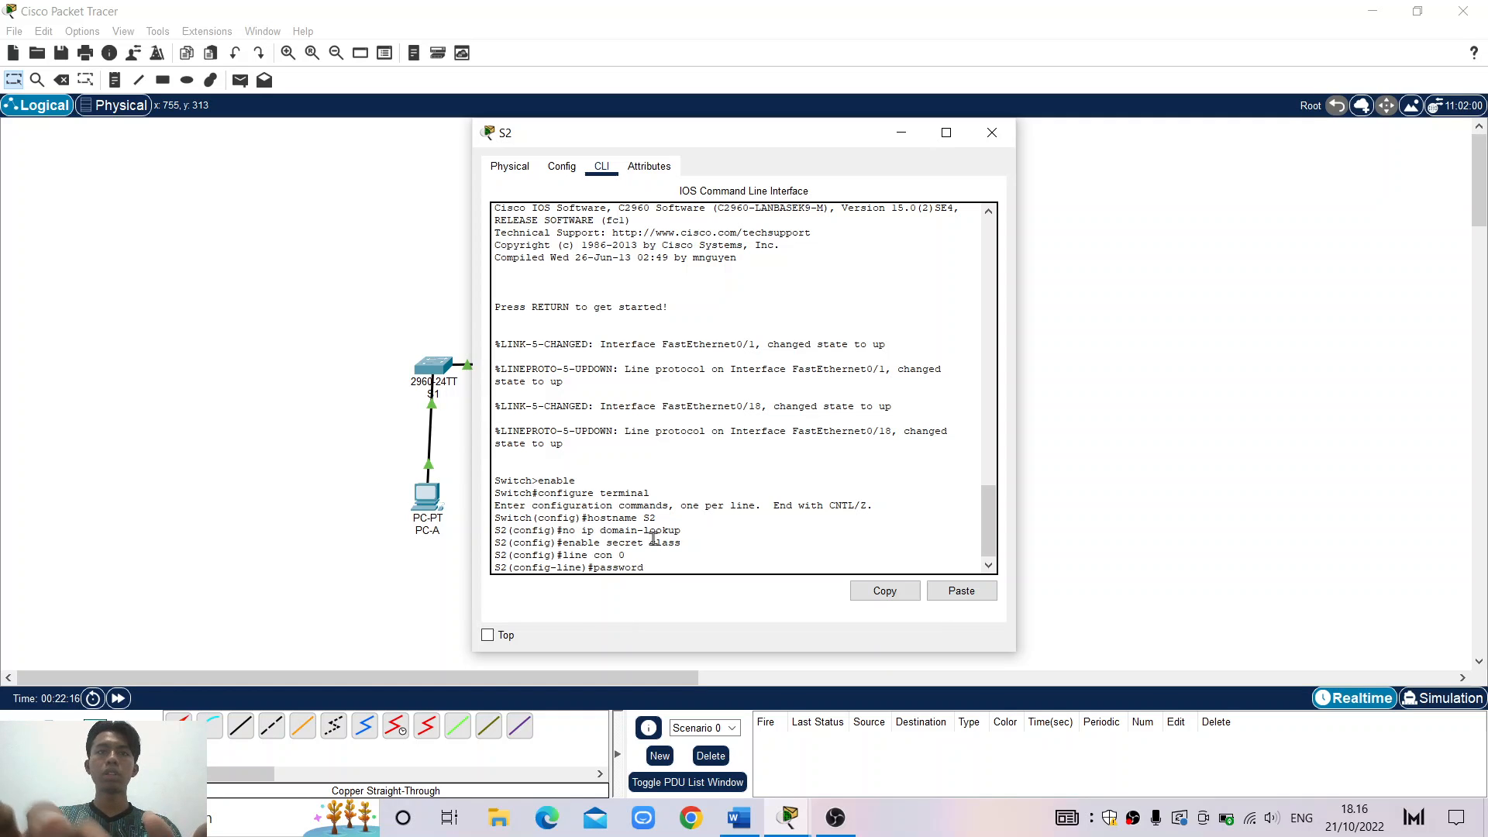
{"action": "type", "text": " cisco"}
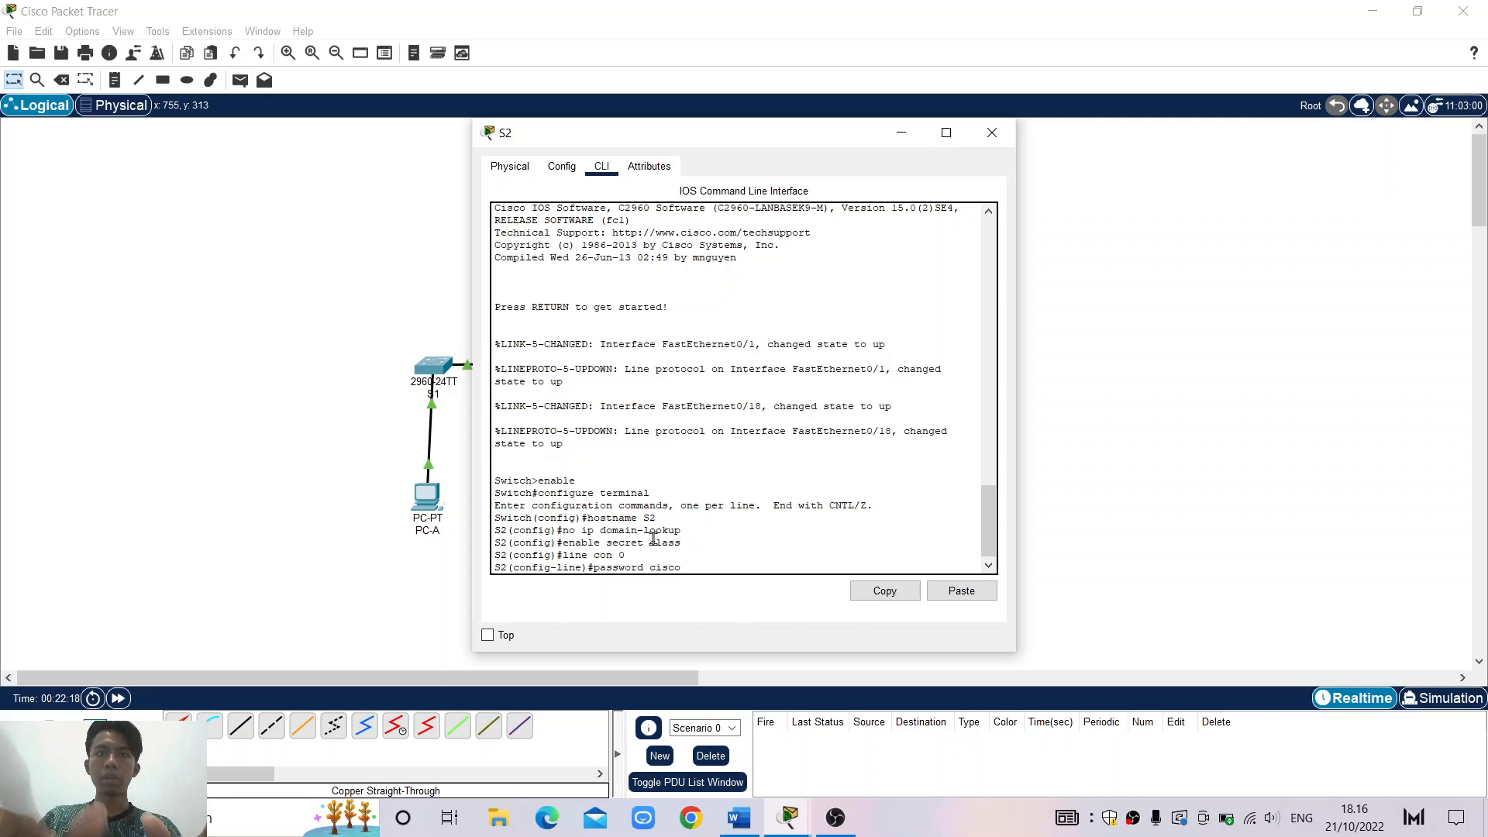
{"action": "key", "text": "Return"}
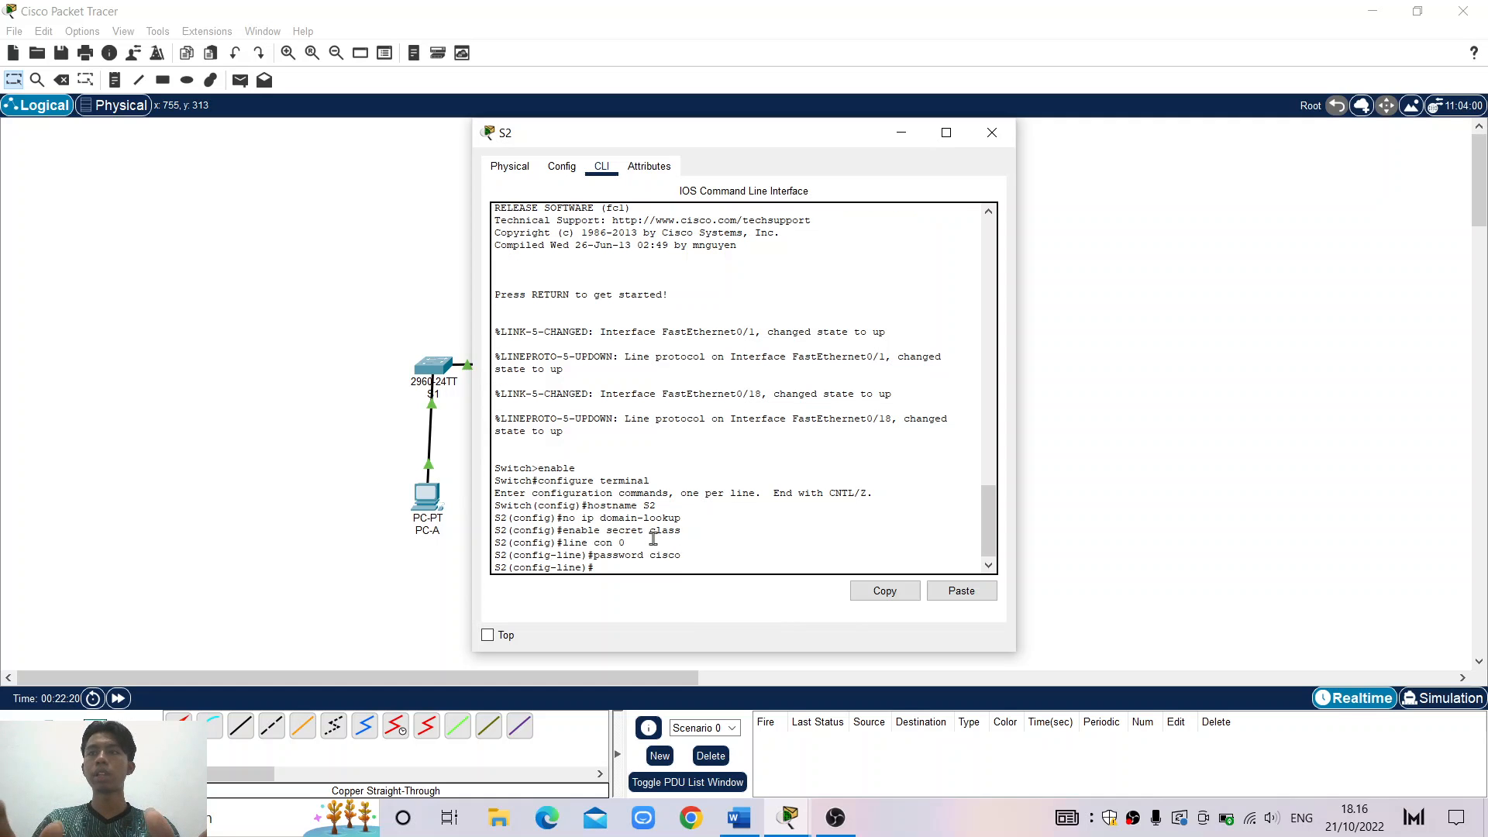
{"action": "type", "text": "login"}
{"action": "key", "text": "Return"}
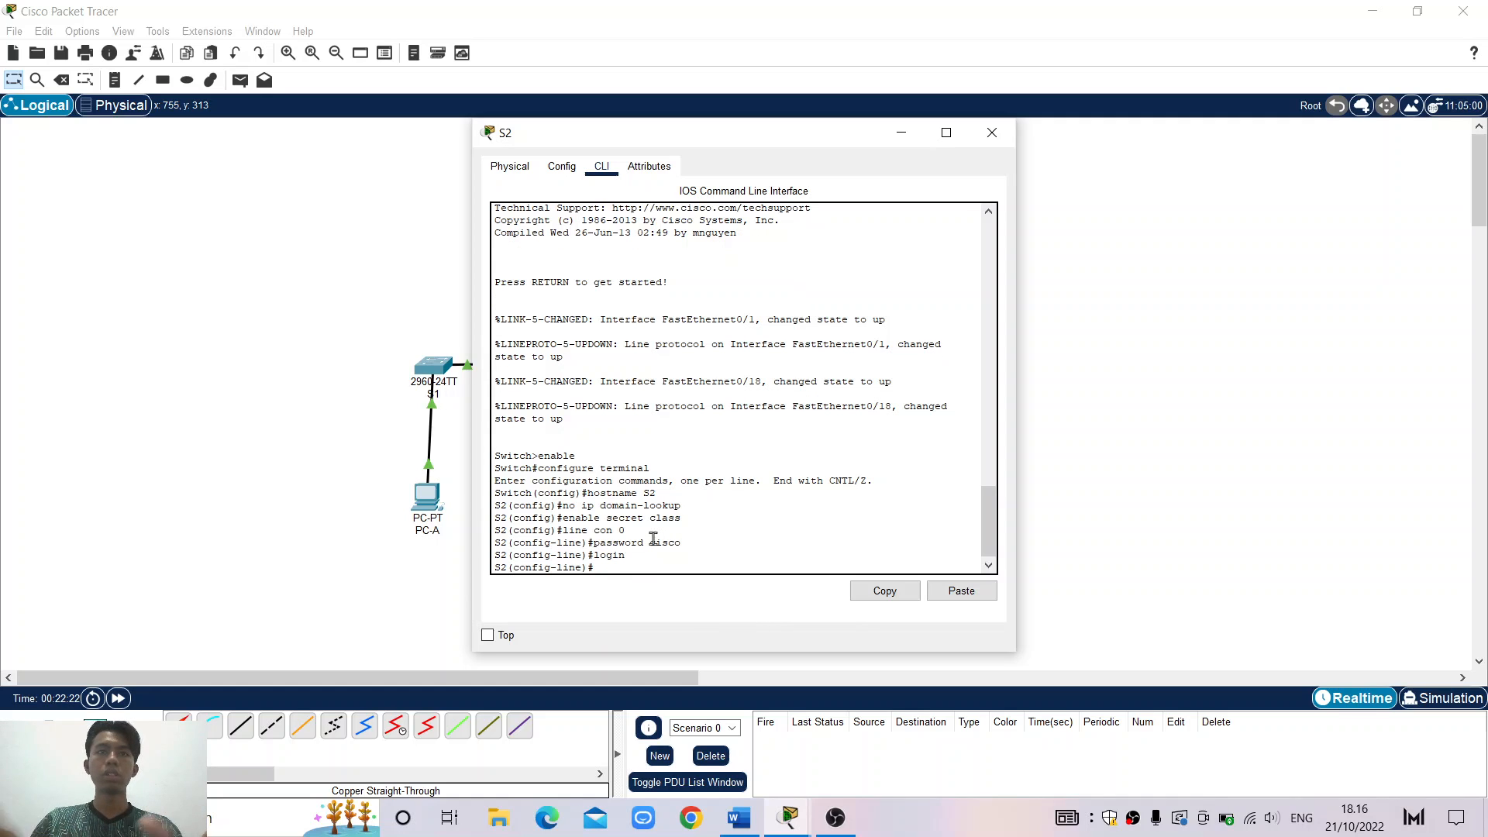
{"action": "type", "text": "exit"}
{"action": "key", "text": "Return"}
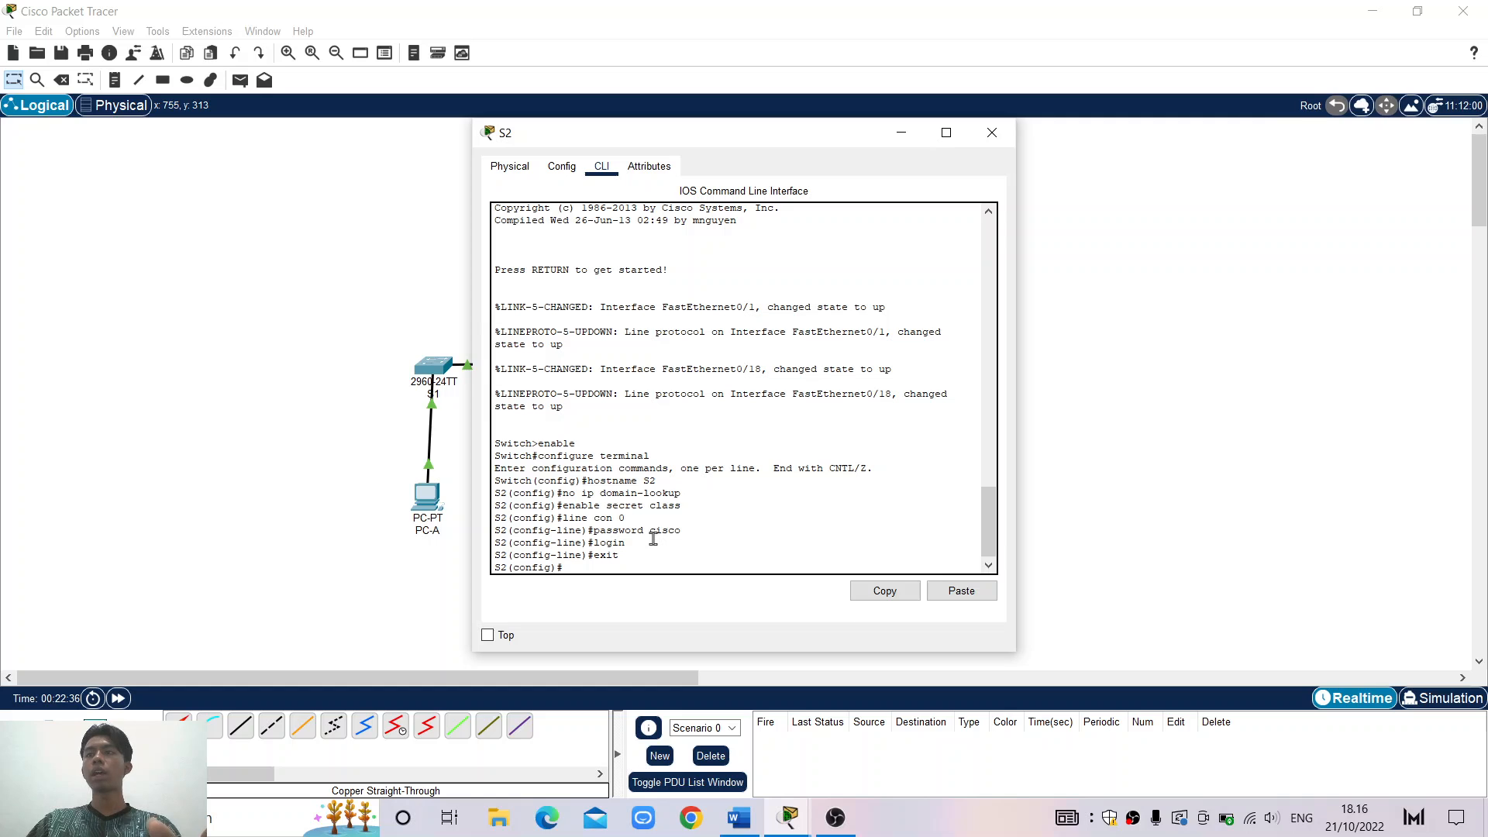
Under interface vlan 1, assign IP address 192.168.1.2 with mask 255.255.255.0
{"action": "type", "text": "nterface"}
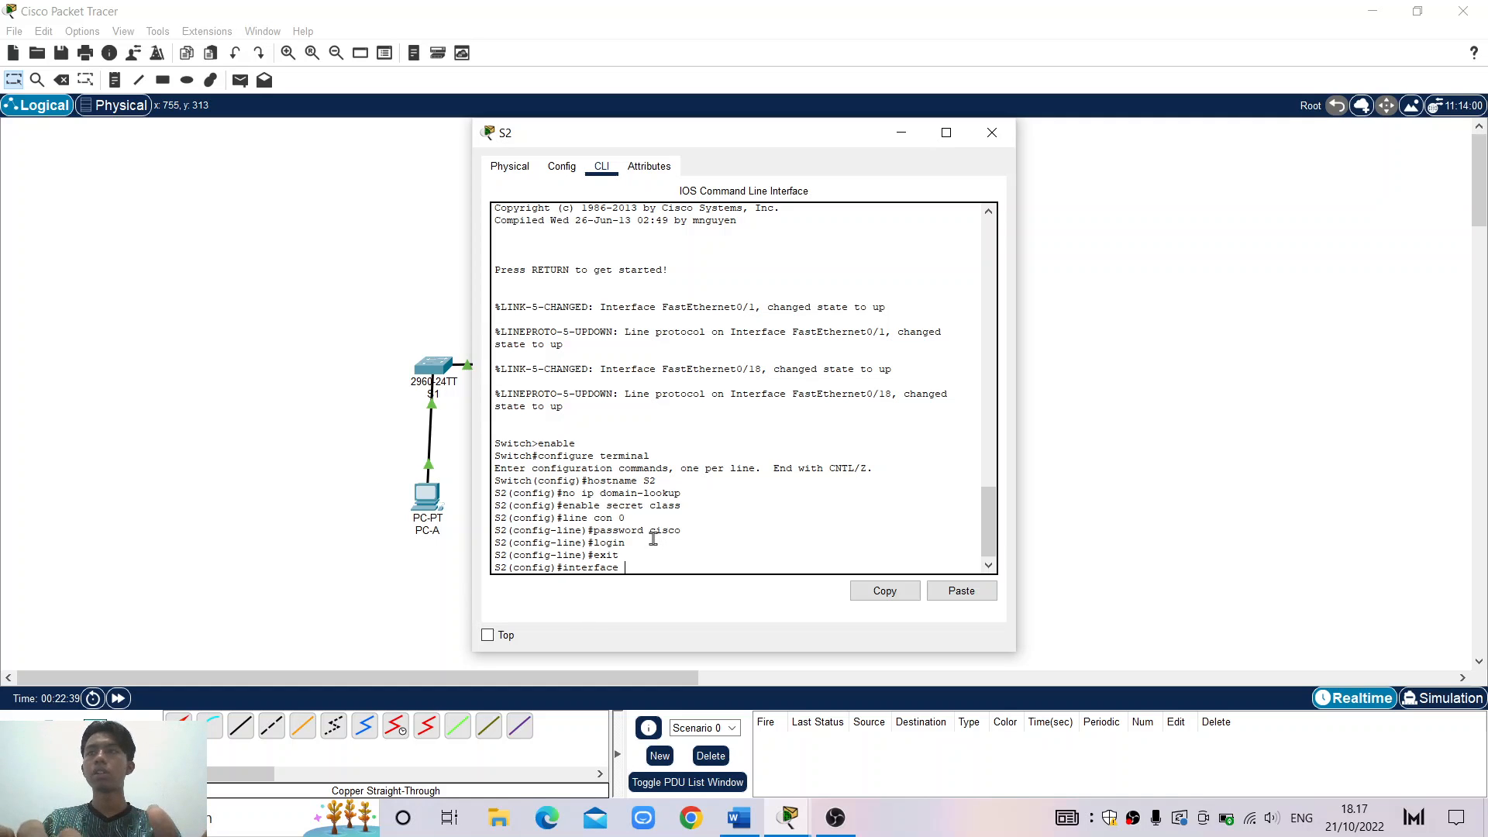
{"action": "type", "text": " vlan 1"}
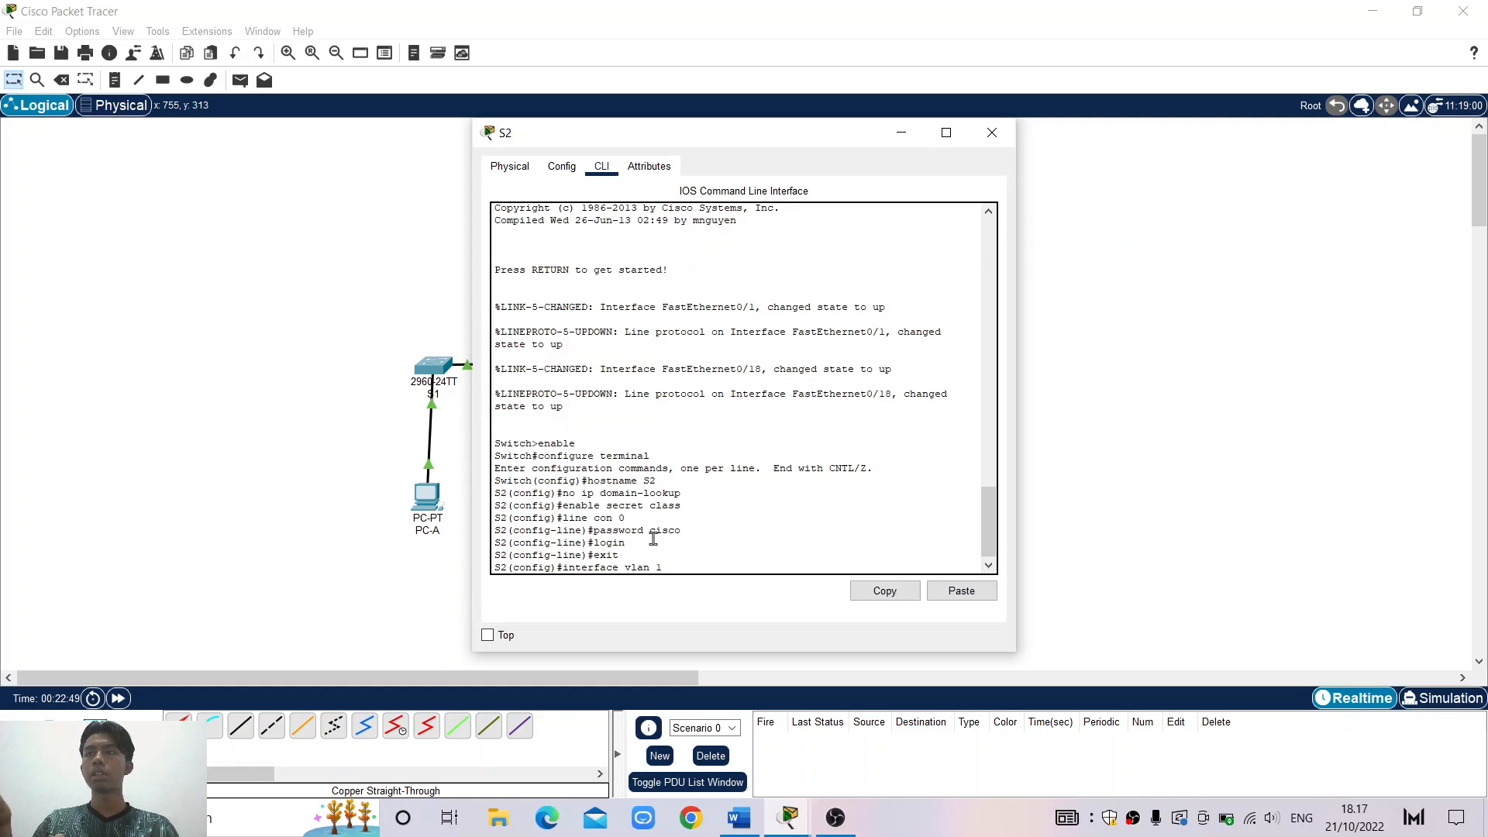
{"action": "key", "text": "Return"}
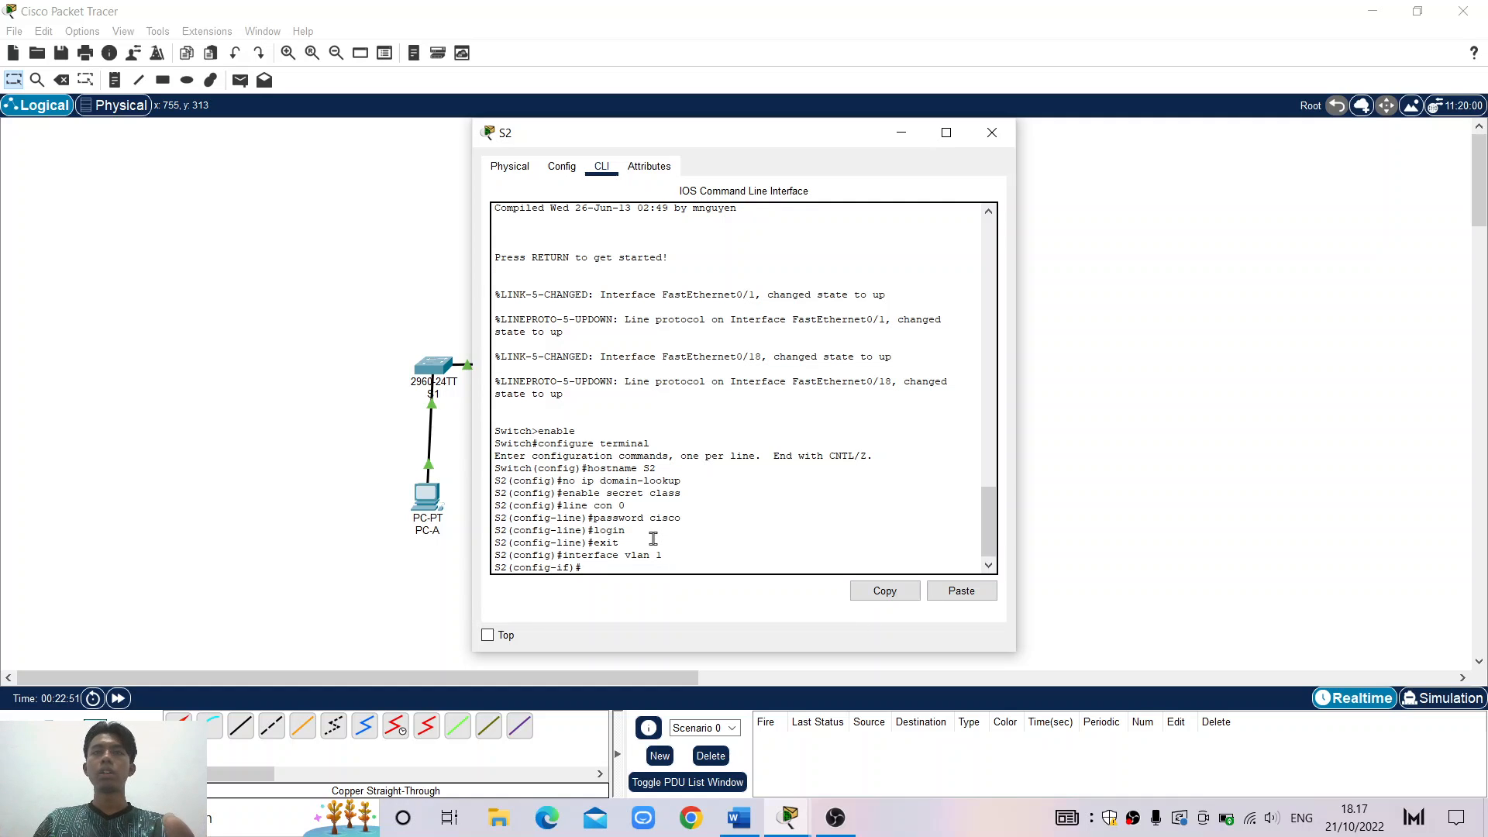
{"action": "type", "text": "ip"}
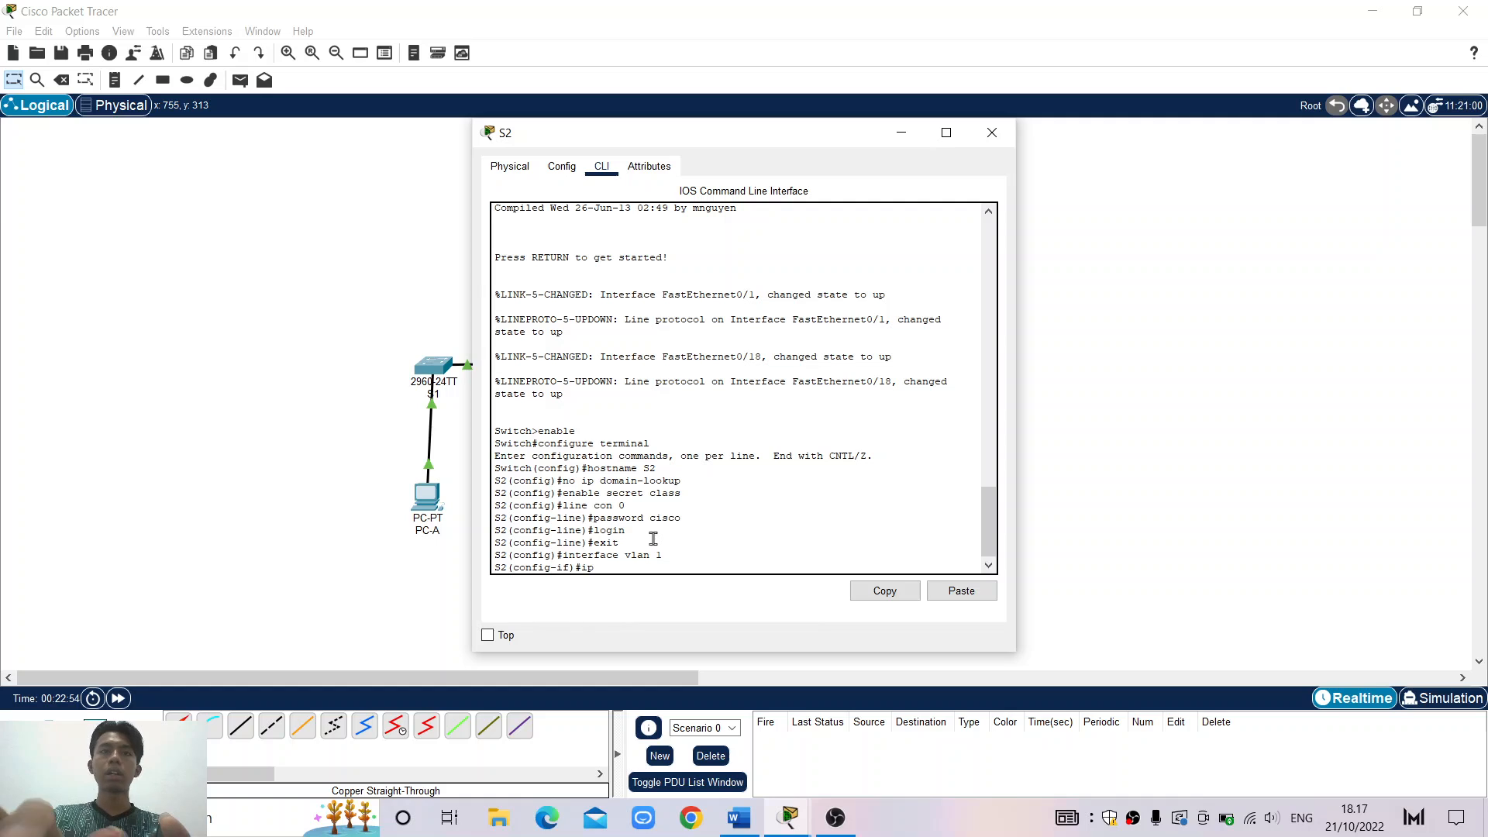
{"action": "type", "text": " adrr"}
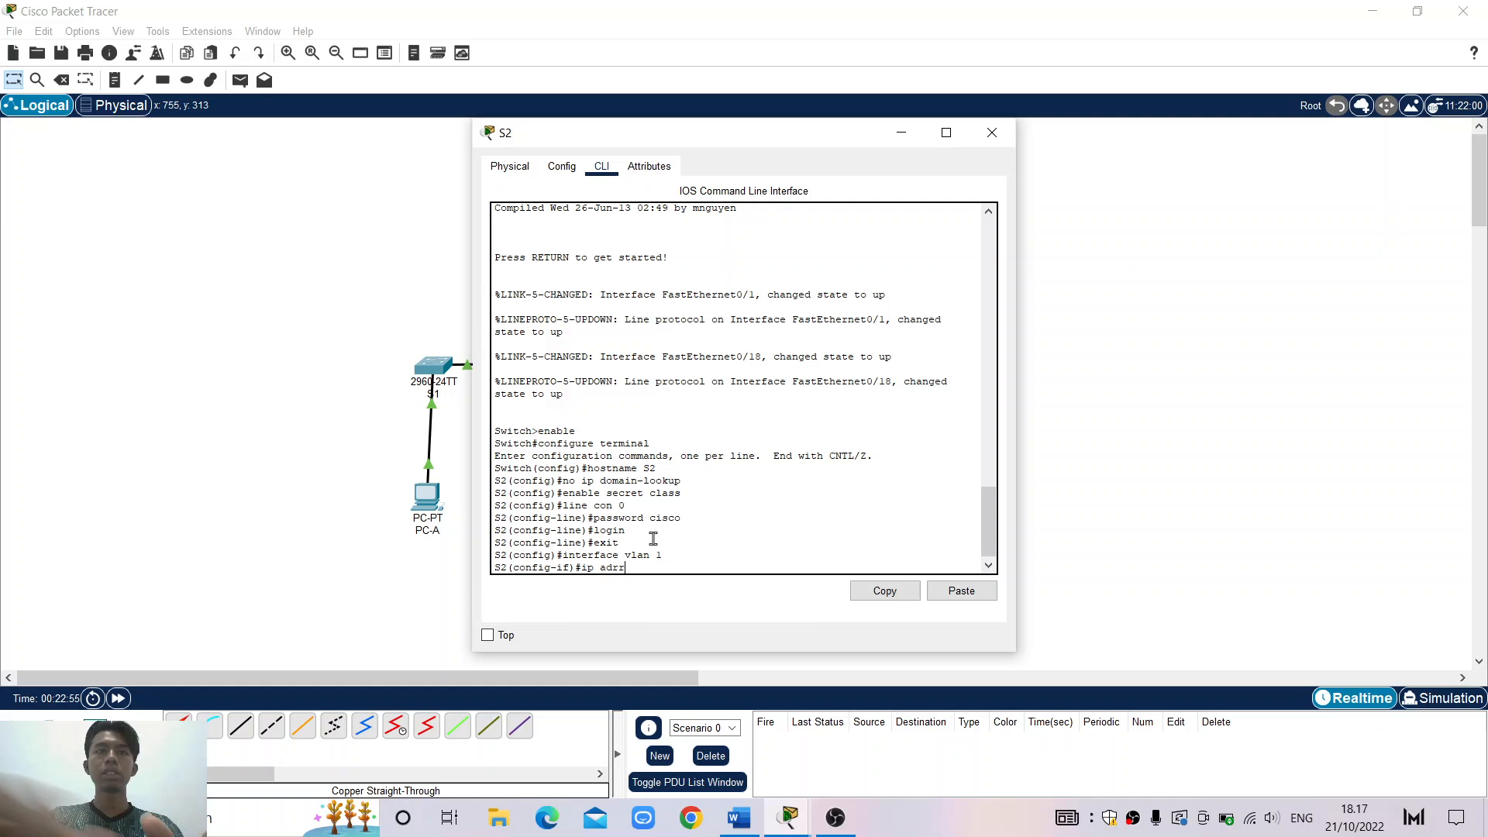
{"action": "key", "text": "BackSpace"}
{"action": "key", "text": "BackSpace"}
{"action": "type", "text": "dre"}
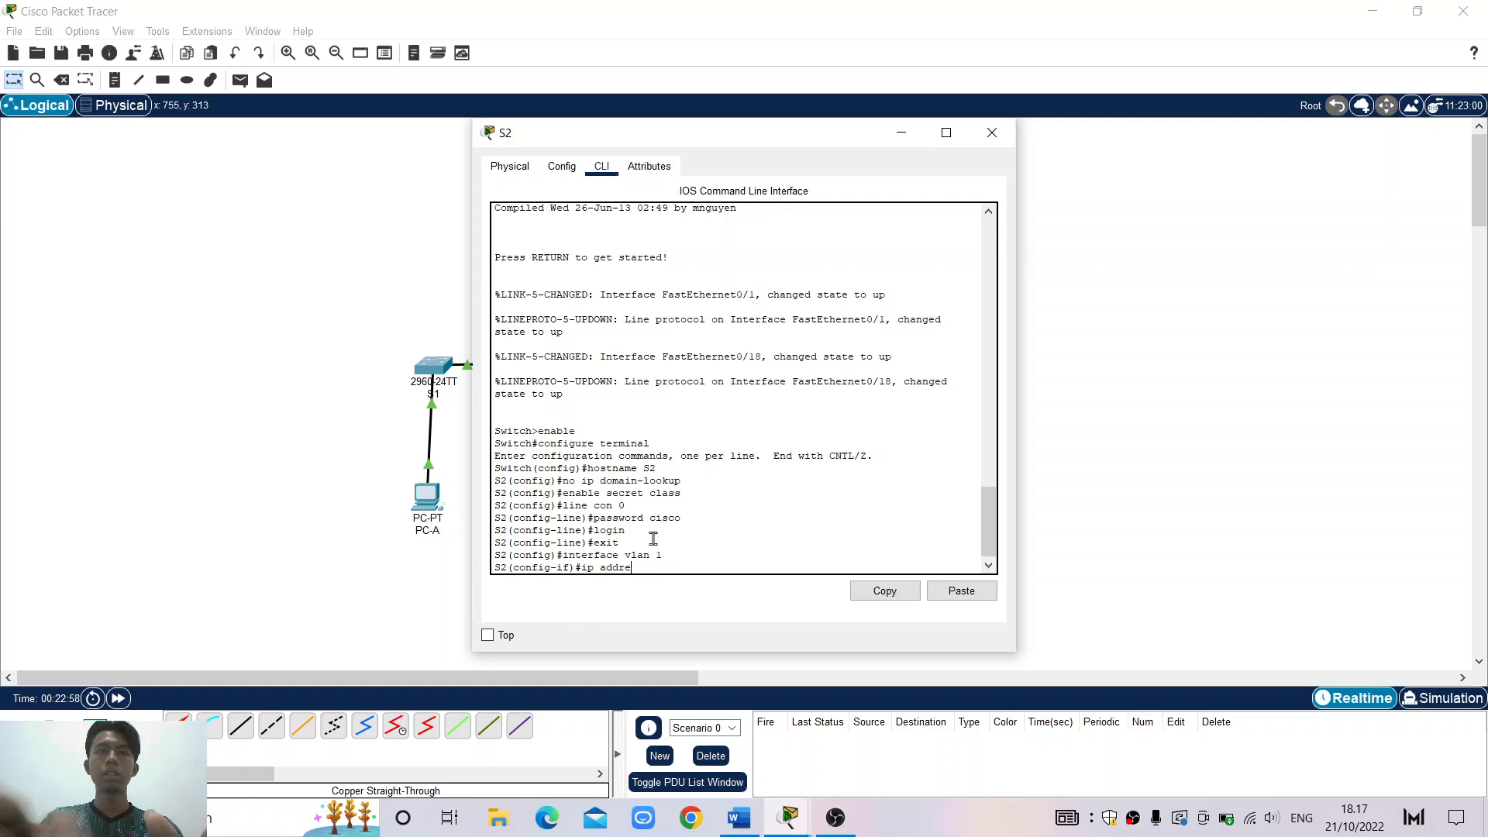
{"action": "type", "text": "ss"}
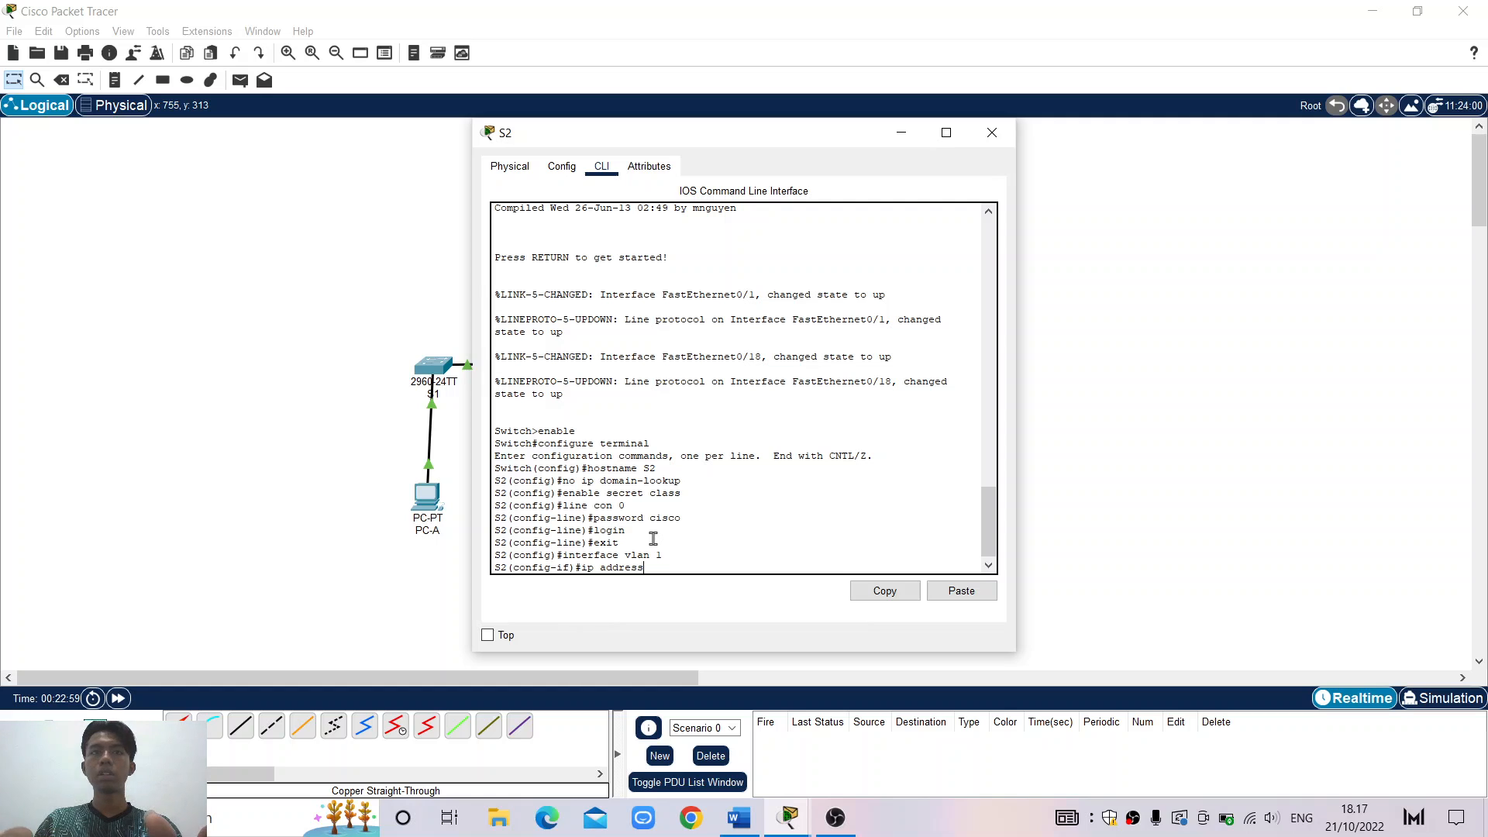
{"action": "type", "text": " 1"}
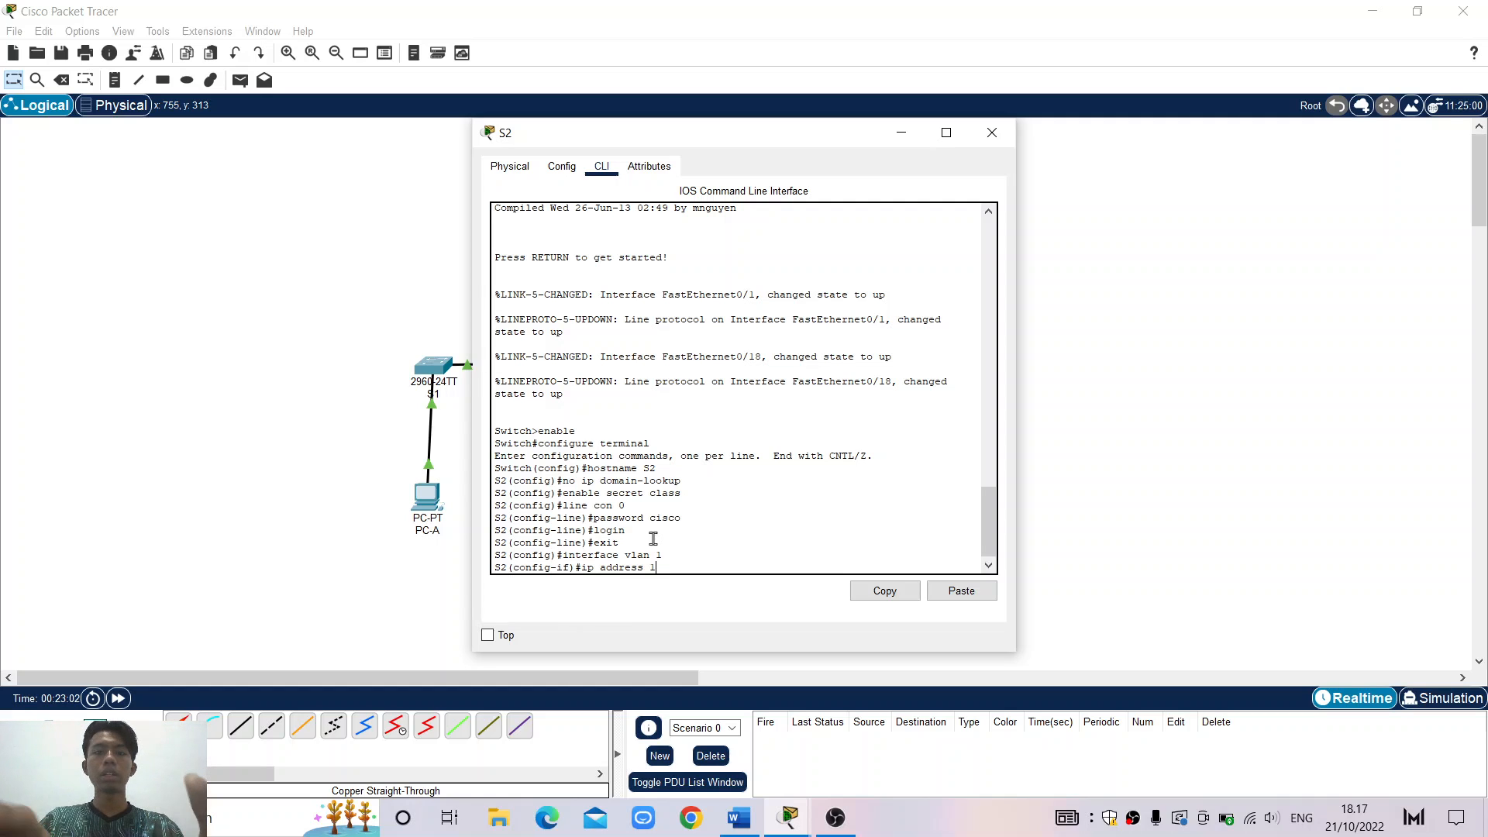
{"action": "type", "text": "92.q"}
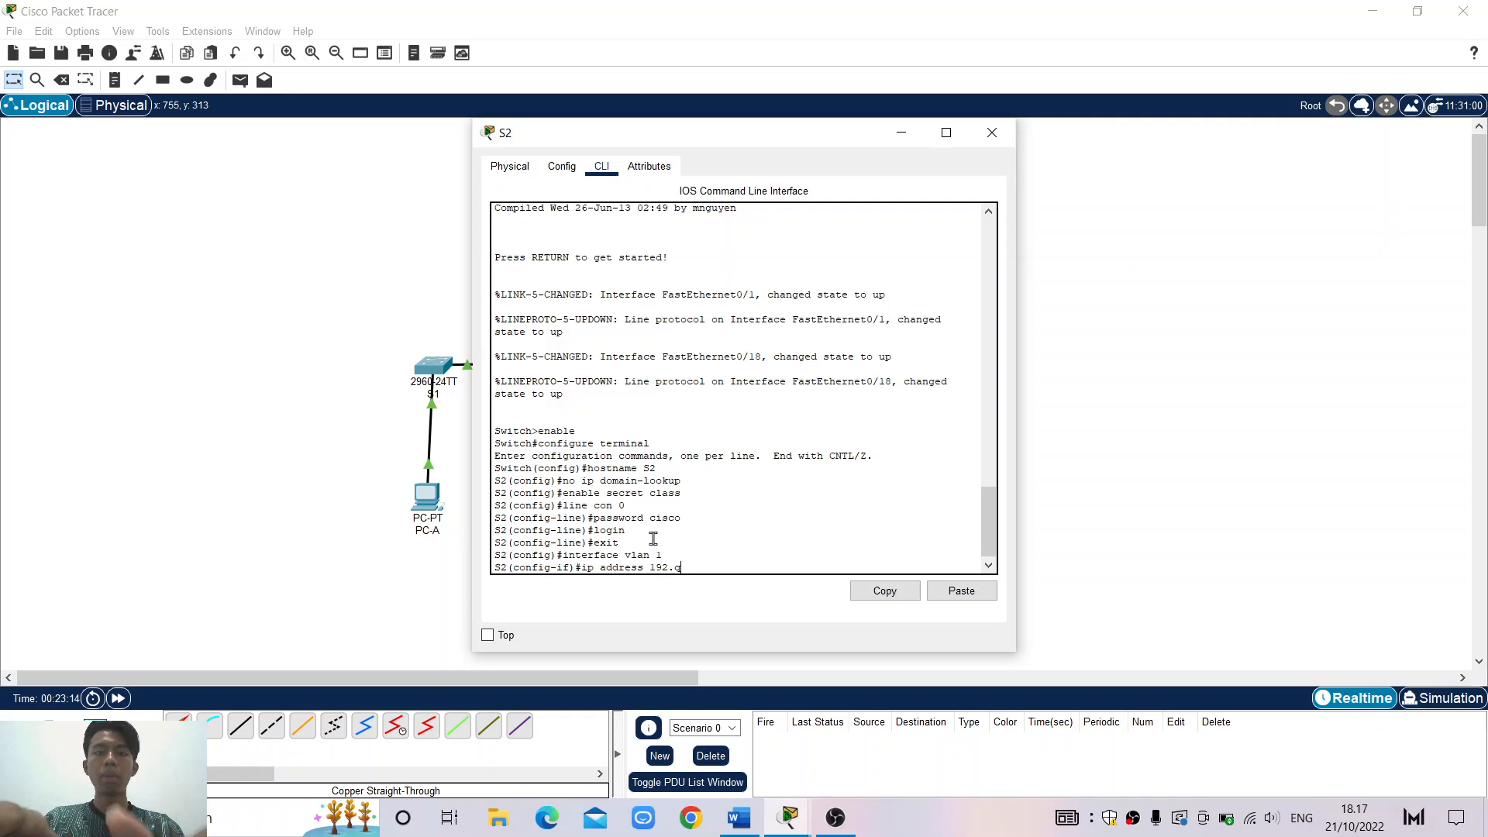
{"action": "type", "text": "2"}
{"action": "key", "text": "BackSpace"}
{"action": "key", "text": "BackSpace"}
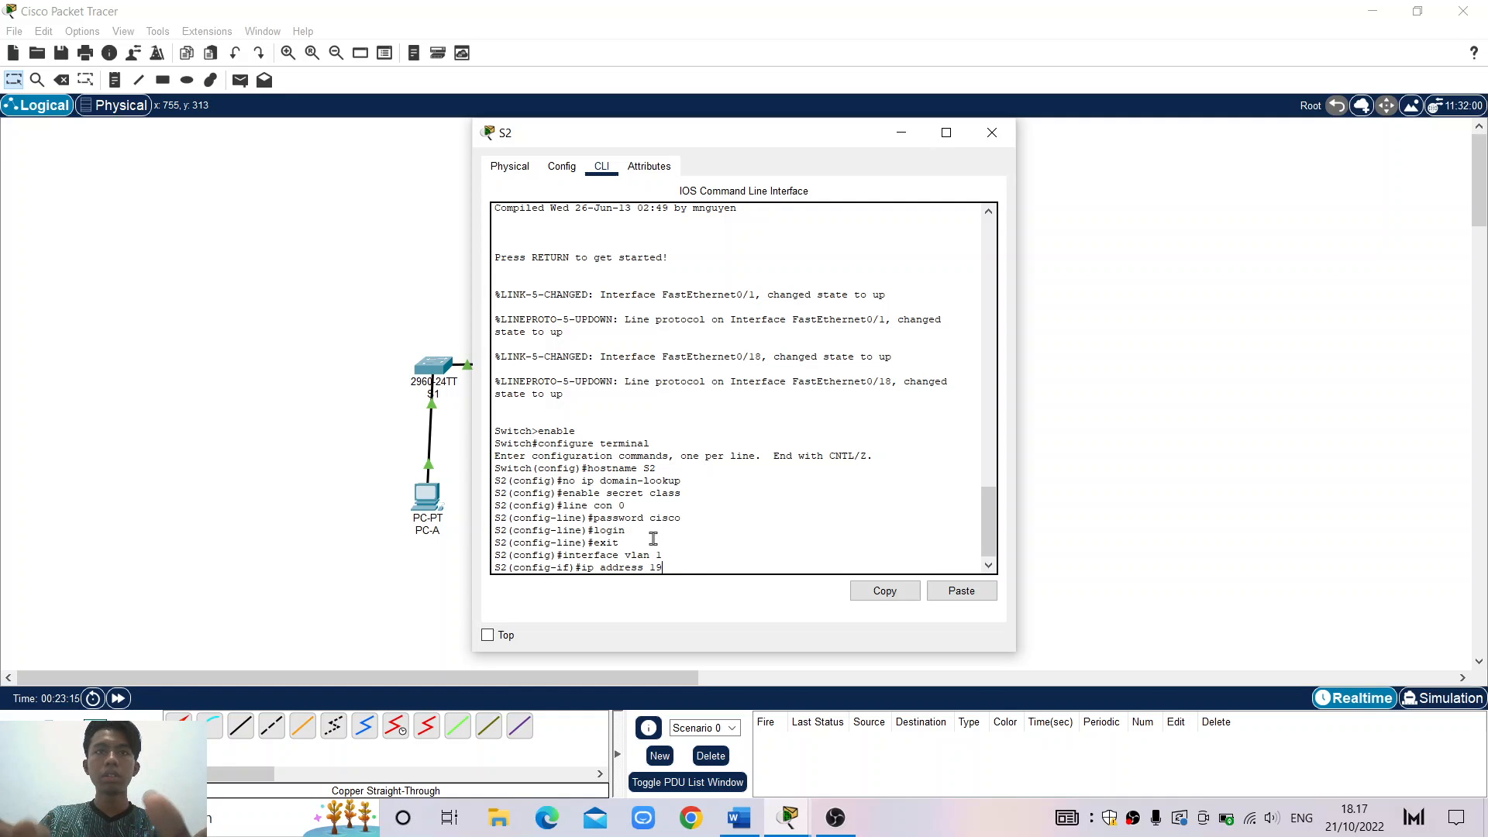
{"action": "type", "text": "2.1"}
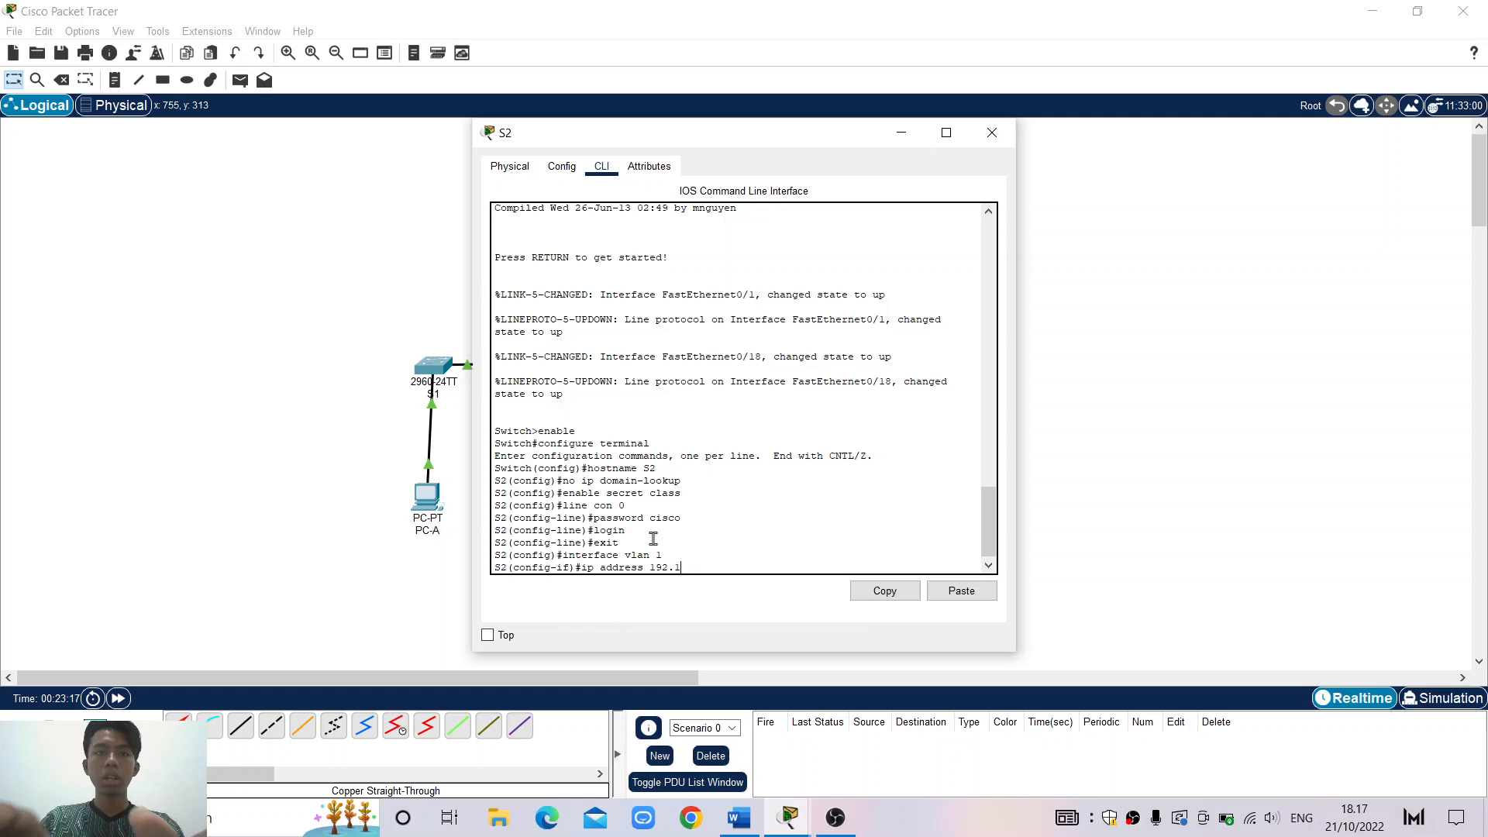
{"action": "type", "text": "68.1"}
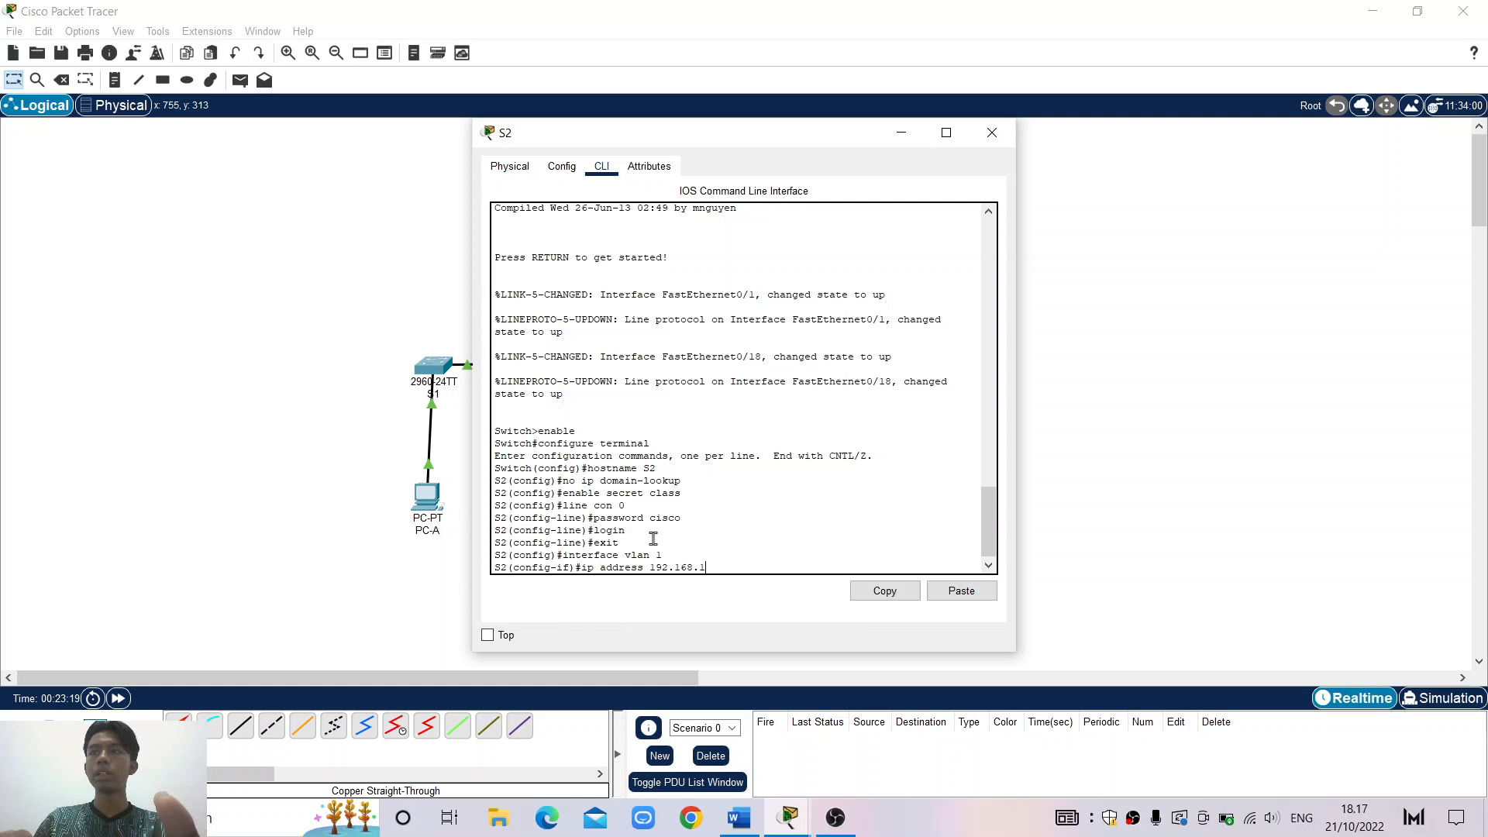
{"action": "type", "text": ".2"}
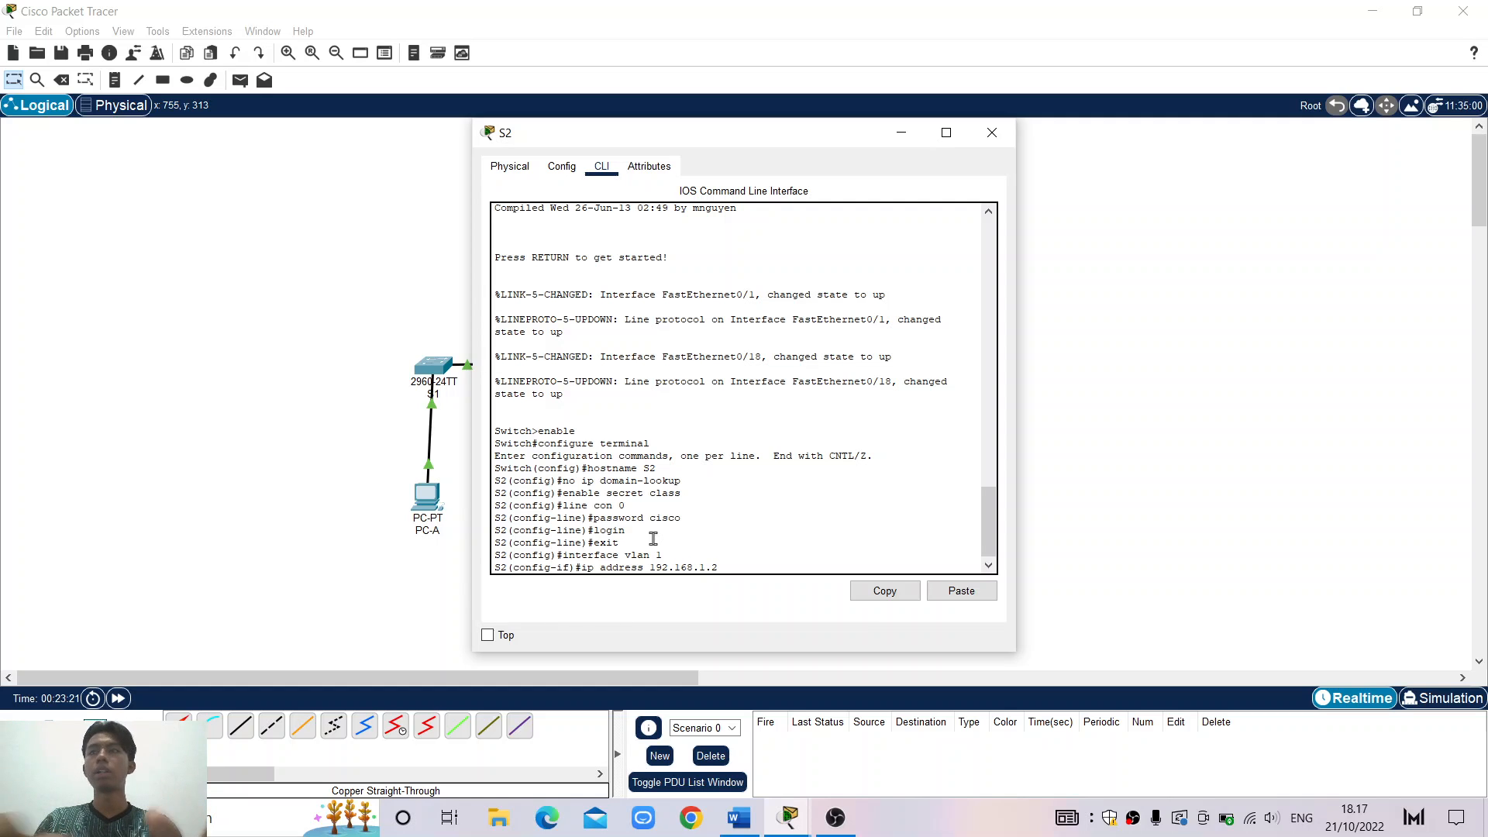
{"action": "type", "text": " 2555"}
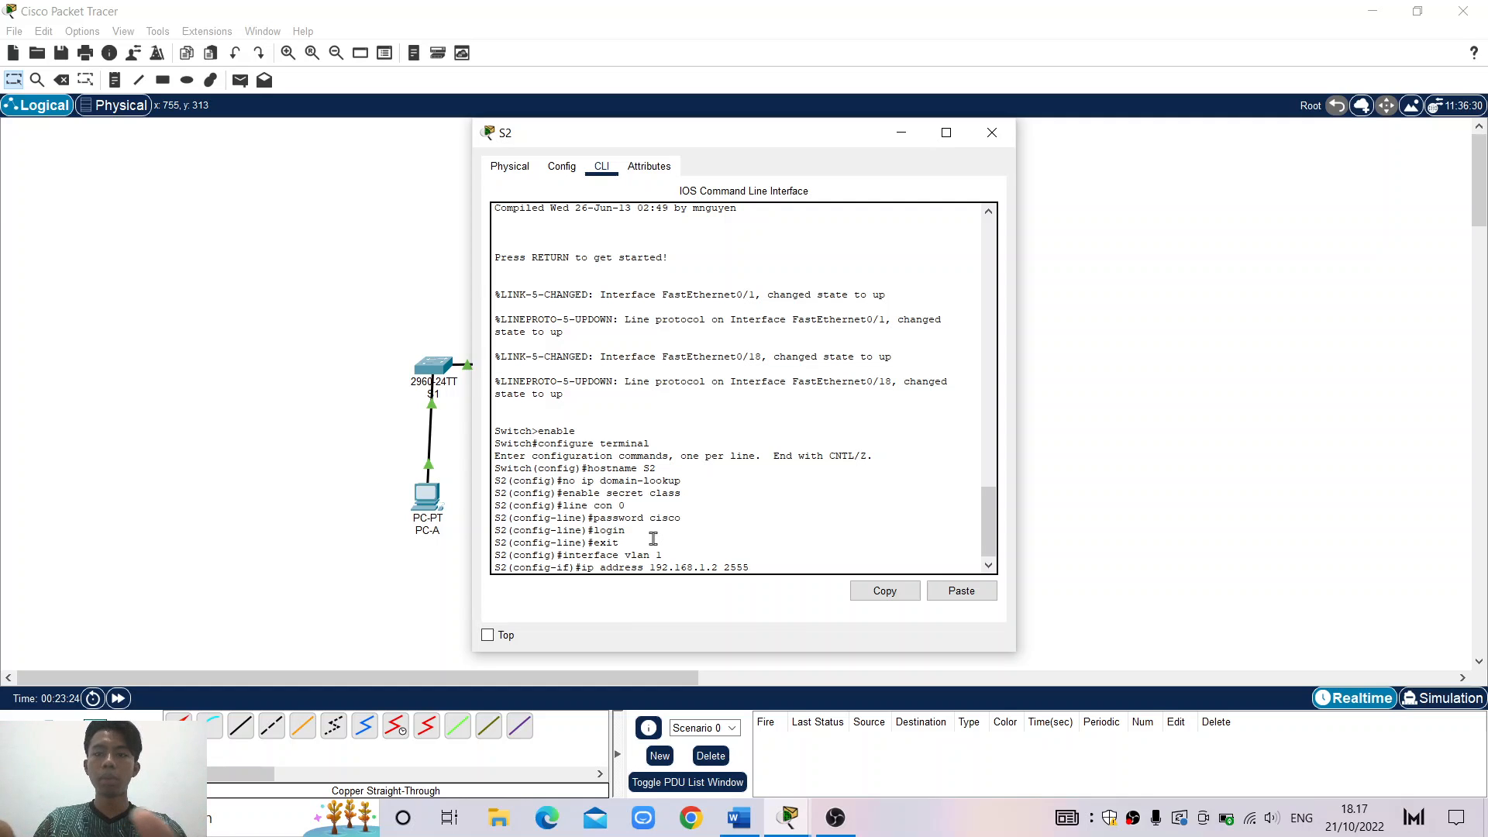
{"action": "key", "text": "BackSpace"}
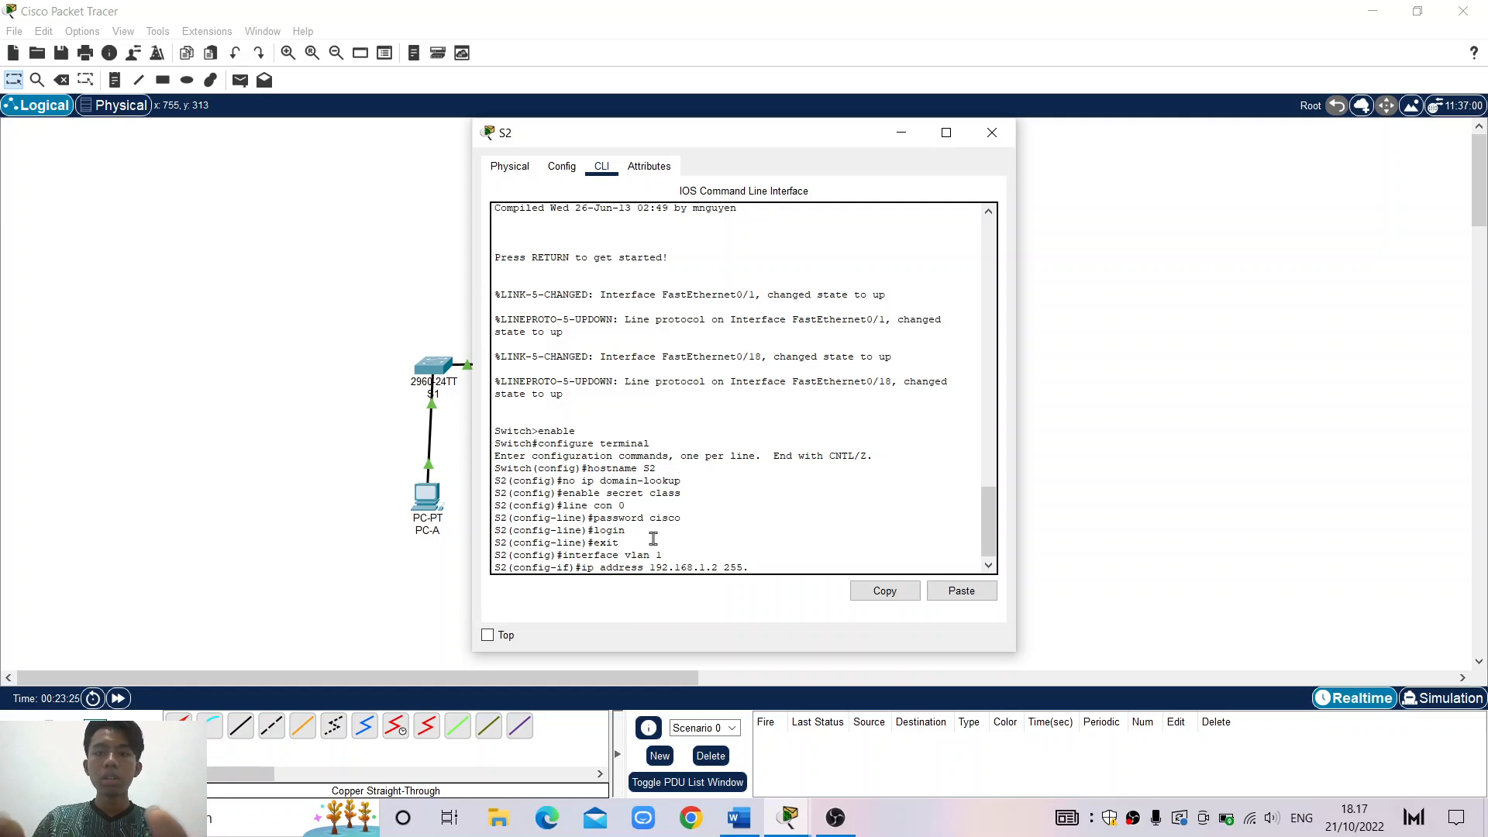
{"action": "type", "text": ".255.255"}
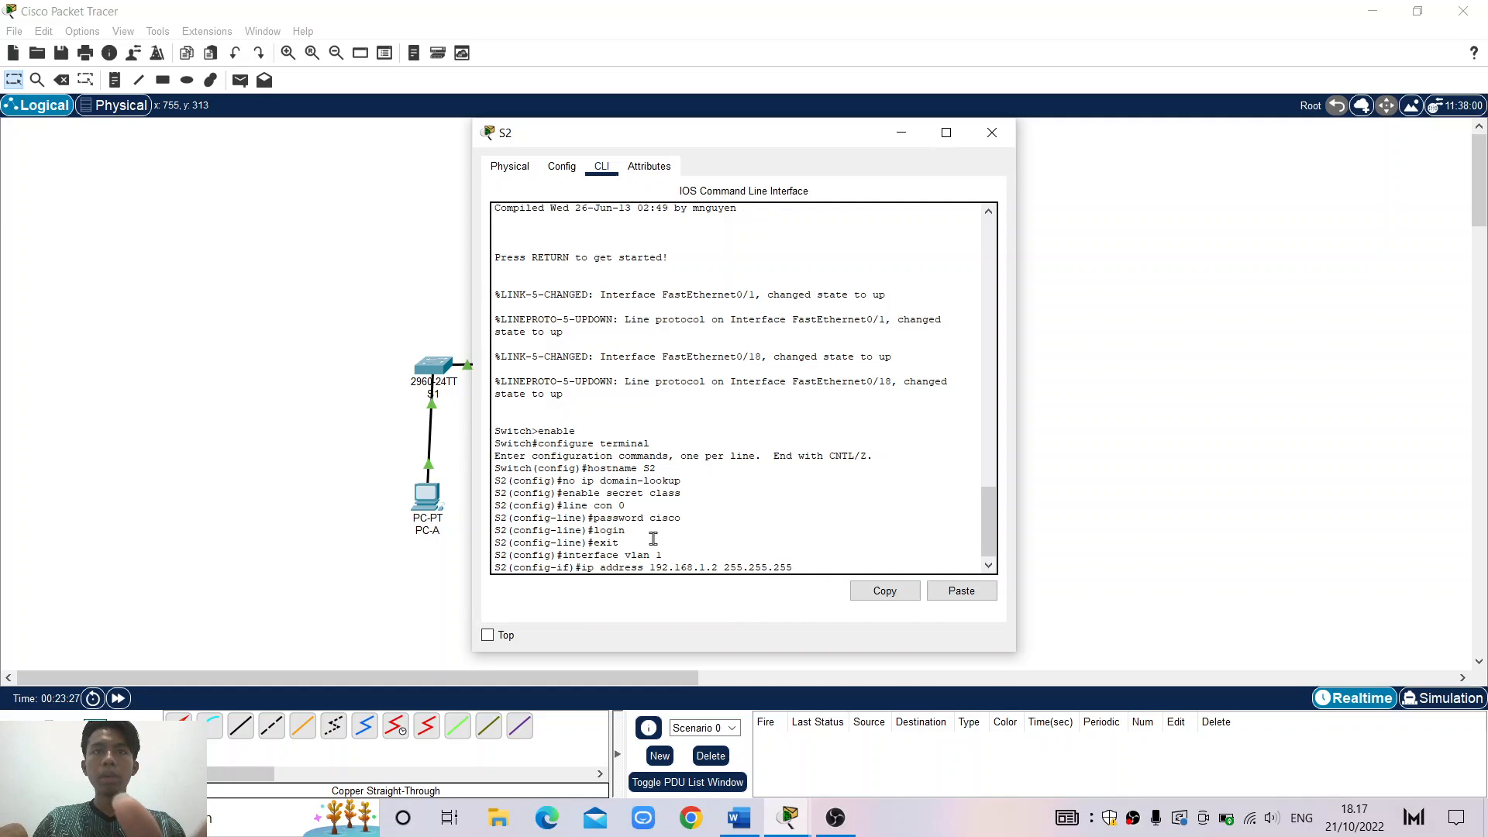
{"action": "type", "text": ".0"}
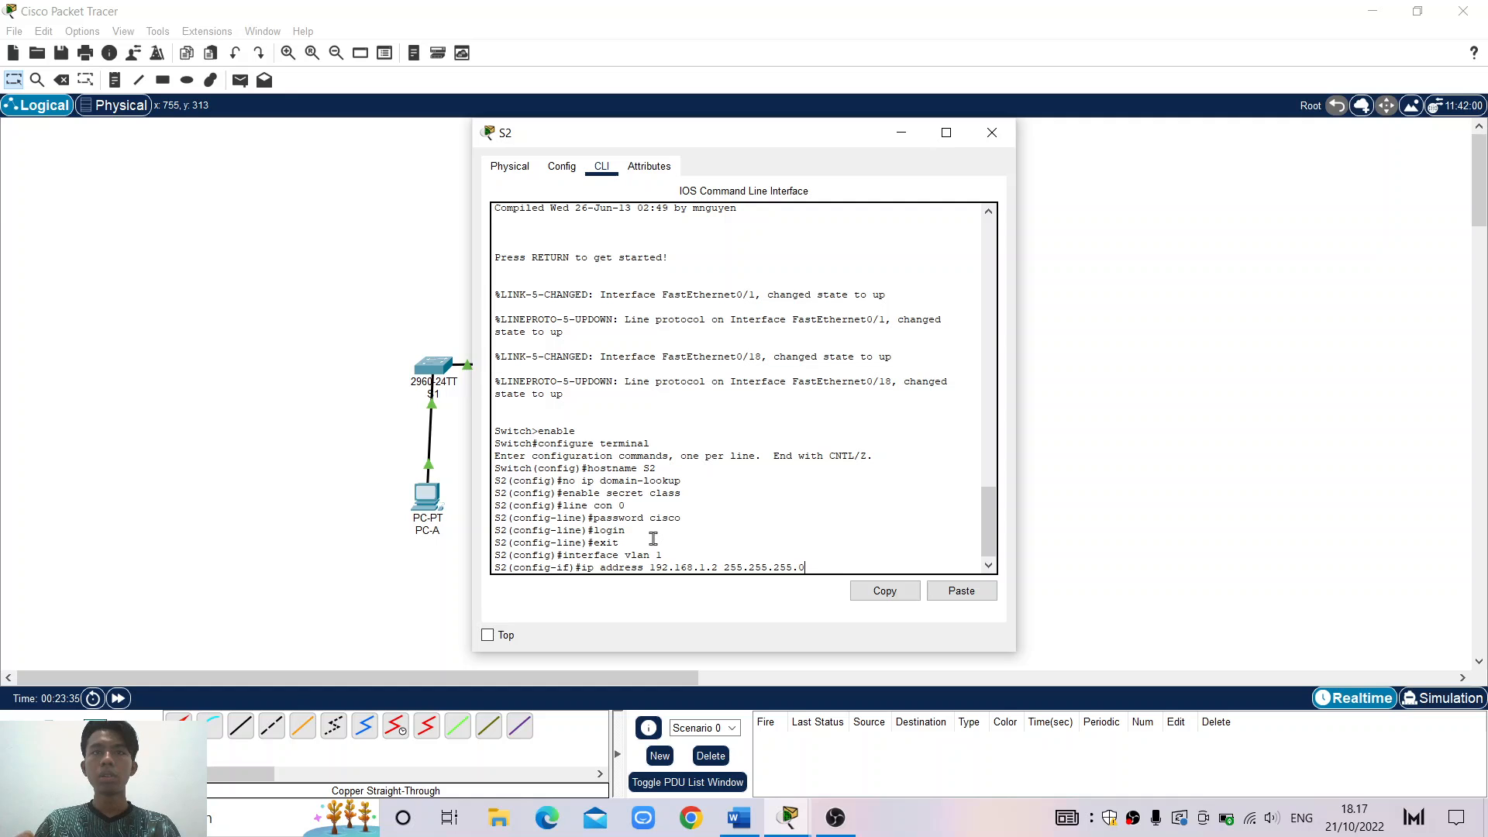
{"action": "key", "text": "Return"}
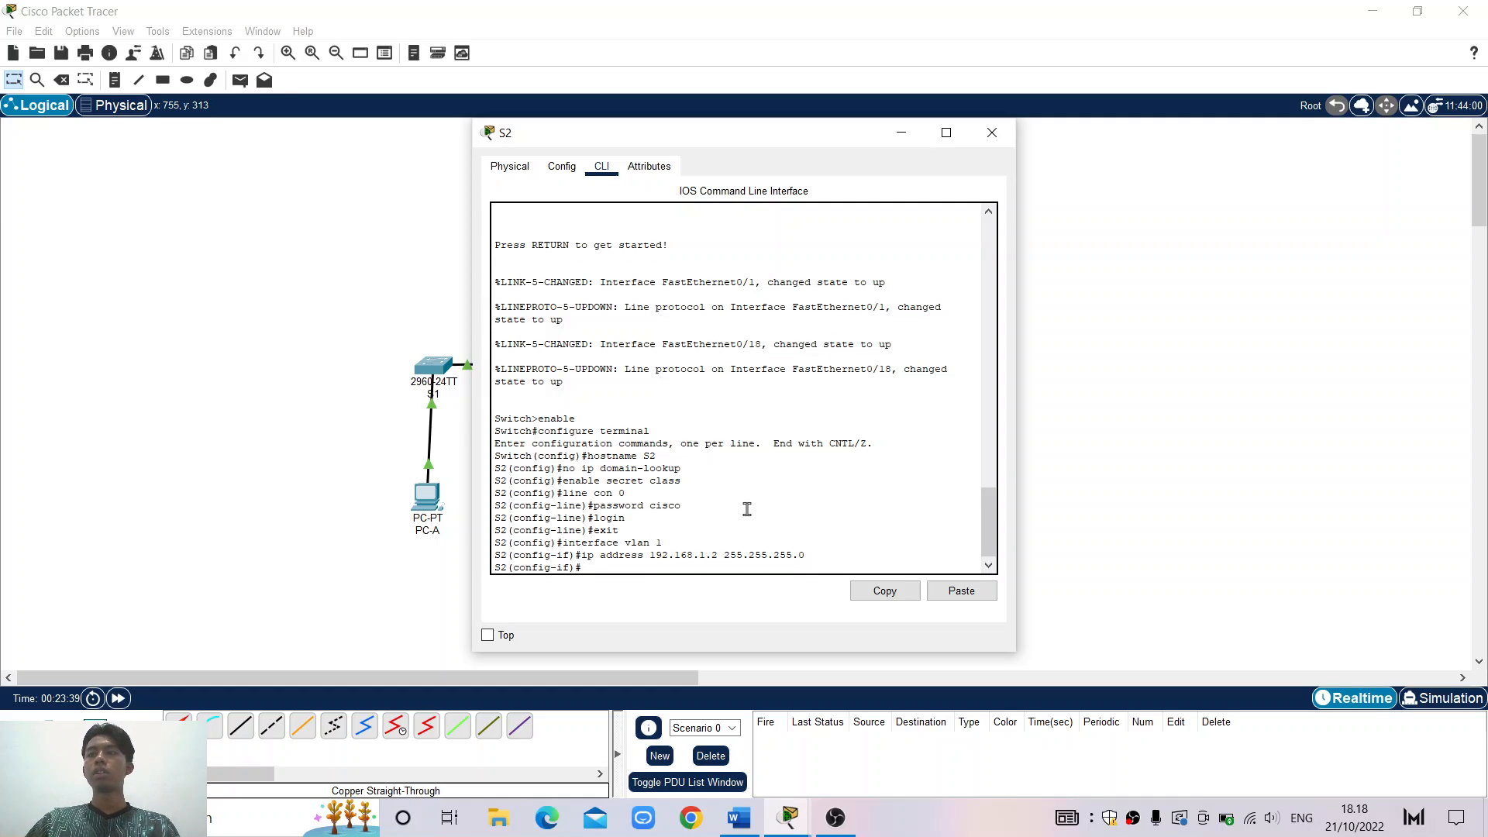
Bring the Vlan1 interface up with no shut
{"action": "type", "text": "no sh"}
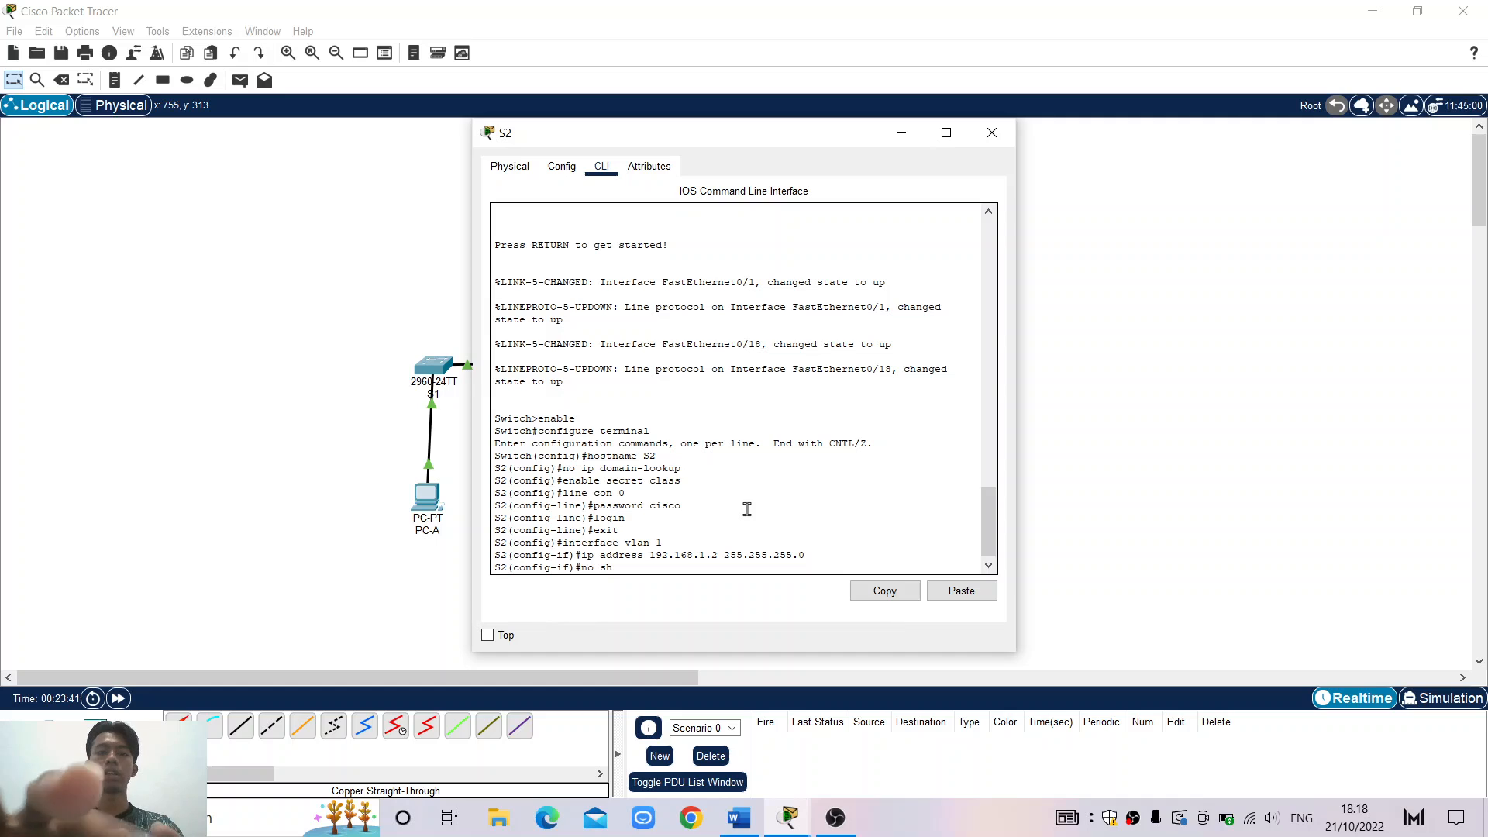
{"action": "type", "text": "ut"}
{"action": "key", "text": "Return"}
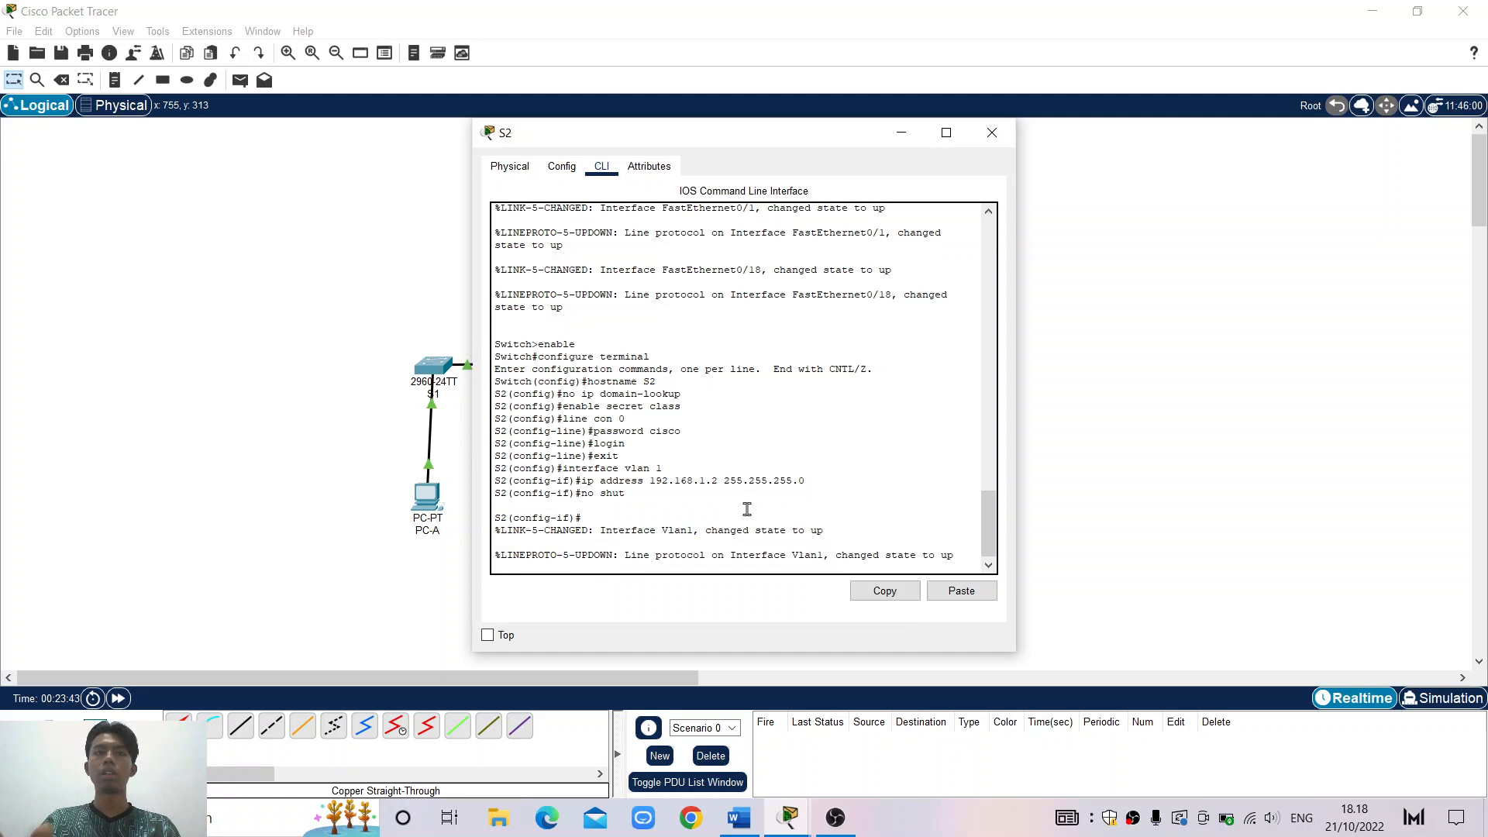
{"action": "key", "text": "Return"}
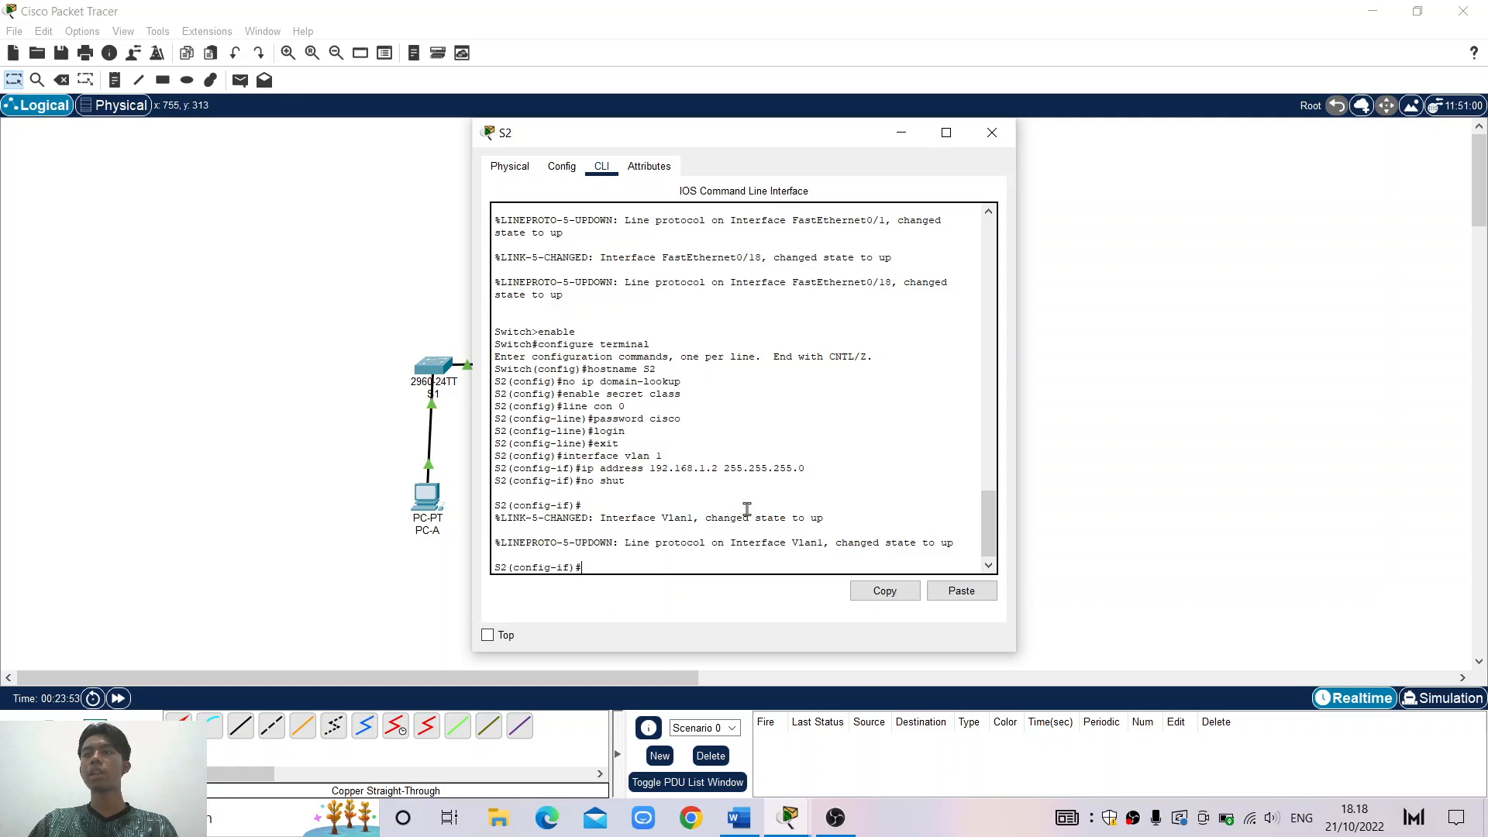
Set the MOTD banner to 'akses anda tidak berijin' using # as the delimiter
{"action": "type", "text": "banner"}
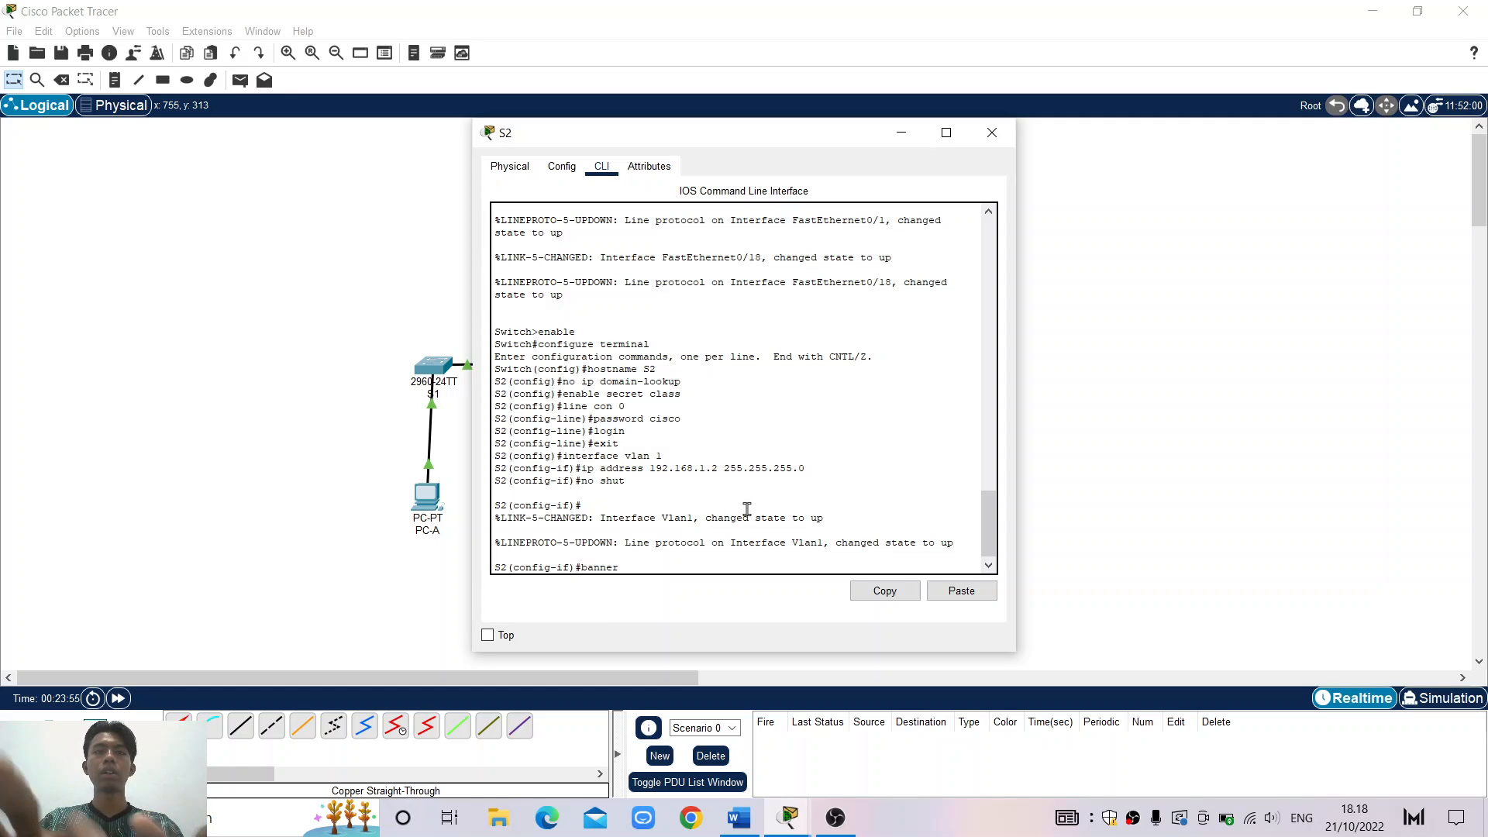
{"action": "type", "text": " mo"}
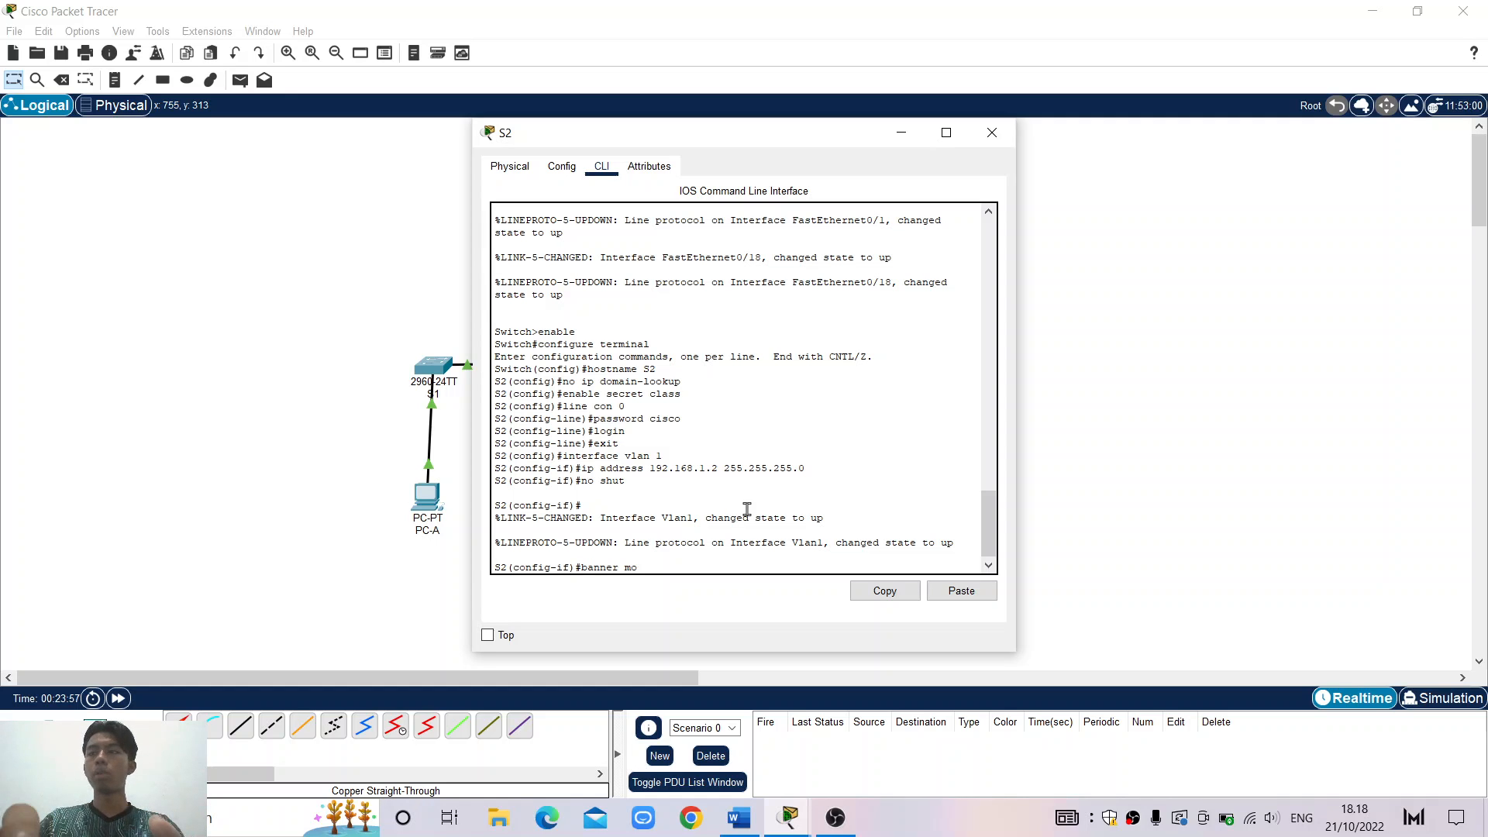
{"action": "type", "text": "td #"}
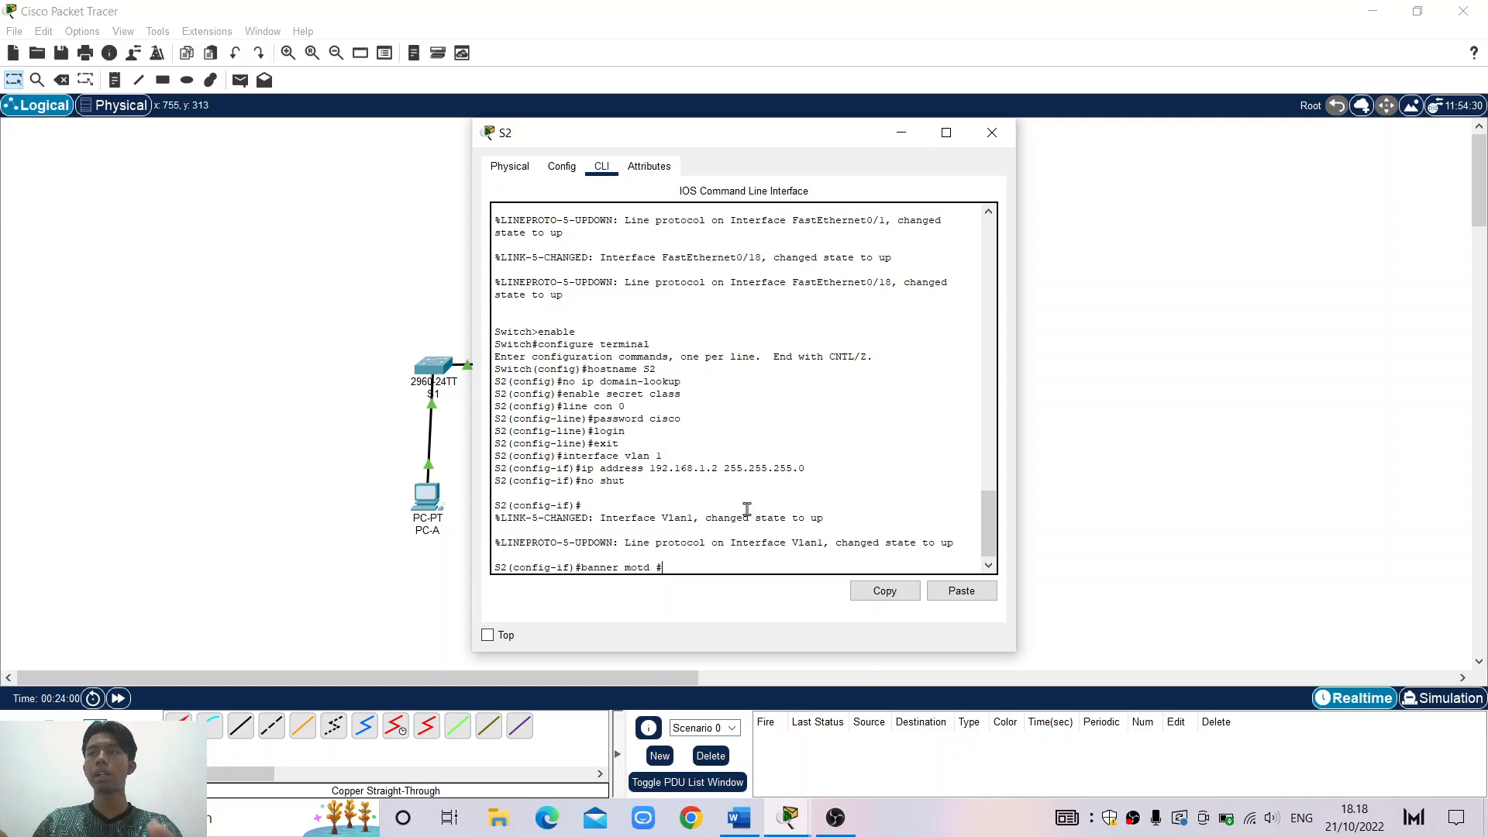
{"action": "key", "text": "Return"}
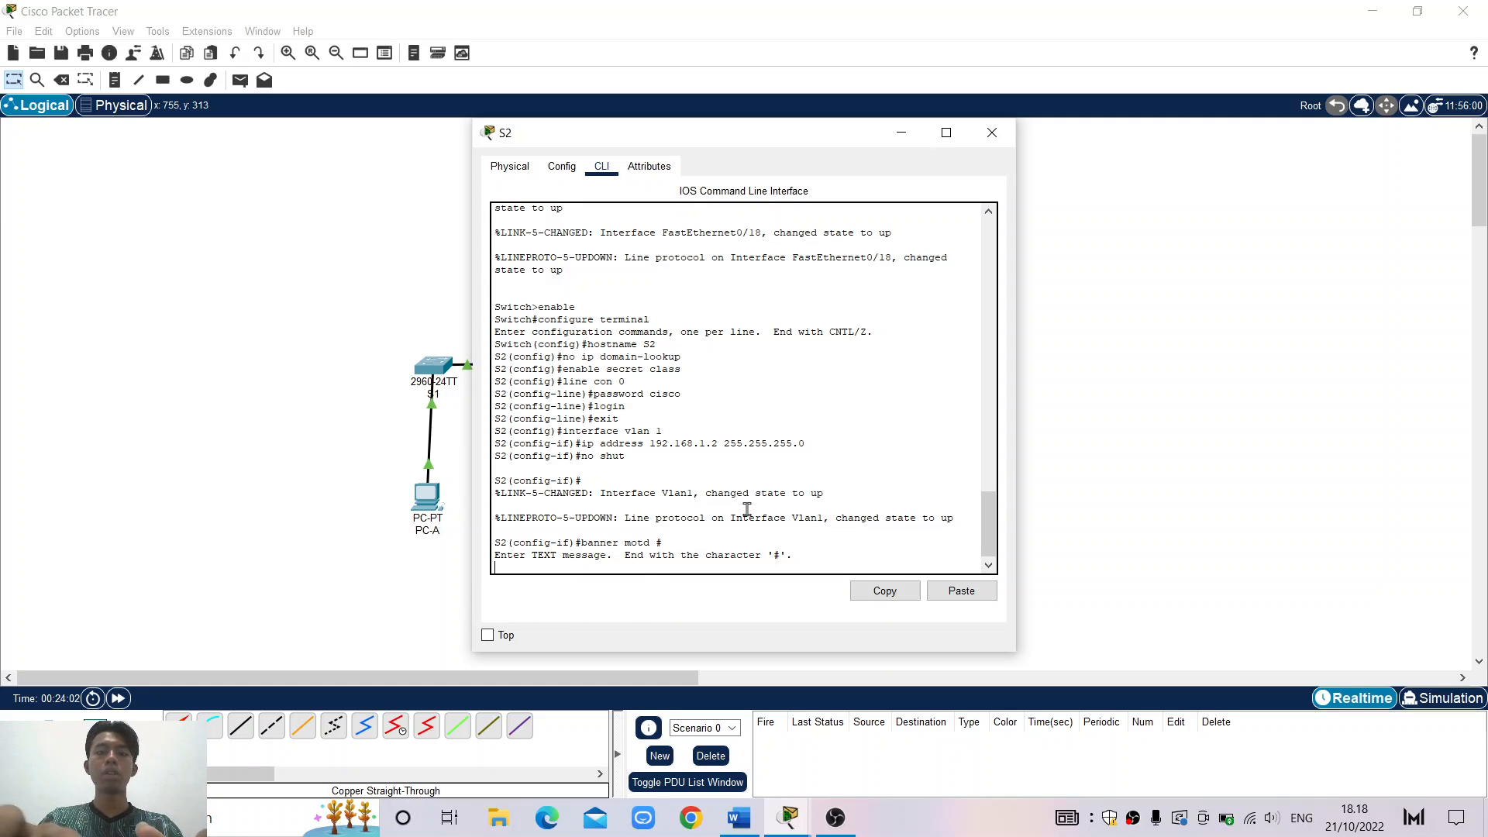
{"action": "type", "text": "ad"}
{"action": "type", "text": "ks"}
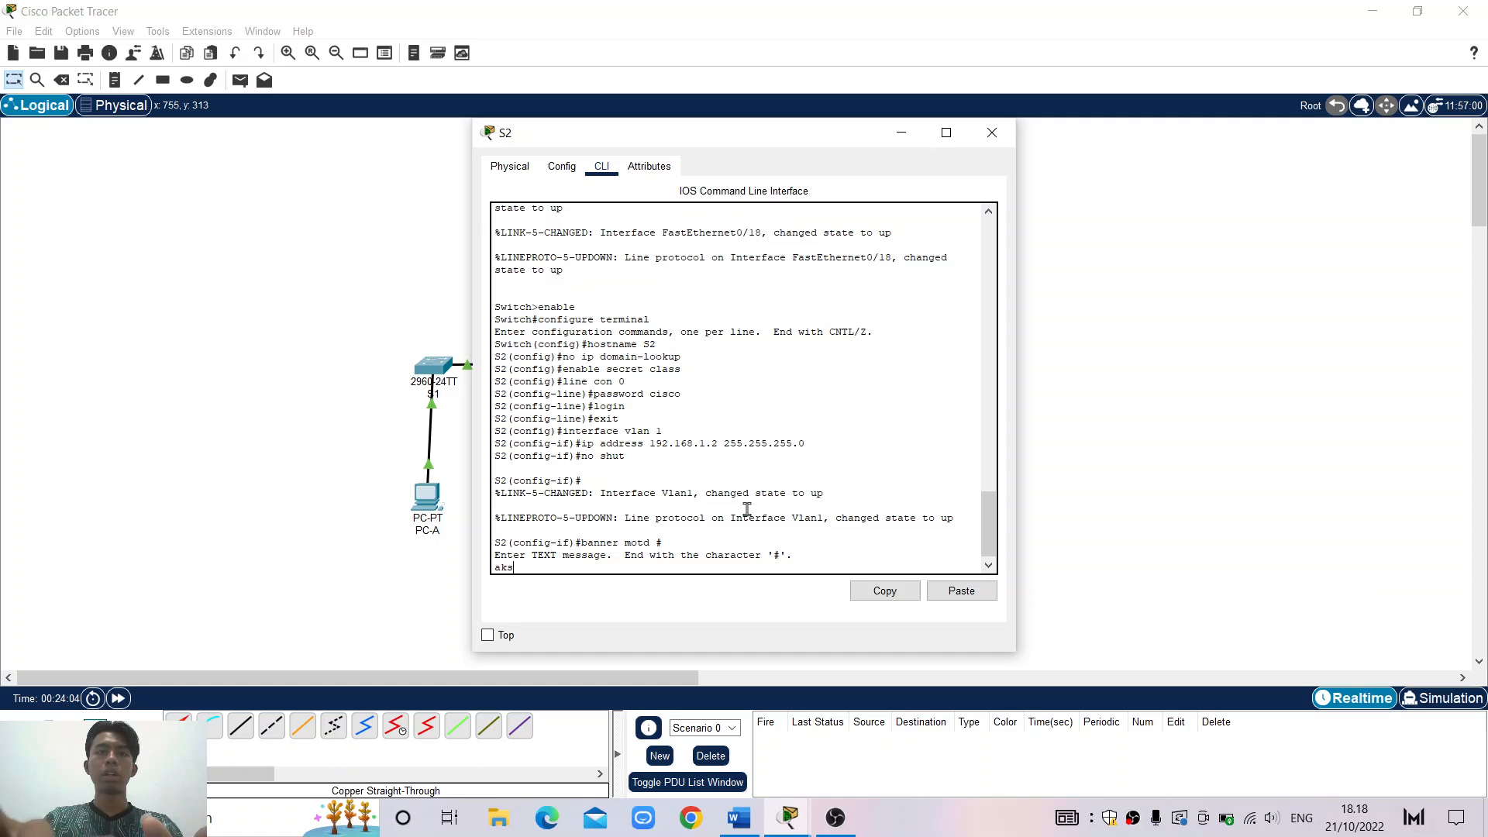
{"action": "type", "text": "es an"}
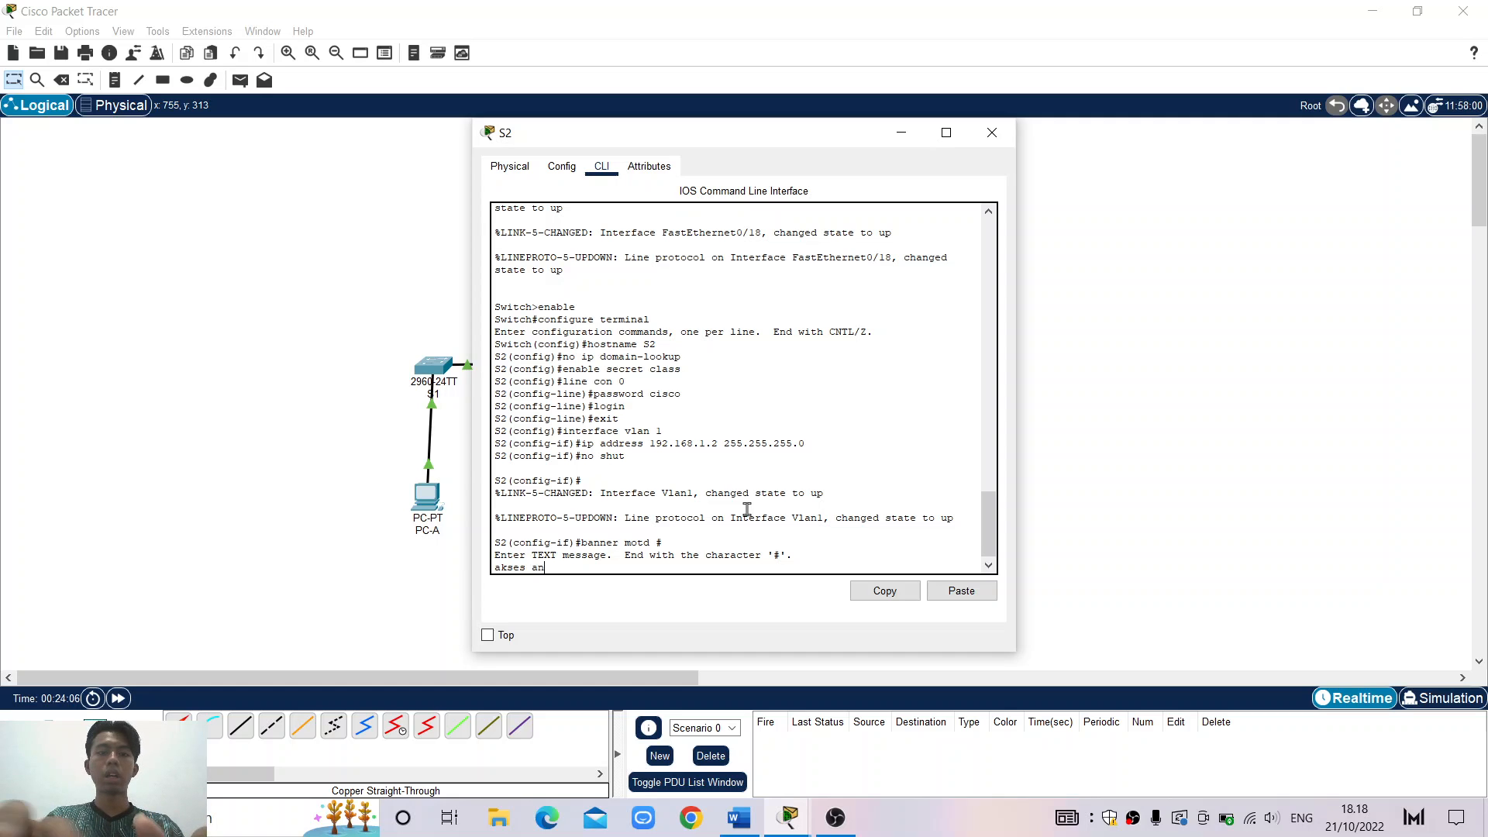
{"action": "type", "text": "da tidak be"}
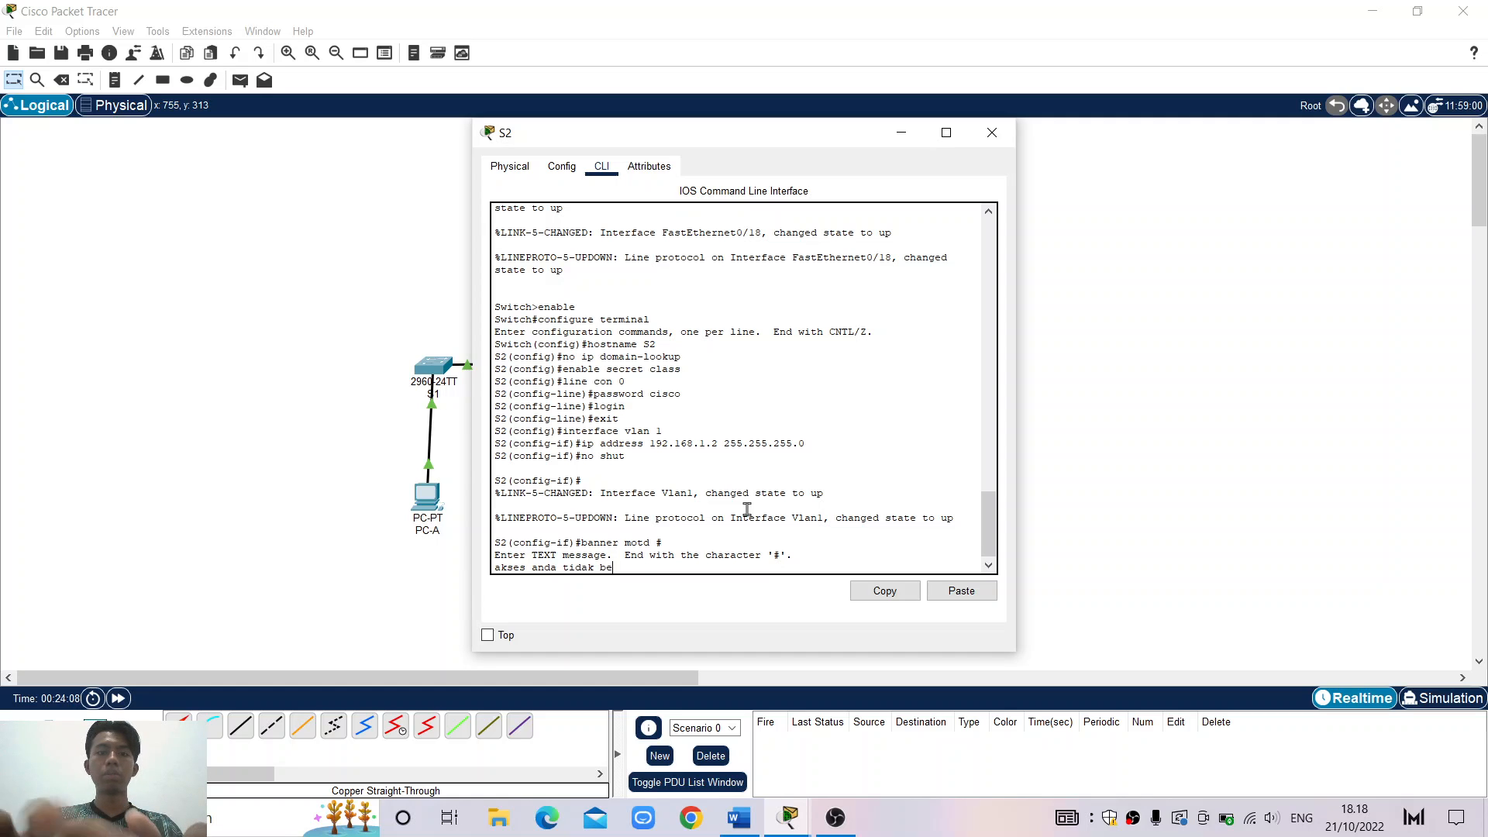
{"action": "type", "text": "rijin"}
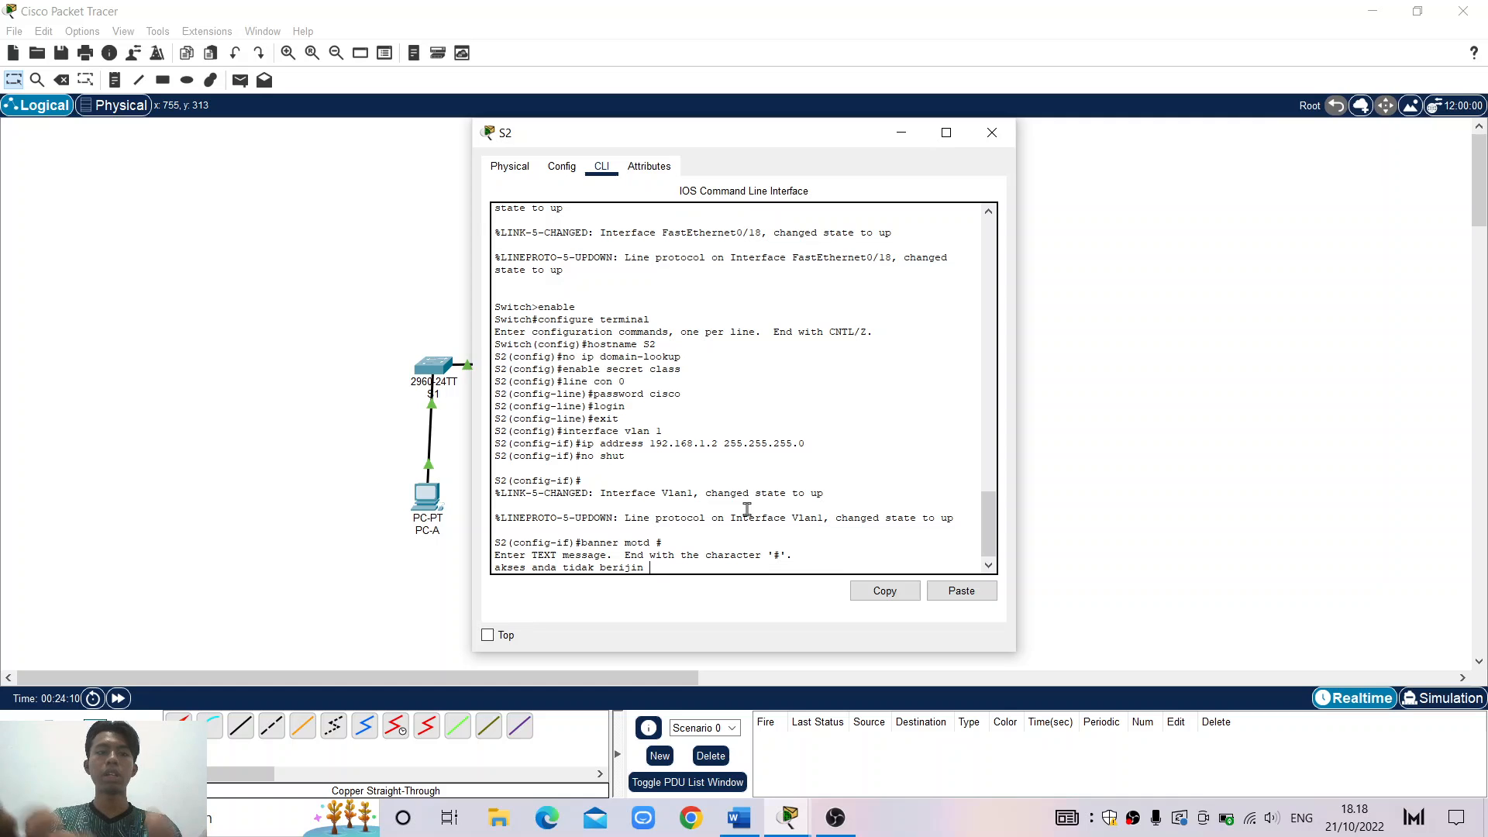
{"action": "type", "text": " #"}
{"action": "key", "text": "Return"}
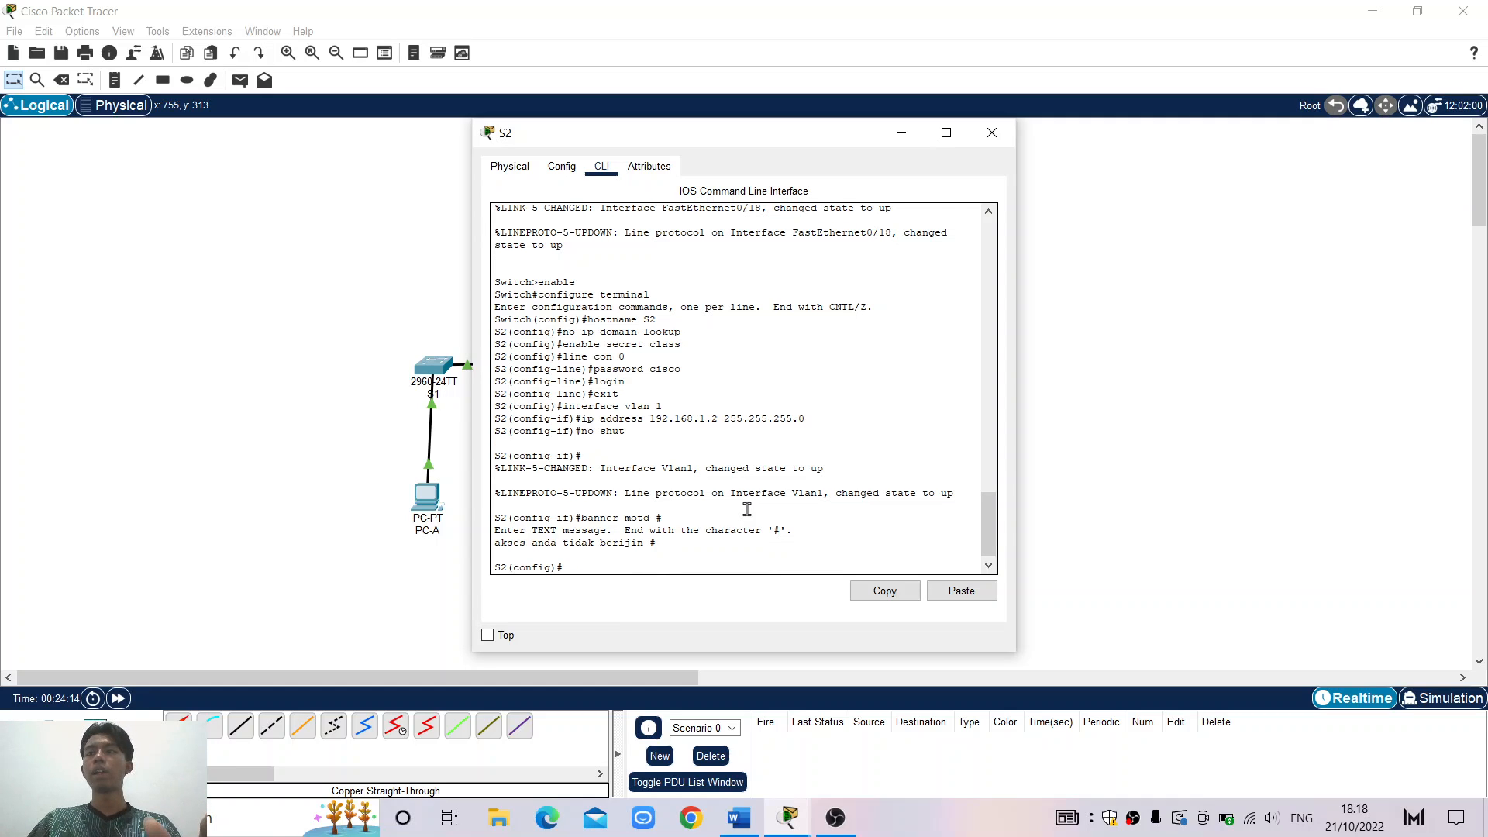
Exit to S2# and copy running-config to startup-config, accepting the default filename
{"action": "type", "text": "ex"}
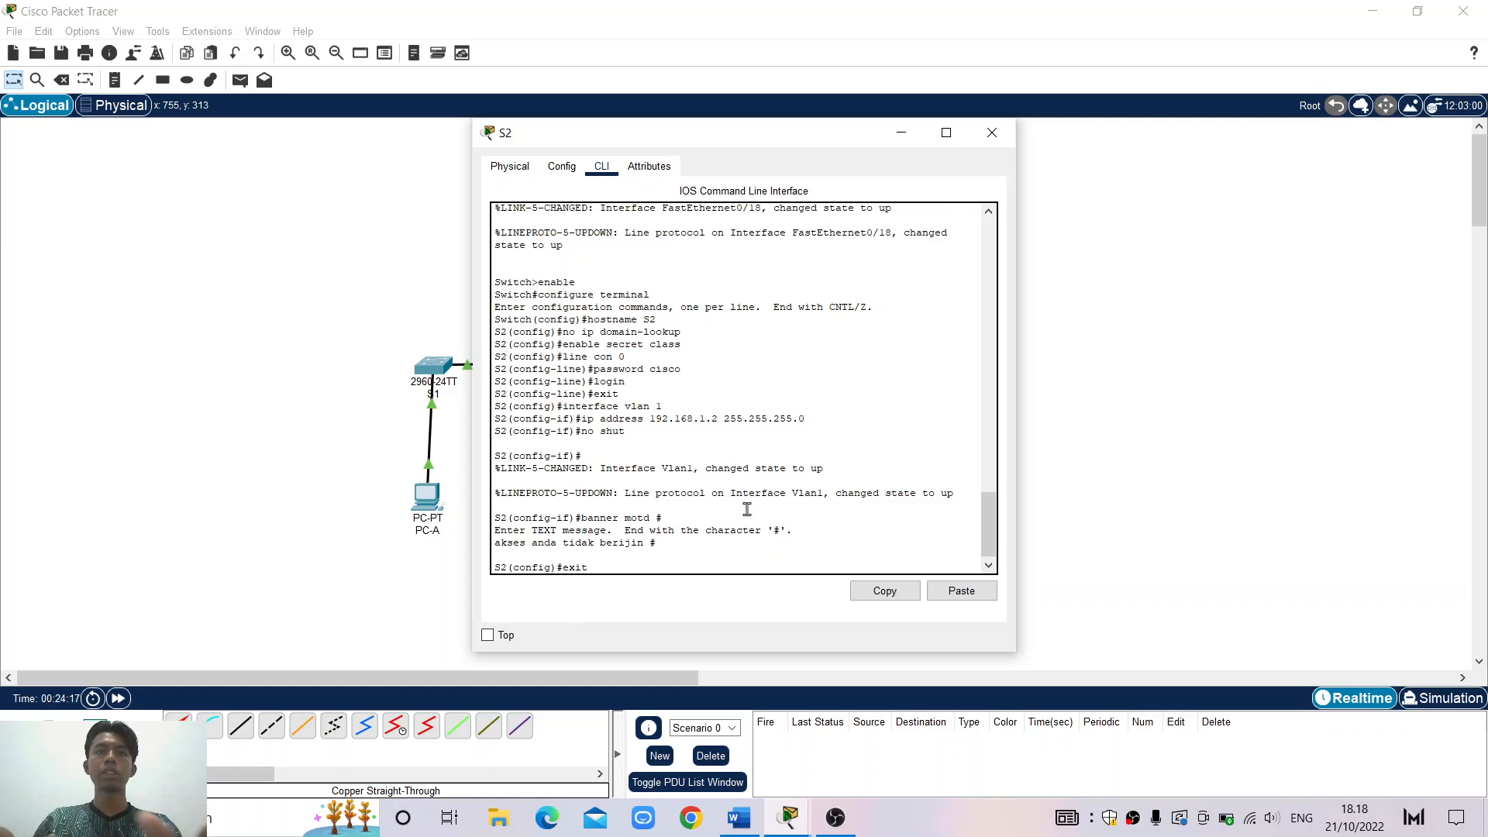
{"action": "type", "text": "it"}
{"action": "key", "text": "Return"}
{"action": "key", "text": "Return"}
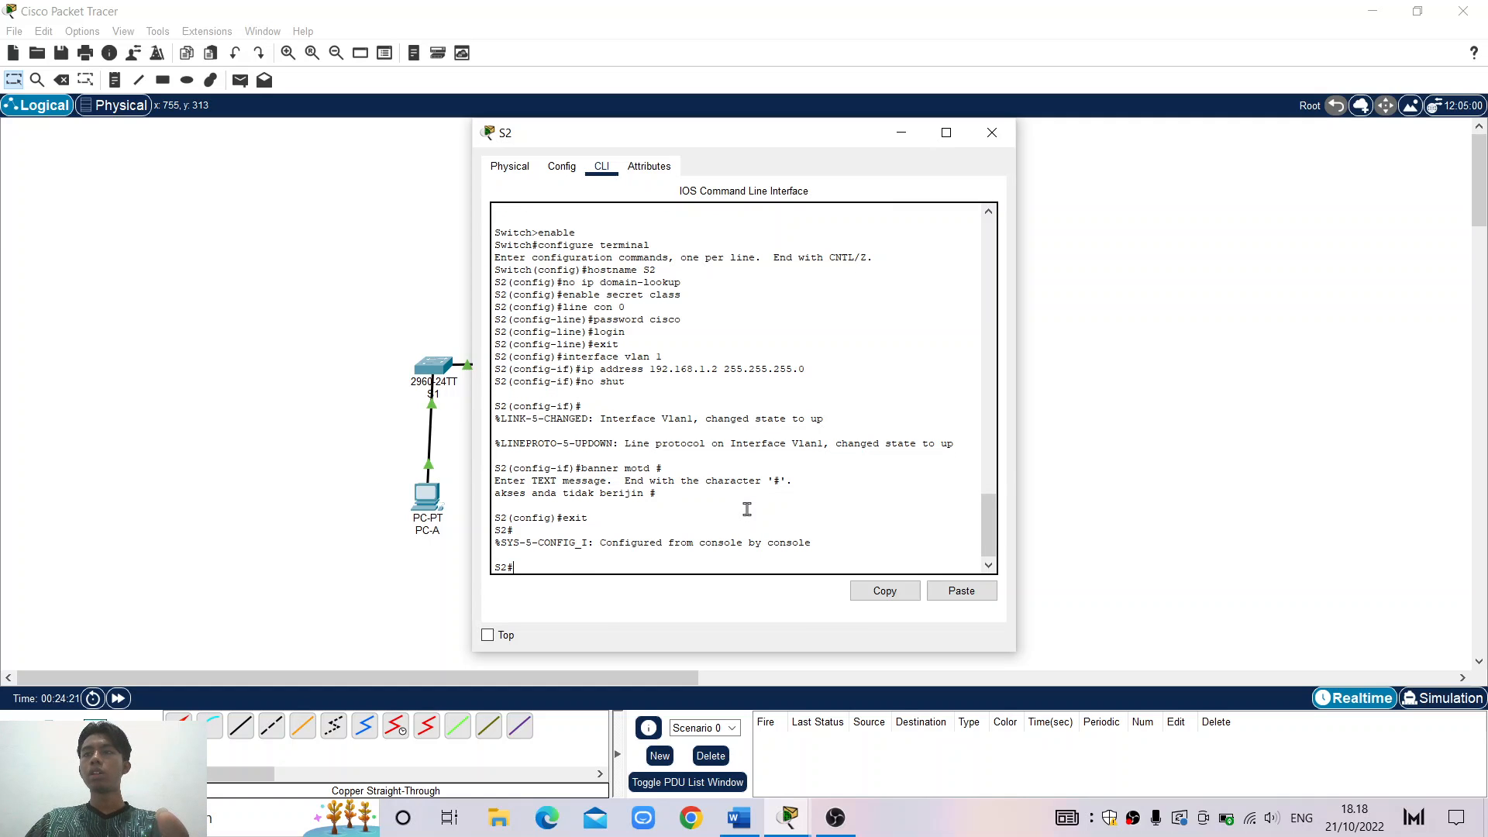
{"action": "type", "text": "copy"}
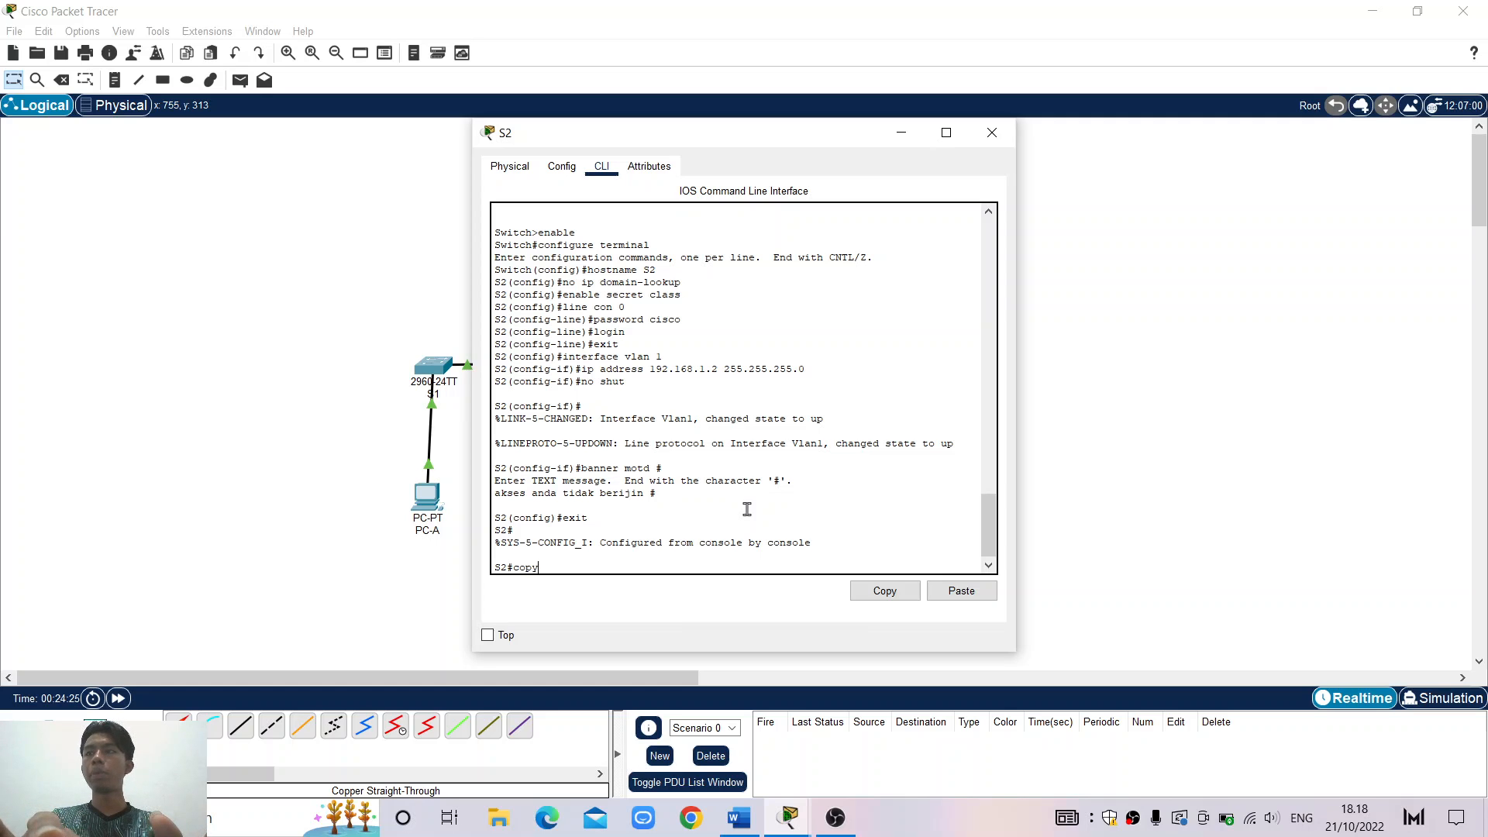
{"action": "type", "text": " running"}
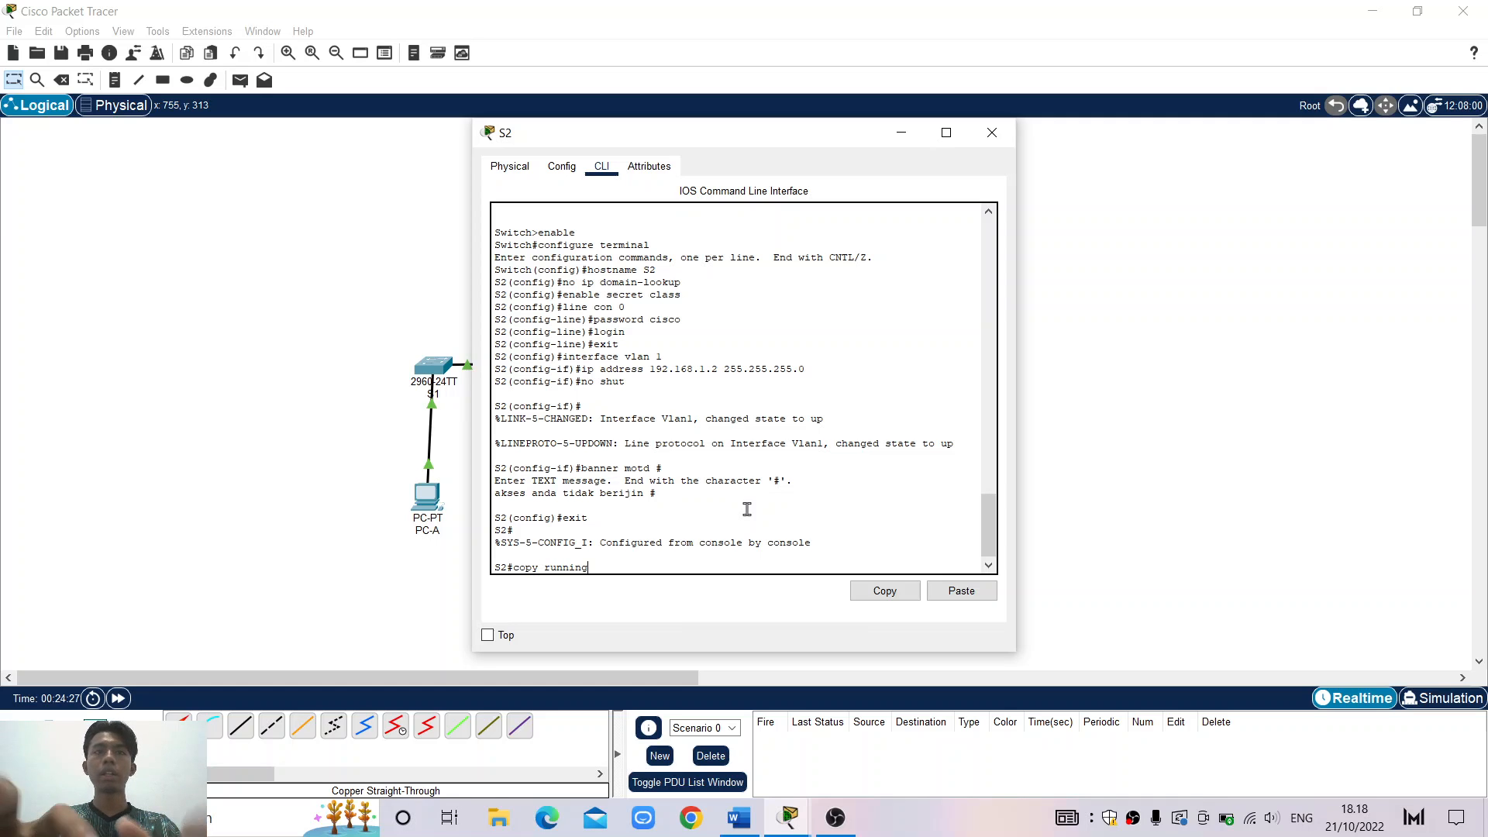
{"action": "type", "text": "-confi"}
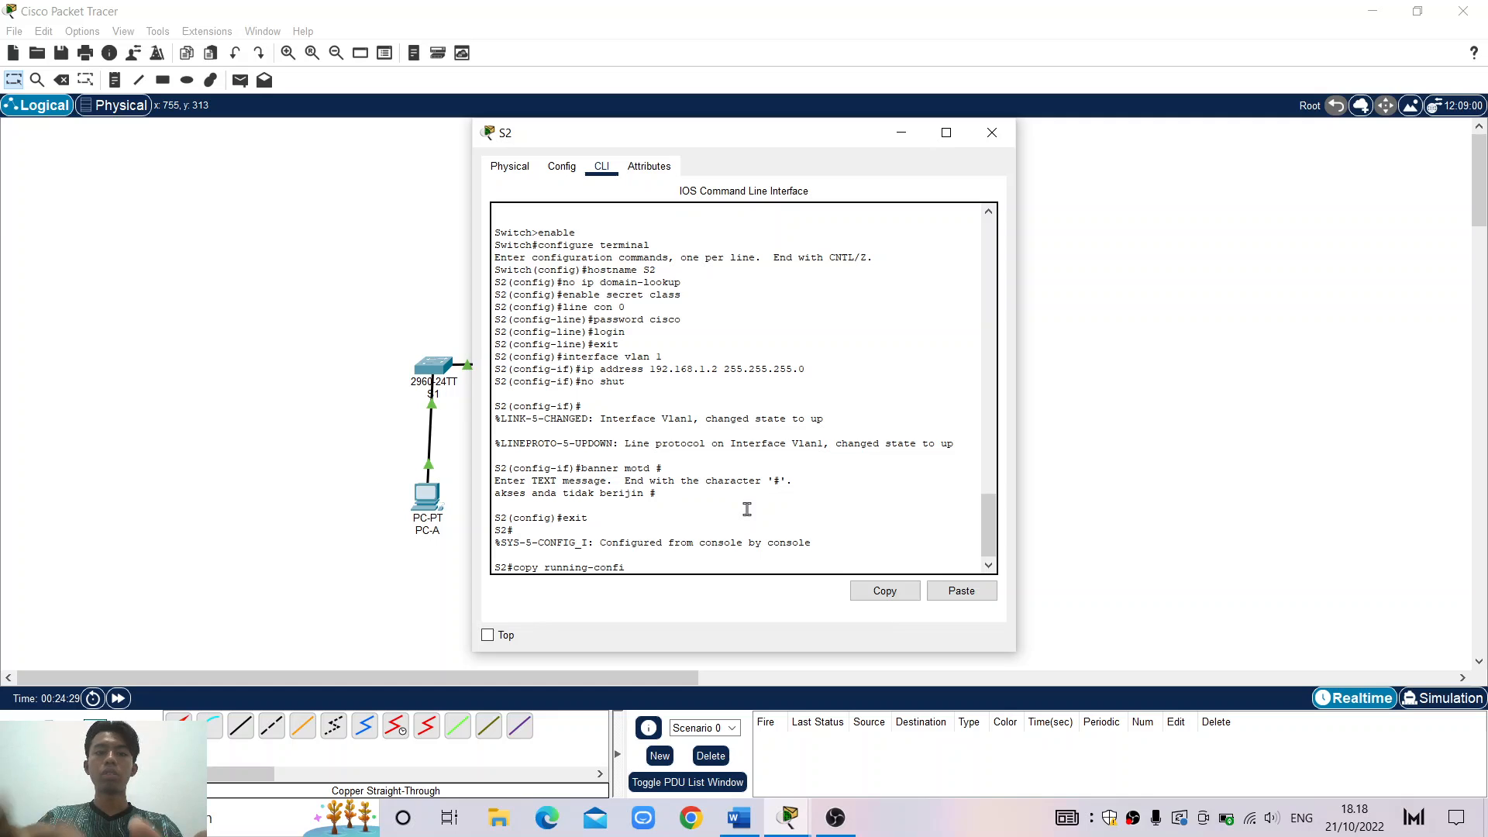
{"action": "type", "text": "g start"}
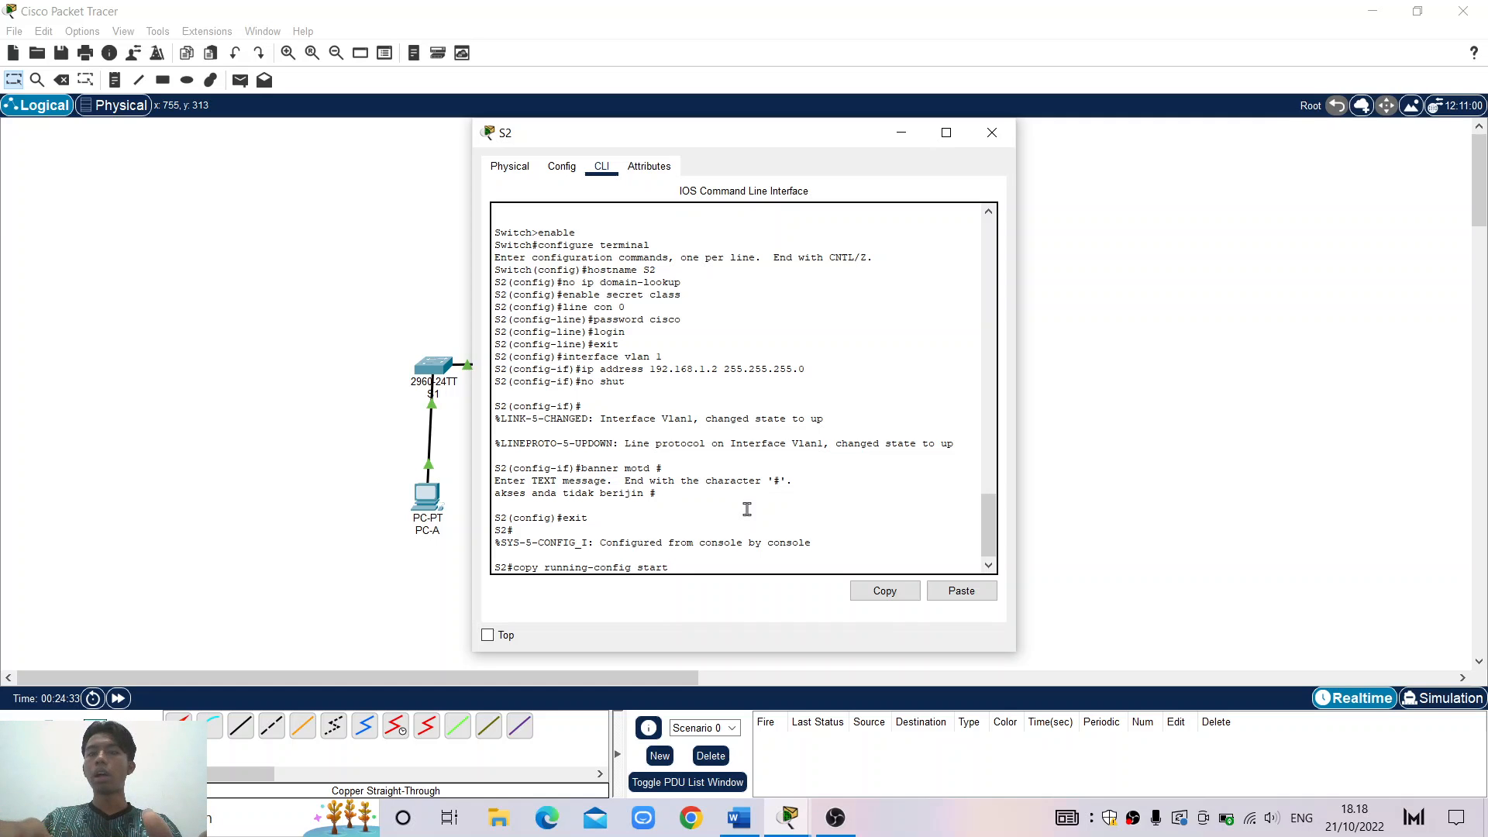
{"action": "type", "text": "up-confi"}
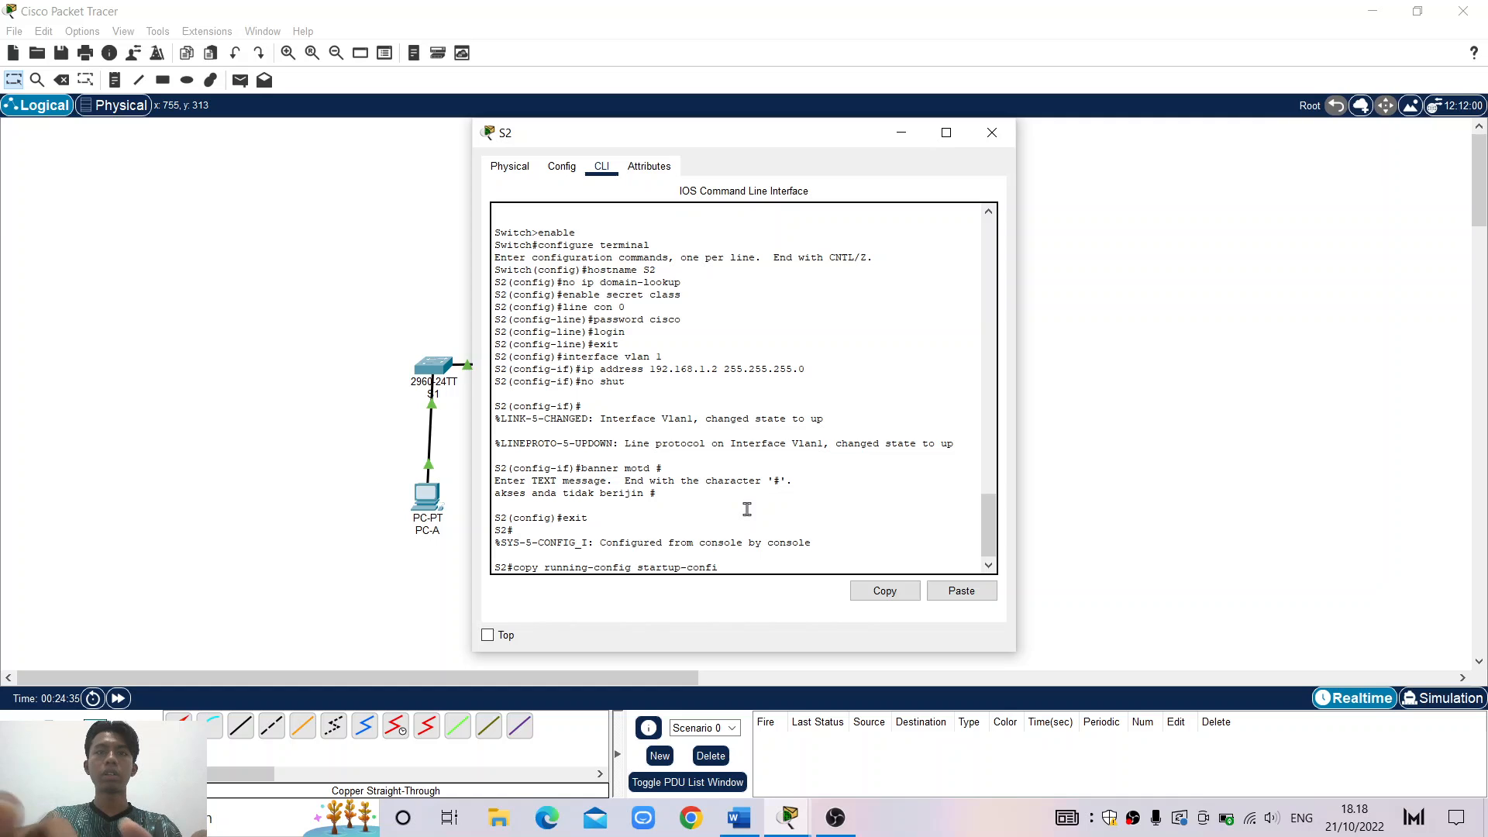
{"action": "type", "text": "g"}
{"action": "key", "text": "Return"}
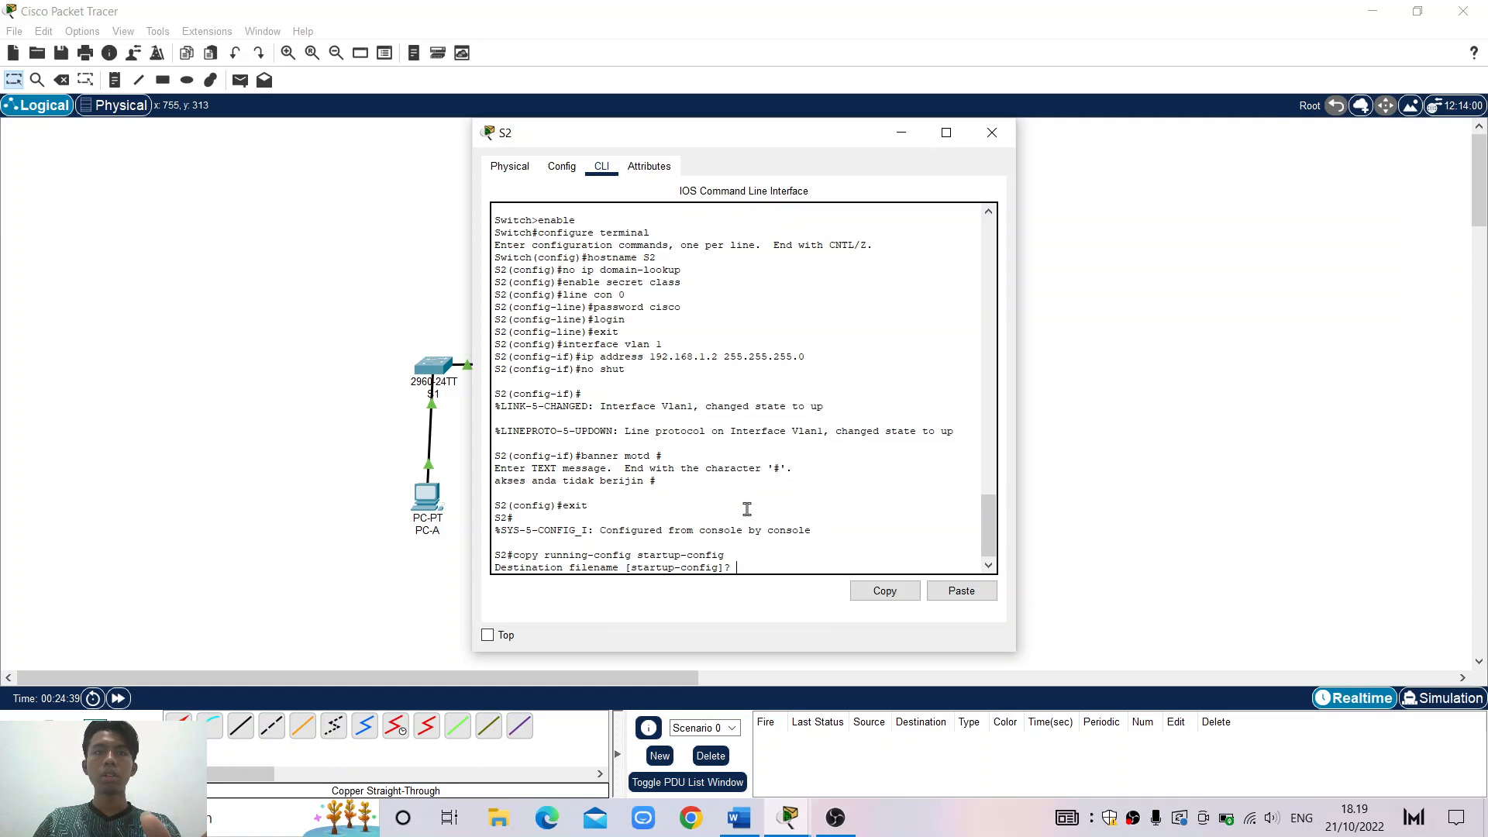
{"action": "key", "text": "Return"}
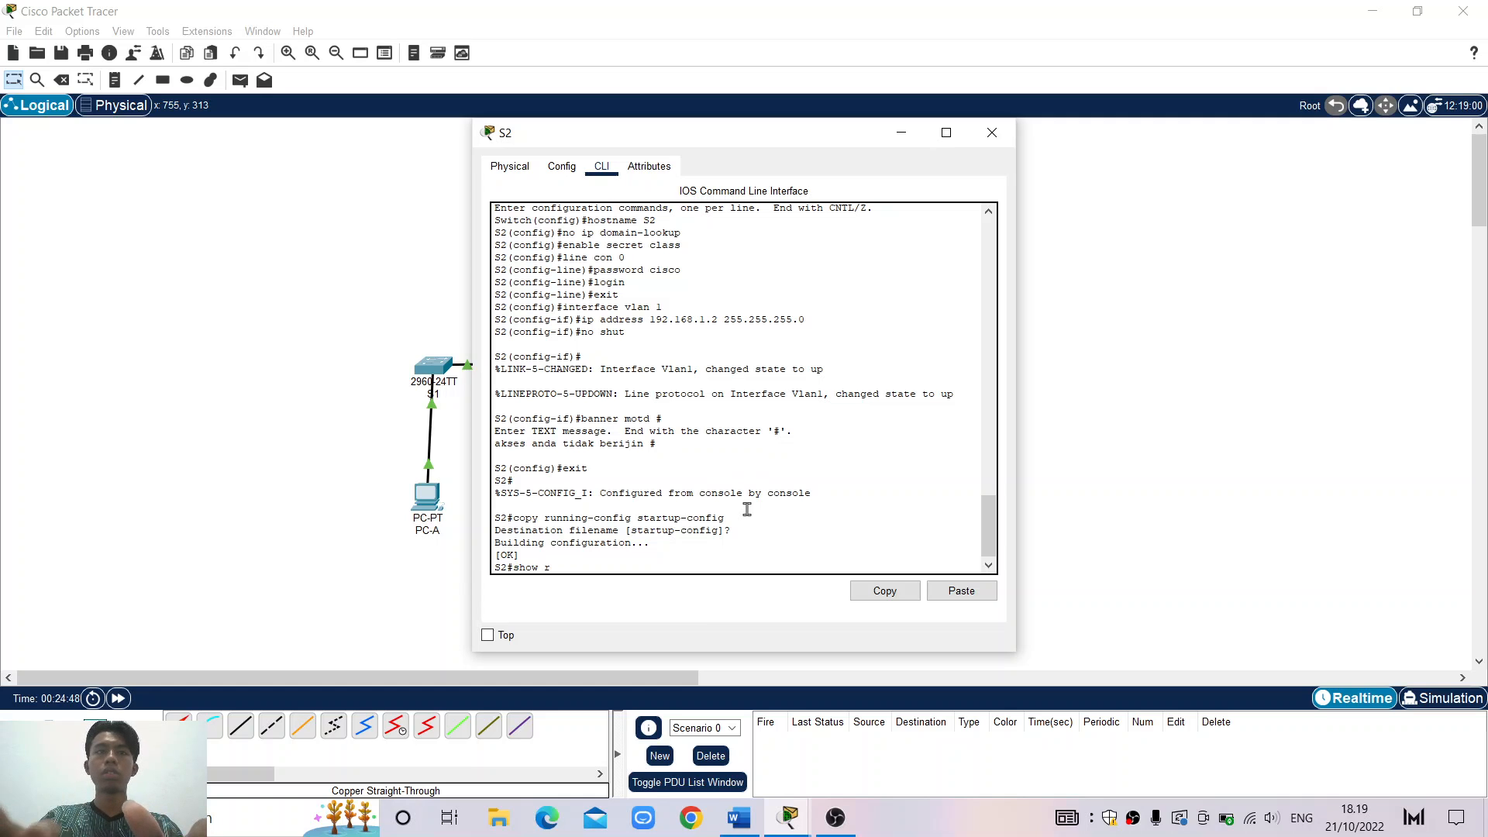
Run show running-config on S2 and page through its configuration back to the prompt
{"action": "type", "text": "unning"}
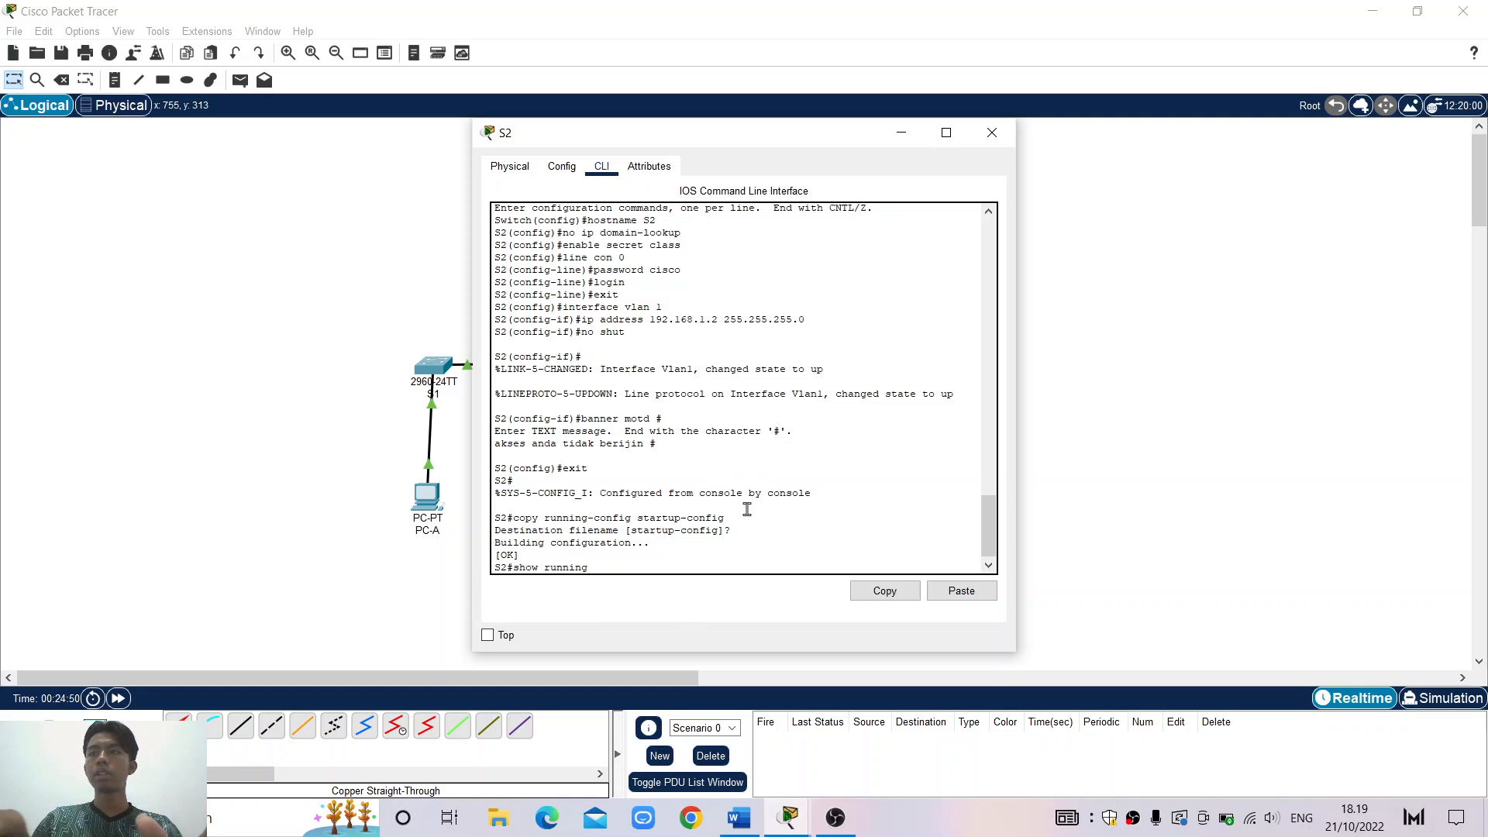
{"action": "type", "text": "-co"}
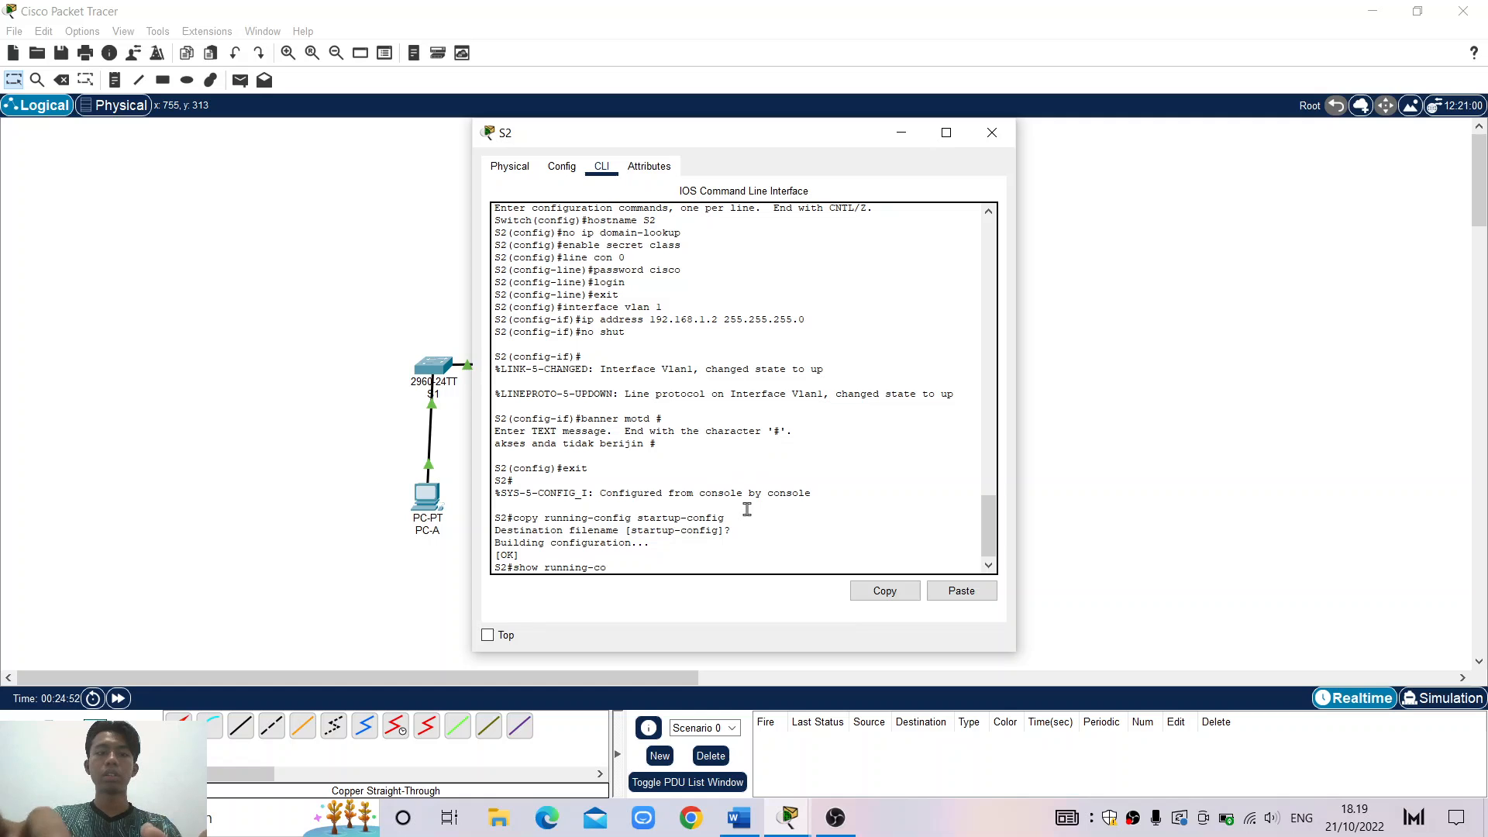
{"action": "type", "text": "nfig"}
{"action": "key", "text": "Return"}
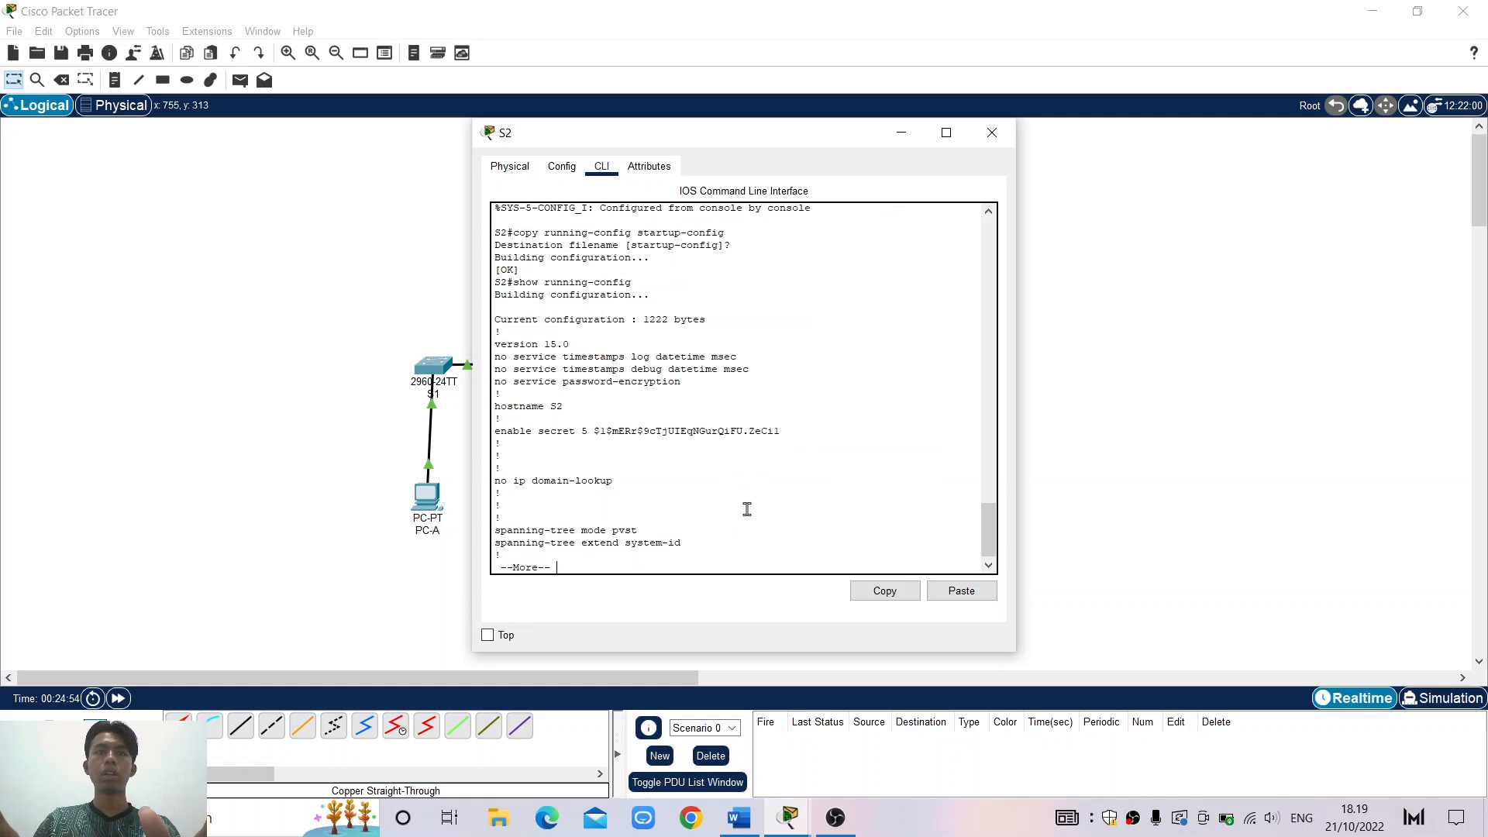
{"action": "key", "text": "Return"}
{"action": "key", "text": "q"}
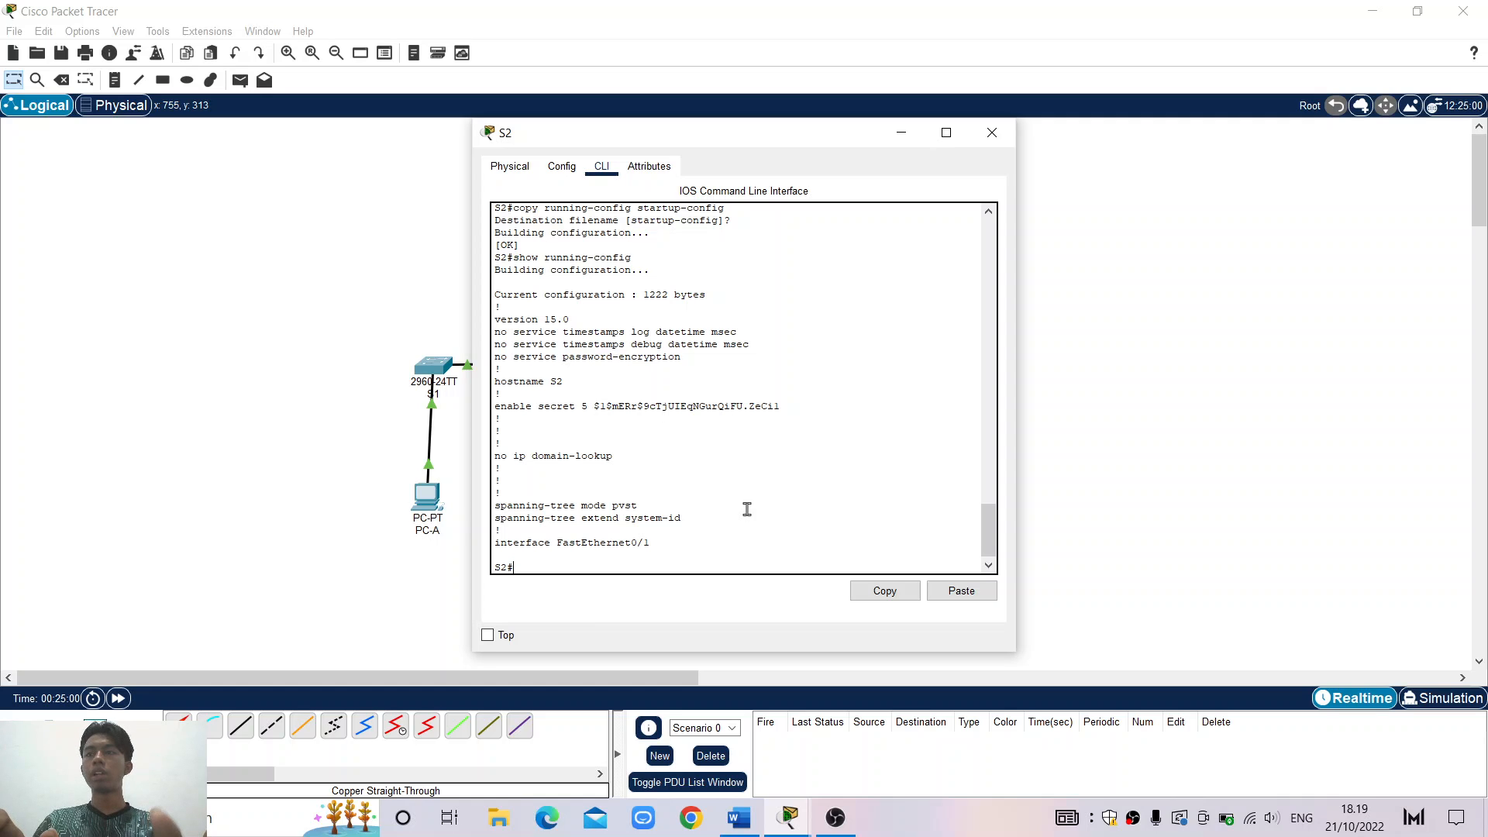
Run show version, then show ip interface brief on S2 to list FastEthernet port status
{"action": "type", "text": "show"}
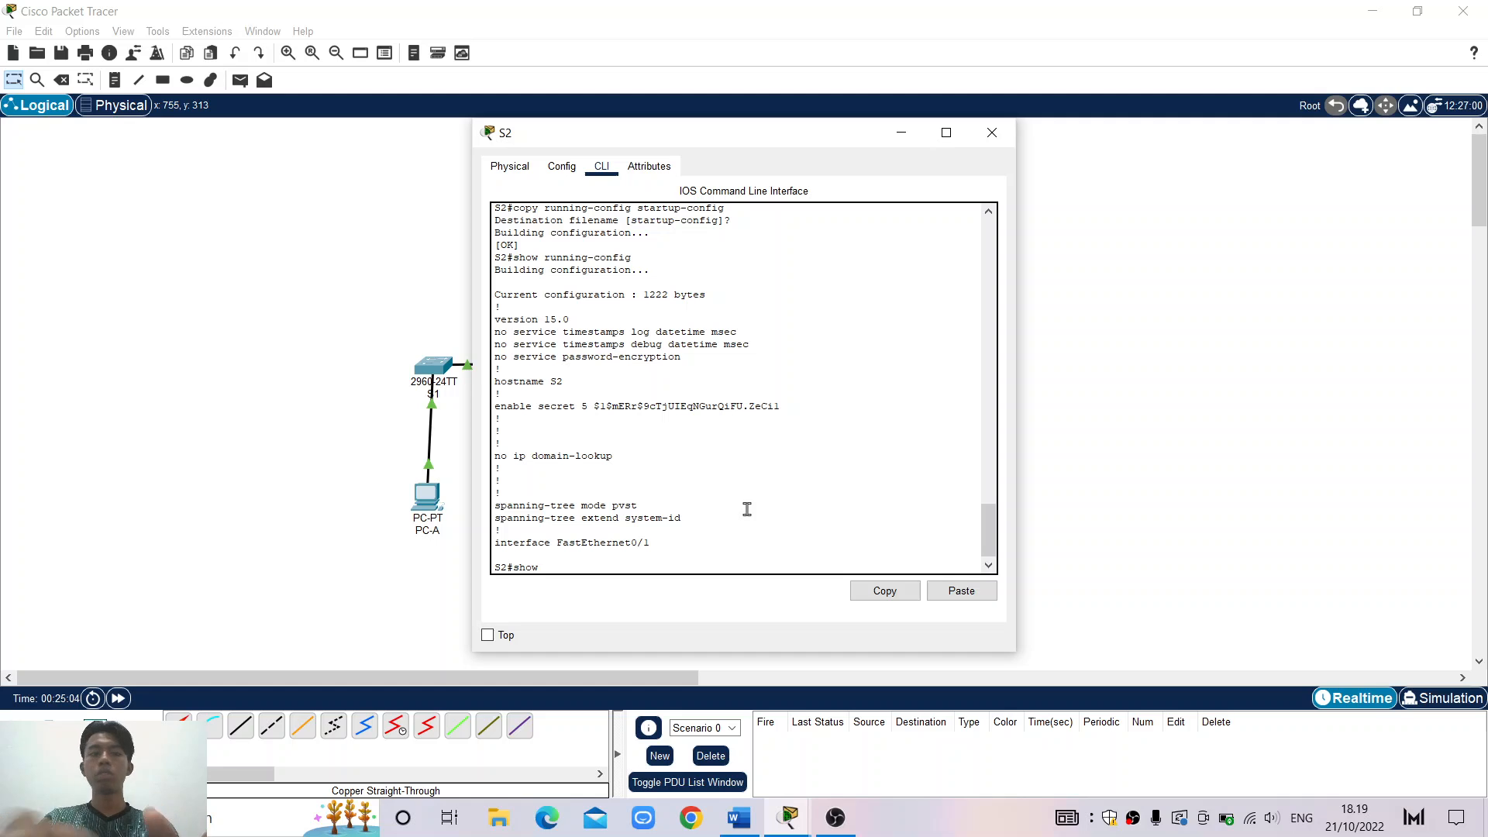
{"action": "type", "text": " version"}
{"action": "key", "text": "Return"}
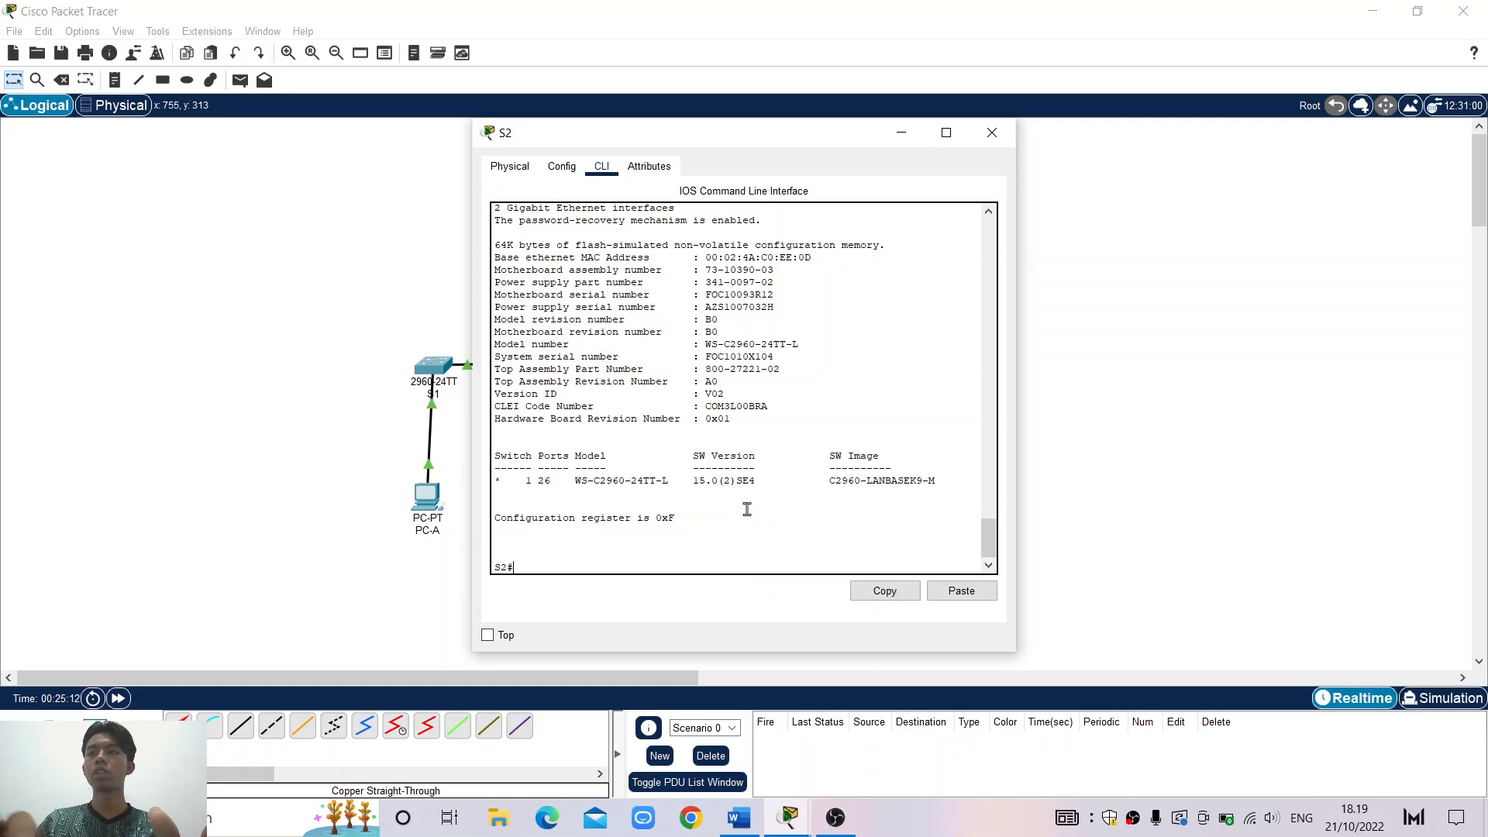
{"action": "type", "text": "show"}
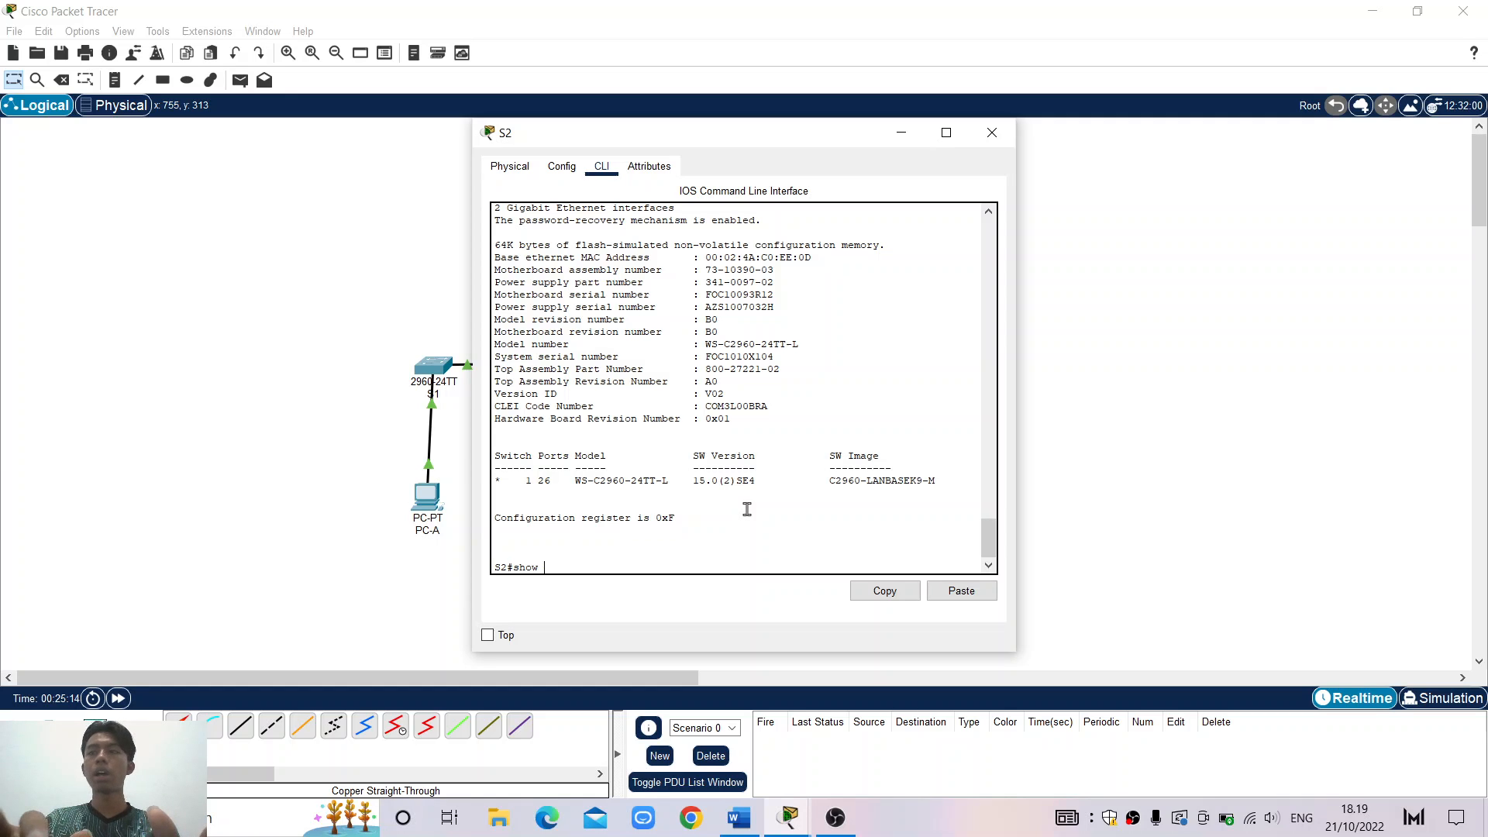
{"action": "type", "text": " ip "}
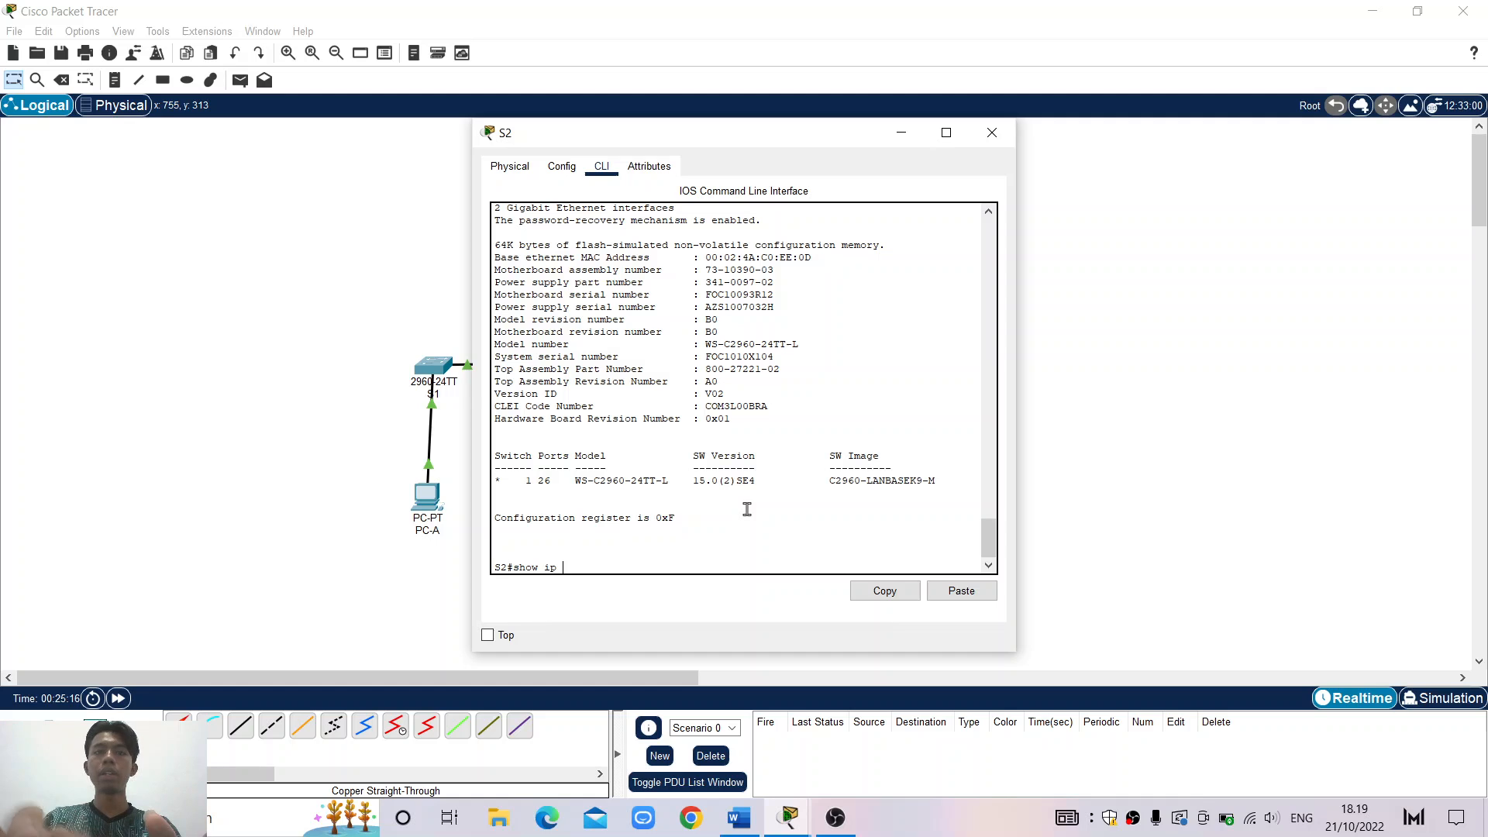
{"action": "type", "text": "interface"}
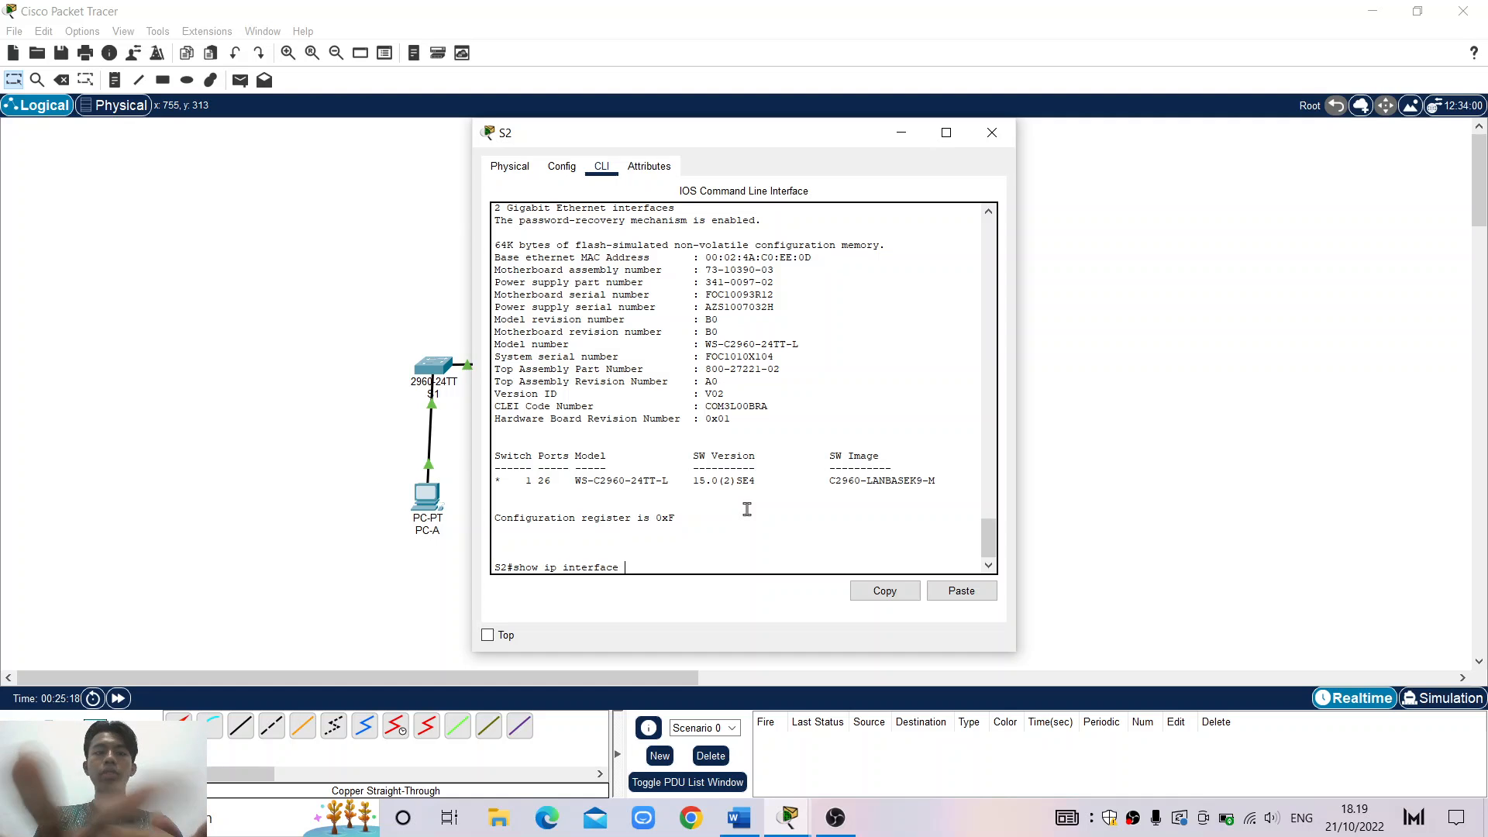
{"action": "type", "text": " brief"}
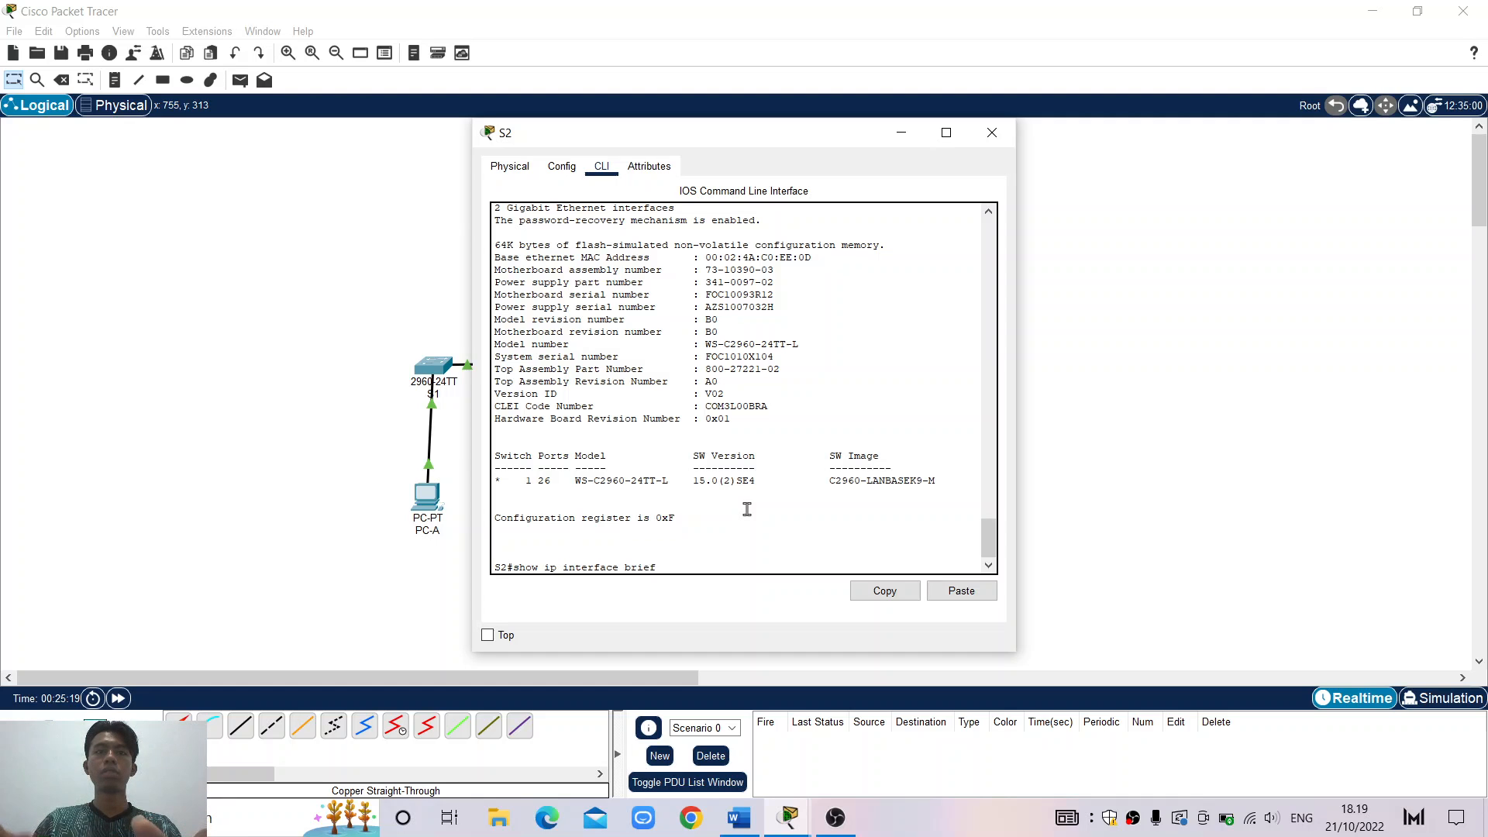
{"action": "key", "text": "Return"}
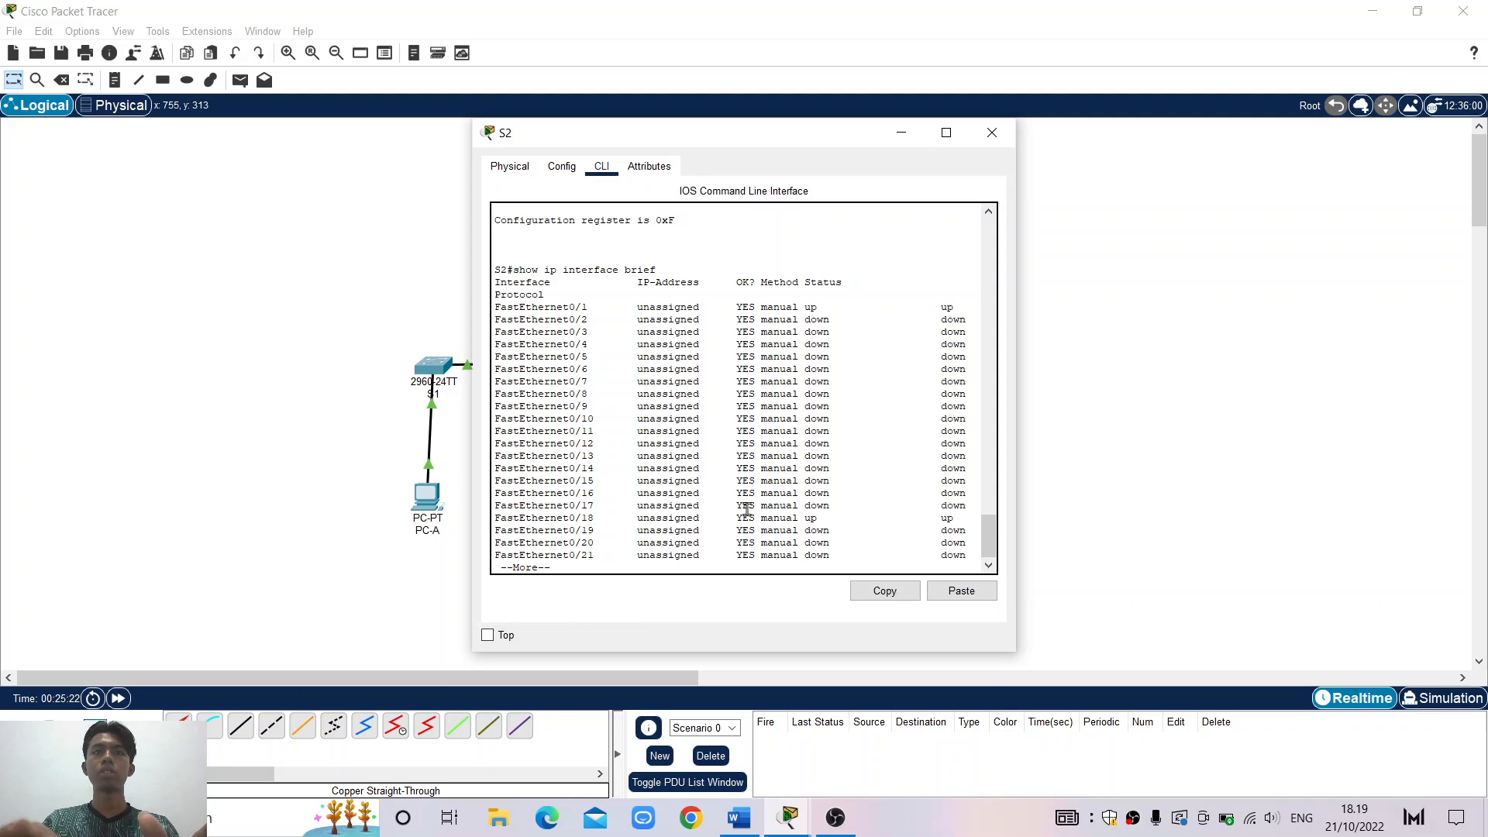
{"action": "key", "text": "q"}
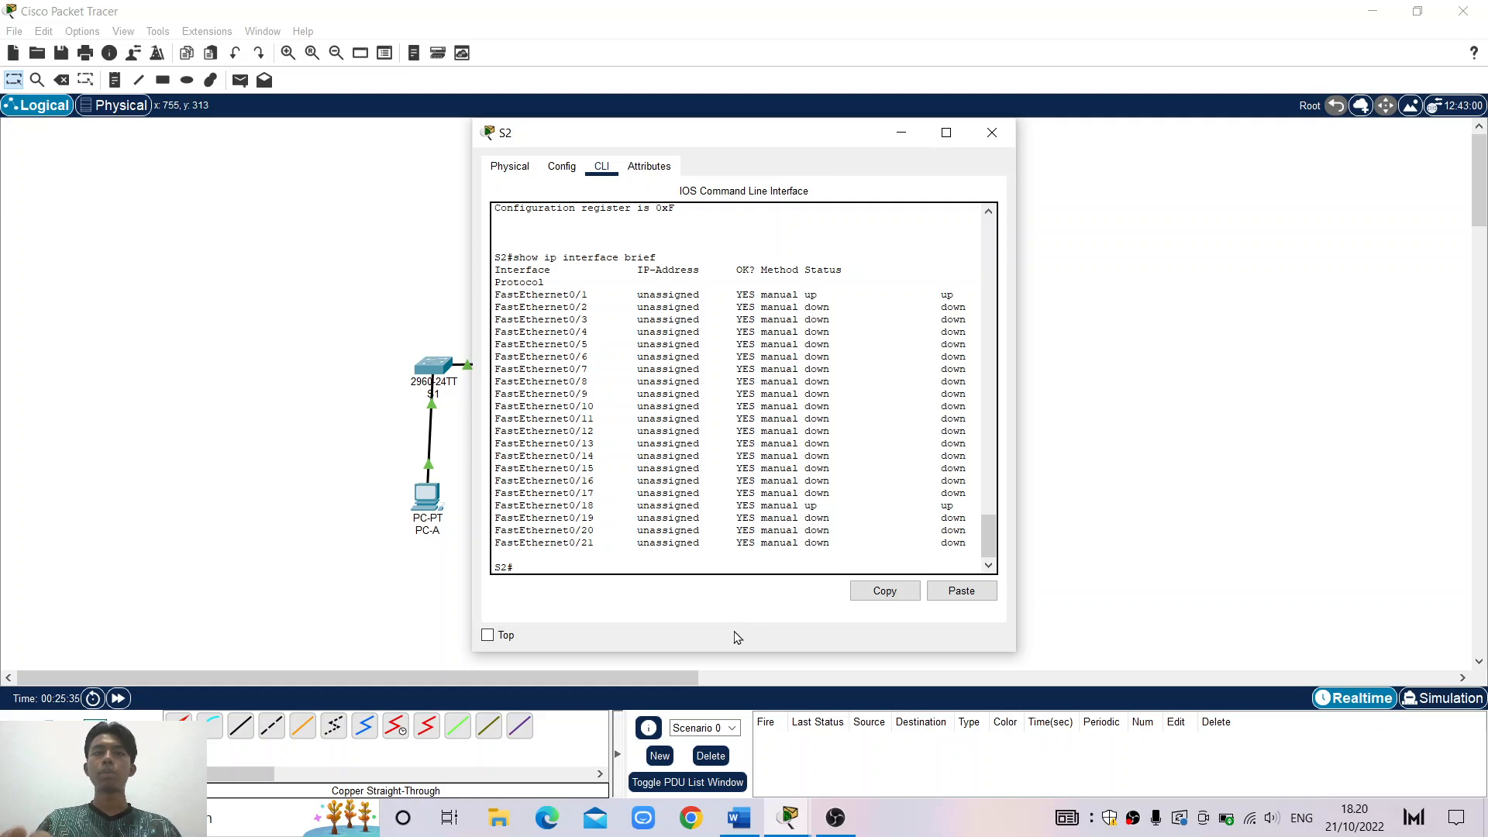
Scroll Word to the interface table's F0/1 S1 Status cell, then return to the Packet Tracer topology
{"action": "left_click", "coordinate": [755, 824]}
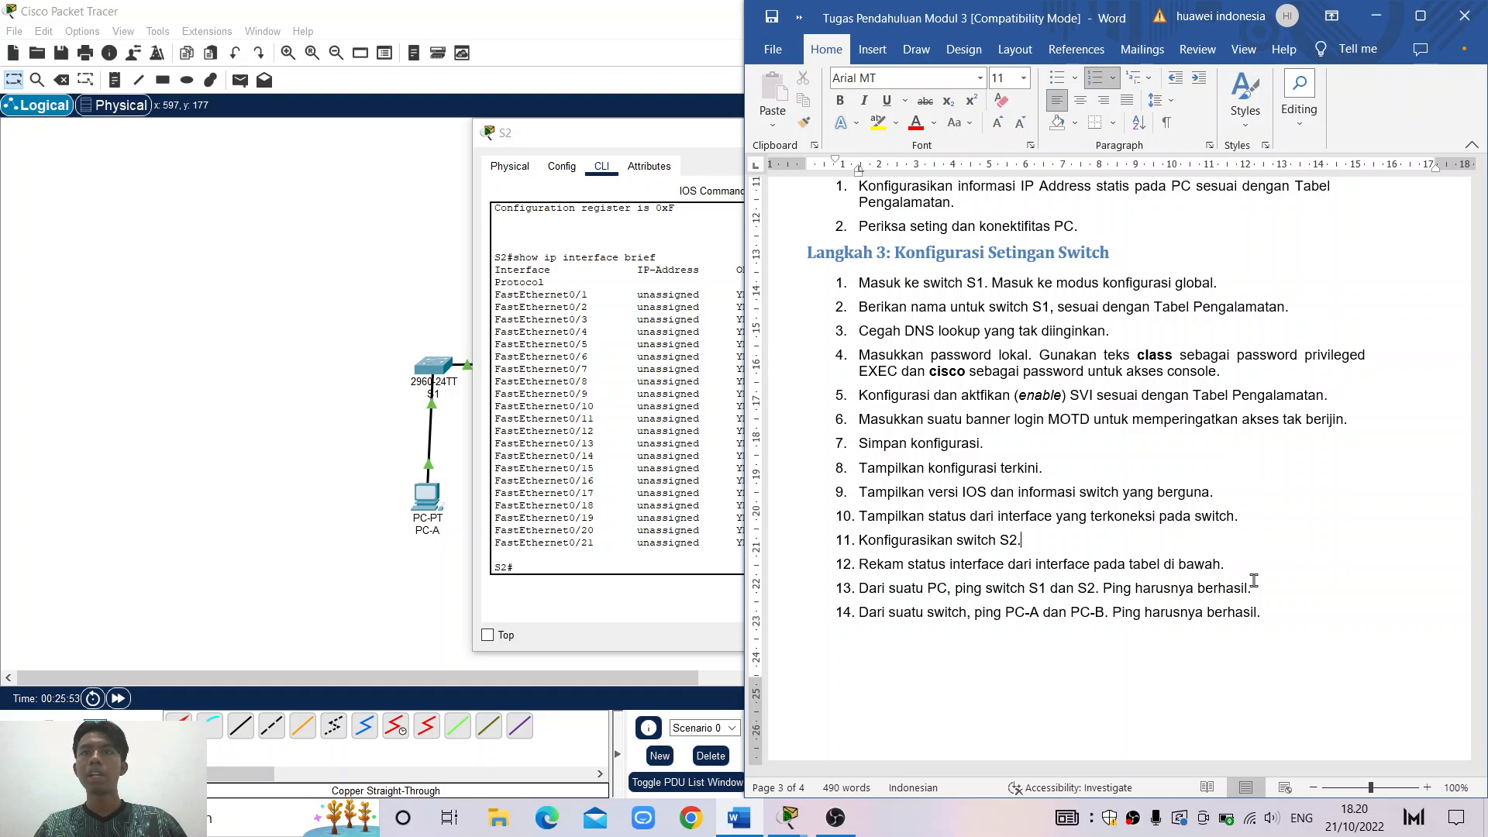
{"action": "scroll", "coordinate": [1254, 580], "scroll_direction": "down", "scroll_amount": 5}
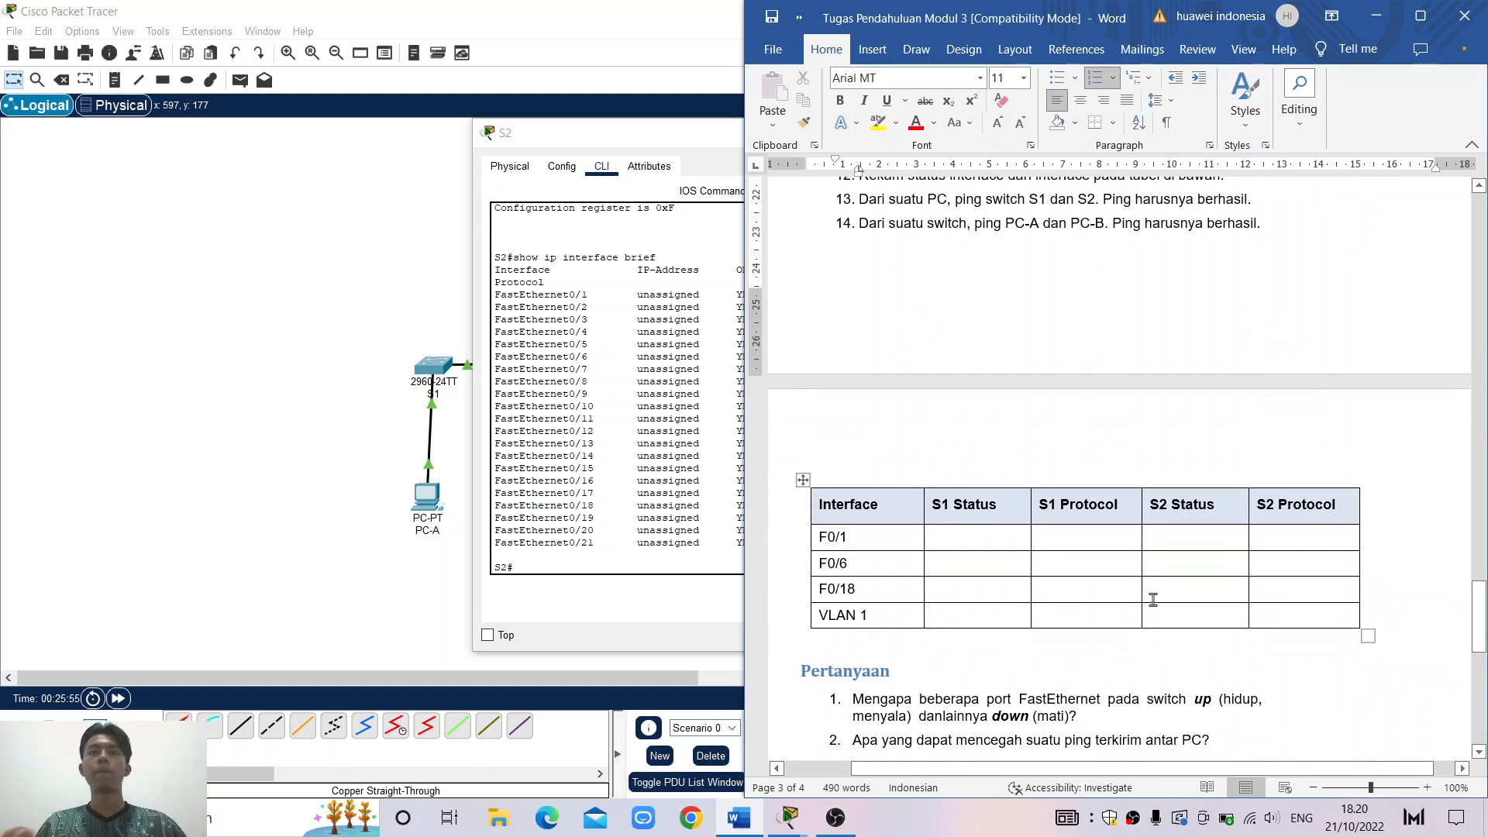
{"action": "left_click", "coordinate": [975, 533]}
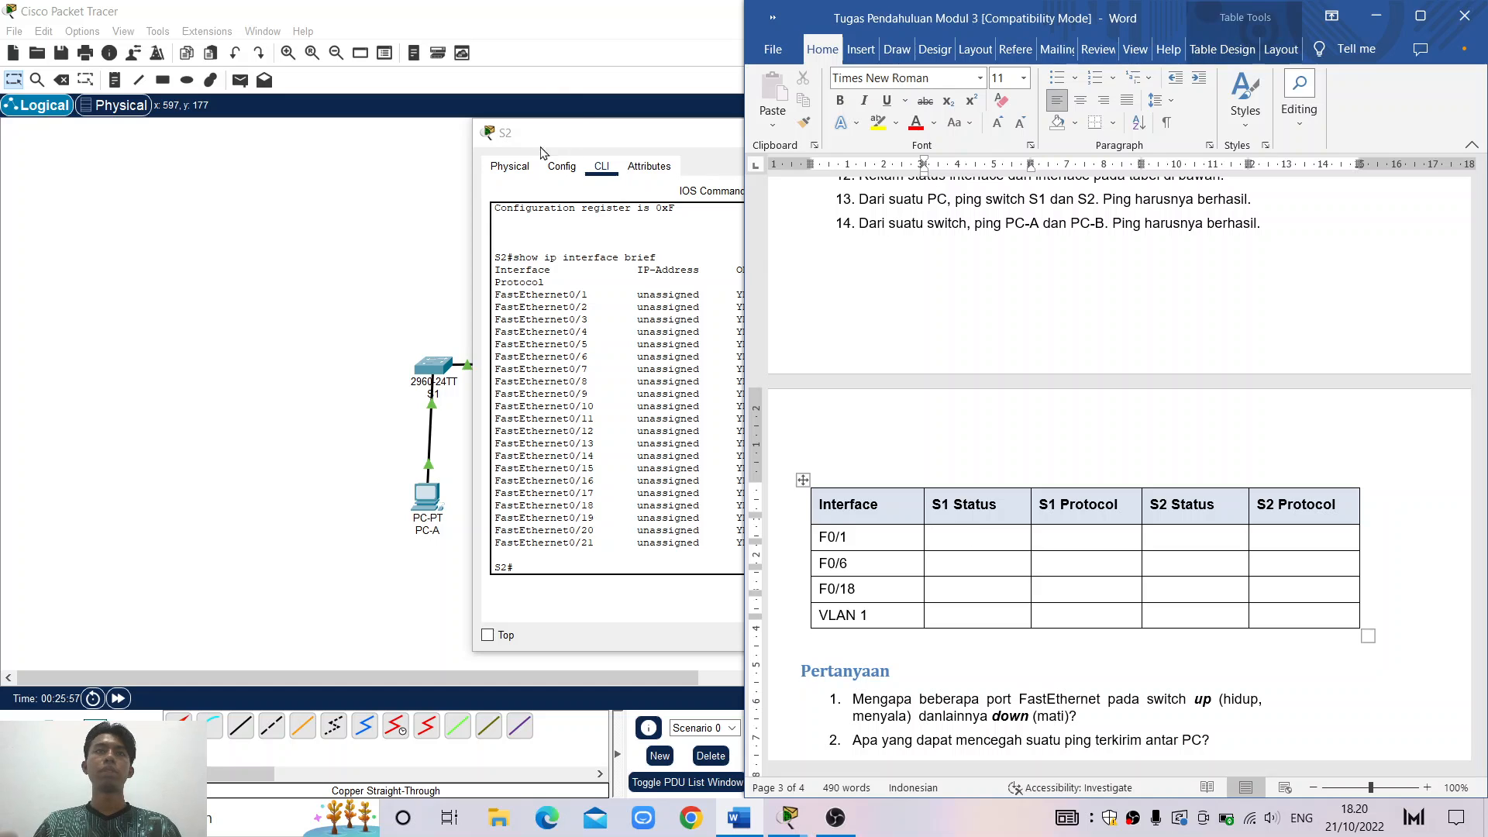
{"action": "left_click", "coordinate": [578, 118]}
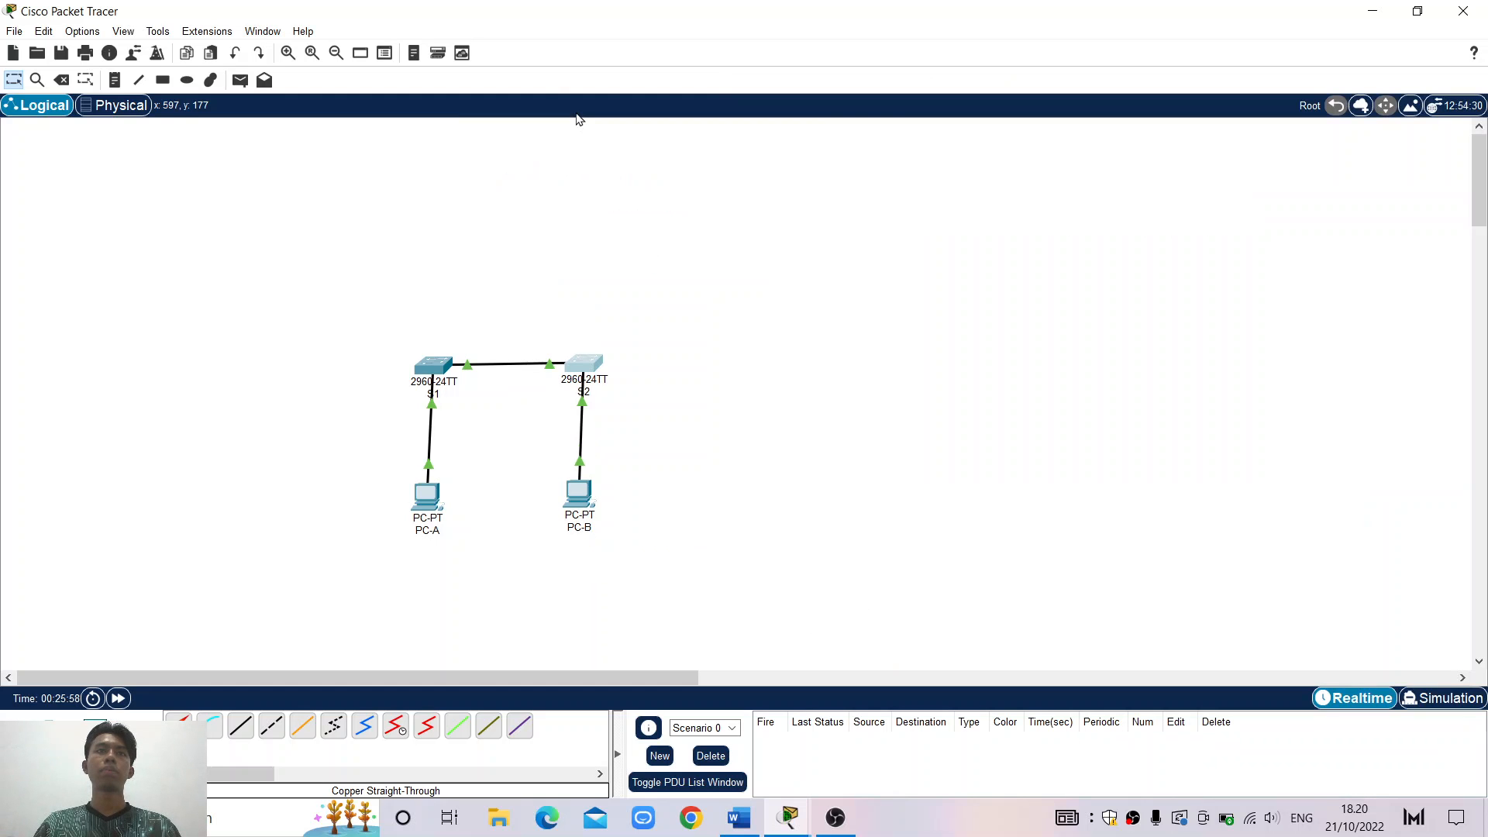
Open S1's CLI on its interface summary, snap it to the left half with Word on the right
{"action": "left_click", "coordinate": [433, 375]}
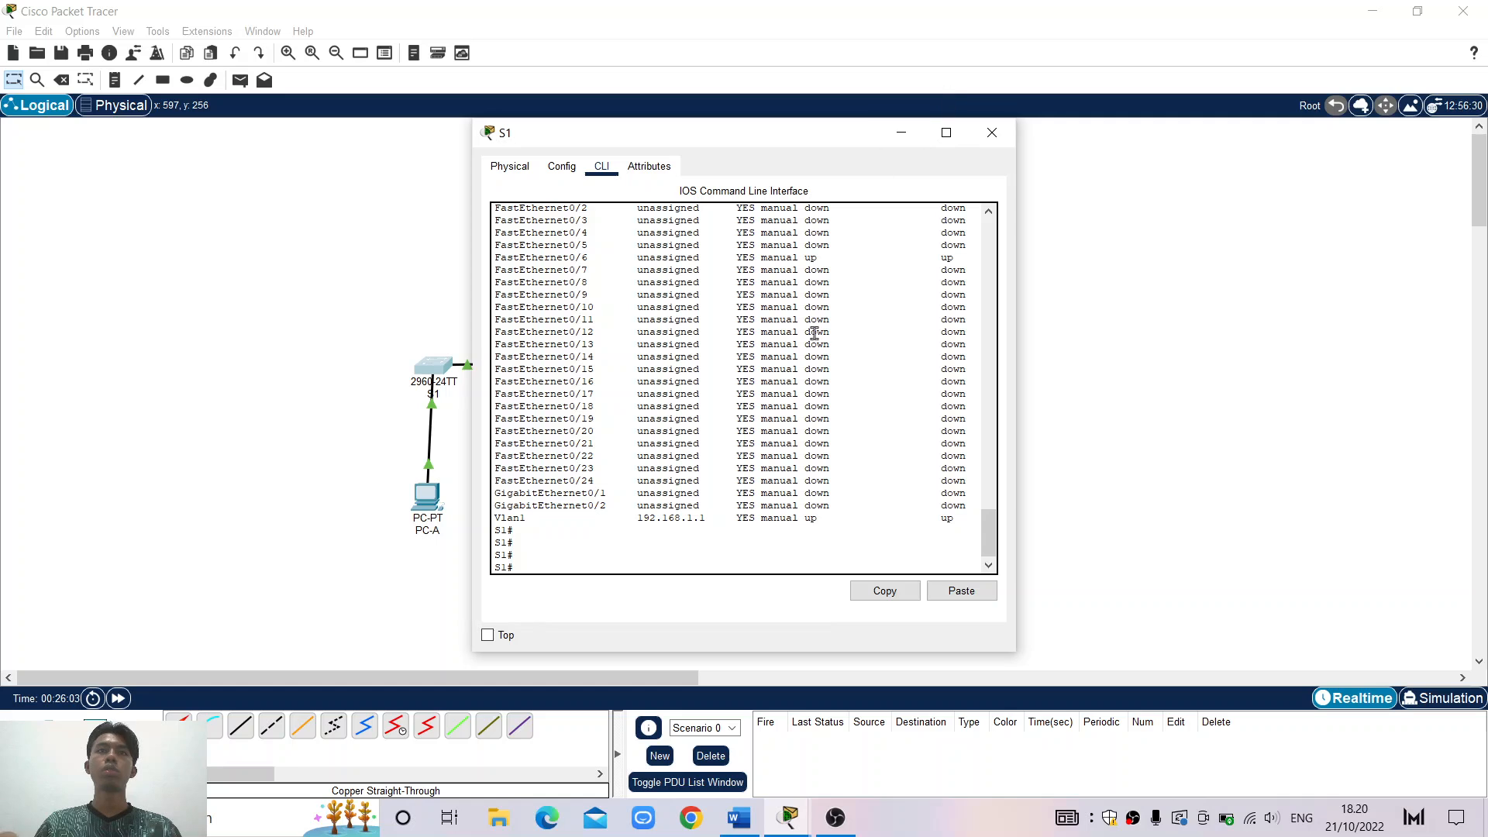
{"action": "scroll", "coordinate": [815, 333], "scroll_direction": "up", "scroll_amount": 1}
{"action": "scroll", "coordinate": [815, 333], "scroll_direction": "down", "scroll_amount": 1}
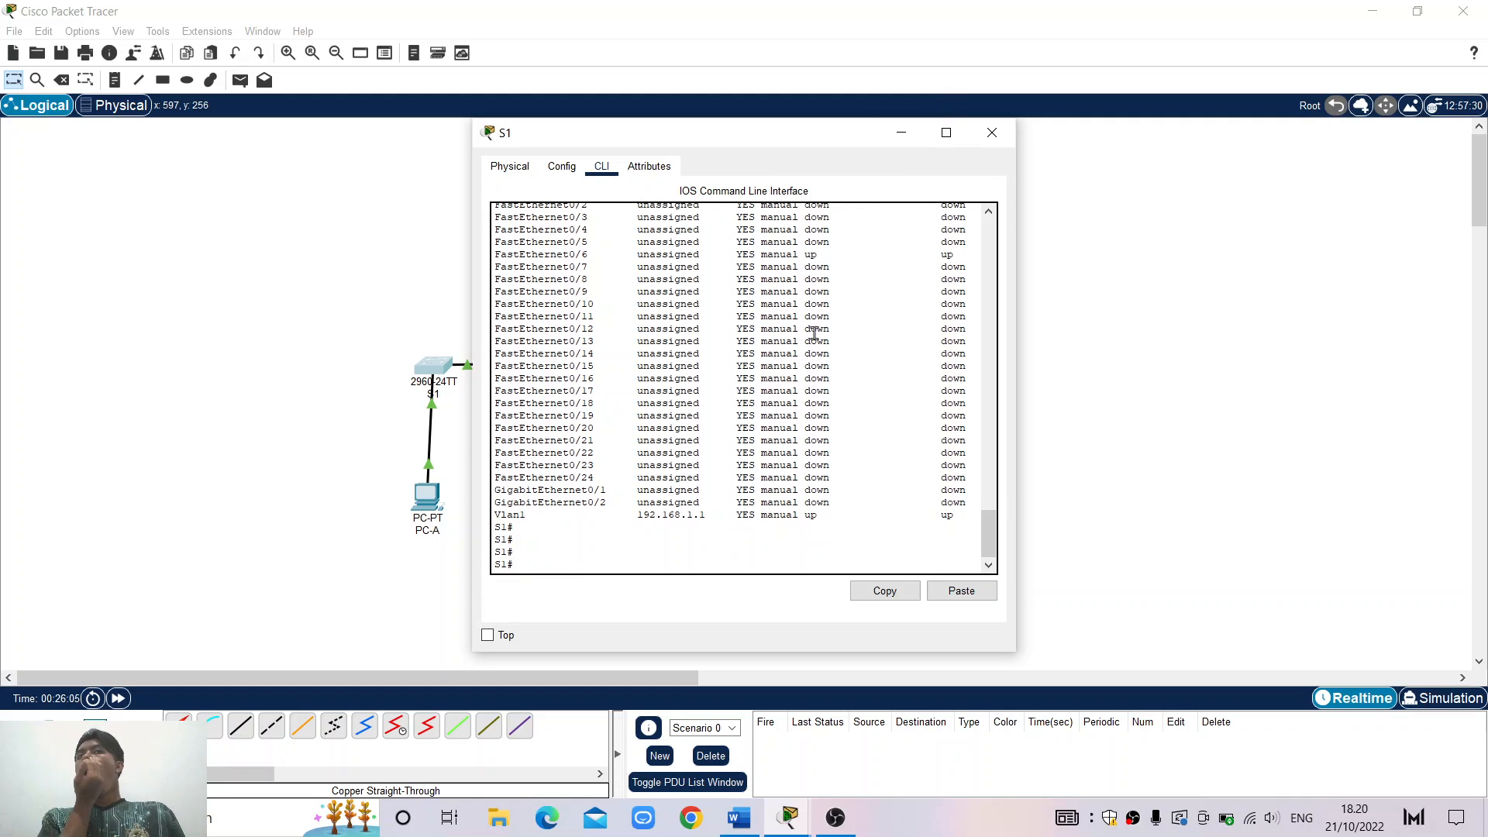
{"action": "scroll", "coordinate": [814, 333], "scroll_direction": "up", "scroll_amount": 3}
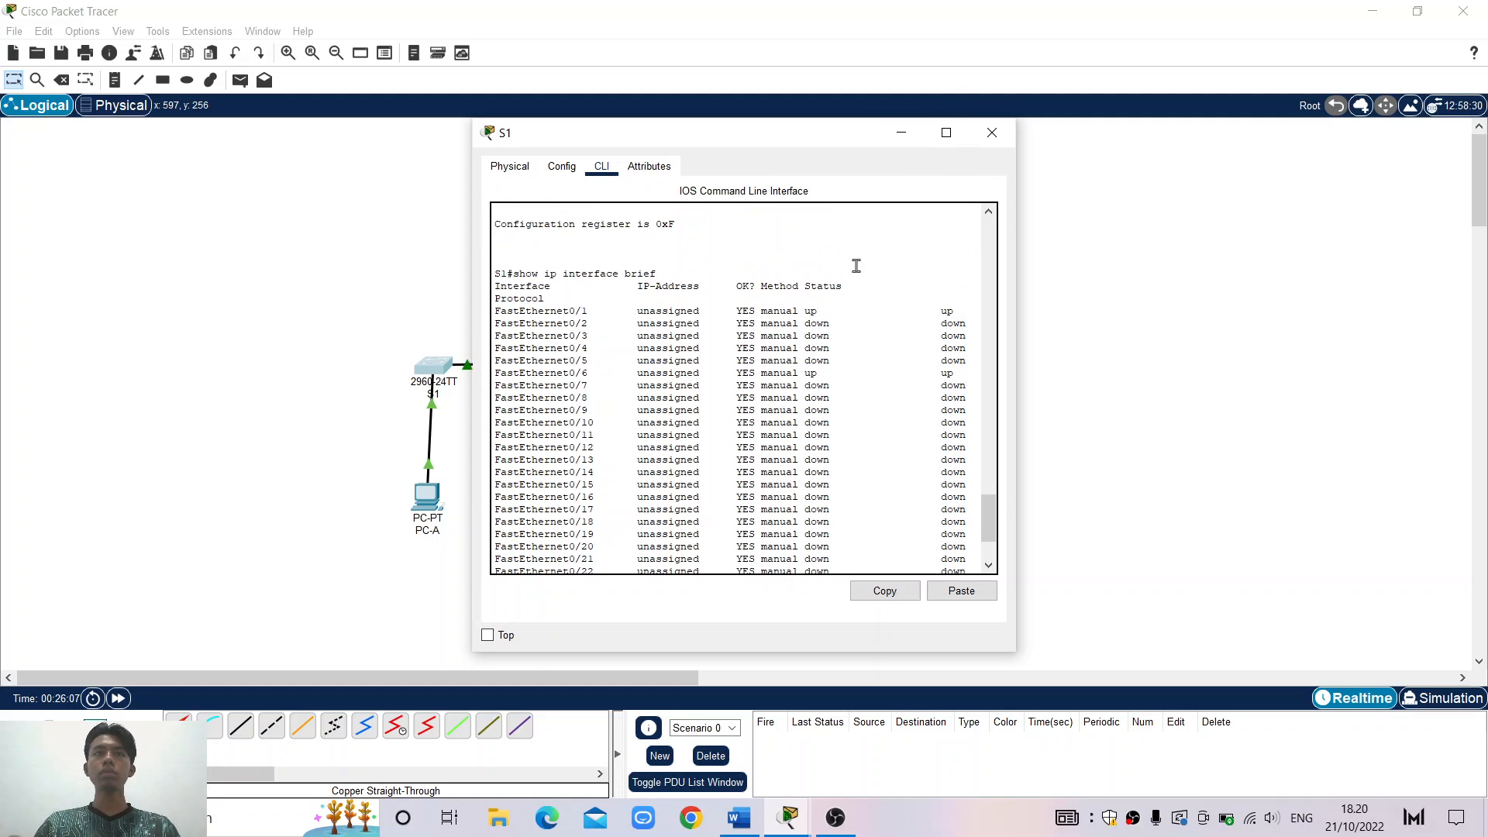
{"action": "left_click", "coordinate": [946, 133]}
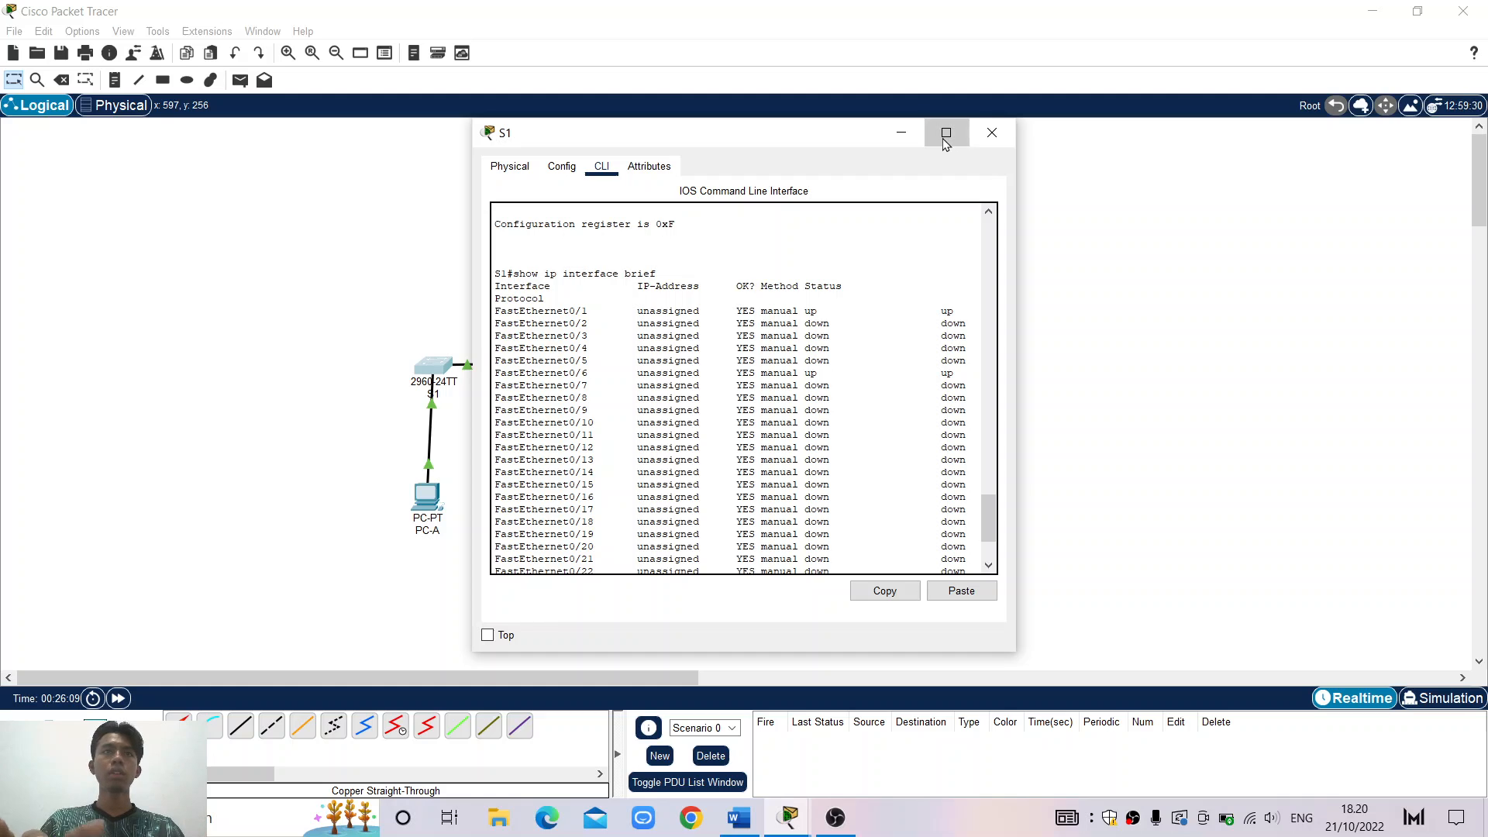
{"action": "key", "text": "super+Left"}
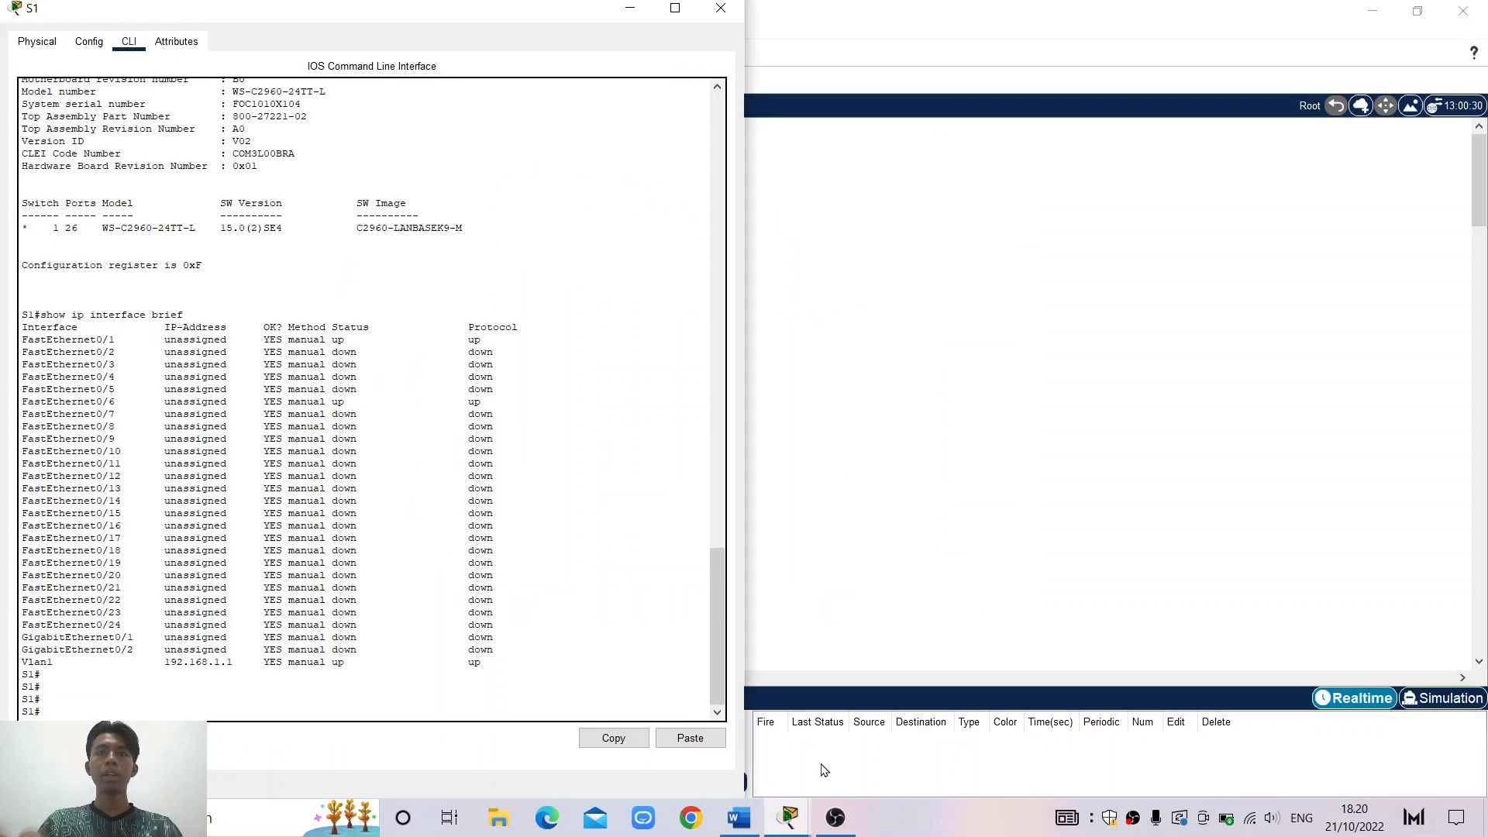
{"action": "left_click", "coordinate": [744, 823]}
{"action": "scroll", "coordinate": [985, 616], "scroll_direction": "down", "scroll_amount": 1}
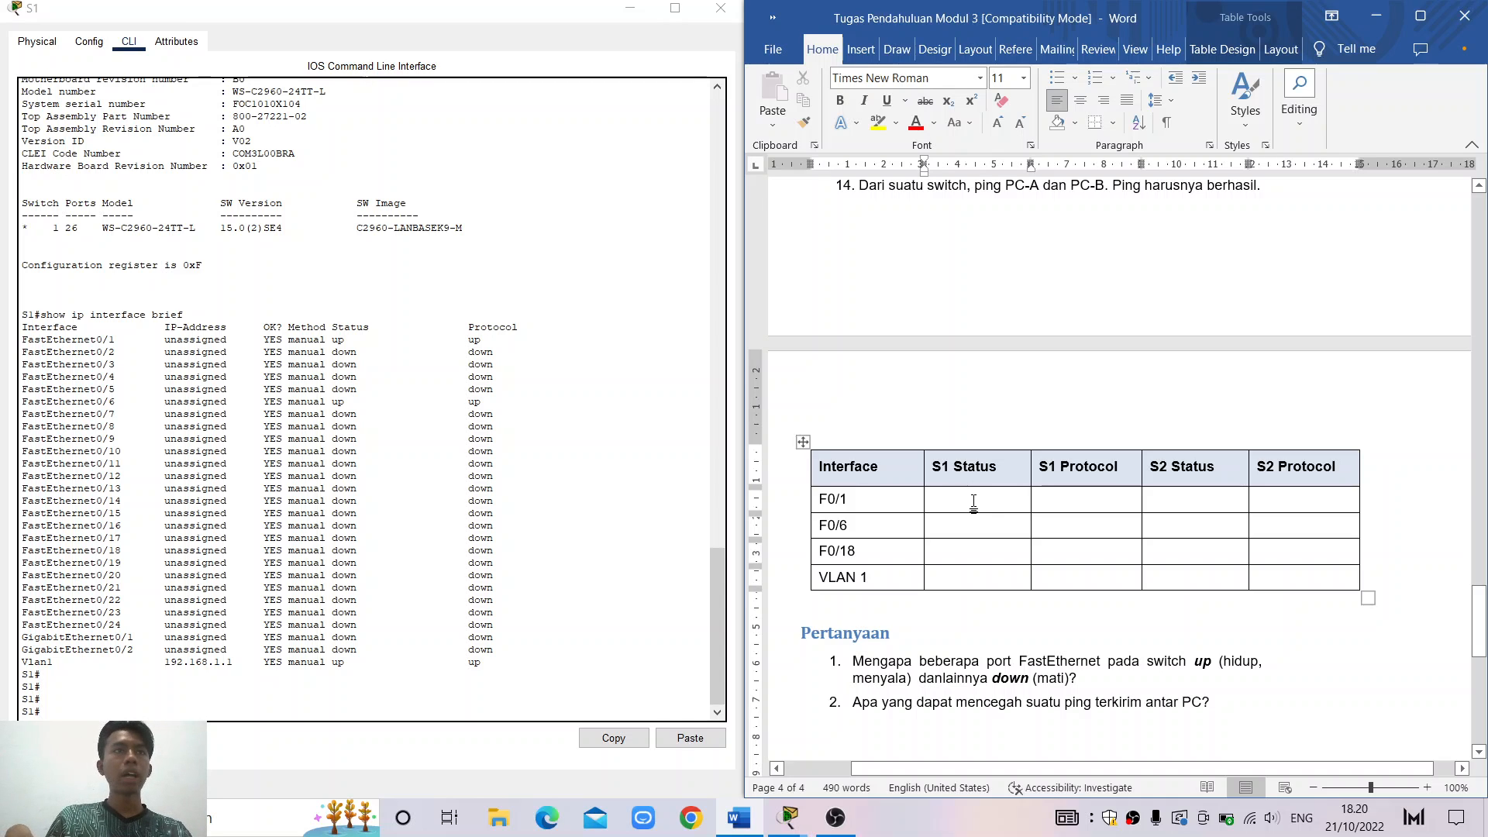
Enter a centred UP in the F0/1 S1 Status cell from the switch output
{"action": "left_click_drag", "start_coordinate": [327, 339], "coordinate": [348, 339]}
{"action": "left_click", "coordinate": [963, 512]}
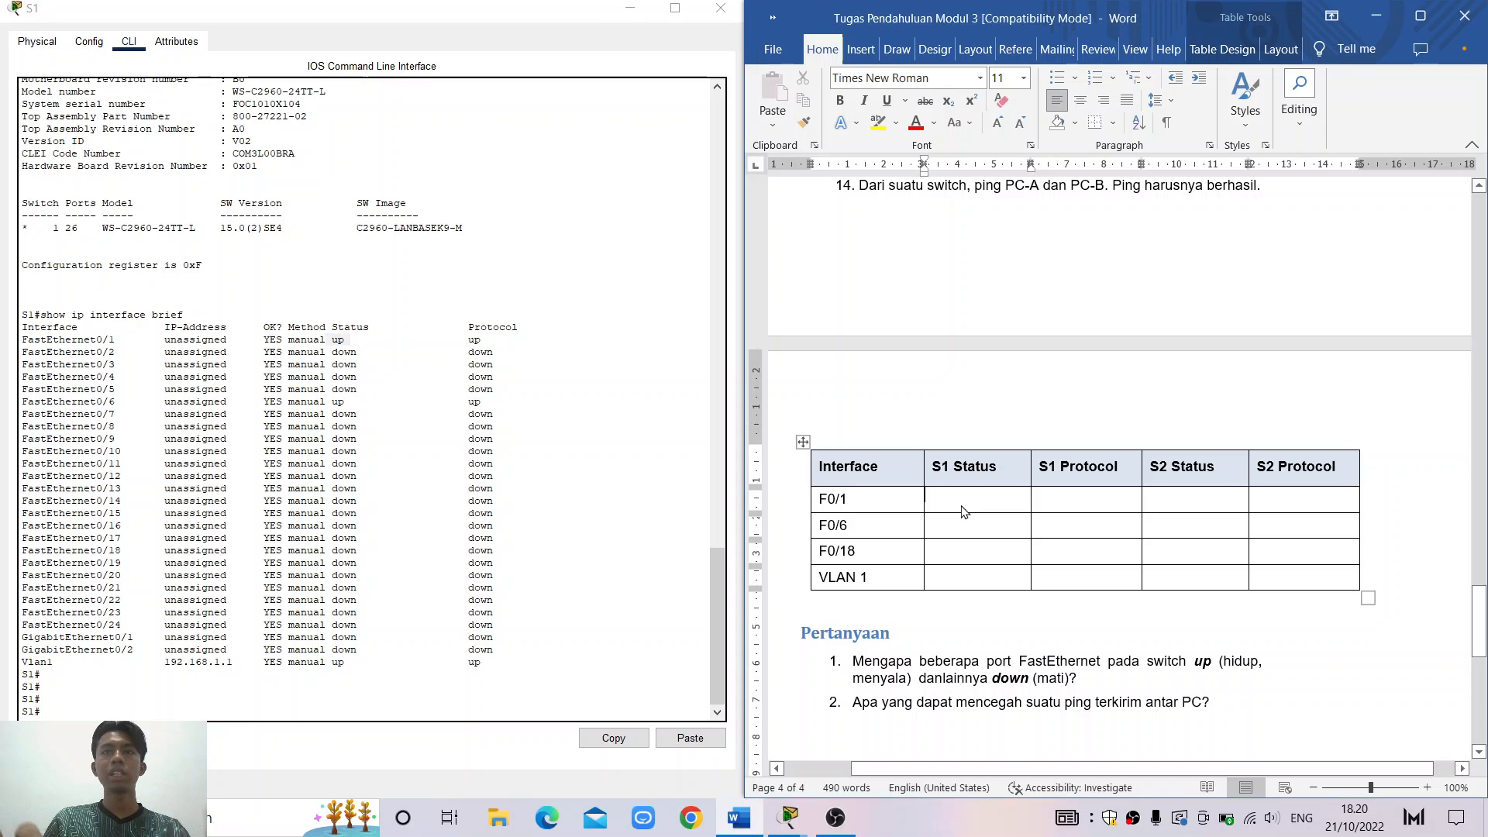
{"action": "key", "text": "ctrl+e"}
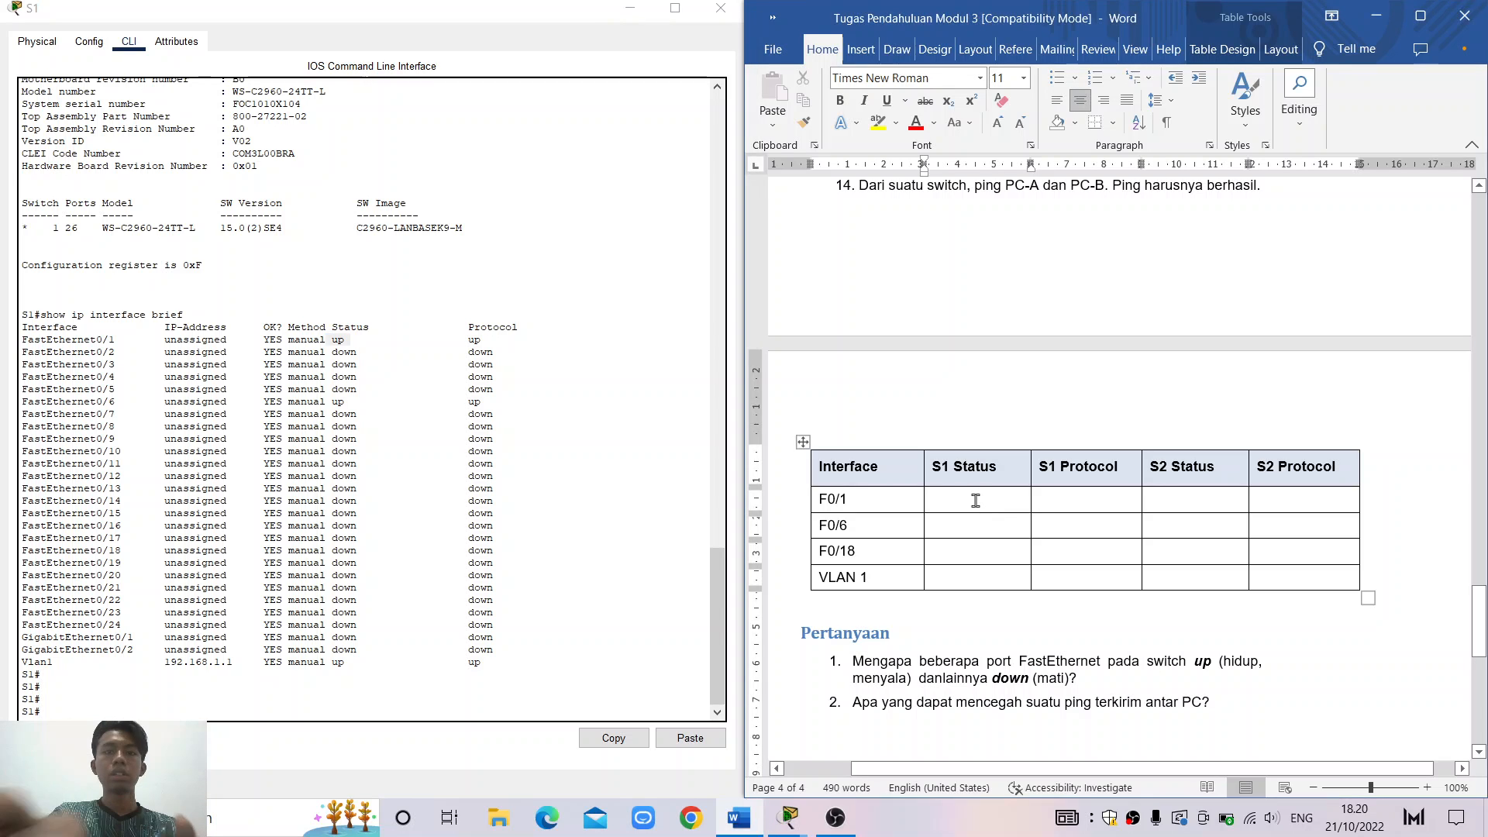
{"action": "type", "text": "UP"}
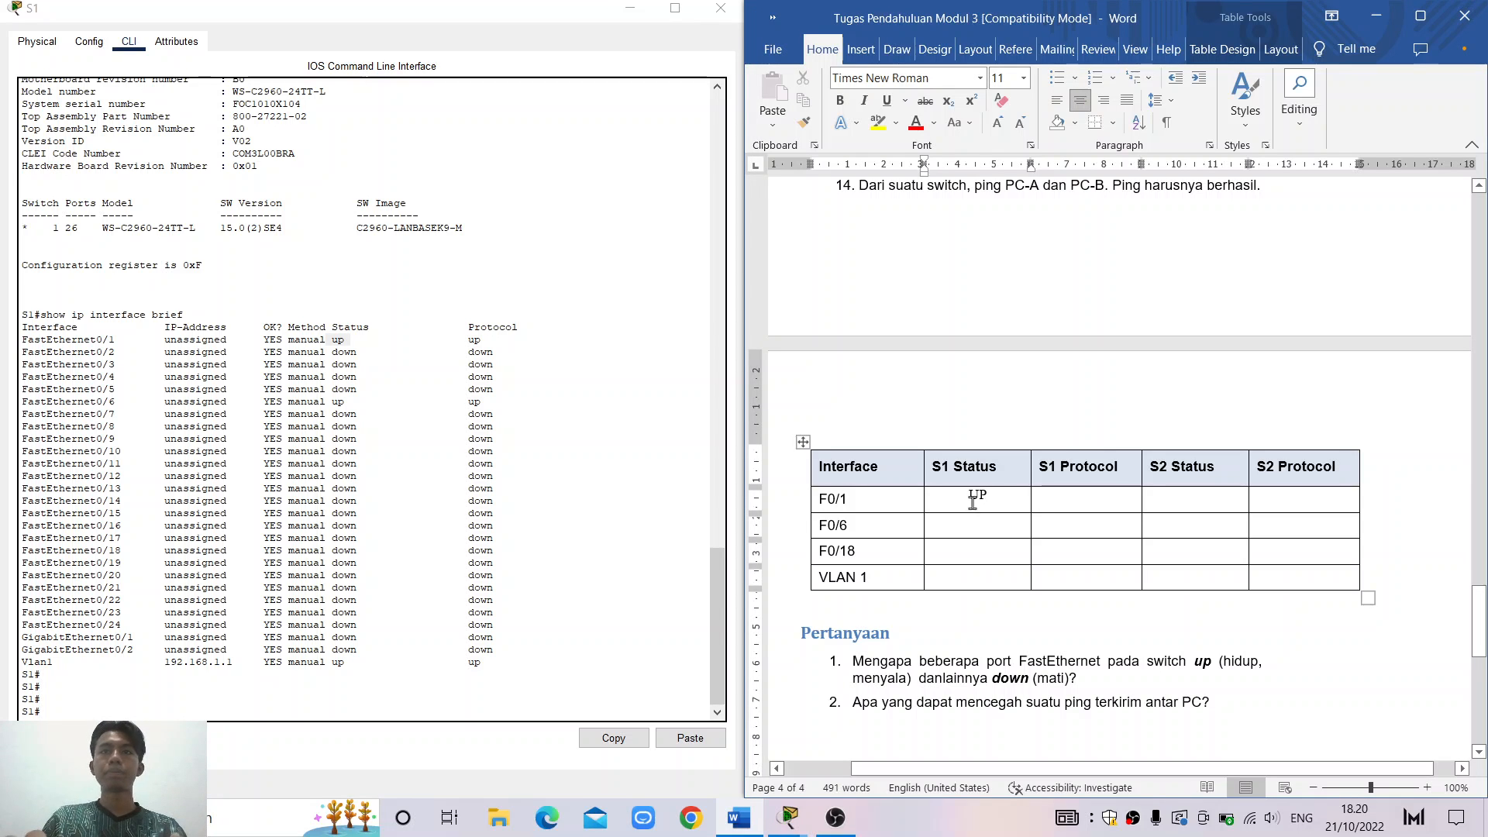
{"action": "left_click_drag", "start_coordinate": [954, 494], "coordinate": [1278, 574]}
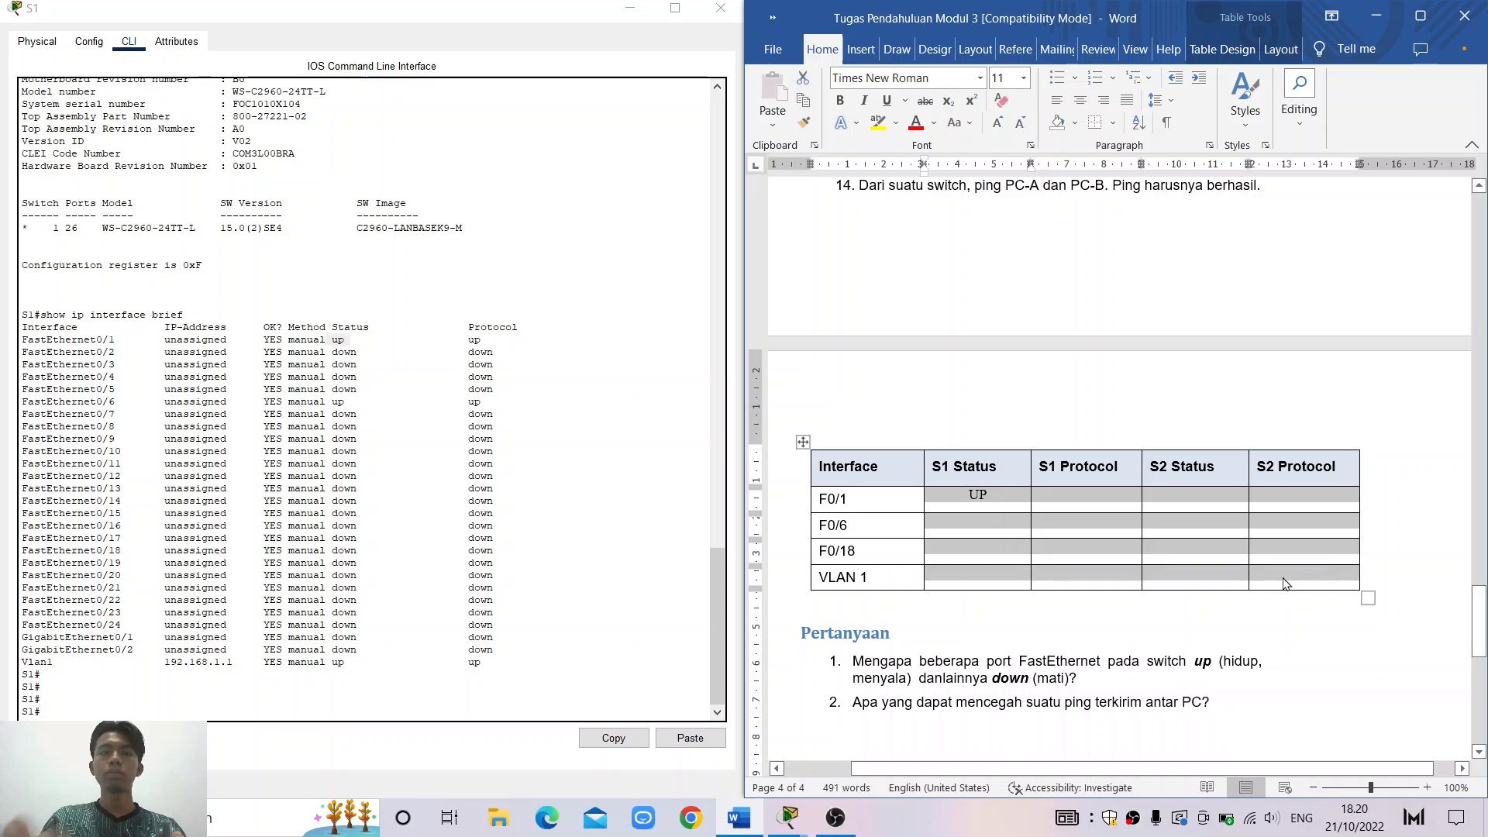
{"action": "left_click", "coordinate": [1286, 584]}
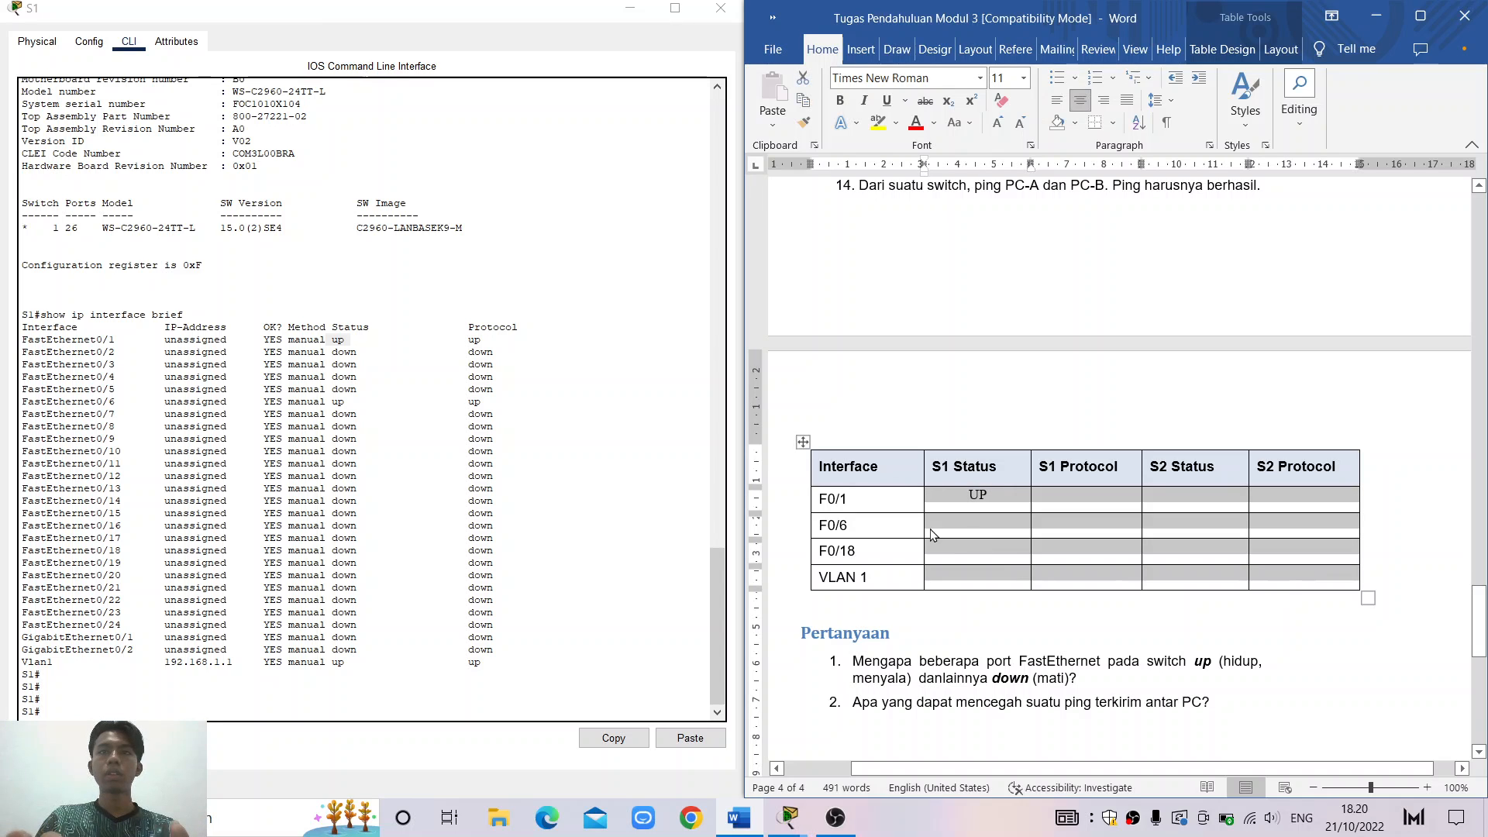
{"action": "left_click", "coordinate": [966, 532]}
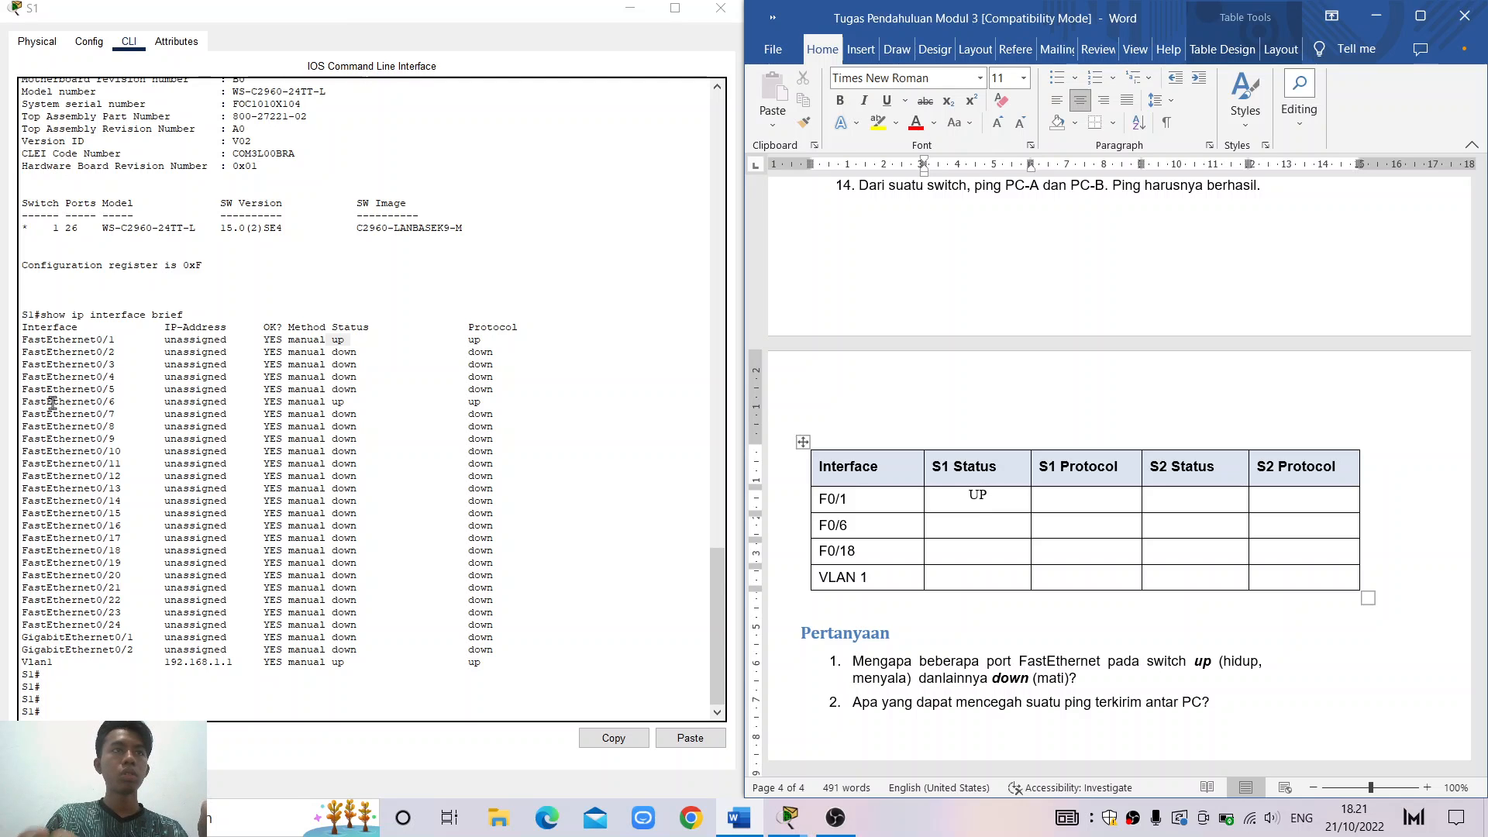
Record S1 Status UP for F0/6 and DOWN for F0/18 from the switch output
{"action": "left_click_drag", "start_coordinate": [52, 402], "coordinate": [353, 404]}
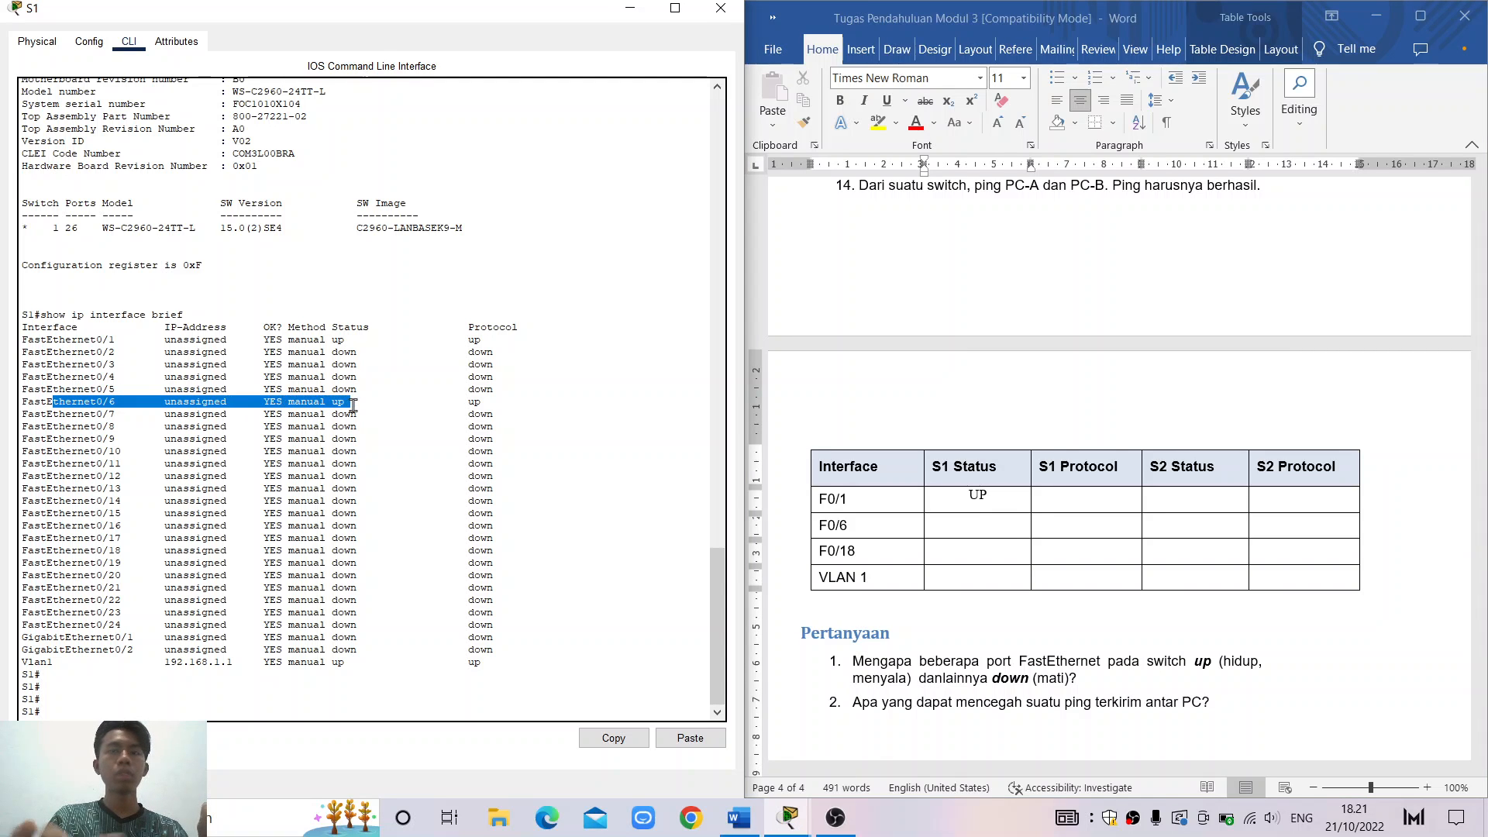
{"action": "left_click", "coordinate": [1013, 526]}
{"action": "type", "text": "UP"}
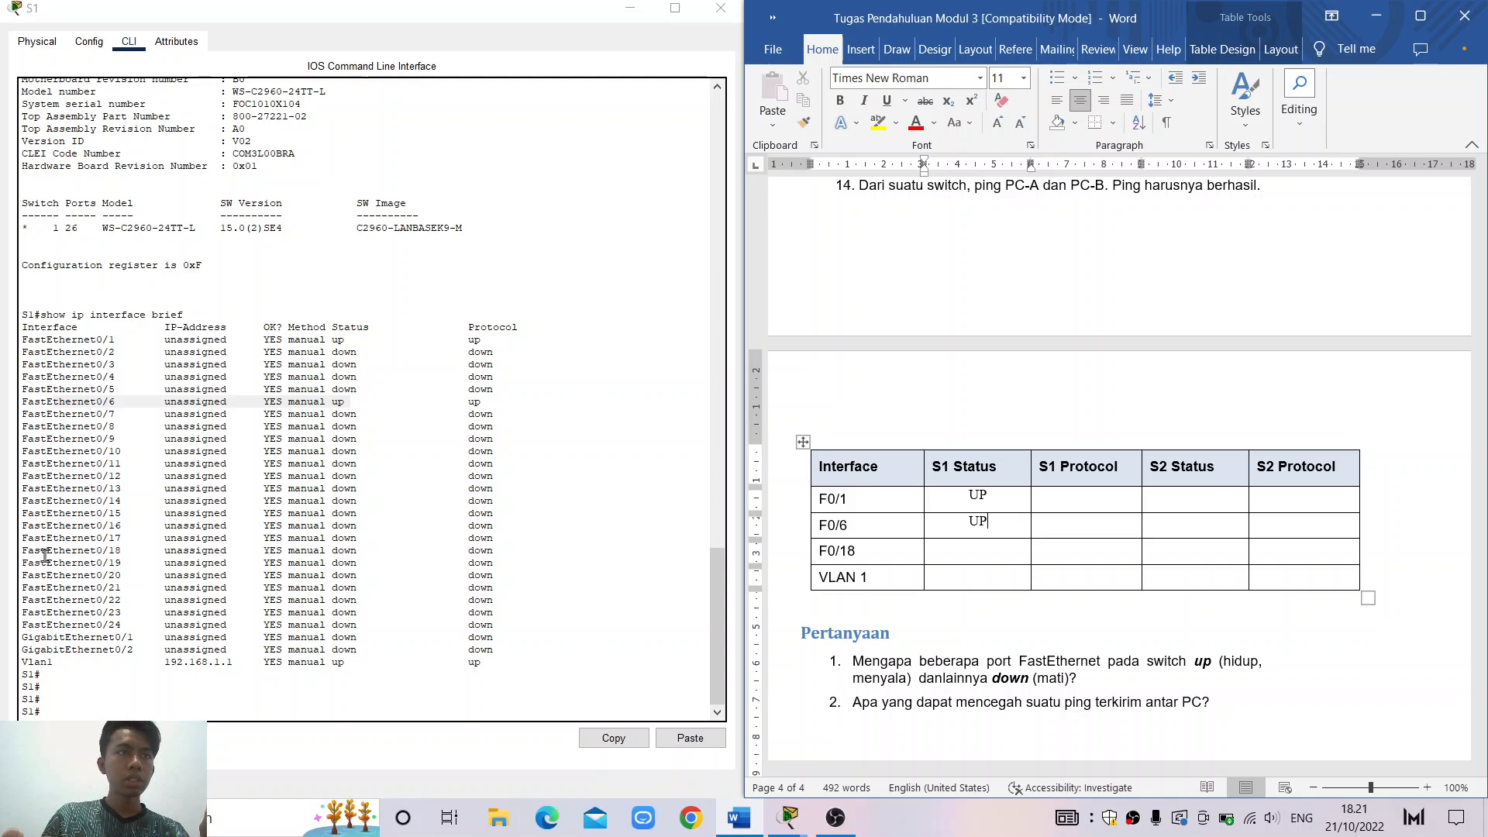
{"action": "left_click_drag", "start_coordinate": [28, 547], "coordinate": [358, 552]}
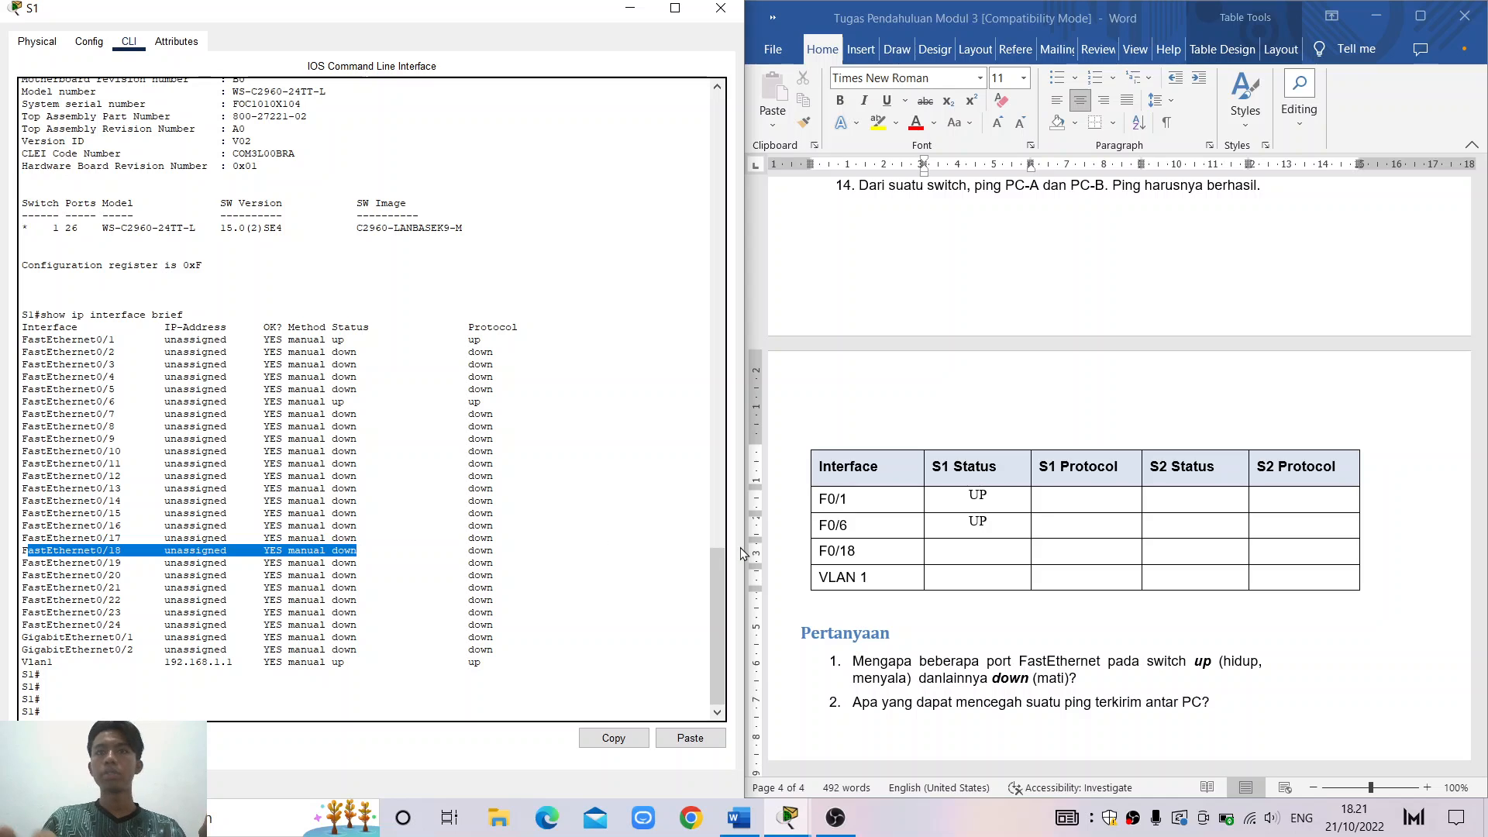
{"action": "left_click", "coordinate": [975, 566]}
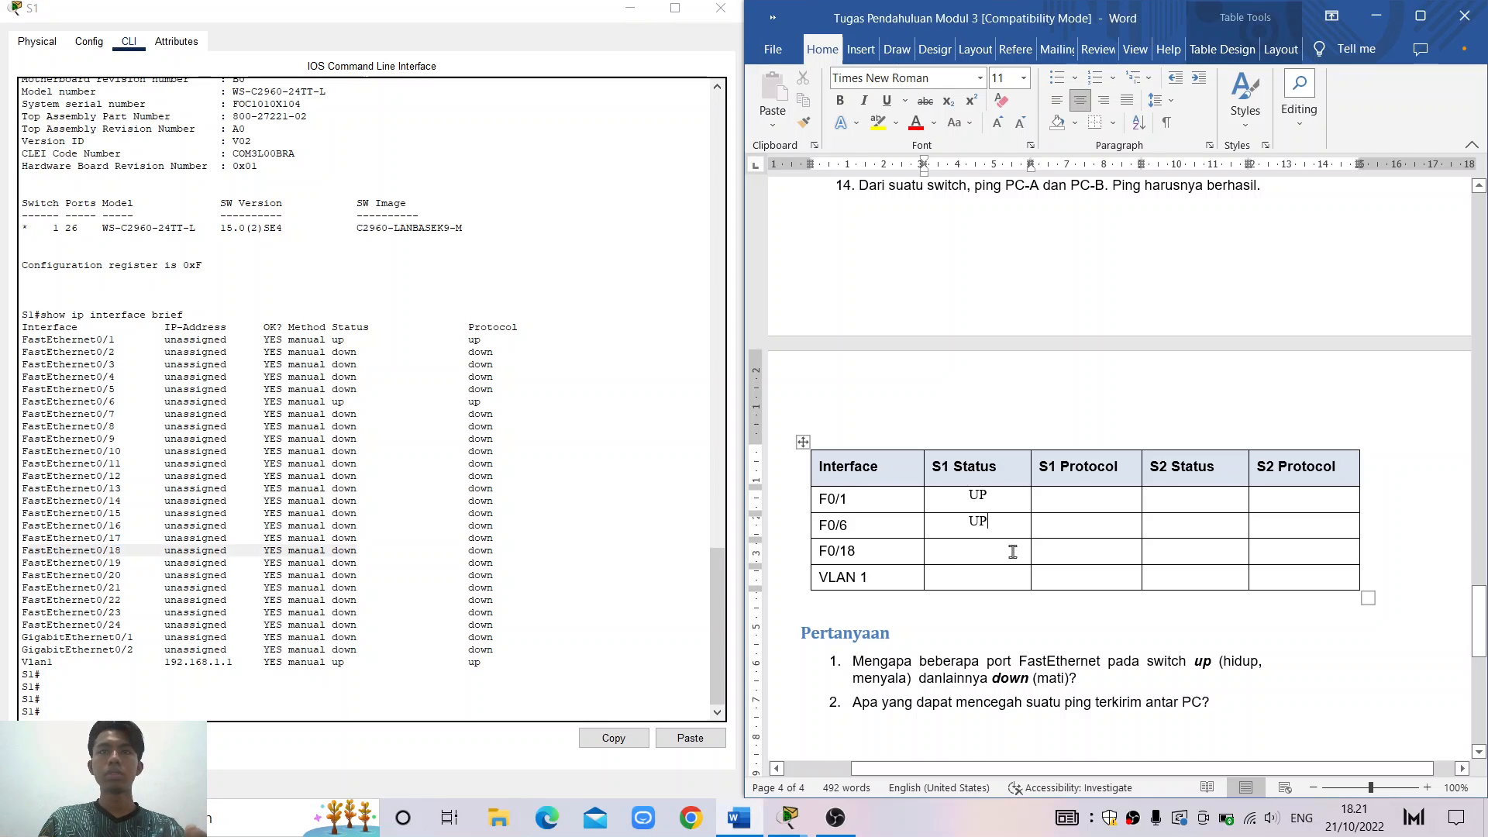
{"action": "type", "text": "DOWN"}
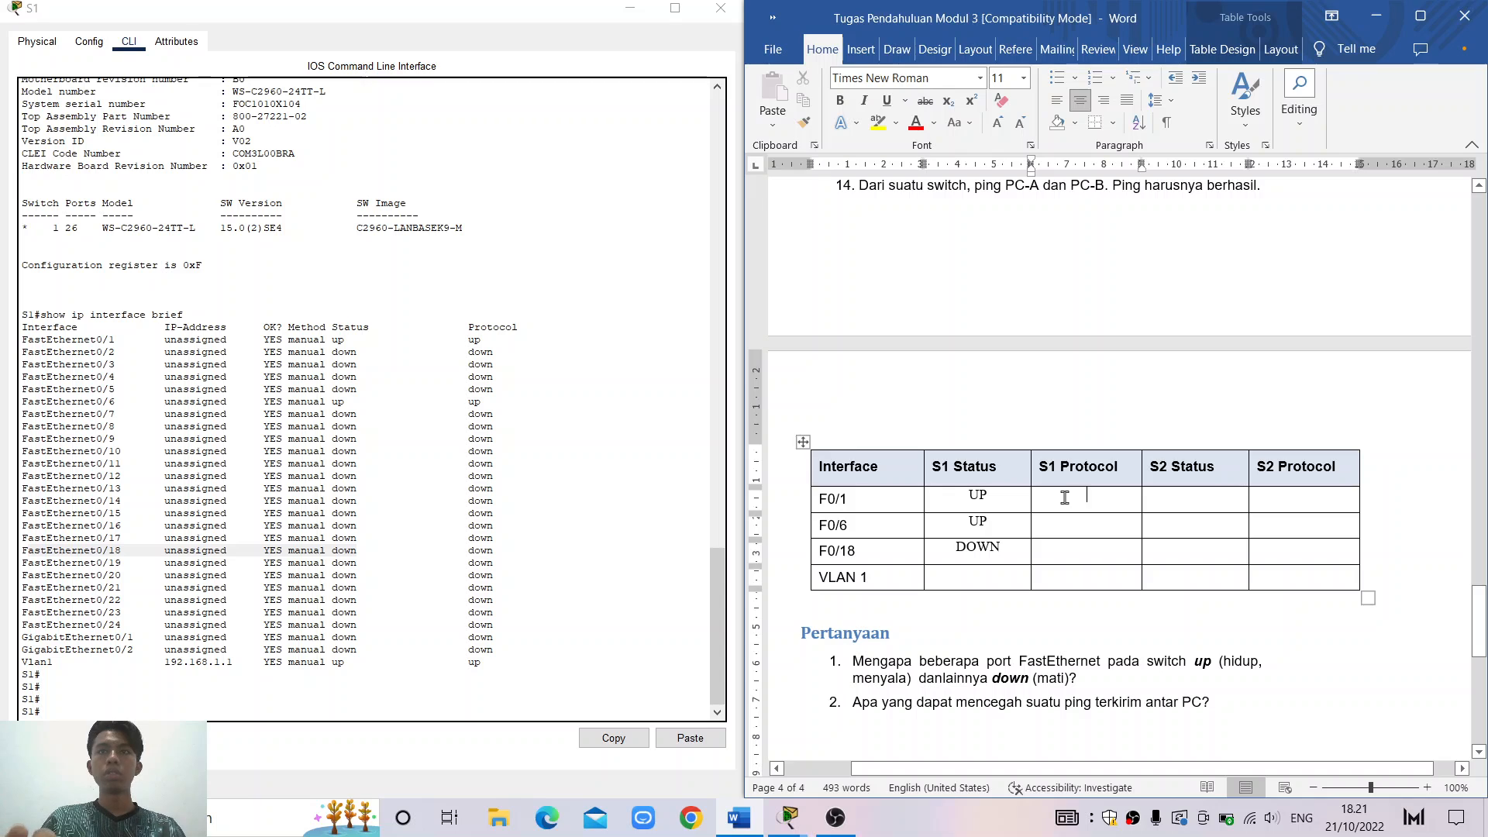
{"action": "left_click", "coordinate": [426, 361]}
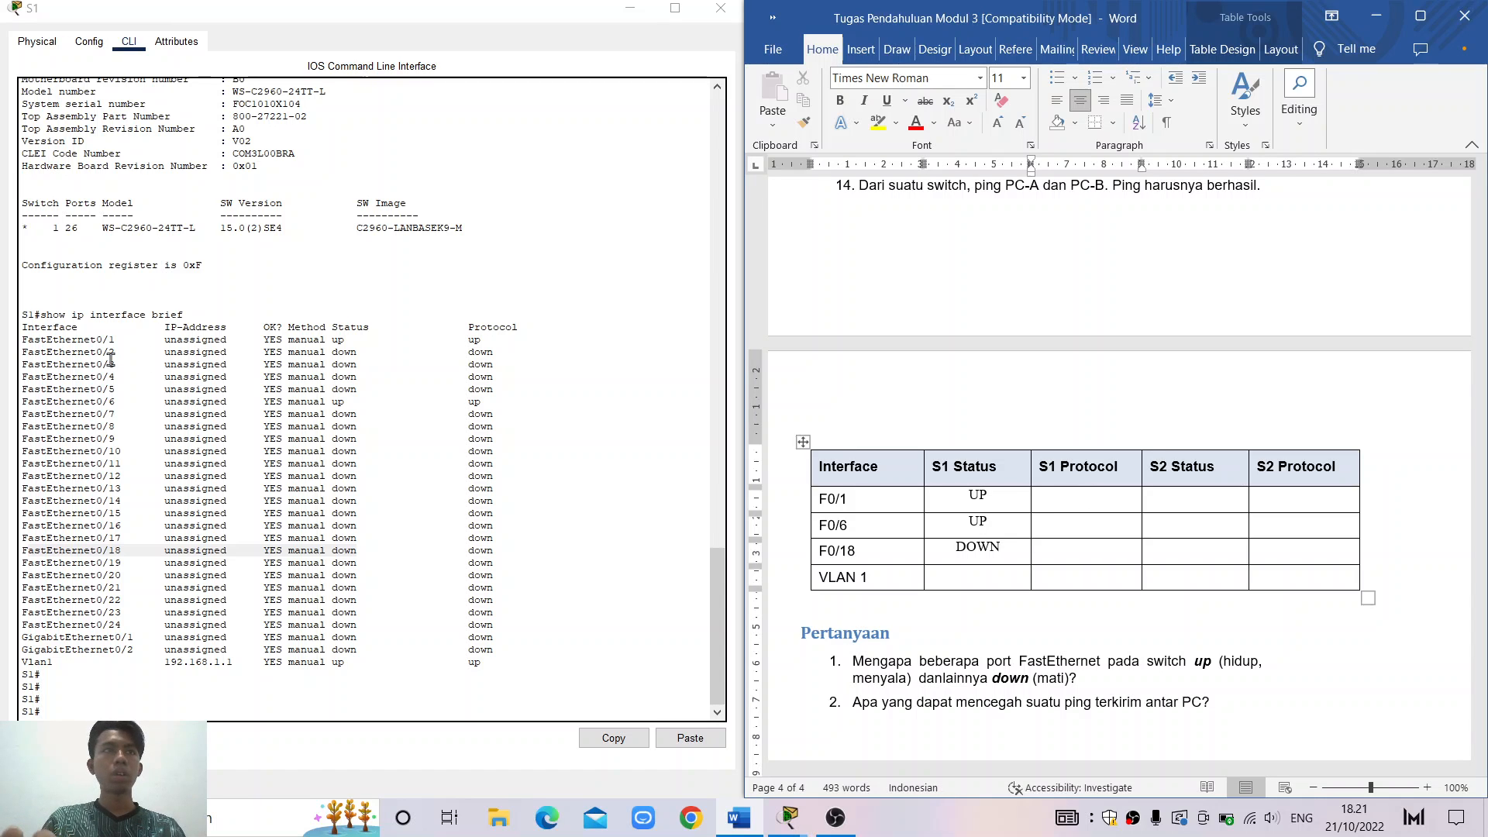
Enter S1 Protocol UP for F0/1 and F0/6, centring the F0/6 entry
{"action": "left_click_drag", "start_coordinate": [91, 339], "coordinate": [485, 340]}
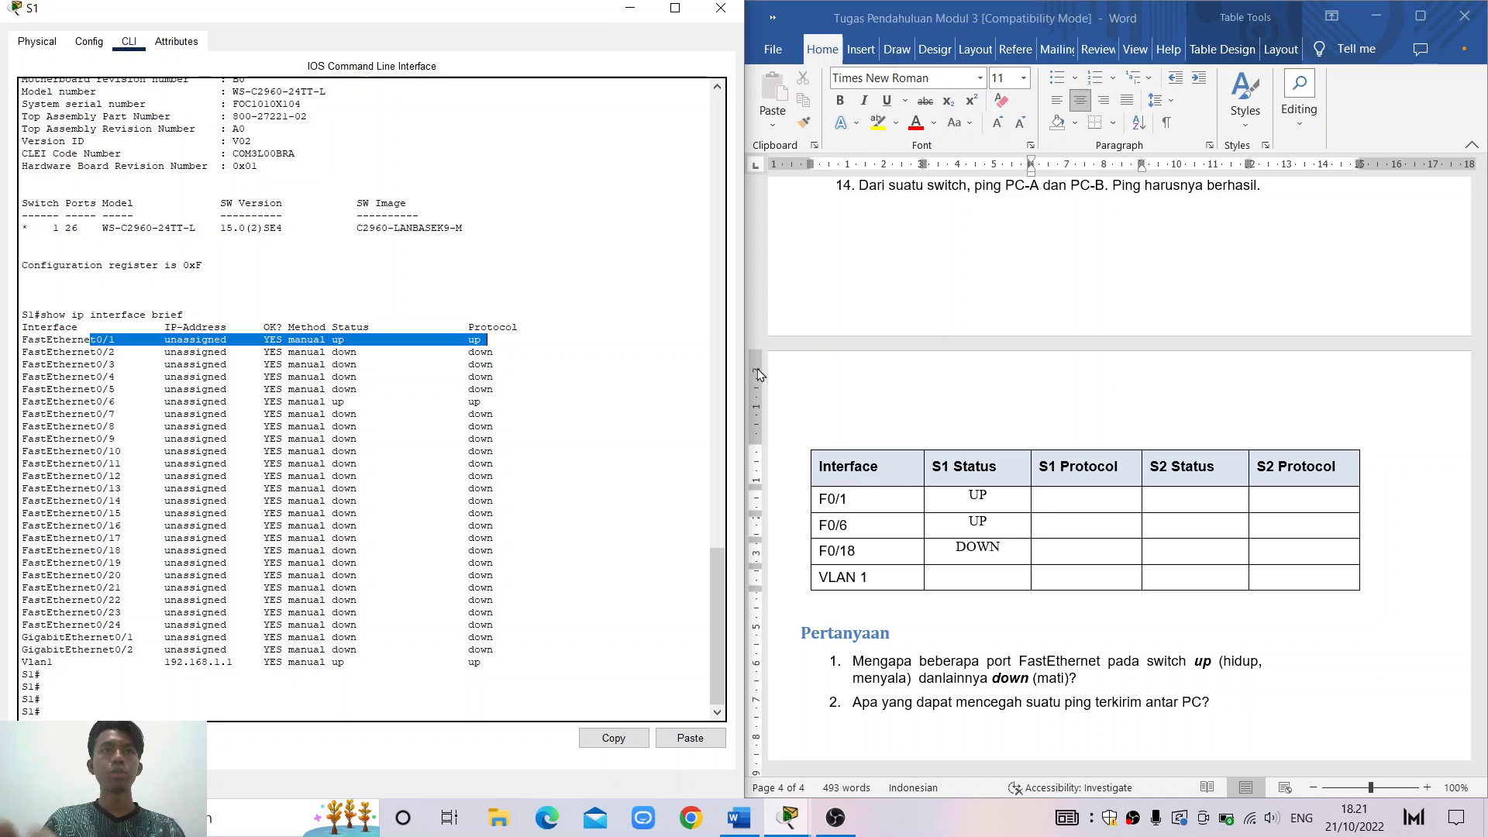
{"action": "left_click", "coordinate": [1091, 502]}
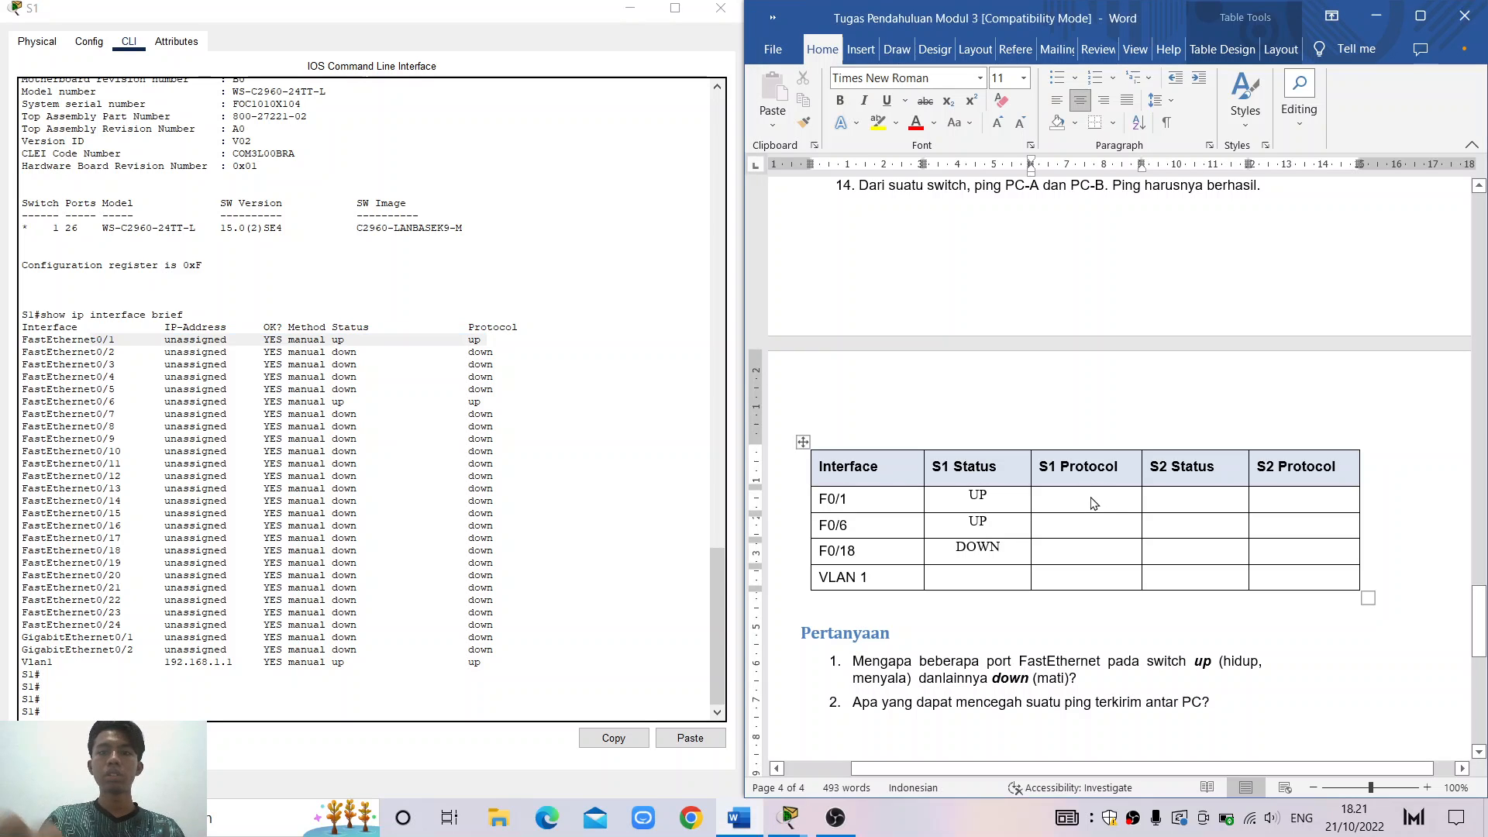
{"action": "type", "text": "UP"}
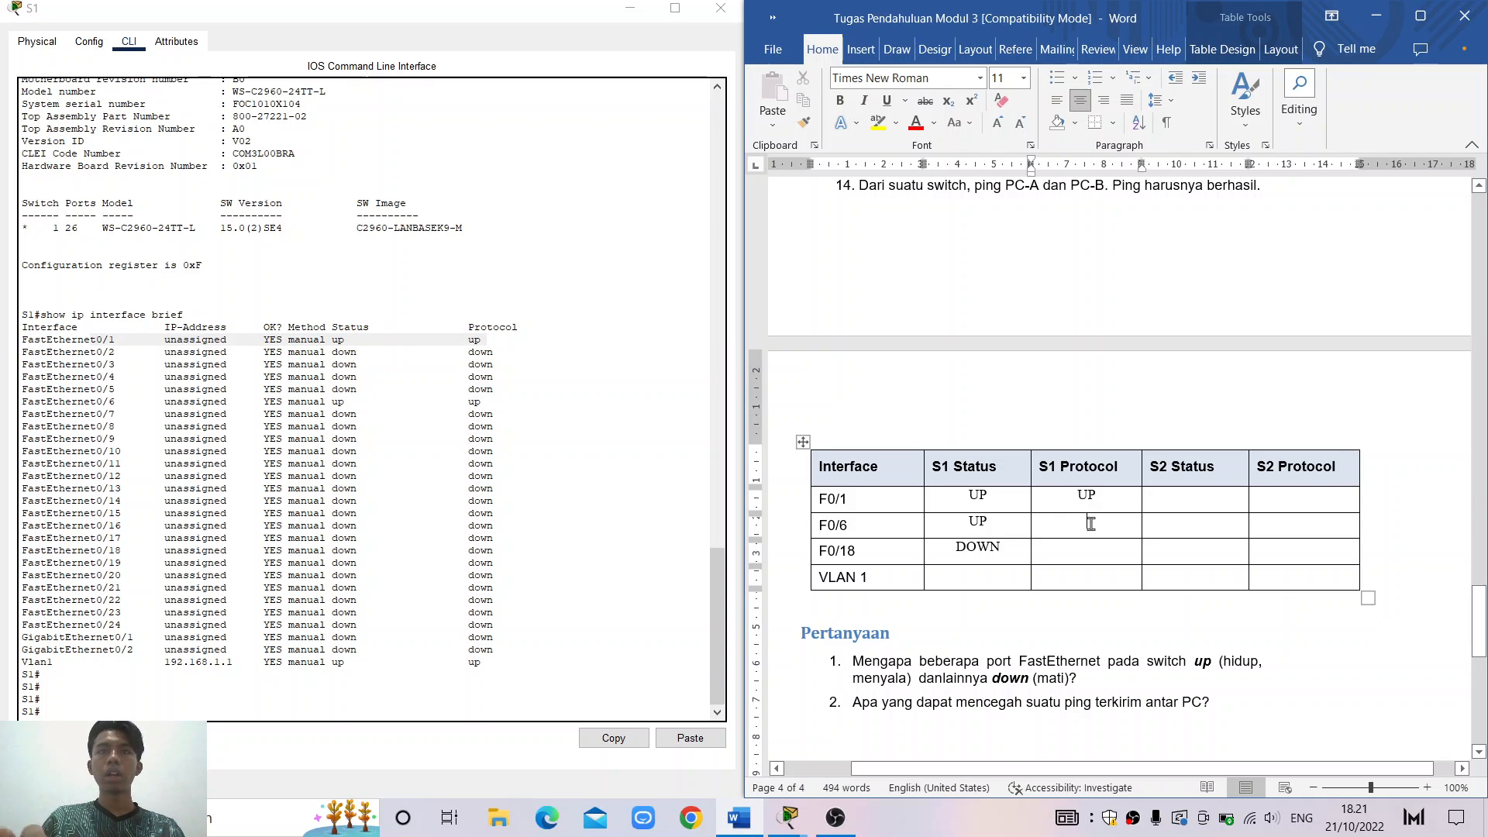
{"action": "left_click_drag", "start_coordinate": [110, 402], "coordinate": [508, 404]}
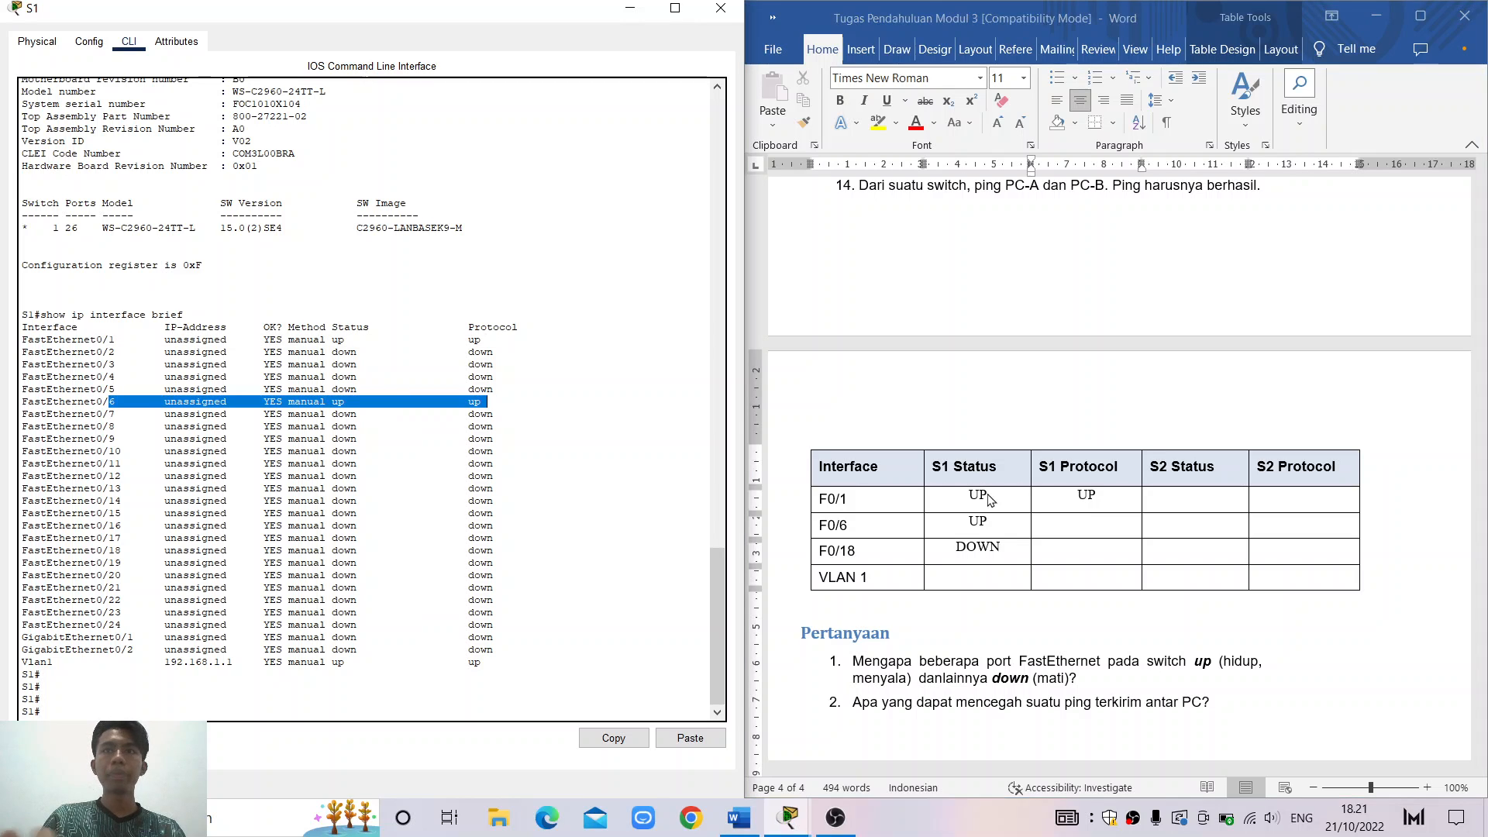
{"action": "left_click", "coordinate": [1129, 523]}
{"action": "type", "text": "UP"}
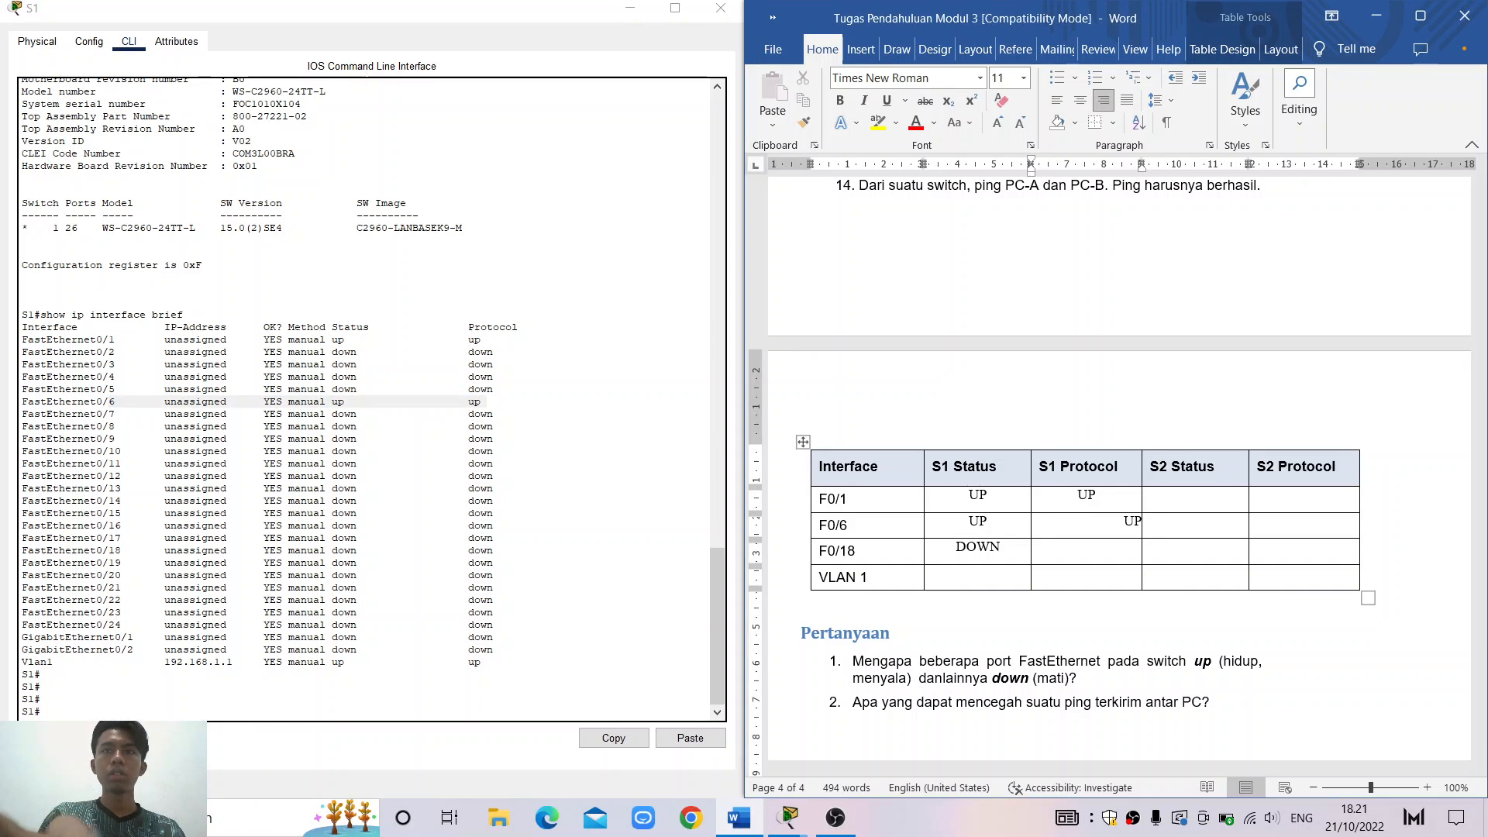
{"action": "left_click", "coordinate": [1095, 542]}
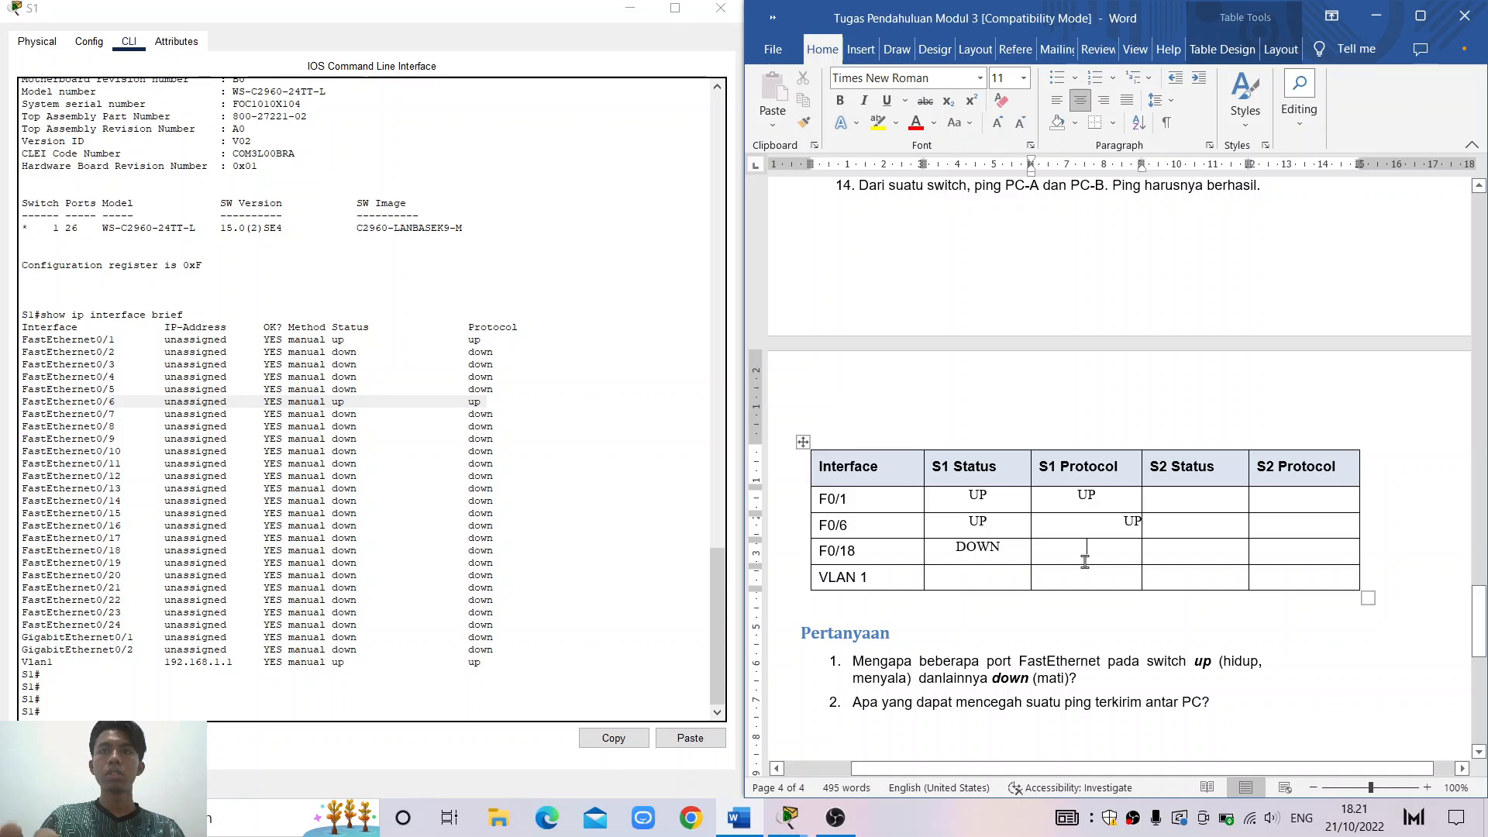
{"action": "double_click", "coordinate": [1095, 533]}
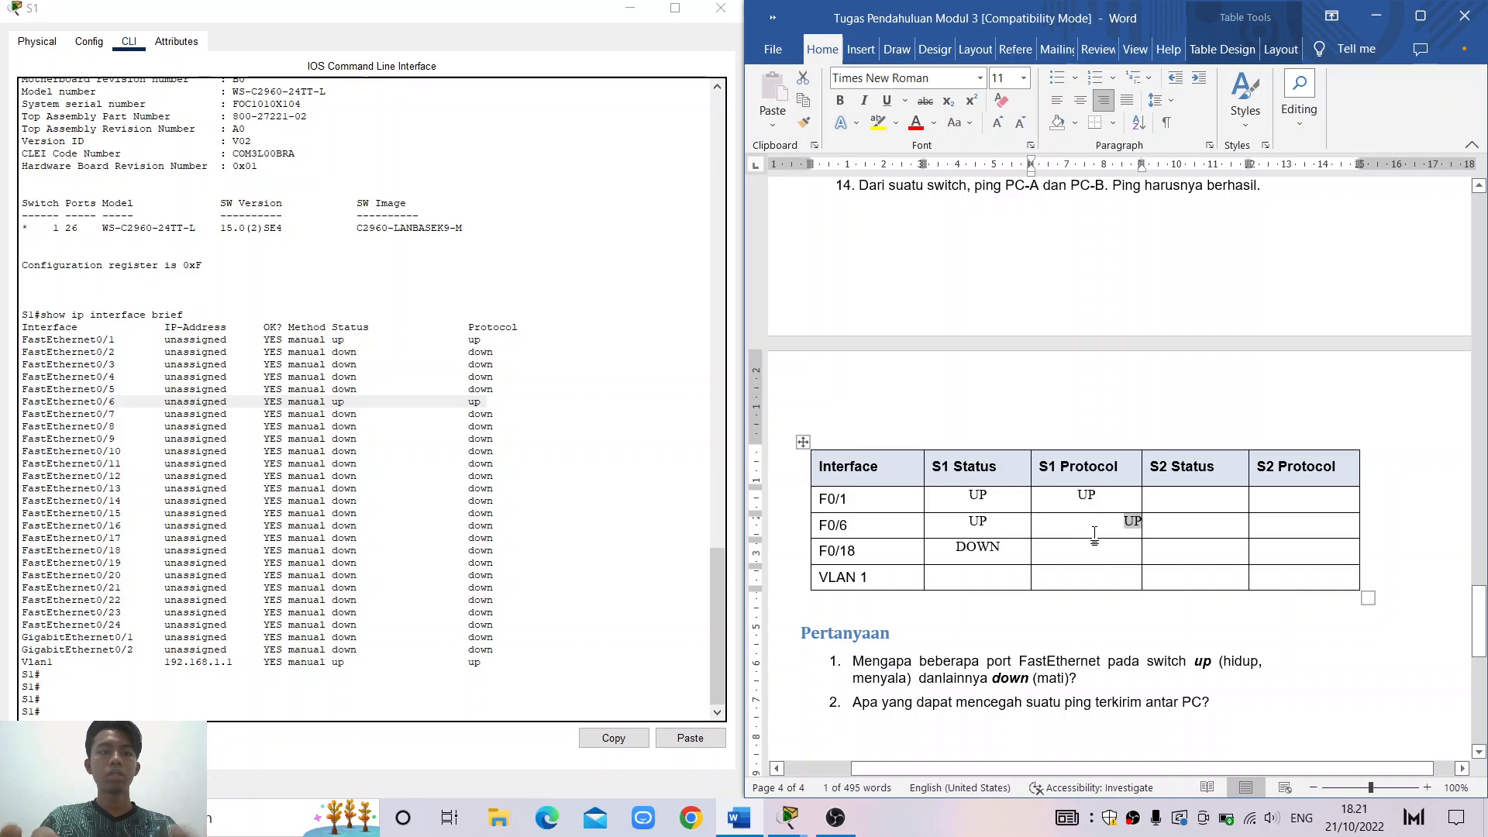
{"action": "key", "text": "ctrl+e"}
{"action": "left_click", "coordinate": [1094, 542]}
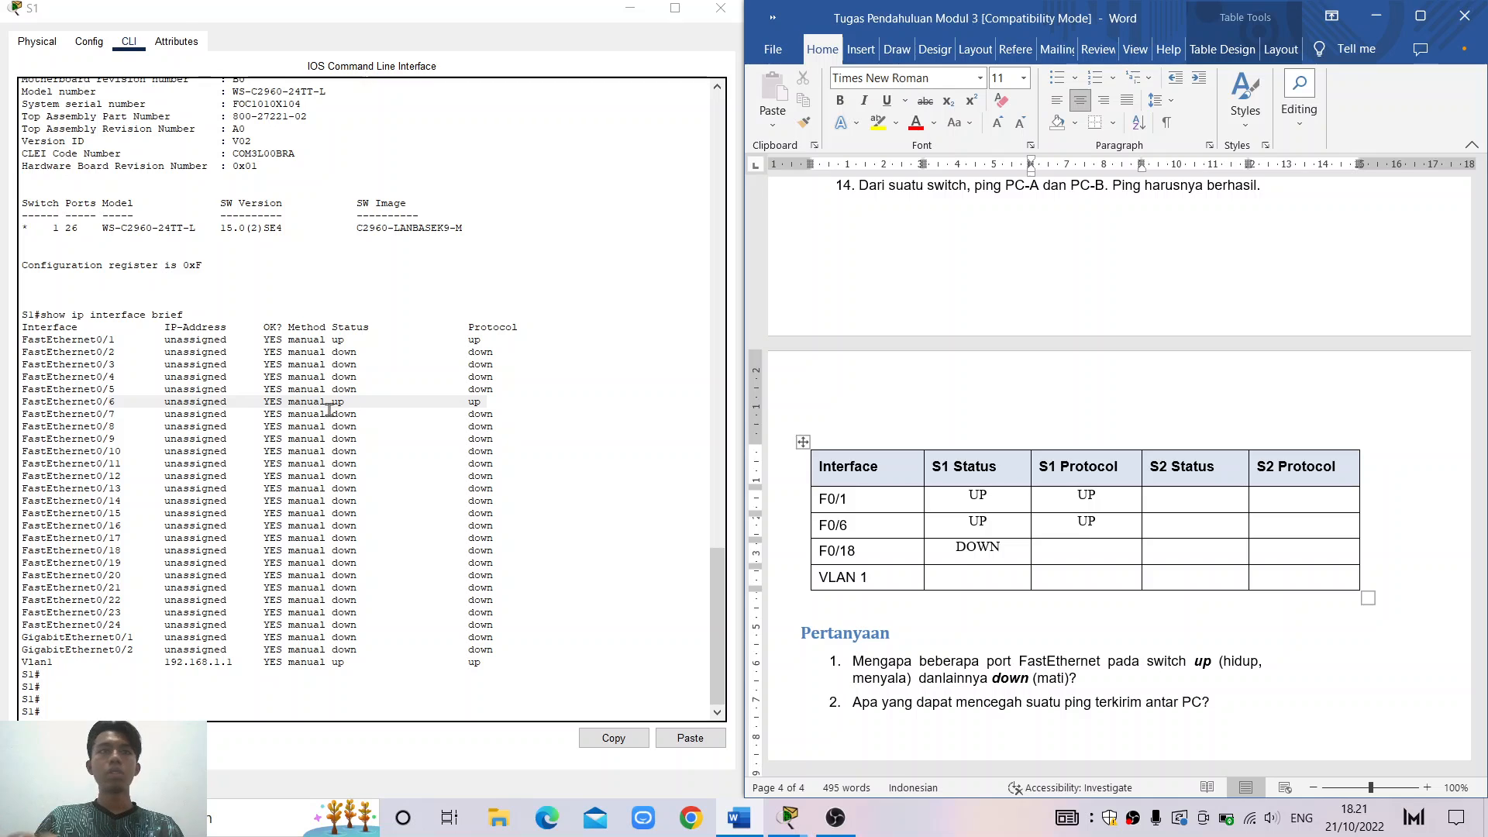
Enter S1 Protocol DOWN for F0/18 and UP/UP for VLAN 1, then minimize S1's console
{"action": "left_click_drag", "start_coordinate": [103, 550], "coordinate": [493, 548]}
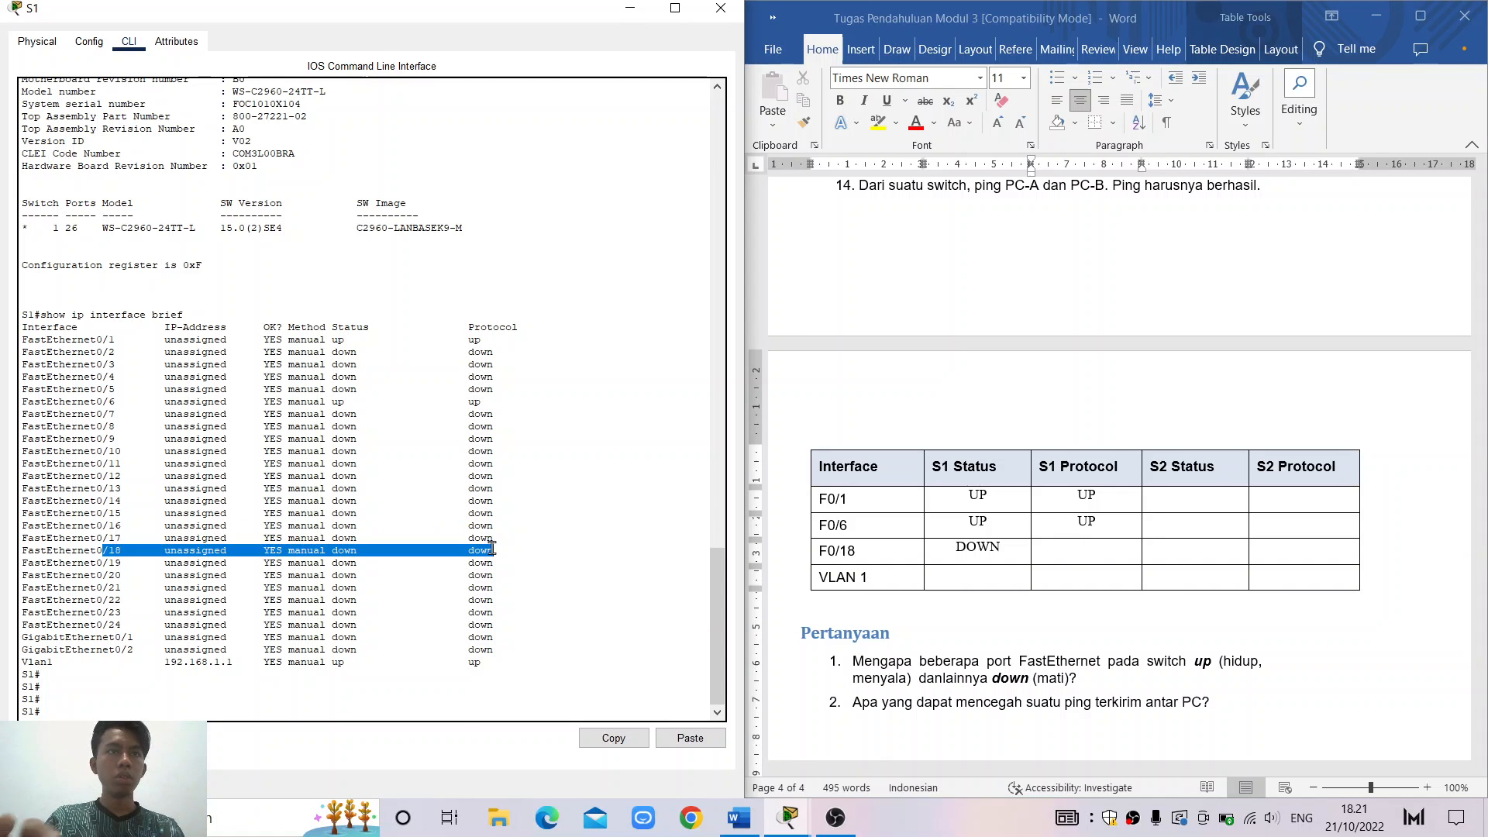
{"action": "left_click", "coordinate": [1119, 551]}
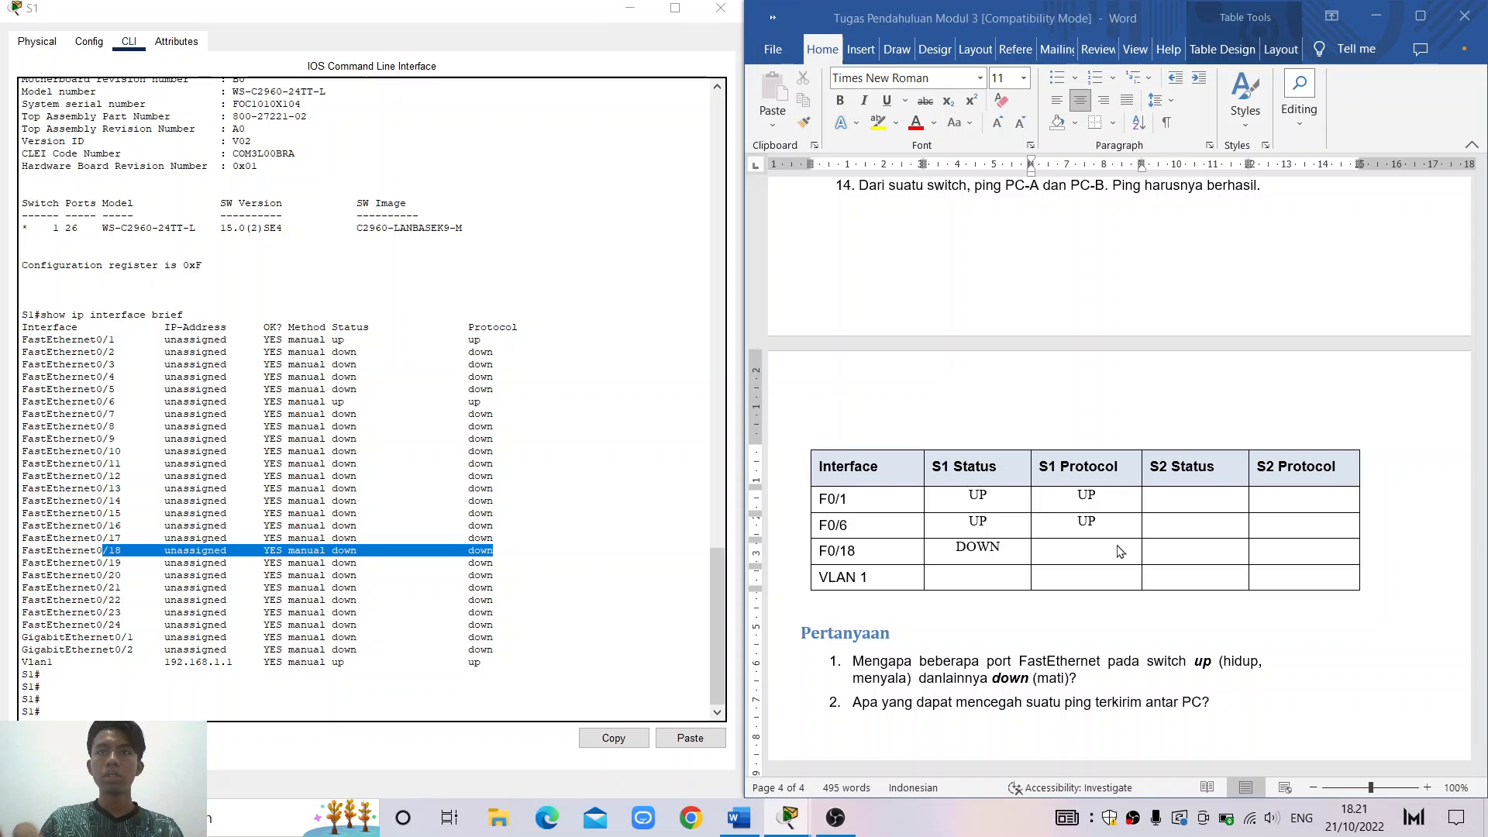
{"action": "type", "text": "DOWN"}
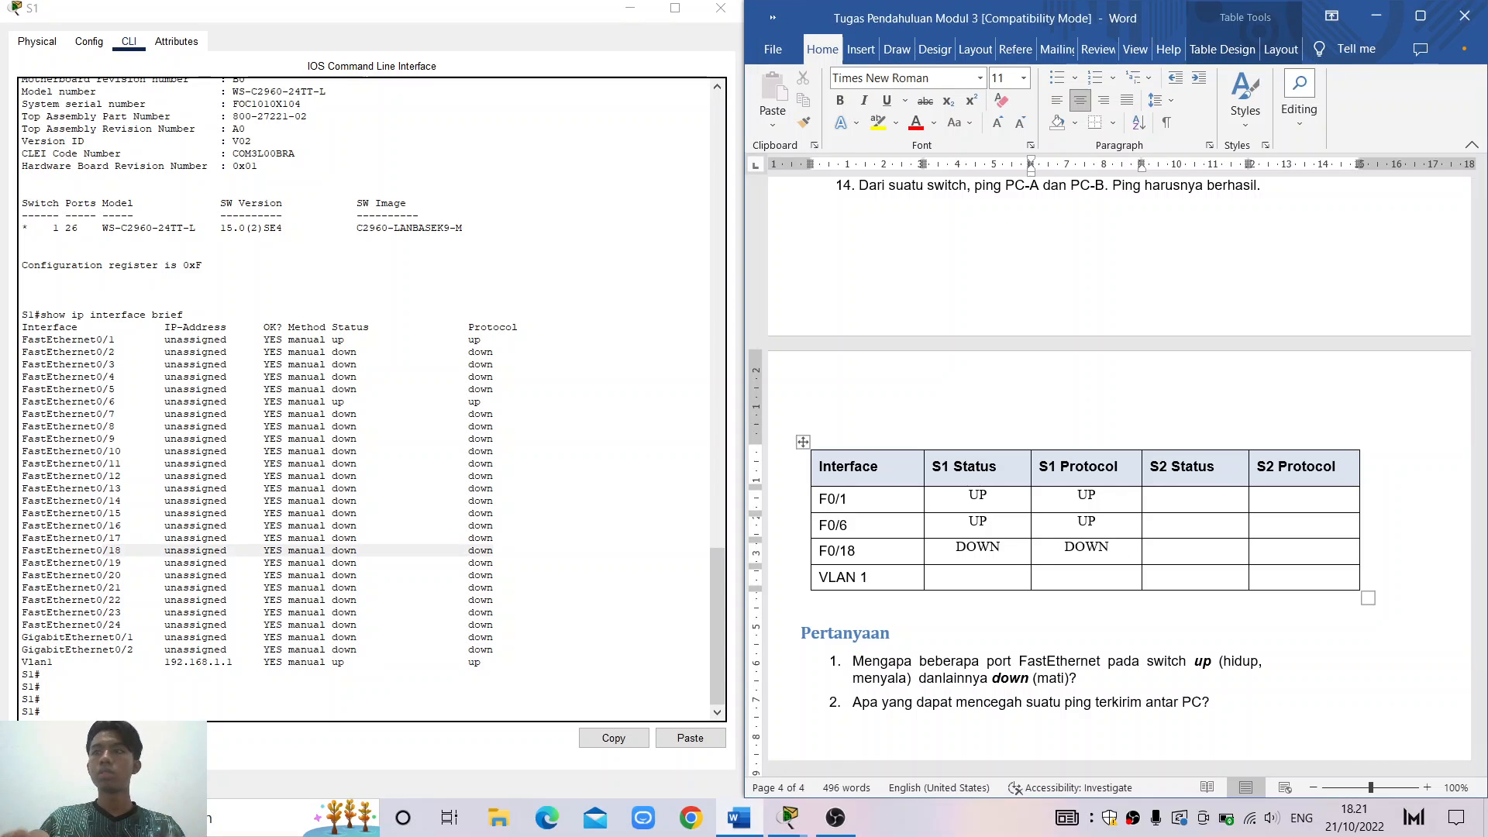
{"action": "left_click", "coordinate": [971, 583]}
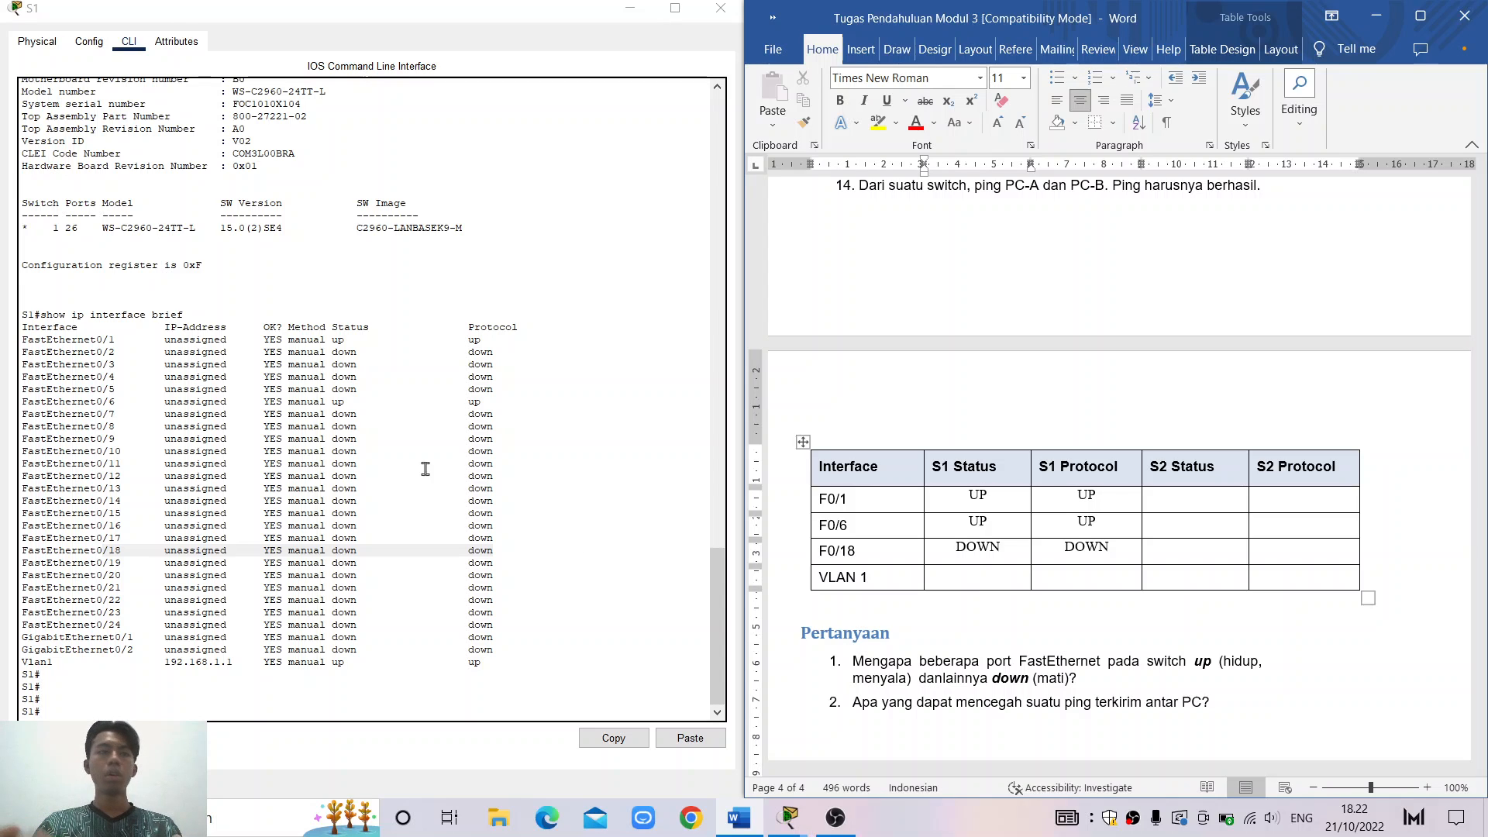
{"action": "left_click_drag", "start_coordinate": [21, 662], "coordinate": [362, 663]}
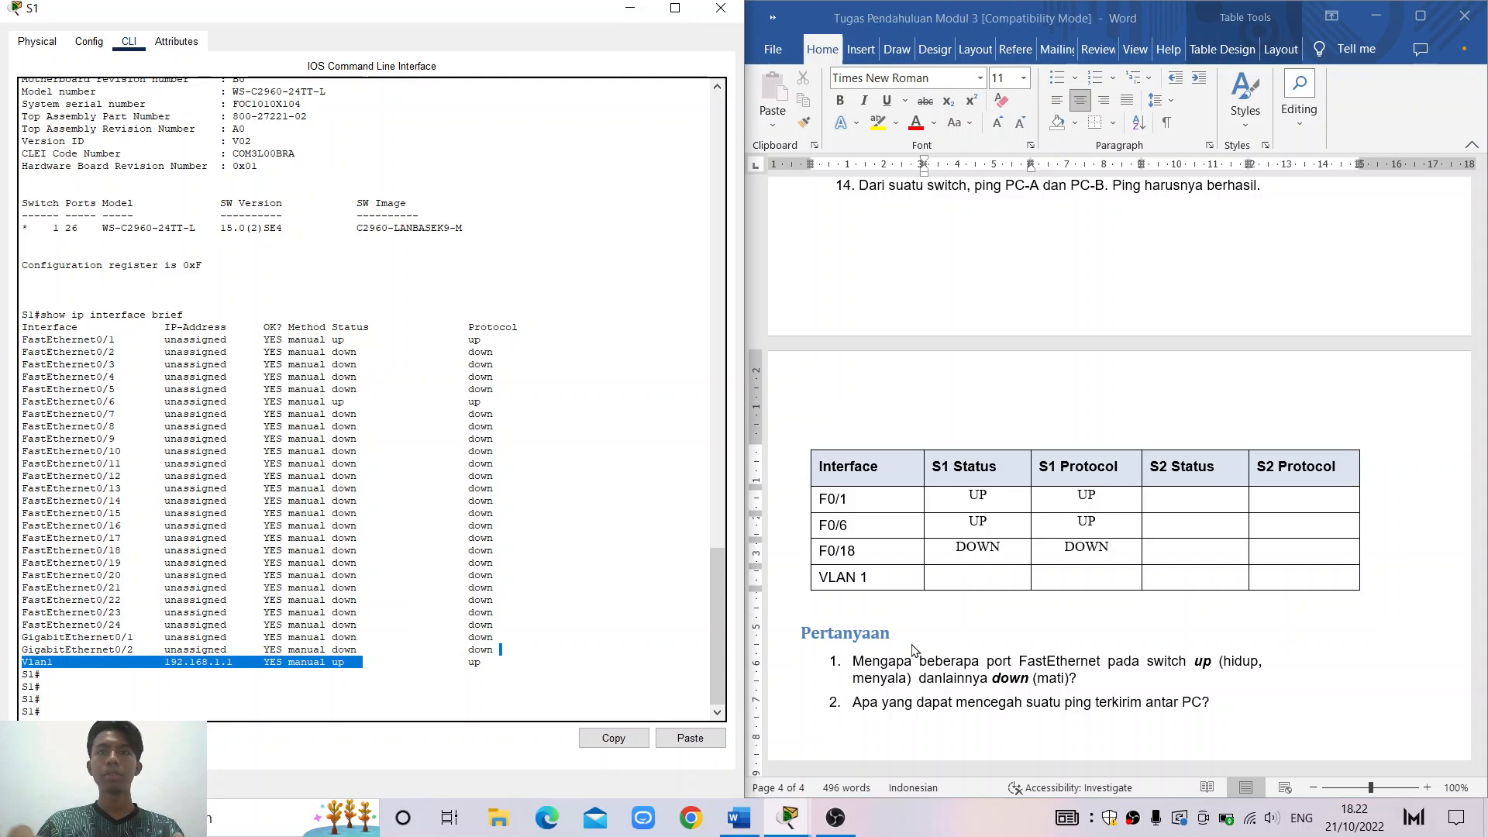
{"action": "left_click", "coordinate": [981, 583]}
{"action": "type", "text": "UP"}
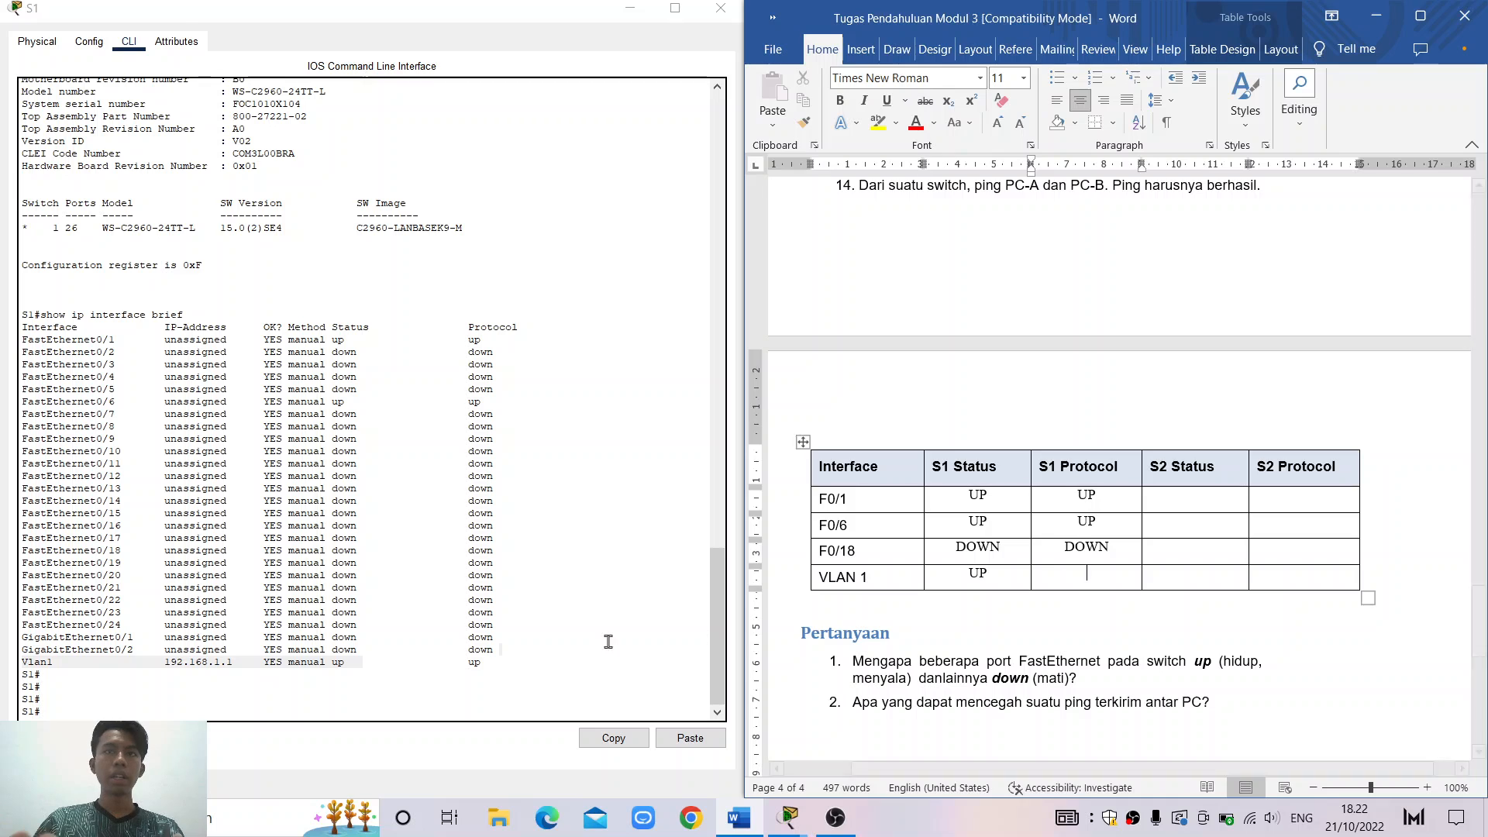
{"action": "left_click_drag", "start_coordinate": [334, 671], "coordinate": [485, 663]}
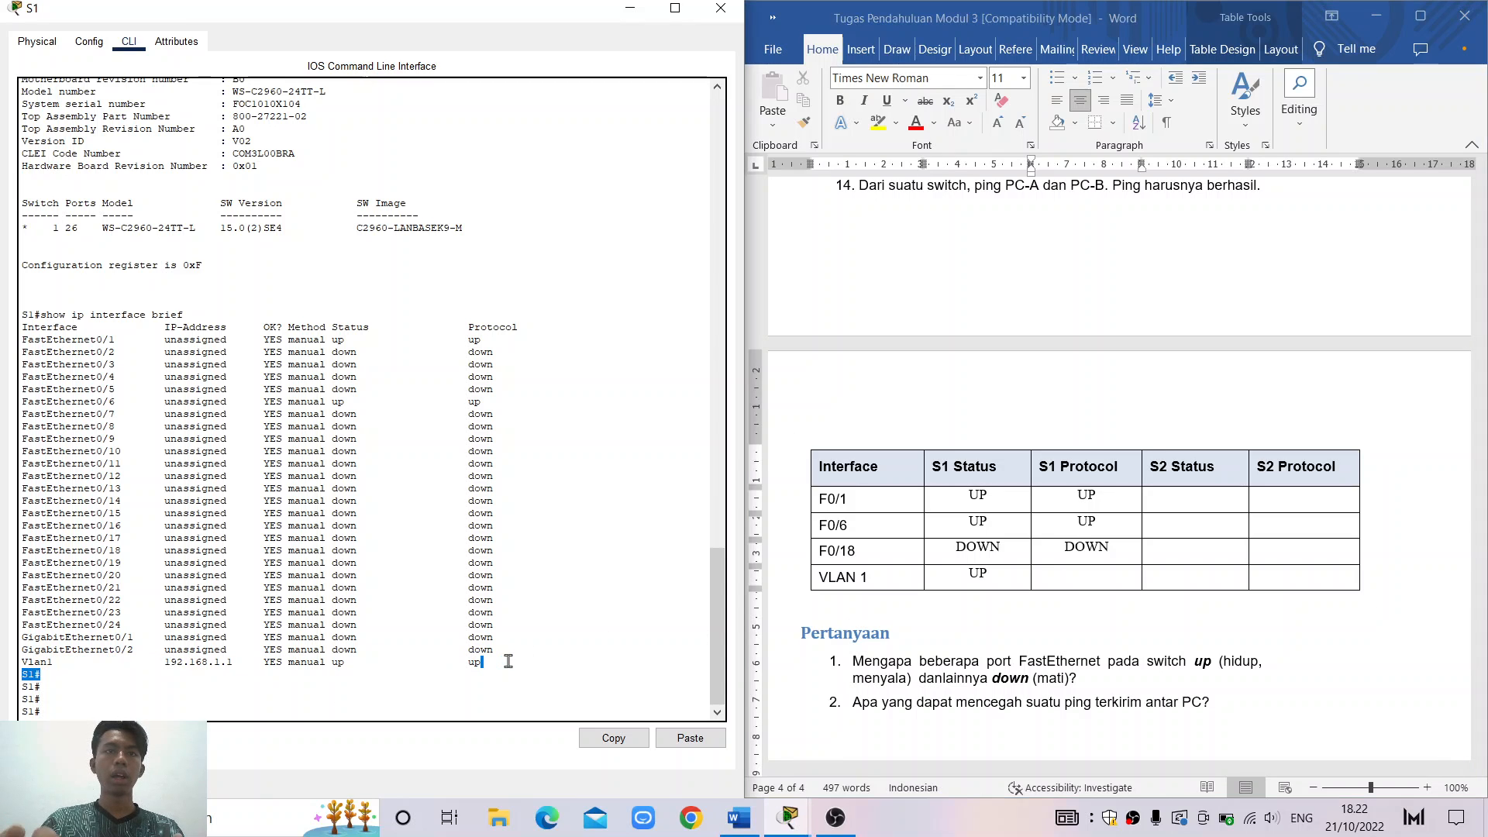
{"action": "left_click", "coordinate": [1095, 575]}
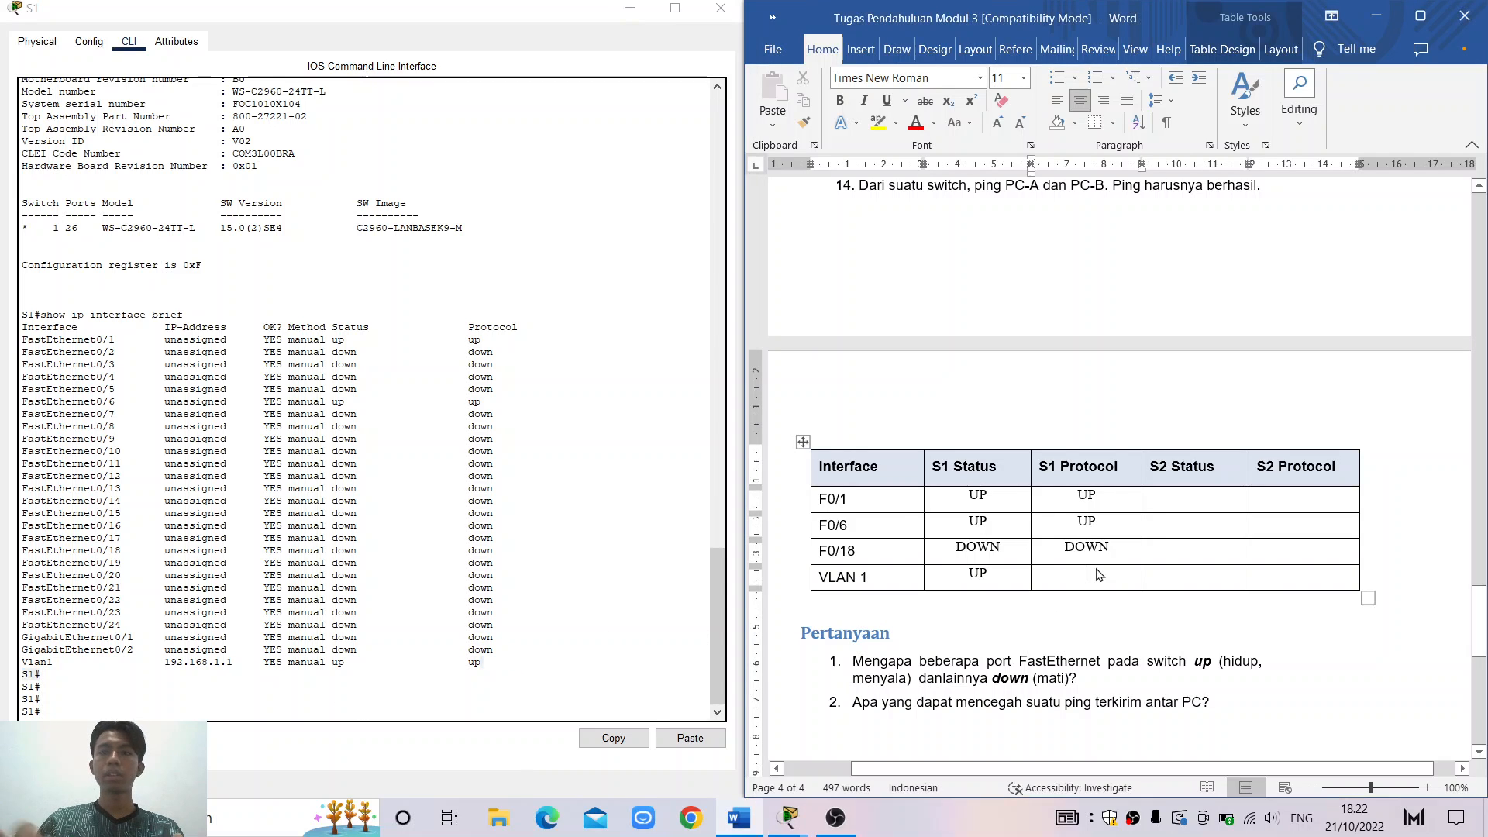
{"action": "type", "text": "UP"}
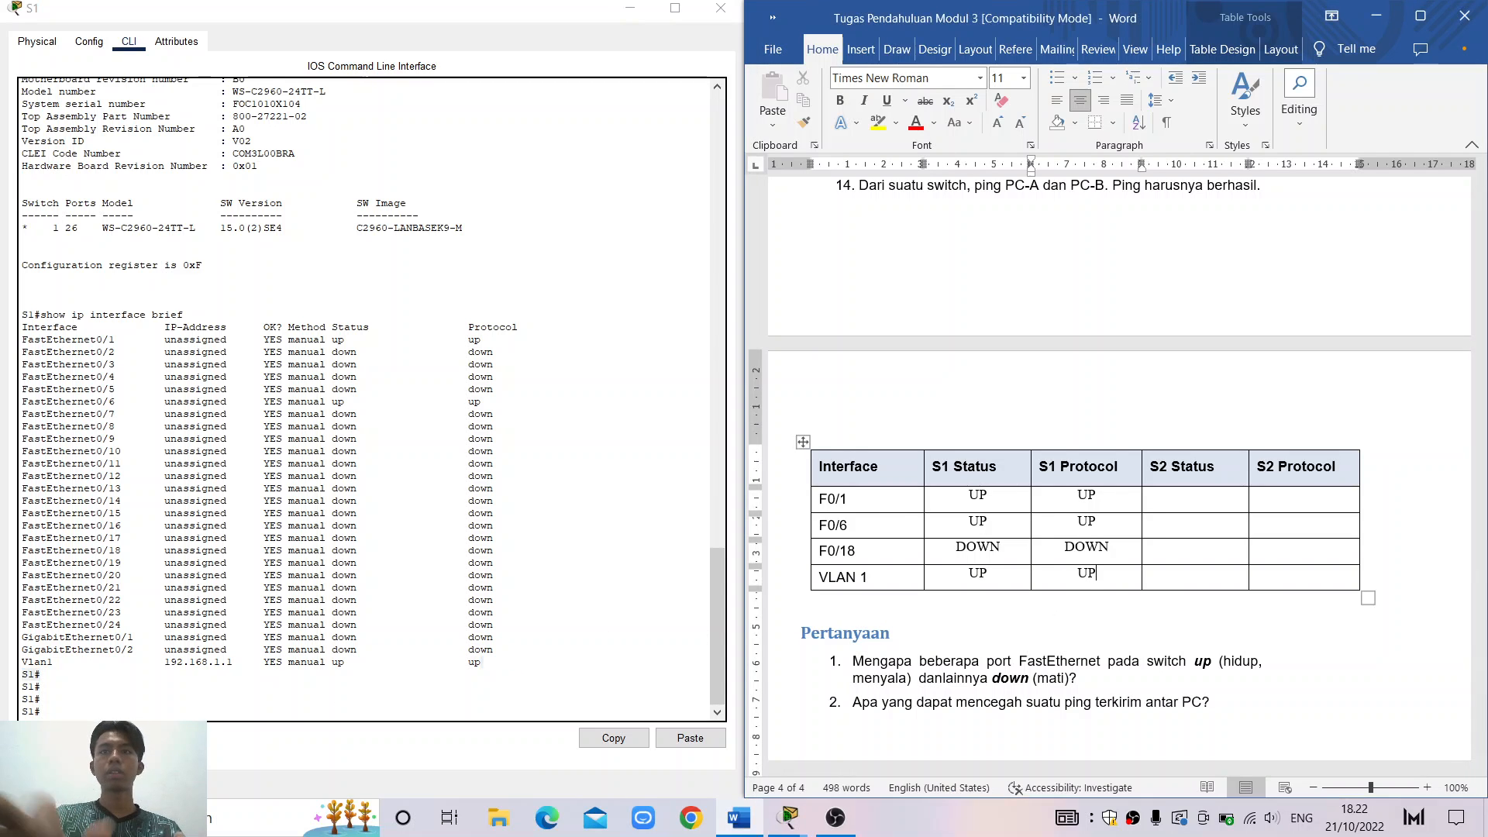
{"action": "left_click", "coordinate": [1172, 497]}
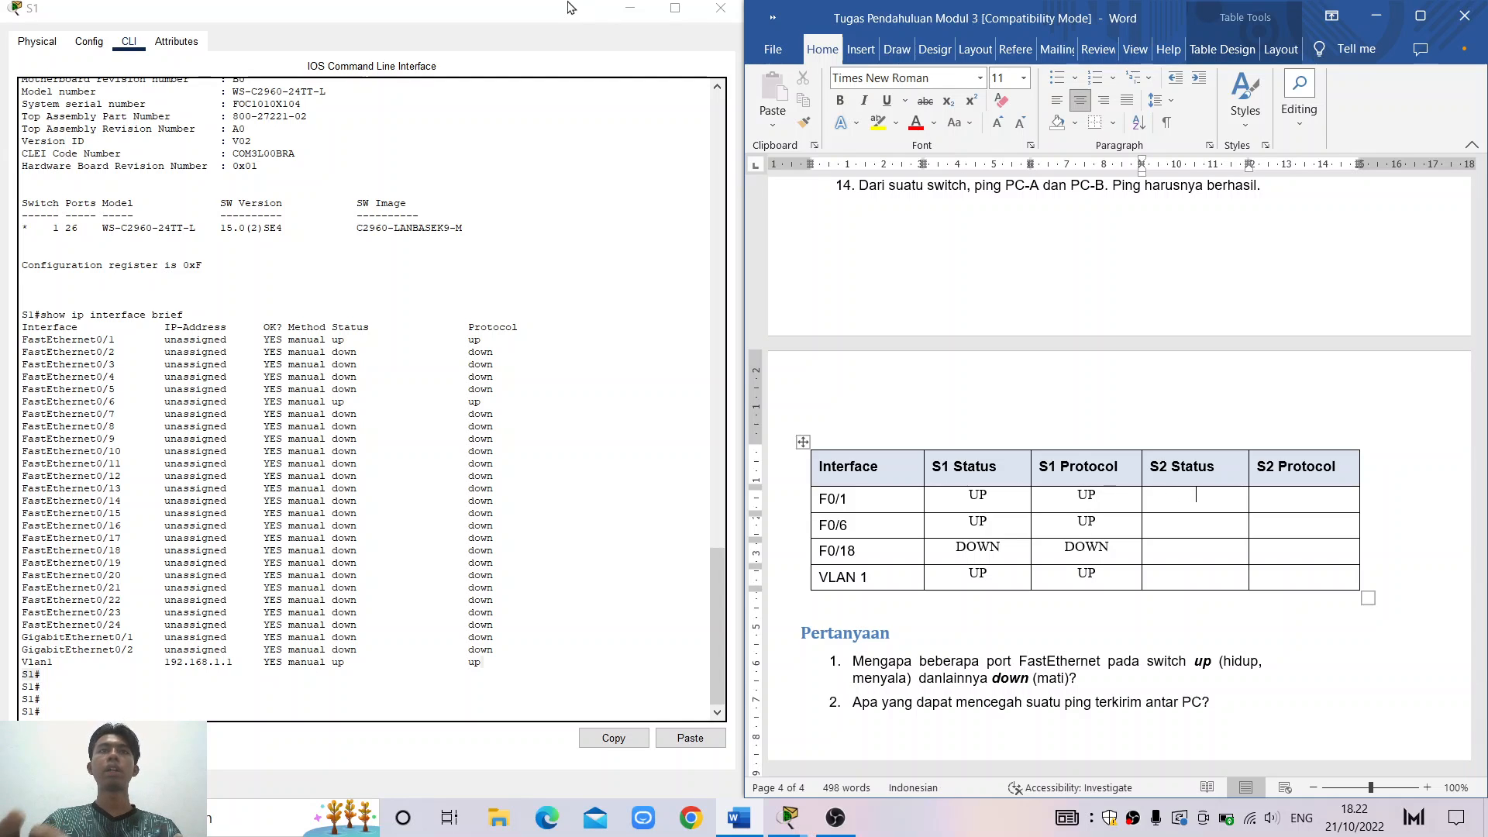
{"action": "left_click", "coordinate": [614, 10]}
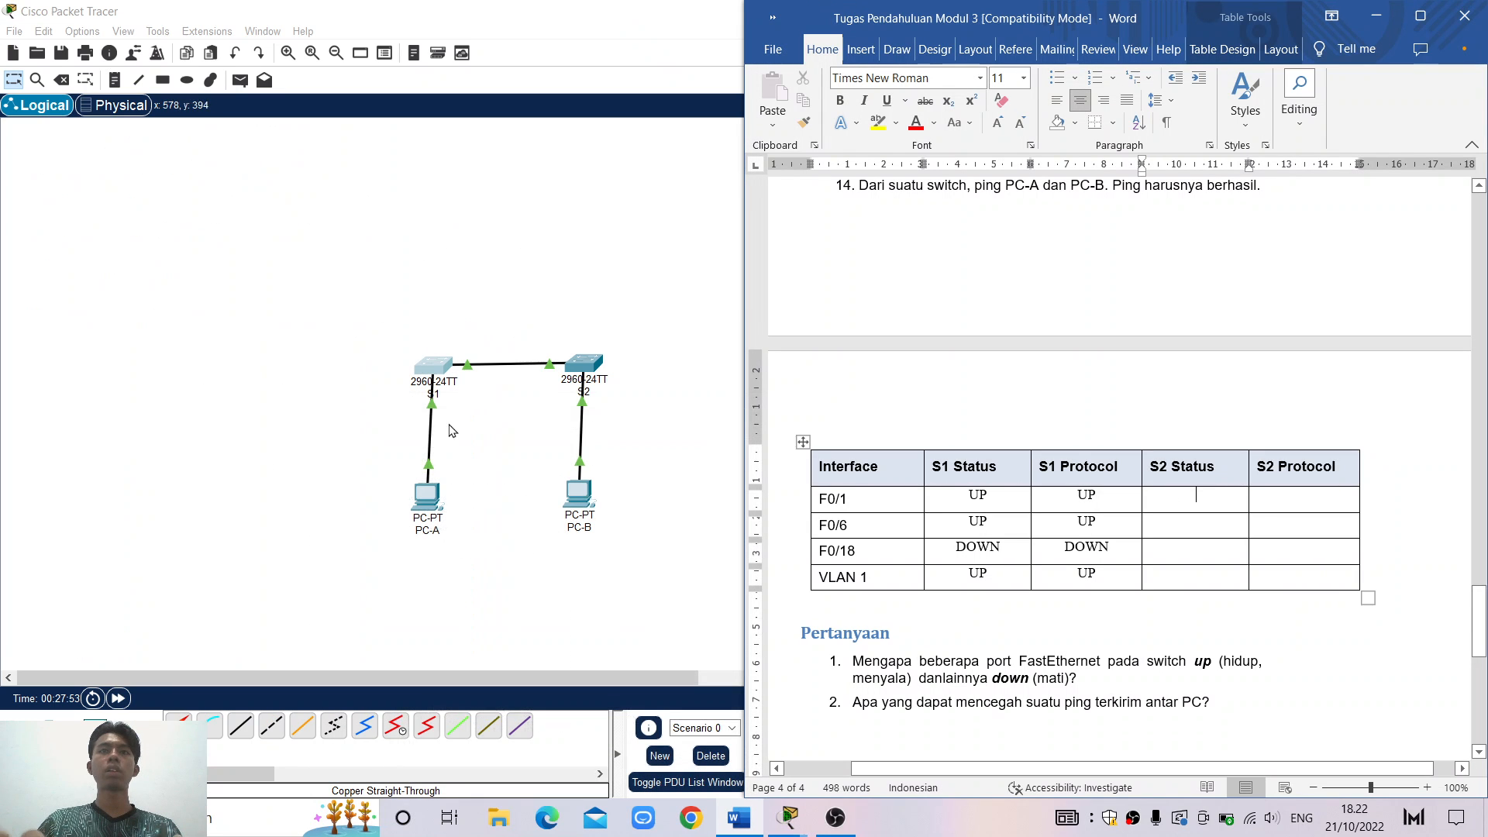
Open S2's console snapped to the left half with the Word report on the right
{"action": "left_click", "coordinate": [591, 365]}
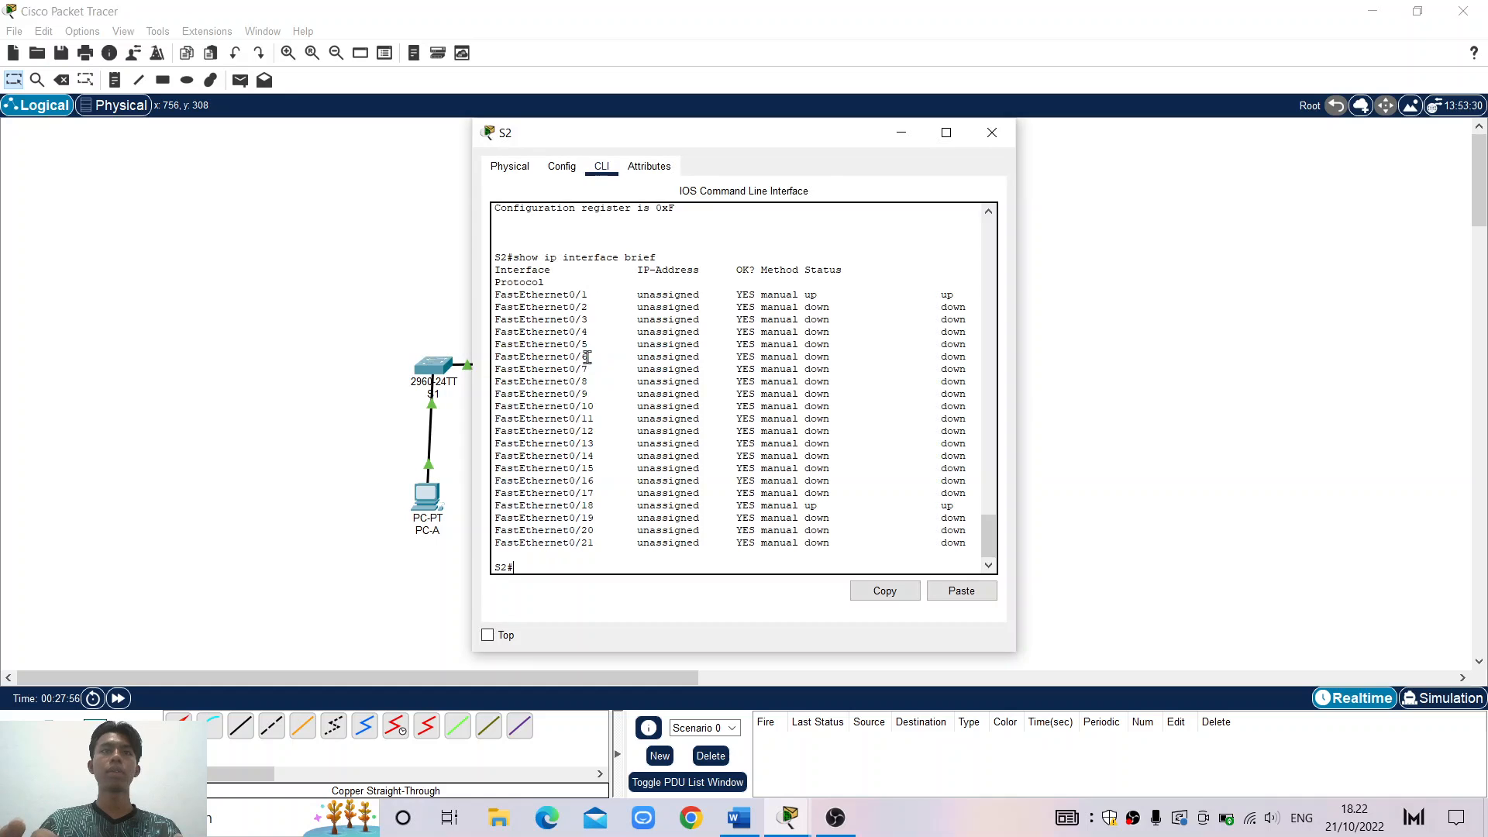
{"action": "left_click", "coordinate": [947, 133]}
{"action": "key", "text": "super+Left"}
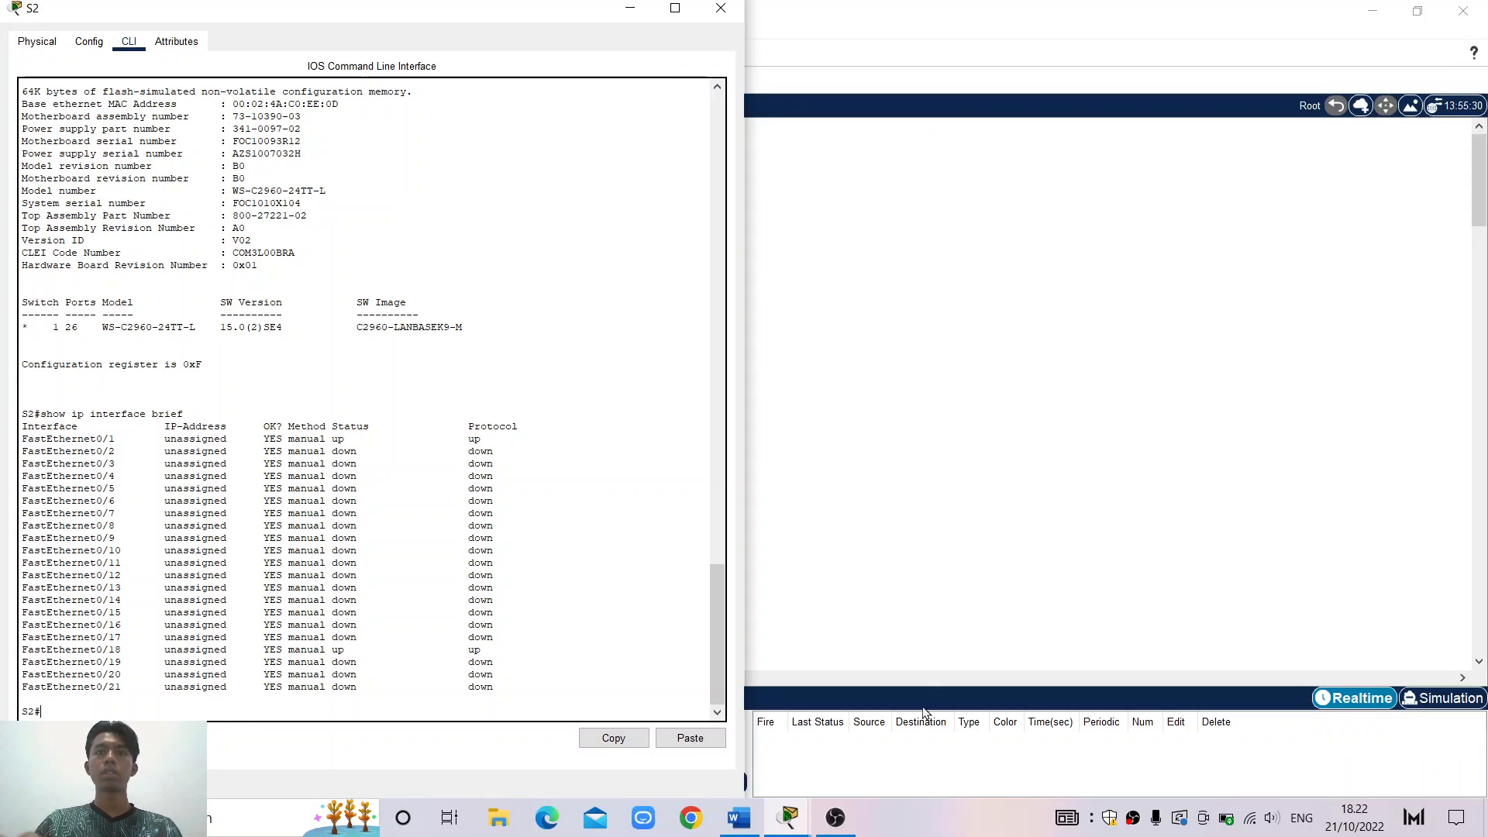
{"action": "left_click", "coordinate": [739, 817]}
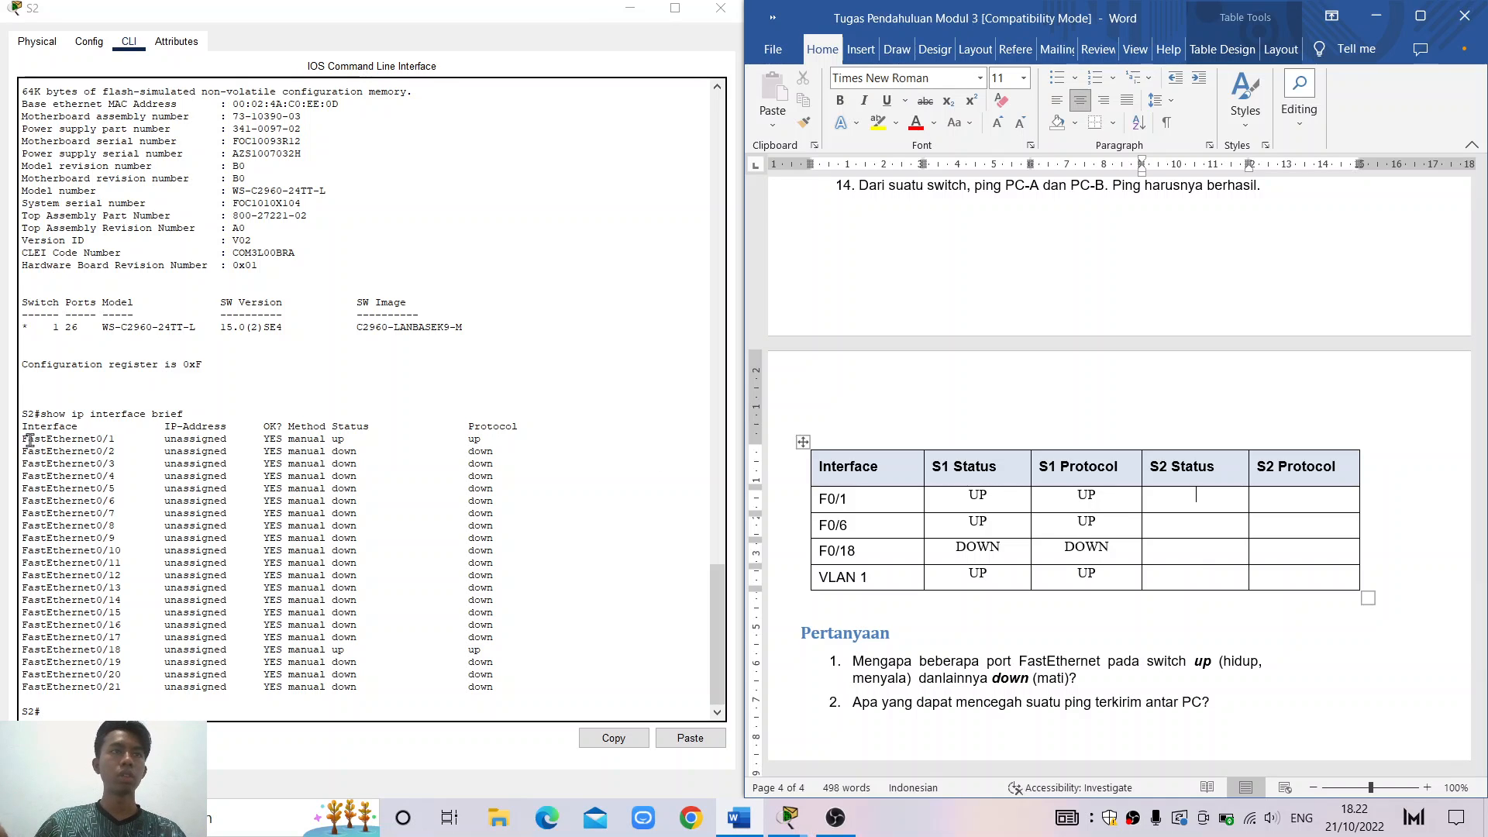
Enter UP/UP in the F0/1 S2 Status and Protocol cells
{"action": "left_click_drag", "start_coordinate": [28, 439], "coordinate": [565, 440]}
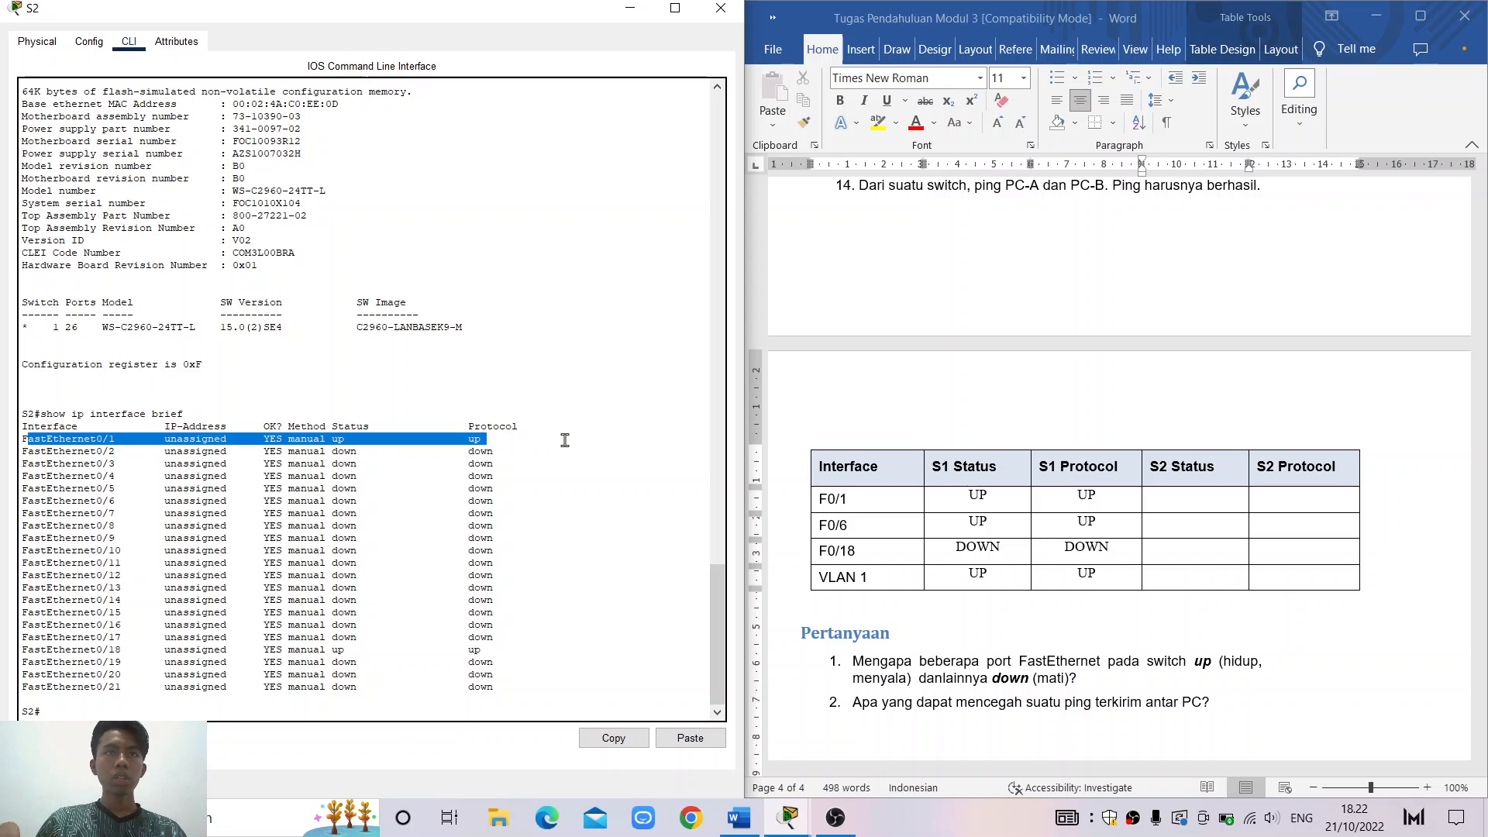
{"action": "left_click", "coordinate": [1196, 505]}
{"action": "type", "text": "UP"}
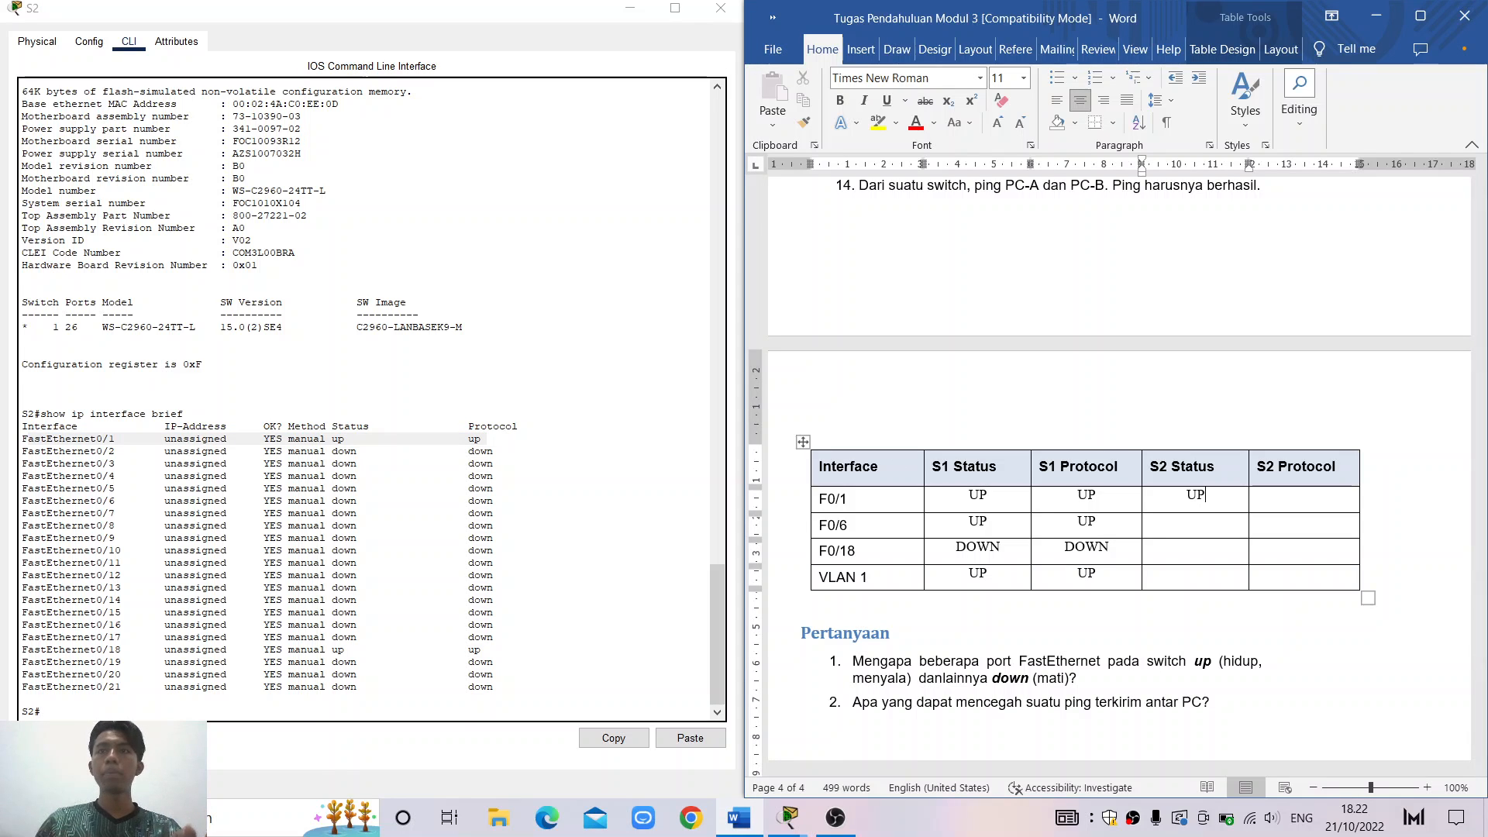
{"action": "key", "text": "Tab"}
{"action": "type", "text": "UP"}
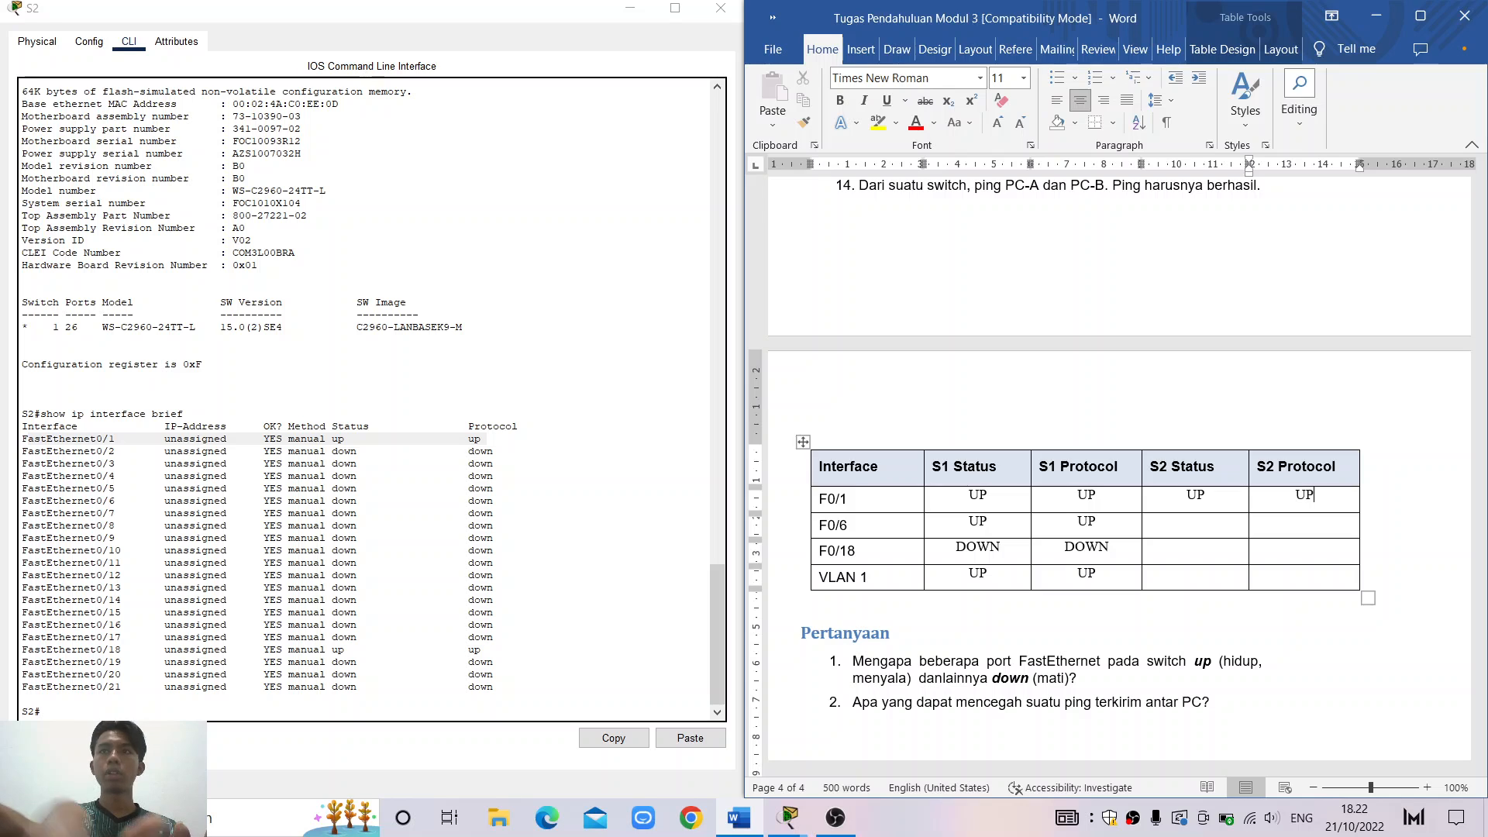
Enter DOWN/DOWN in the F0/6 S2 Status and Protocol cells
{"action": "left_click", "coordinate": [1206, 527]}
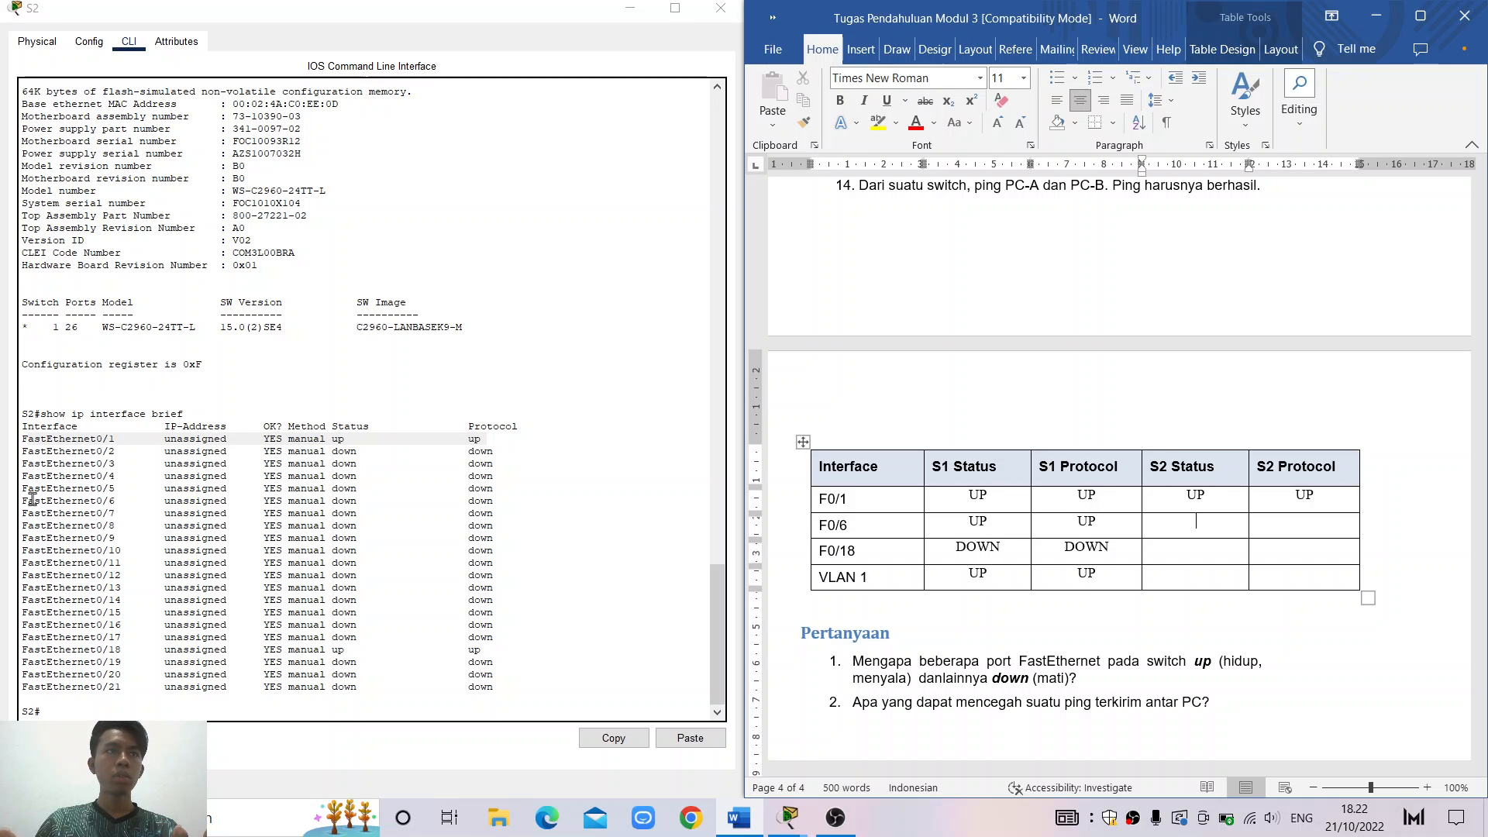
{"action": "left_click_drag", "start_coordinate": [34, 501], "coordinate": [499, 499]}
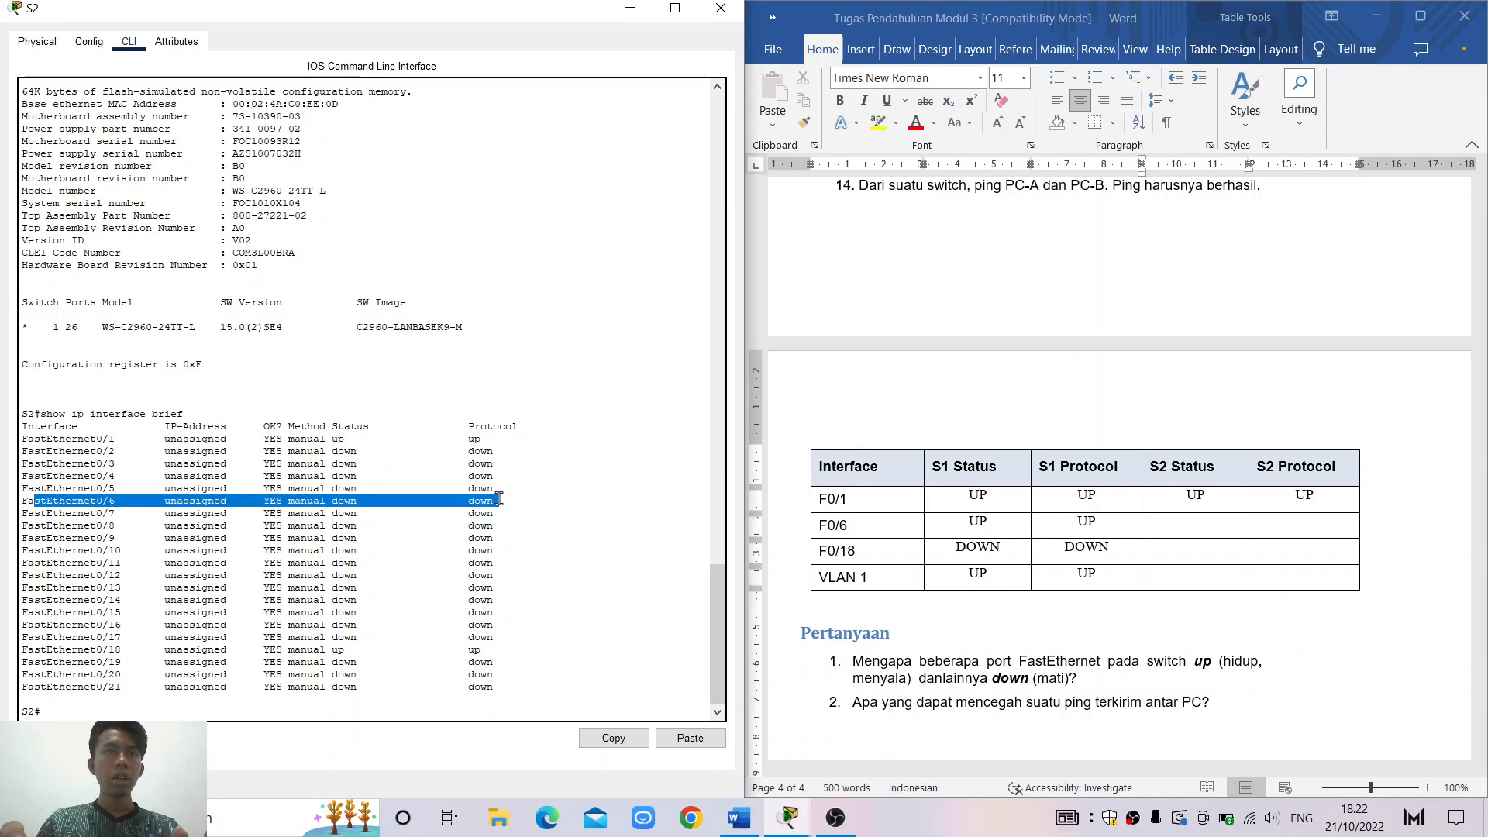
{"action": "left_click", "coordinate": [1211, 527]}
{"action": "type", "text": "DOWN"}
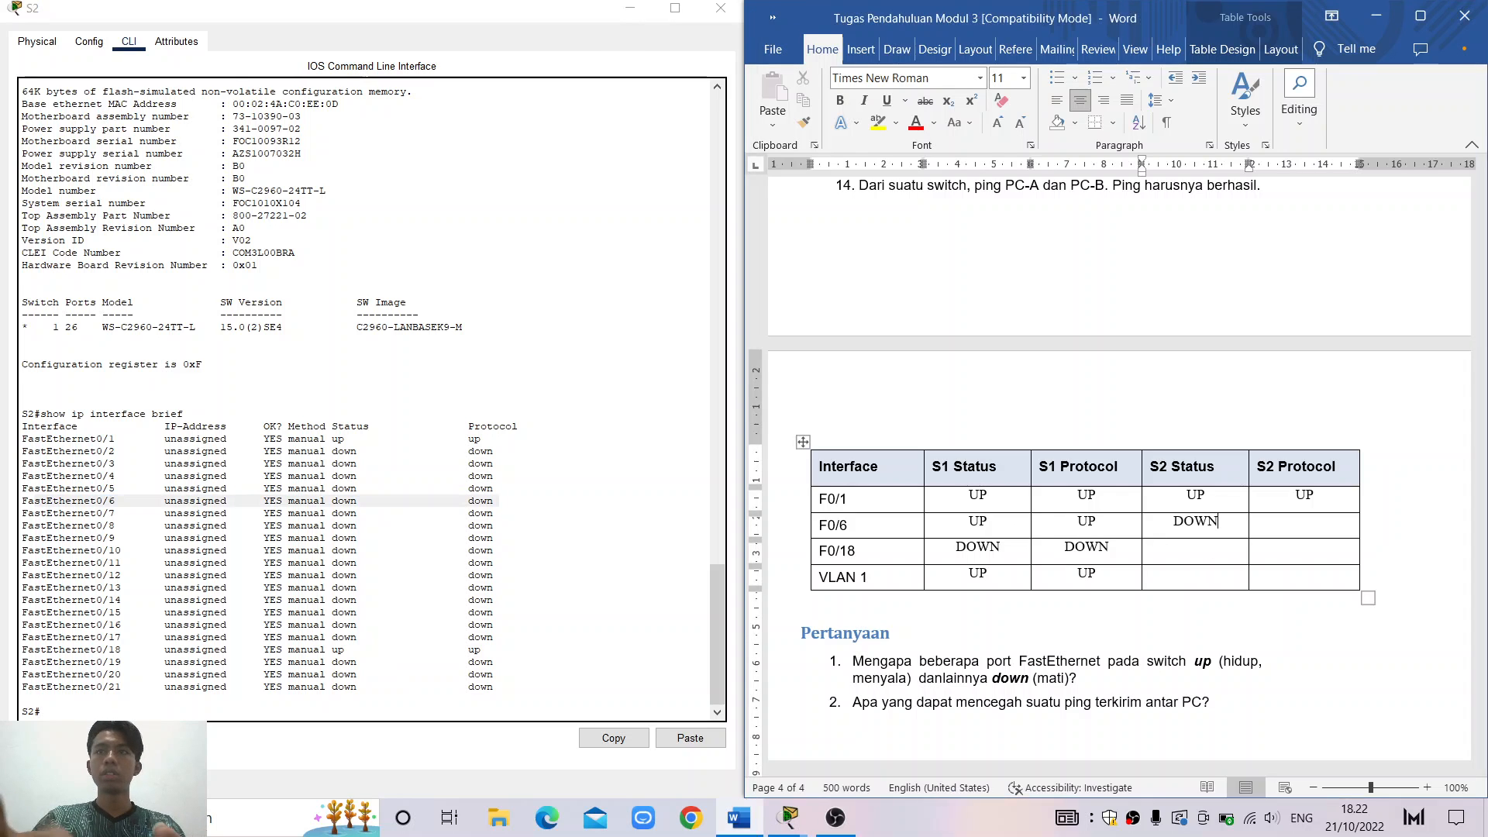
{"action": "key", "text": "Tab"}
{"action": "type", "text": "DWO"}
{"action": "key", "text": "BackSpace"}
{"action": "key", "text": "BackSpace"}
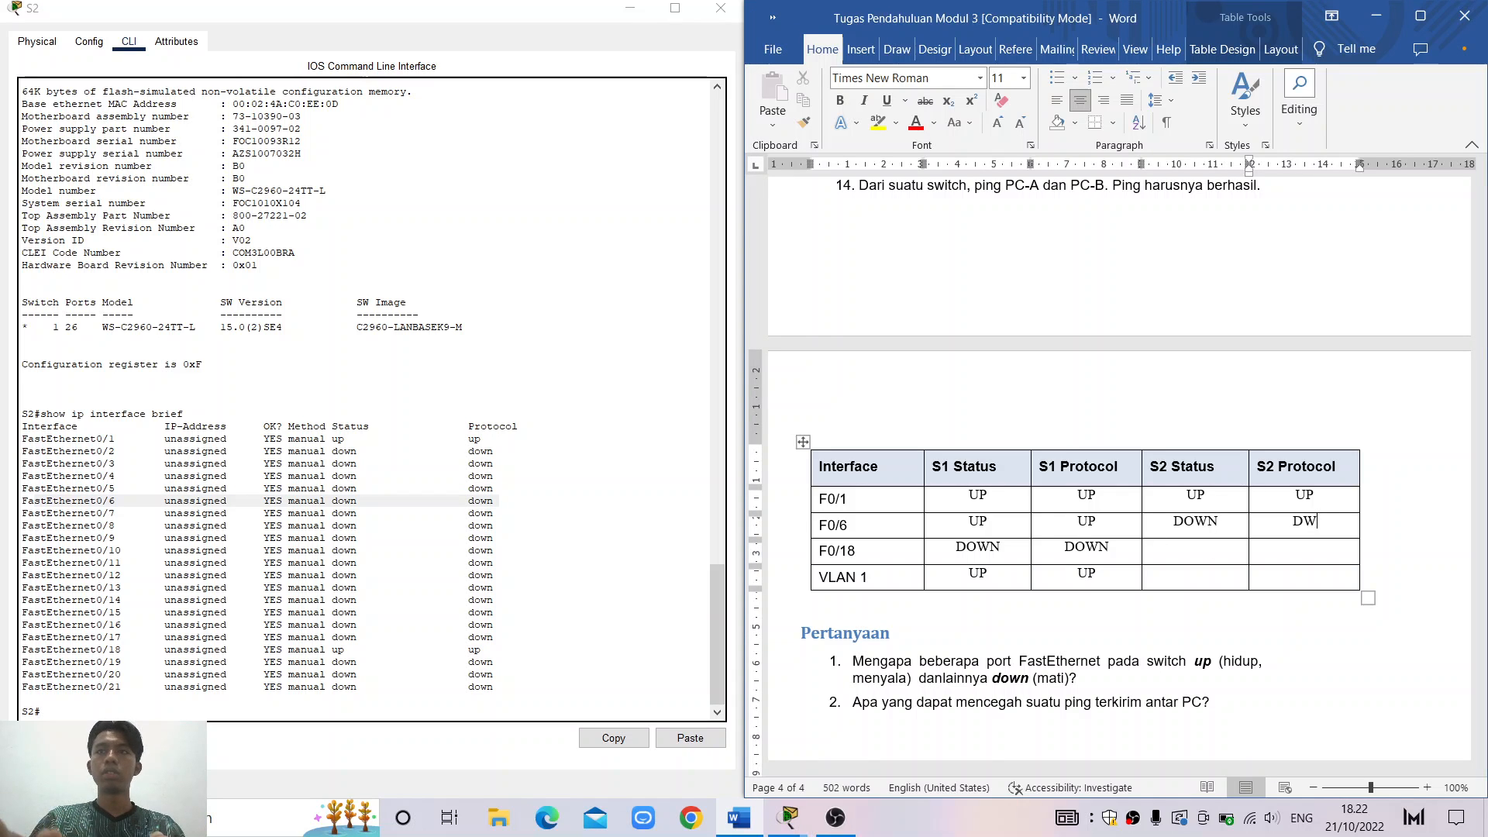
{"action": "type", "text": "OWN"}
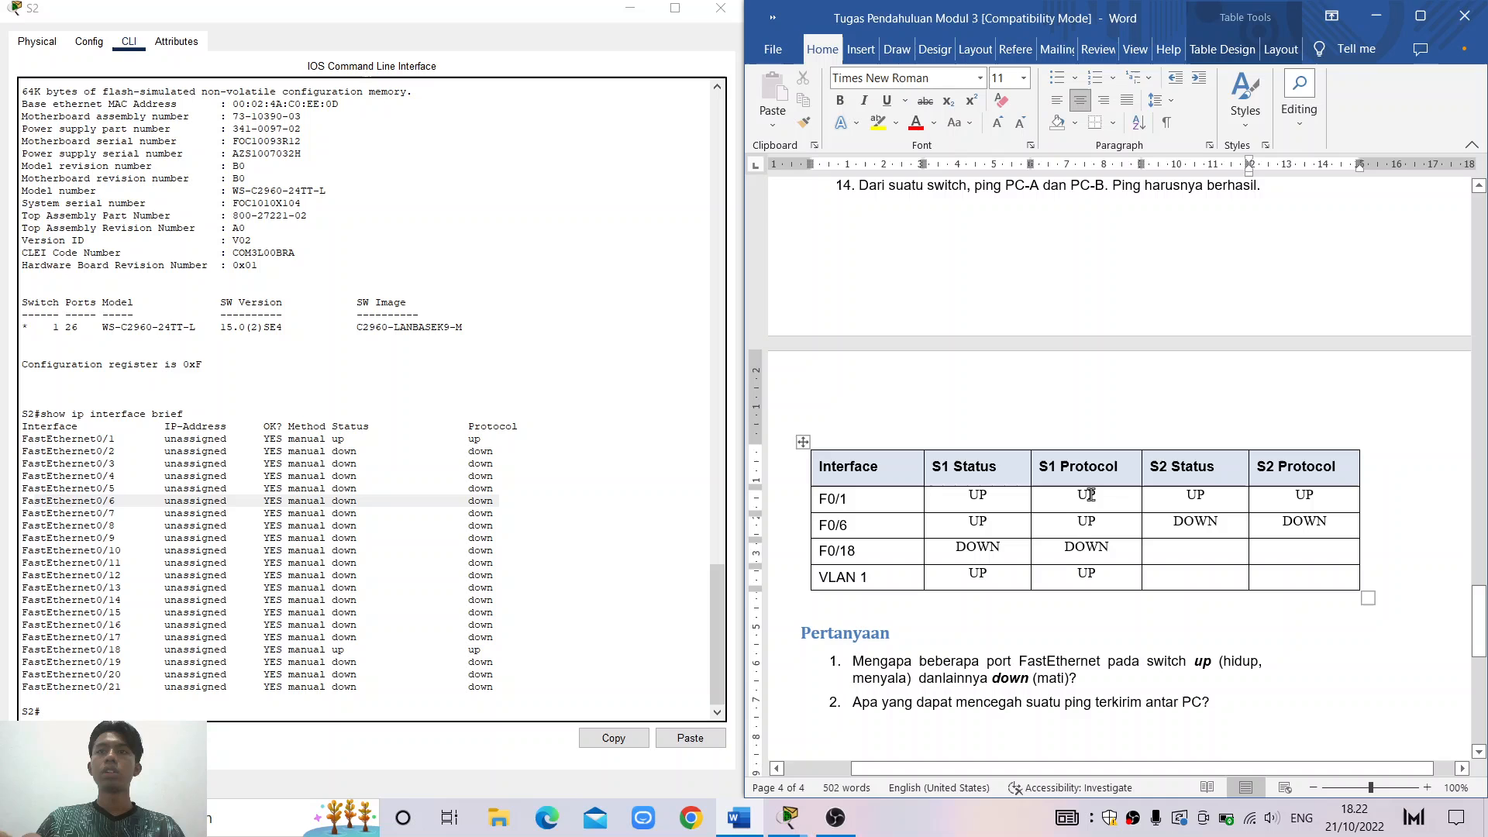
Enter UP/UP in the F0/18 S2 Status and Protocol cells
{"action": "left_click", "coordinate": [1179, 564]}
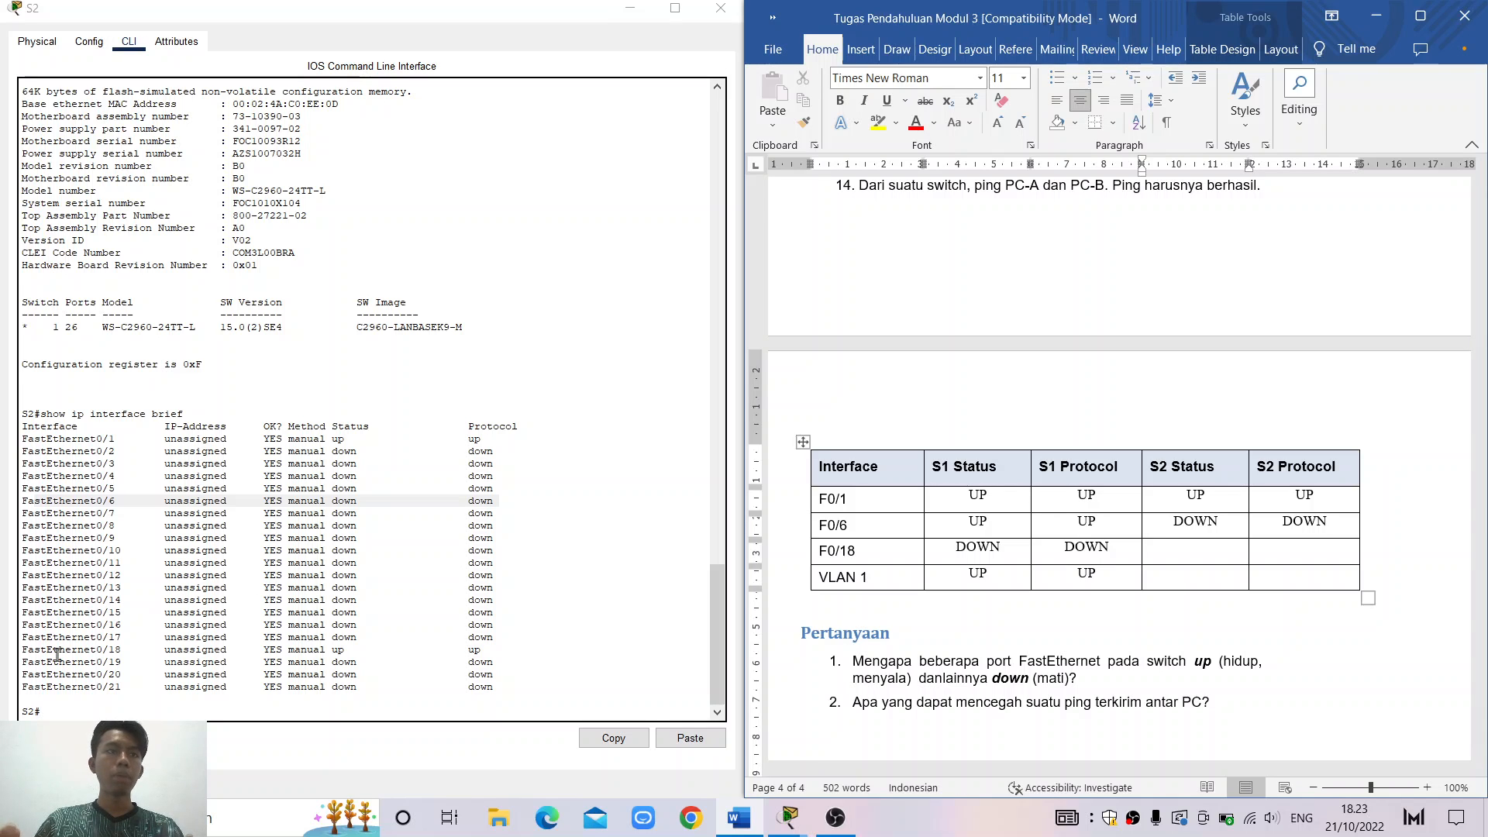
{"action": "left_click_drag", "start_coordinate": [34, 651], "coordinate": [489, 650]}
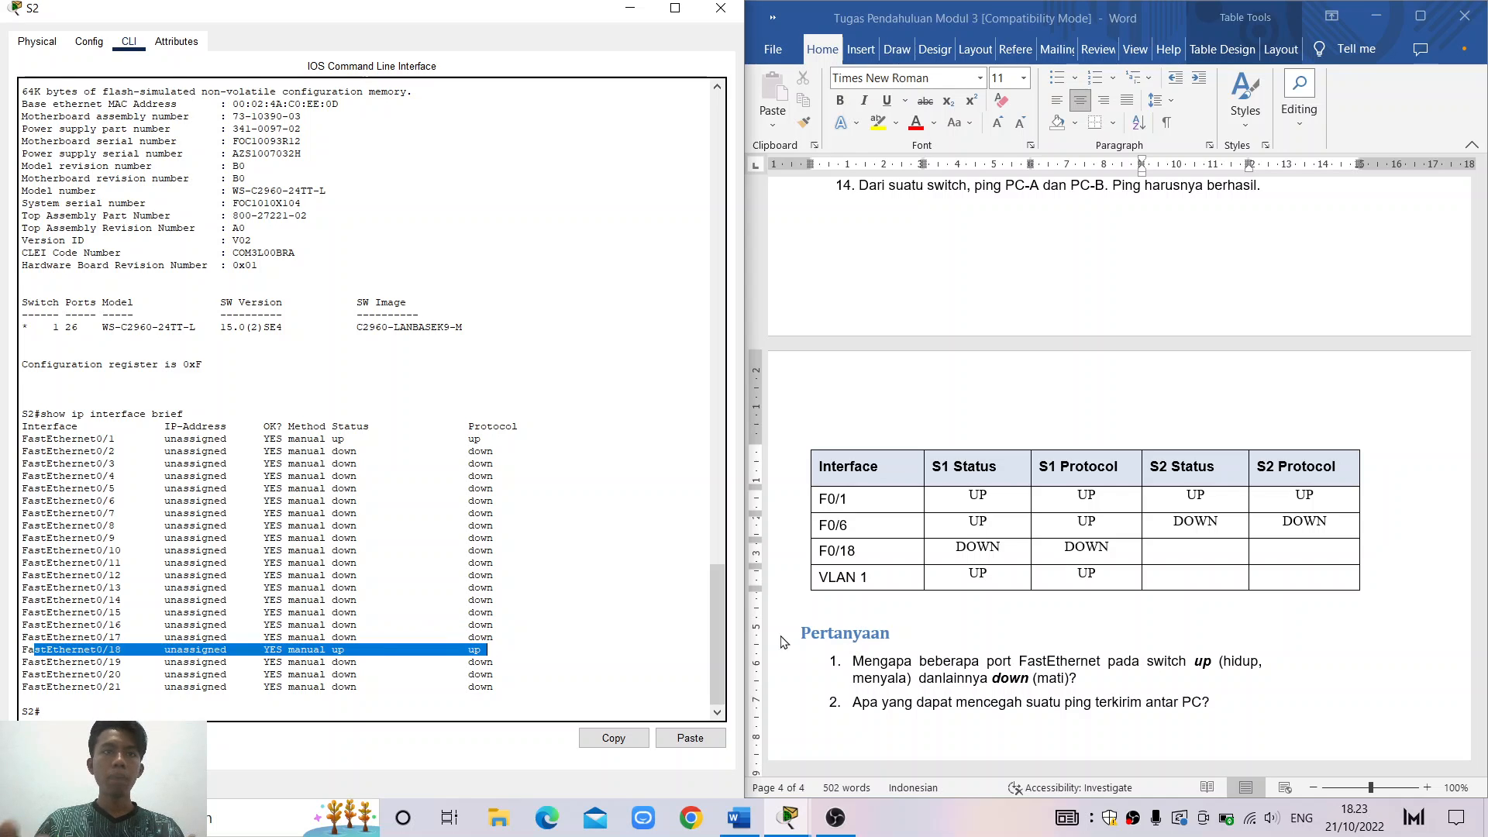
{"action": "left_click", "coordinate": [1203, 547]}
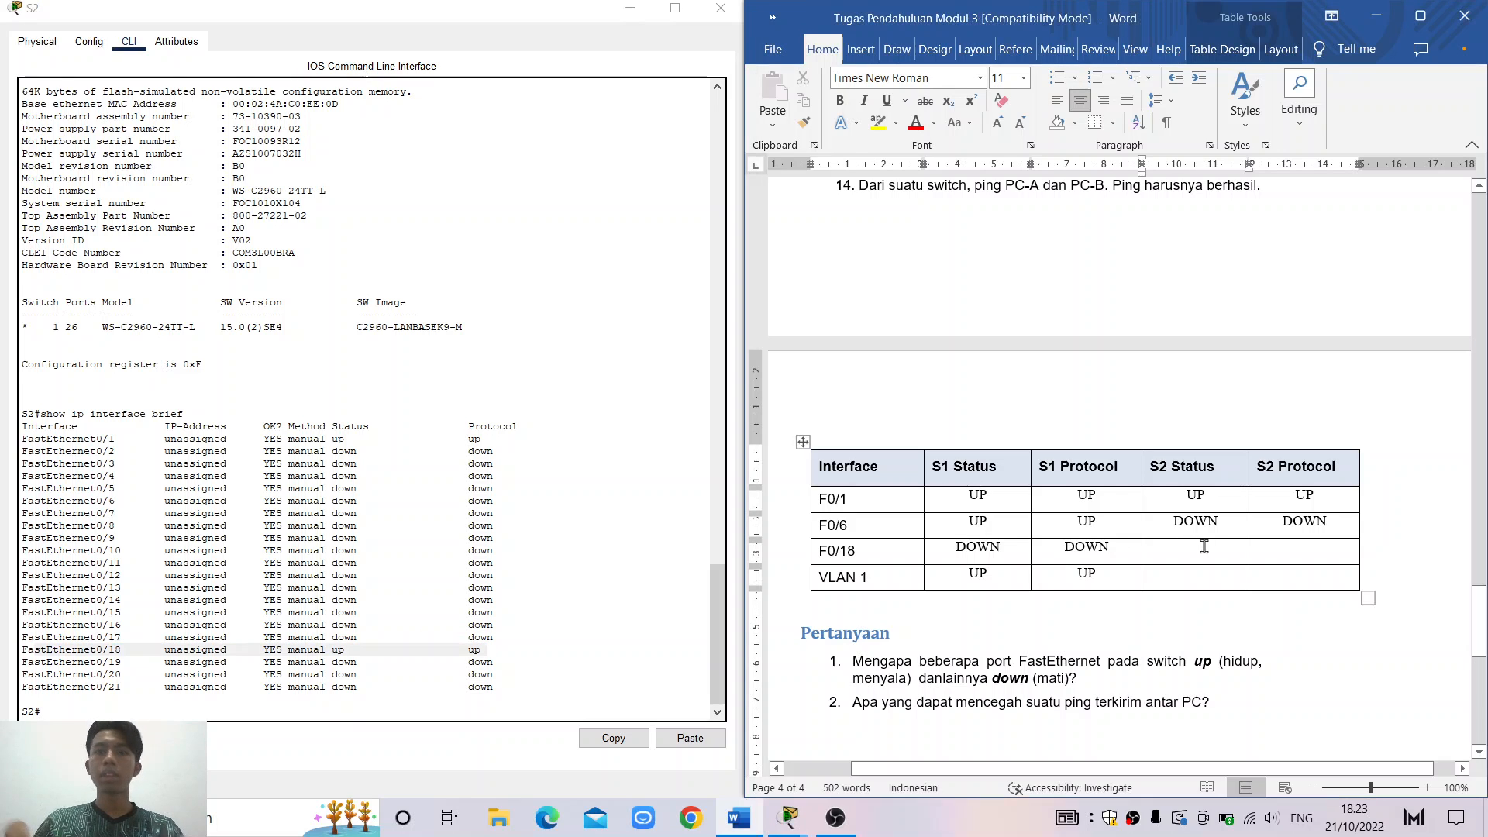
{"action": "type", "text": "UP"}
{"action": "key", "text": "Tab"}
{"action": "type", "text": "UP"}
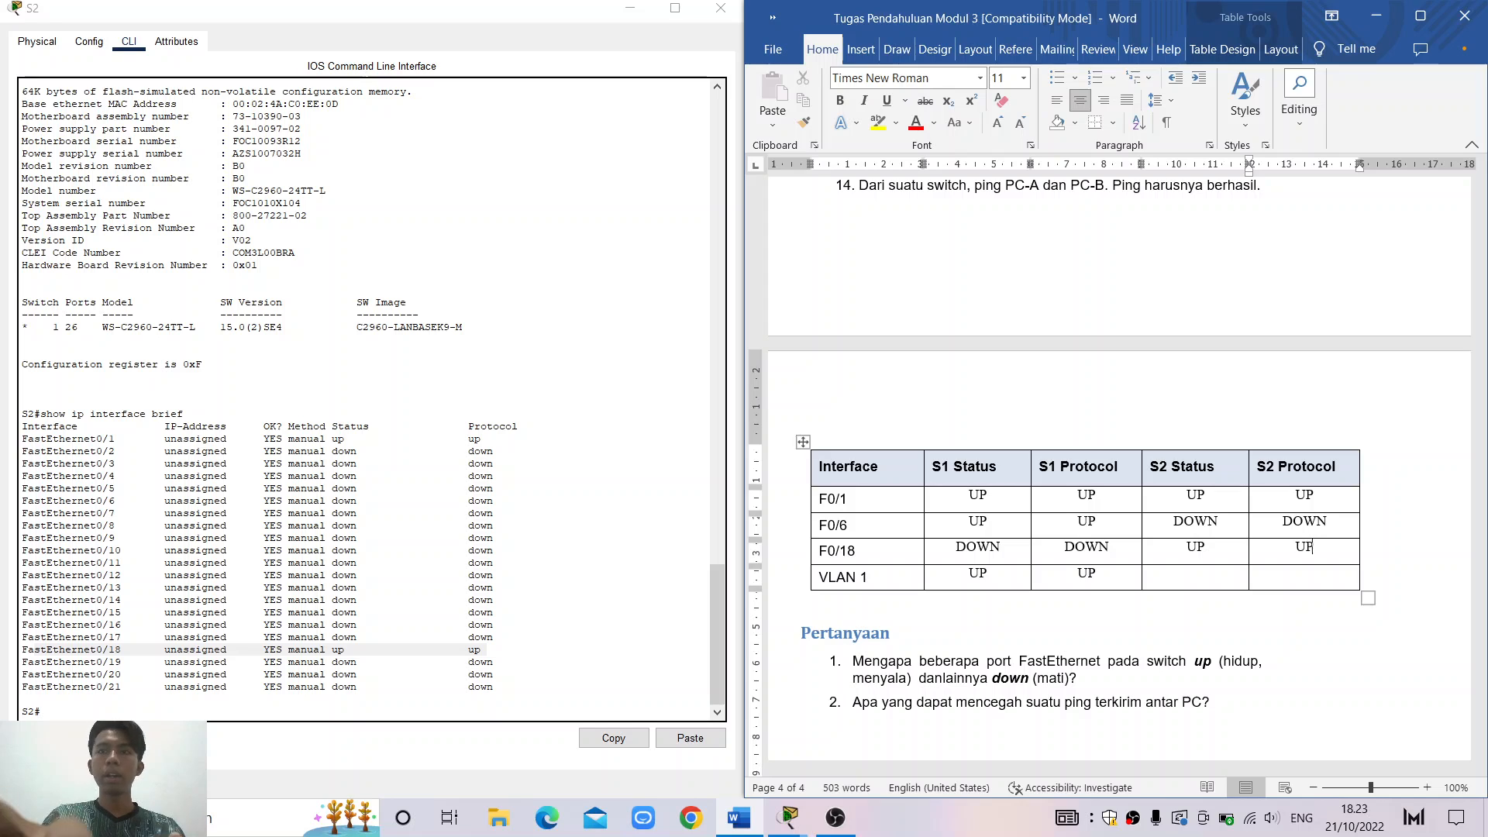
{"action": "left_click", "coordinate": [1200, 583]}
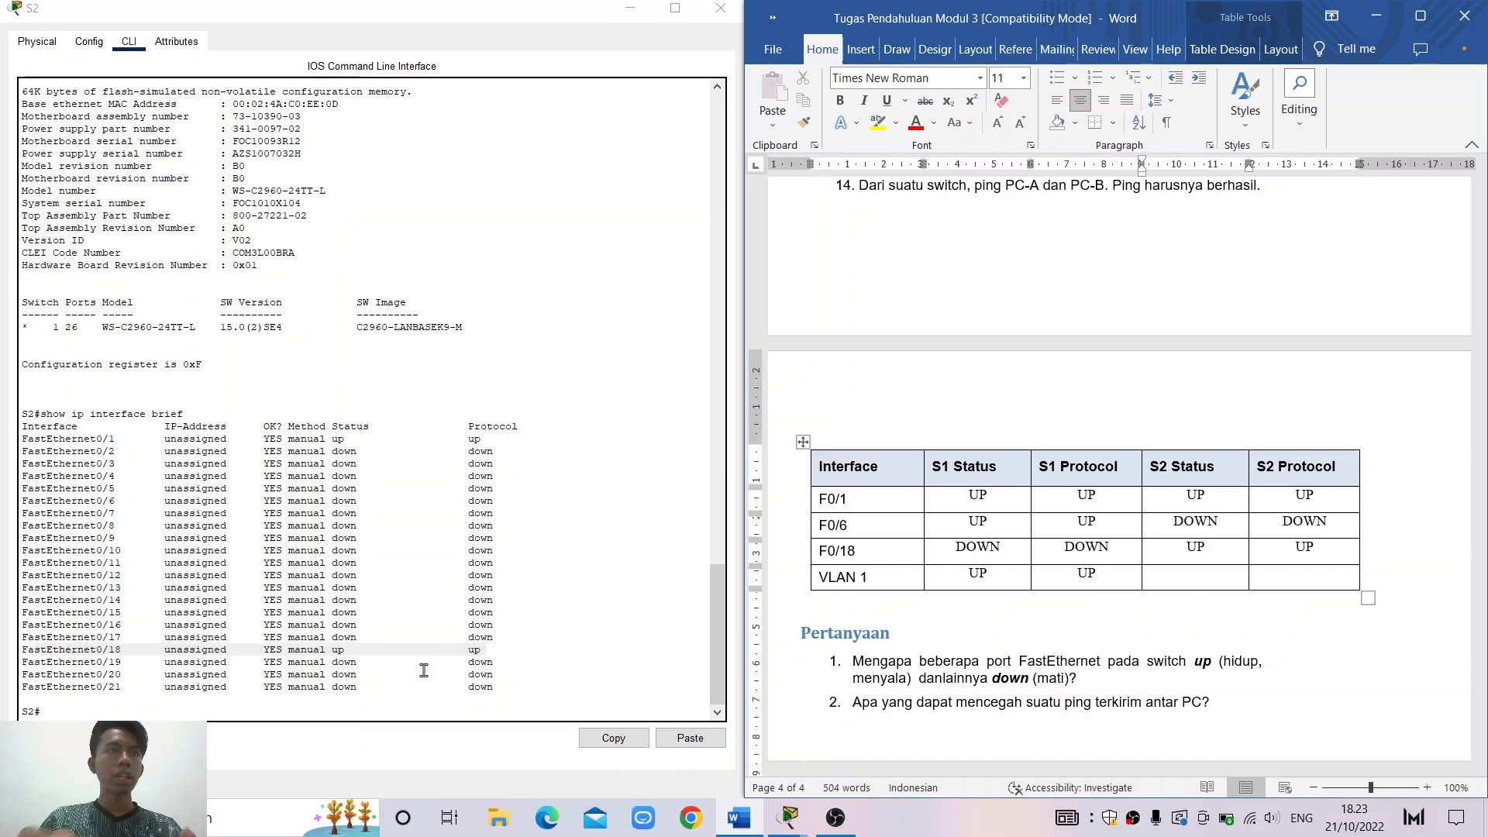
{"action": "left_click", "coordinate": [467, 713]}
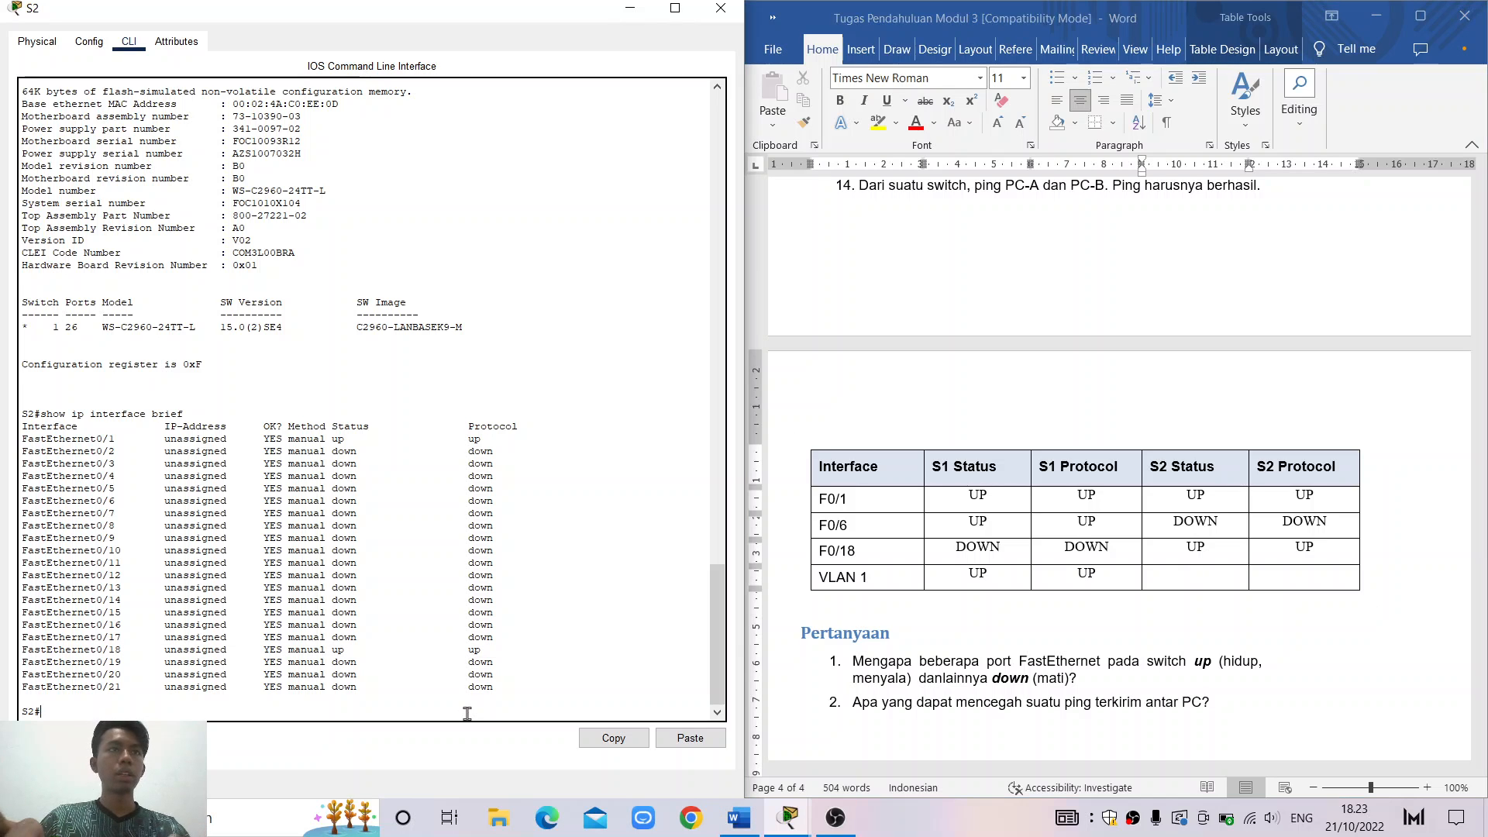
Rerun show ip interface brief on S2 and read the Vlan1 line
{"action": "type", "text": "ip"}
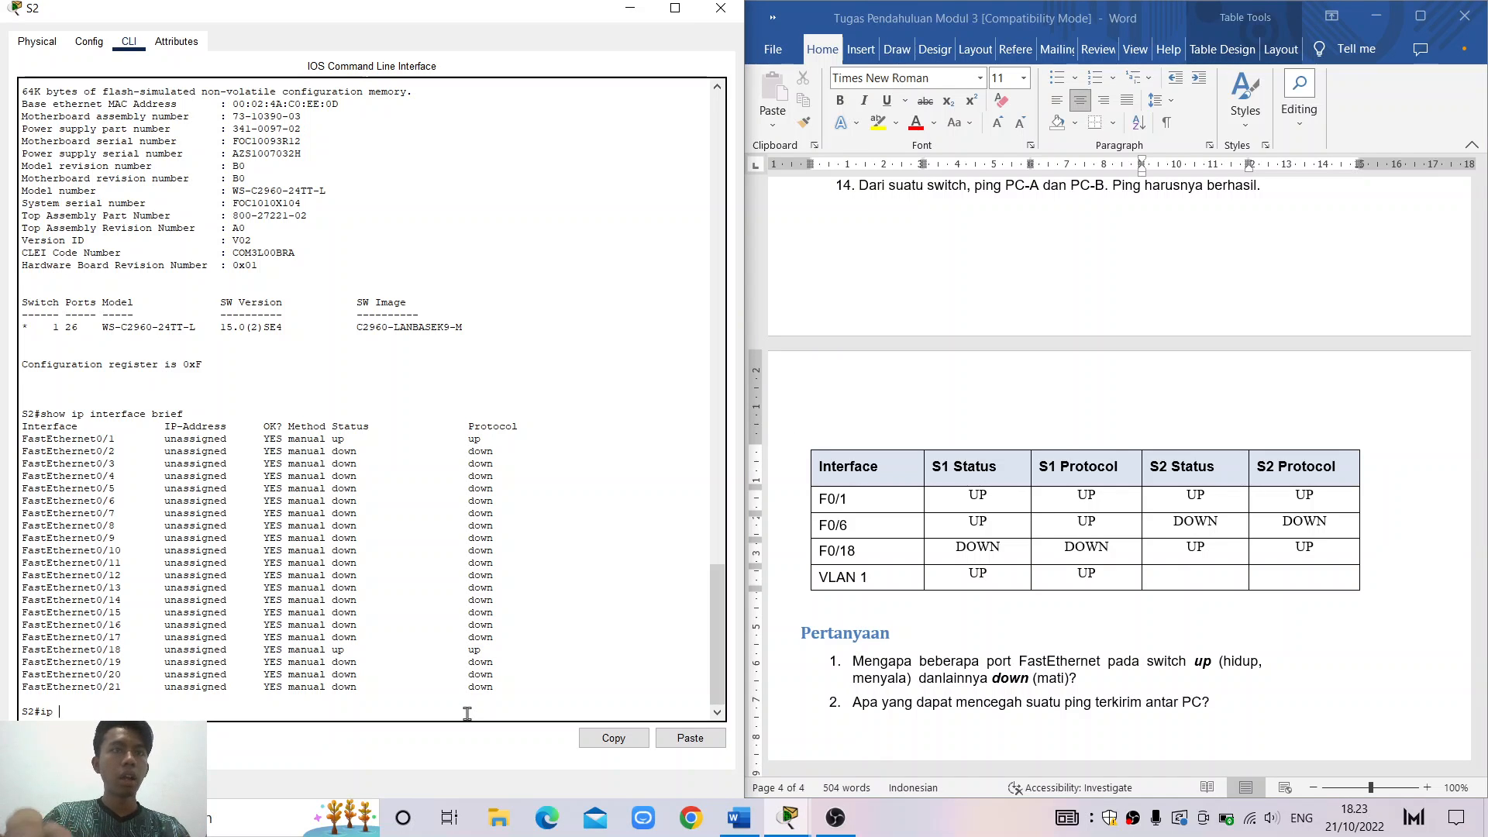
{"action": "type", "text": " intyerf"}
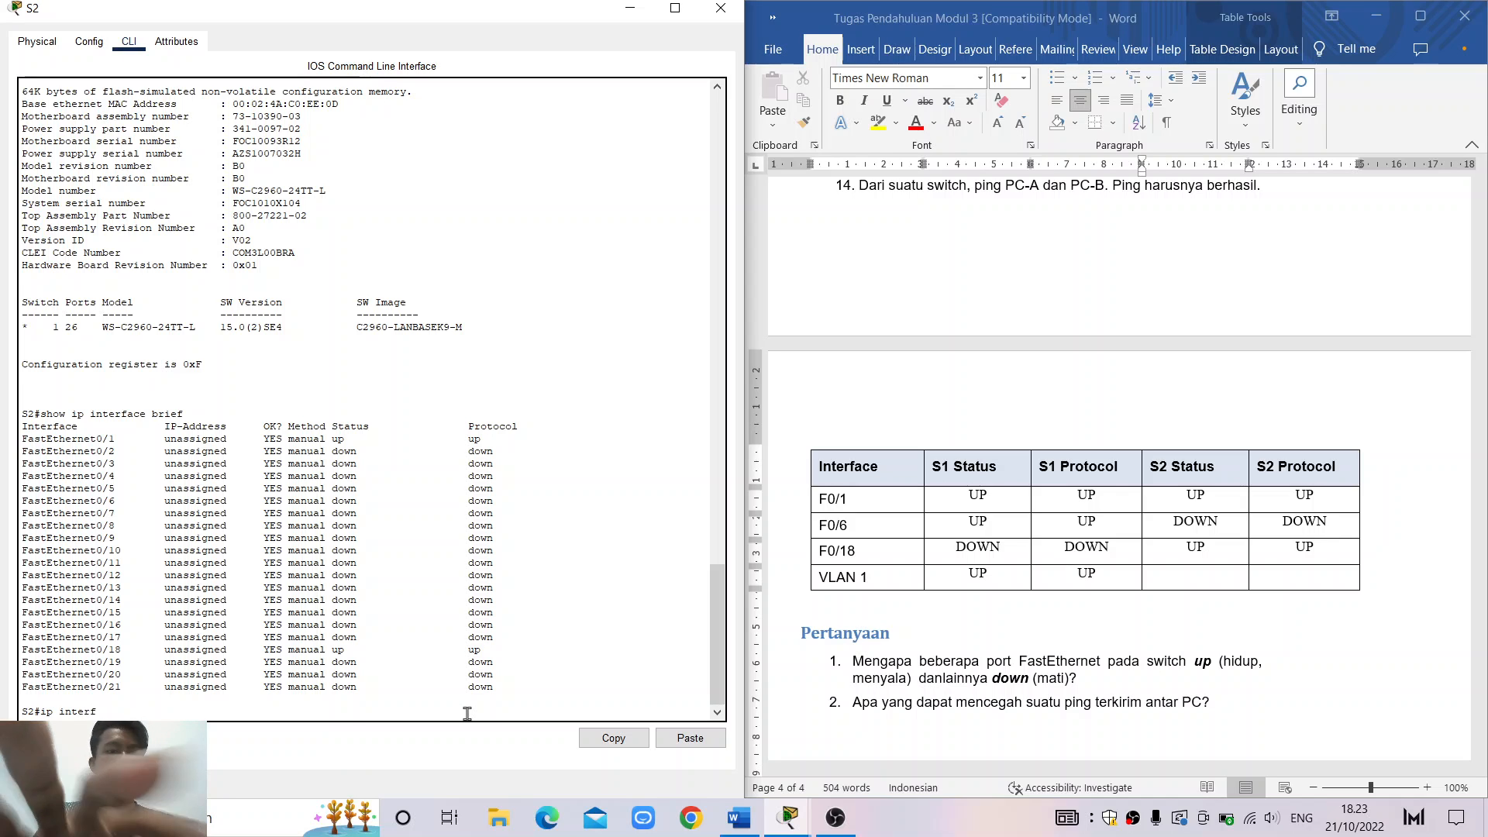
{"action": "type", "text": "rface"}
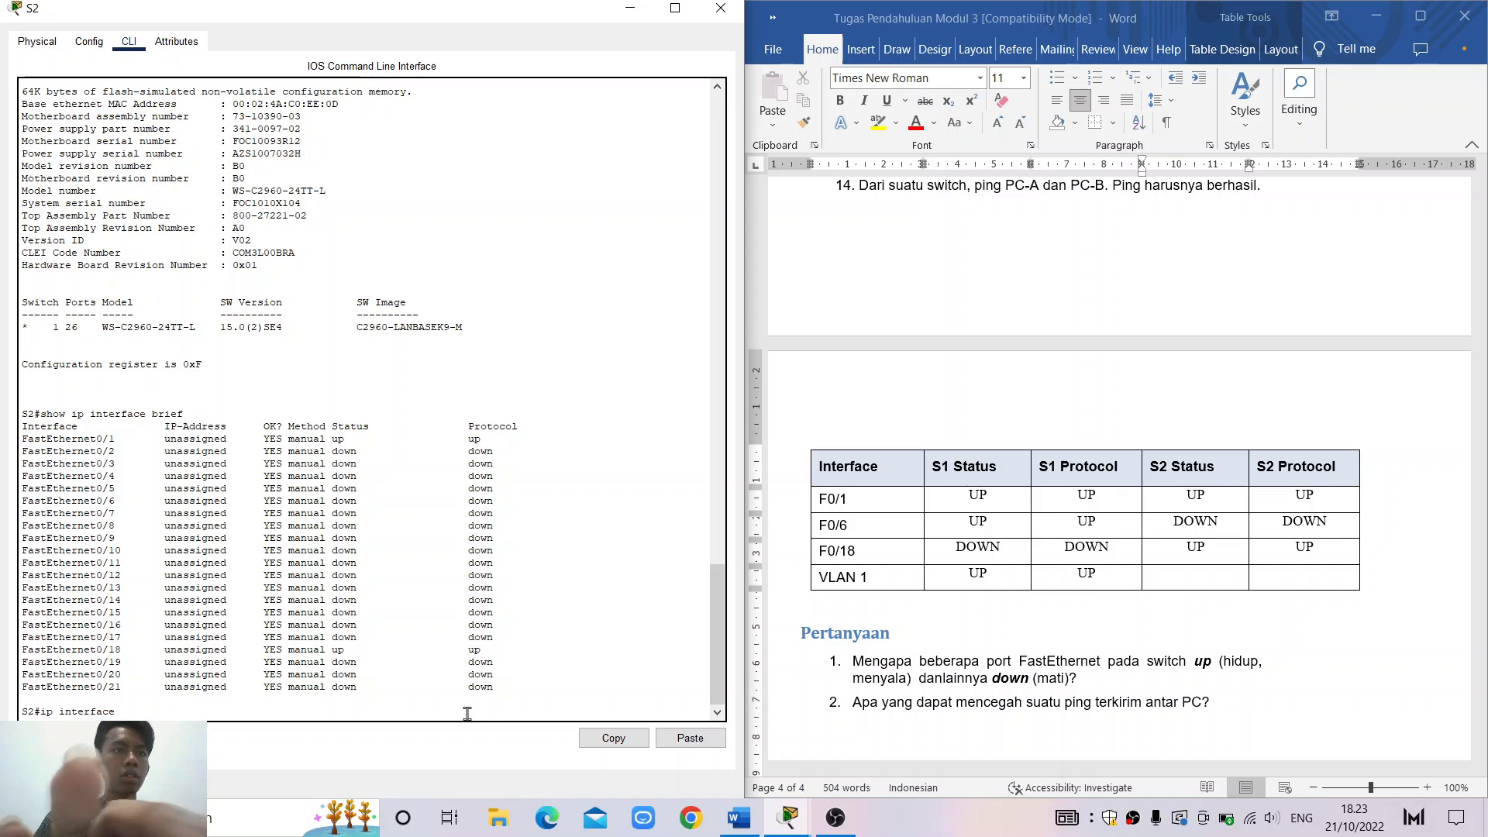
{"action": "type", "text": " brie"}
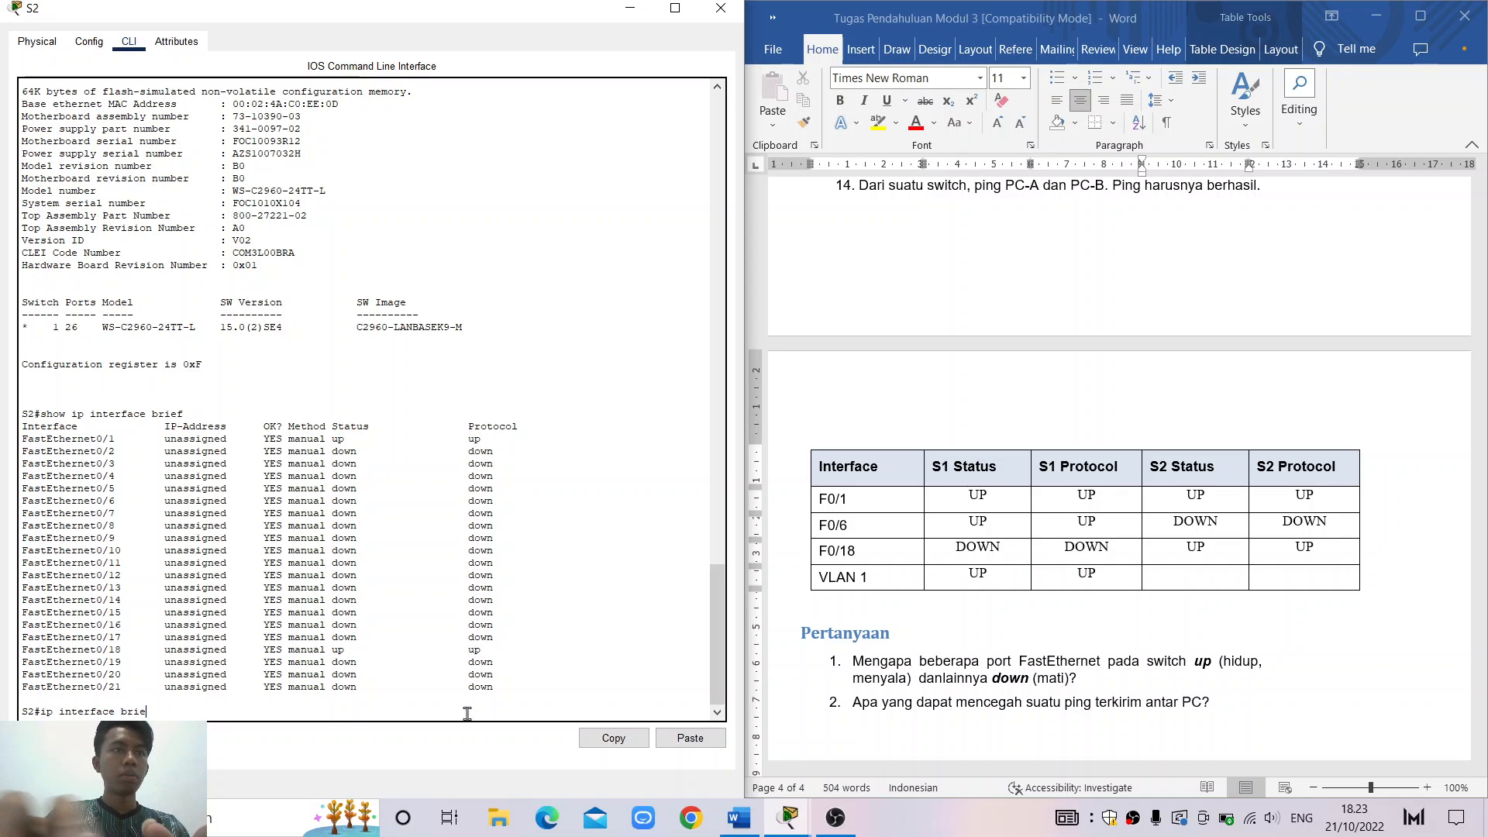
{"action": "type", "text": "f"}
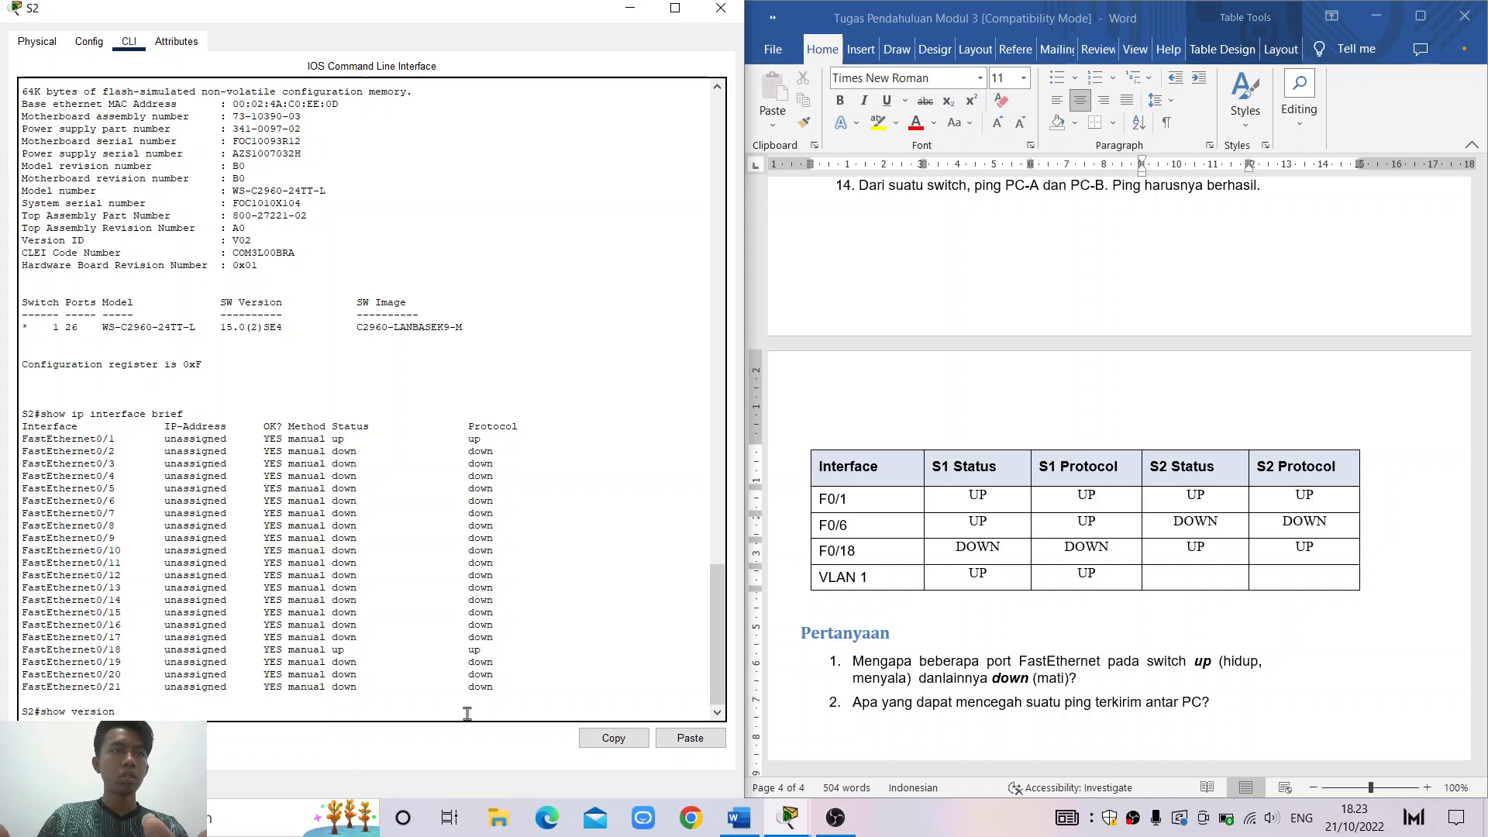
{"action": "key", "text": "Return"}
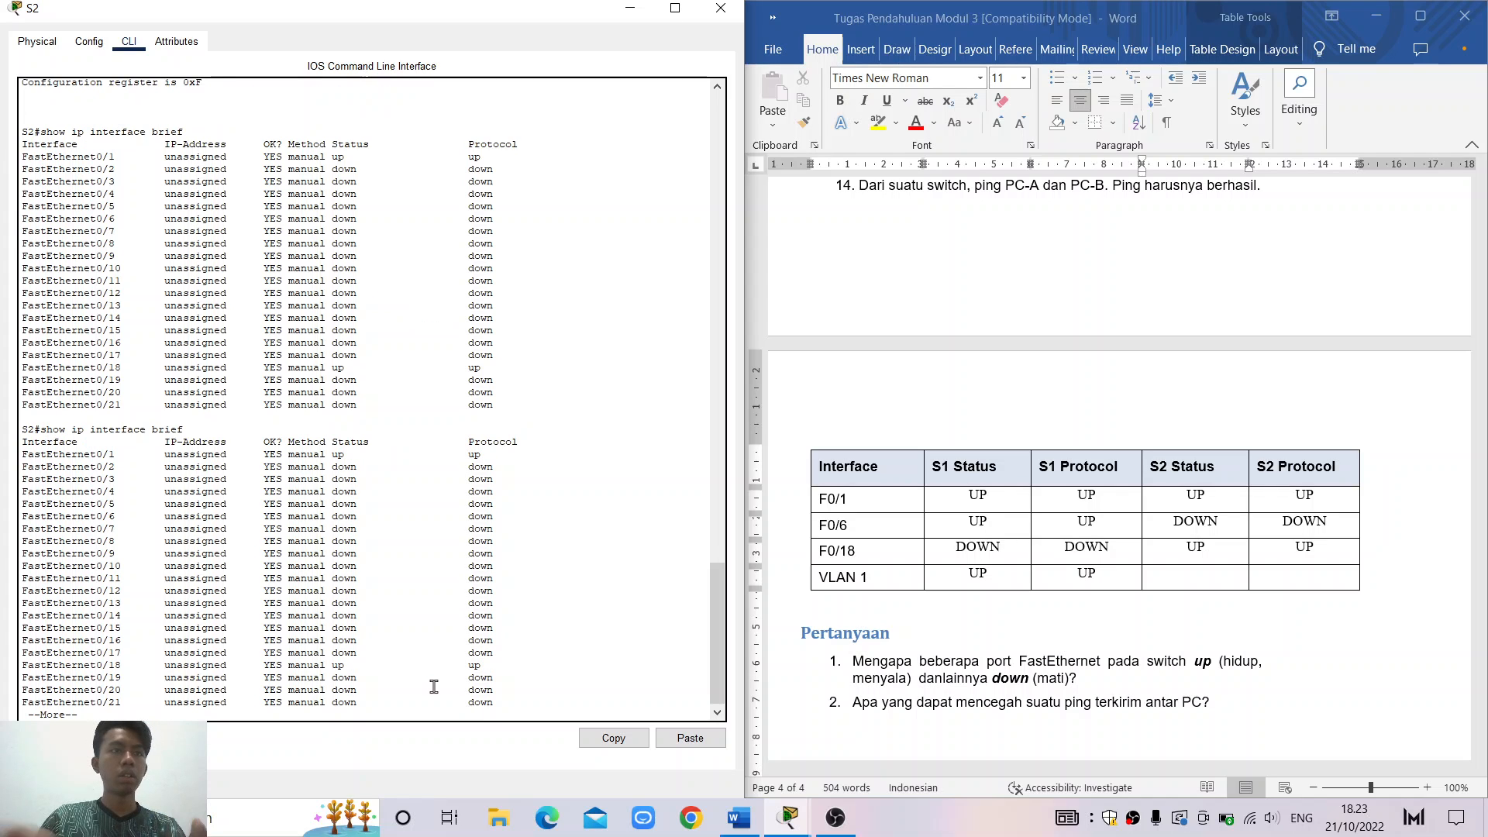
{"action": "key", "text": "Return"}
{"action": "key", "text": "Return"}
{"action": "key", "text": "Return"}
{"action": "key", "text": "Return"}
{"action": "key", "text": "Return"}
{"action": "key", "text": "Return"}
{"action": "key", "text": "Return"}
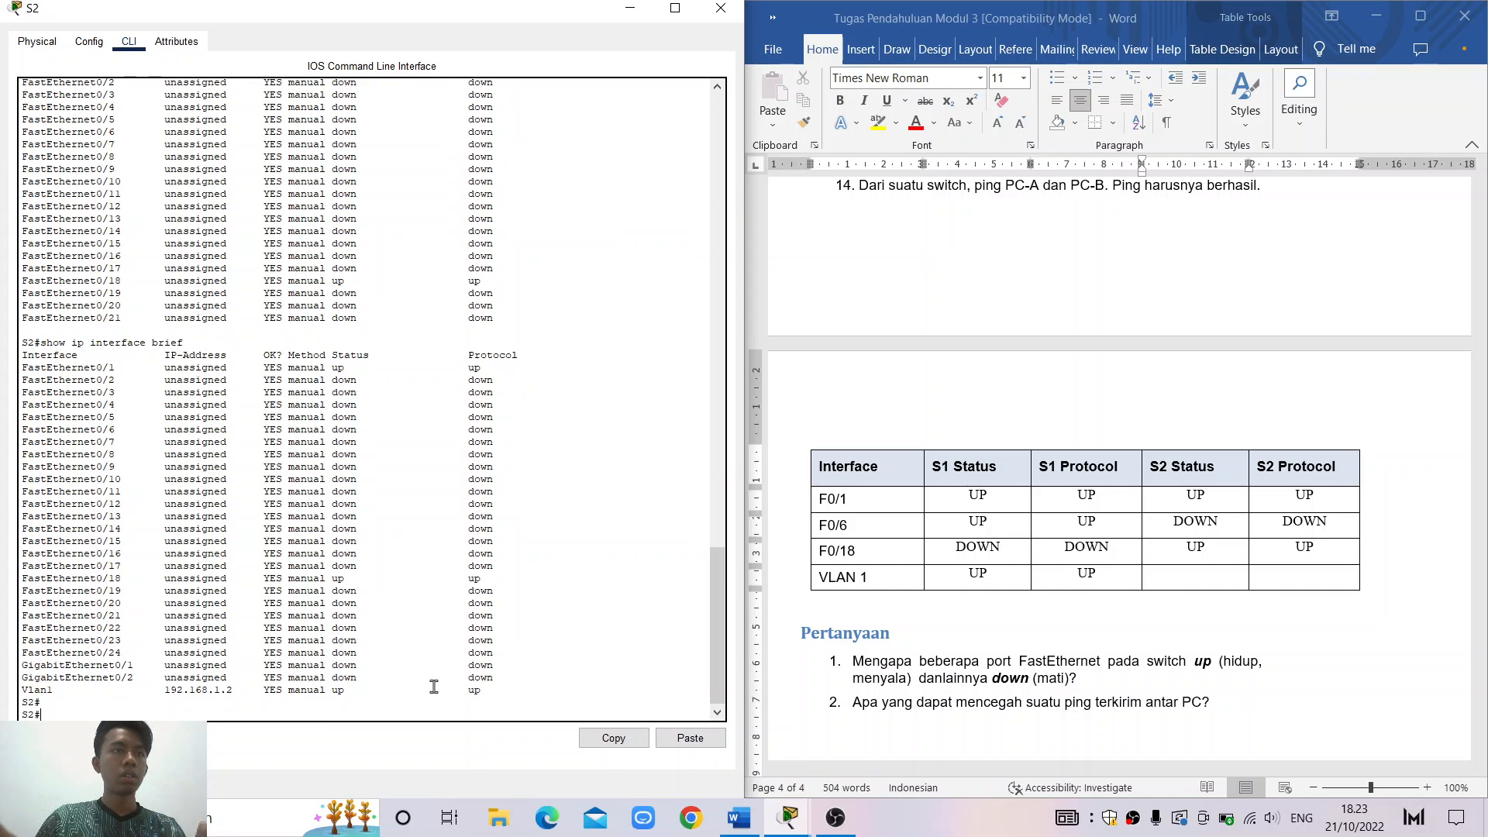
{"action": "key", "text": "Return"}
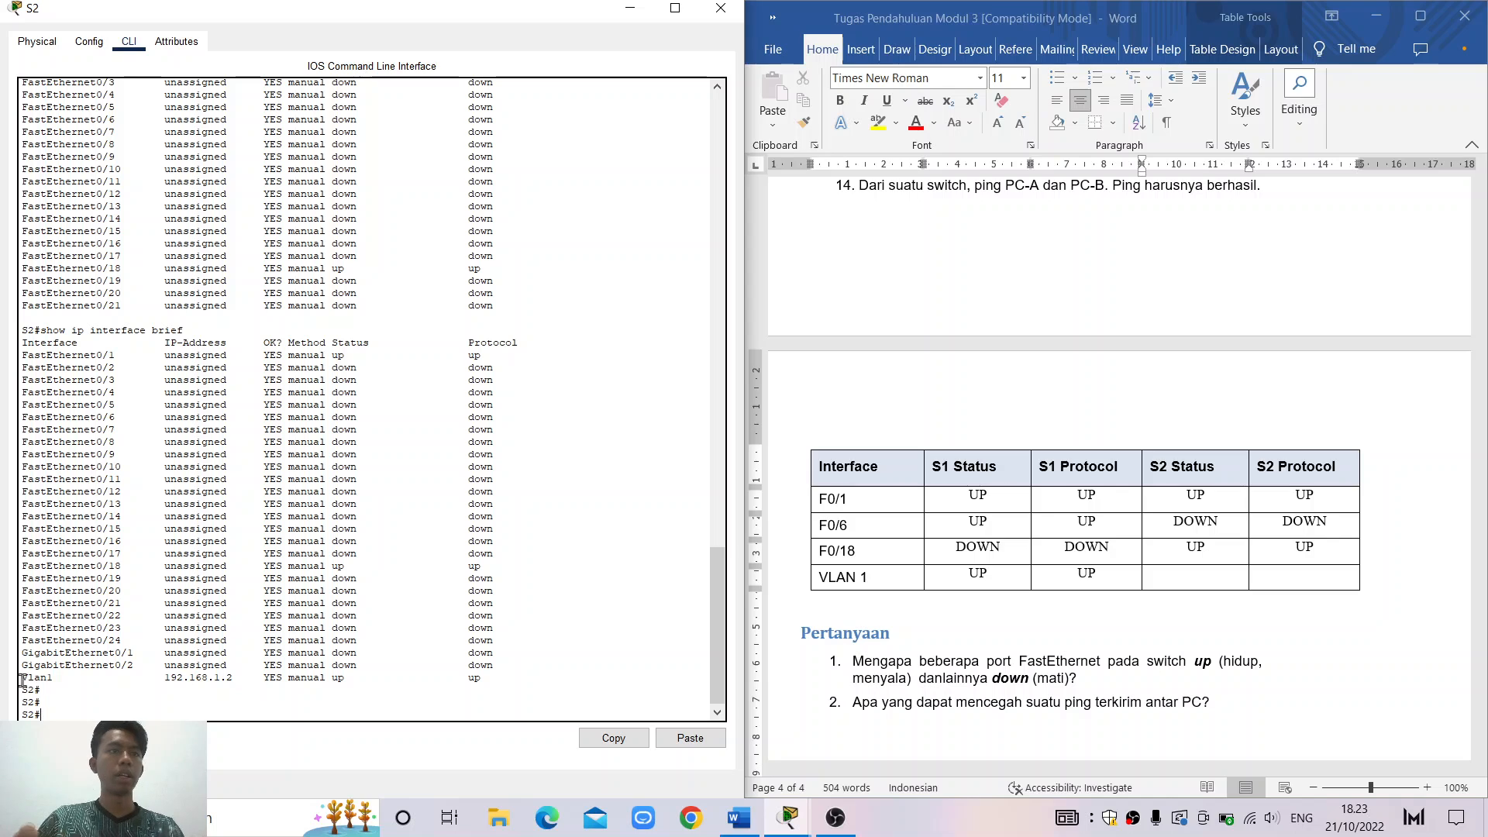
{"action": "left_click_drag", "start_coordinate": [27, 677], "coordinate": [487, 676]}
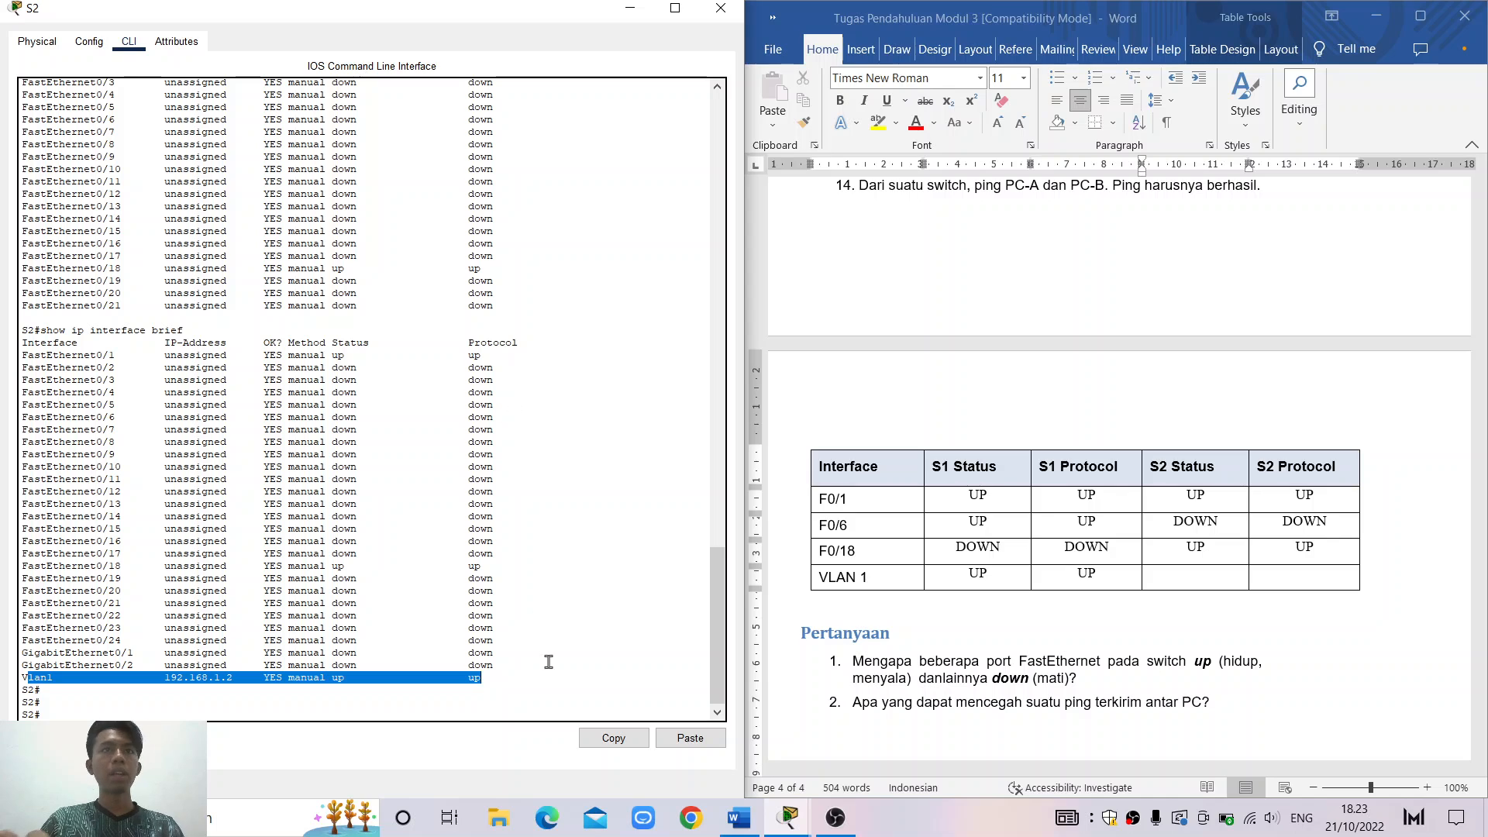
{"action": "left_click", "coordinate": [585, 594]}
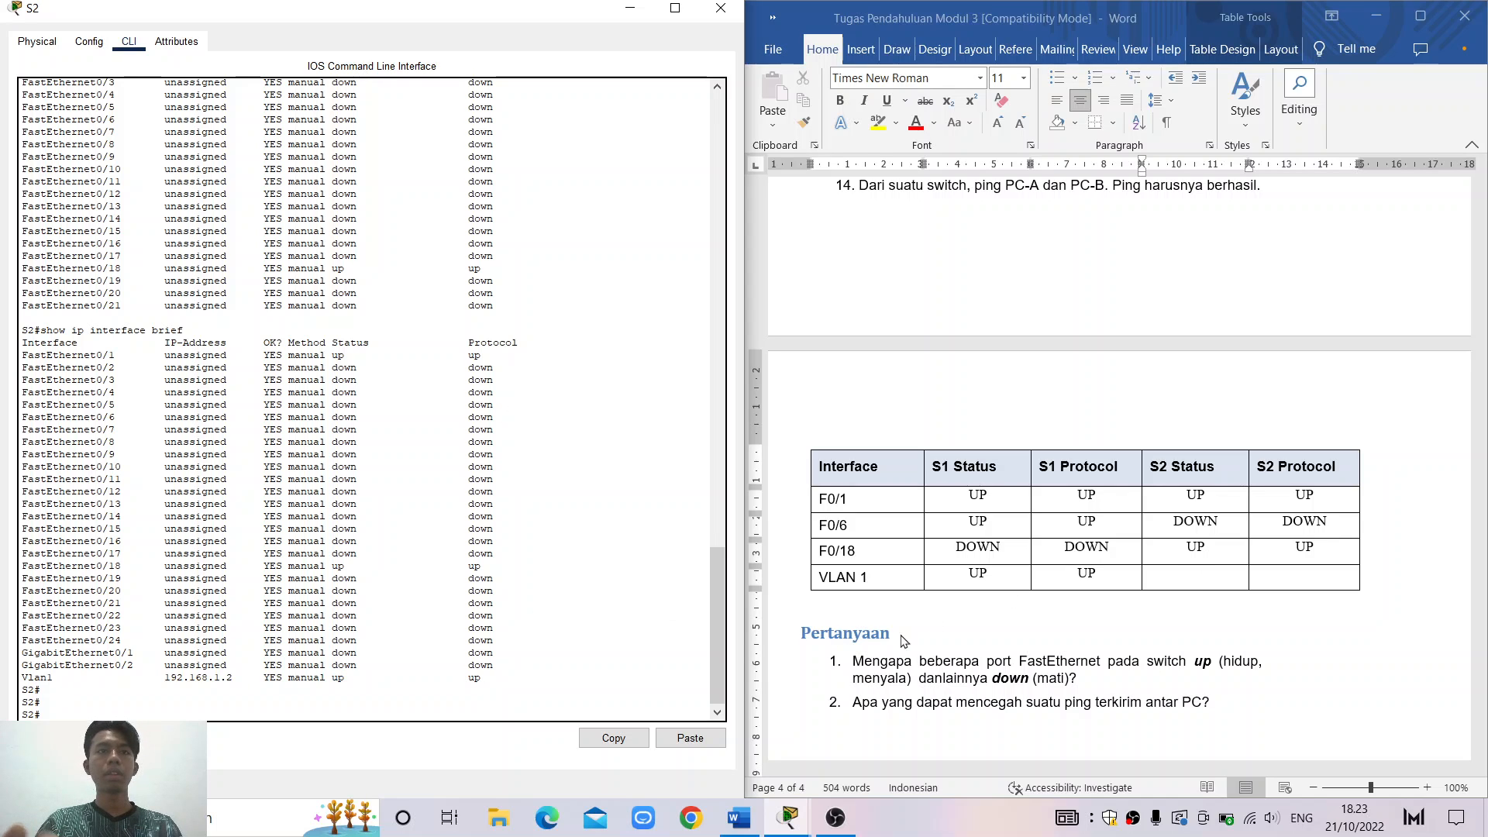
Enter UP/UP in the VLAN 1 S2 cells and minimize the S2 console
{"action": "left_click", "coordinate": [1187, 573]}
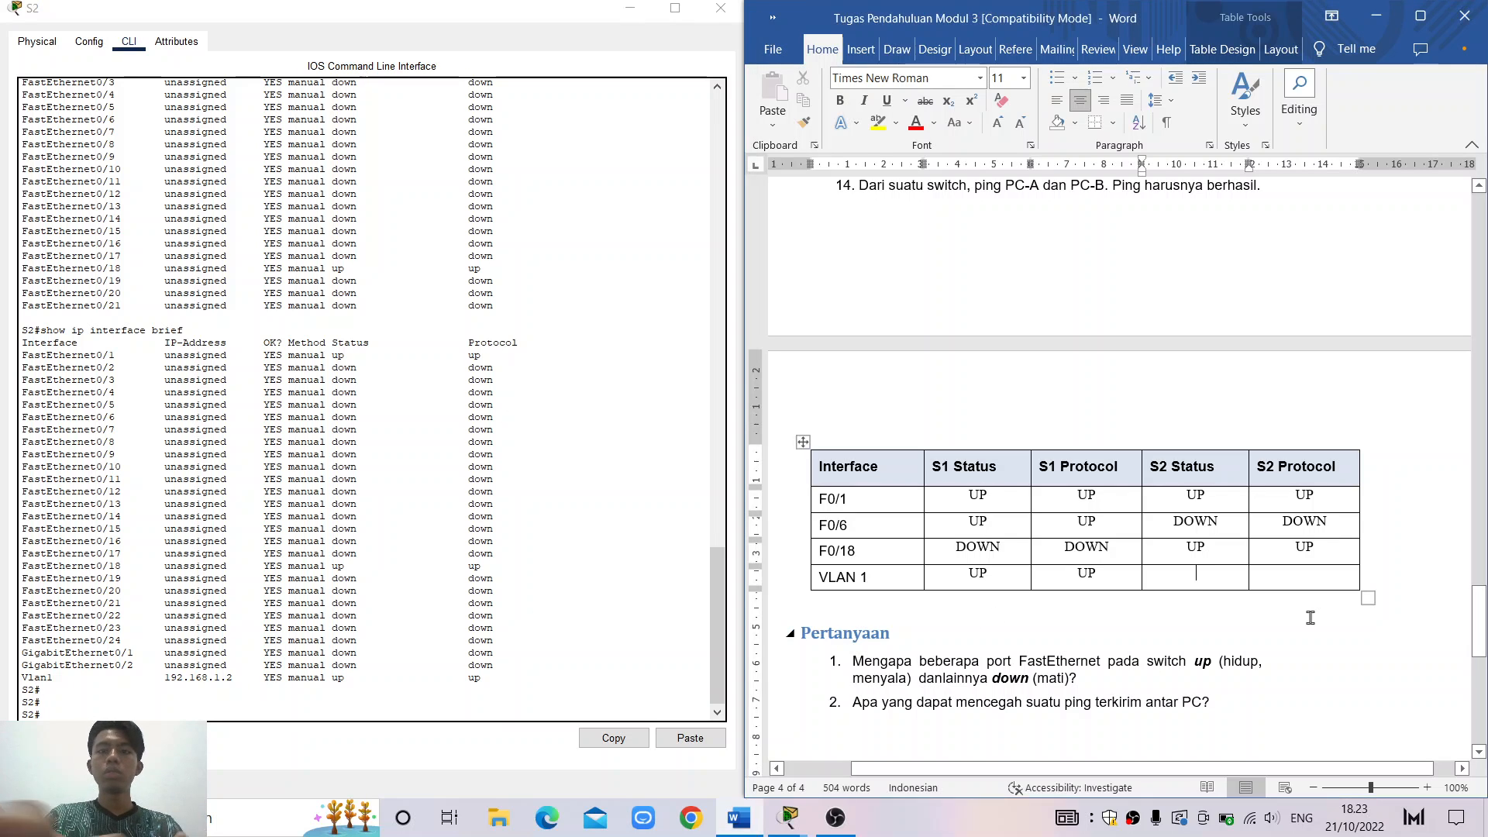
{"action": "type", "text": "up"}
{"action": "key", "text": "BackSpace"}
{"action": "key", "text": "BackSpace"}
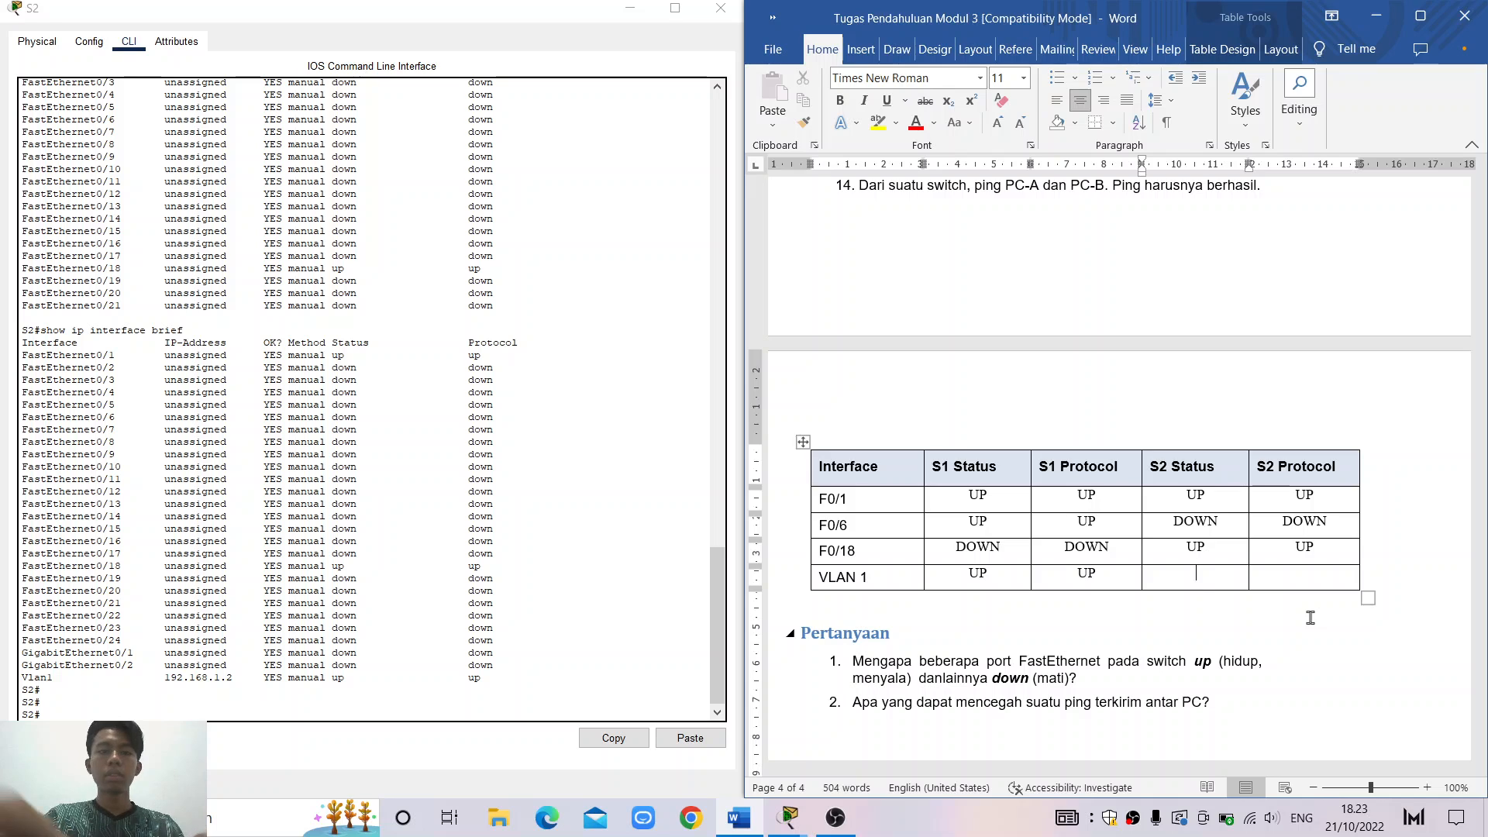
{"action": "type", "text": "UP"}
{"action": "key", "text": "Tab"}
{"action": "type", "text": "UP"}
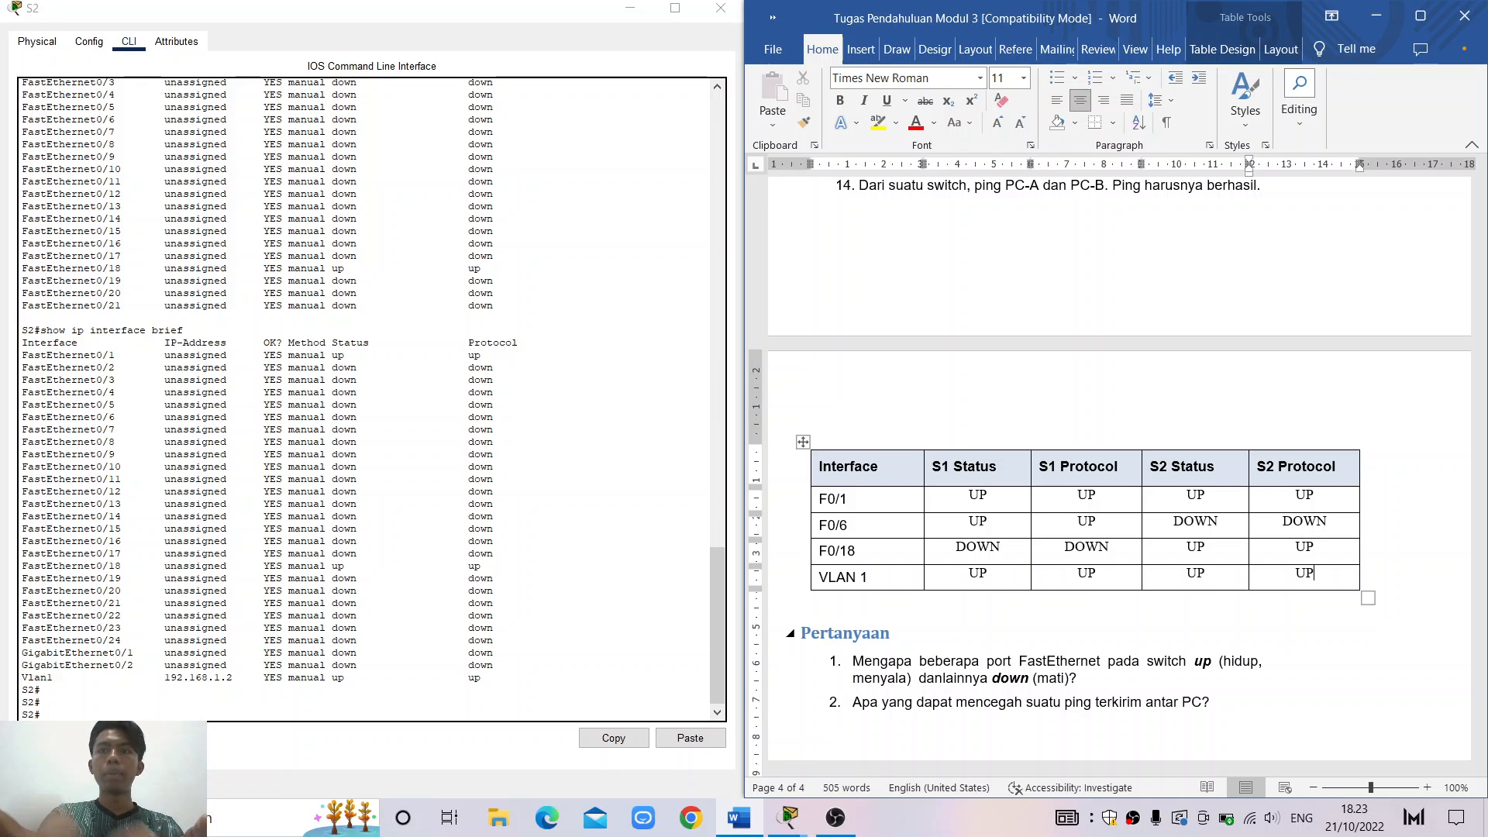
{"action": "left_click", "coordinate": [236, 694]}
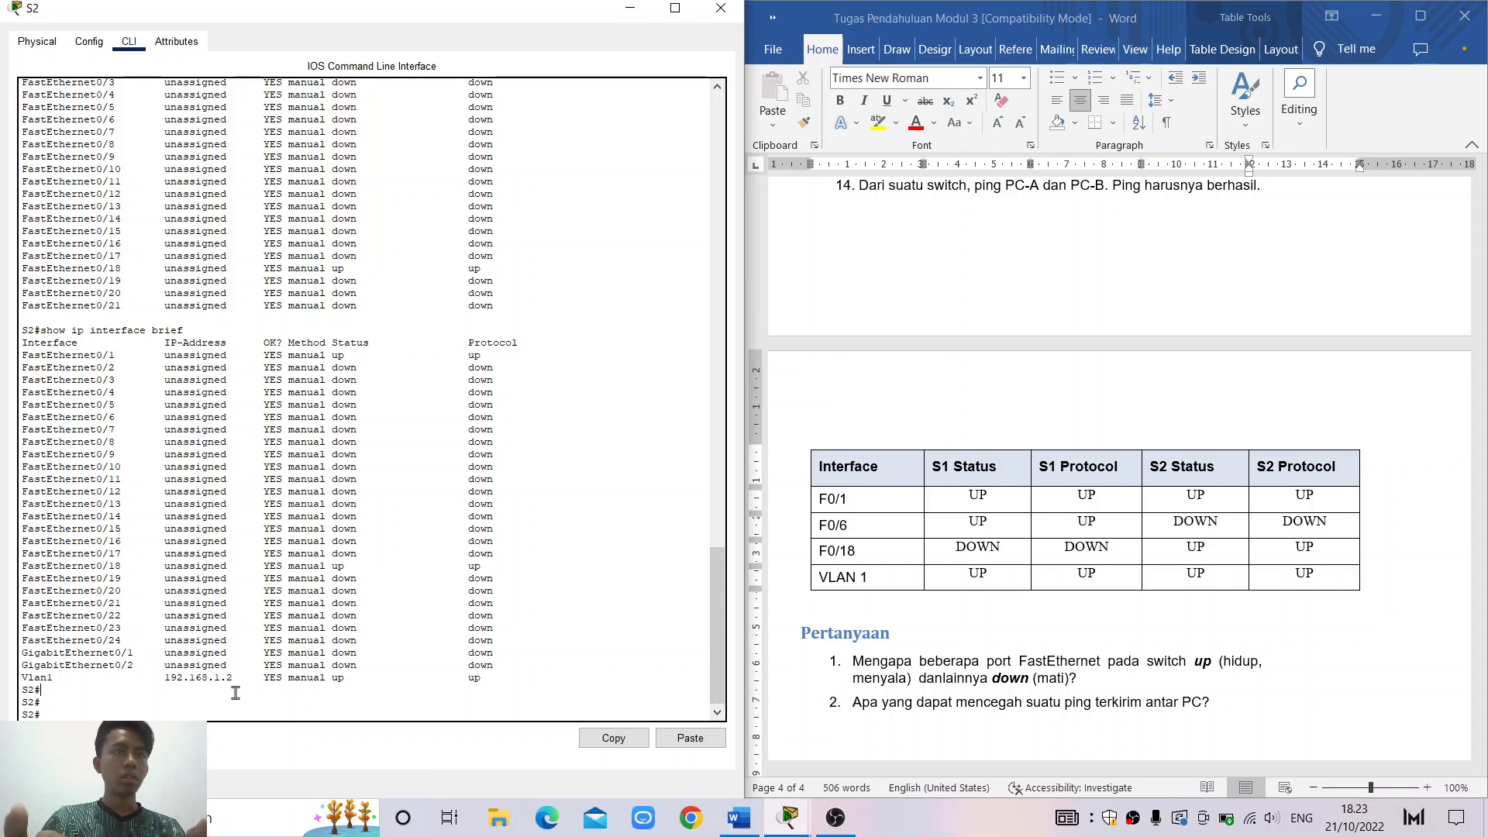
{"action": "left_click", "coordinate": [630, 8]}
Scroll the Word document up to show task steps 5–14 above the interface table
{"action": "scroll", "coordinate": [1000, 468], "scroll_direction": "up", "scroll_amount": 5}
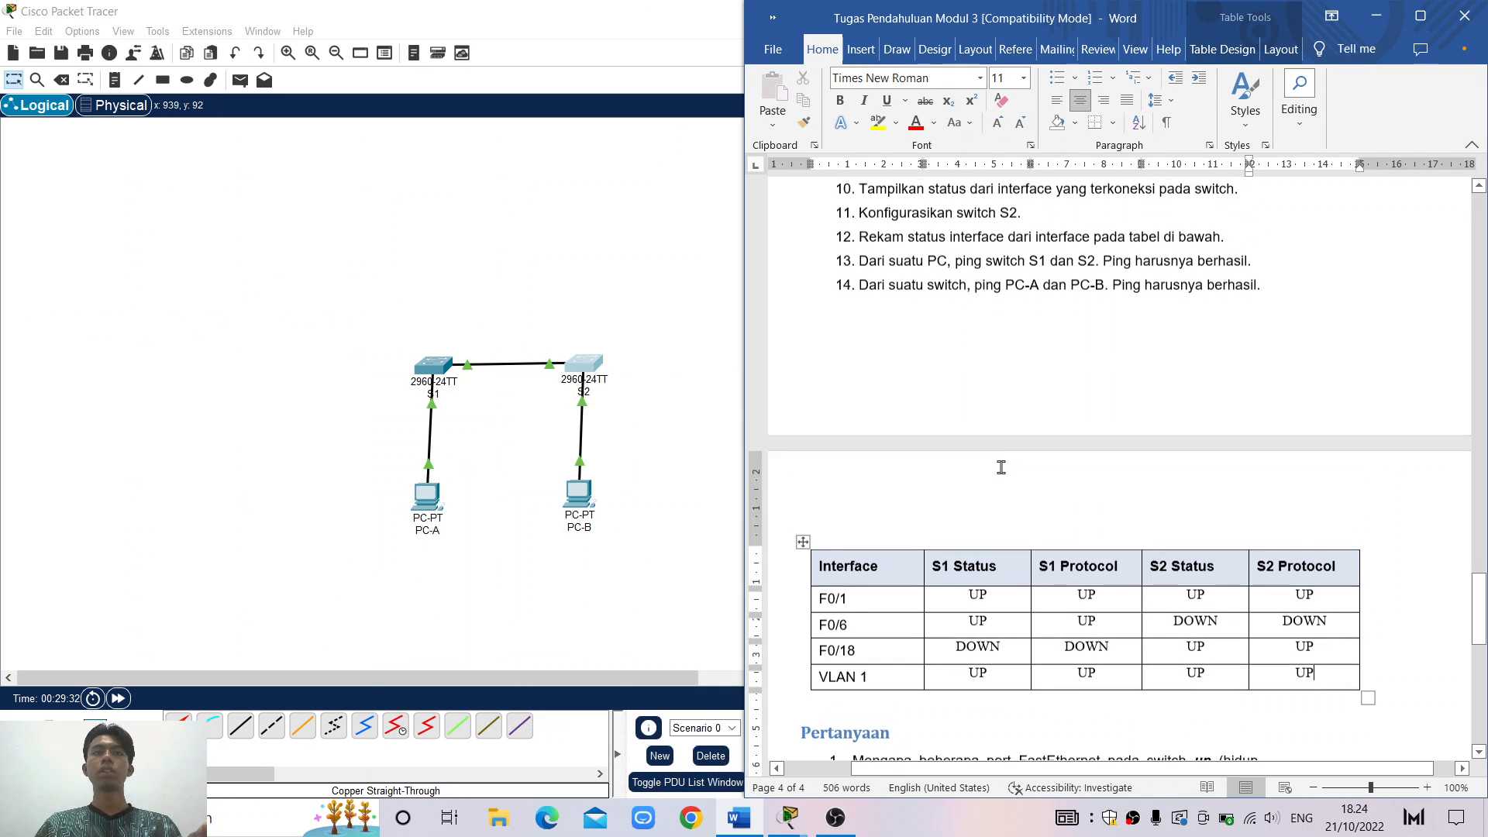
{"action": "scroll", "coordinate": [1000, 467], "scroll_direction": "down", "scroll_amount": 6}
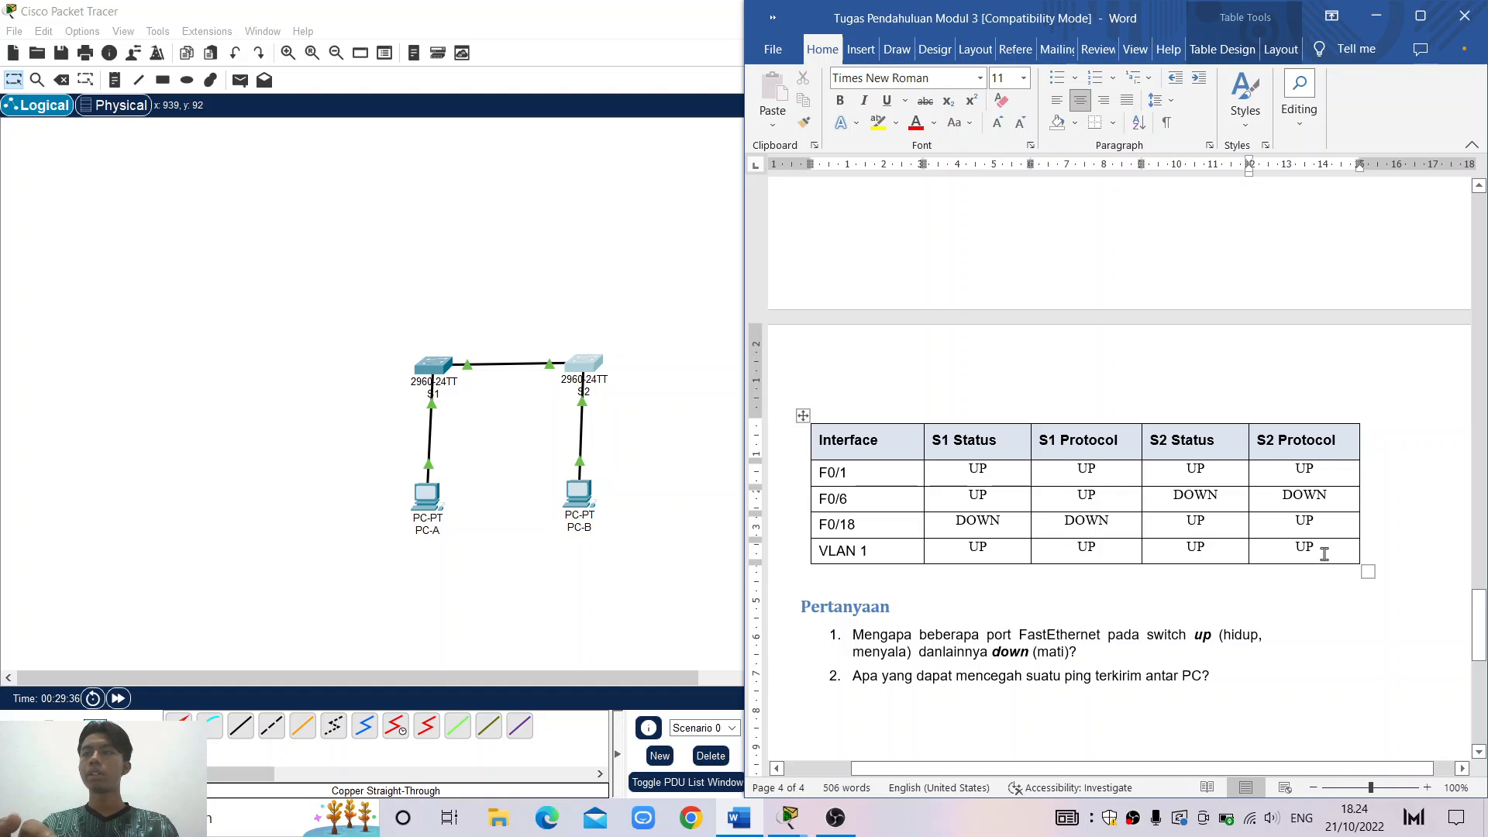
{"action": "scroll", "coordinate": [1324, 553], "scroll_direction": "up", "scroll_amount": 1}
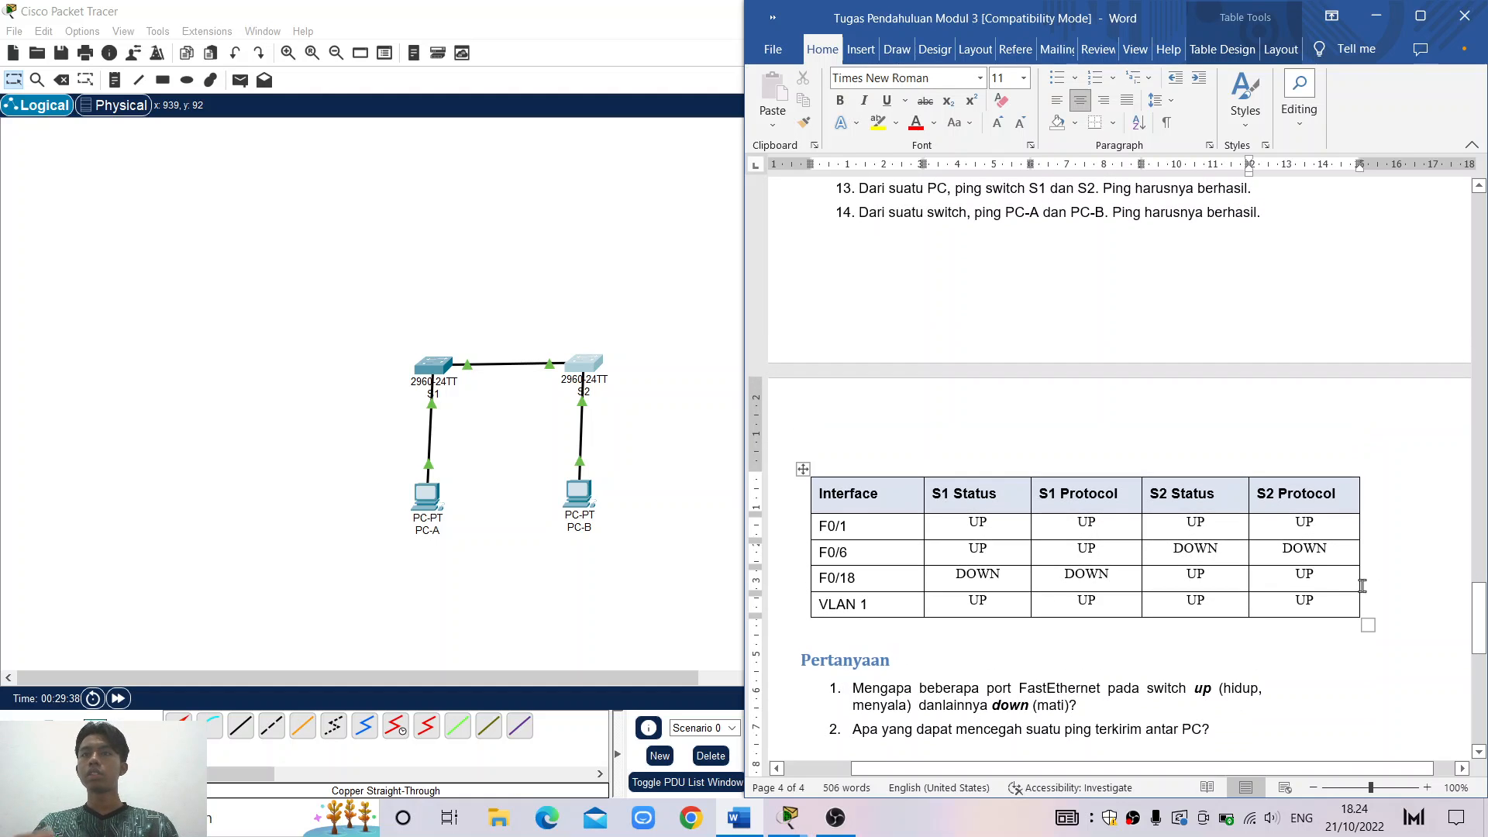
{"action": "scroll", "coordinate": [1430, 639], "scroll_direction": "up", "scroll_amount": 5}
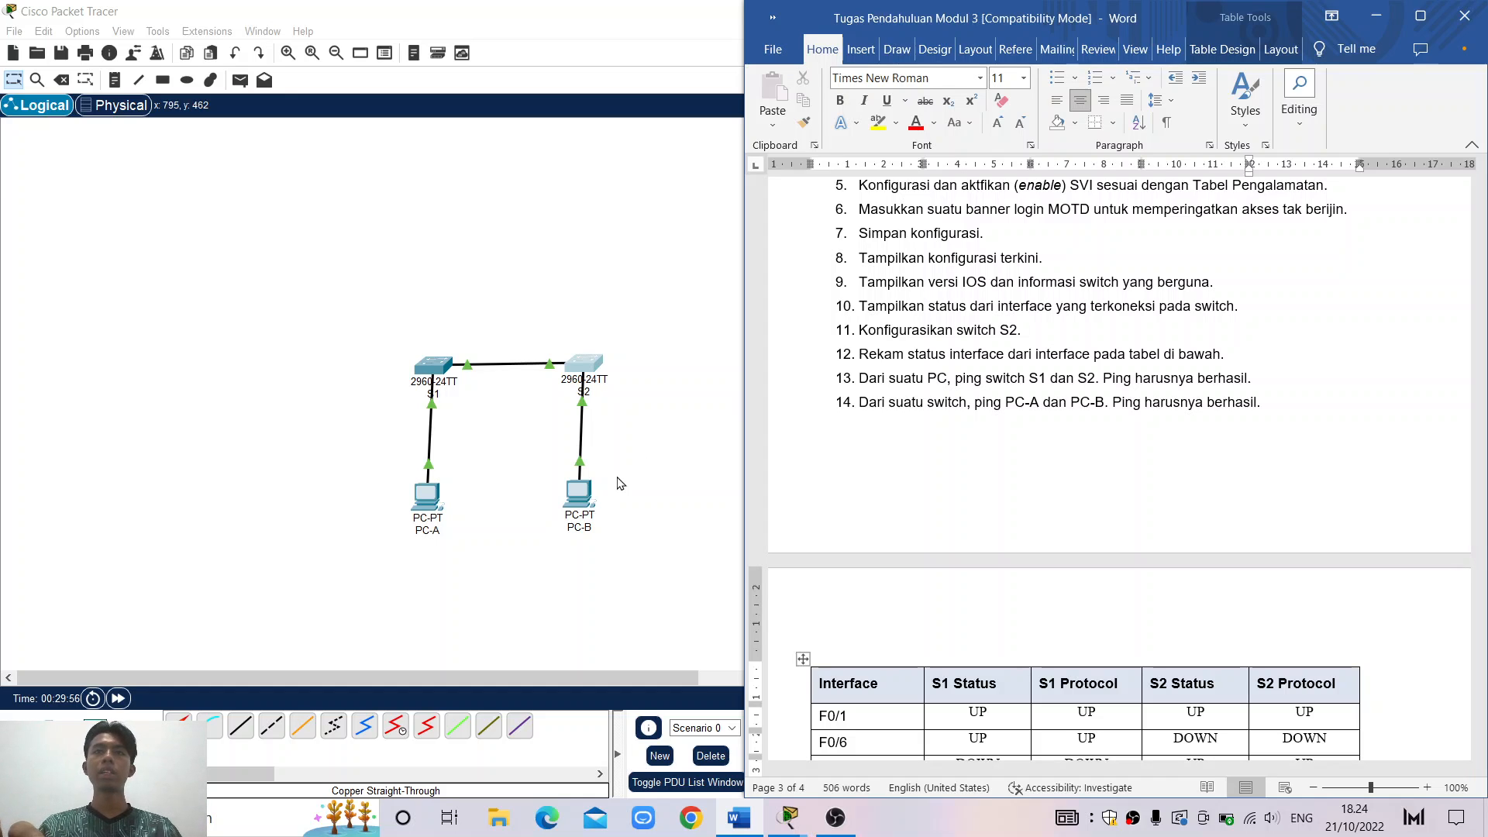
Open PC-A's Command Prompt and ping S1 at 192.168.1.1
{"action": "double_click", "coordinate": [430, 509]}
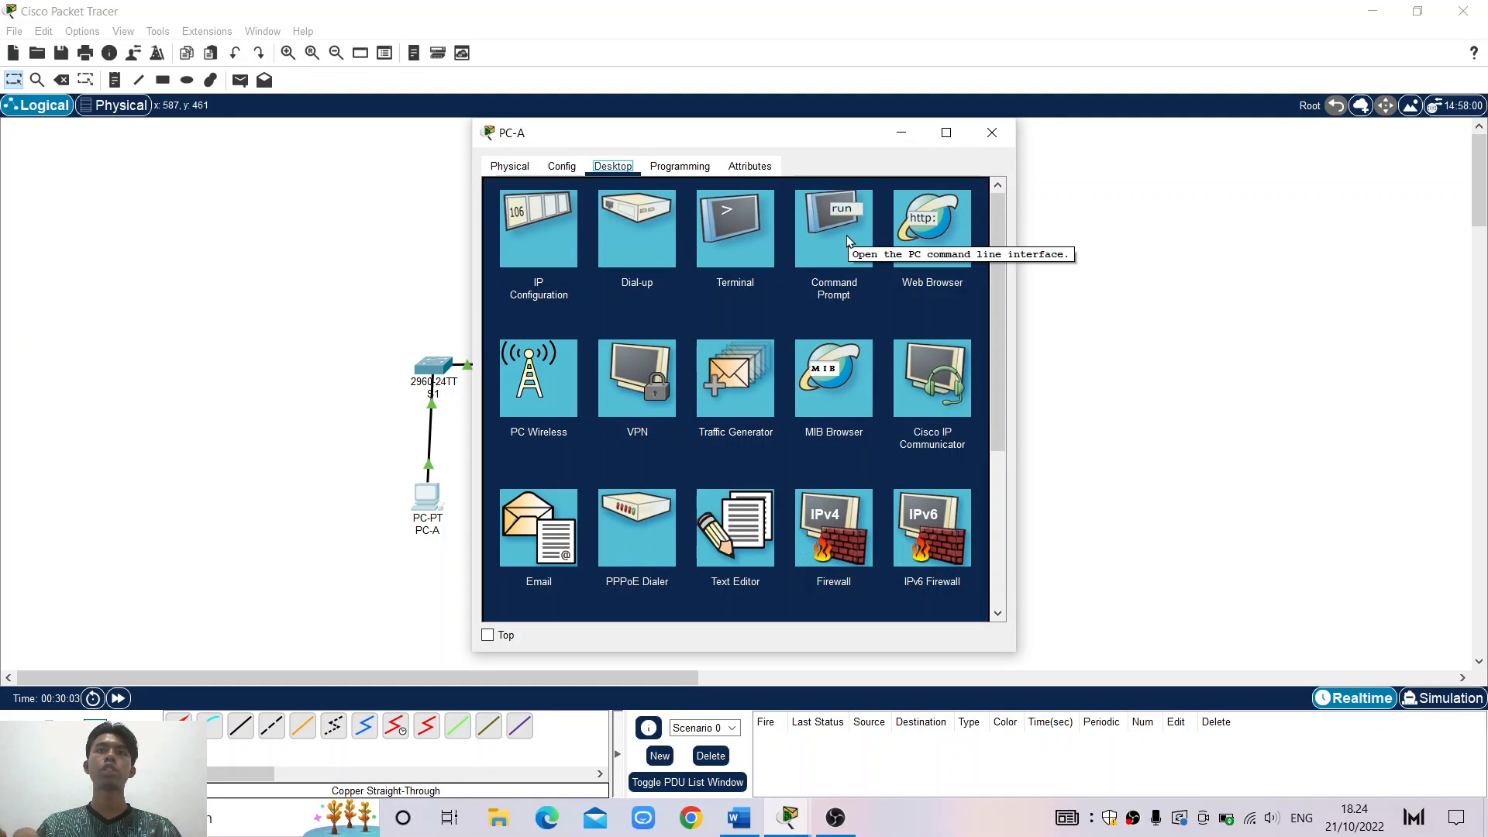
{"action": "left_click", "coordinate": [847, 235]}
{"action": "key", "text": "Return"}
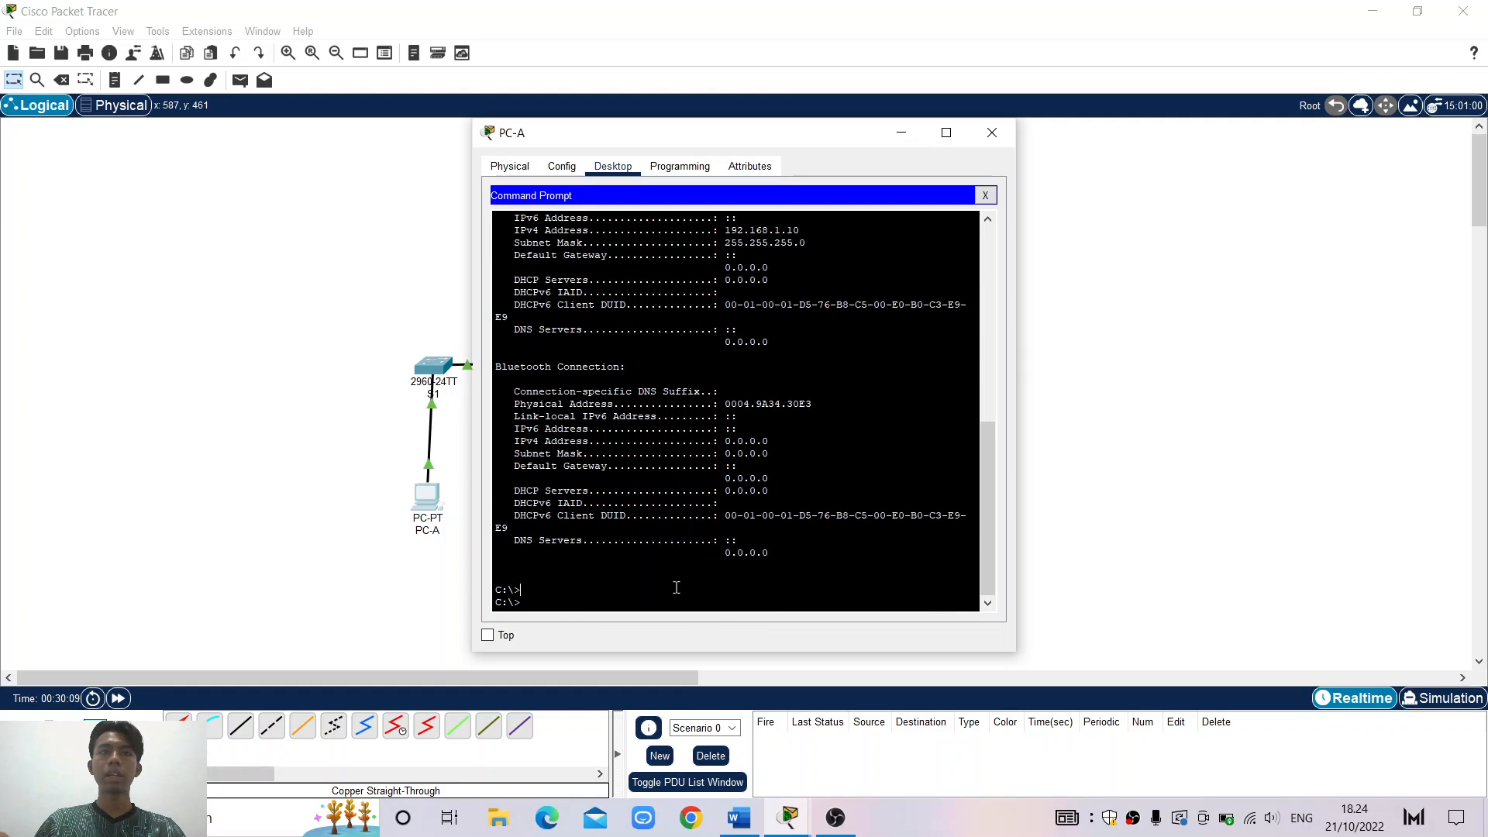
{"action": "type", "text": "PING"}
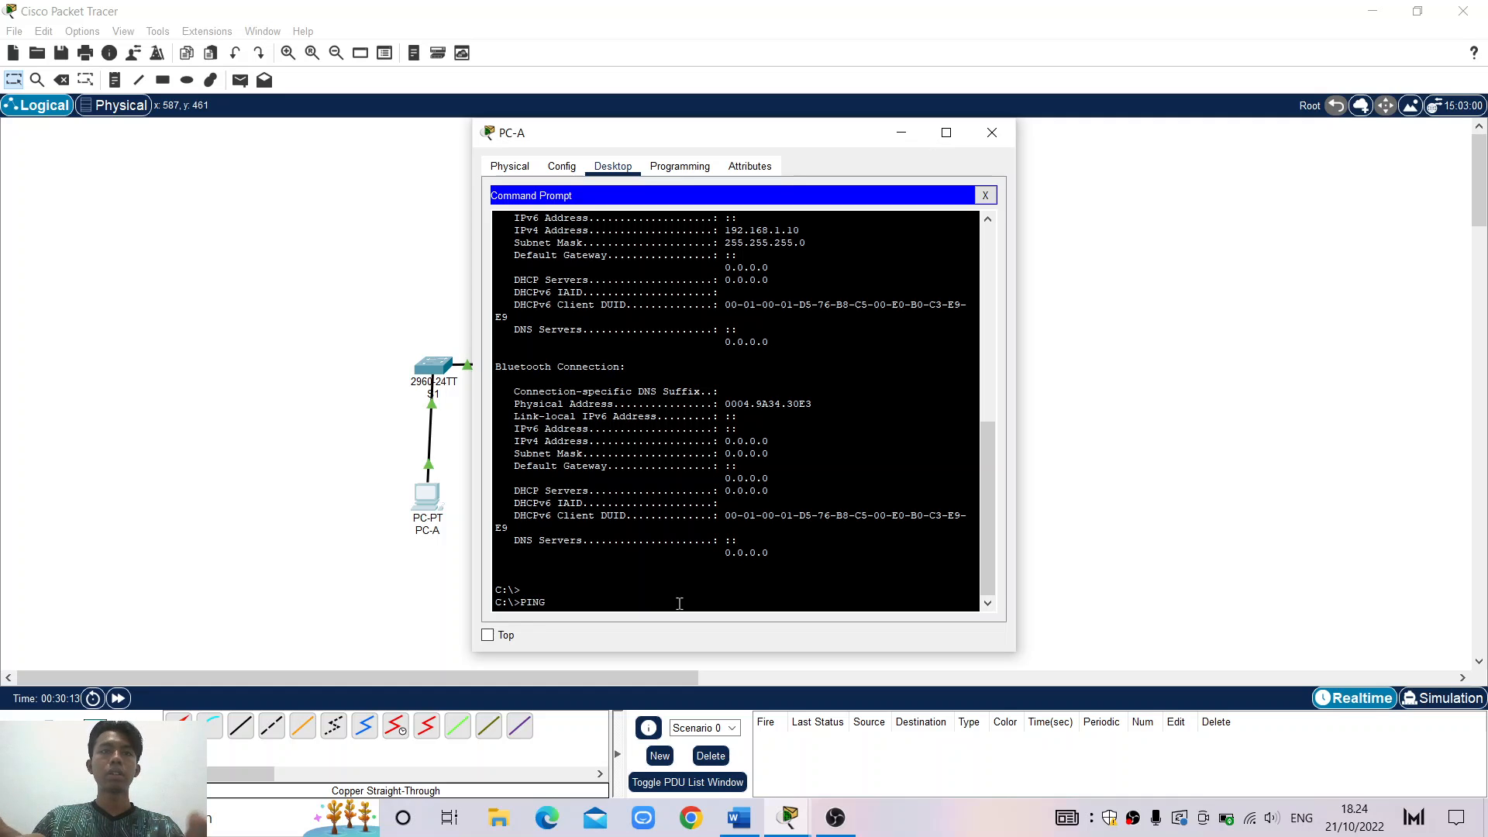
{"action": "key", "text": "BackSpace"}
{"action": "key", "text": "BackSpace"}
{"action": "key", "text": "BackSpace"}
{"action": "type", "text": "ing"}
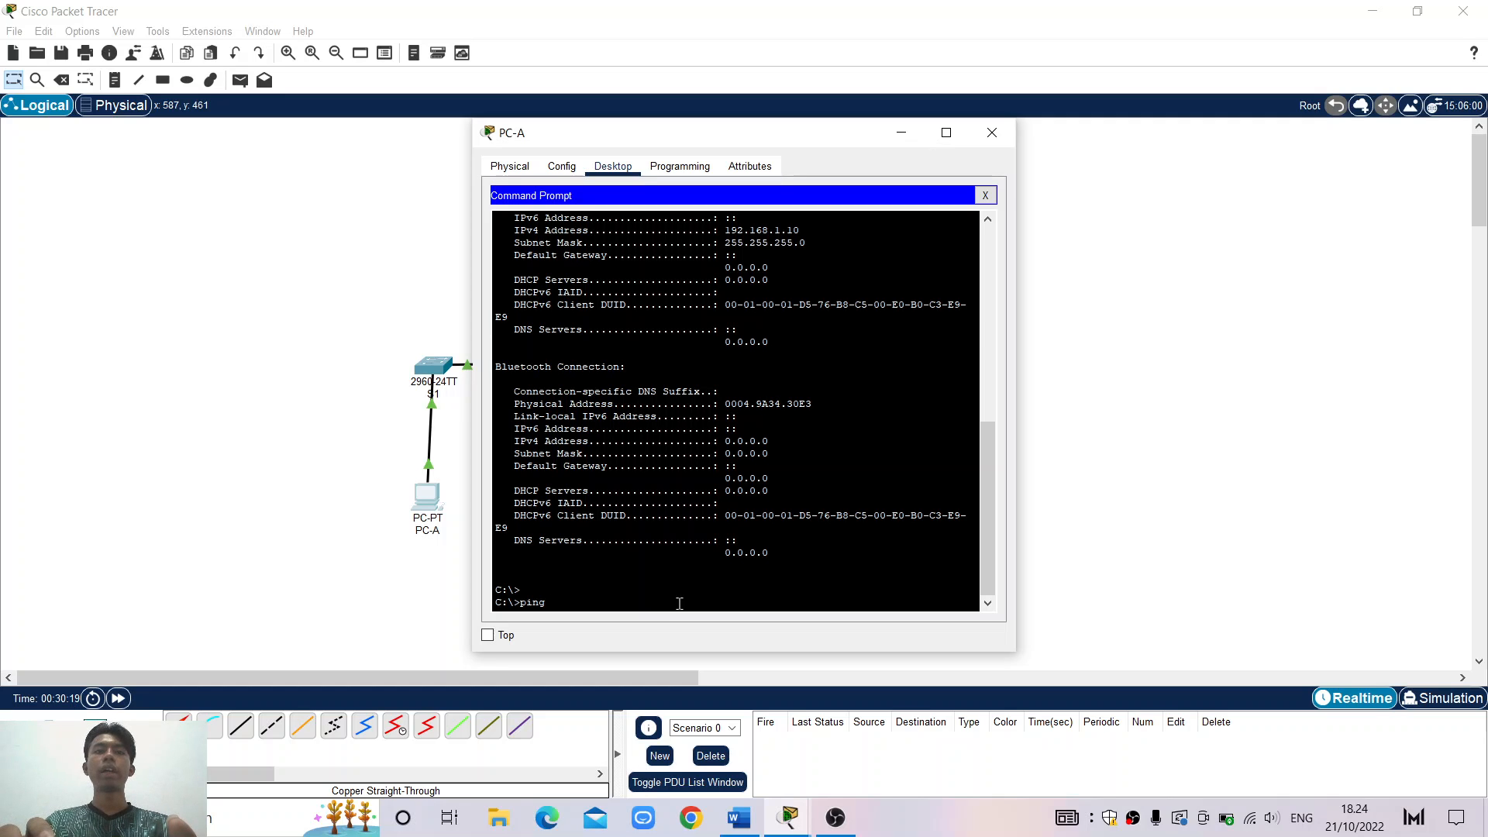
{"action": "type", "text": " 192"}
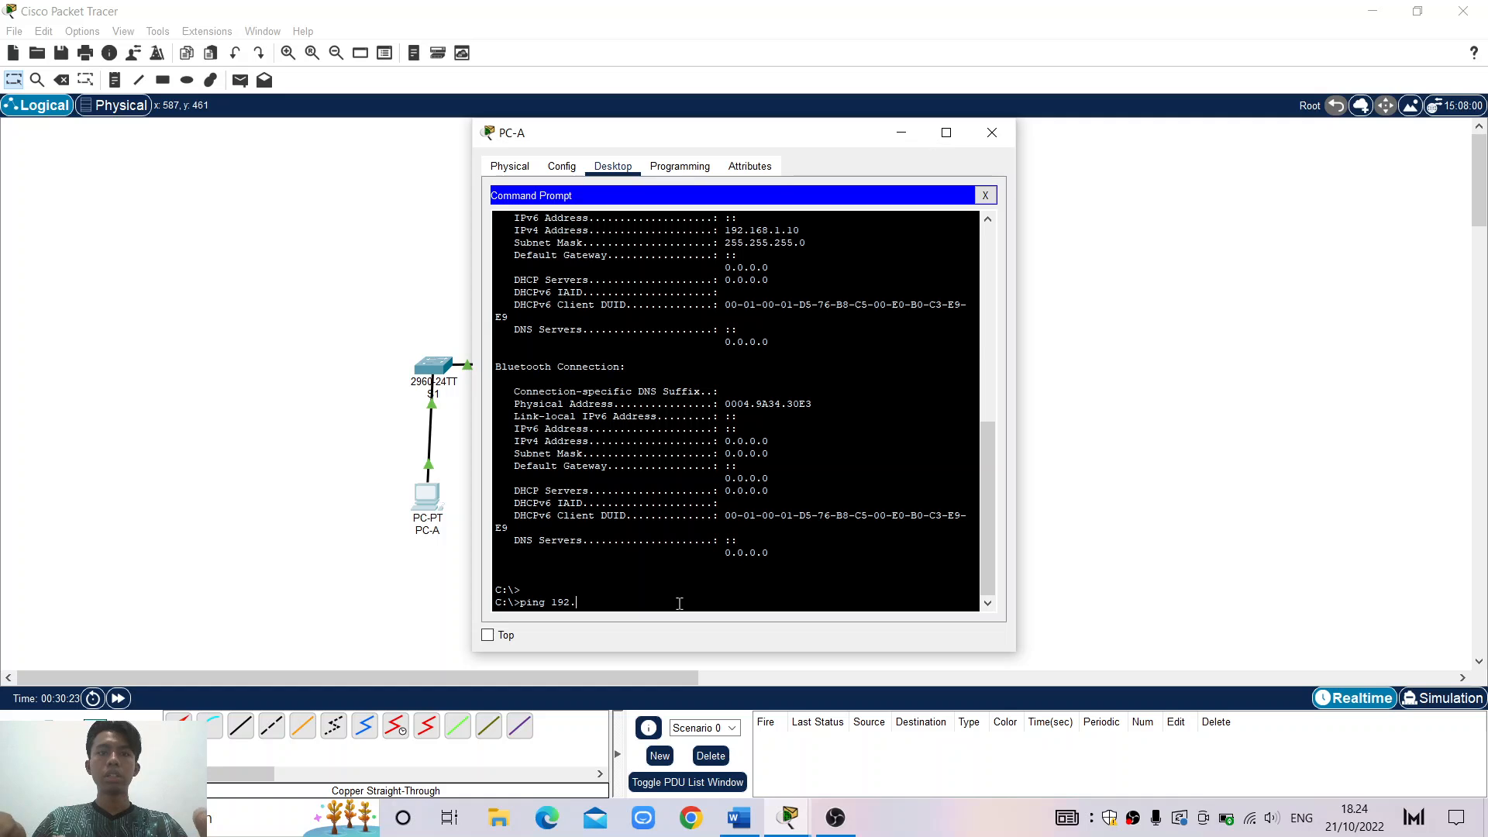
{"action": "type", "text": ".1"}
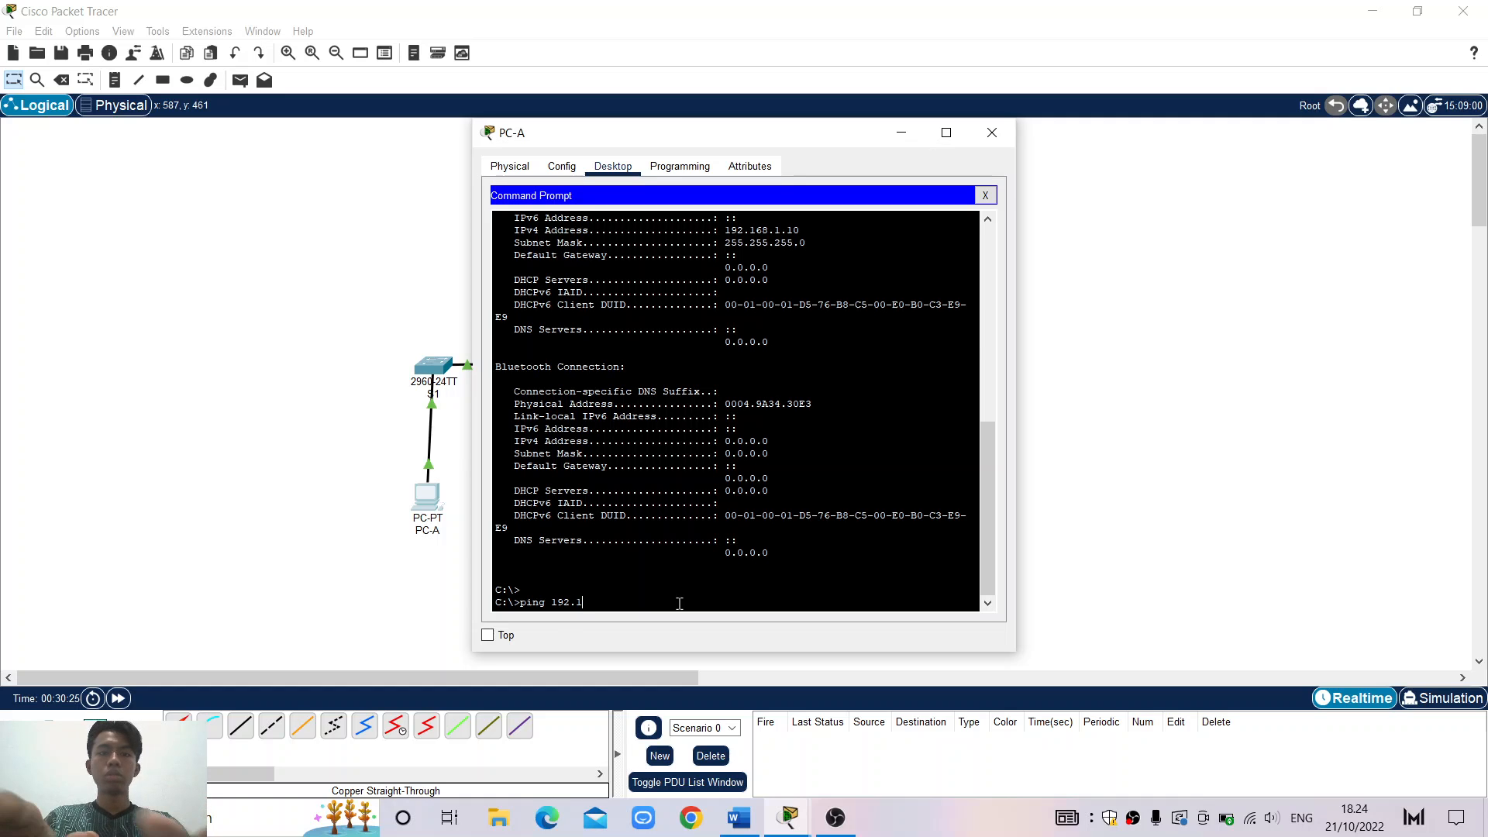
{"action": "type", "text": "68.1.1"}
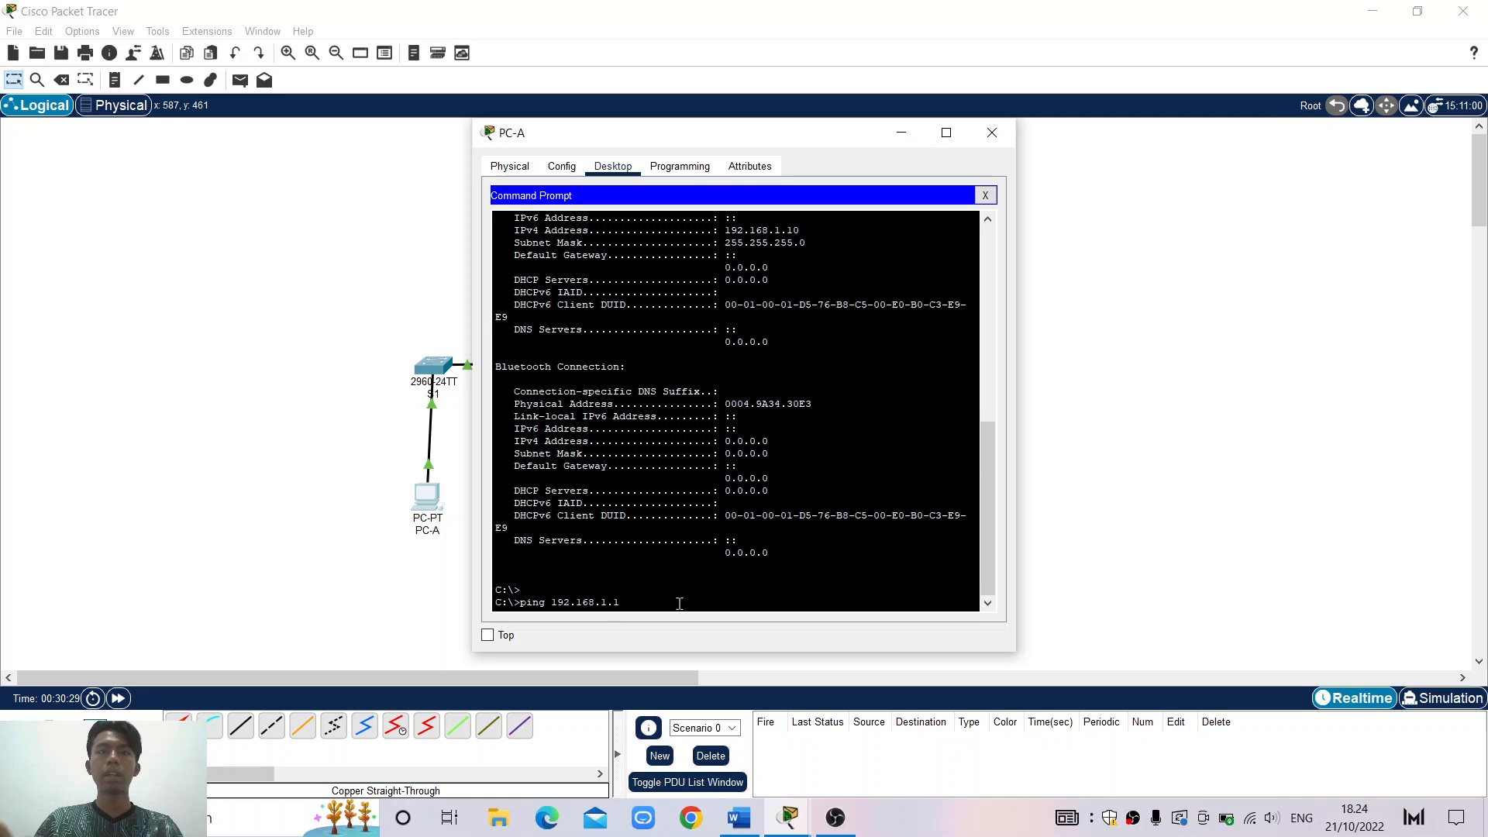
{"action": "key", "text": "Return"}
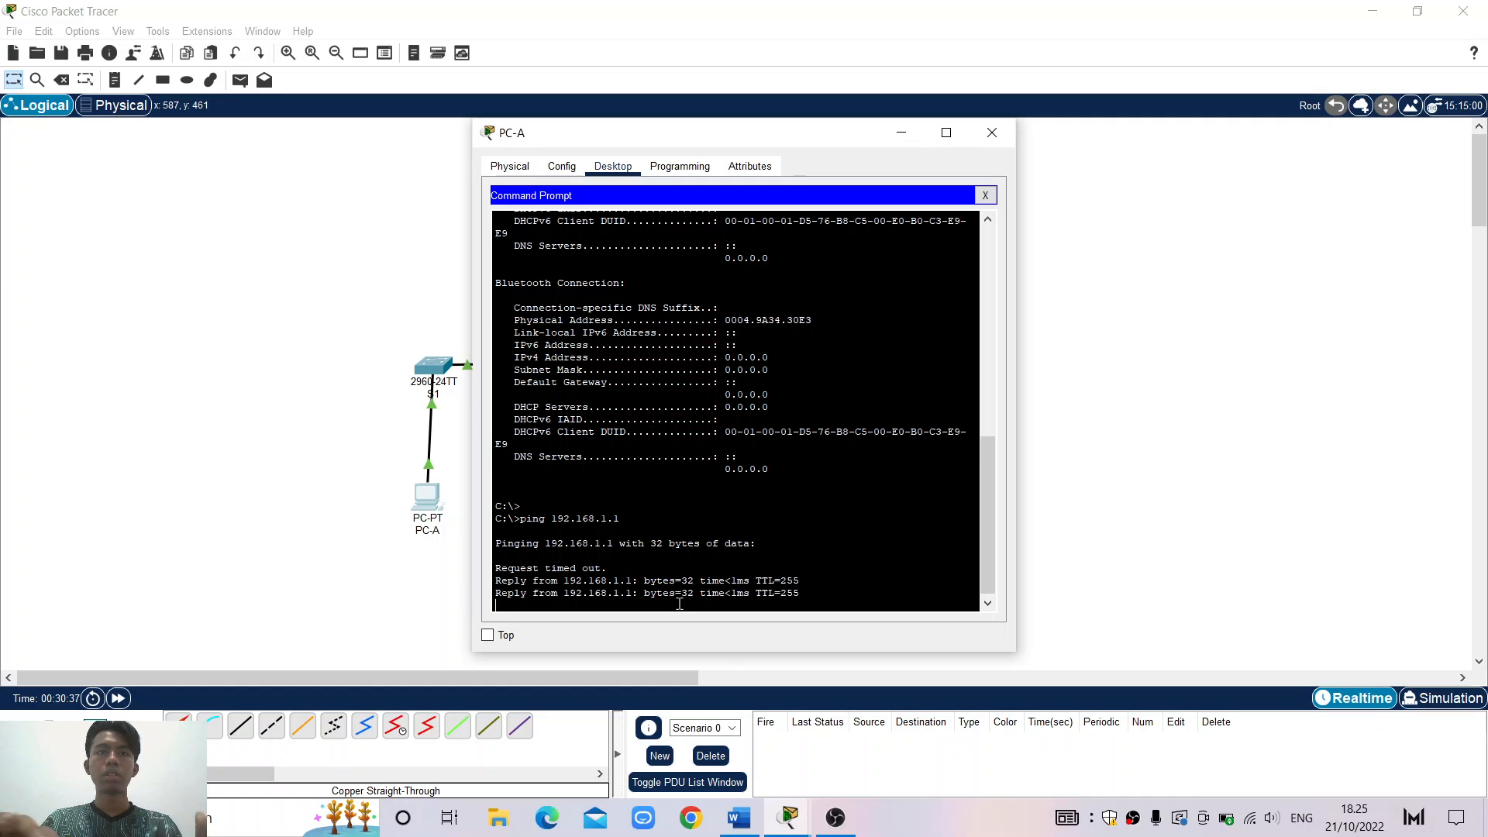
Repeat the ping to 192.168.1.1 and highlight the four replies and 0% loss
{"action": "key", "text": "Return"}
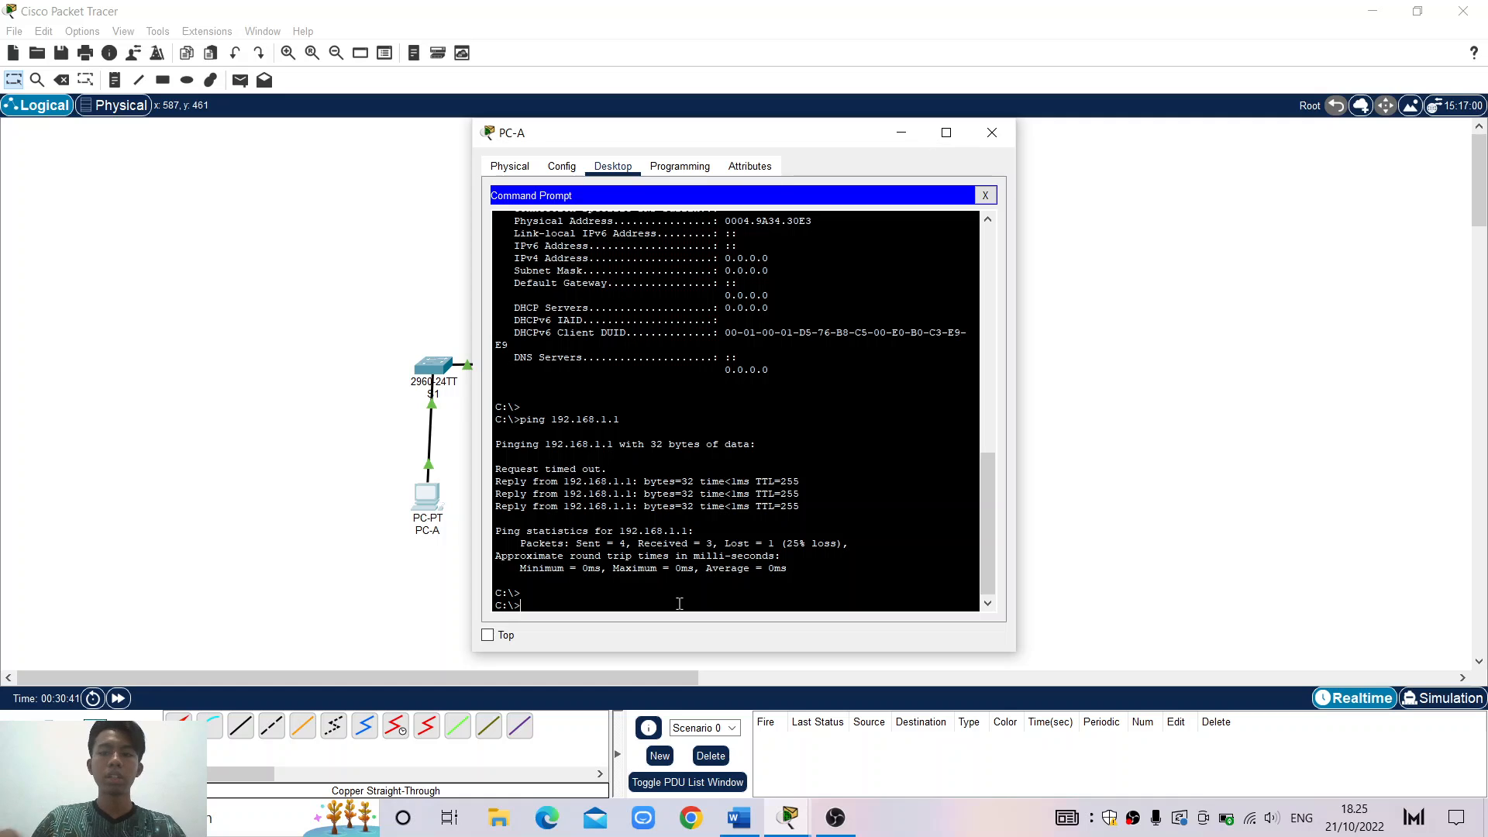
{"action": "key", "text": "Up"}
{"action": "key", "text": "Return"}
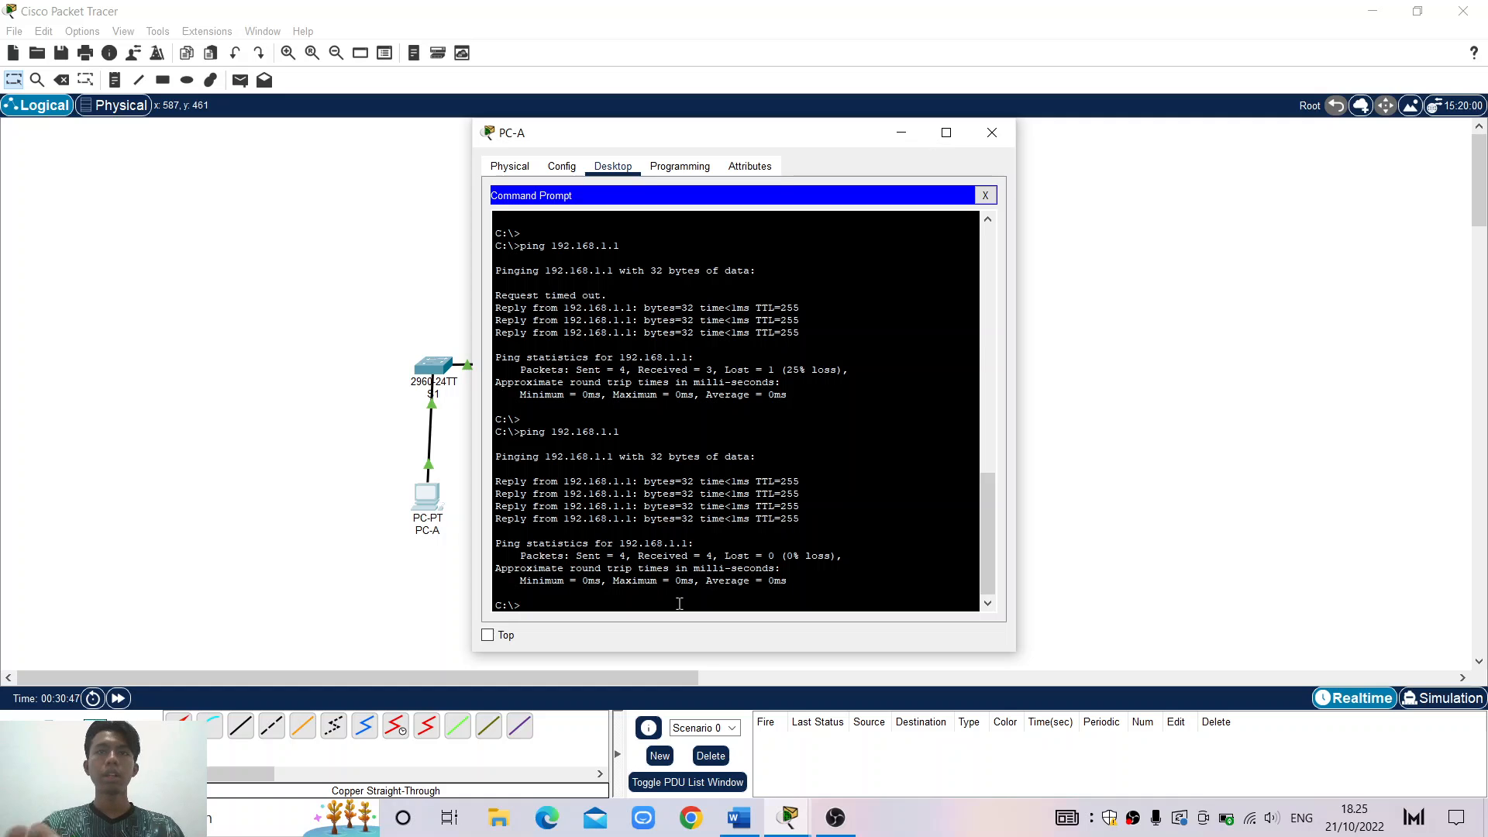
{"action": "left_click_drag", "start_coordinate": [820, 522], "coordinate": [489, 441]}
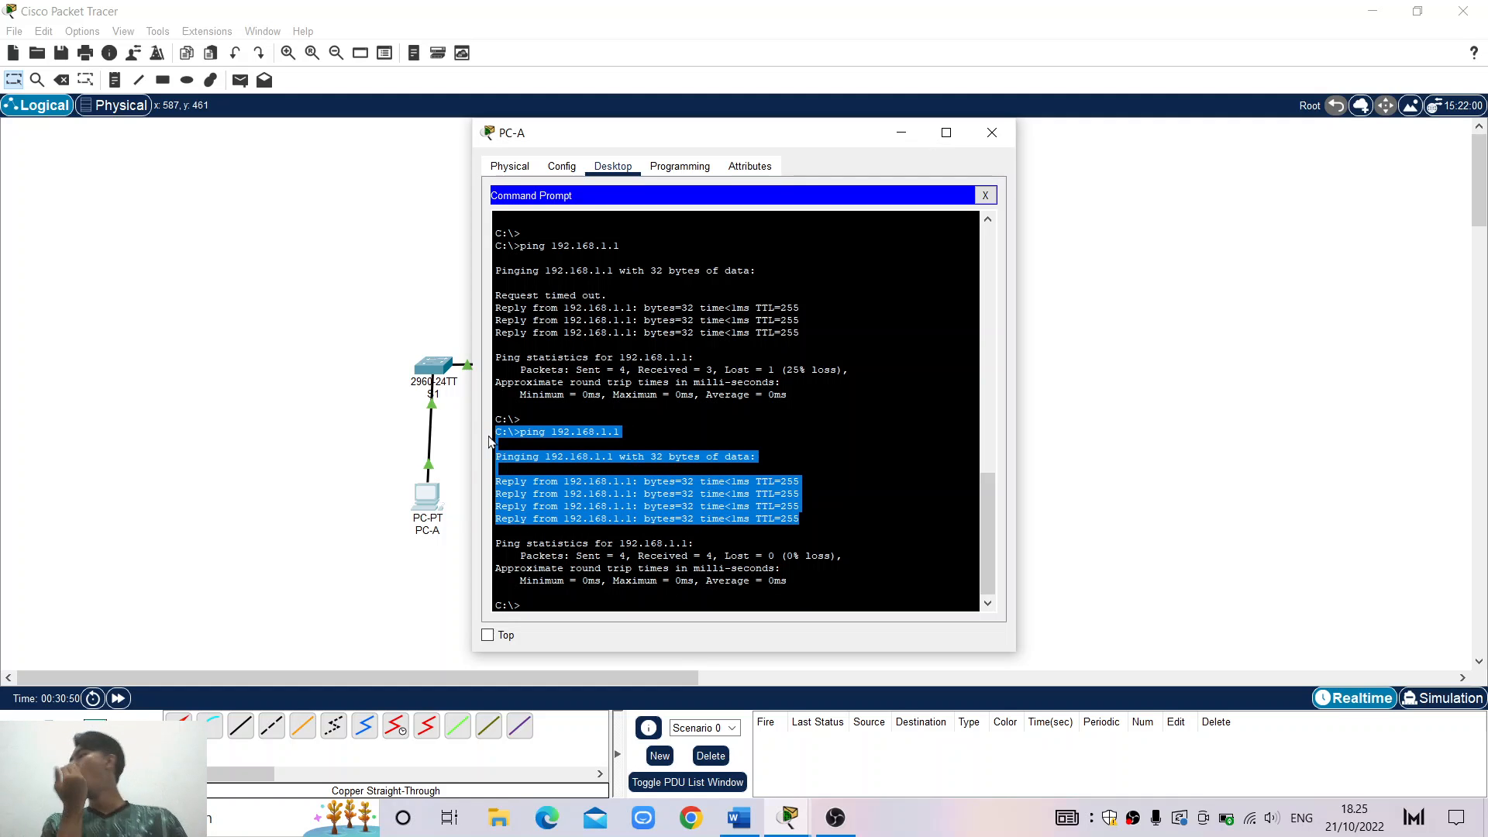
{"action": "left_click", "coordinate": [695, 484]}
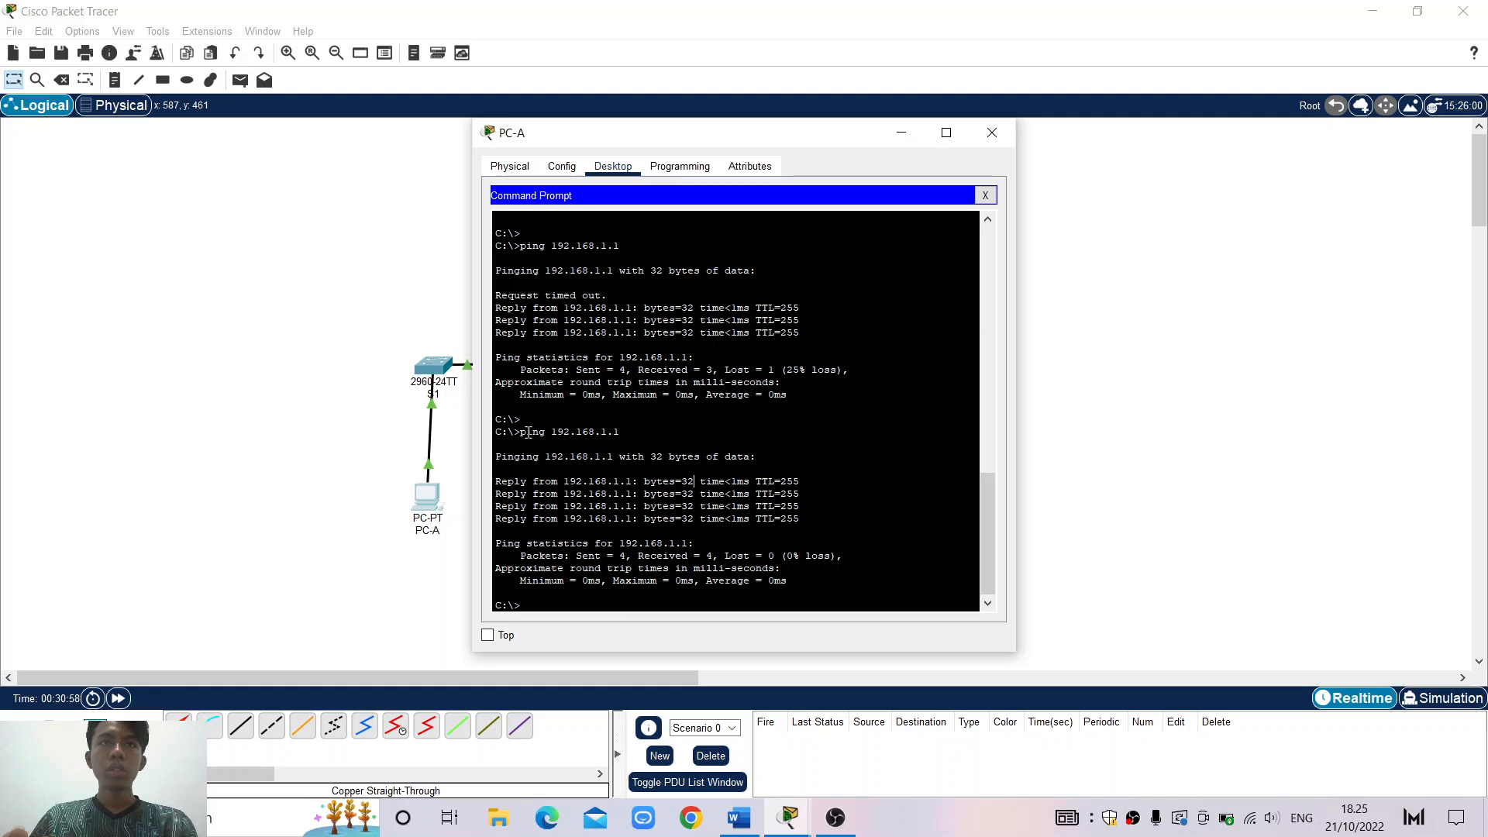
{"action": "left_click_drag", "start_coordinate": [527, 434], "coordinate": [620, 434]}
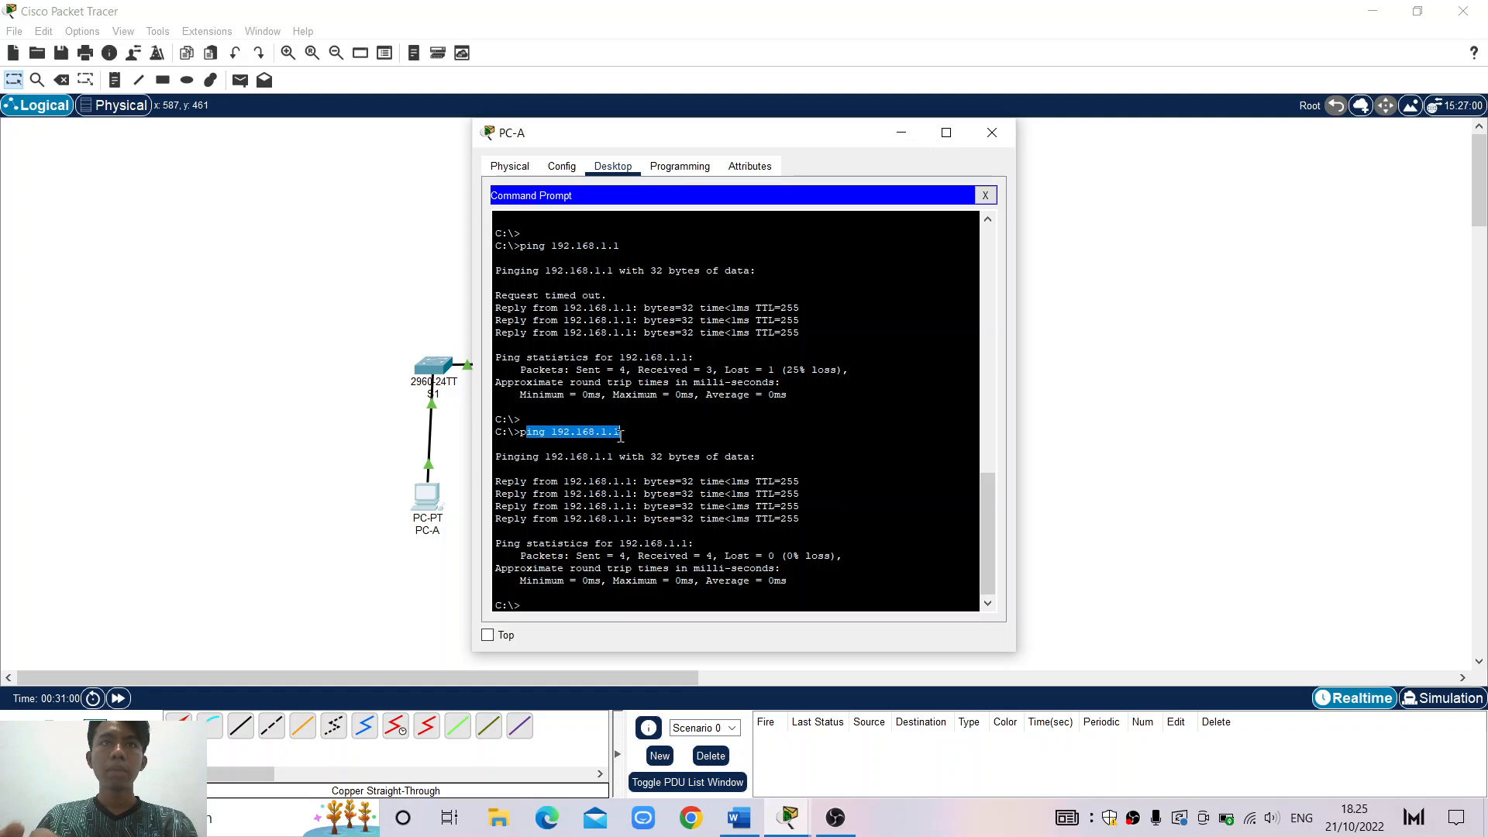
{"action": "left_click", "coordinate": [686, 451]}
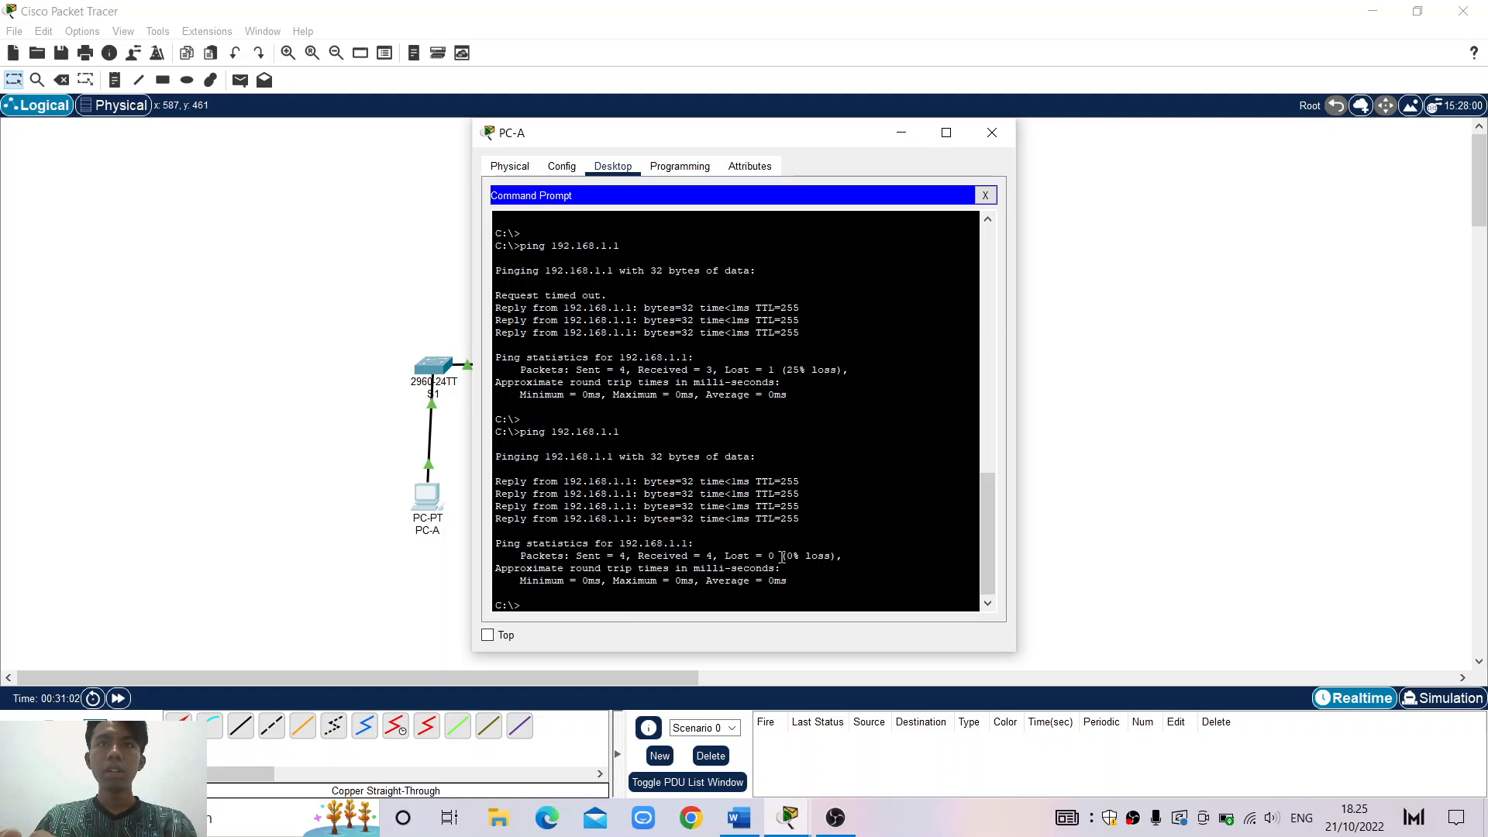
{"action": "left_click_drag", "start_coordinate": [780, 555], "coordinate": [841, 556]}
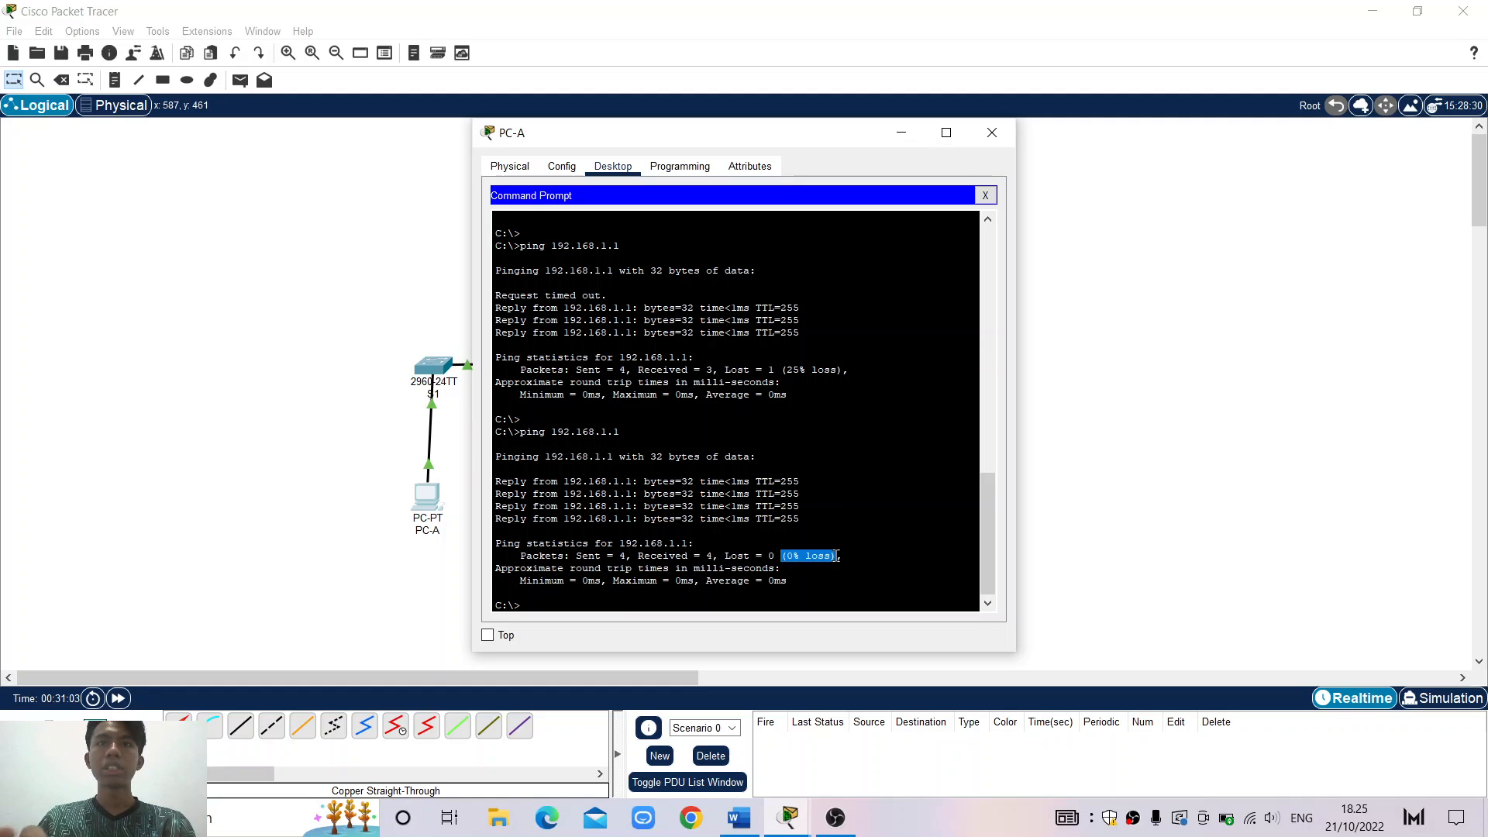
{"action": "left_click", "coordinate": [846, 595]}
{"action": "left_click", "coordinate": [848, 602]}
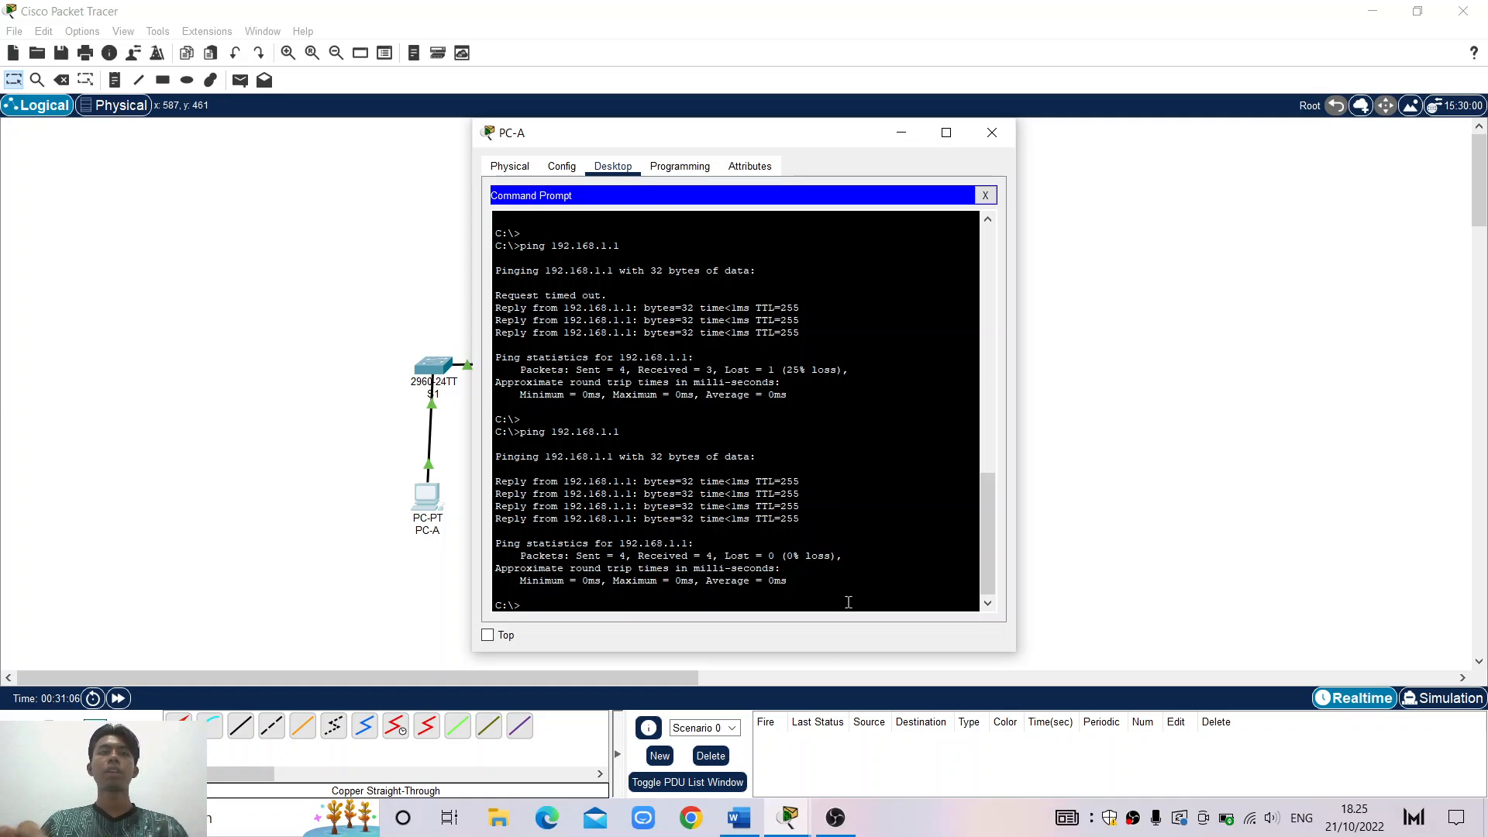
From PC-A, ping switch S2 at 192.168.1.2 twice by editing the previous ping
{"action": "key", "text": "Up"}
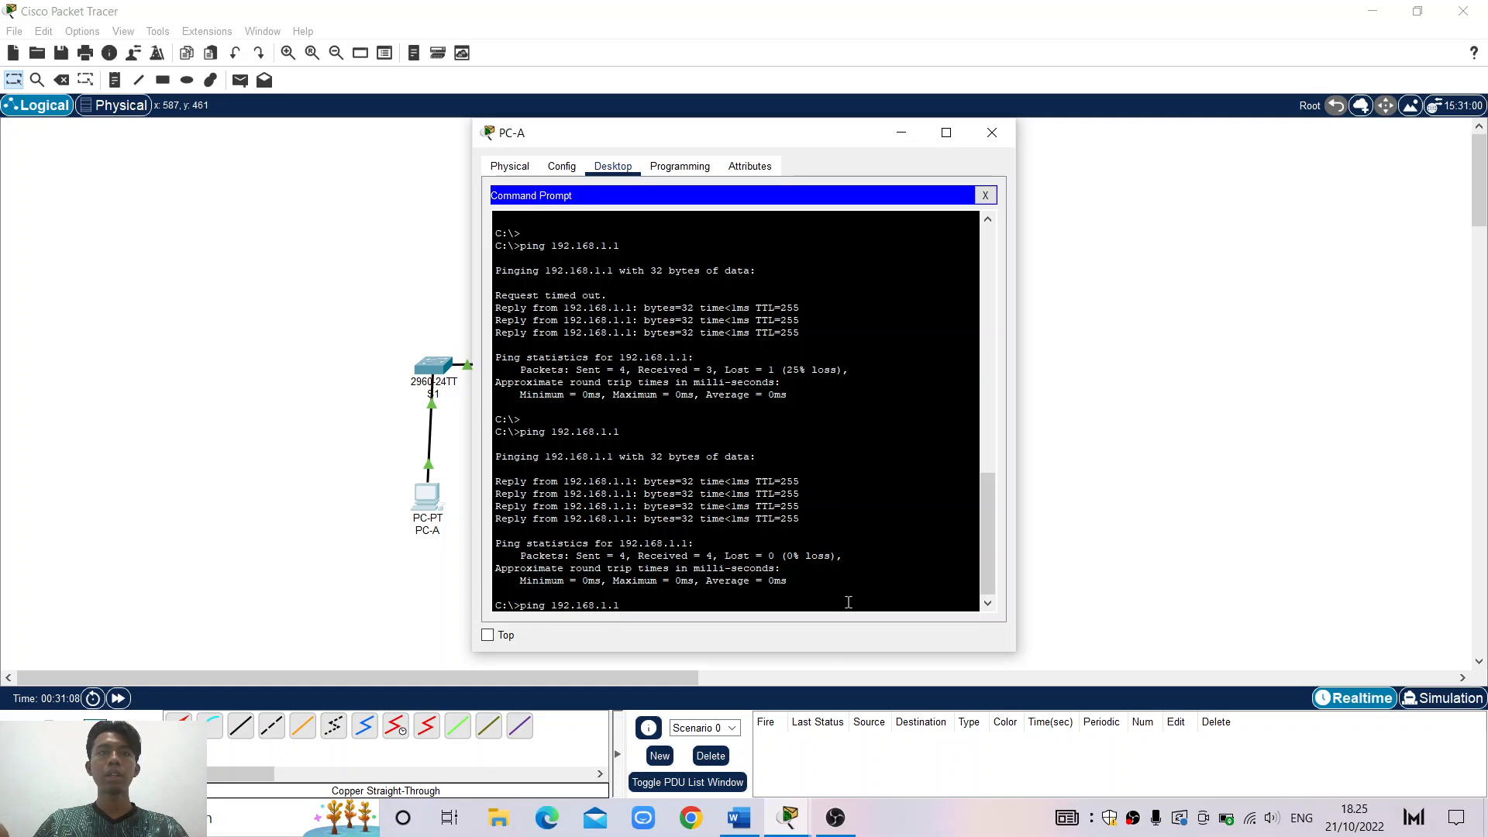
{"action": "key", "text": "BackSpace"}
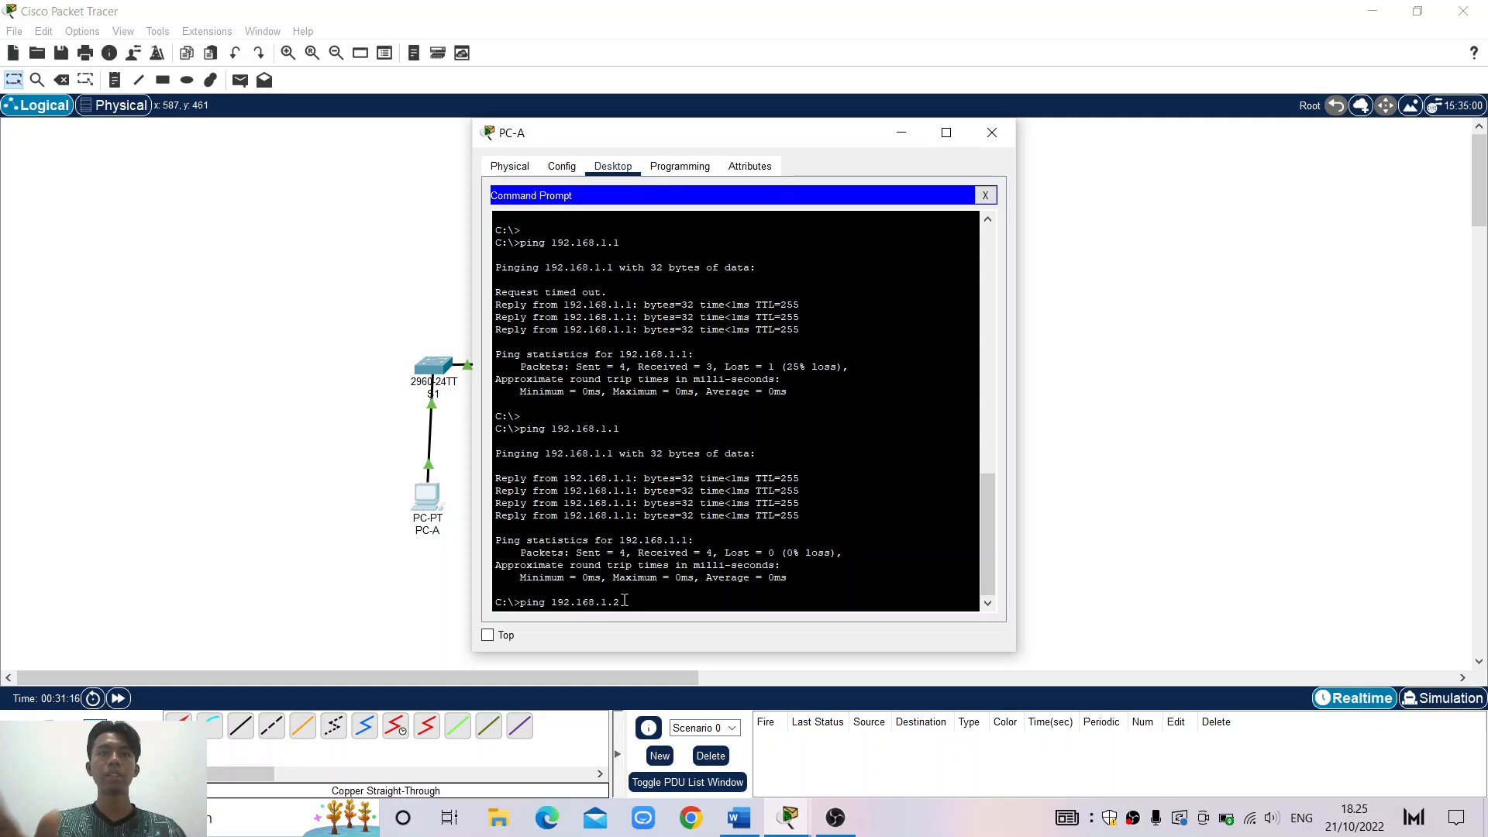
{"action": "key", "text": "Return"}
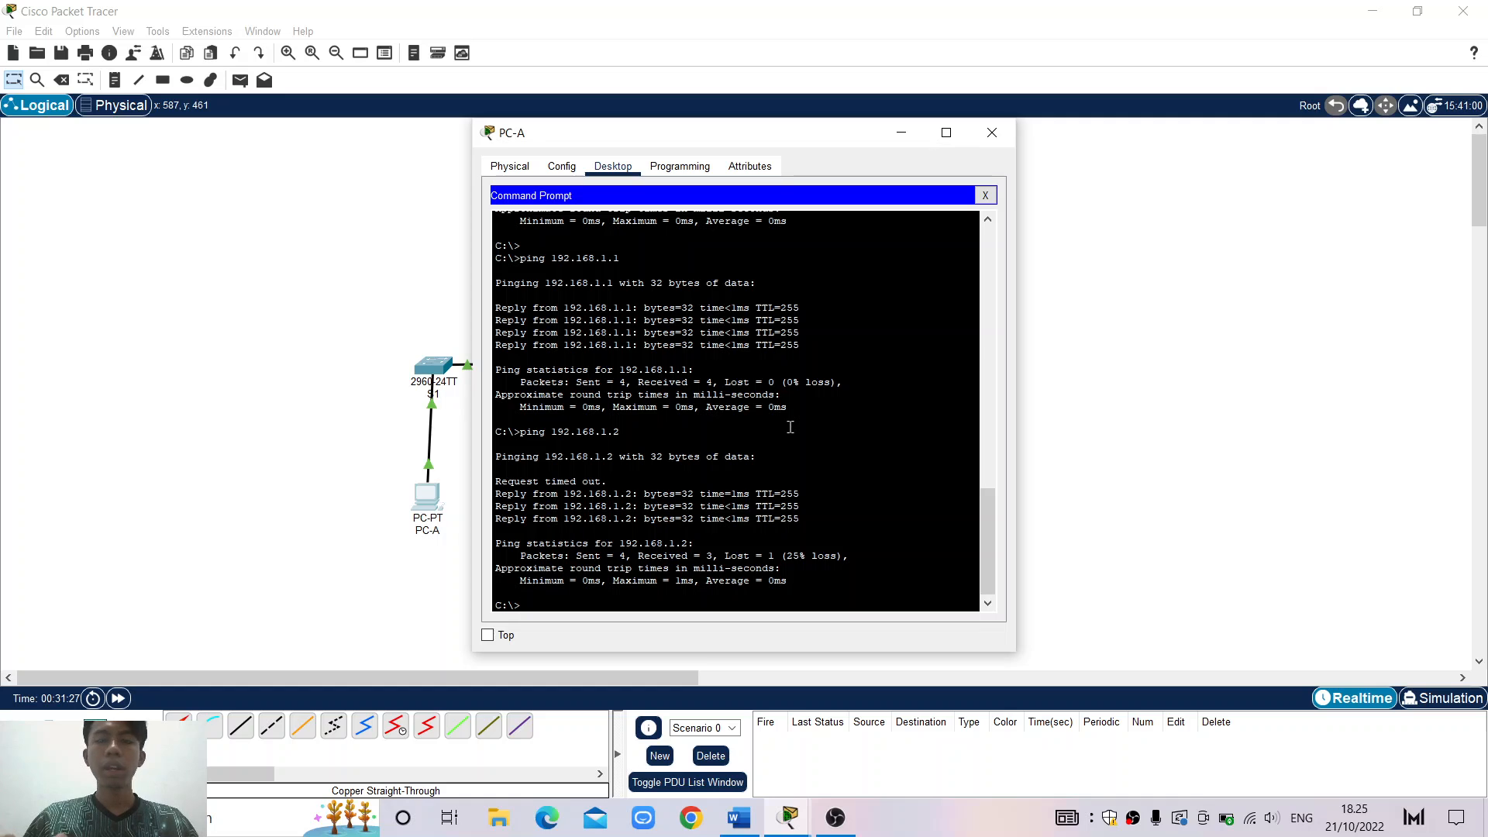
{"action": "key", "text": "Up"}
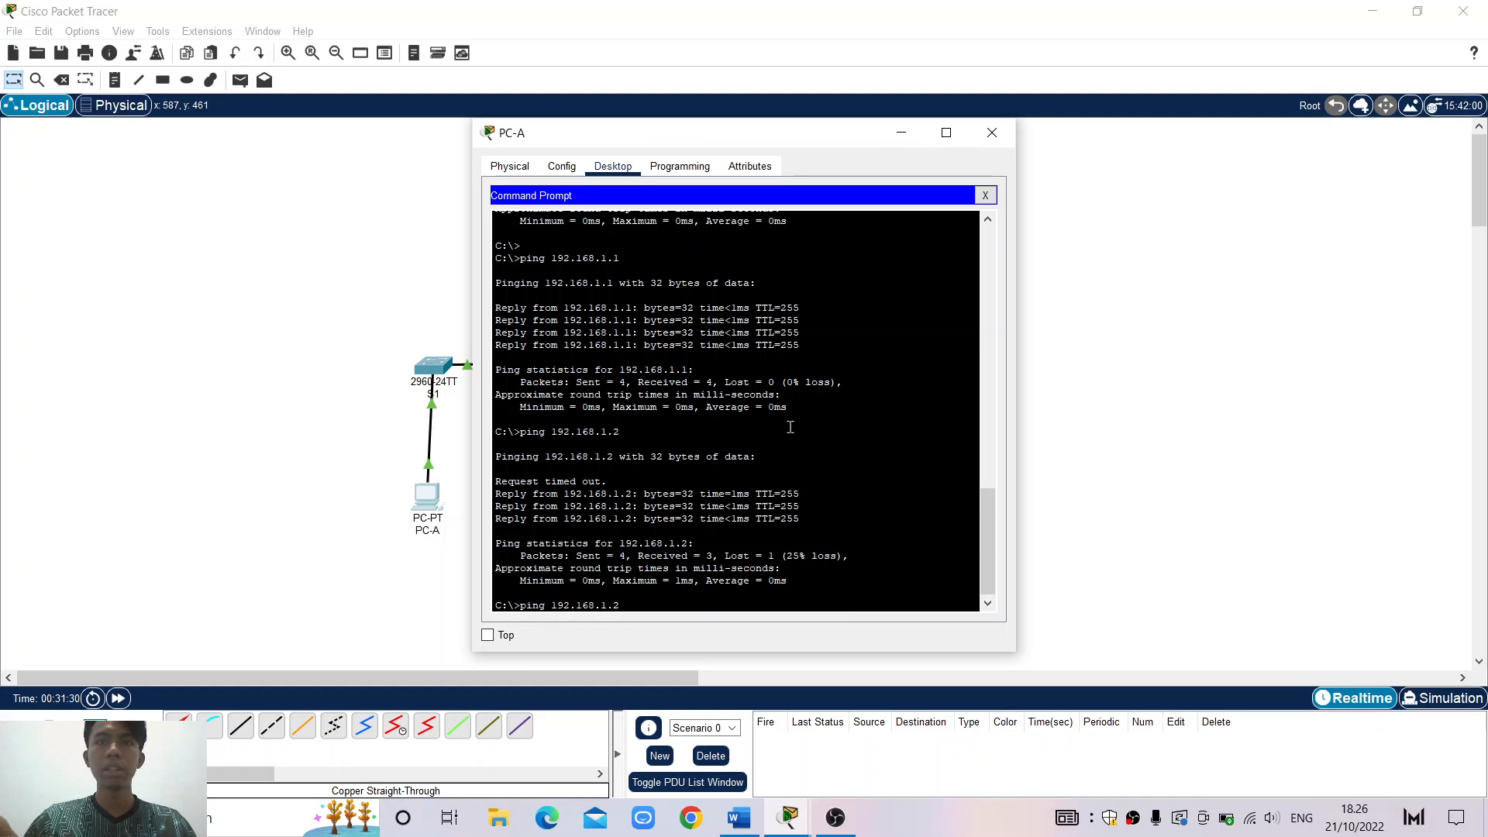
{"action": "key", "text": "Return"}
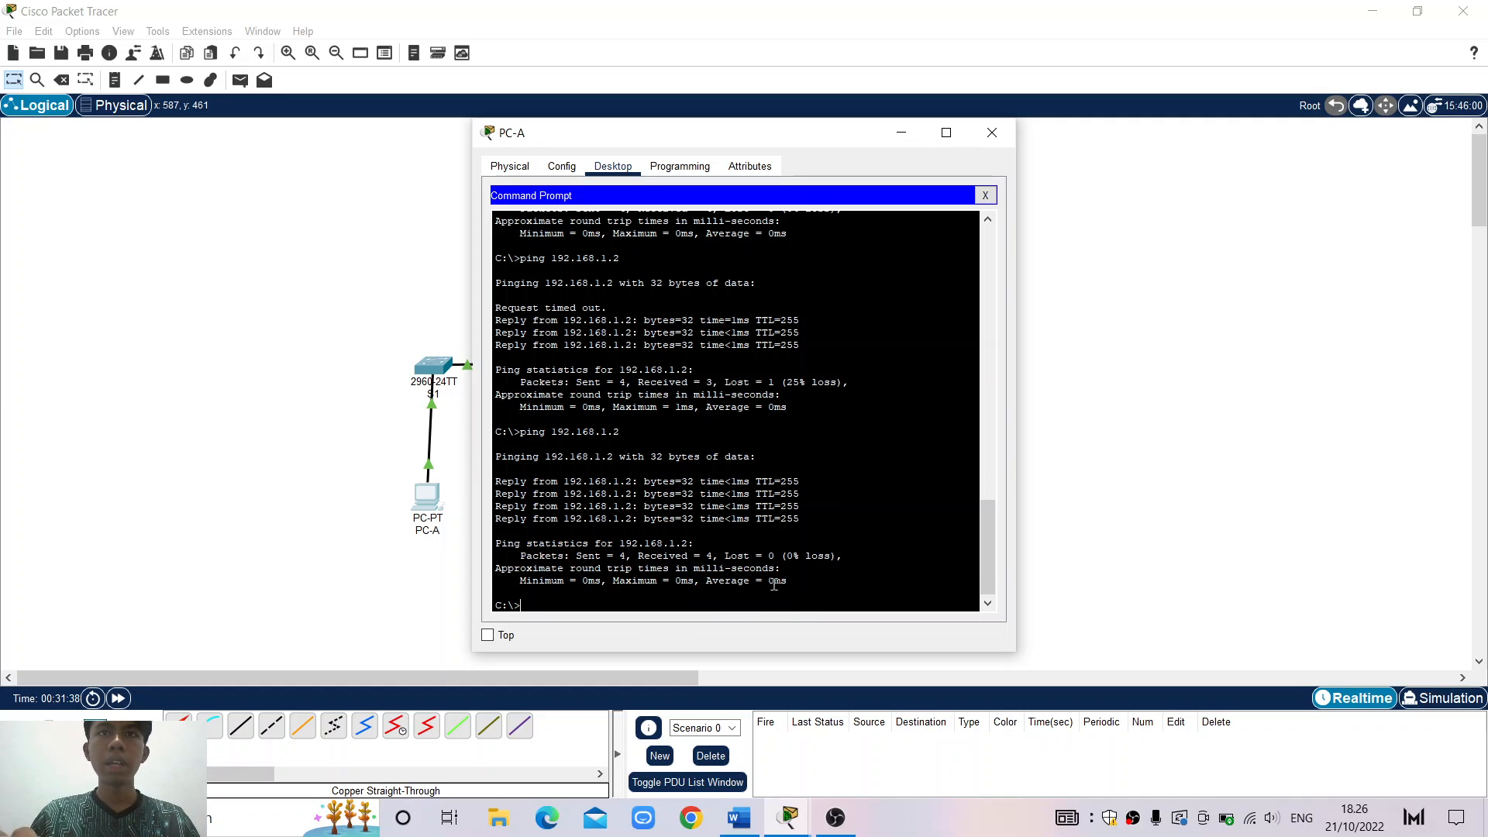
Highlight the 0% loss result of S2's ping, then close PC-A's window
{"action": "left_click_drag", "start_coordinate": [782, 556], "coordinate": [819, 556]}
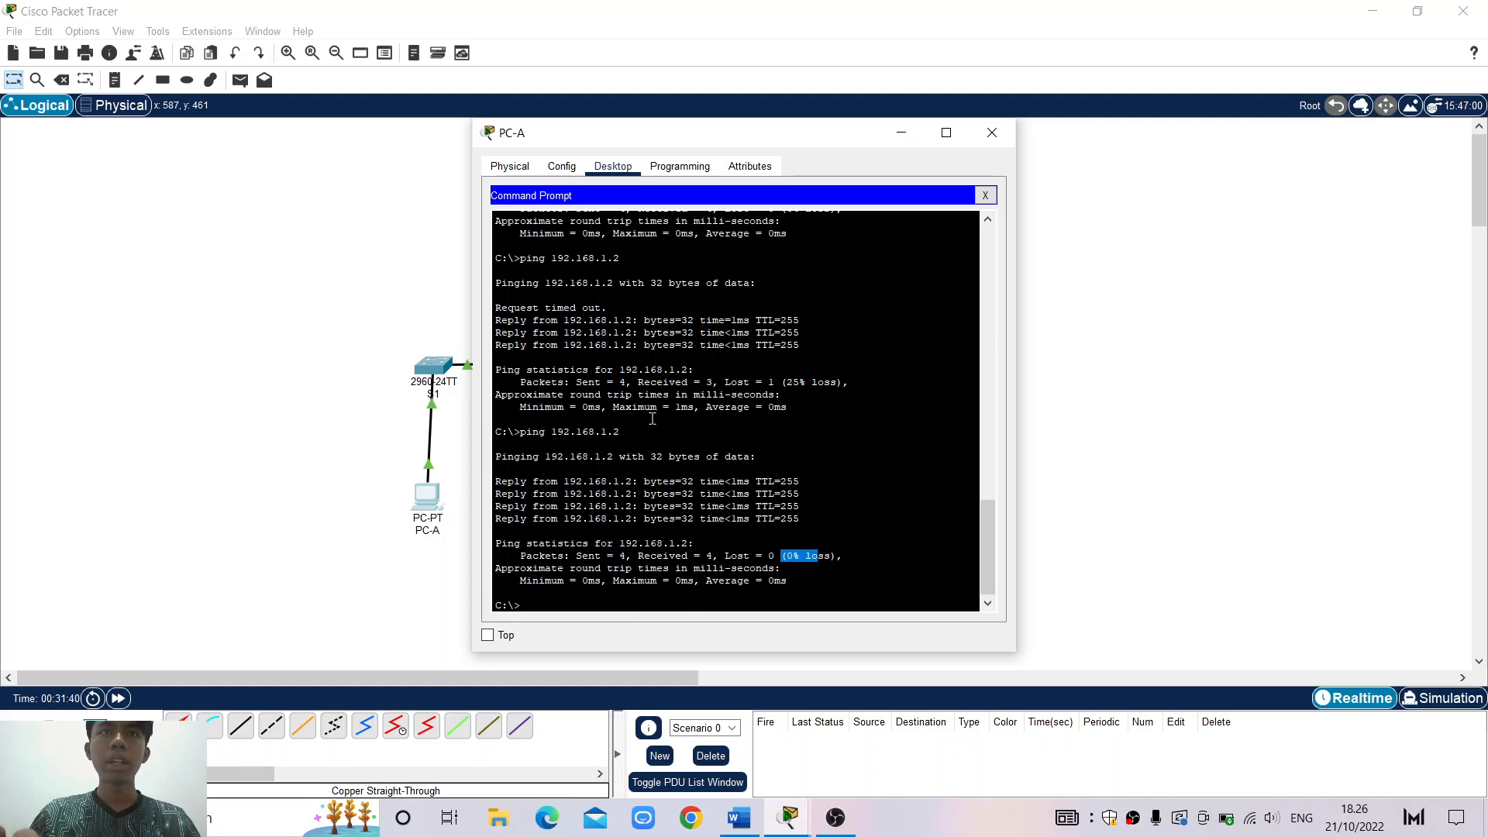
{"action": "left_click", "coordinate": [554, 436]}
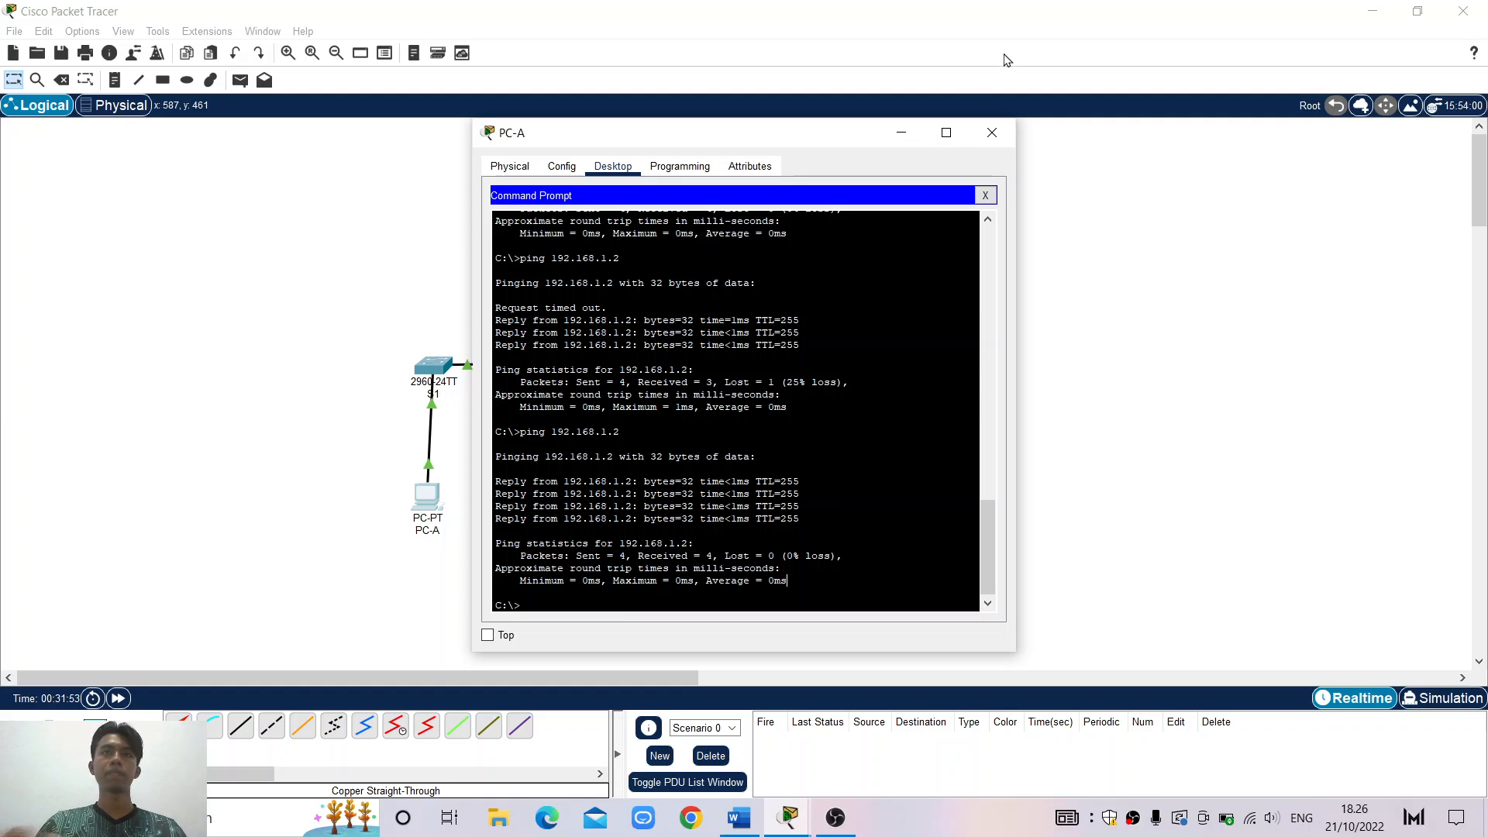
{"action": "left_click", "coordinate": [992, 133]}
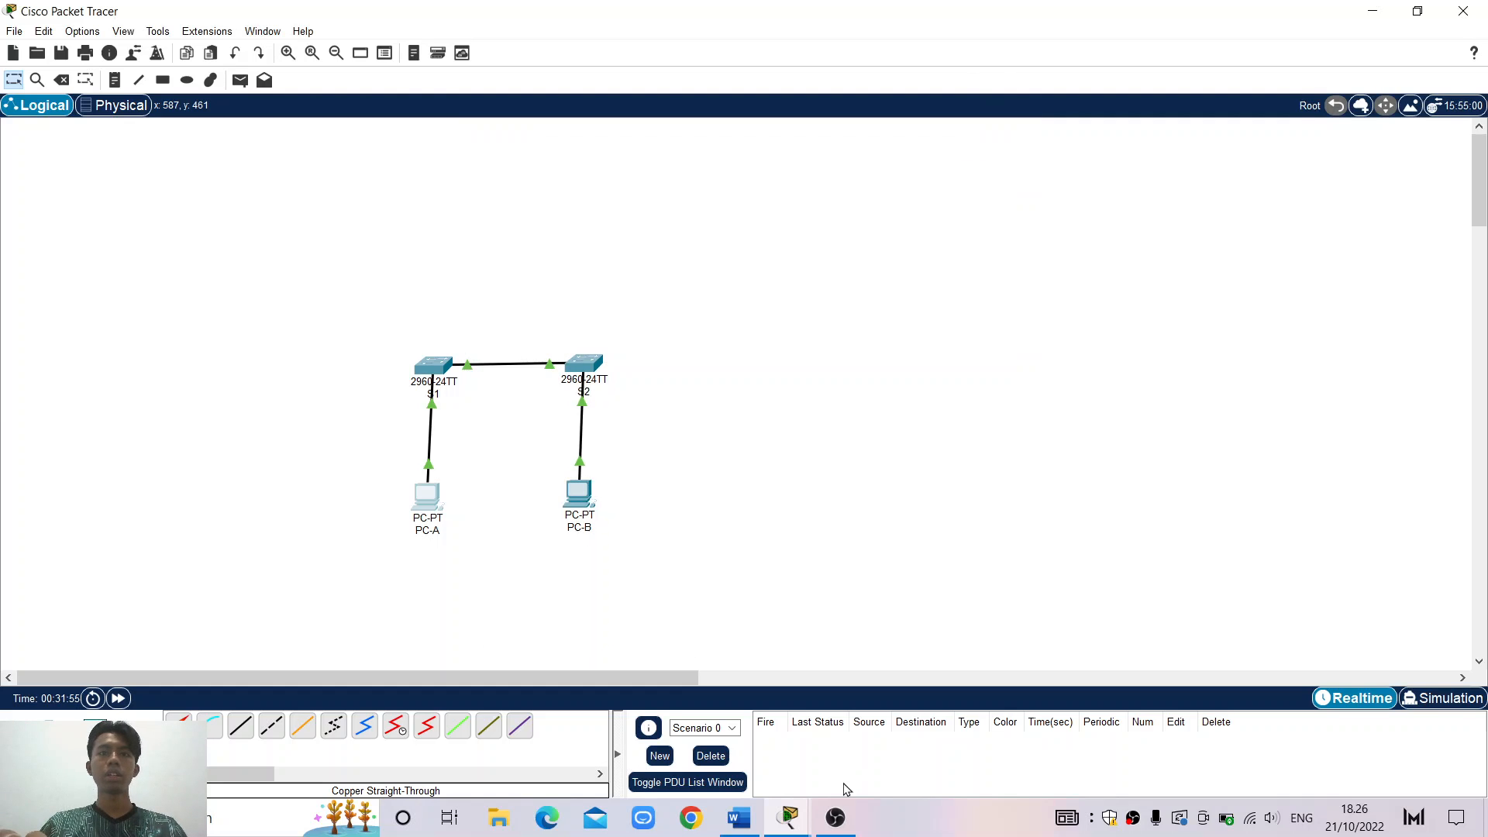
Restore the Word assignment document, scroll its task list, then maximize Packet Tracer
{"action": "left_click", "coordinate": [739, 818]}
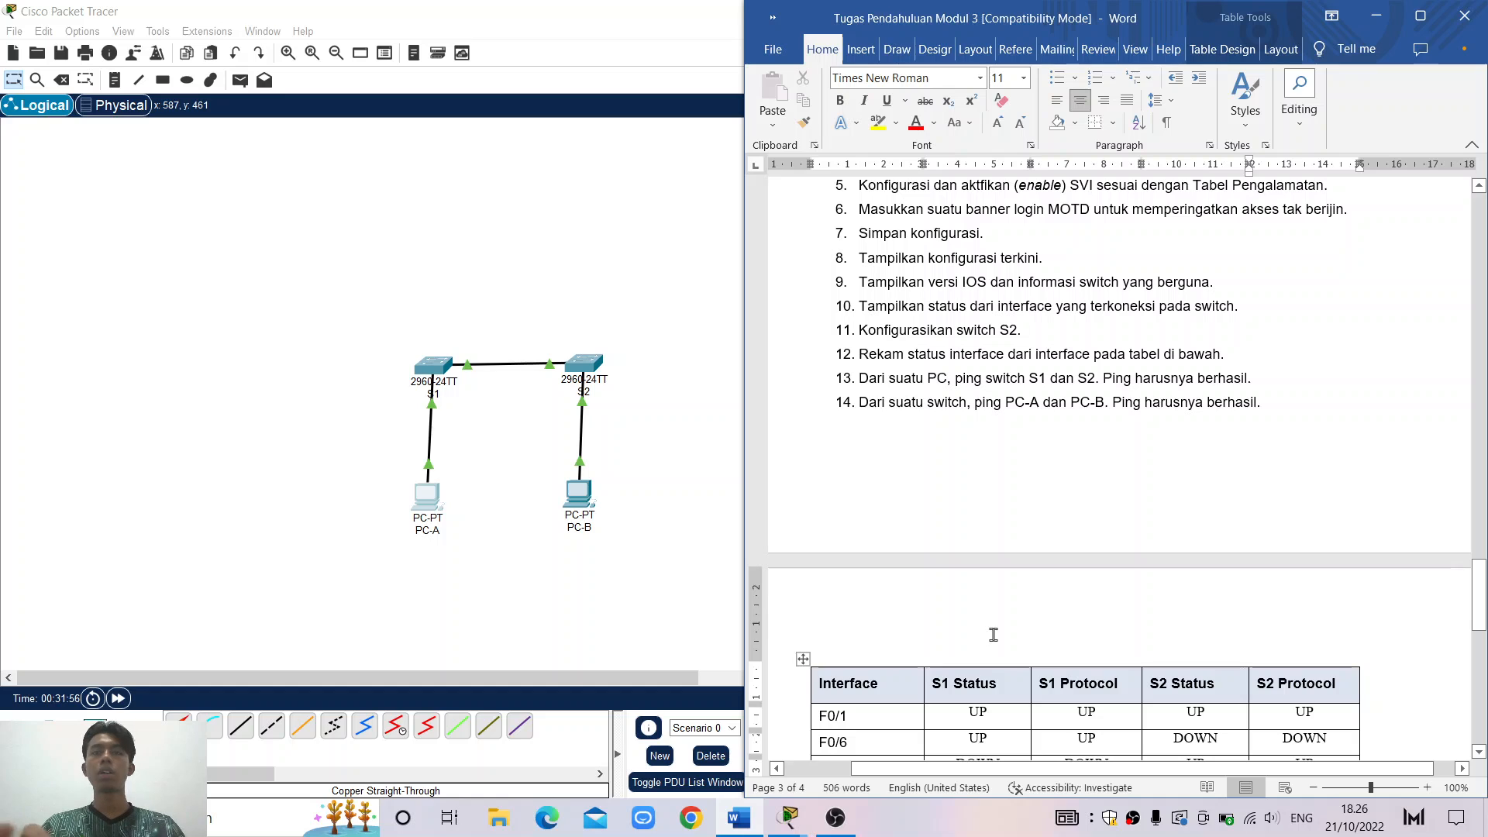
{"action": "scroll", "coordinate": [1162, 511], "scroll_direction": "down", "scroll_amount": 1}
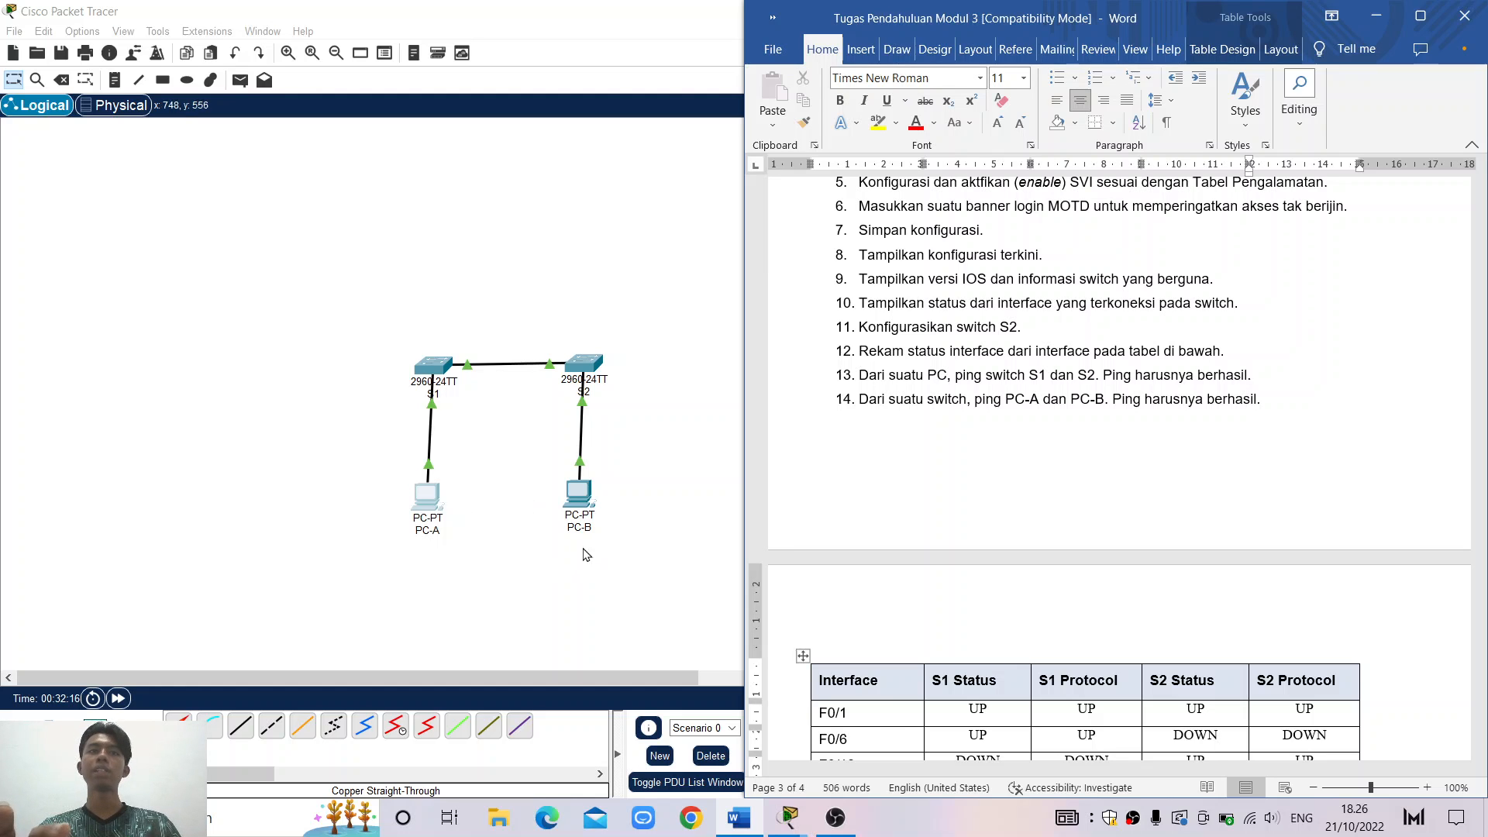
{"action": "key", "text": "super+Up"}
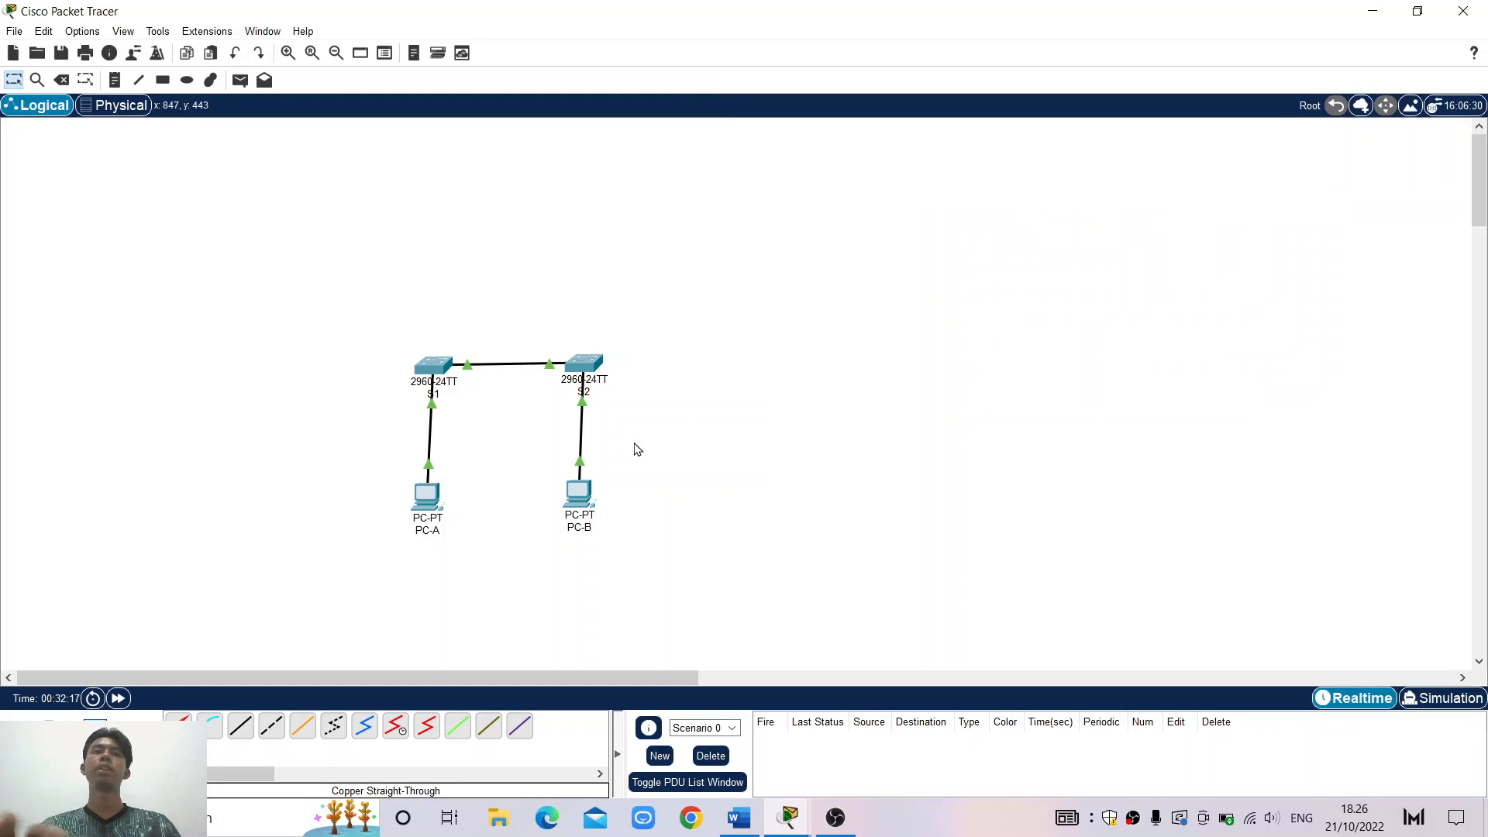
Open switch S2's CLI below its show ip interface brief output and start fresh prompt lines
{"action": "left_click", "coordinate": [586, 366]}
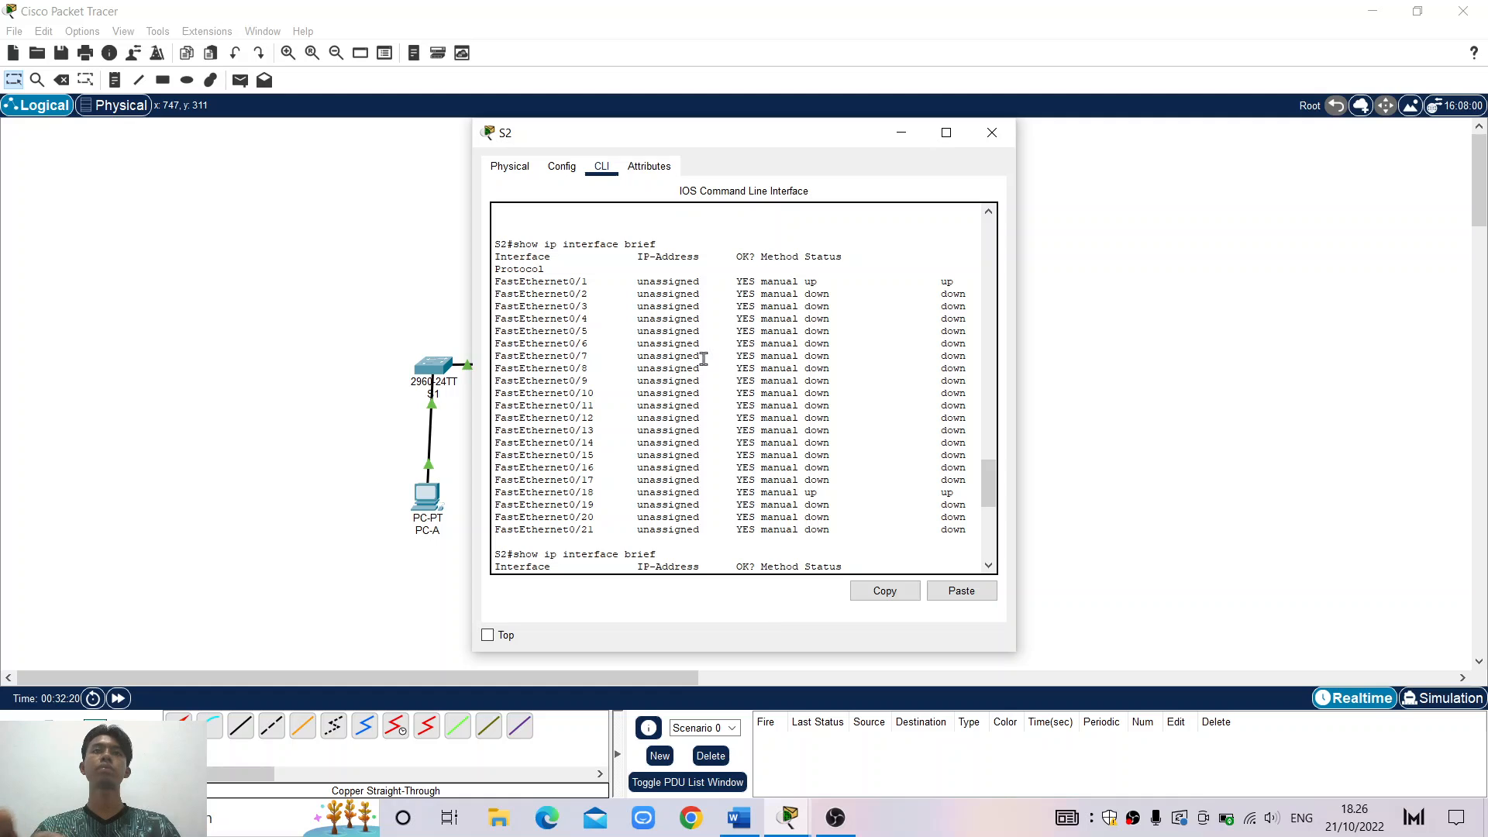
{"action": "scroll", "coordinate": [704, 358], "scroll_direction": "down", "scroll_amount": 10}
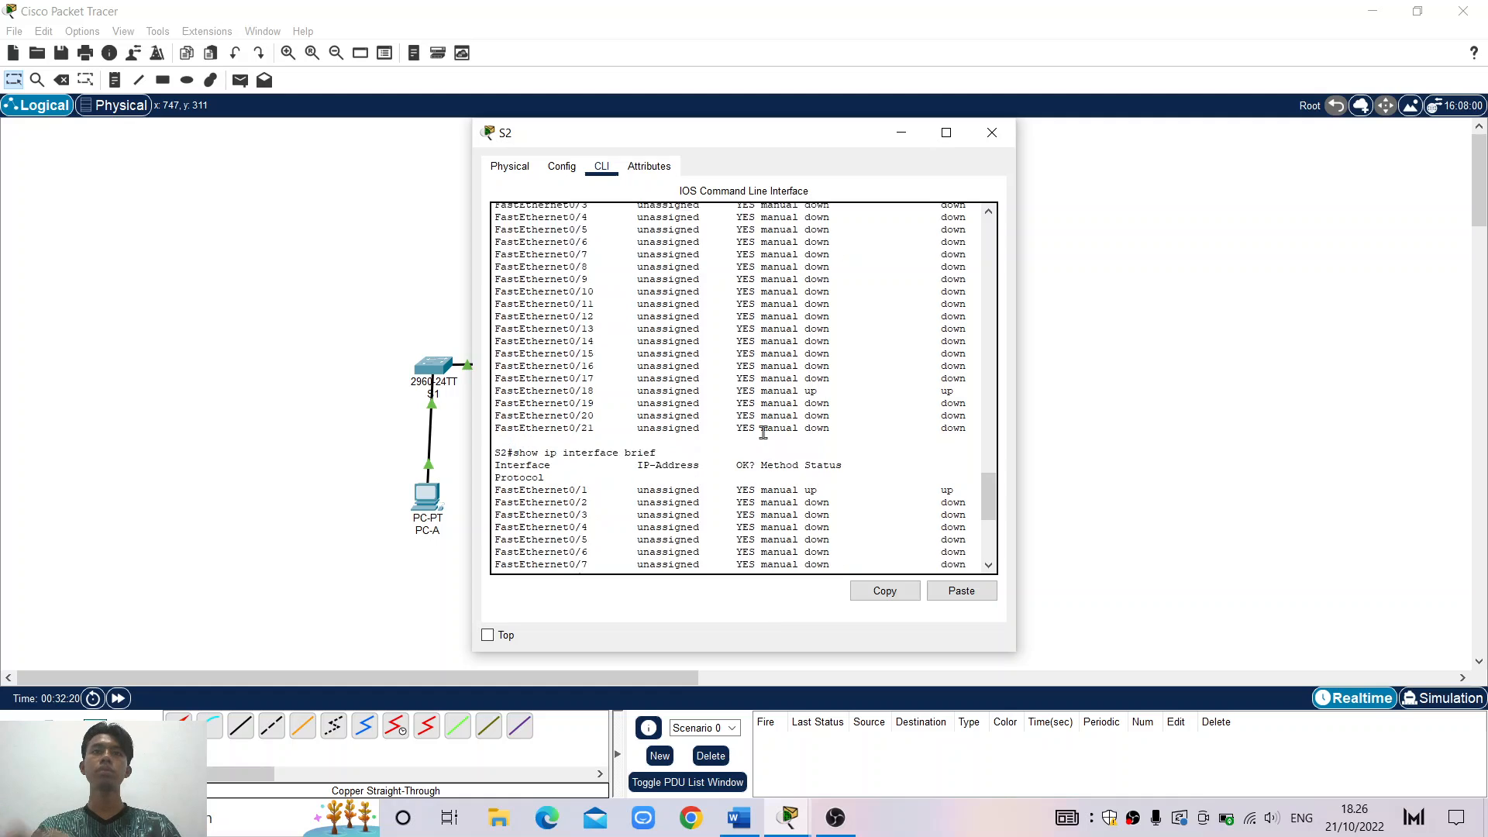
{"action": "left_click", "coordinate": [744, 551]}
{"action": "key", "text": "Return"}
{"action": "key", "text": "Return"}
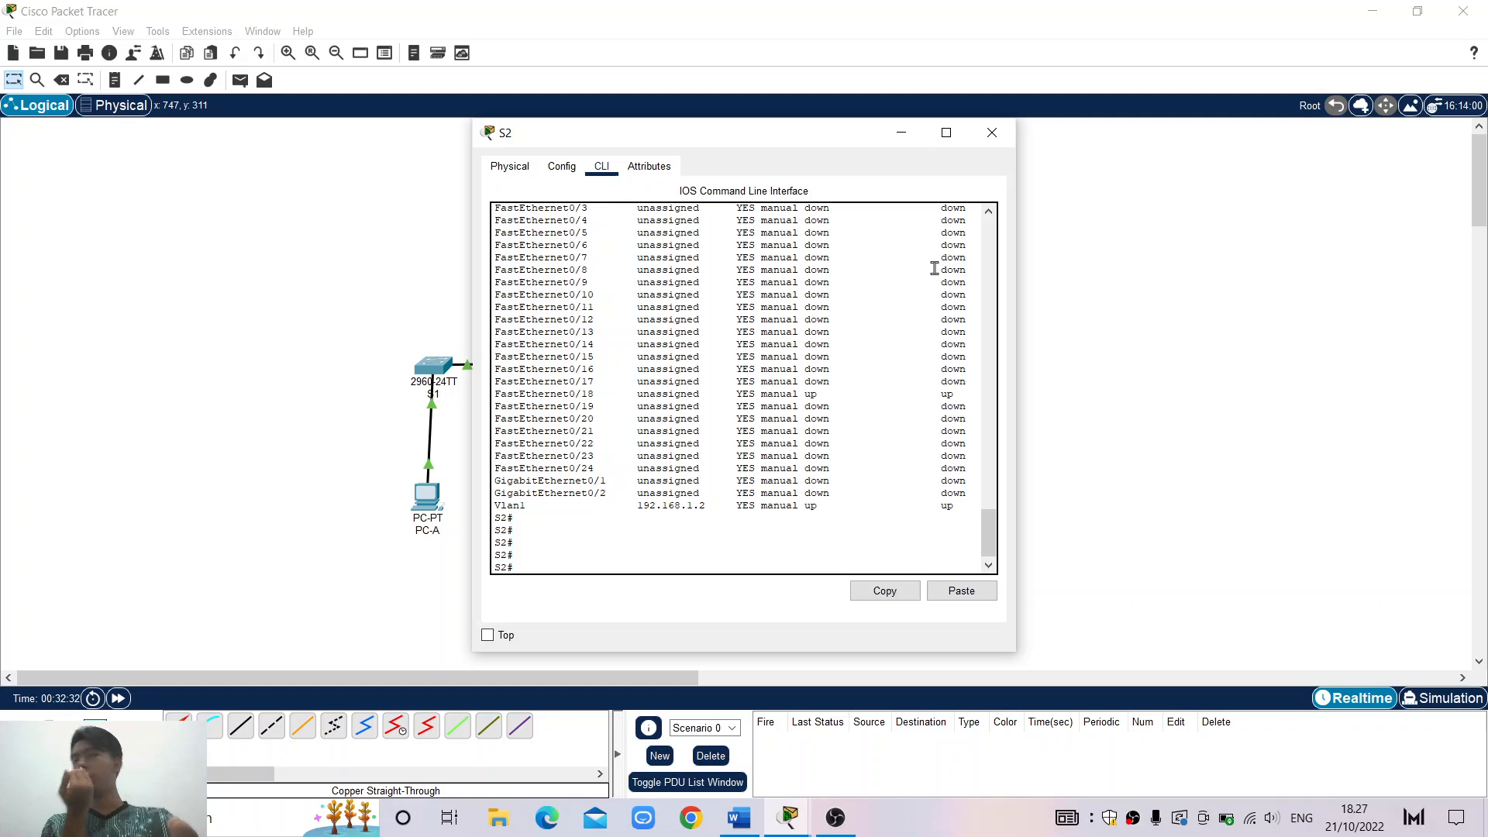
Close and reopen S2's device window, returning to its CLI tab
{"action": "left_click", "coordinate": [992, 133]}
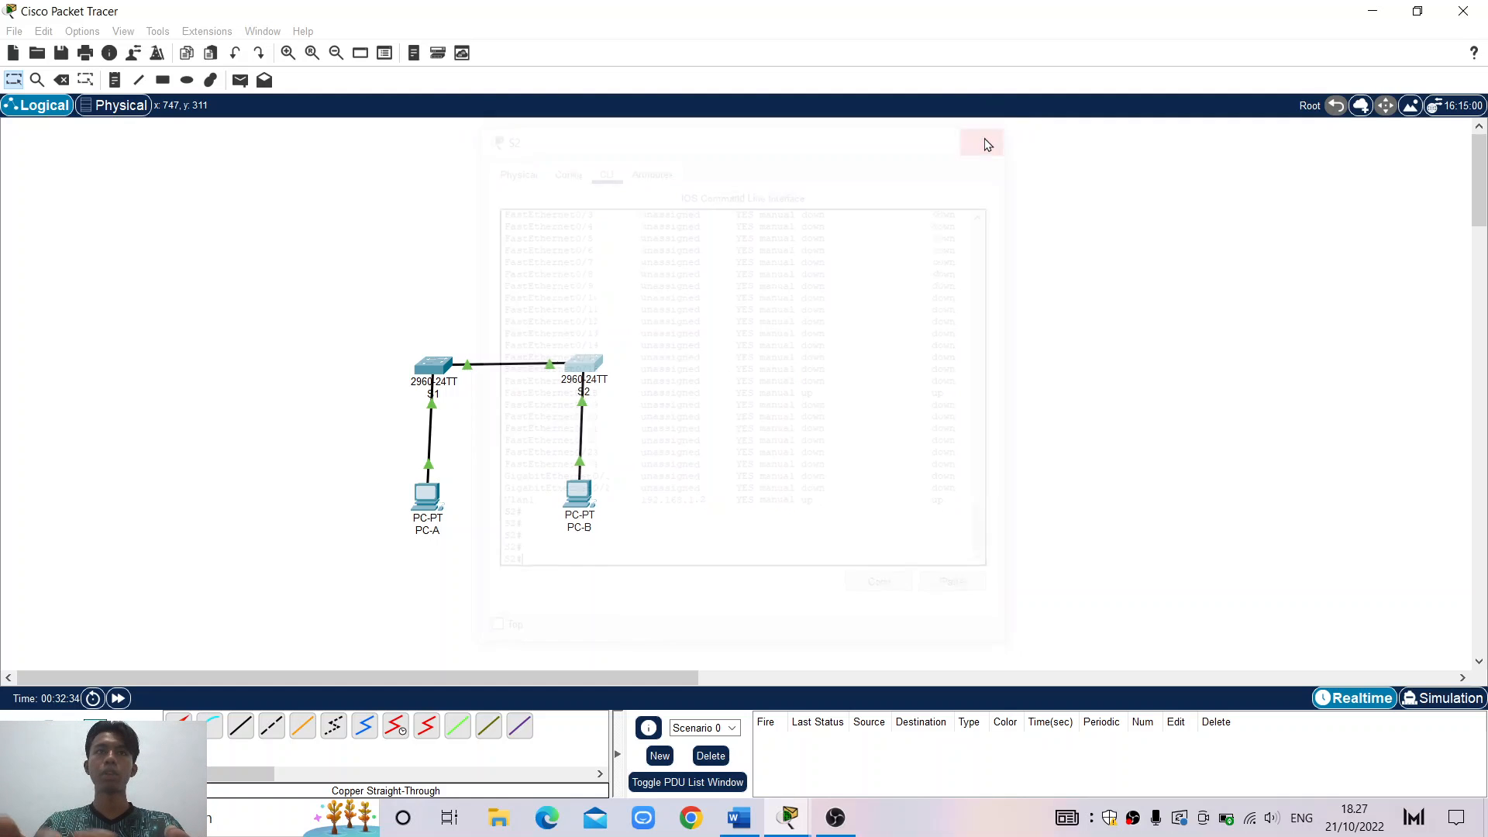
{"action": "left_click", "coordinate": [586, 368]}
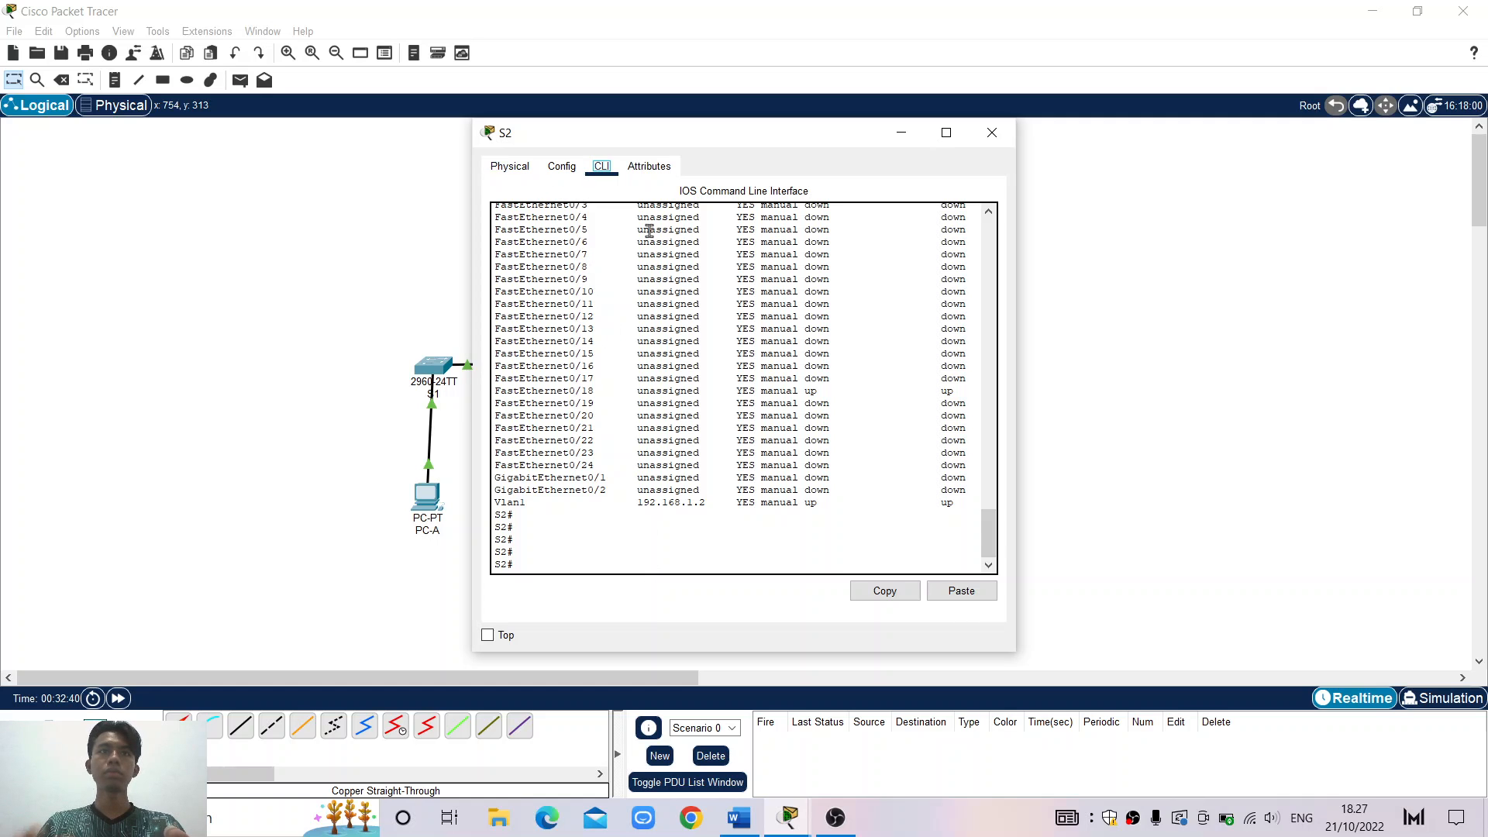
{"action": "left_click", "coordinate": [567, 168]}
{"action": "left_click", "coordinate": [588, 171]}
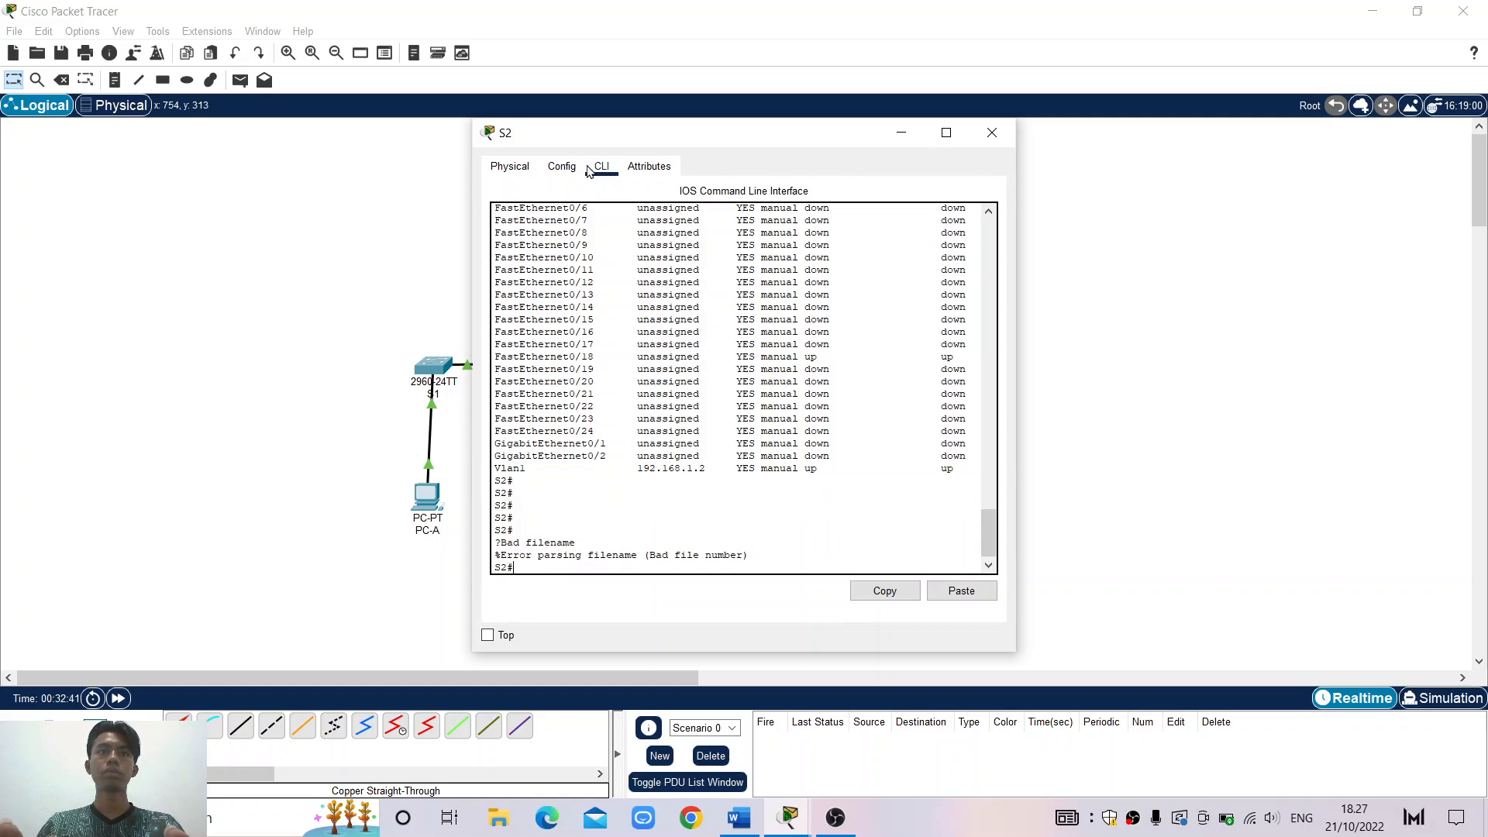
From S2, ping PC-A at 192.168.1.10 with 100 percent success, then recall the command
{"action": "key", "text": "Return"}
{"action": "key", "text": "Return"}
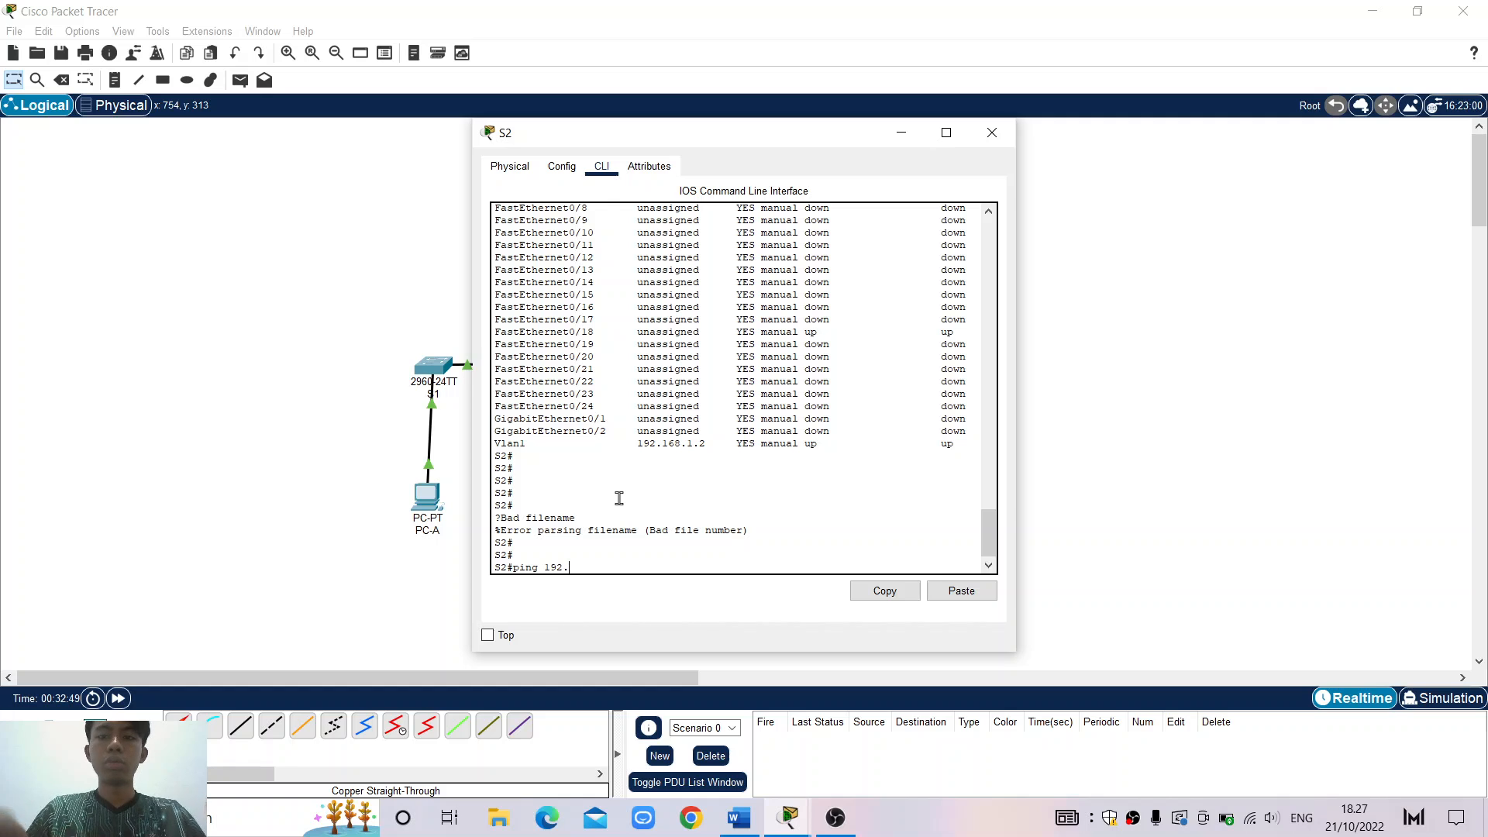
{"action": "type", "text": "ping 192.168.1.10"}
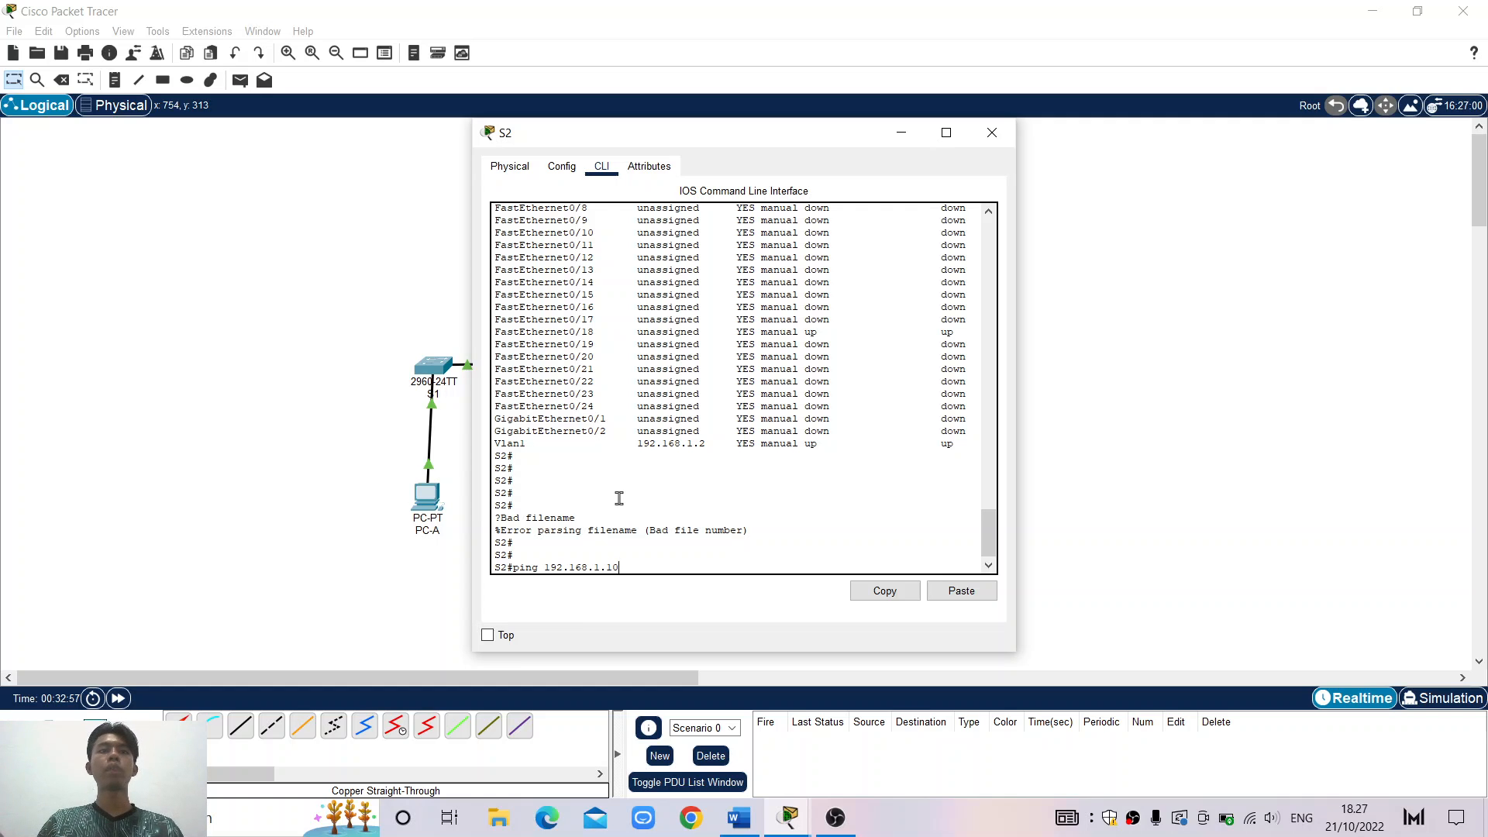
{"action": "key", "text": "Return"}
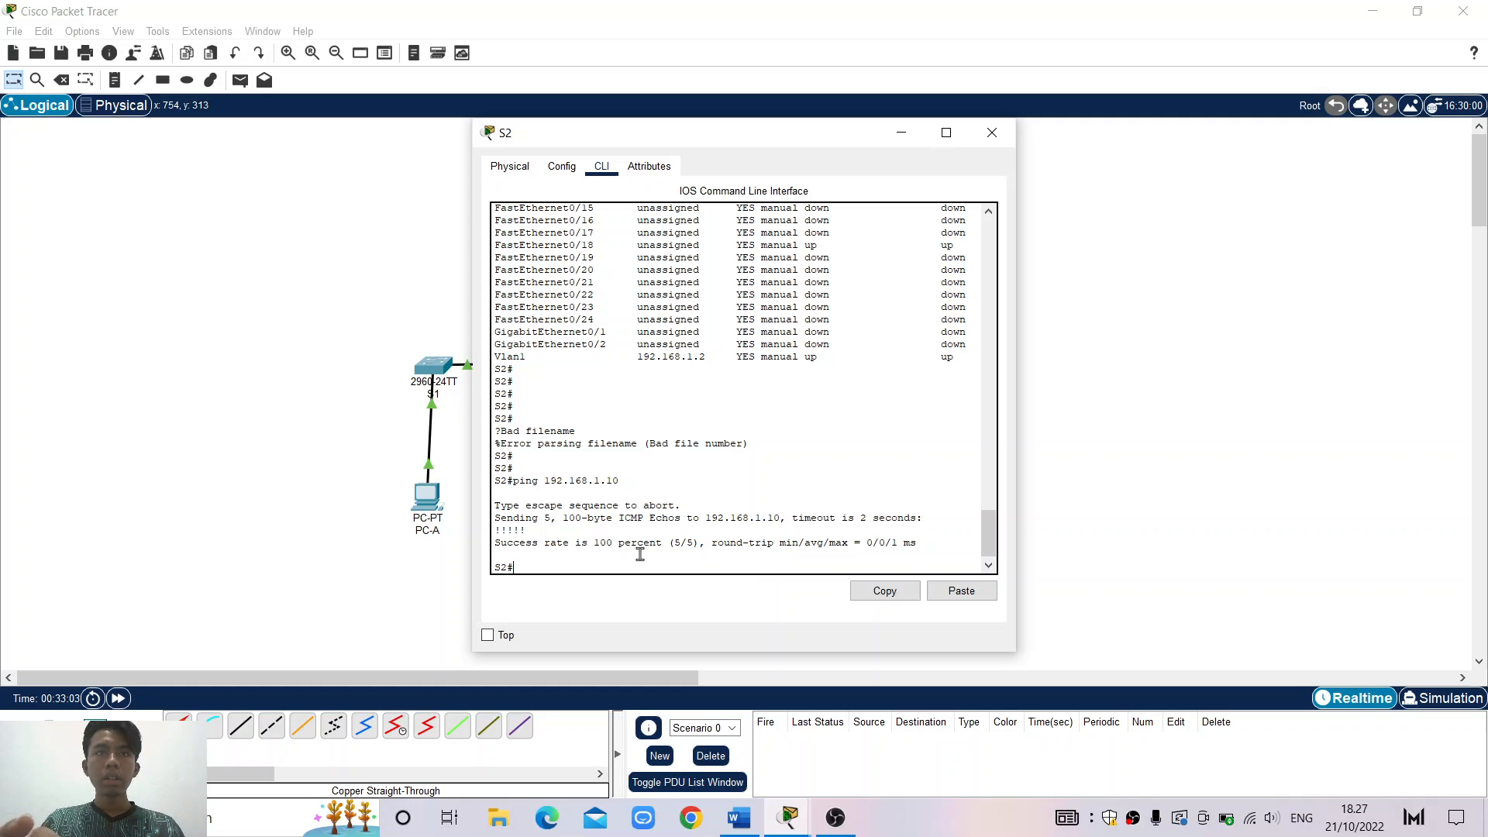
{"action": "left_click_drag", "start_coordinate": [507, 546], "coordinate": [673, 548]}
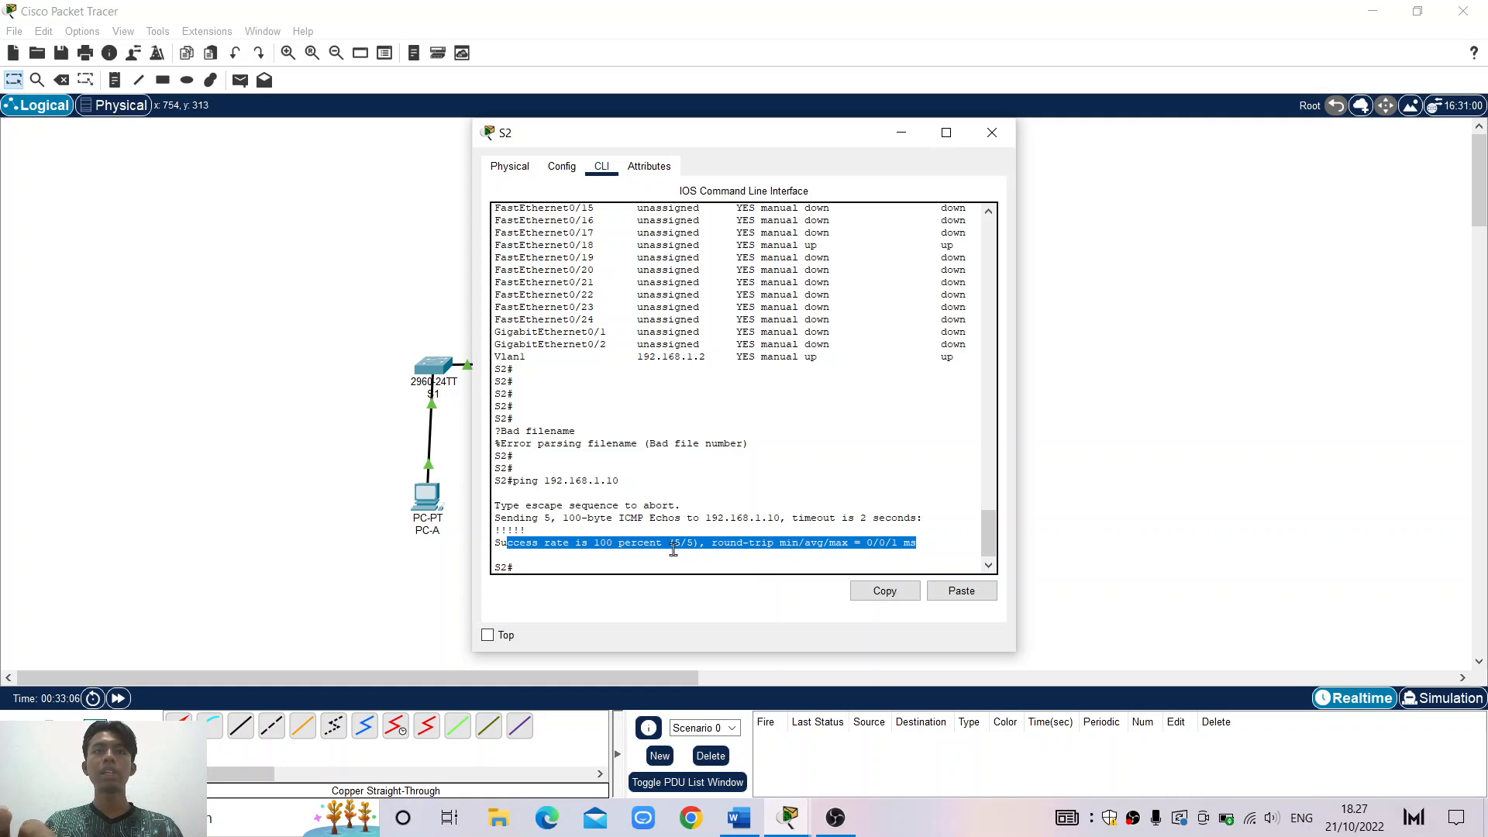
{"action": "left_click", "coordinate": [725, 564]}
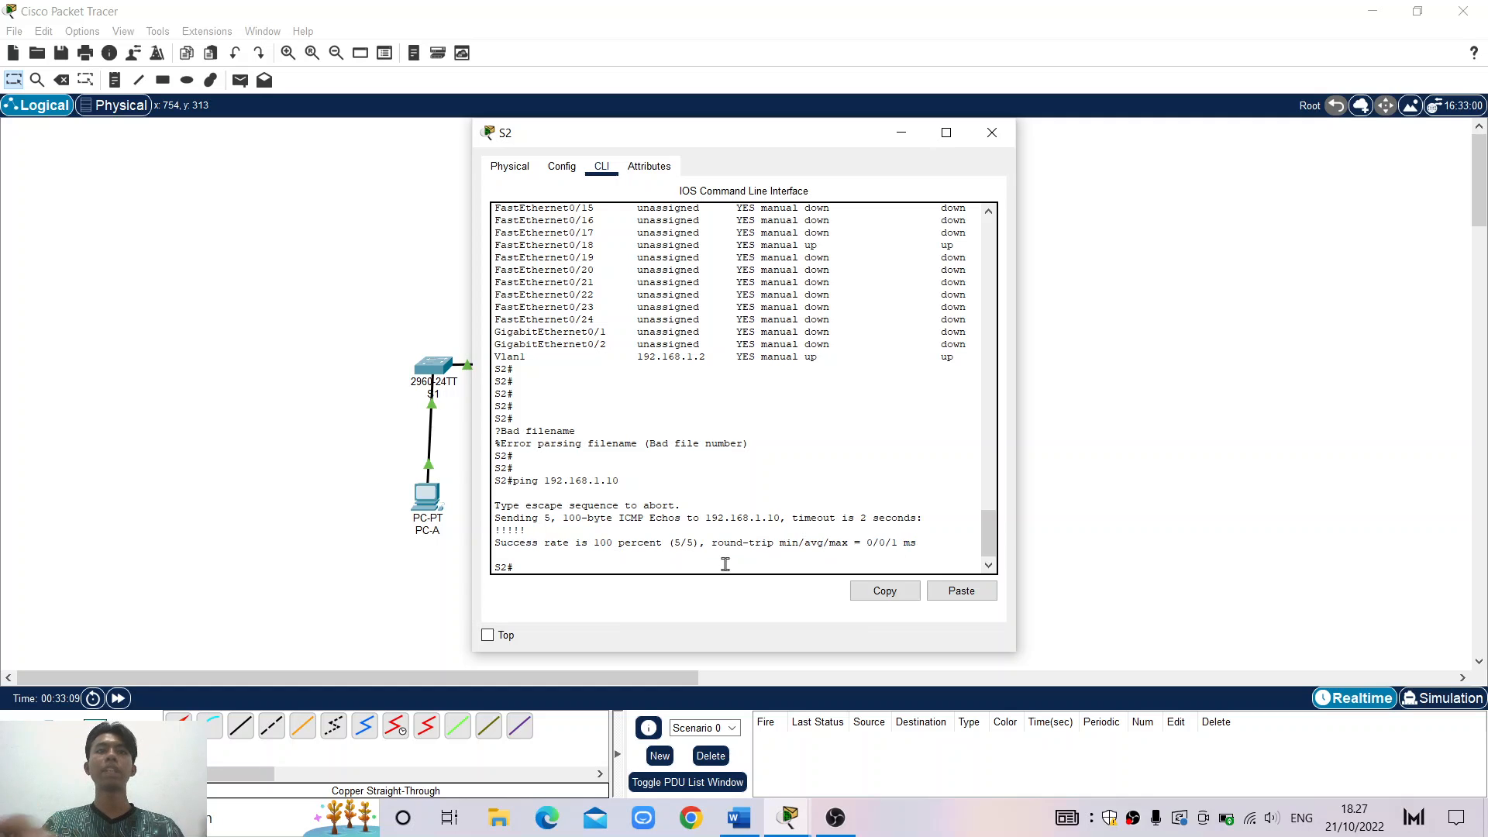
{"action": "key", "text": "Up"}
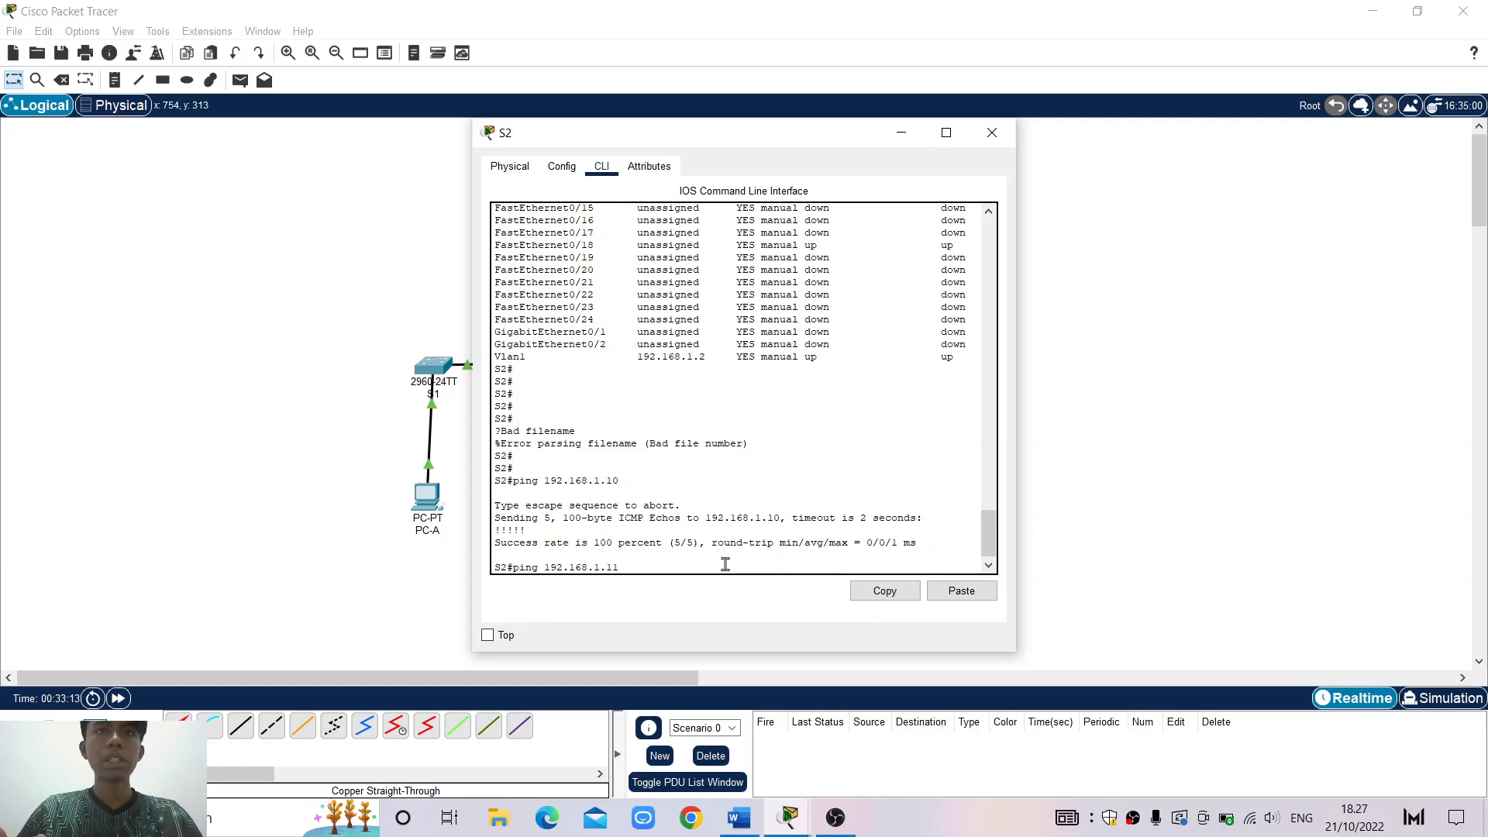
Ping 192.168.1.11 from S2 twice, getting 80 percent then 100 percent success
{"action": "key", "text": "Return"}
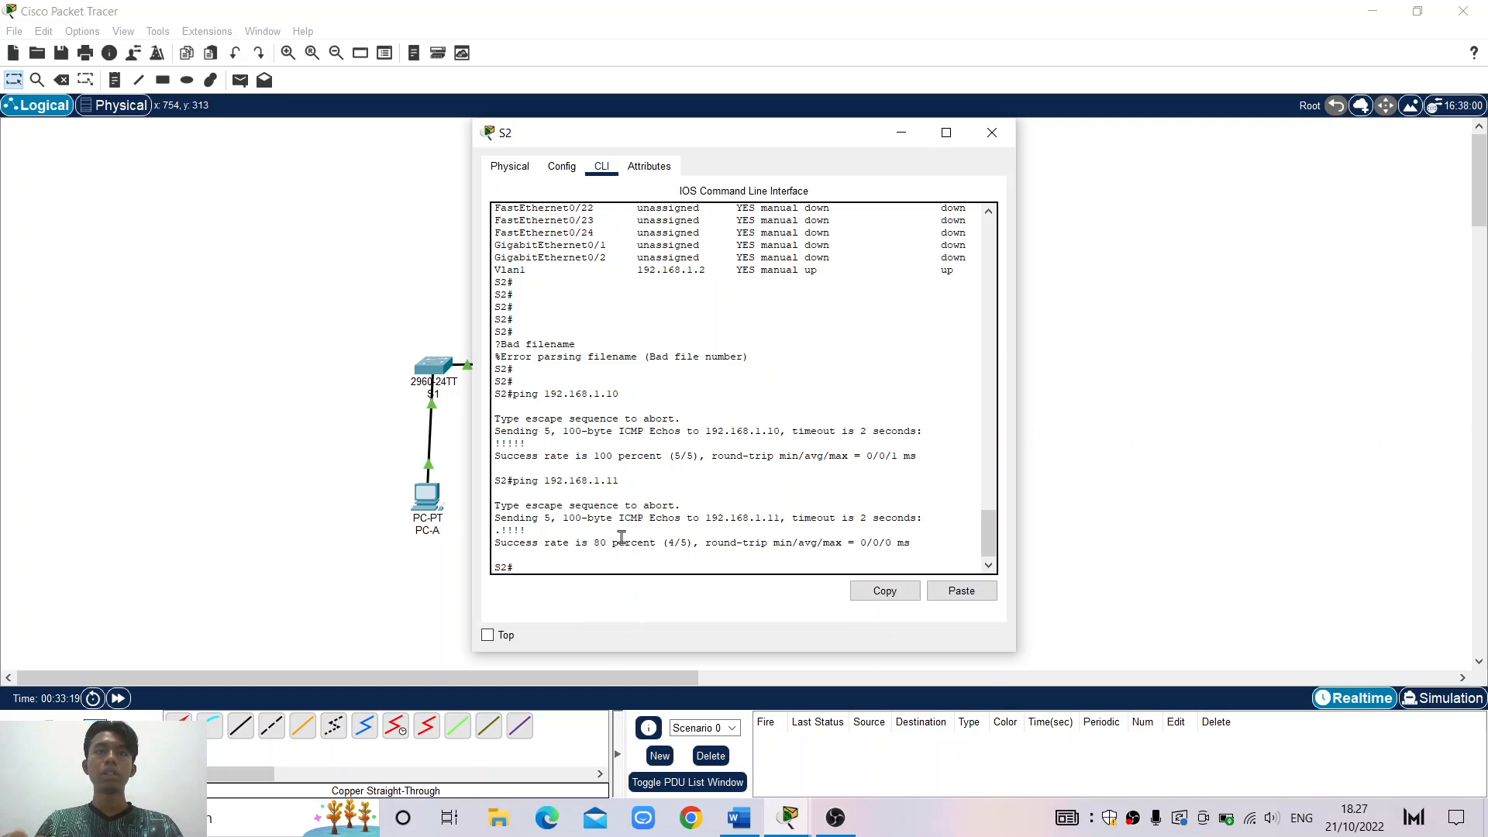
{"action": "key", "text": "Up"}
{"action": "key", "text": "Return"}
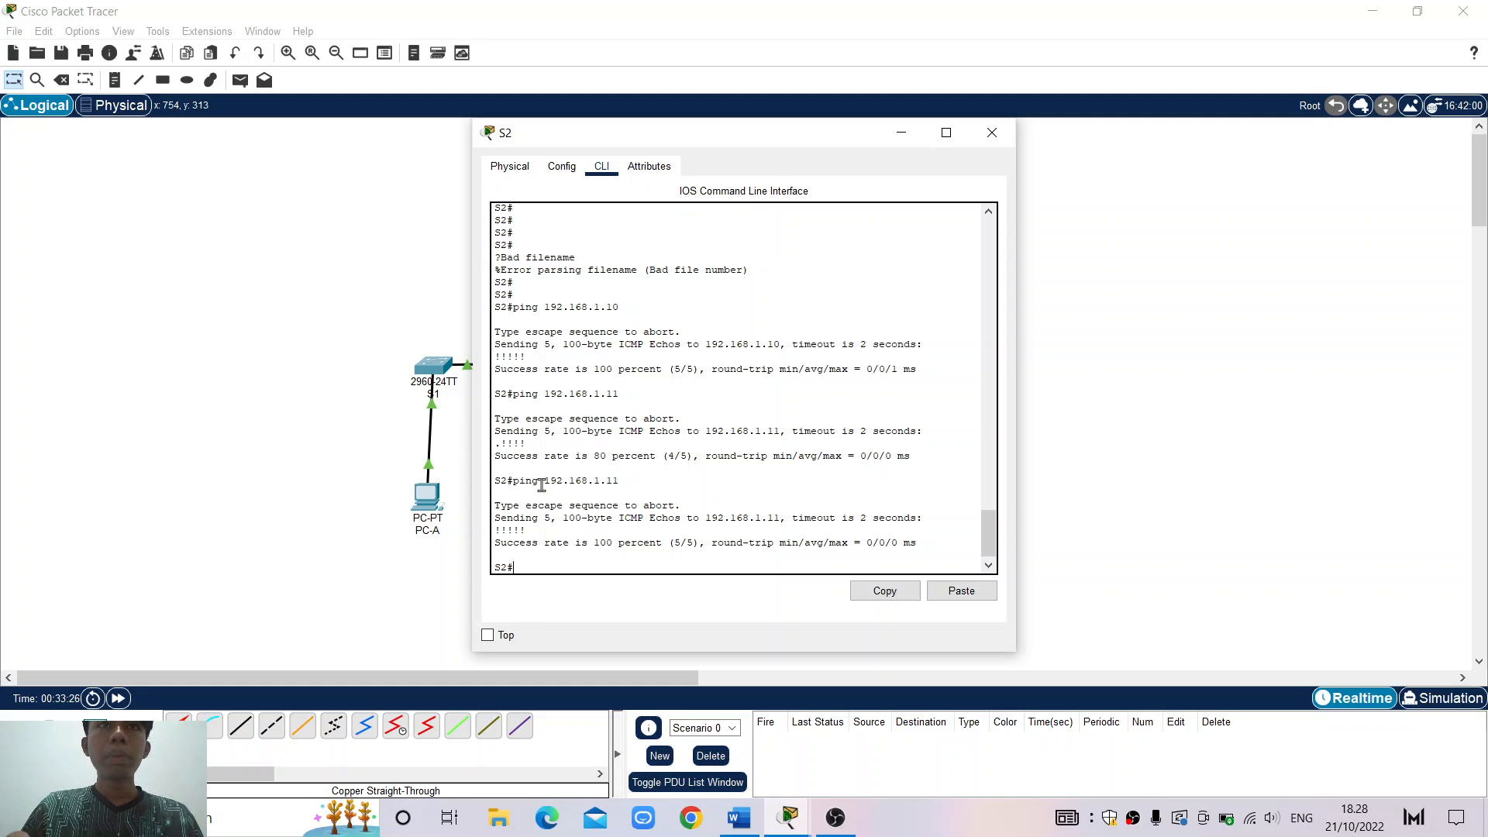
Move S2's console aside and highlight the target address and 100 percent success result
{"action": "left_click_drag", "start_coordinate": [542, 485], "coordinate": [629, 481]}
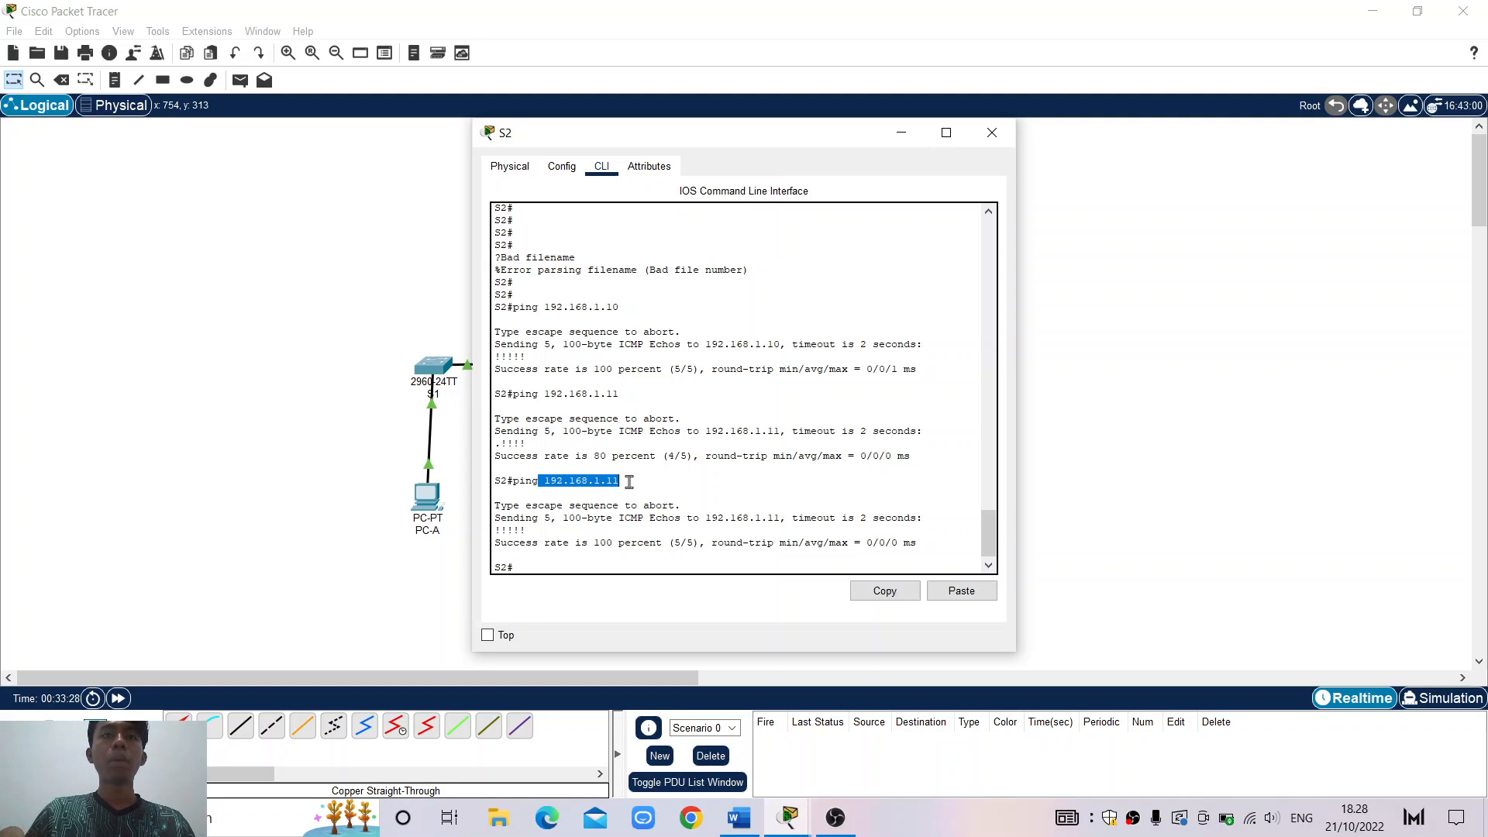
{"action": "left_click_drag", "start_coordinate": [753, 144], "coordinate": [998, 124]}
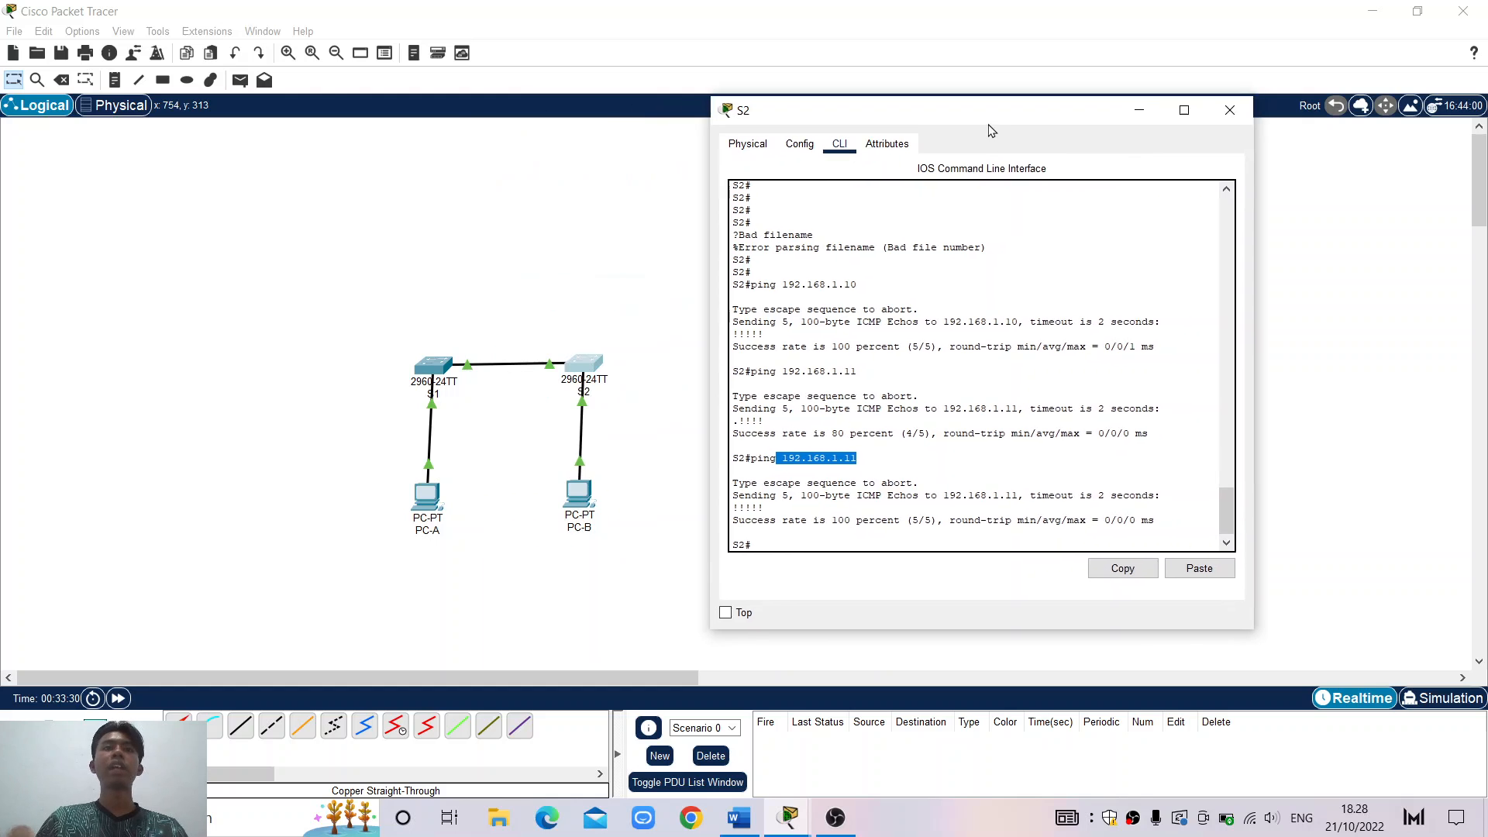
{"action": "left_click", "coordinate": [876, 502]}
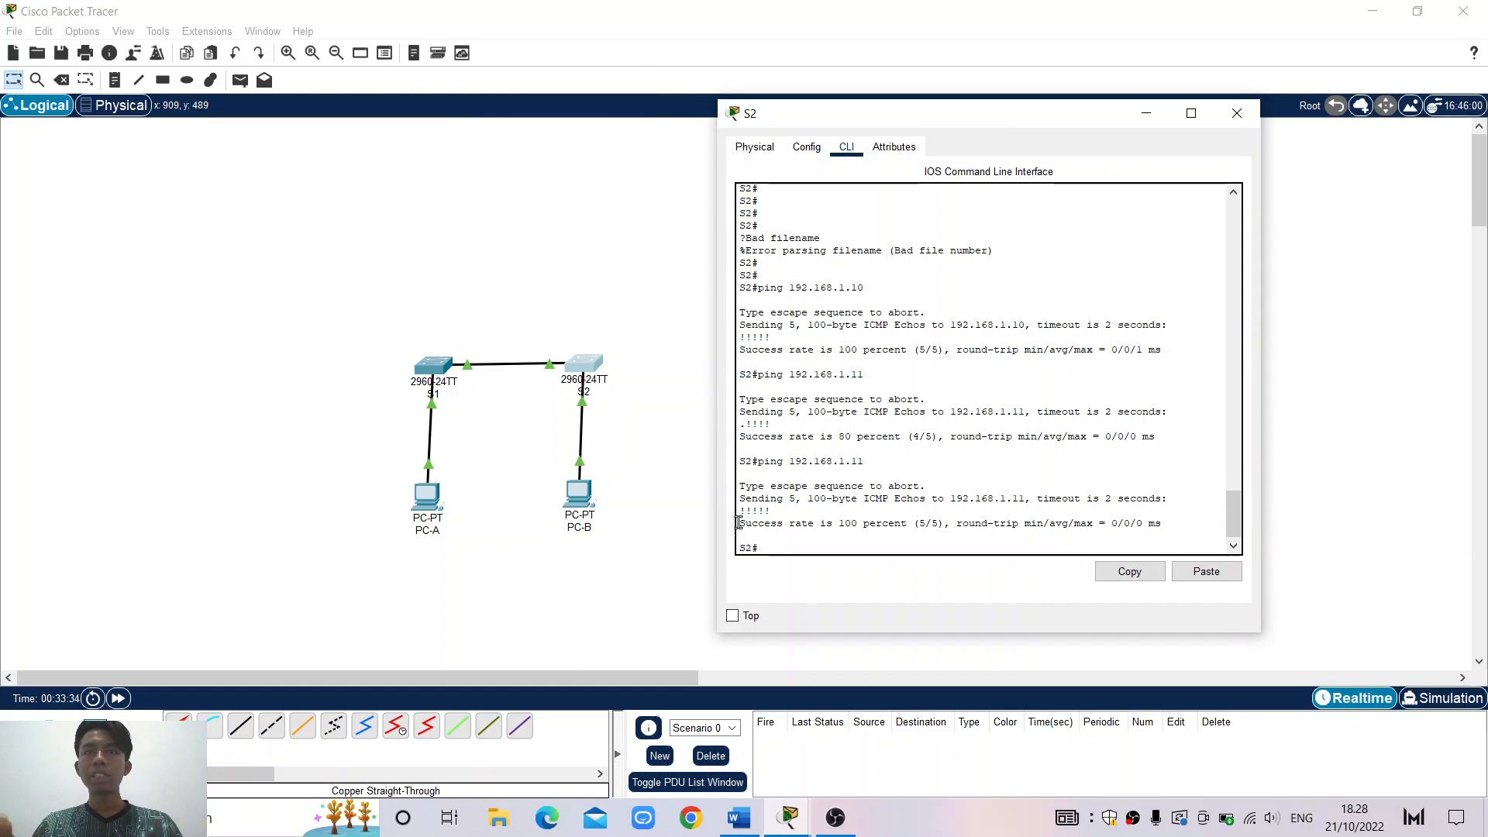
{"action": "left_click_drag", "start_coordinate": [740, 525], "coordinate": [945, 529]}
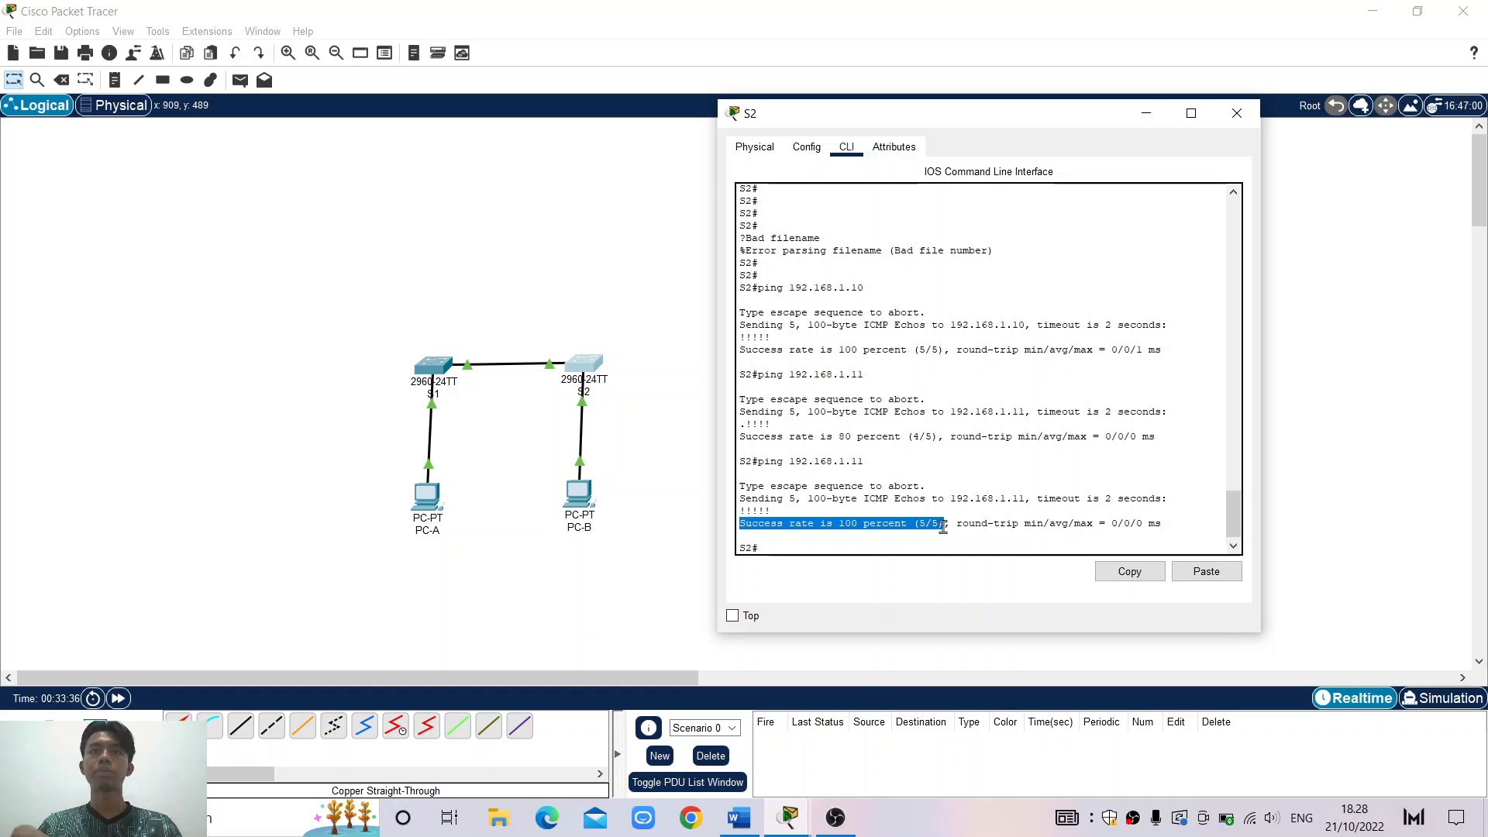
{"action": "left_click", "coordinate": [913, 545]}
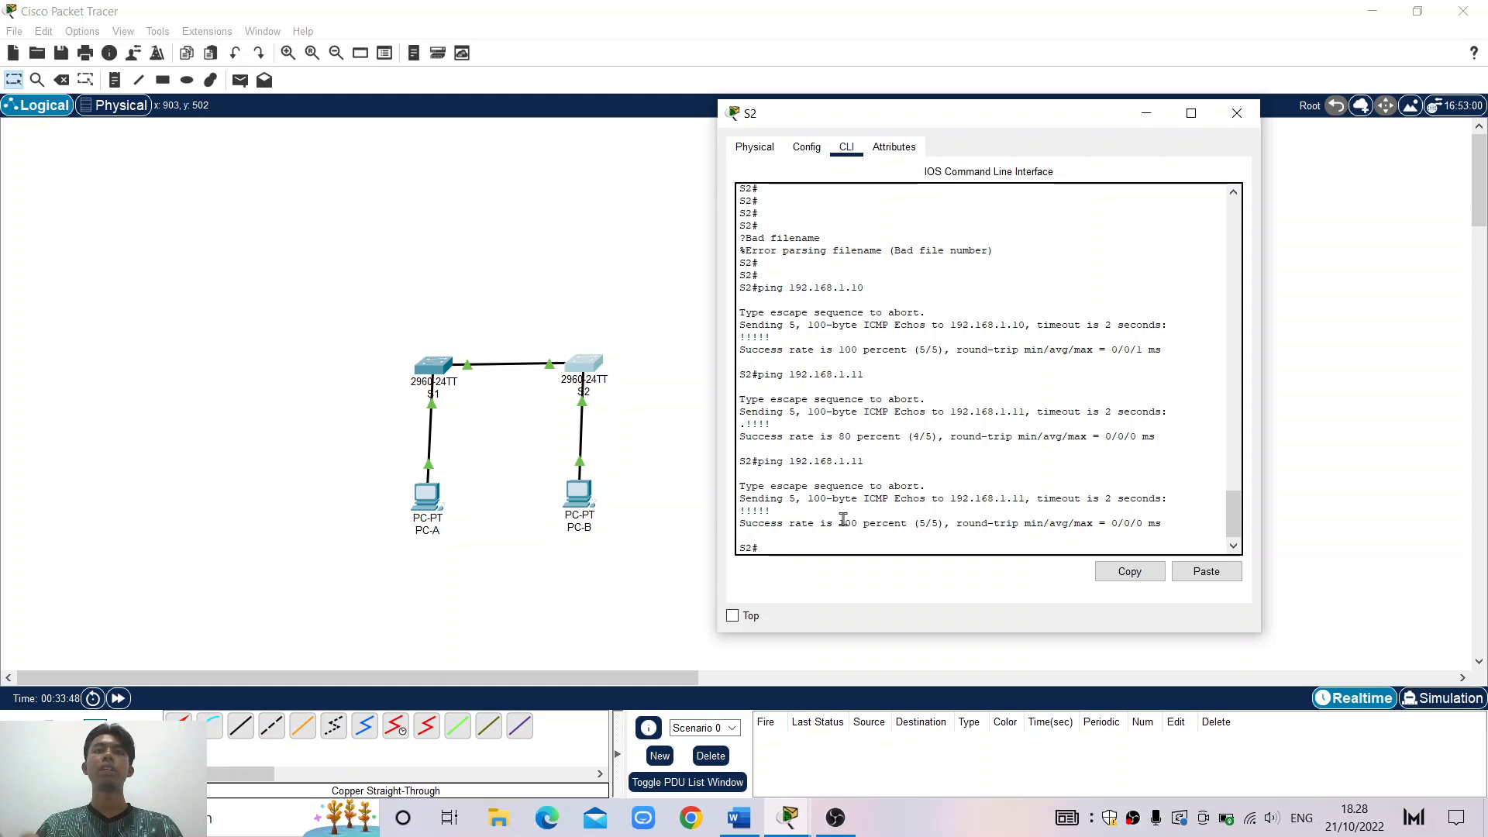
Close S2's window and bring the Word lab document back, scrolling through its task list
{"action": "left_click", "coordinate": [1237, 113]}
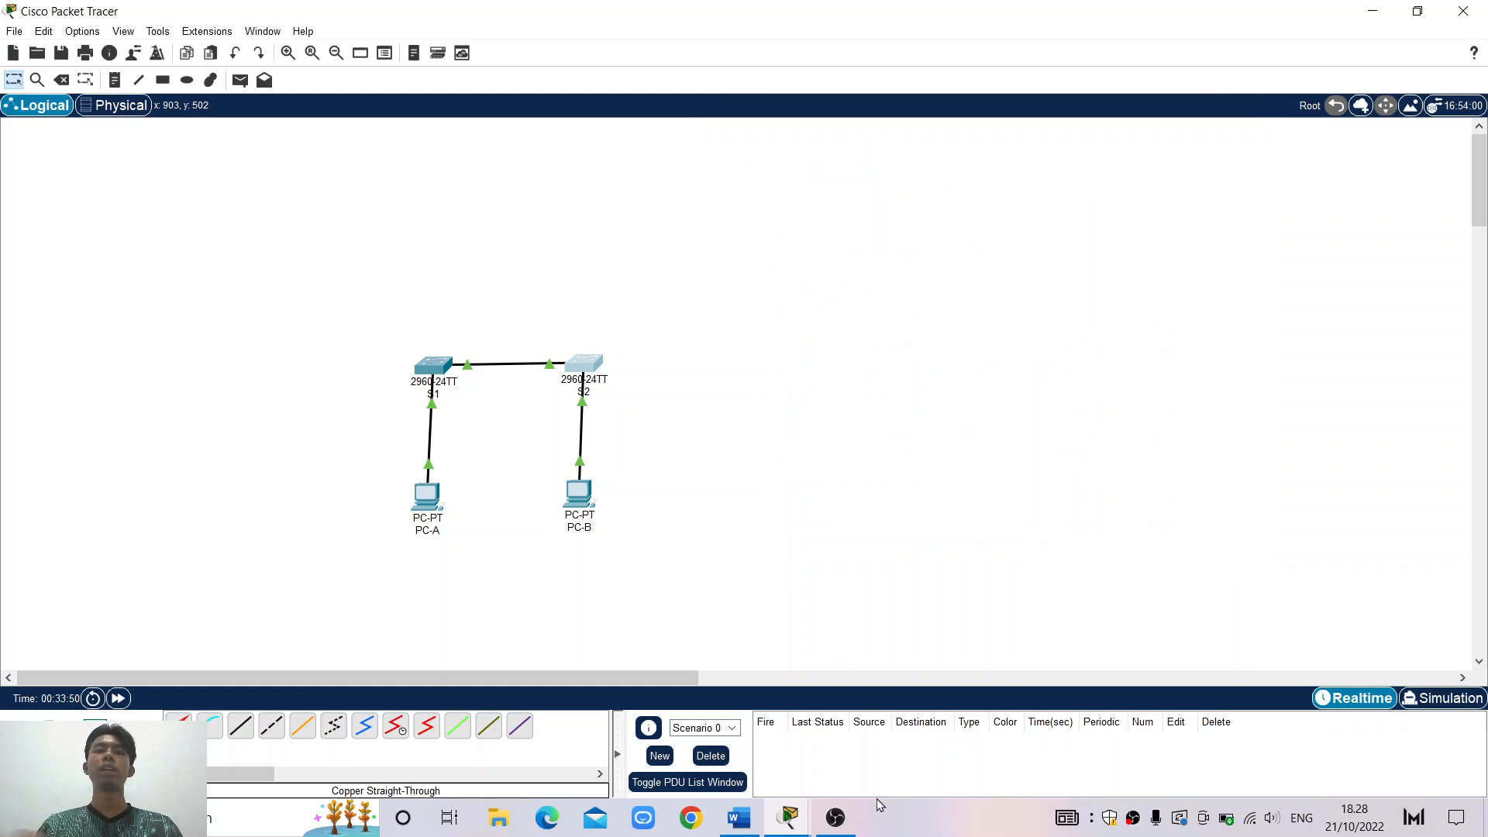
{"action": "left_click", "coordinate": [740, 820]}
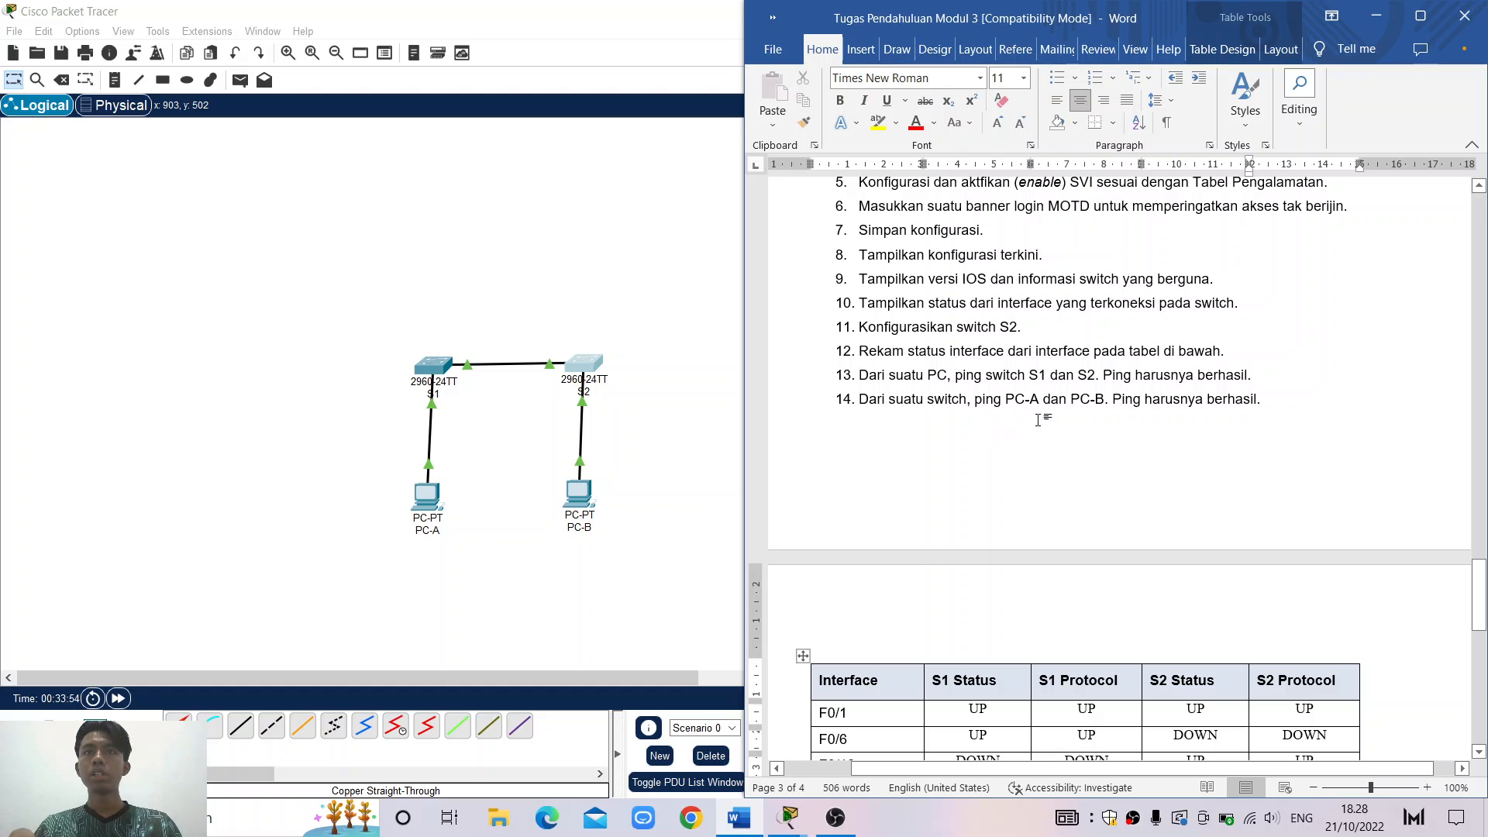
{"action": "scroll", "coordinate": [1111, 426], "scroll_direction": "down", "scroll_amount": 5}
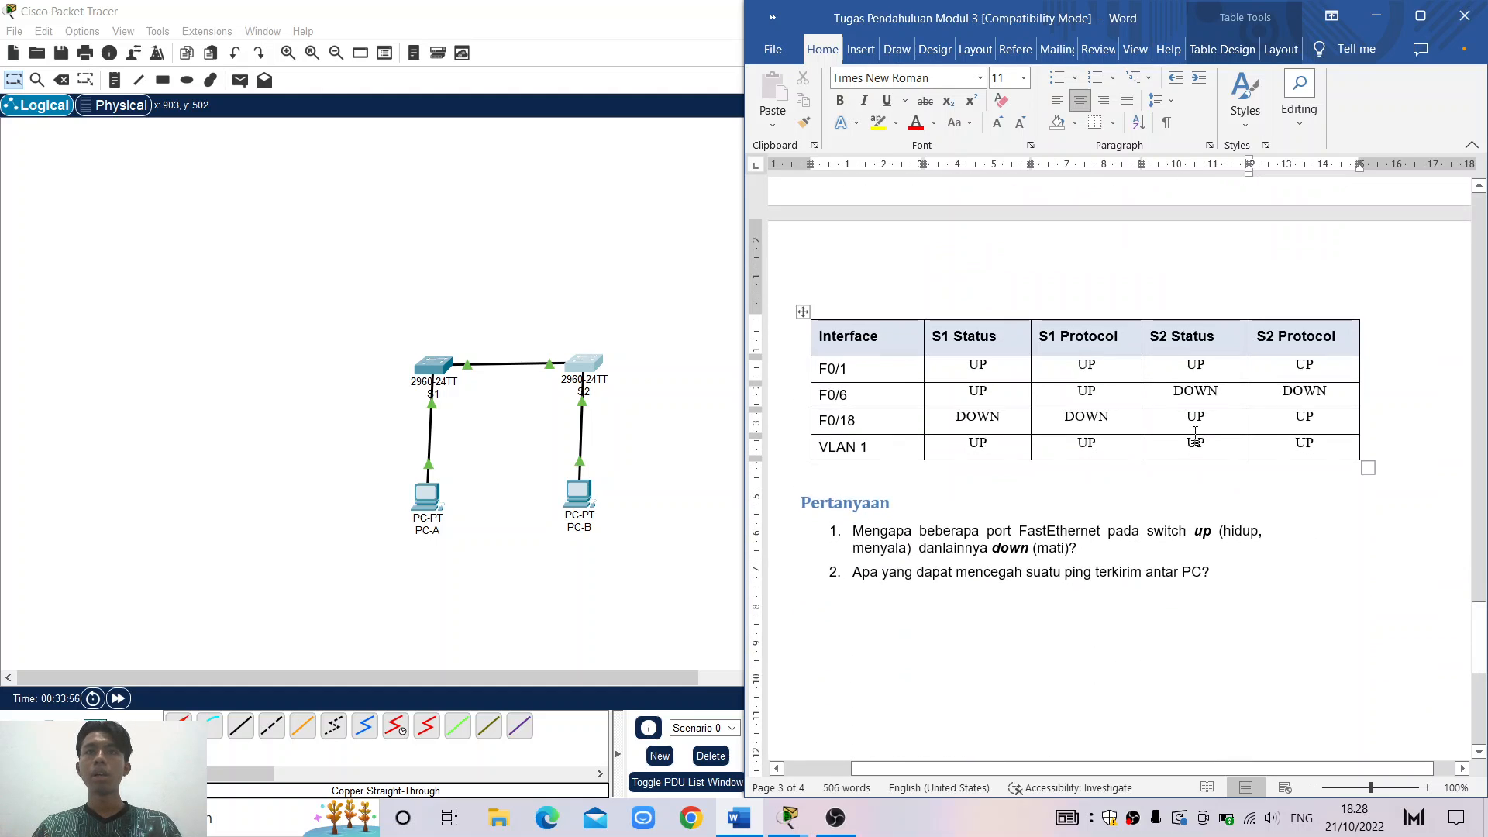
{"action": "scroll", "coordinate": [1196, 432], "scroll_direction": "up", "scroll_amount": 2}
{"action": "scroll", "coordinate": [1196, 433], "scroll_direction": "up", "scroll_amount": 5}
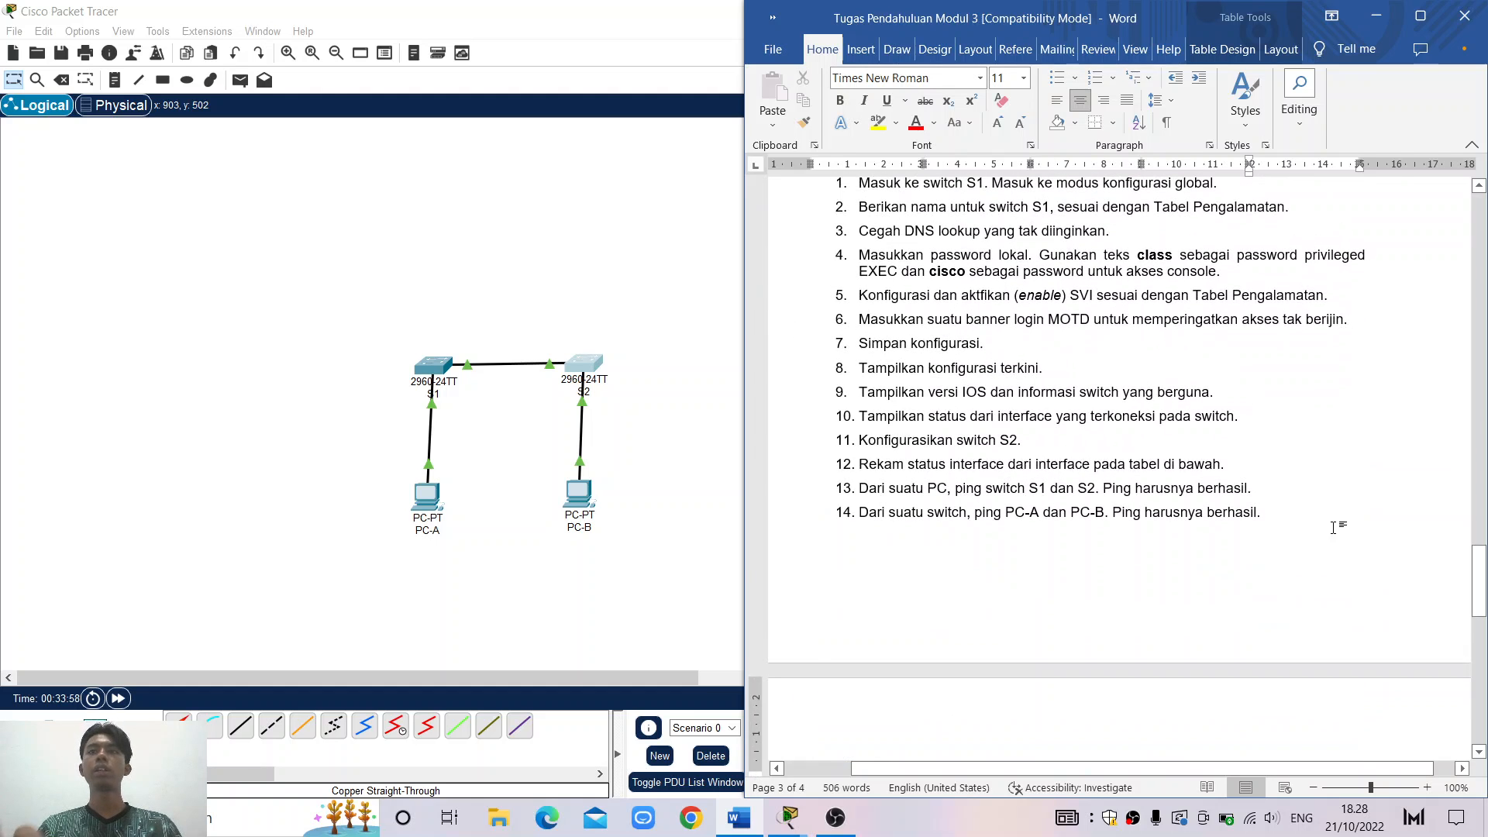
Place the caret after task 14, then open and dismiss the editing menu
{"action": "left_click", "coordinate": [1333, 527]}
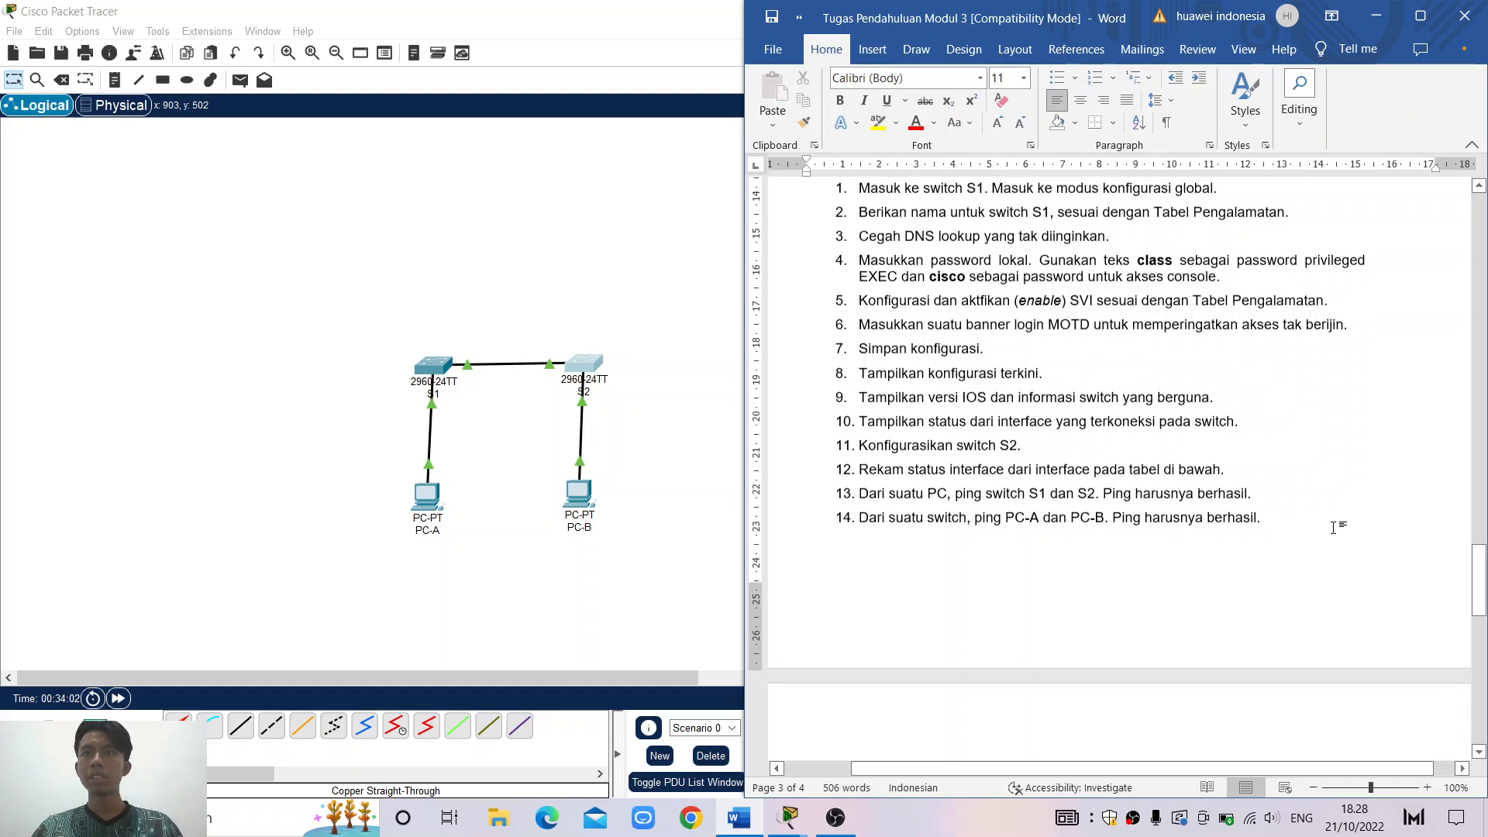
{"action": "scroll", "coordinate": [1334, 526], "scroll_direction": "down", "scroll_amount": 1}
{"action": "right_click", "coordinate": [1336, 535]}
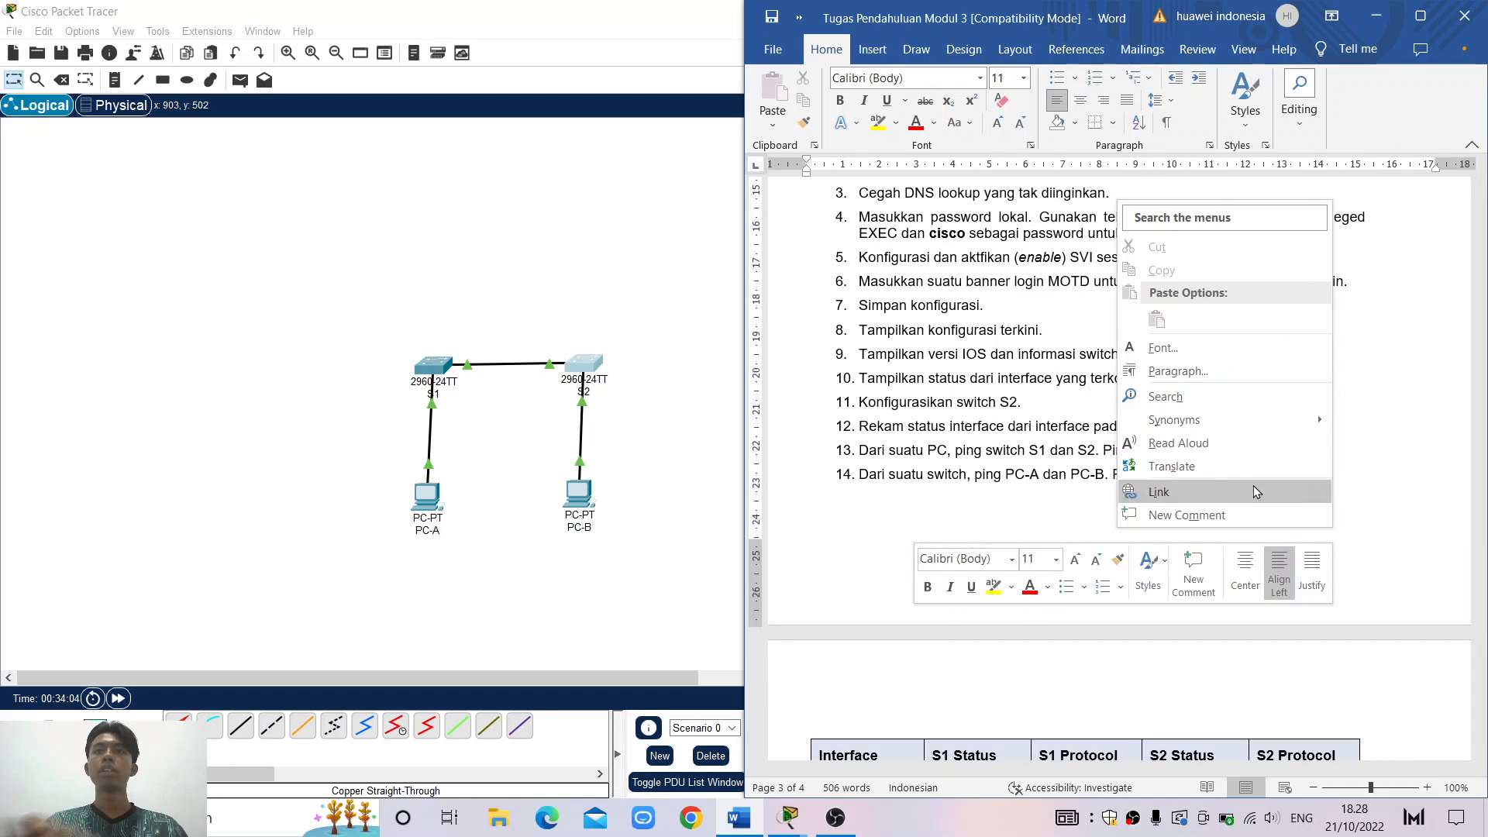
{"action": "left_click", "coordinate": [1046, 439]}
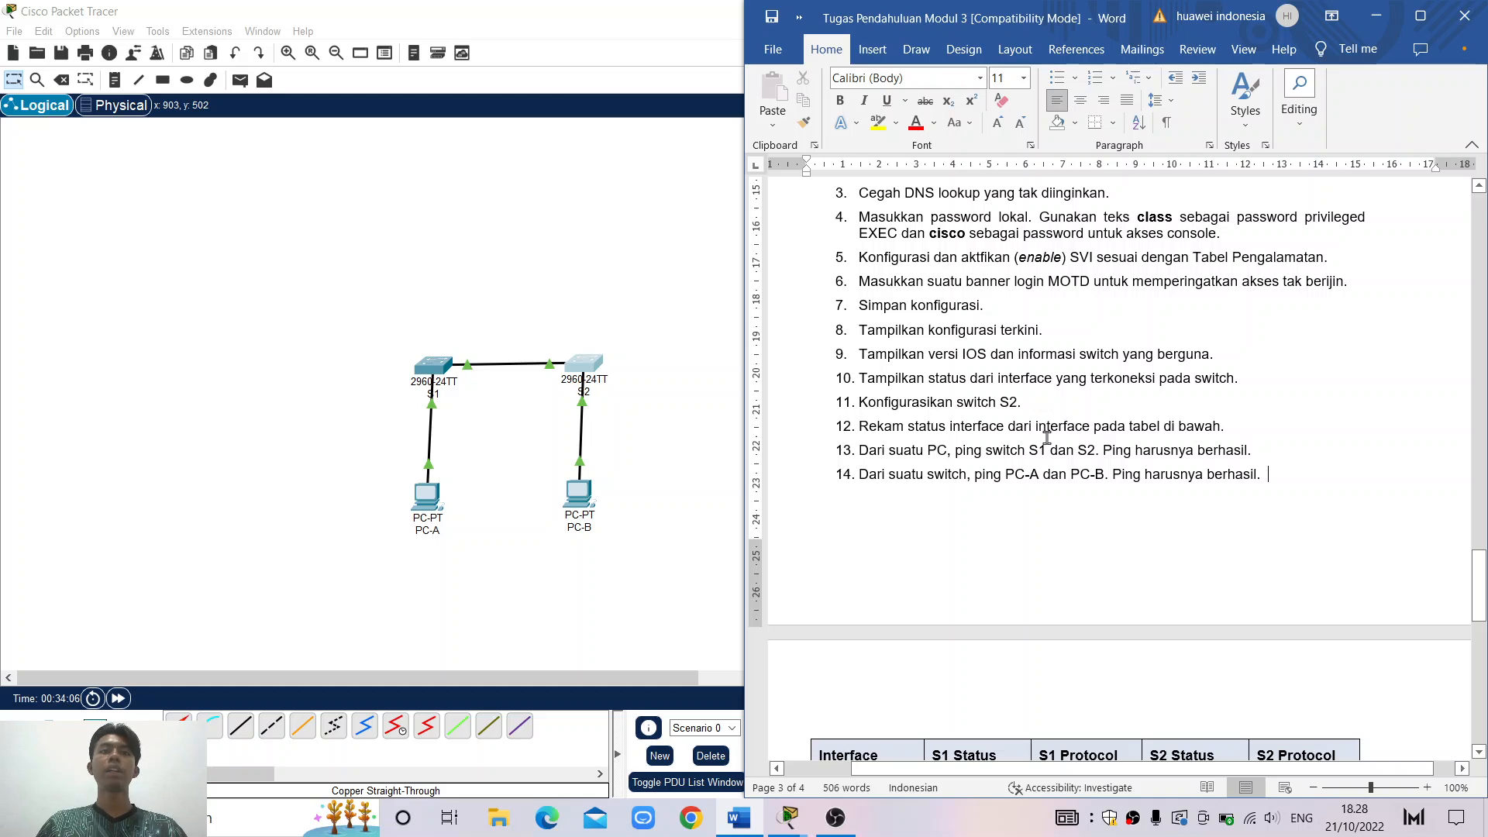